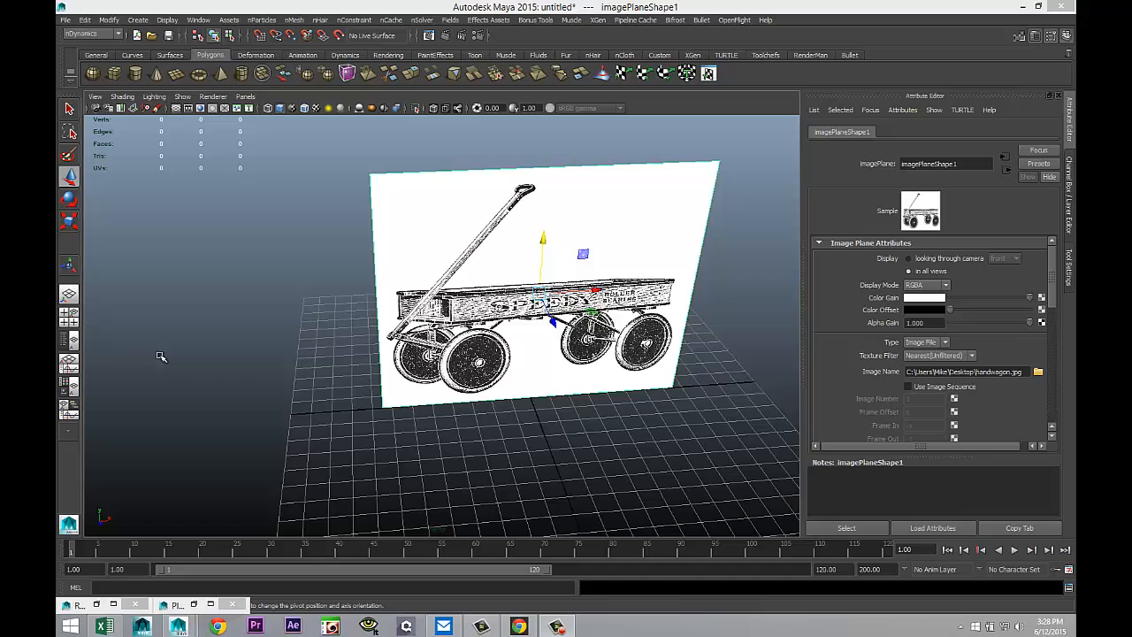
# Create a polygon pipe in front of the wagon reference image with a radius of about 8.7 and a height of about 1.3
pyautogui.moveTo(466, 450)
pyautogui.keyDown('alt'); pyautogui.mouseDown()
pyautogui.moveTo(469, 425)
pyautogui.moveTo(483, 443)
pyautogui.moveTo(465, 434)
pyautogui.mouseUp(); pyautogui.keyUp('alt')
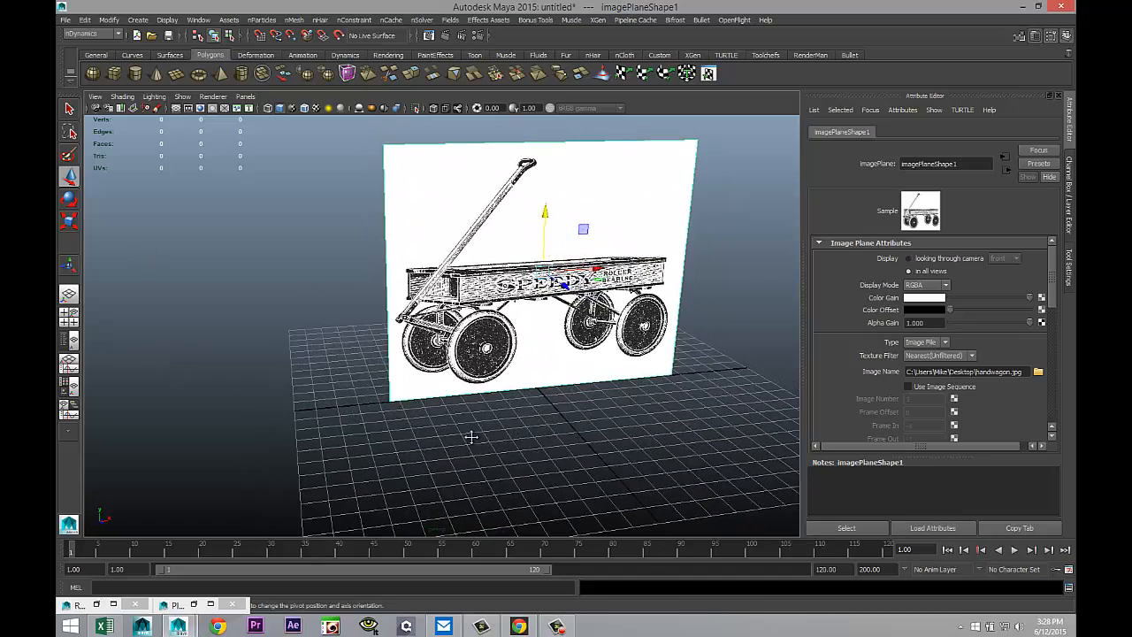
pyautogui.keyDown('alt'); pyautogui.moveTo(466, 434); pyautogui.dragTo(400, 437, button='middle'); pyautogui.keyUp('alt')
pyautogui.keyDown('alt'); pyautogui.moveTo(452, 432); pyautogui.dragTo(467, 460); pyautogui.keyUp('alt')
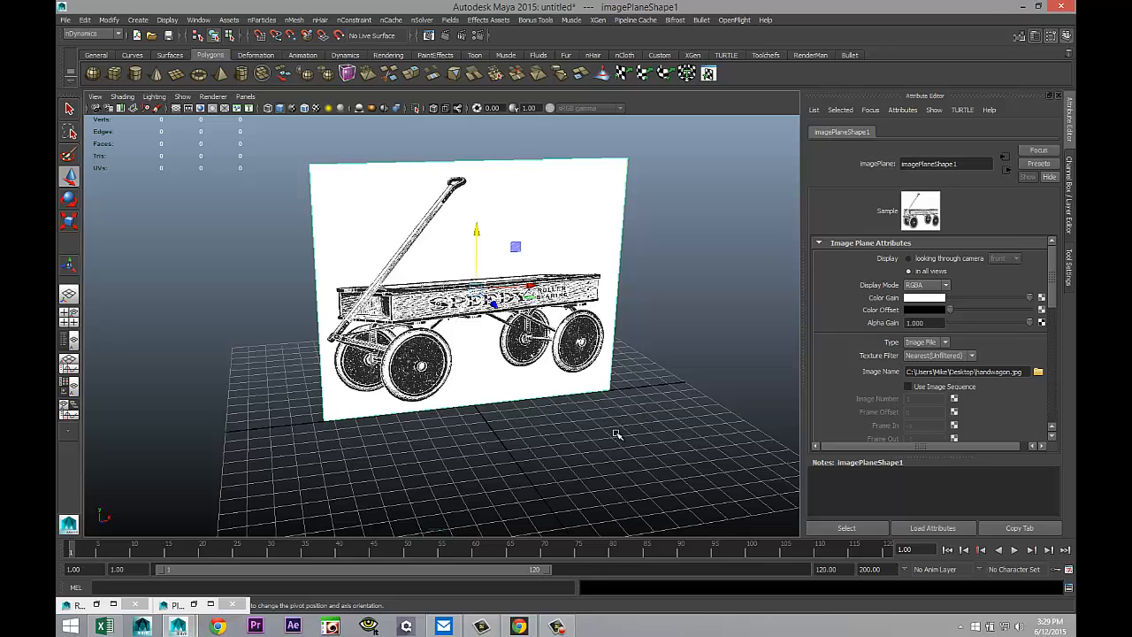
pyautogui.moveTo(616, 433)
pyautogui.keyDown('alt'); pyautogui.mouseDown()
pyautogui.moveTo(576, 442)
pyautogui.moveTo(599, 445)
pyautogui.mouseUp(); pyautogui.keyUp('alt')
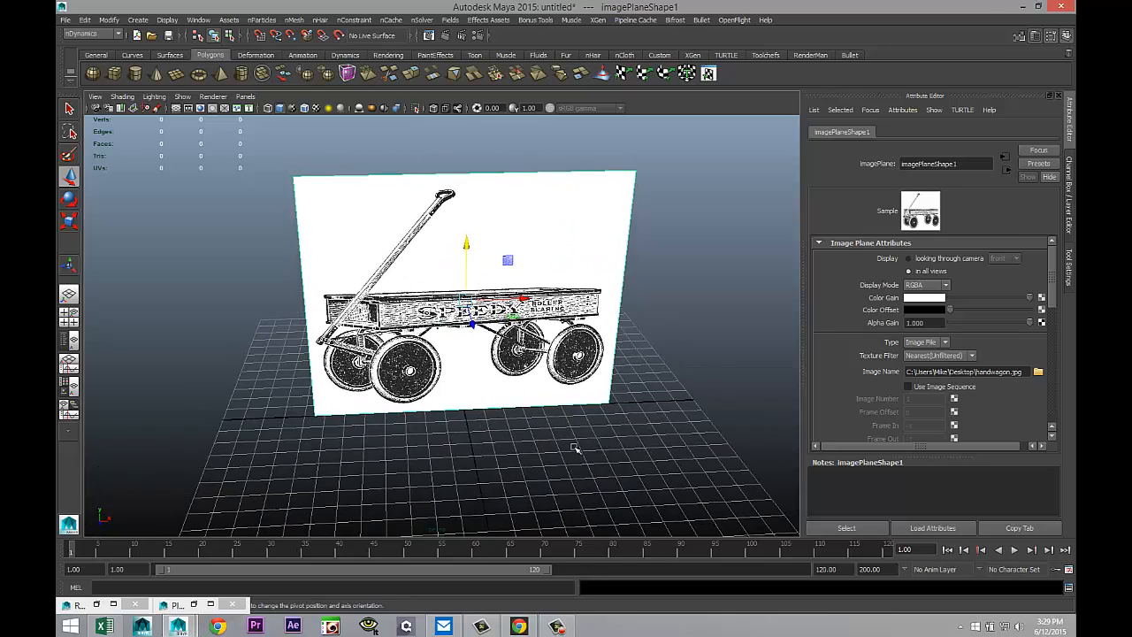
pyautogui.keyDown('alt'); pyautogui.moveTo(575, 449); pyautogui.dragTo(568, 383, button='middle'); pyautogui.keyUp('alt')
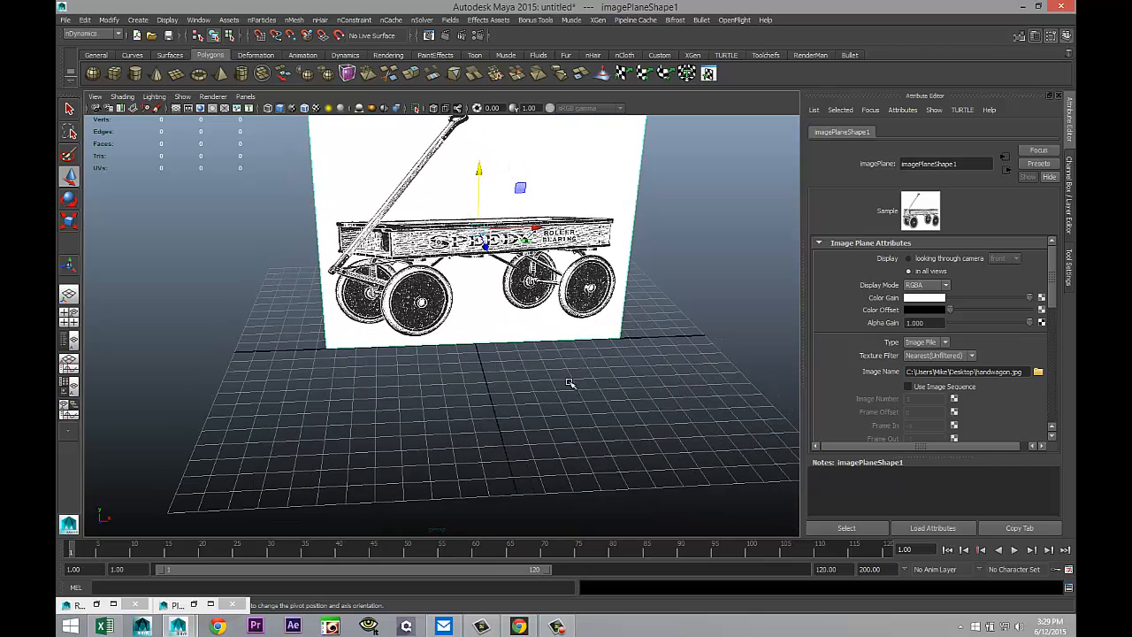
pyautogui.click(242, 74)
pyautogui.moveTo(375, 437); pyautogui.dragTo(587, 439)
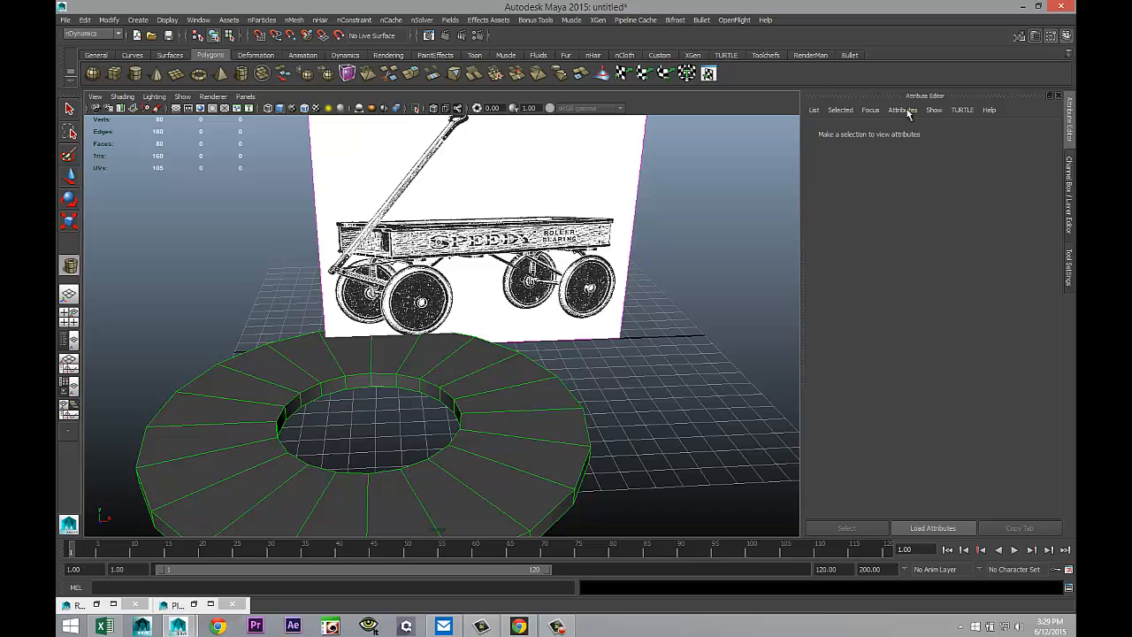
pyautogui.press('w')
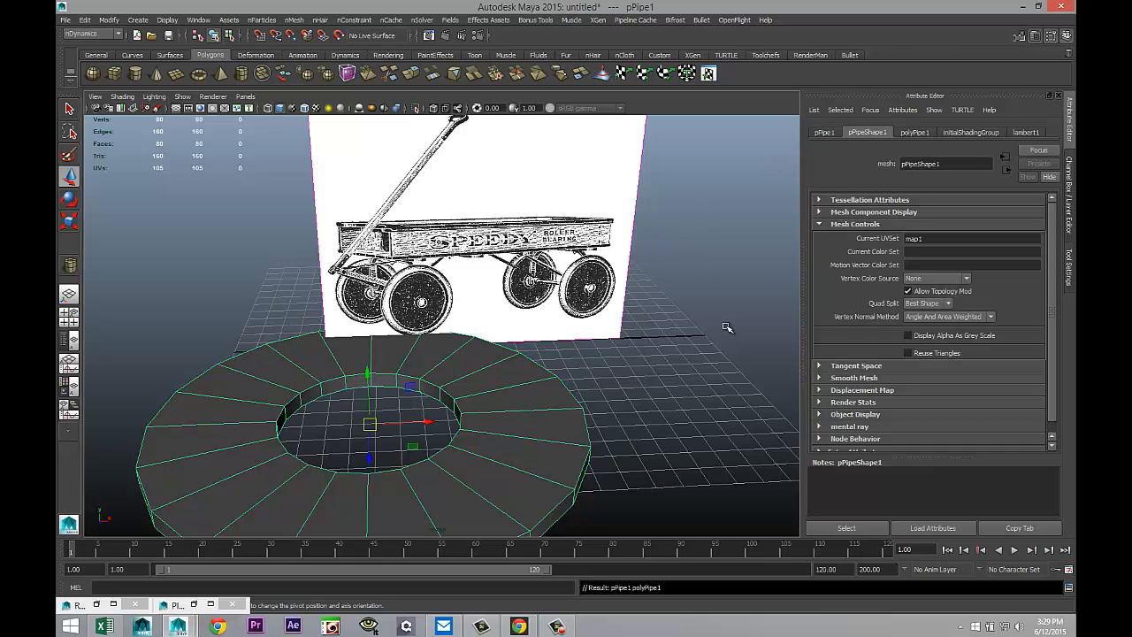
# Set the pipe's axis subdivisions to 30
pyautogui.click(915, 132)
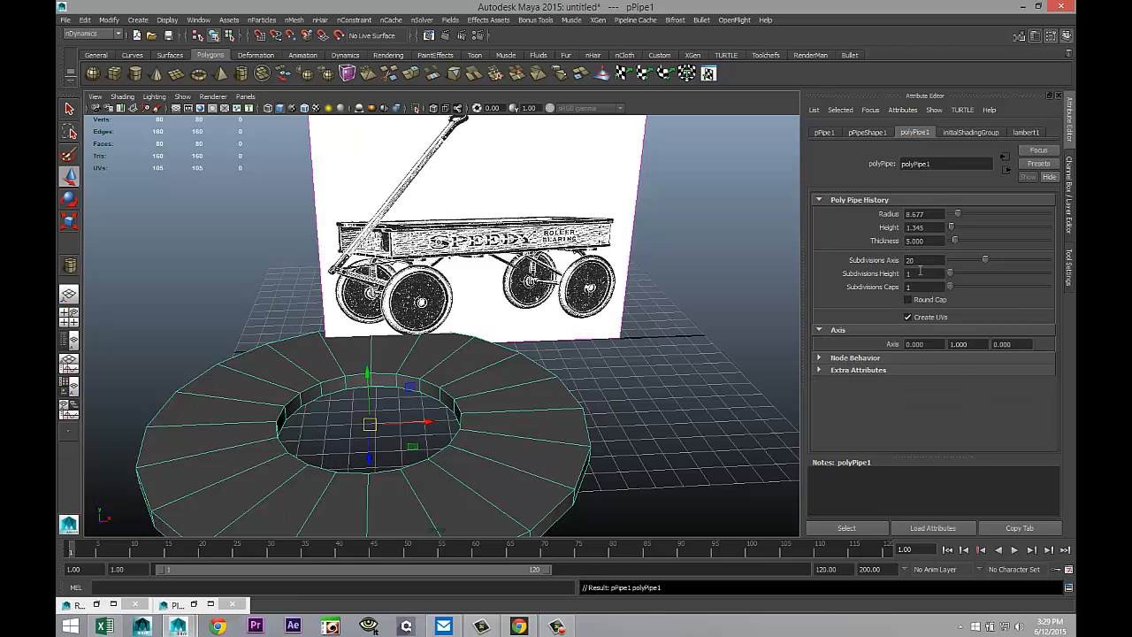
pyautogui.click(929, 260)
pyautogui.write('30')
pyautogui.press('Return')
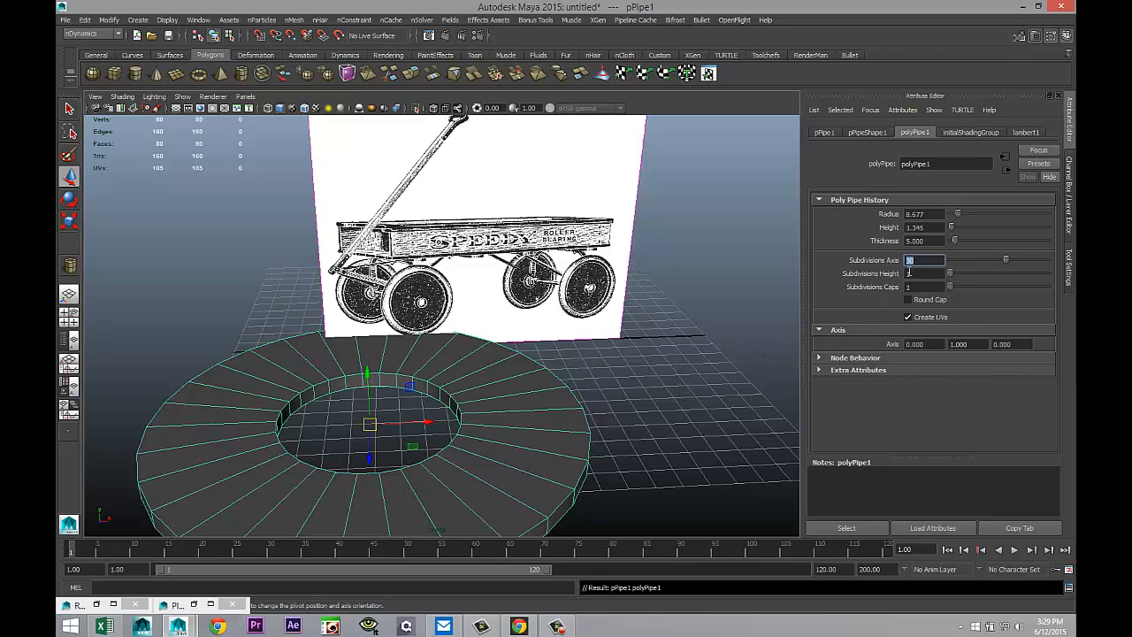
# Set the pipe's thickness to 7 and reduce its radius to about 8.08
pyautogui.click(938, 241)
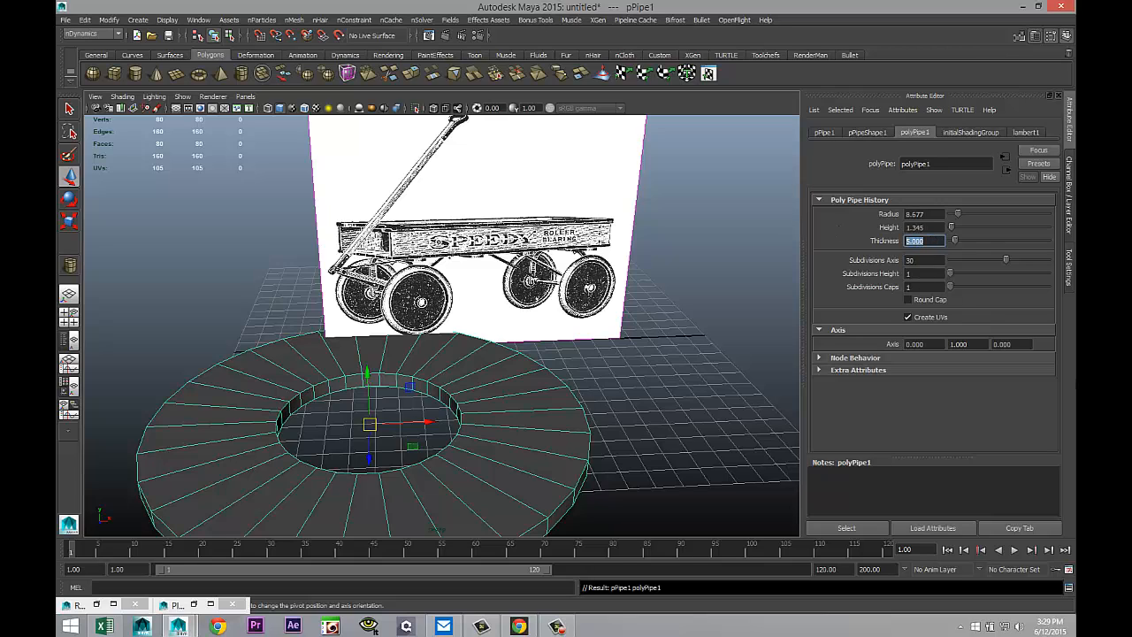
pyautogui.press('Return')
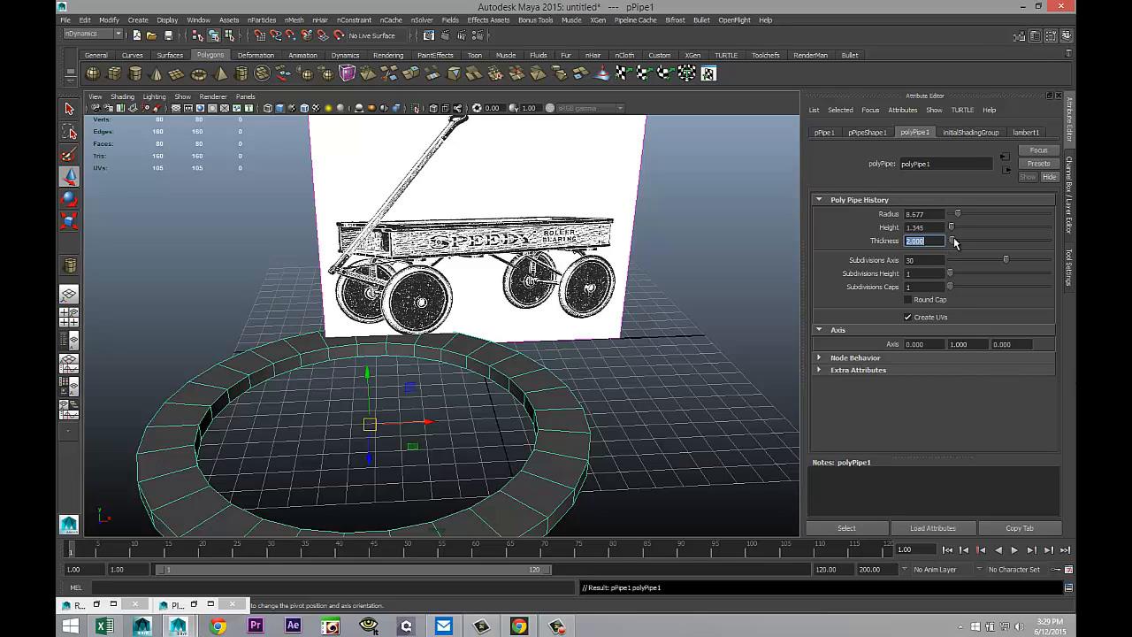
pyautogui.moveTo(955, 241); pyautogui.dragTo(959, 247)
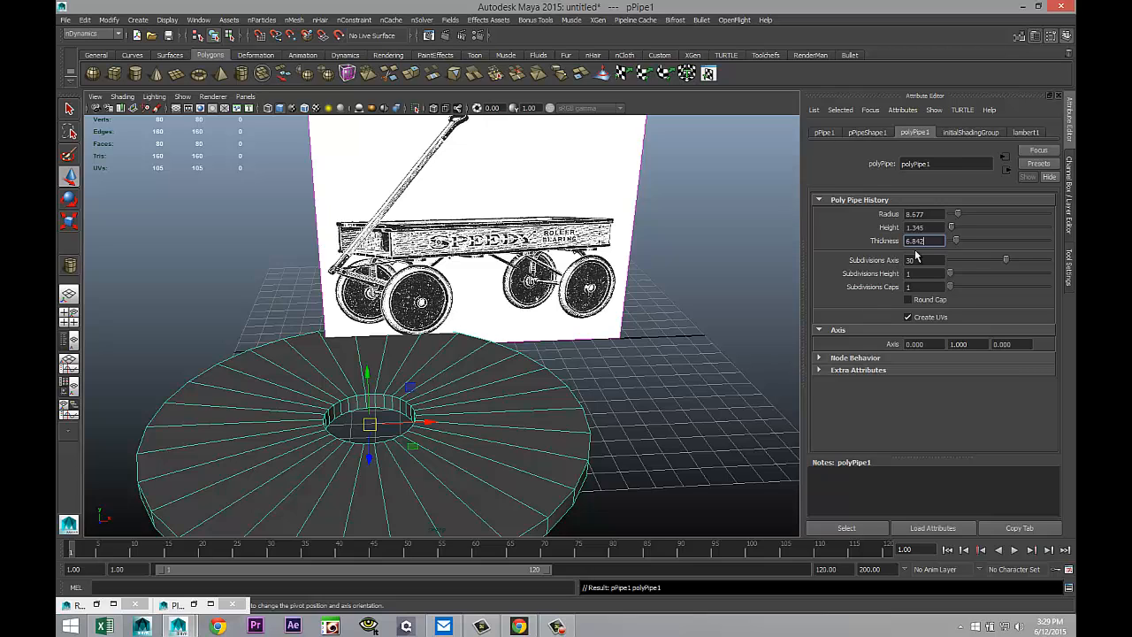
pyautogui.moveTo(924, 240); pyautogui.dragTo(836, 254)
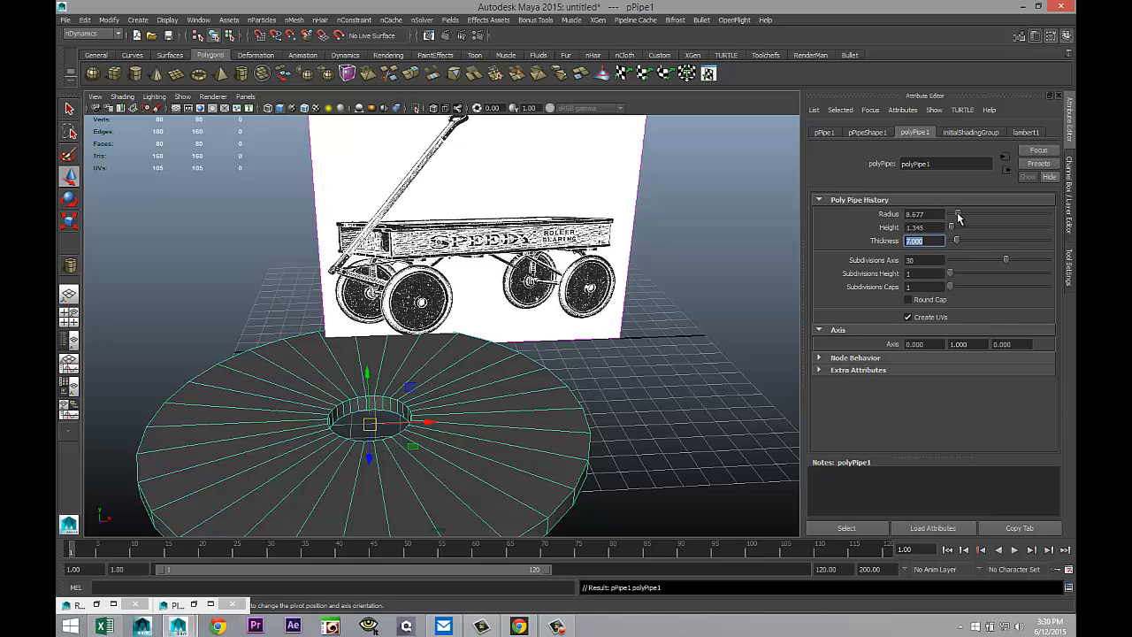
pyautogui.moveTo(959, 218); pyautogui.dragTo(960, 221)
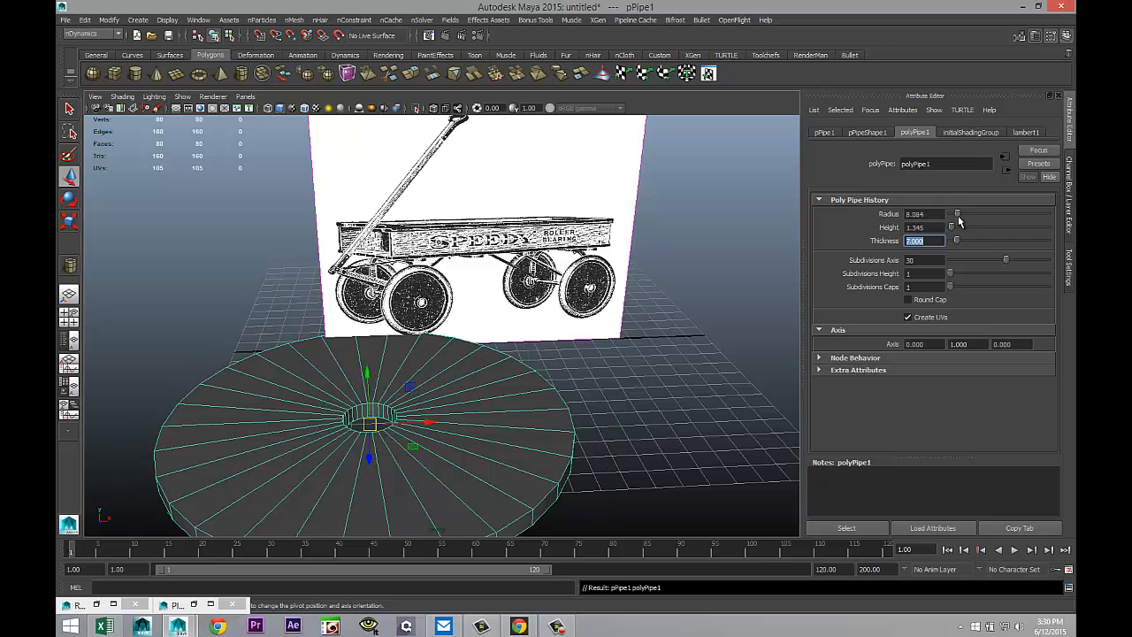
# Select the upper and lower edge loops around the pipe's centre hole and scale them apart vertically to thicken the hub
pyautogui.click(637, 395)
pyautogui.scroll(5, 568, 424)
pyautogui.keyDown('alt'); pyautogui.moveTo(636, 358); pyautogui.dragTo(654, 326, button='middle'); pyautogui.keyUp('alt')
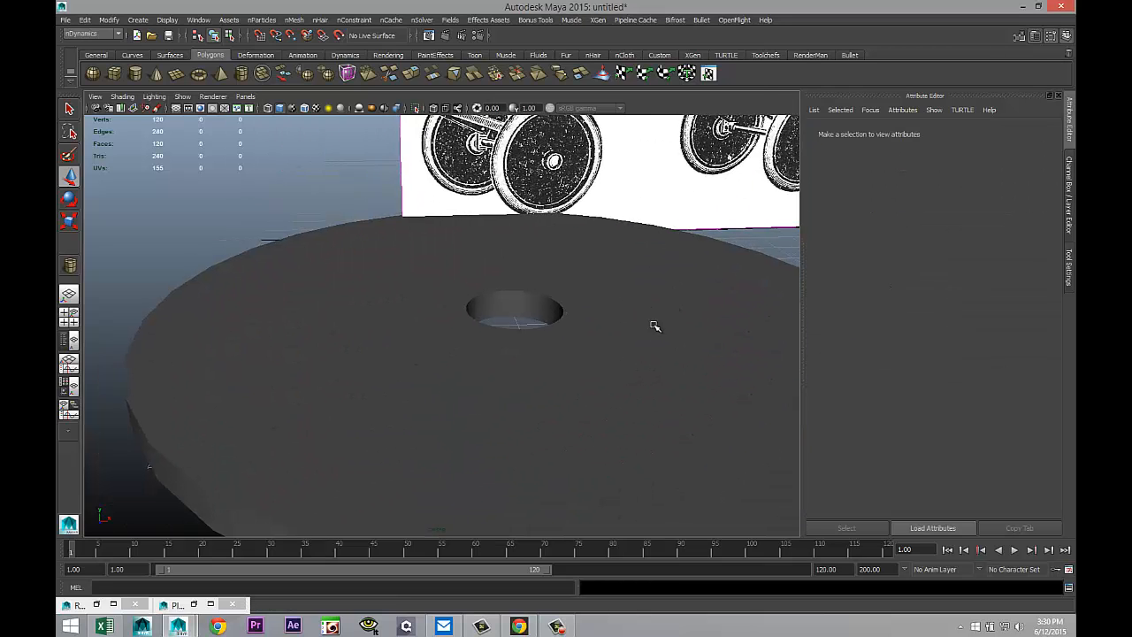
pyautogui.scroll(3, 614, 345)
pyautogui.click(535, 332)
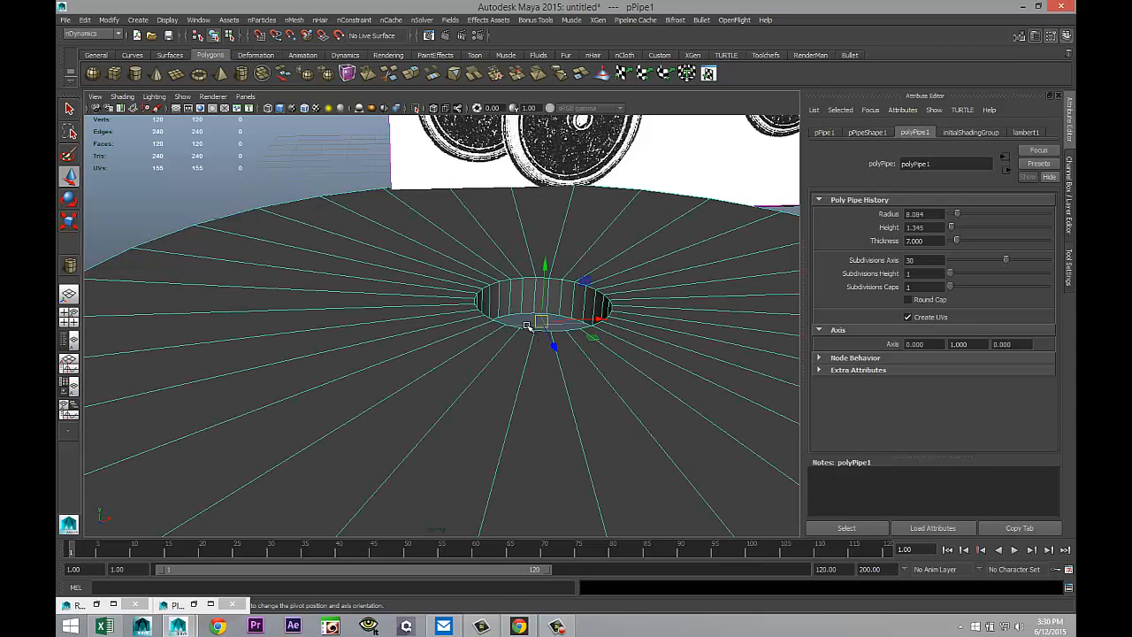
pyautogui.moveTo(527, 325); pyautogui.dragTo(527, 302, button='right')
pyautogui.click(524, 328)
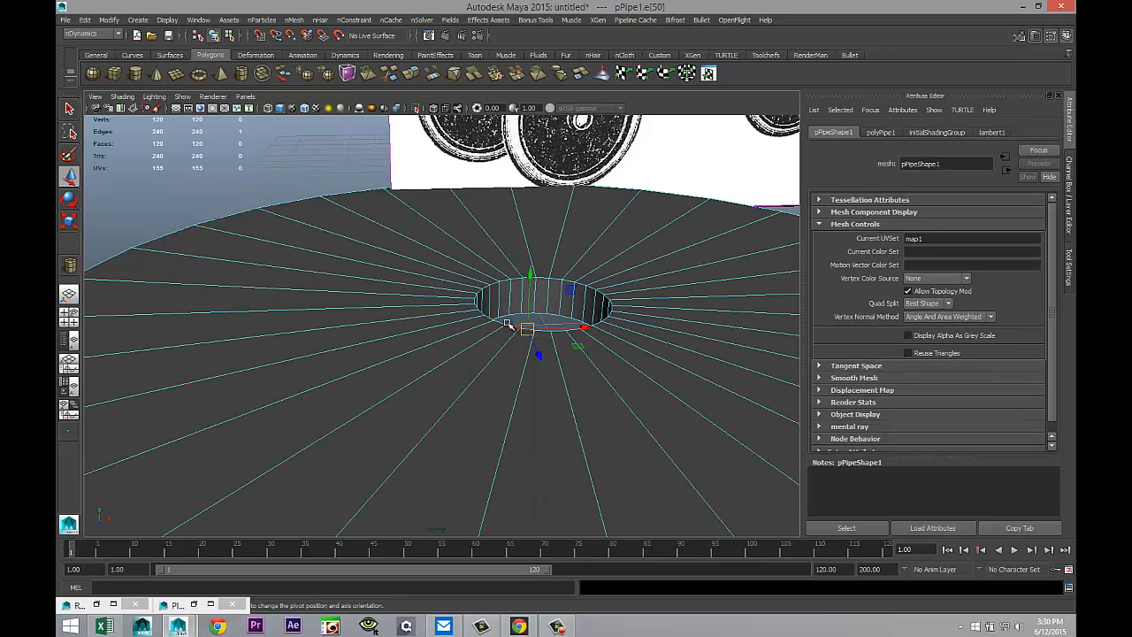
pyautogui.doubleClick(509, 325)
pyautogui.keyDown('alt'); pyautogui.moveTo(566, 417); pyautogui.dragTo(490, 309); pyautogui.keyUp('alt')
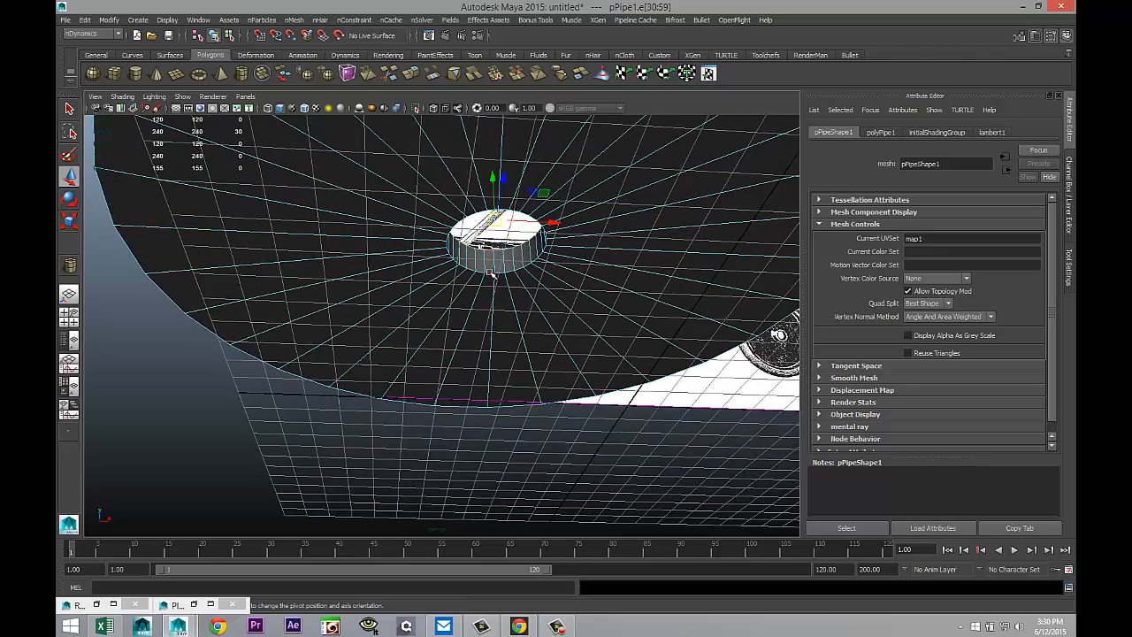
pyautogui.keyDown('shift'); pyautogui.click(491, 270); pyautogui.keyUp('shift')
pyautogui.keyDown('shift'); pyautogui.doubleClick(489, 272); pyautogui.keyUp('shift')
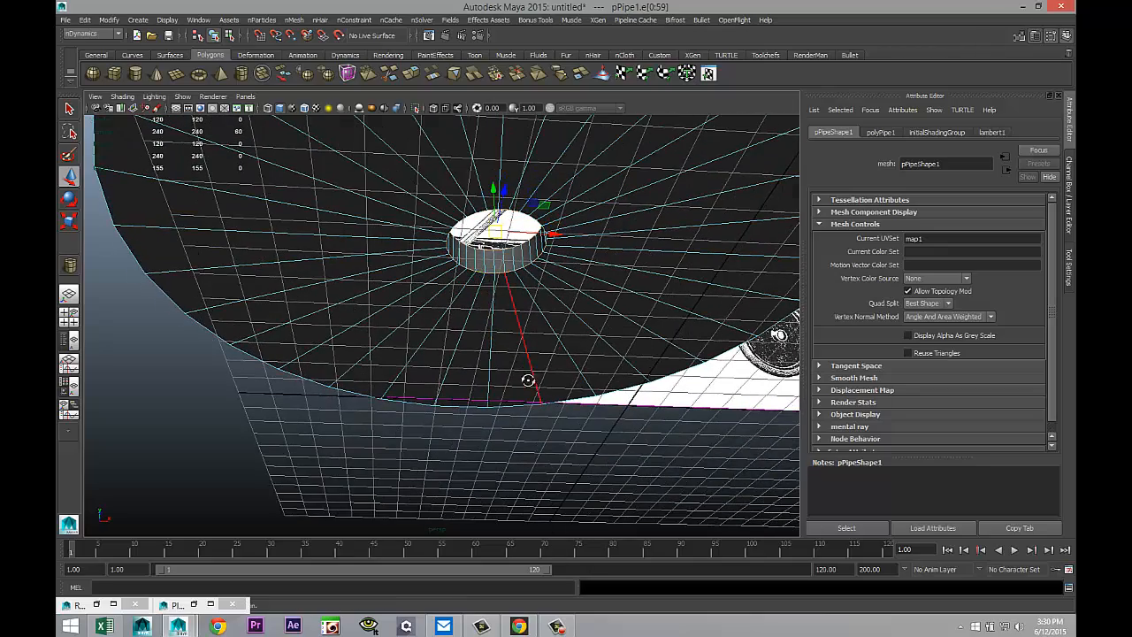
pyautogui.keyDown('alt'); pyautogui.moveTo(527, 380); pyautogui.dragTo(557, 359); pyautogui.keyUp('alt')
pyautogui.scroll(-3, 567, 356)
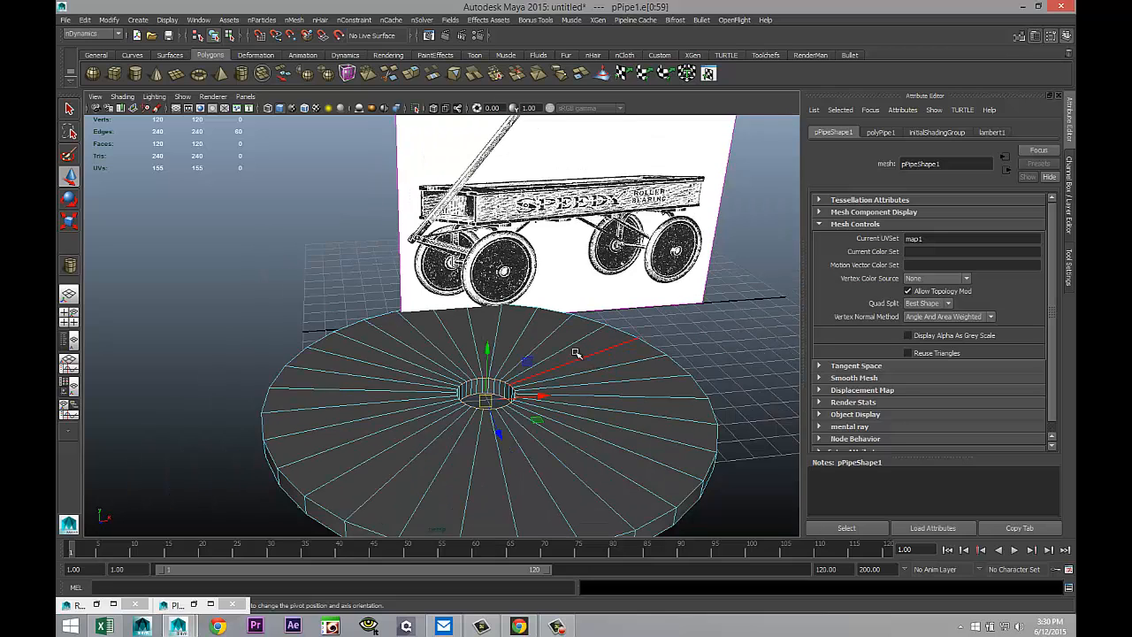
pyautogui.press('d')
pyautogui.moveTo(488, 354); pyautogui.dragTo(489, 302)
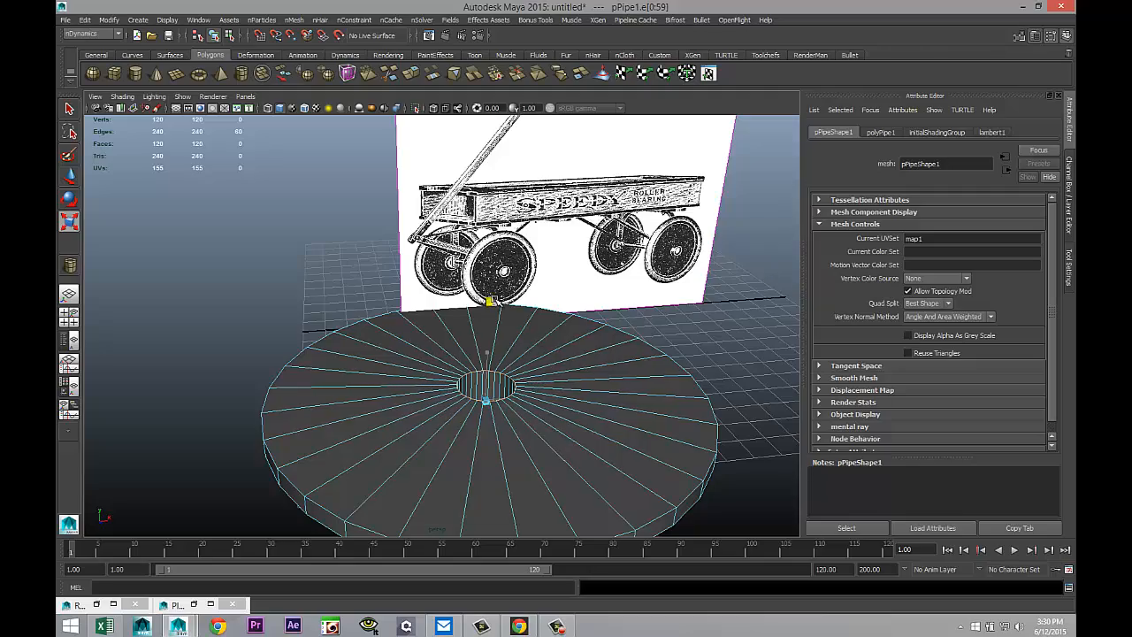
# Return the pipe to object mode and preview its shape in smooth mesh display
pyautogui.keyDown('alt'); pyautogui.moveTo(341, 331); pyautogui.dragTo(337, 356); pyautogui.keyUp('alt')
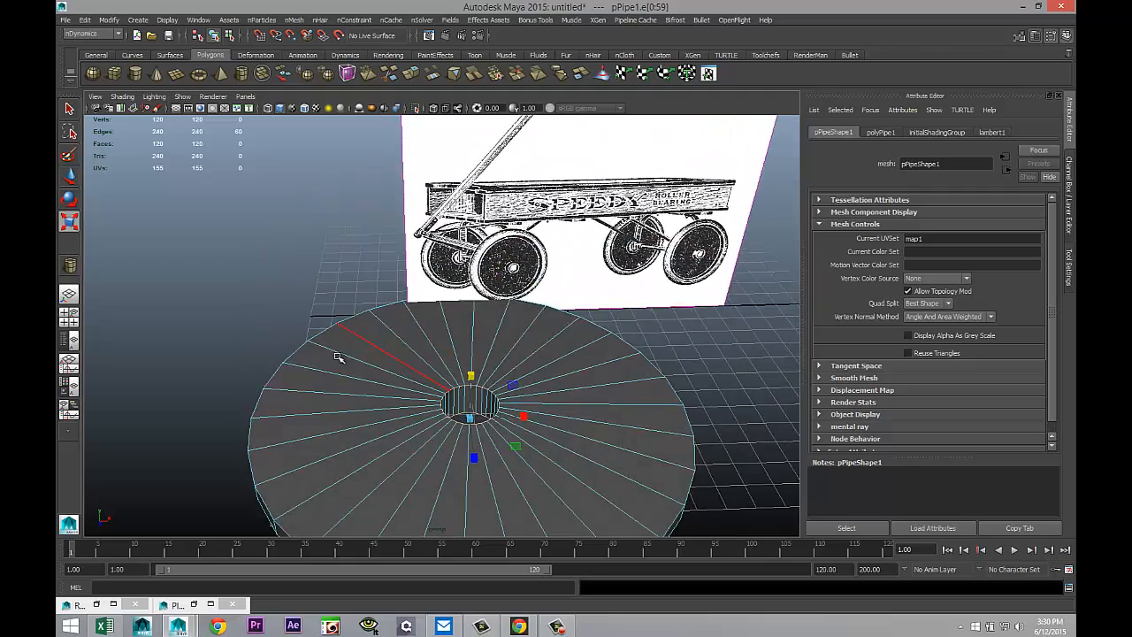
pyautogui.keyDown('alt'); pyautogui.moveTo(328, 348); pyautogui.dragTo(386, 328, button='middle'); pyautogui.keyUp('alt')
pyautogui.click(270, 267)
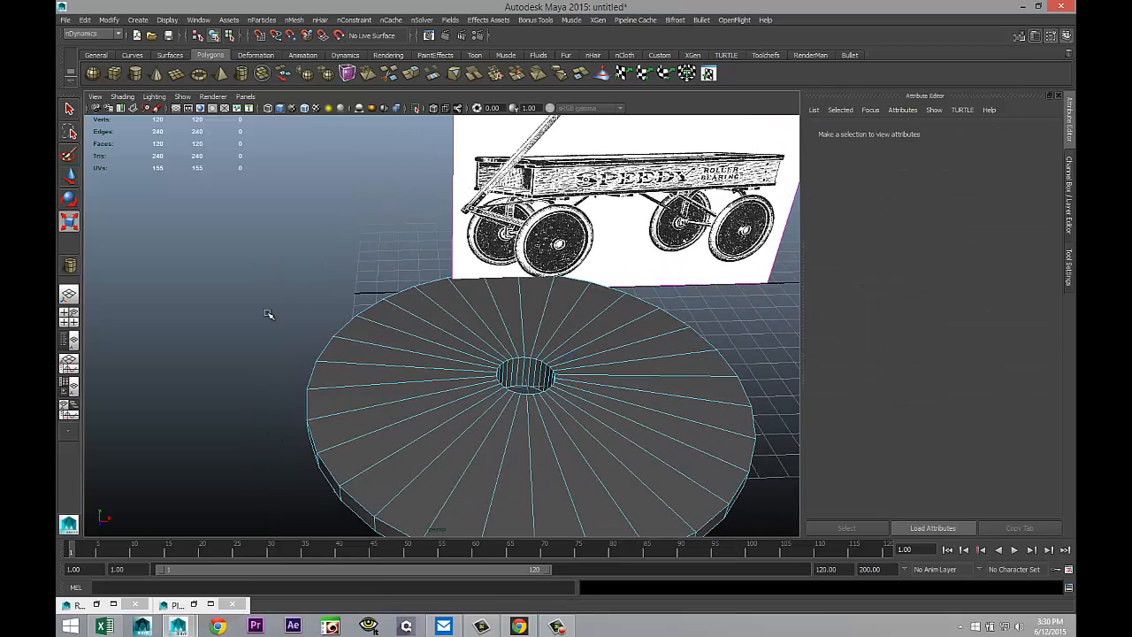
pyautogui.rightClick(380, 356)
pyautogui.click(440, 334)
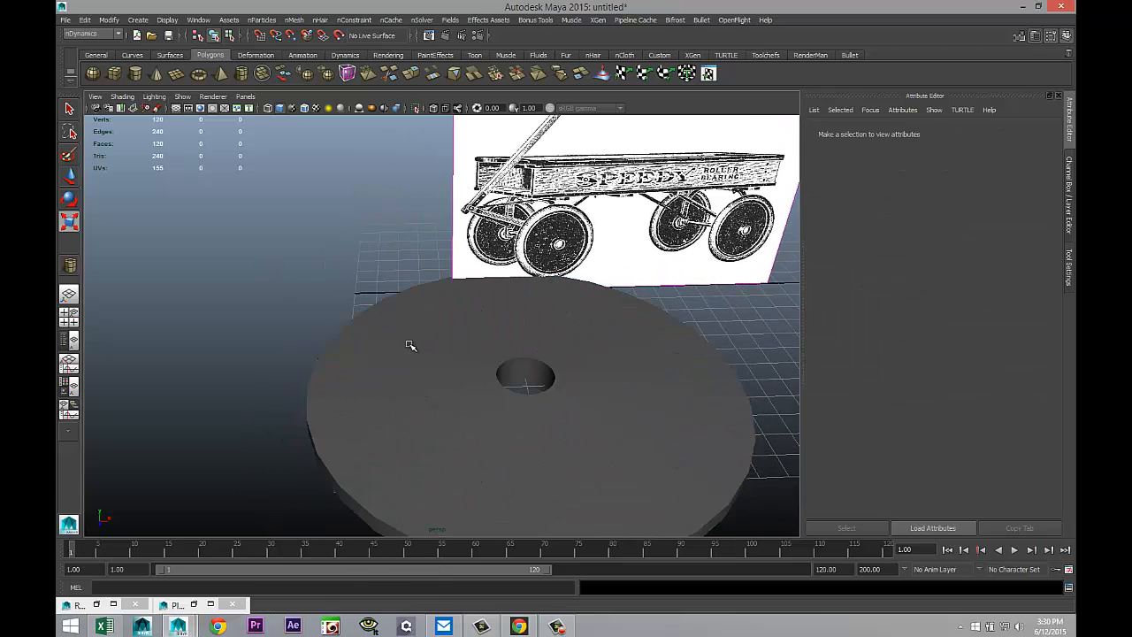
pyautogui.click(409, 345)
pyautogui.press('3')
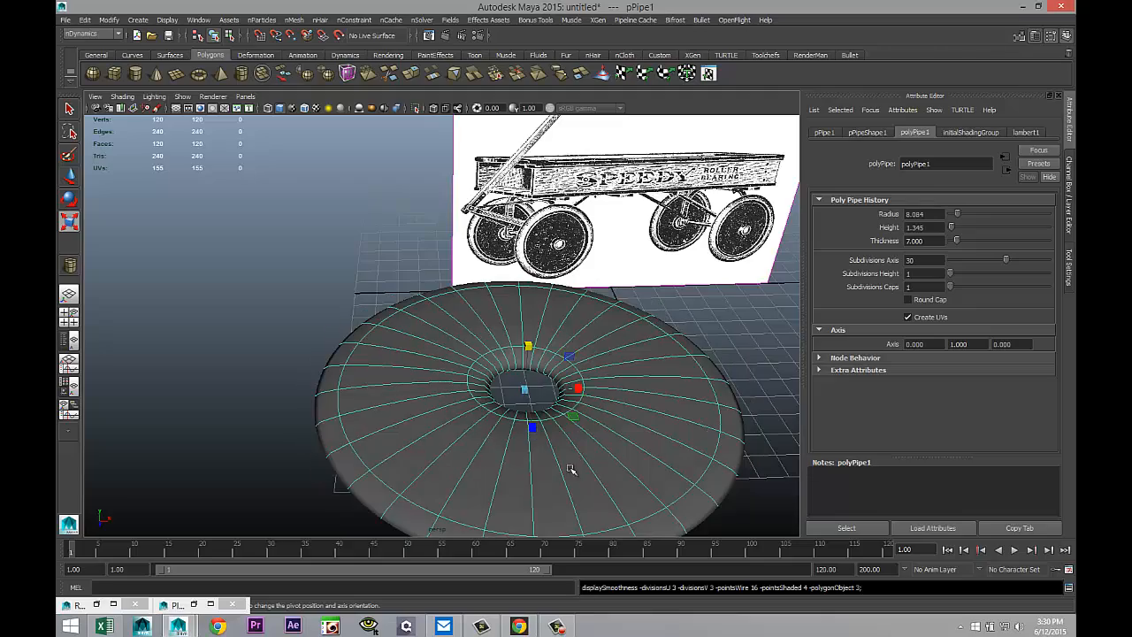
pyautogui.click(745, 329)
pyautogui.scroll(-3, 639, 352)
pyautogui.scroll(3, 564, 363)
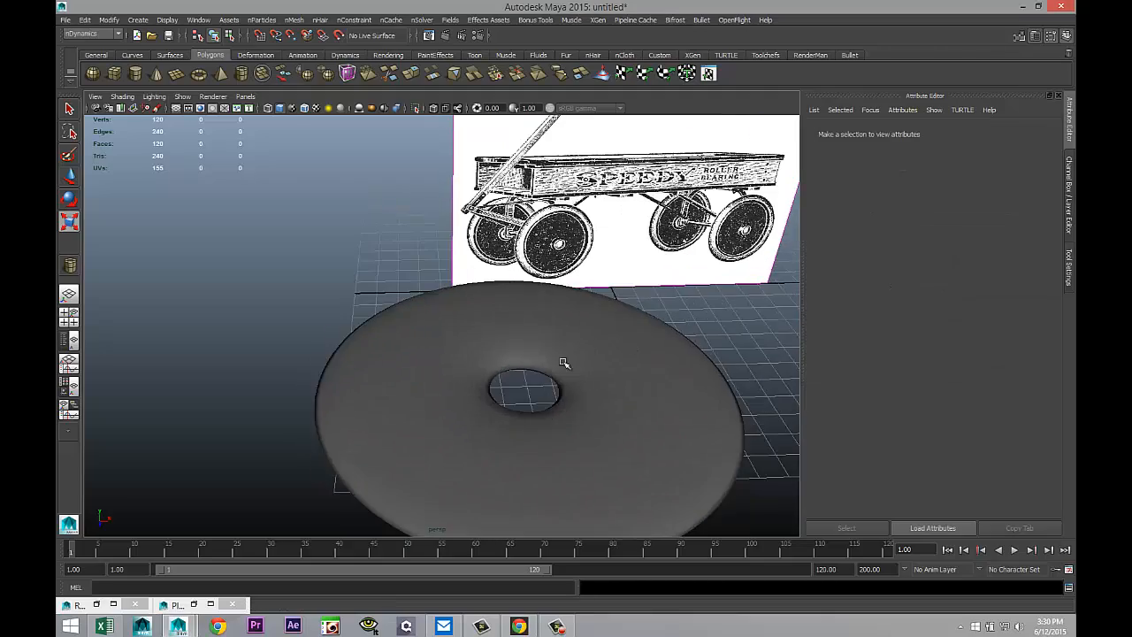
pyautogui.moveTo(421, 396)
pyautogui.keyDown('alt'); pyautogui.mouseDown()
pyautogui.moveTo(422, 366)
pyautogui.moveTo(383, 332)
pyautogui.moveTo(374, 381)
pyautogui.moveTo(430, 425)
pyautogui.moveTo(424, 413)
pyautogui.mouseUp(); pyautogui.keyUp('alt')
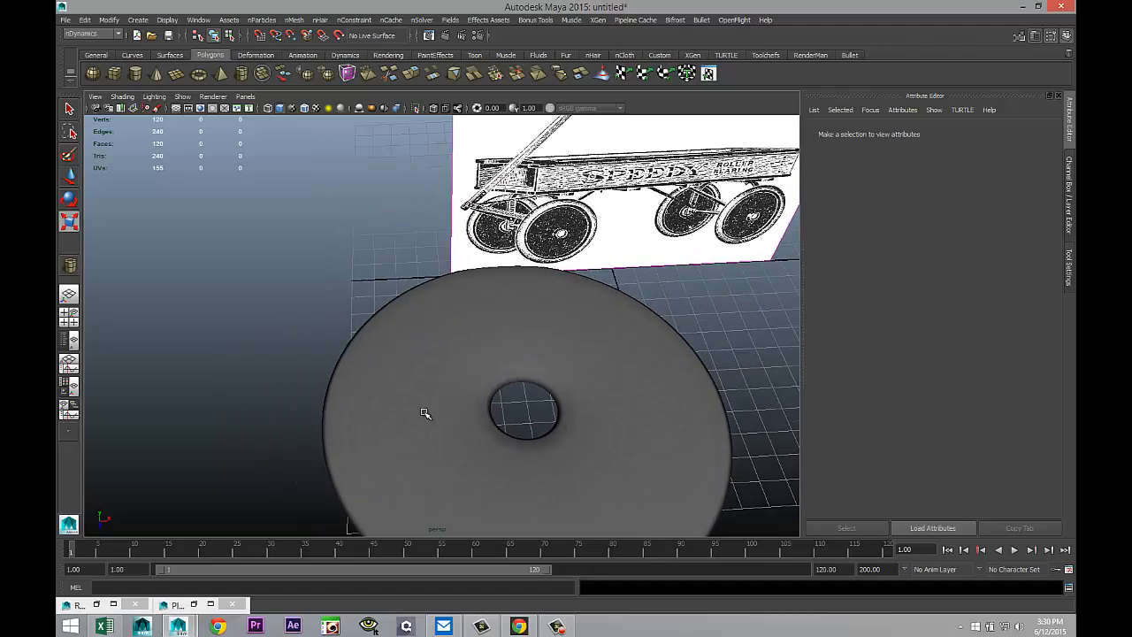
pyautogui.keyDown('alt'); pyautogui.moveTo(425, 411); pyautogui.dragTo(377, 374, button='middle'); pyautogui.keyUp('alt')
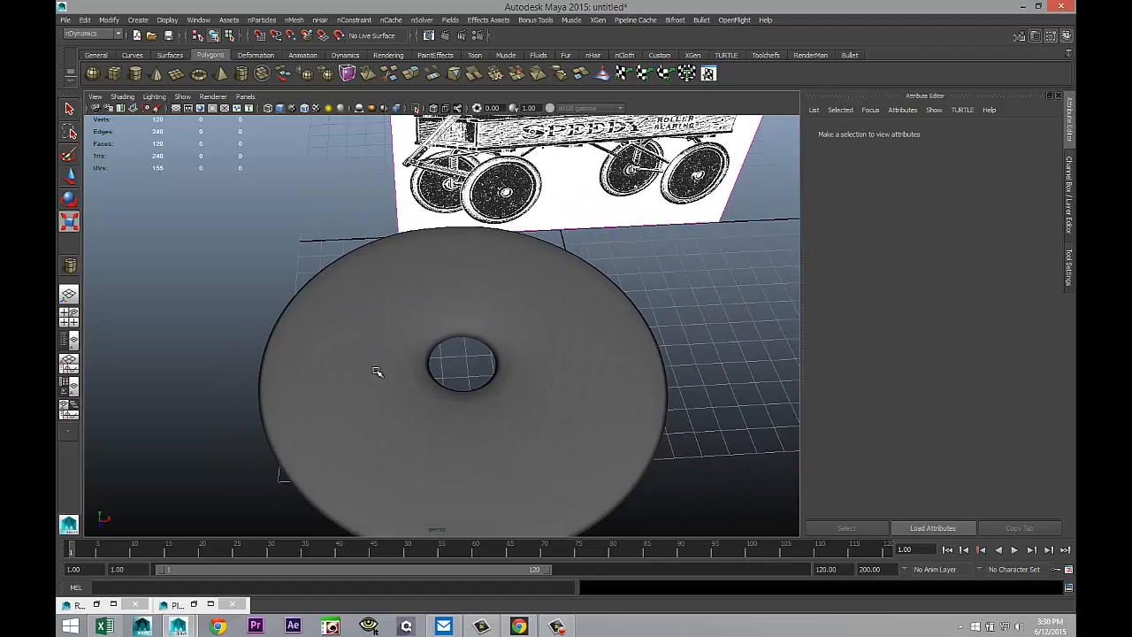
# Show the pipe unsmoothed and insert edge loops on the centre hole's inner wall close to its upper and lower edges
pyautogui.click(510, 341)
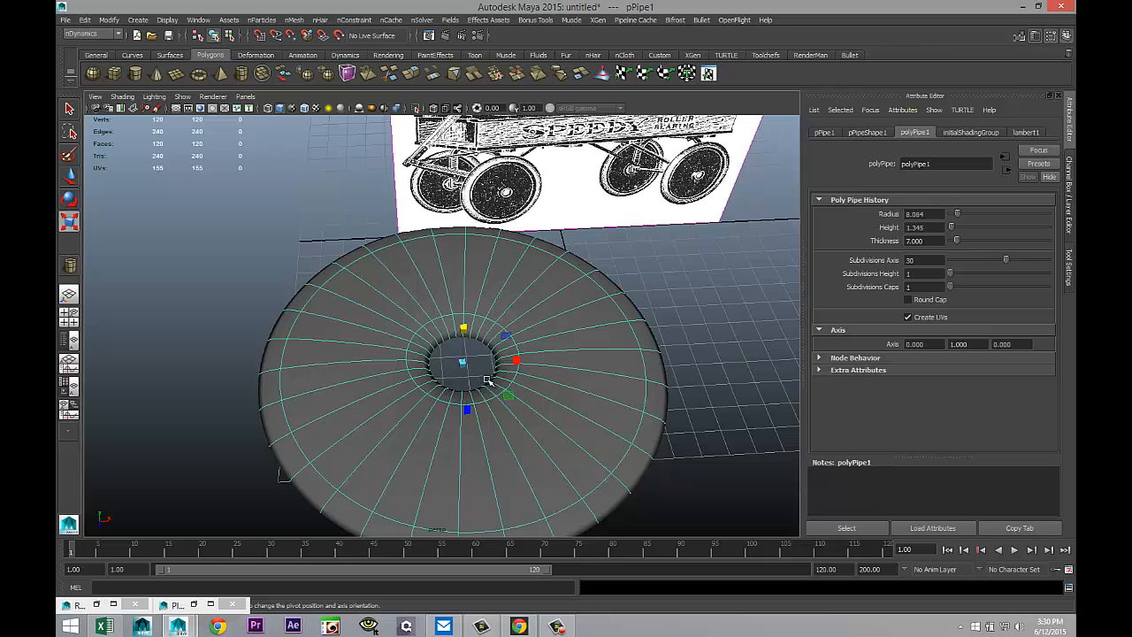
pyautogui.scroll(5, 580, 373)
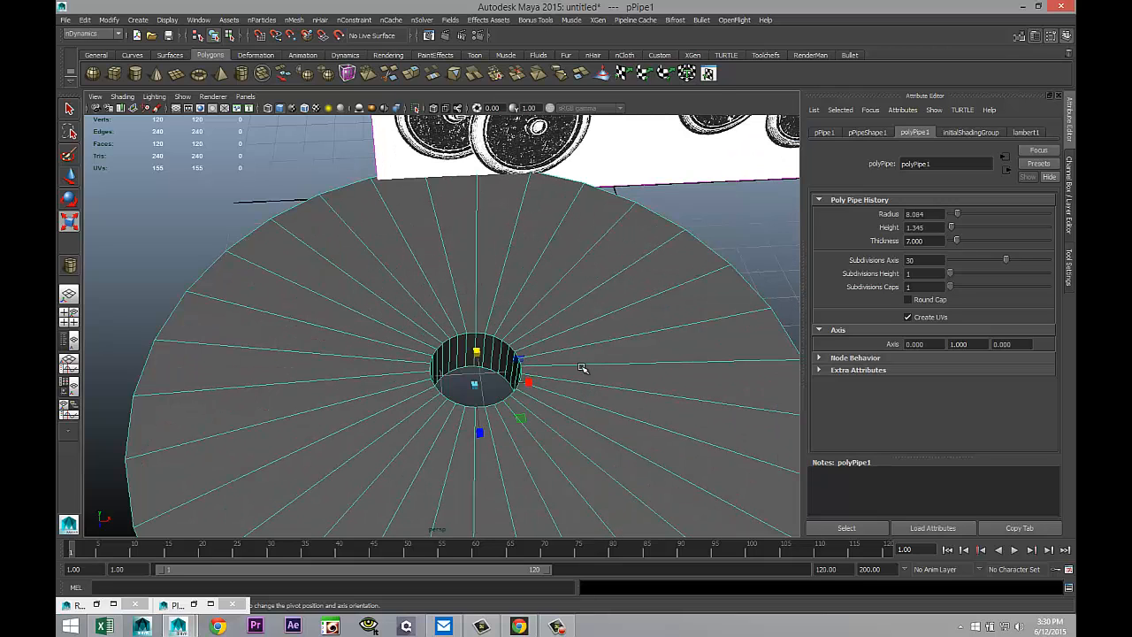
pyautogui.click(105, 36)
pyautogui.click(89, 55)
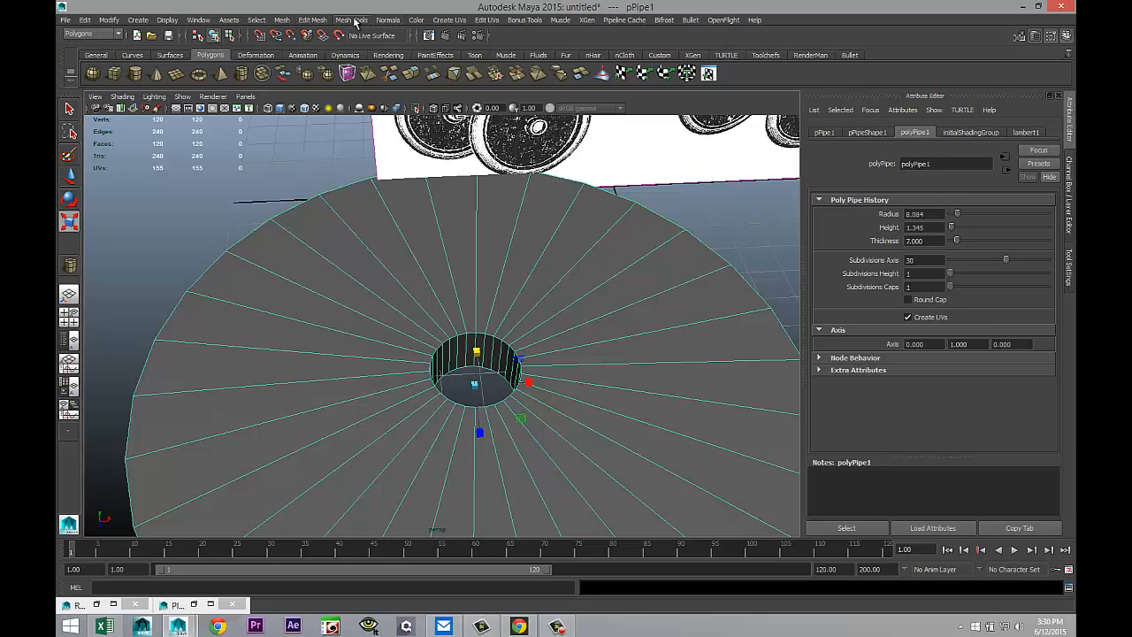
pyautogui.click(353, 19)
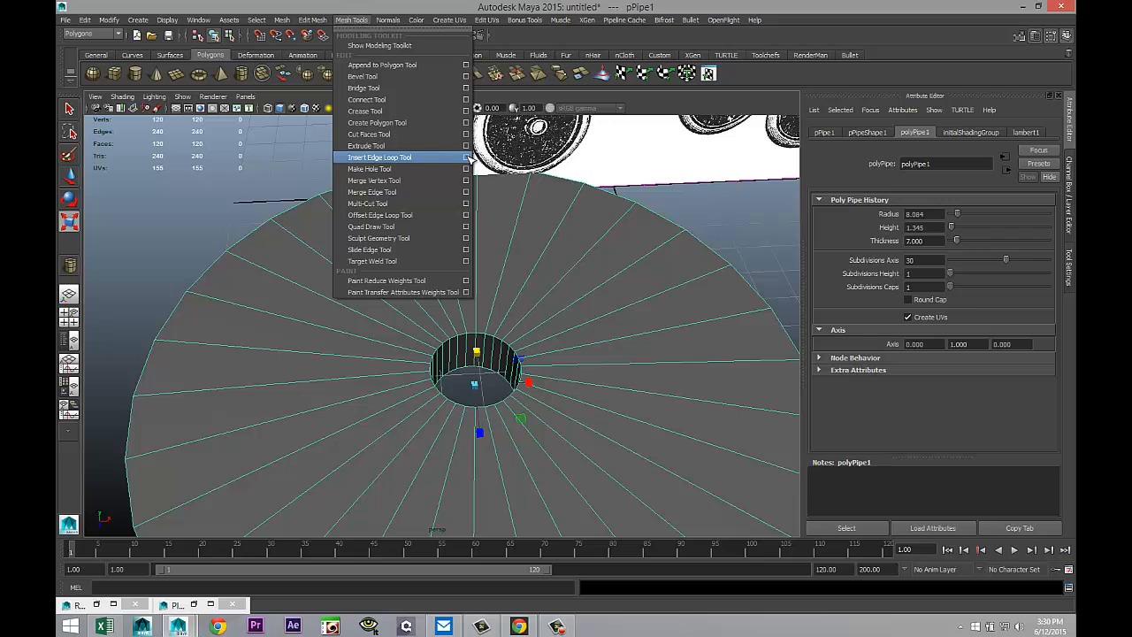
pyautogui.click(467, 157)
pyautogui.scroll(4, 451, 351)
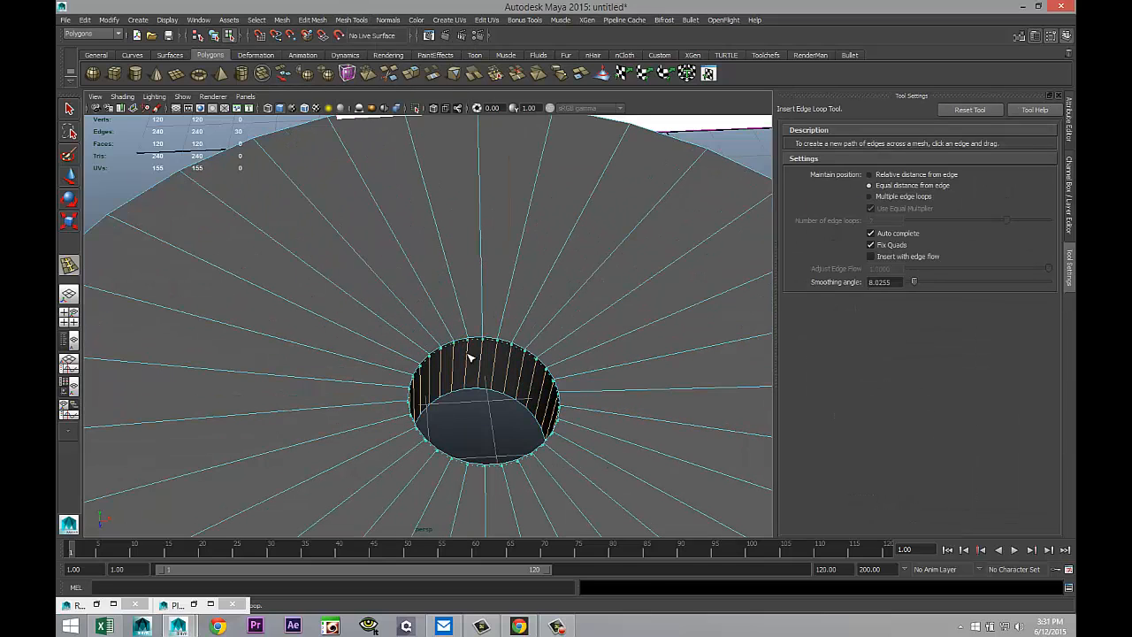
pyautogui.moveTo(470, 357); pyautogui.dragTo(469, 392)
pyautogui.press('q')
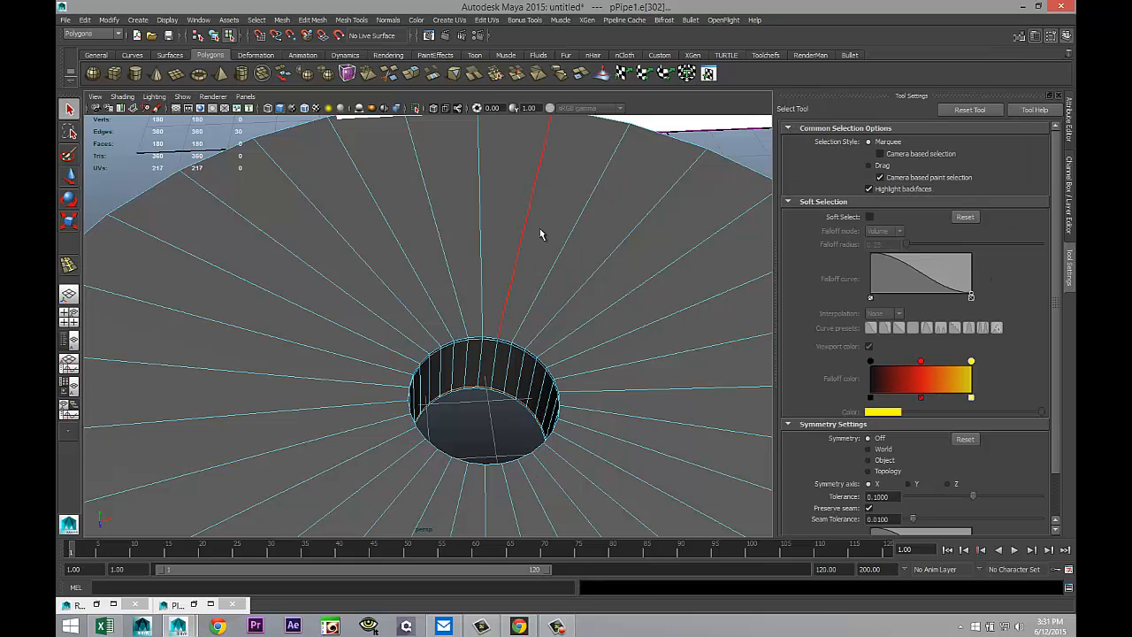
# Leave edge editing and display the whole pipe smoothed with the added hole loops
pyautogui.moveTo(540, 228); pyautogui.dragTo(581, 216, button='right')
pyautogui.click(581, 217)
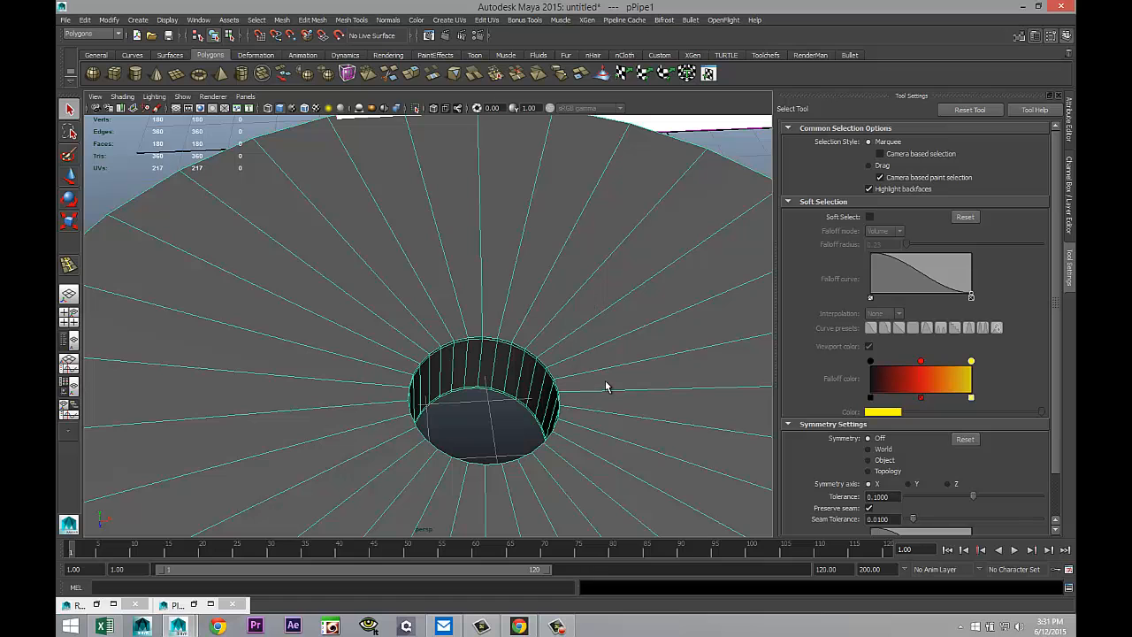
pyautogui.scroll(-4, 602, 378)
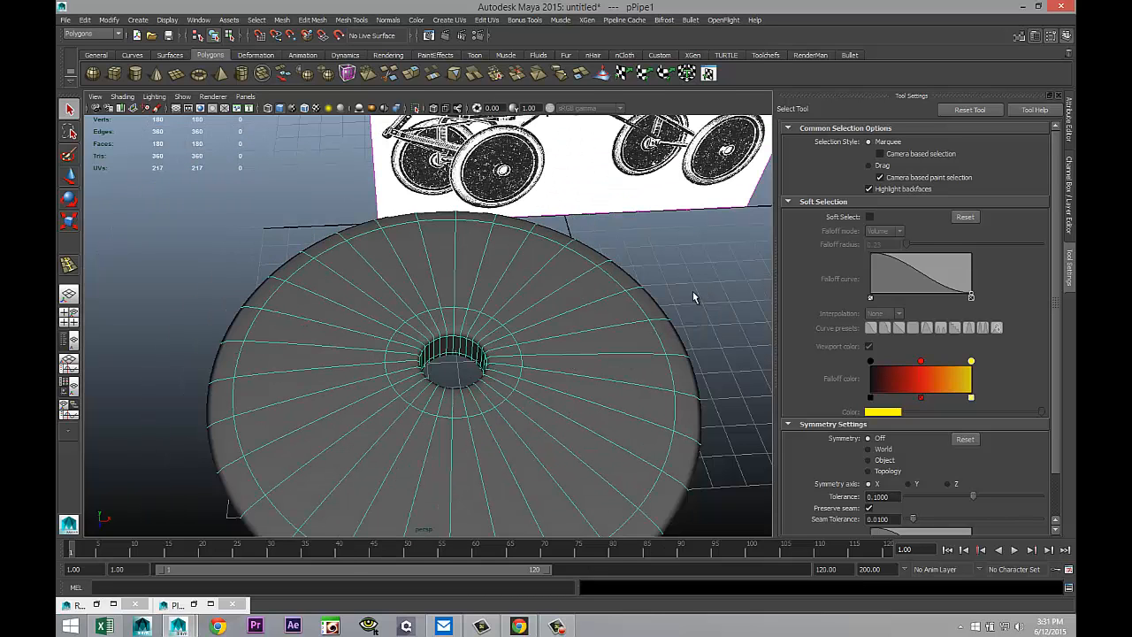
# Rotate the pipe upright about its X axis by about 86 degrees and deselect it
pyautogui.click(688, 299)
pyautogui.scroll(-3, 587, 341)
pyautogui.keyDown('alt'); pyautogui.moveTo(587, 345); pyautogui.dragTo(543, 337); pyautogui.keyUp('alt')
pyautogui.click(543, 337)
pyautogui.press('e')
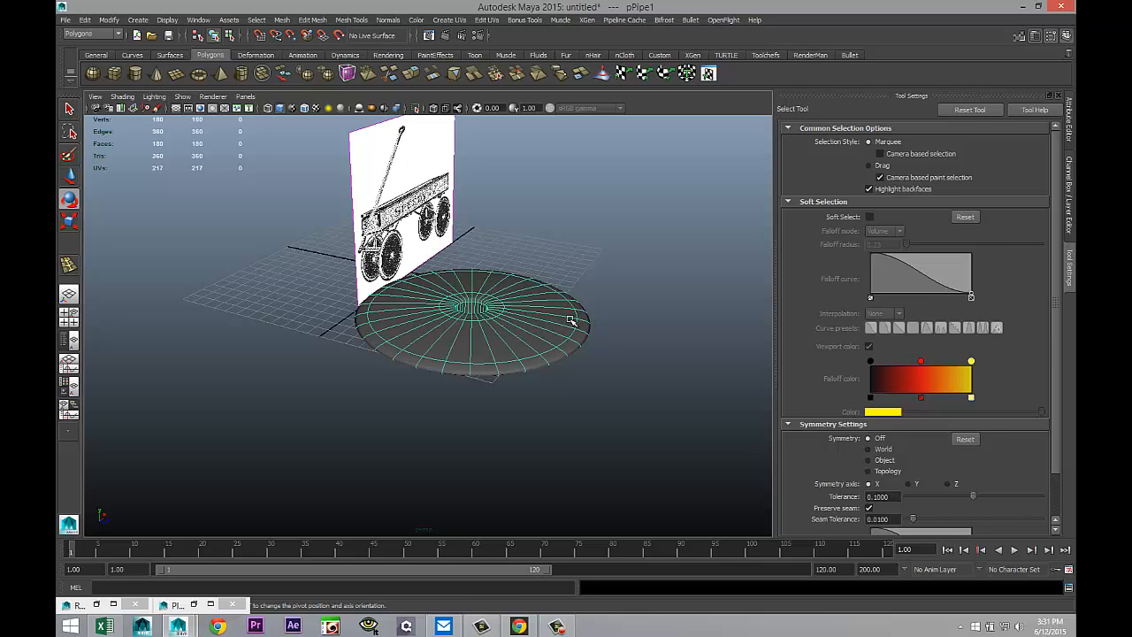
pyautogui.moveTo(495, 285); pyautogui.dragTo(541, 345)
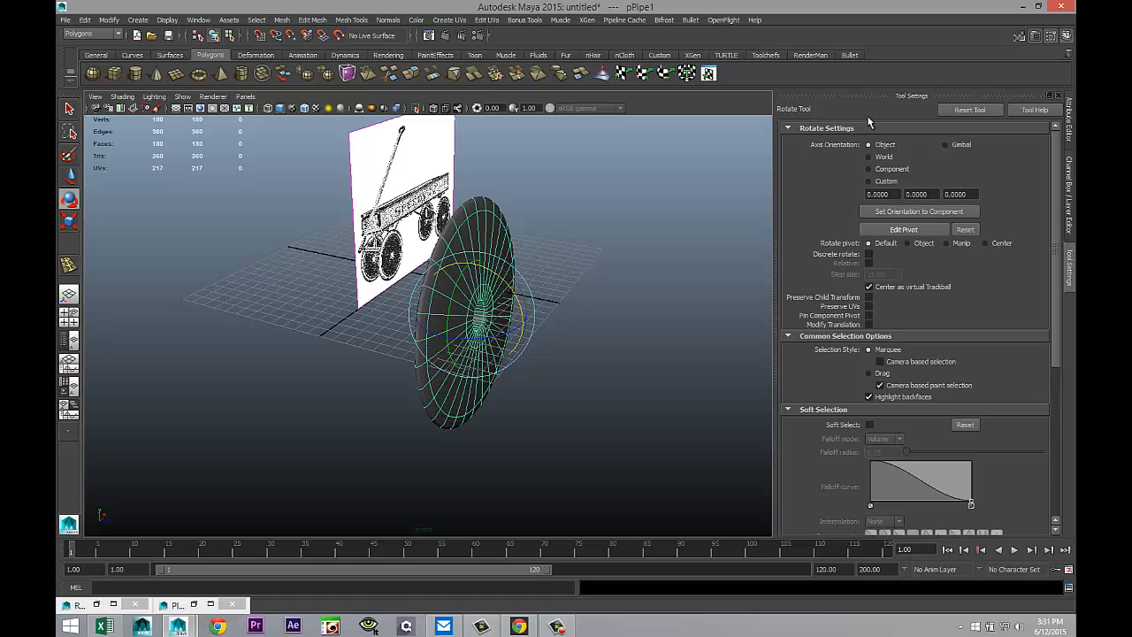
pyautogui.click(648, 415)
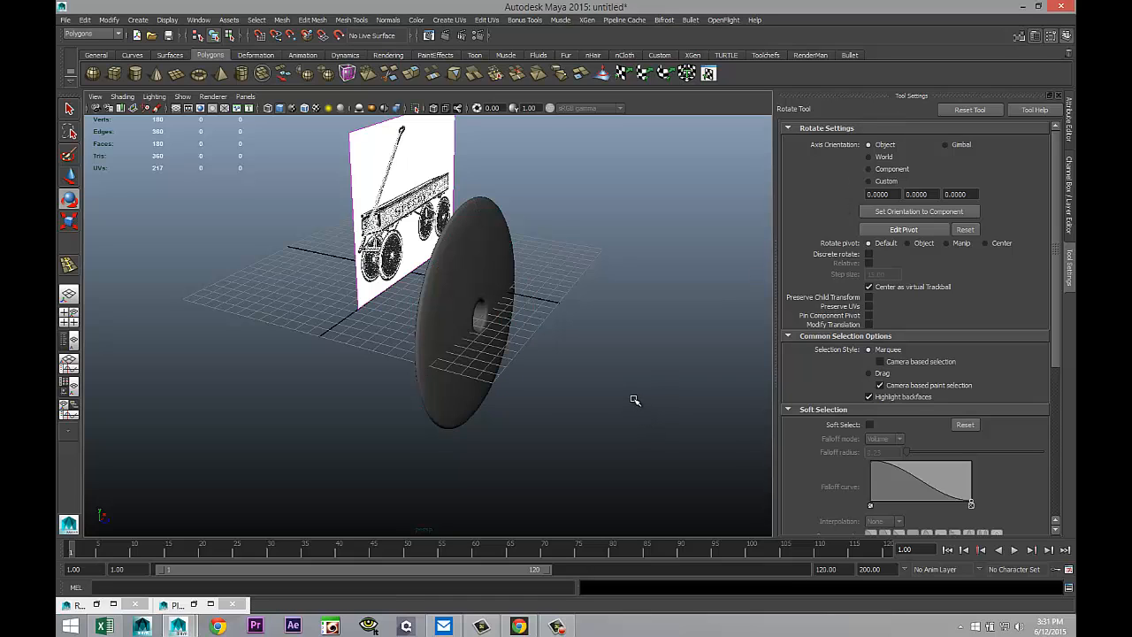
# Open the Attribute Editor and show the transform attributes of the upright pipe
pyautogui.hotkey('ctrl', 'a')
pyautogui.hotkey('ctrl', 'a')
pyautogui.hotkey('ctrl', 'a')
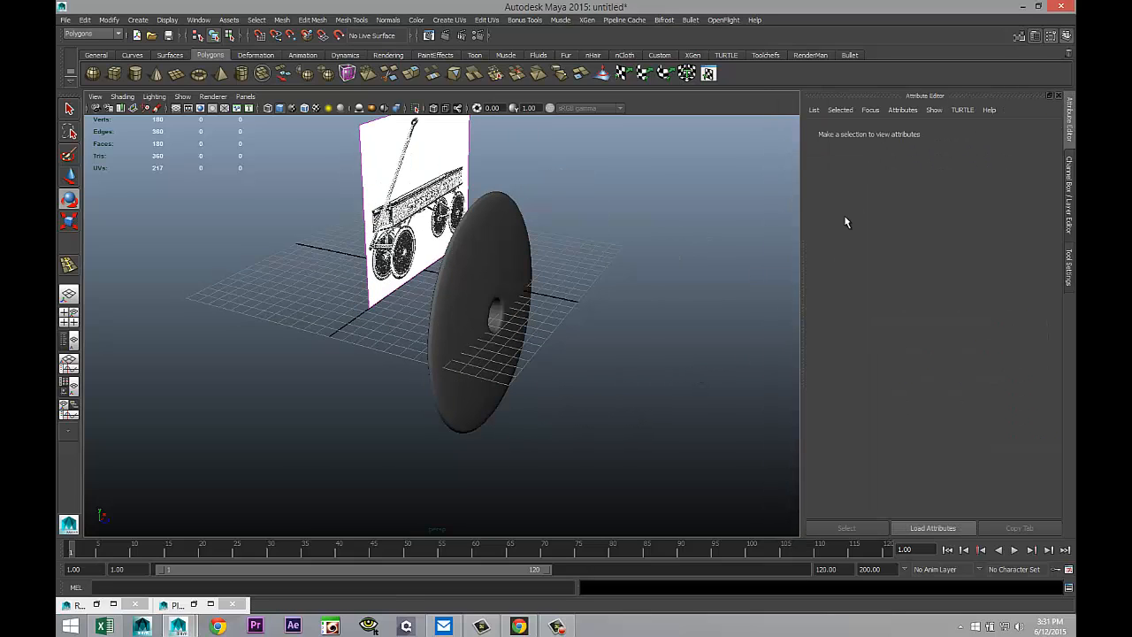
pyautogui.click(558, 315)
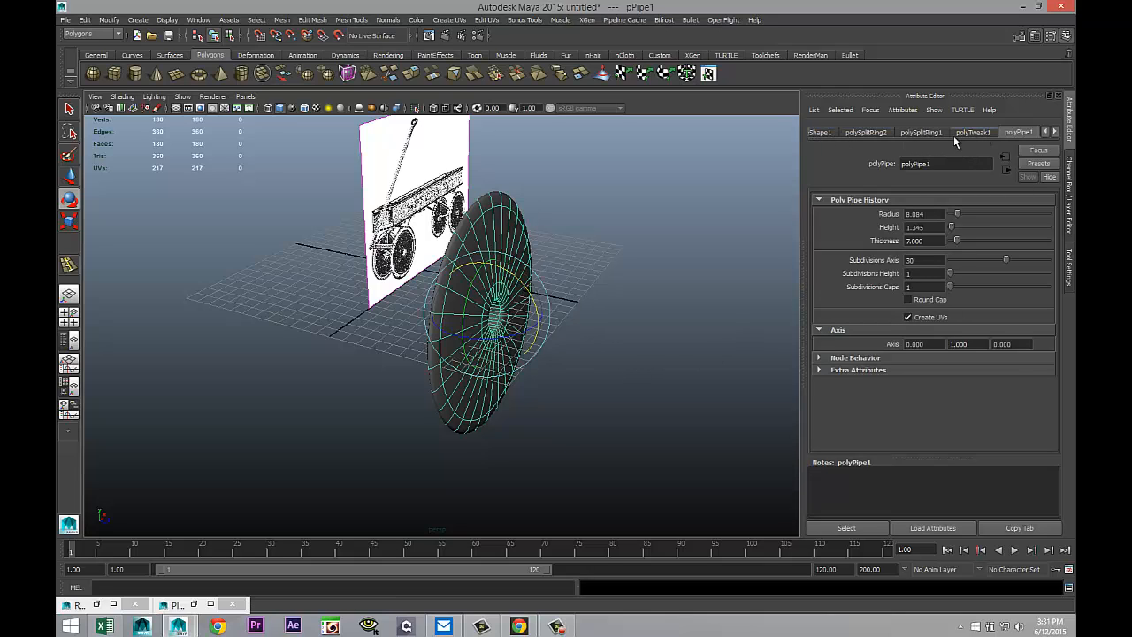
pyautogui.click(1047, 133)
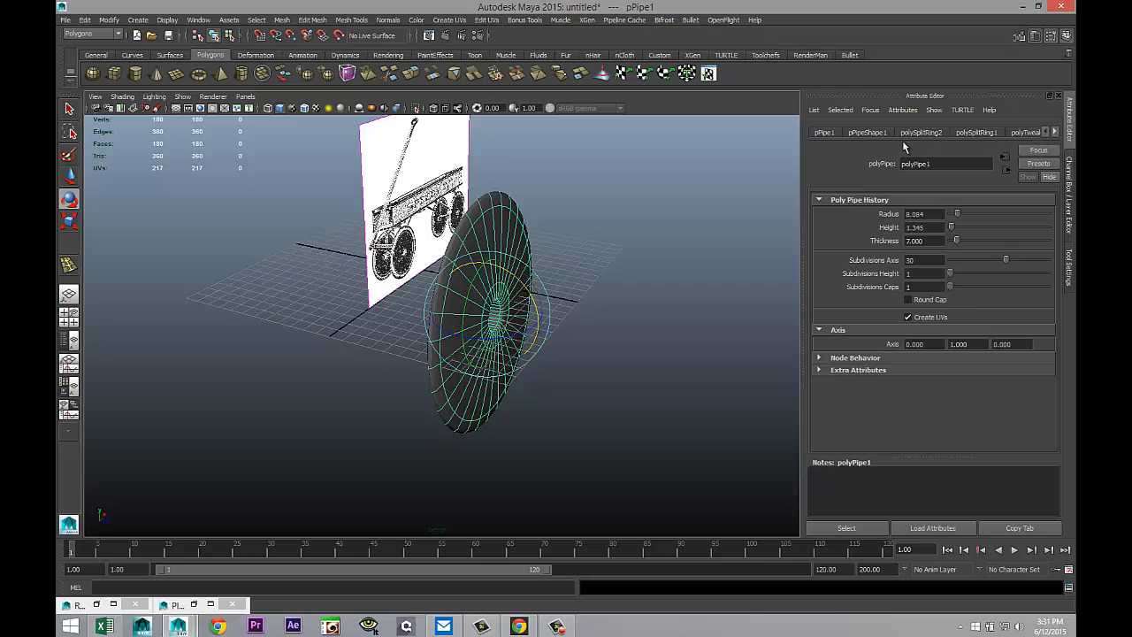
pyautogui.click(824, 133)
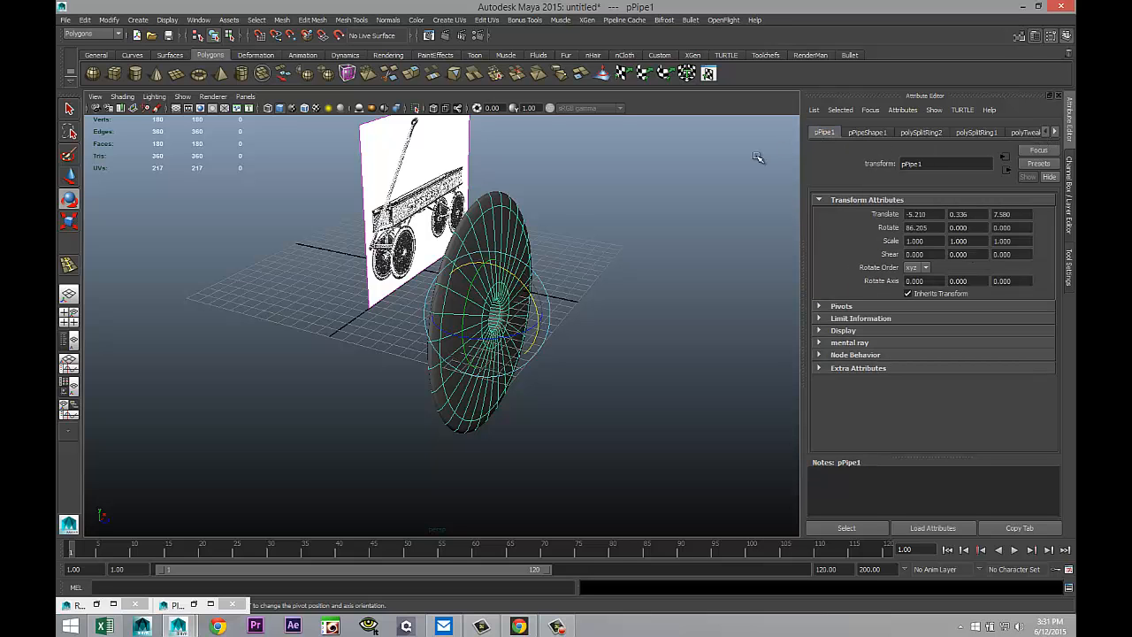
# Scale the pipe down uniformly to about 0.3 so it approaches the size of the reference wheels
pyautogui.keyDown('alt'); pyautogui.moveTo(635, 260); pyautogui.dragTo(567, 262); pyautogui.keyUp('alt')
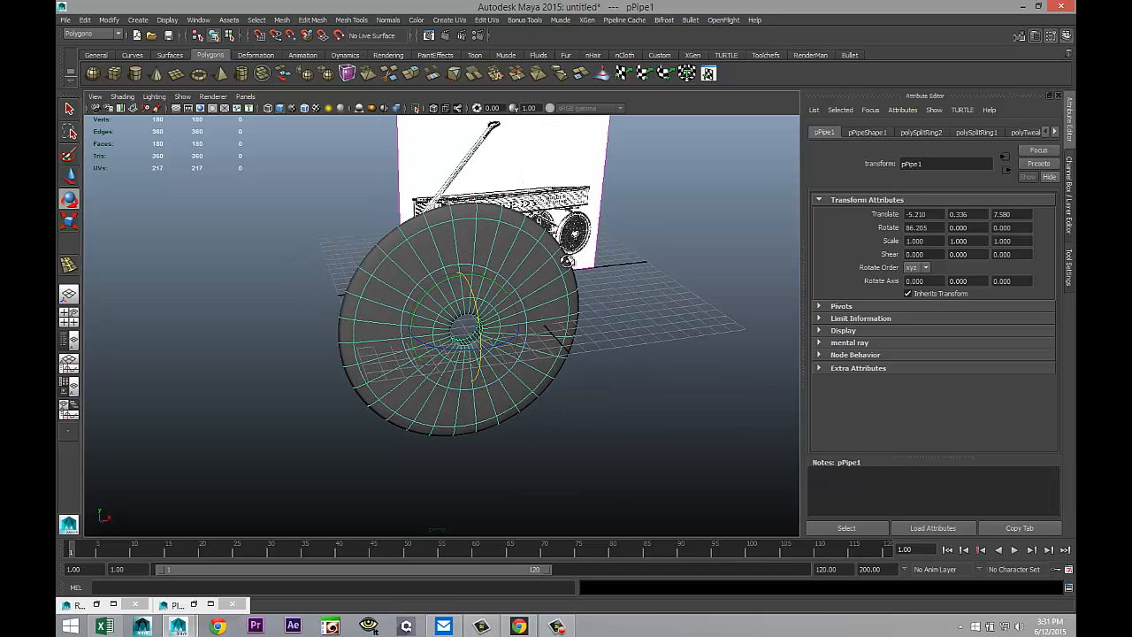
pyautogui.scroll(3, 583, 298)
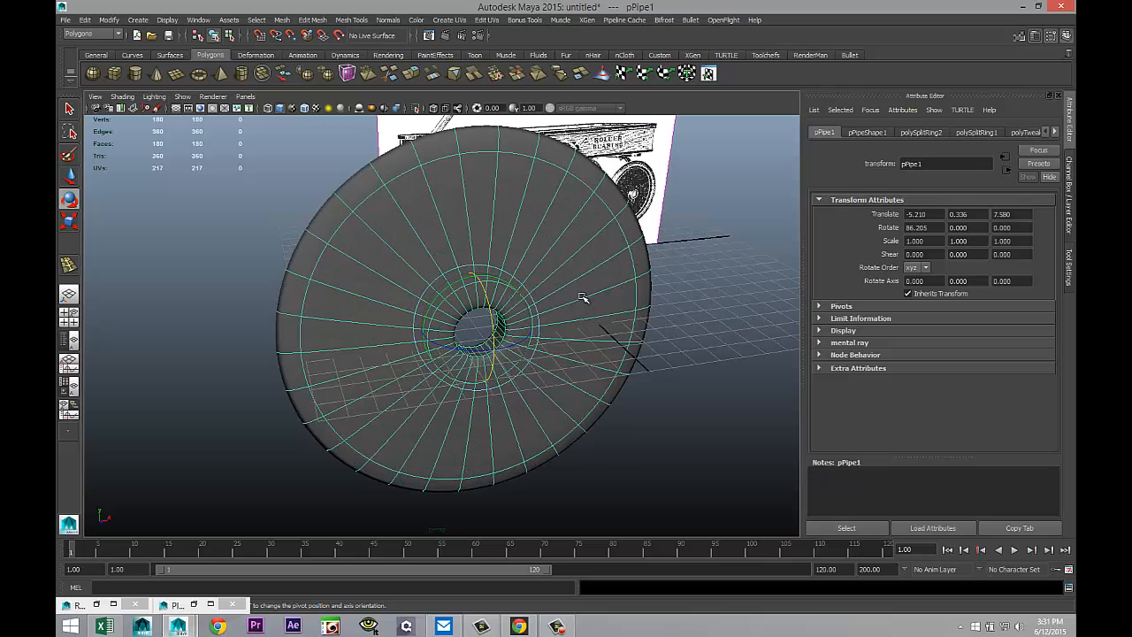
pyautogui.press('r')
pyautogui.moveTo(477, 328); pyautogui.dragTo(262, 354)
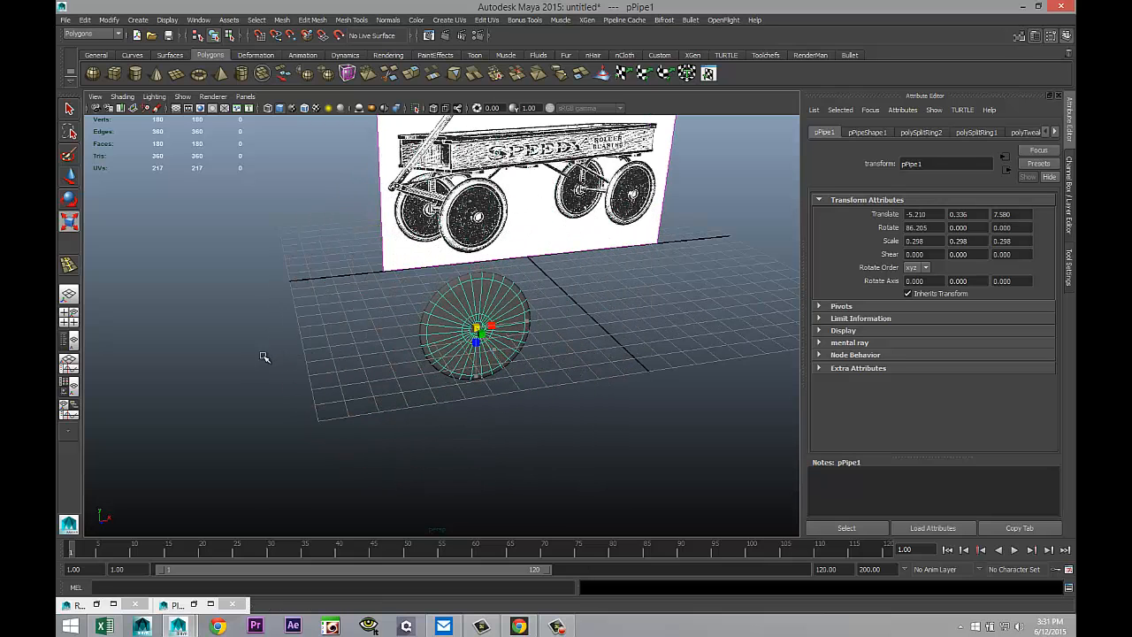
# In the front view, place the pipe over the near front wheel of the reference and reduce its uniform scale to about 0.258
pyautogui.click(68, 315)
pyautogui.press('space')
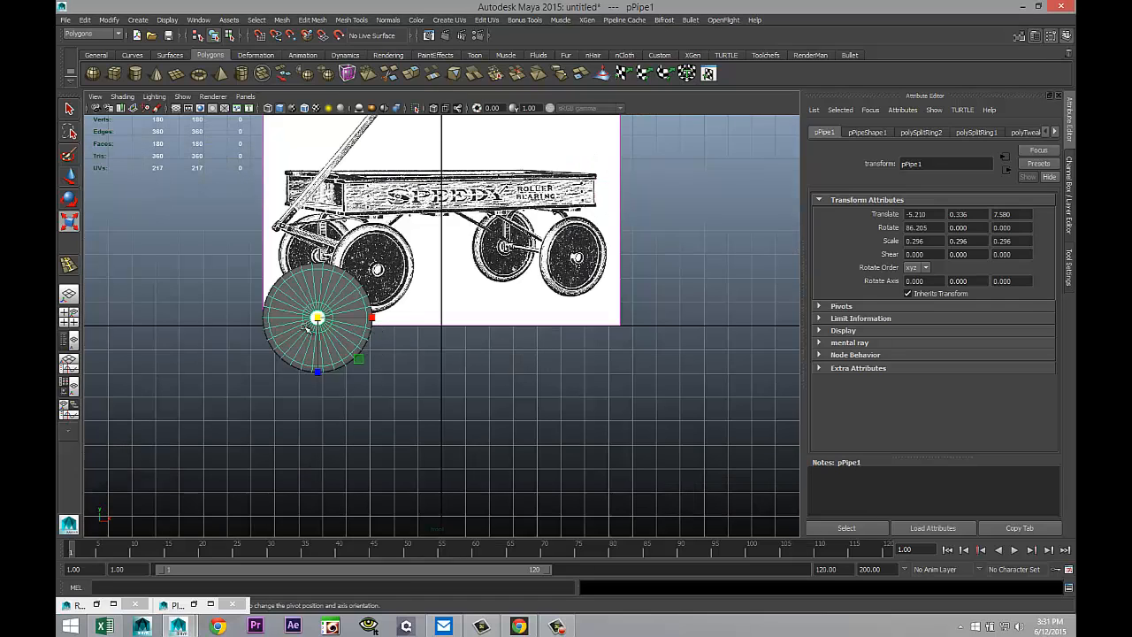
pyautogui.moveTo(318, 320); pyautogui.dragTo(376, 268)
pyautogui.press('w')
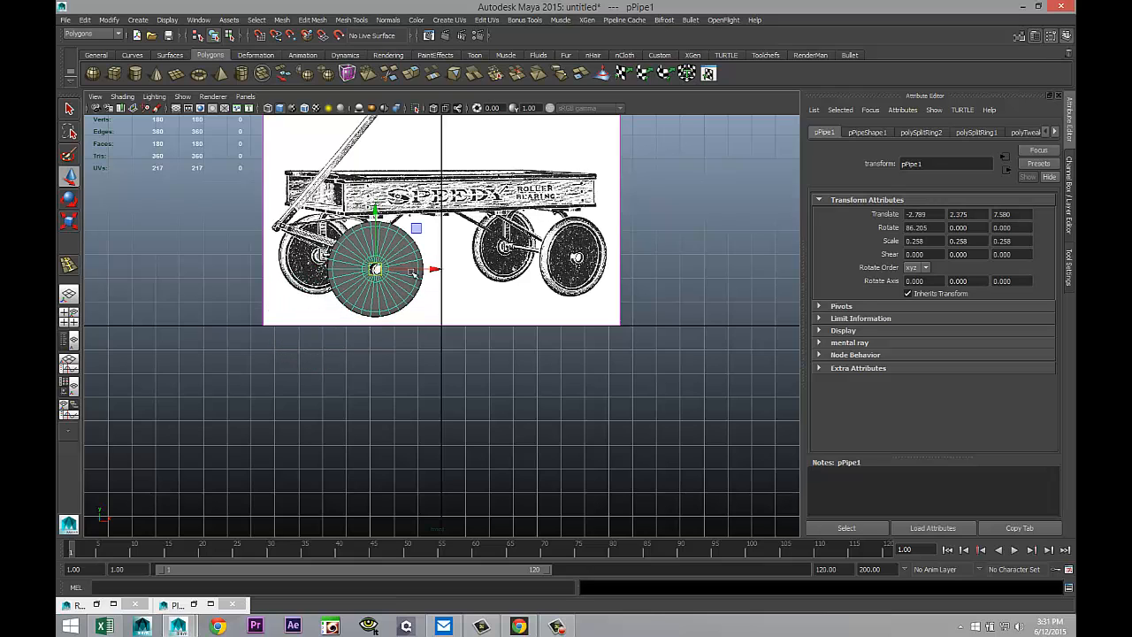
# Make the shaded pipe see-through, frame it, and scale it uniformly to about 0.193 to match the reference wheel's inner disc
pyautogui.click(434, 109)
pyautogui.press('f')
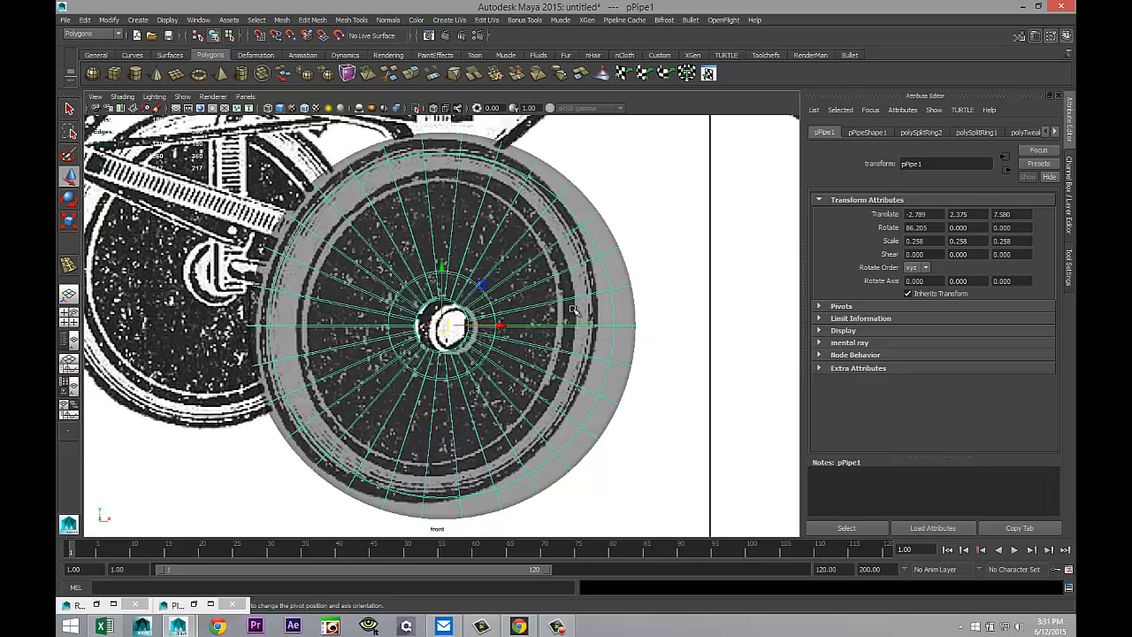
pyautogui.moveTo(445, 331); pyautogui.dragTo(372, 327)
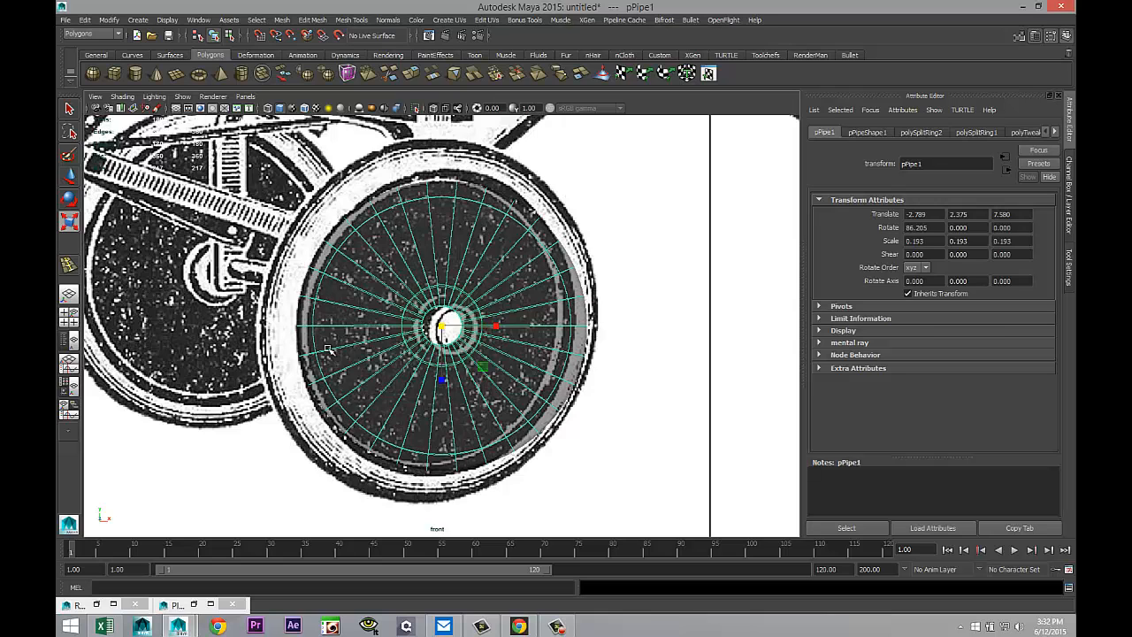
# Return to the perspective view and set the pipe's X rotation to exactly 90
pyautogui.click(68, 316)
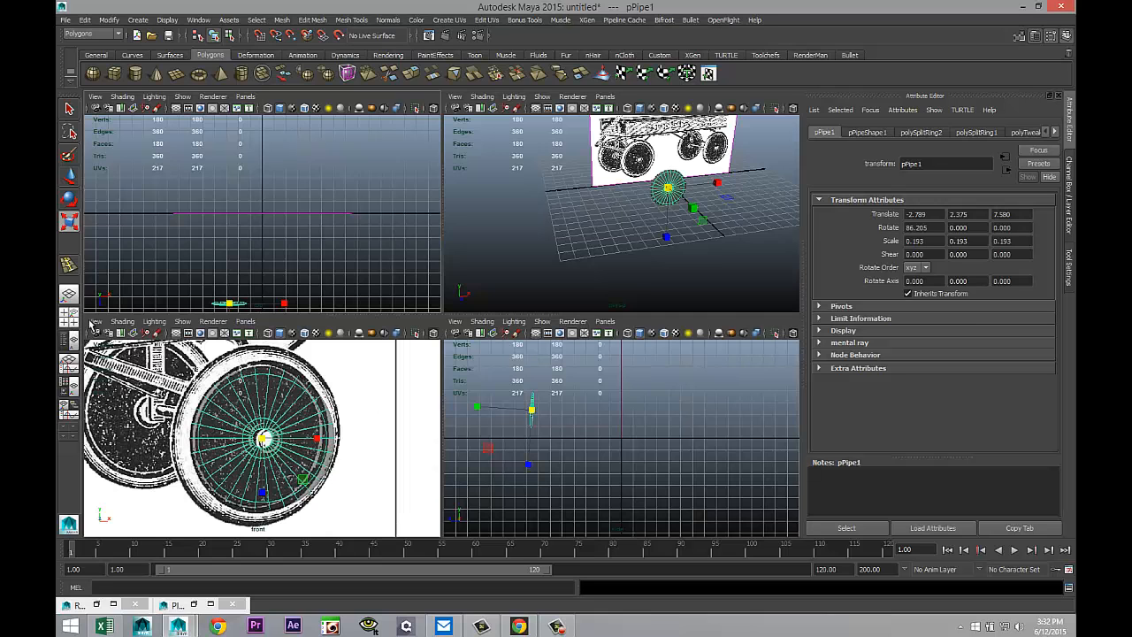
pyautogui.press('space')
pyautogui.keyDown('alt'); pyautogui.moveTo(535, 310); pyautogui.dragTo(498, 336); pyautogui.keyUp('alt')
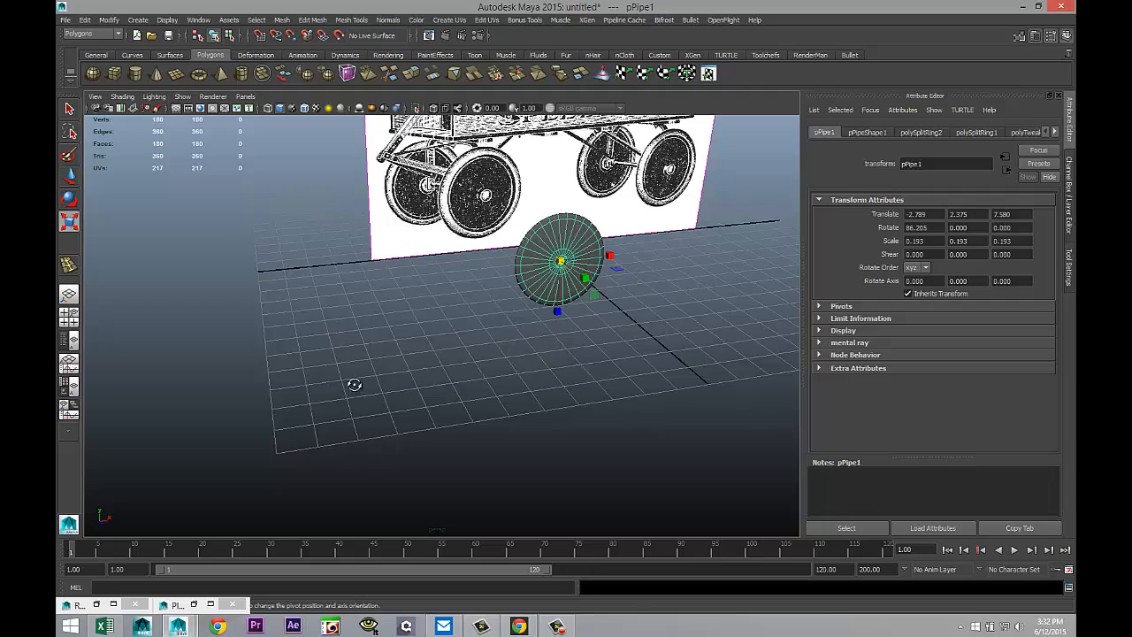
pyautogui.keyDown('alt'); pyautogui.moveTo(354, 384); pyautogui.dragTo(580, 381); pyautogui.keyUp('alt')
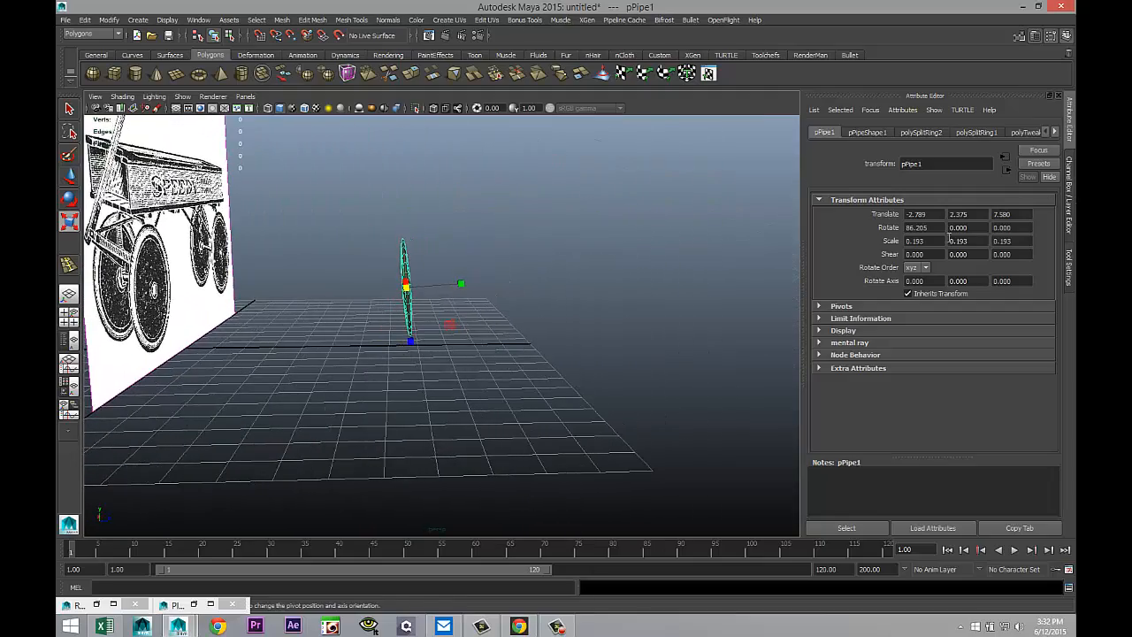
pyautogui.doubleClick(938, 228)
pyautogui.write('90')
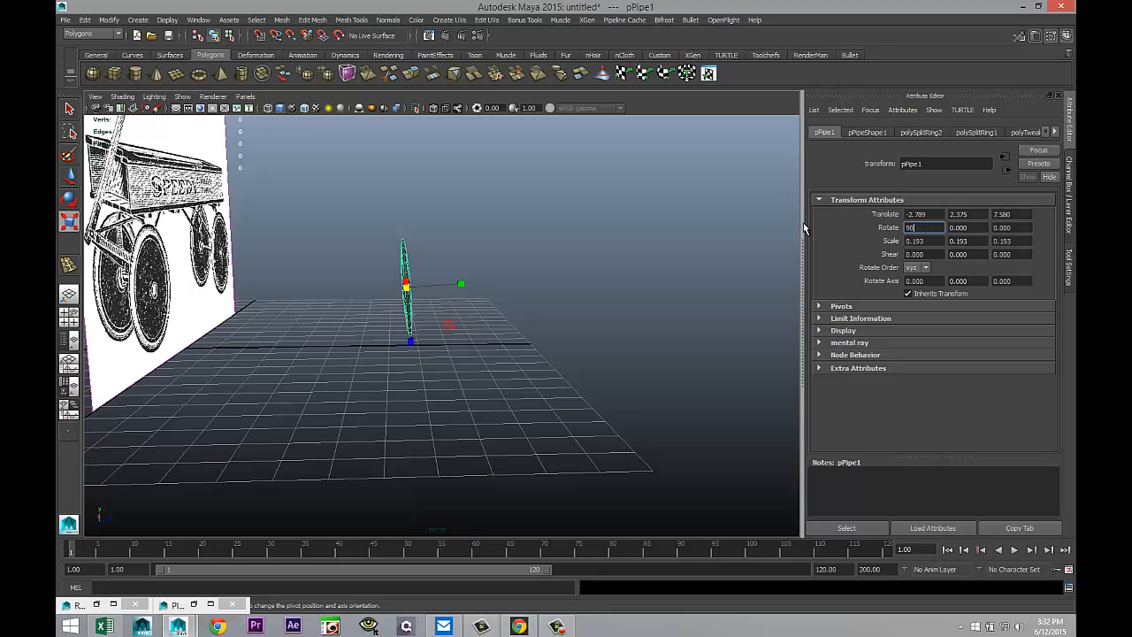
pyautogui.press('Return')
# Create a polygon torus on the grid in front of the wagon image, with a radius of about 17.6 and section radius 5
pyautogui.keyDown('alt'); pyautogui.moveTo(473, 352); pyautogui.dragTo(363, 369); pyautogui.keyUp('alt')
pyautogui.scroll(-5, 363, 369)
pyautogui.scroll(3, 363, 370)
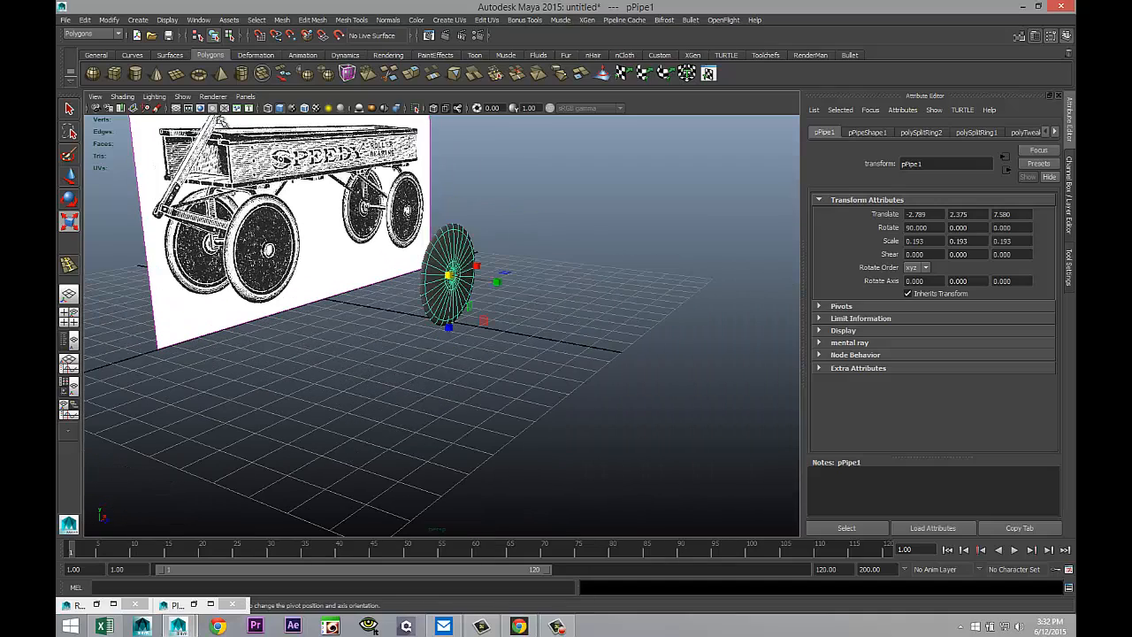
pyautogui.click(203, 78)
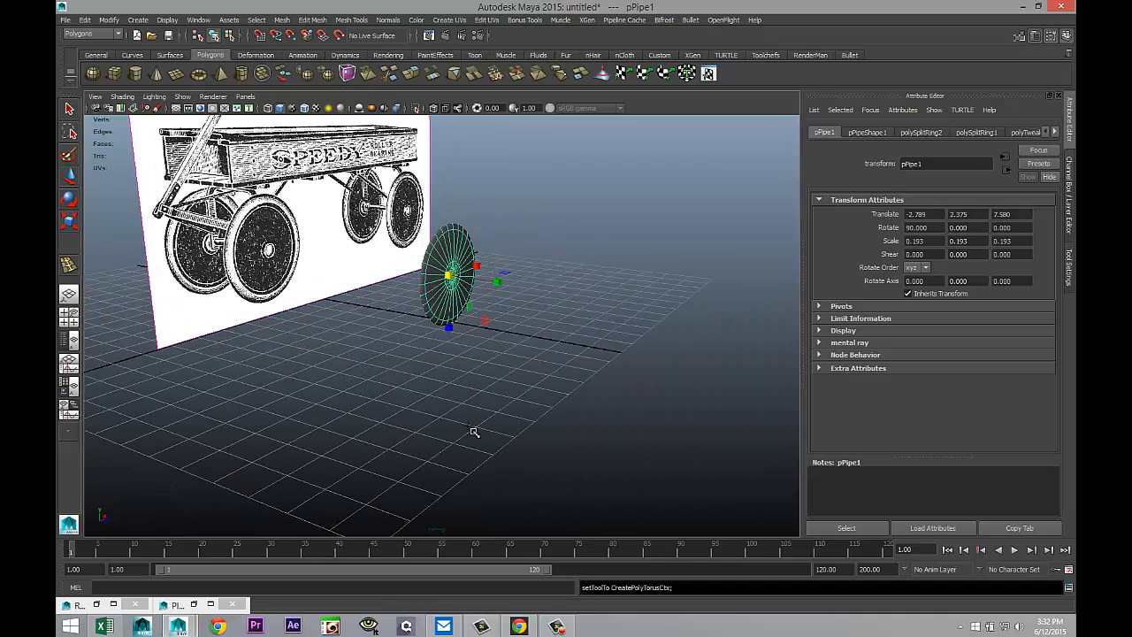
pyautogui.moveTo(367, 420); pyautogui.dragTo(1030, 385)
pyautogui.click(416, 376)
pyautogui.scroll(-6, 470, 365)
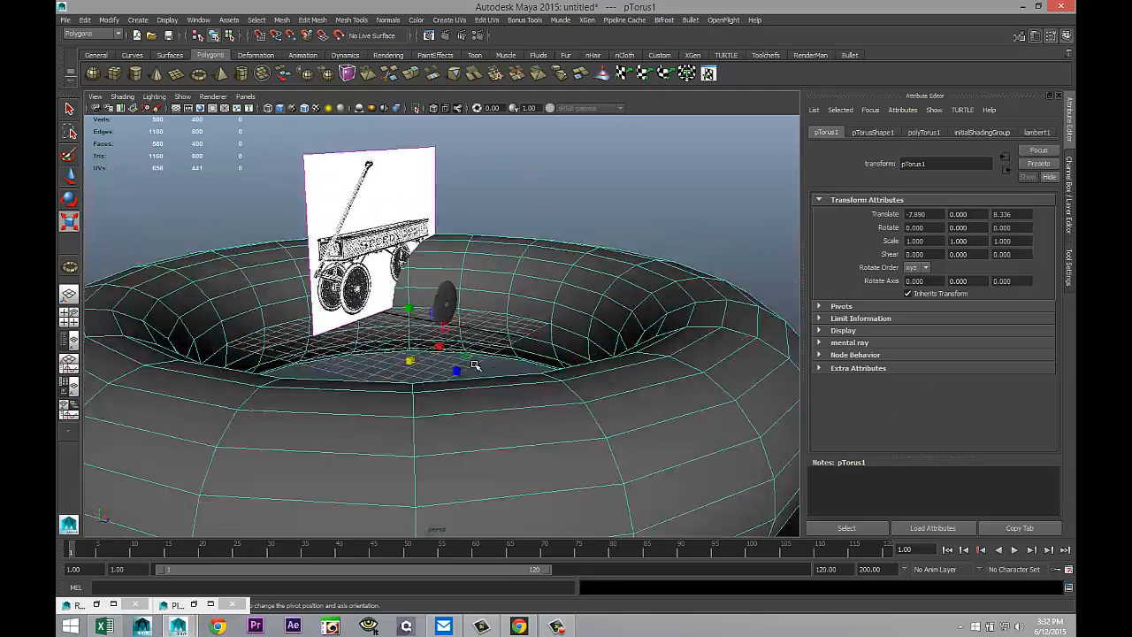
# Scale the torus down uniformly to about 0.07 so it is close to the pipe's size
pyautogui.moveTo(416, 353); pyautogui.dragTo(61, 314)
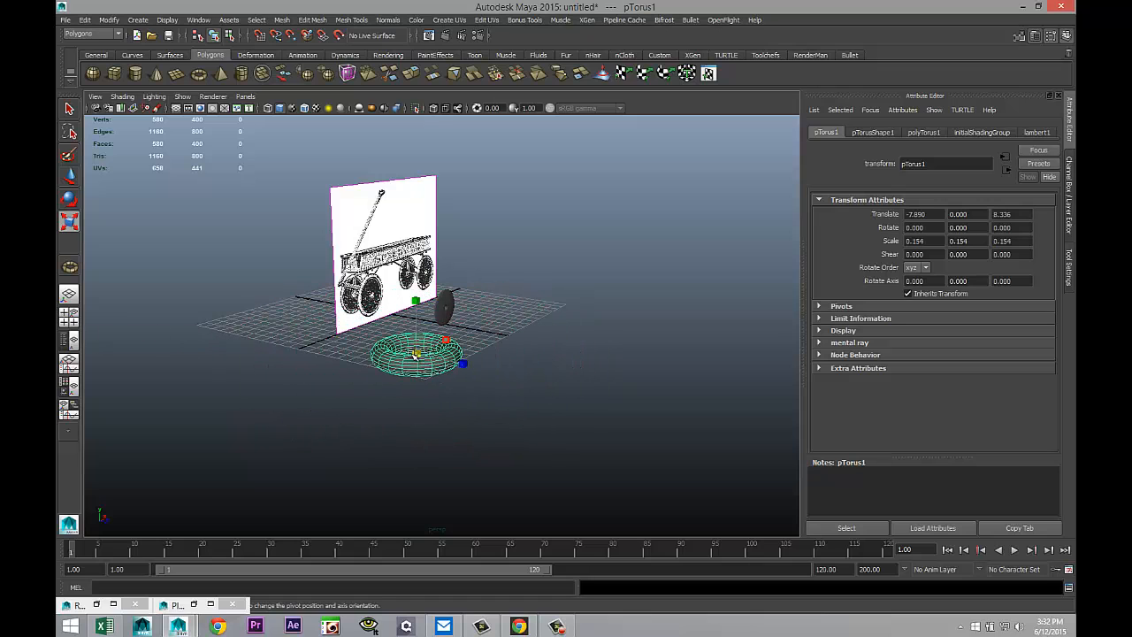
pyautogui.moveTo(417, 353); pyautogui.dragTo(386, 358)
pyautogui.scroll(7, 582, 433)
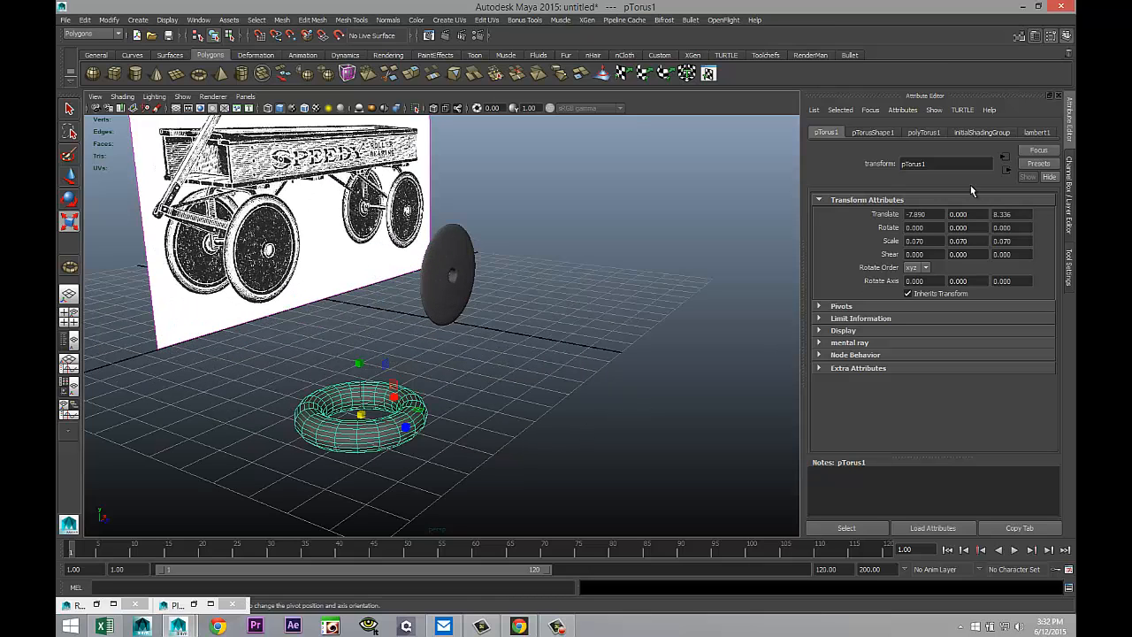
# Set the torus's axis subdivisions and height subdivisions to 30 each
pyautogui.click(927, 132)
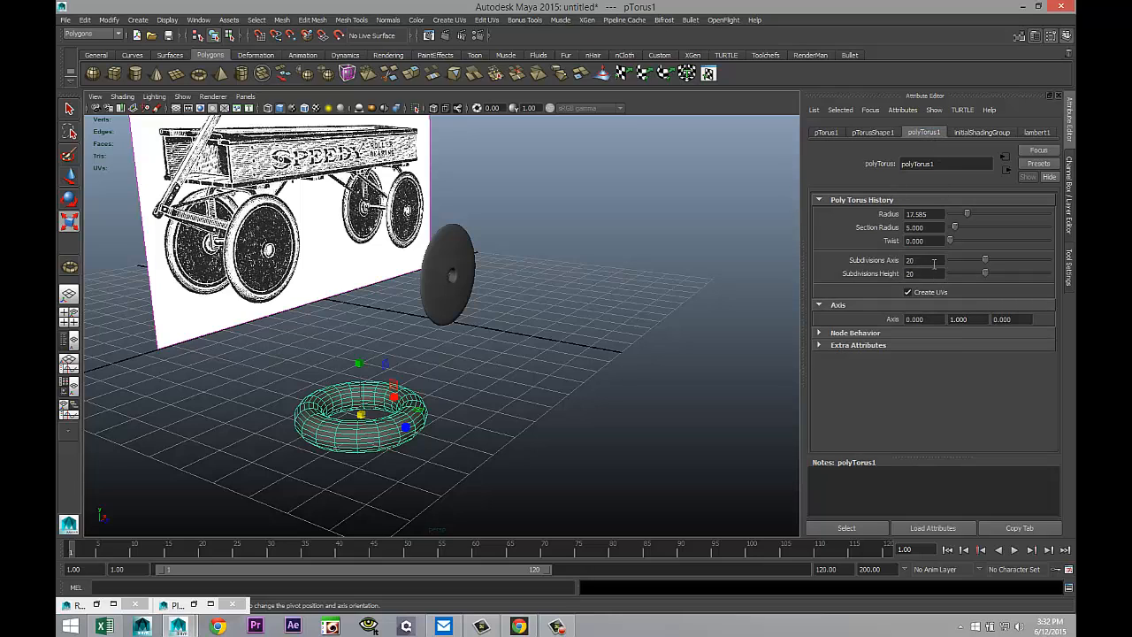
pyautogui.click(934, 263)
pyautogui.write('30')
pyautogui.click(931, 274)
pyautogui.write('30')
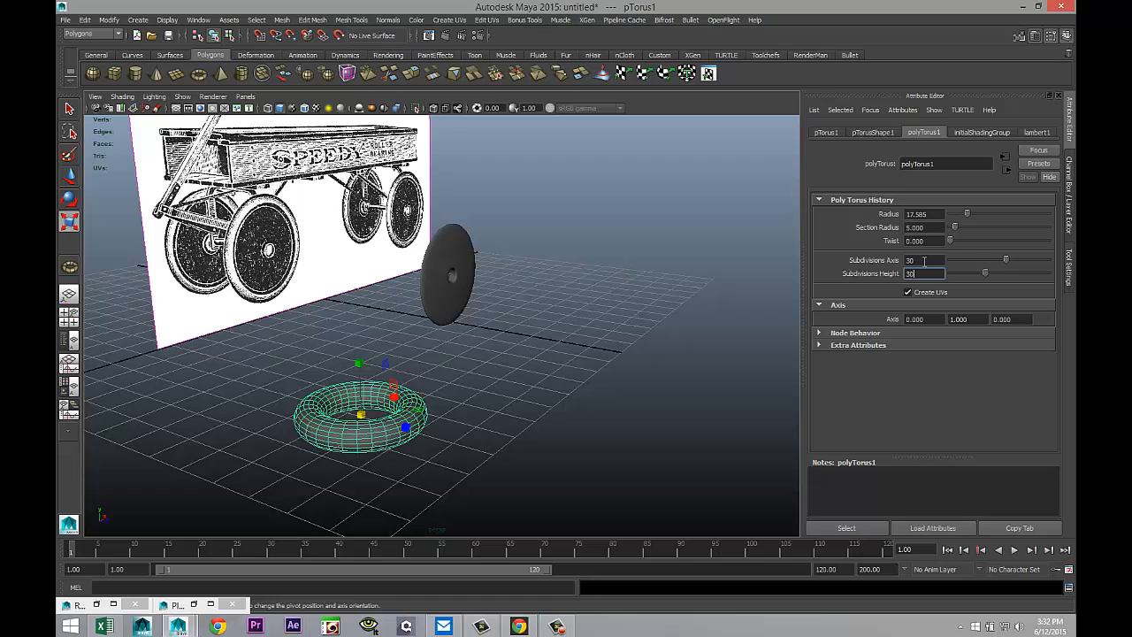
pyautogui.click(924, 261)
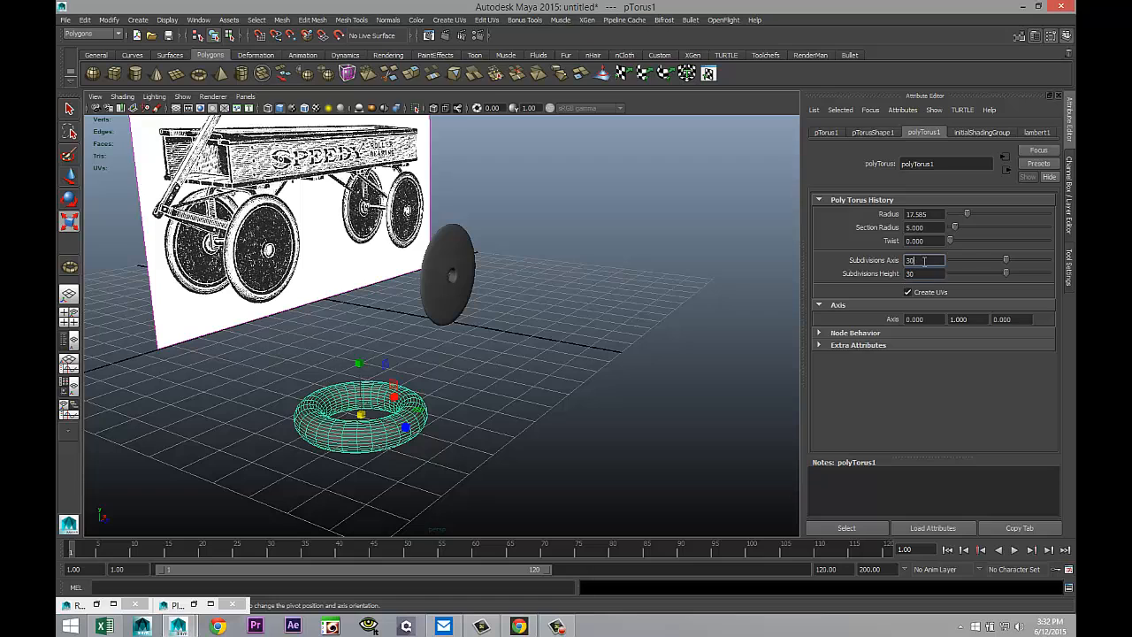
# Rotate the torus upright and set its X rotation to exactly 90
pyautogui.click(551, 416)
pyautogui.click(386, 422)
pyautogui.press('e')
pyautogui.moveTo(382, 375); pyautogui.dragTo(454, 432)
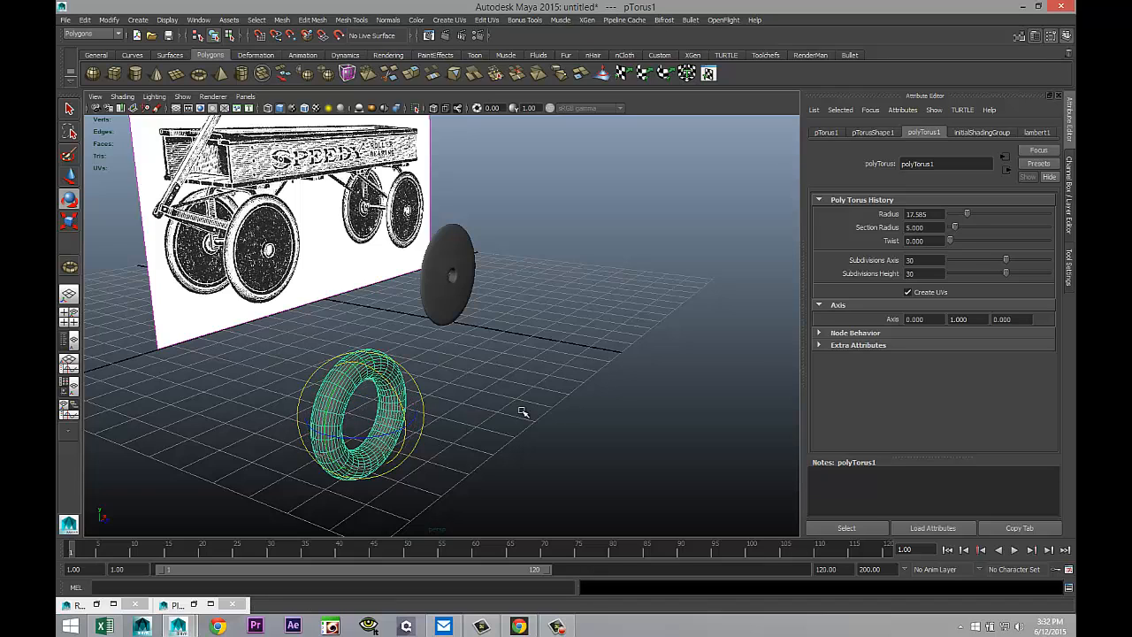
pyautogui.click(826, 132)
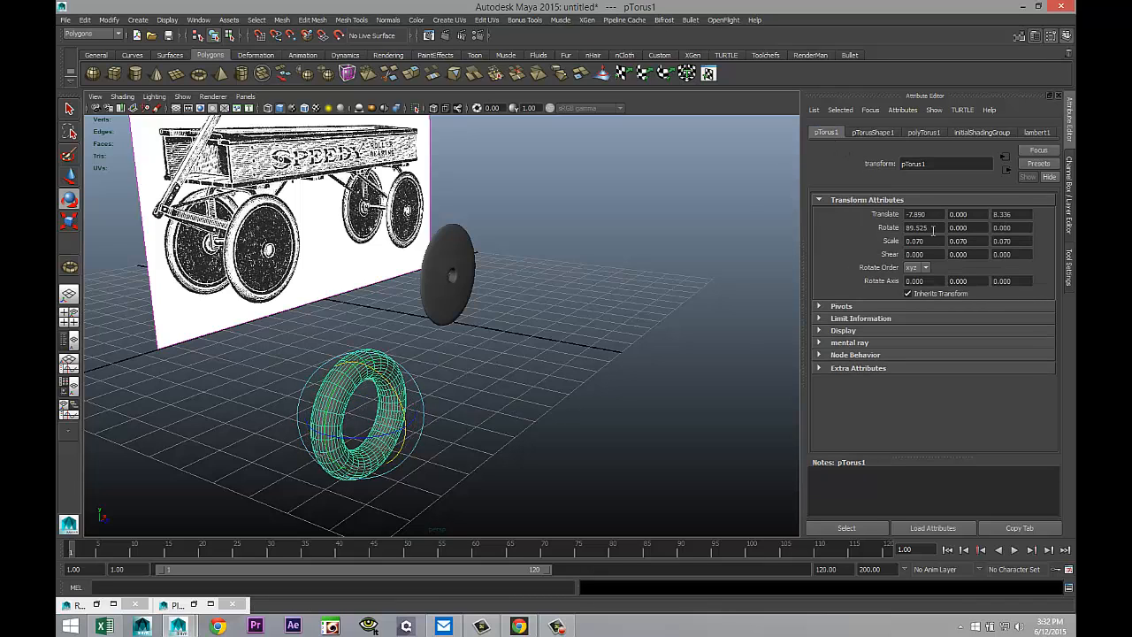
pyautogui.doubleClick(934, 230)
pyautogui.write('90')
pyautogui.press('Return')
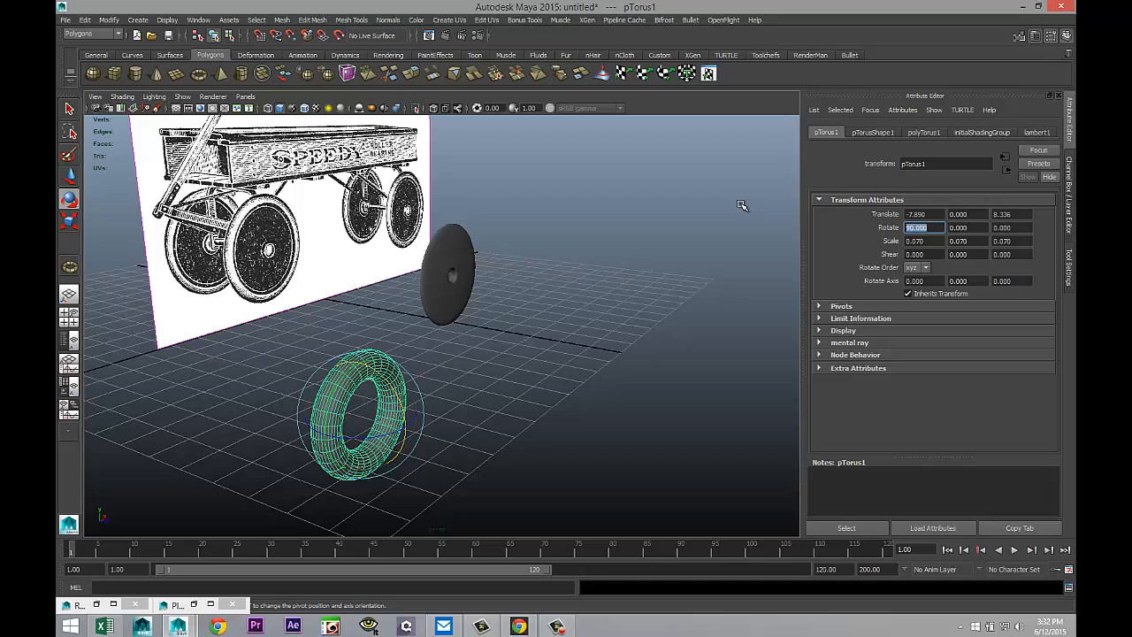
# Select the pipe and move it to the world origin by setting its X, Y and Z translation to 0
pyautogui.keyDown('alt'); pyautogui.moveTo(586, 370); pyautogui.dragTo(481, 397); pyautogui.keyUp('alt')
pyautogui.click(467, 329)
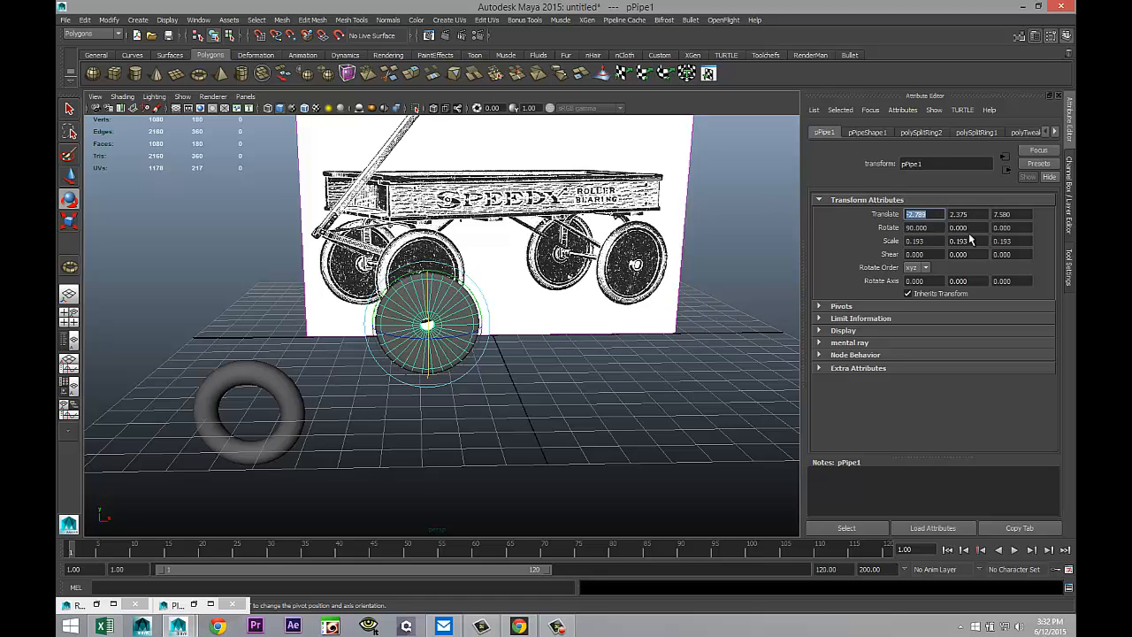
pyautogui.press('Tab')
pyautogui.press('Tab')
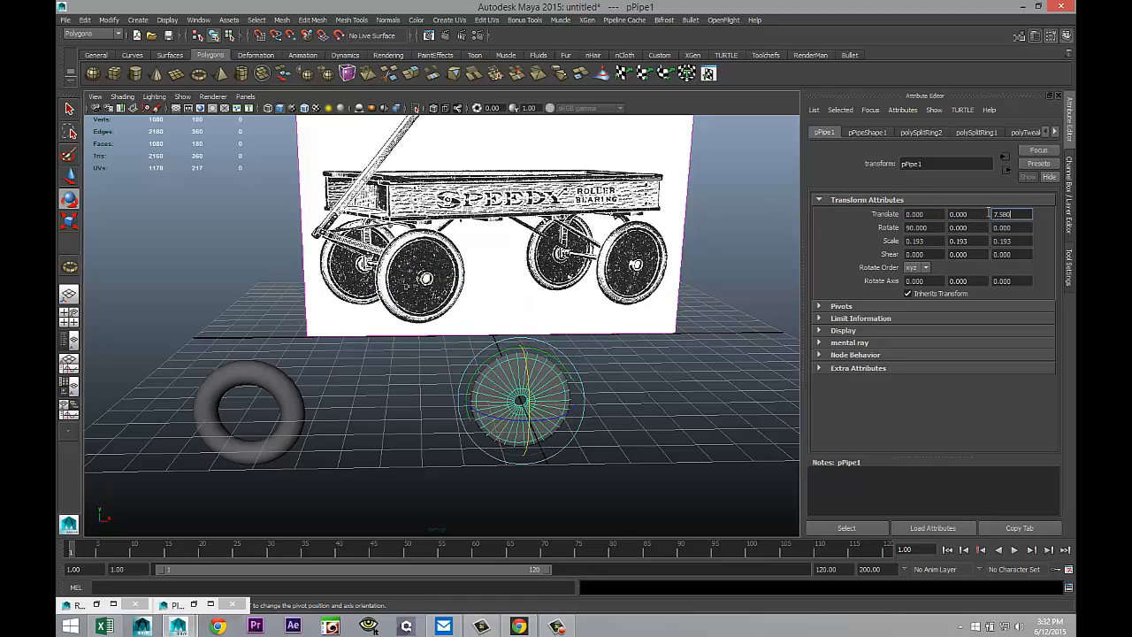
pyautogui.write('0')
pyautogui.press('Return')
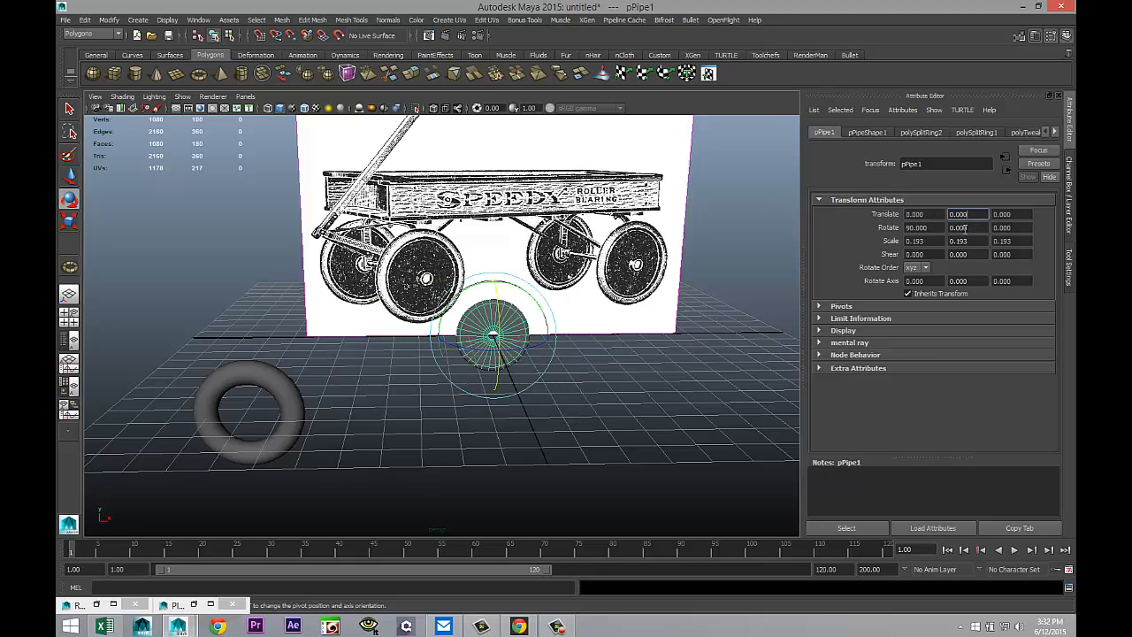
# Move the torus to the world origin with all translation values at 0 and show the scene in the four-view layout
pyautogui.click(285, 404)
pyautogui.click(938, 214)
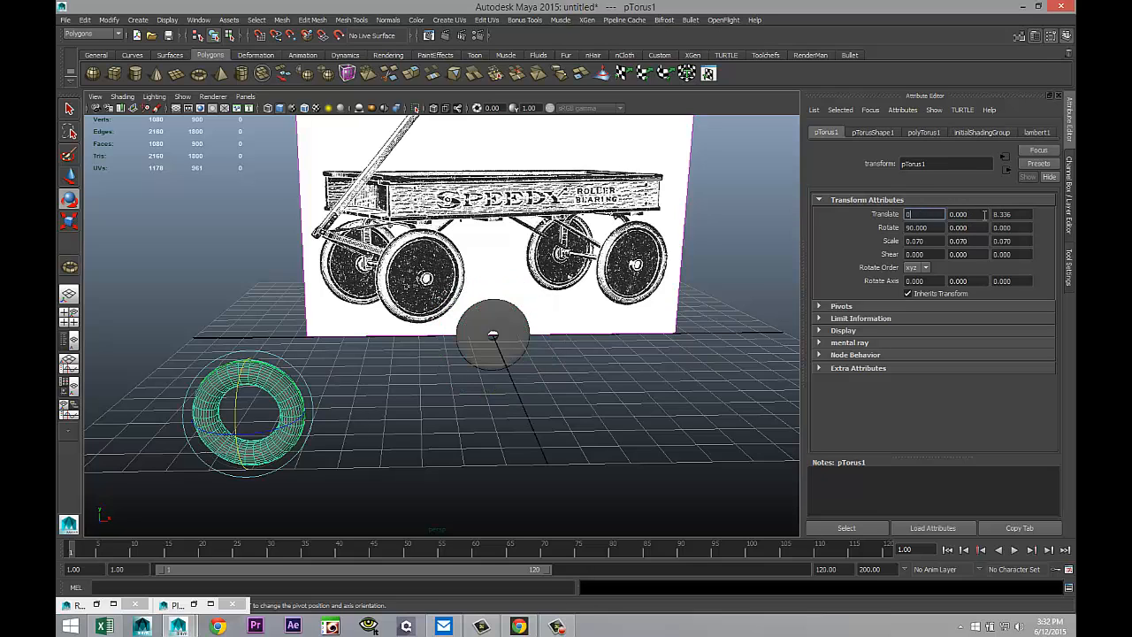
pyautogui.press('Tab')
pyautogui.moveTo(1021, 213); pyautogui.dragTo(978, 215)
pyautogui.write('0')
pyautogui.click(977, 215)
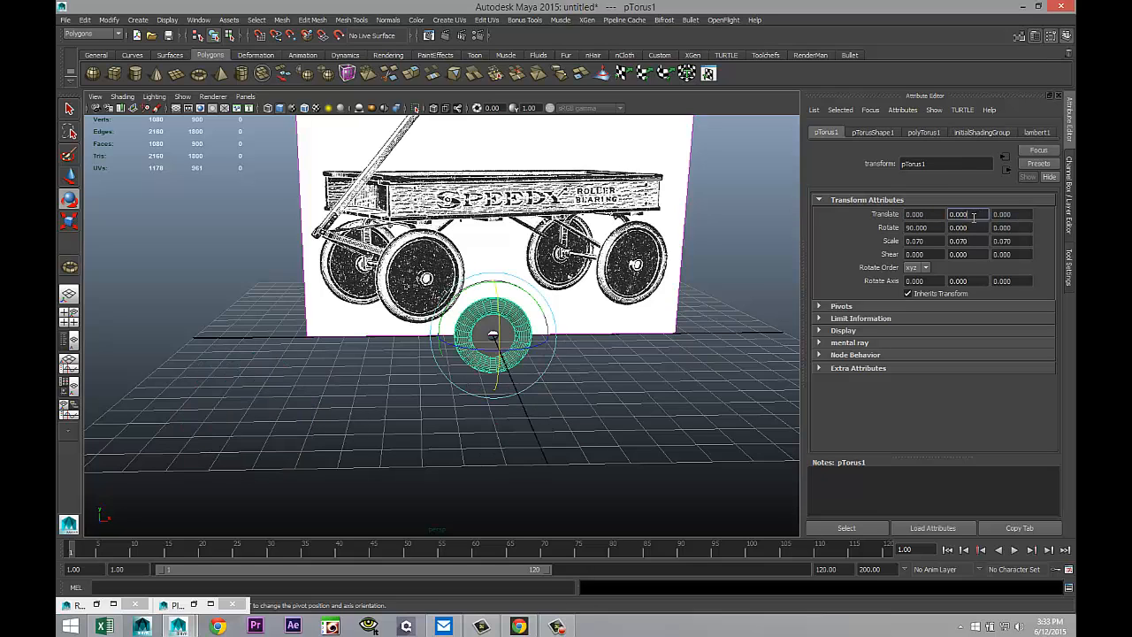
pyautogui.click(69, 317)
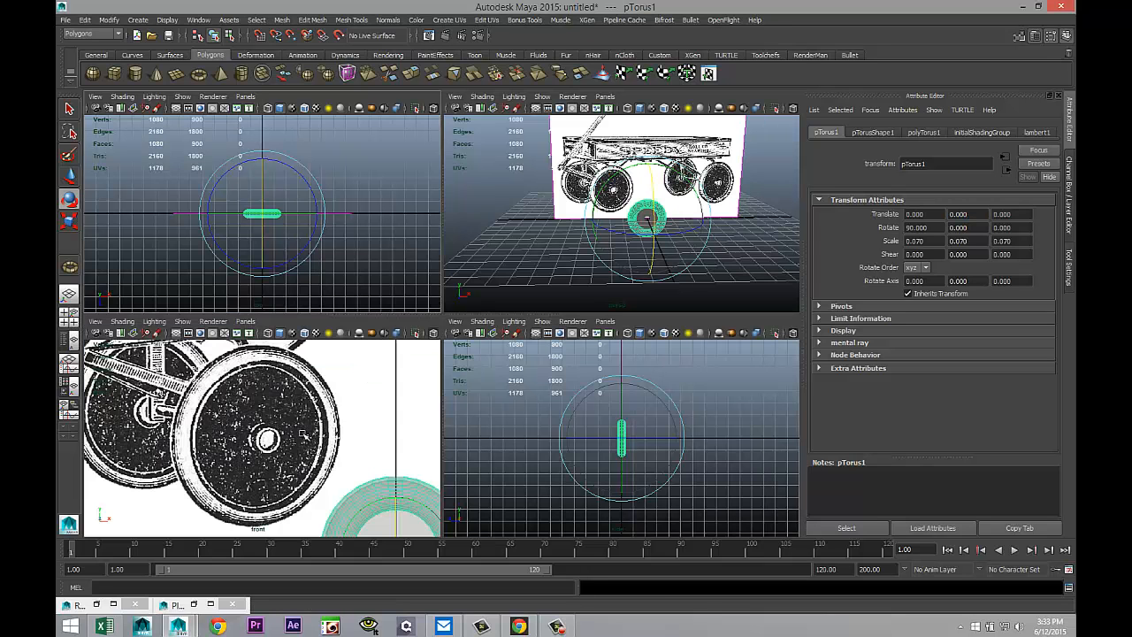
# Scale the torus up uniformly around the pipe disc to about 0.121 on all axes
pyautogui.press('space')
pyautogui.press('f')
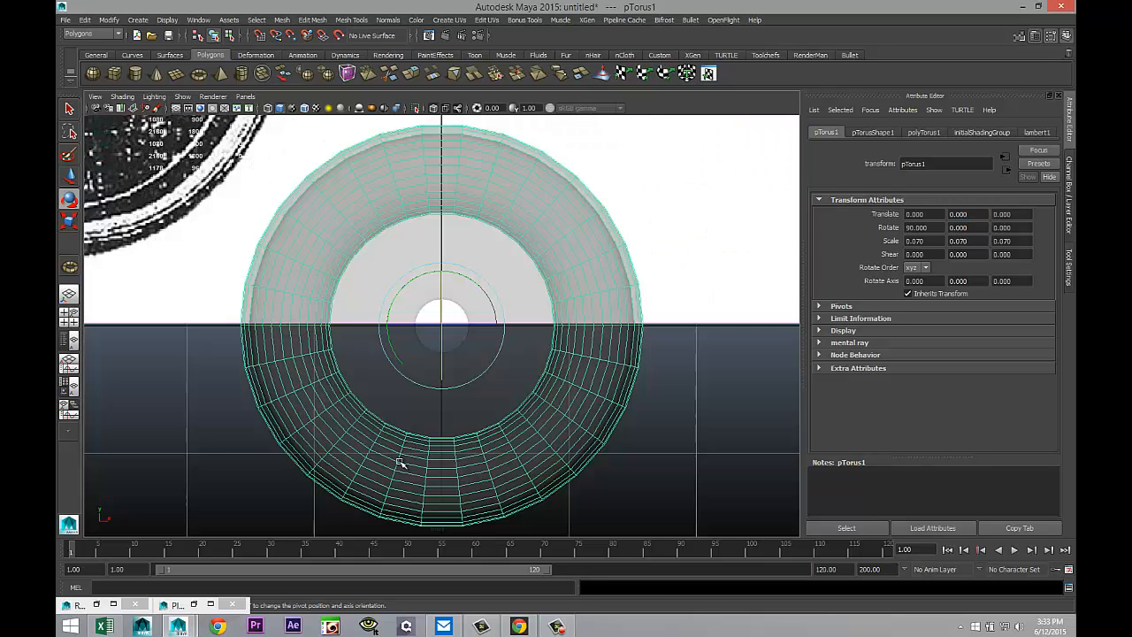
pyautogui.scroll(2, 414, 477)
pyautogui.scroll(-5, 414, 475)
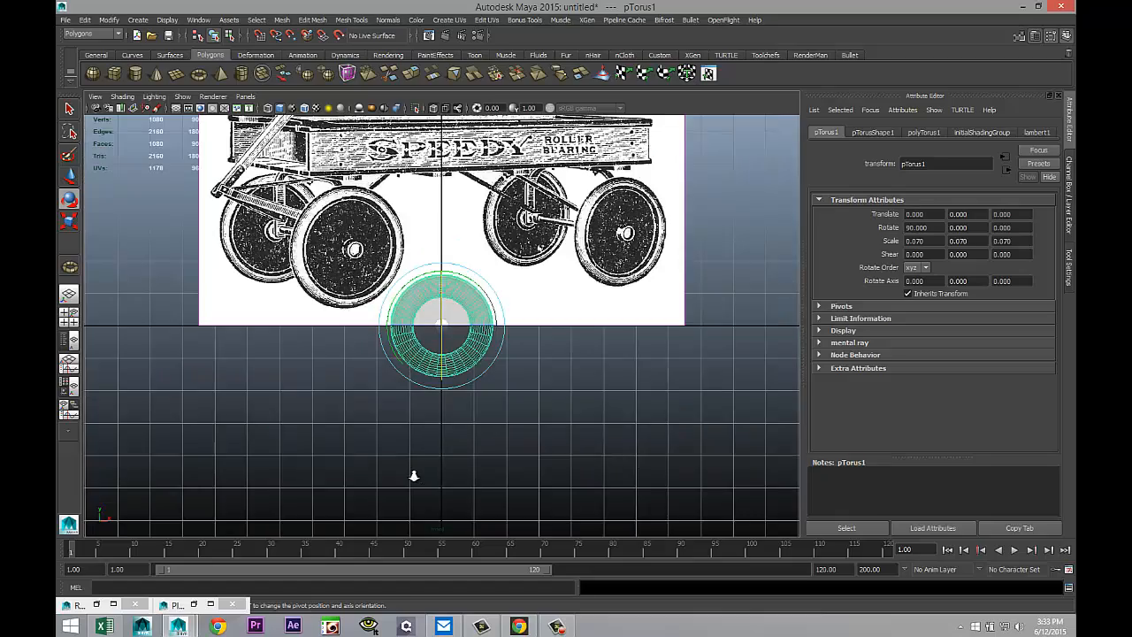
pyautogui.scroll(4, 414, 476)
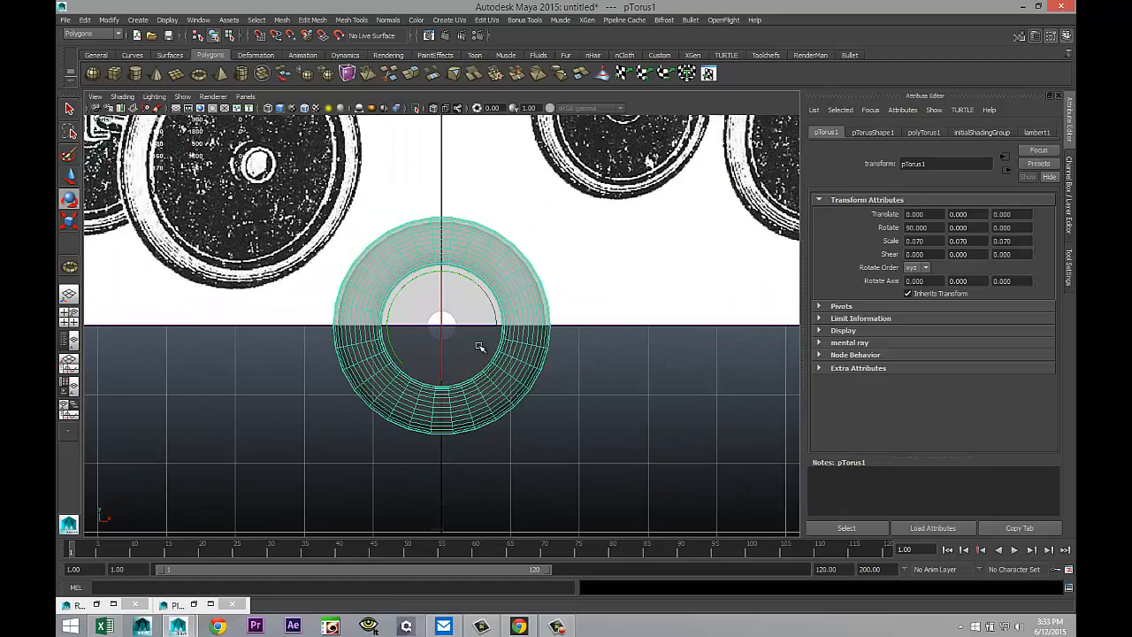
pyautogui.scroll(-5, 520, 388)
pyautogui.scroll(4, 518, 392)
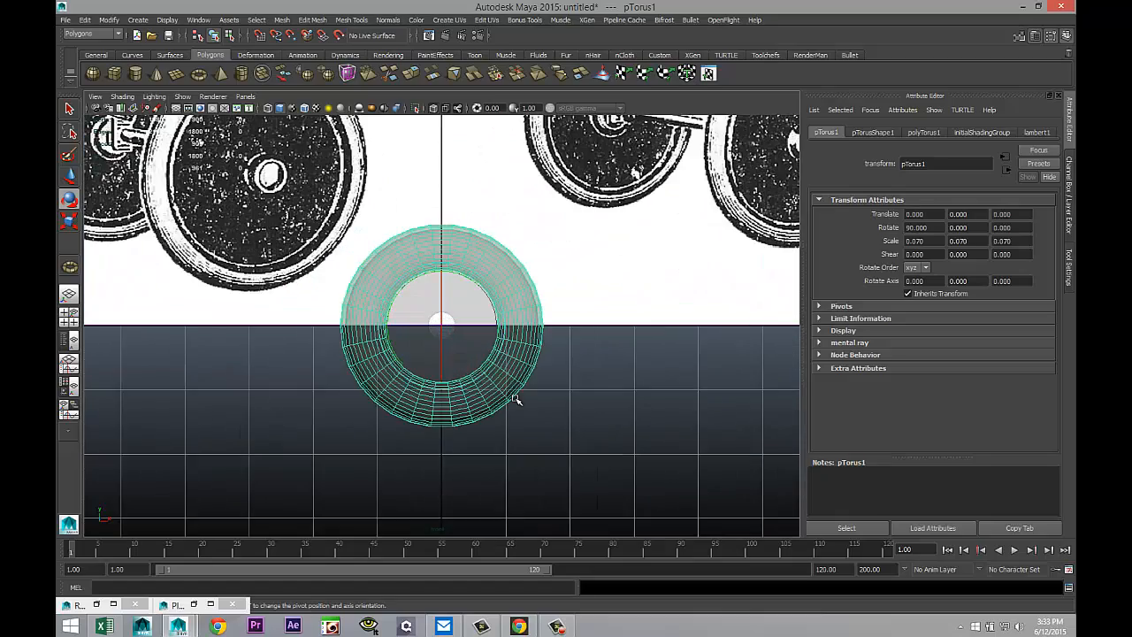
pyautogui.press('r')
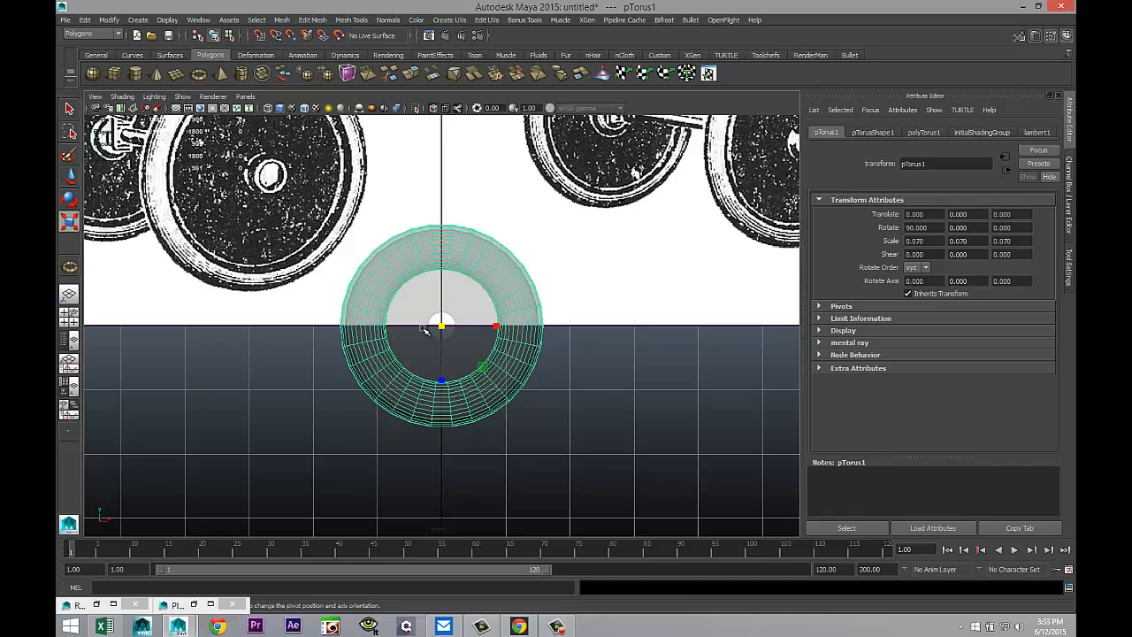
pyautogui.moveTo(441, 328); pyautogui.dragTo(547, 342)
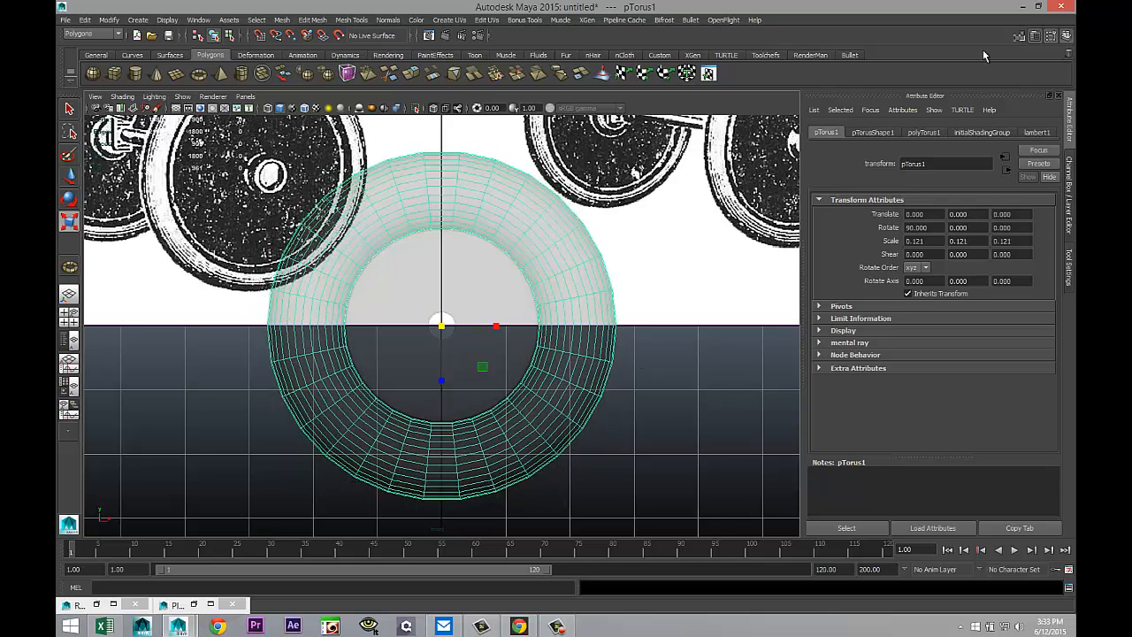
# Reduce the torus radius to about 12.431 and set its section radius to 1.5
pyautogui.click(925, 132)
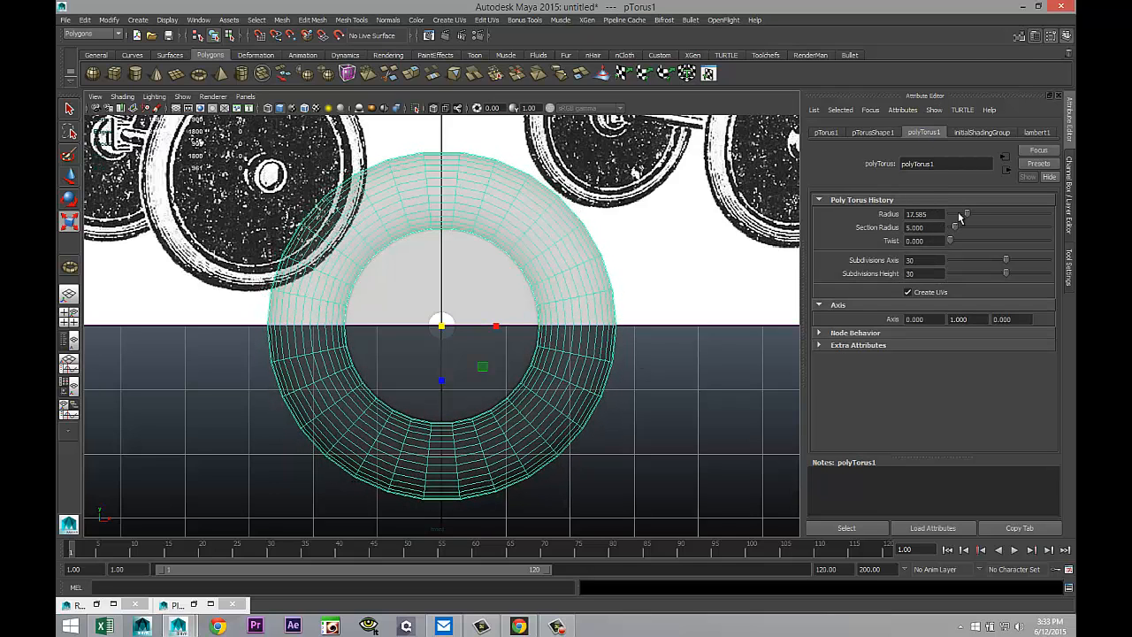
pyautogui.moveTo(960, 218); pyautogui.dragTo(951, 229)
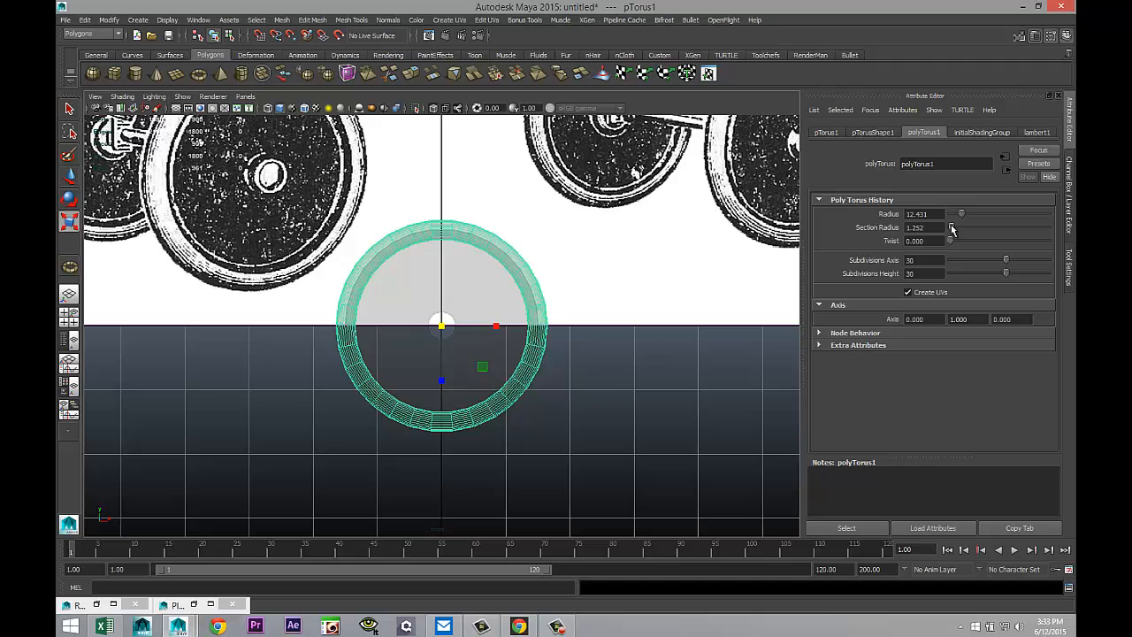
pyautogui.moveTo(858, 232); pyautogui.dragTo(804, 230)
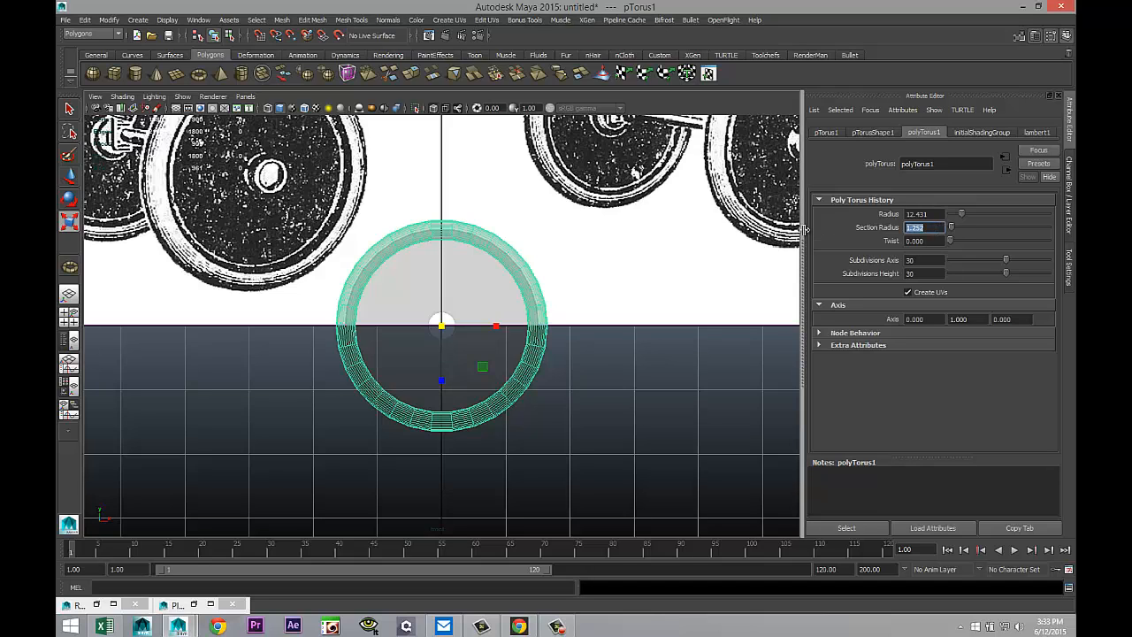
pyautogui.write('1')
pyautogui.press('Return')
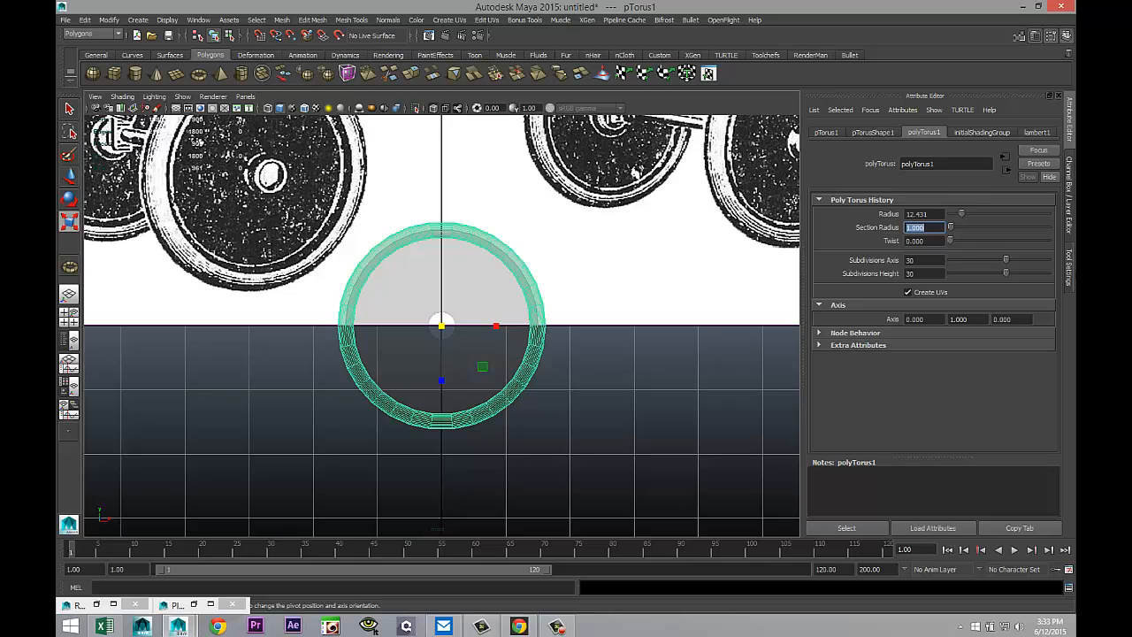
pyautogui.press('Return')
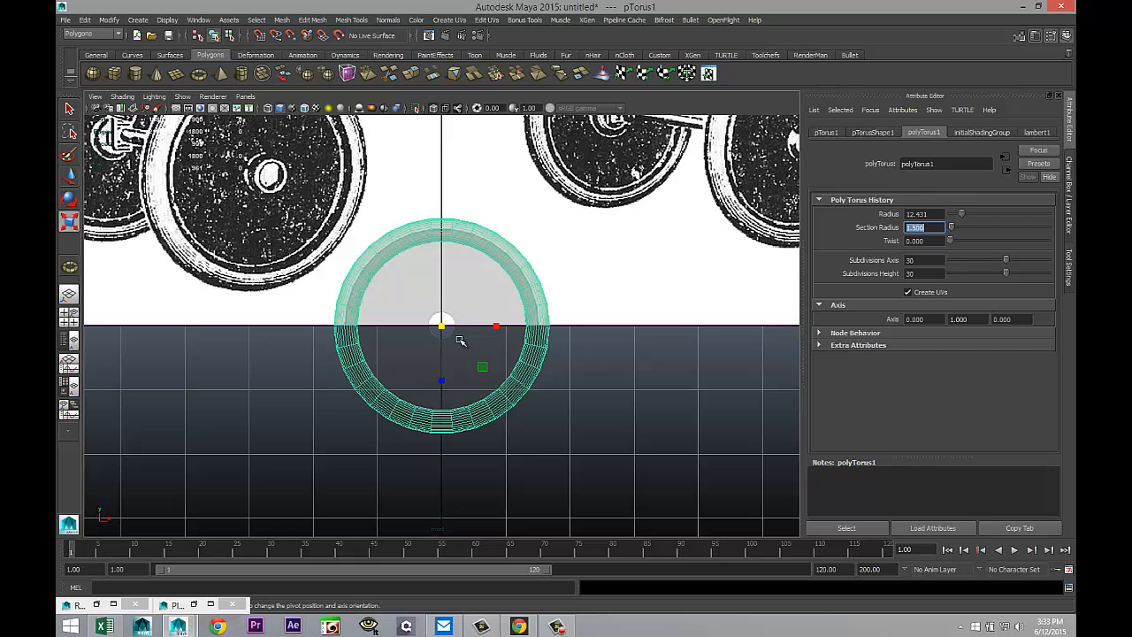
# Enlarge the torus uniformly until its inner edge meets the pipe disc's rim, and check the fit in the perspective view
pyautogui.moveTo(440, 328); pyautogui.dragTo(466, 333, button='middle')
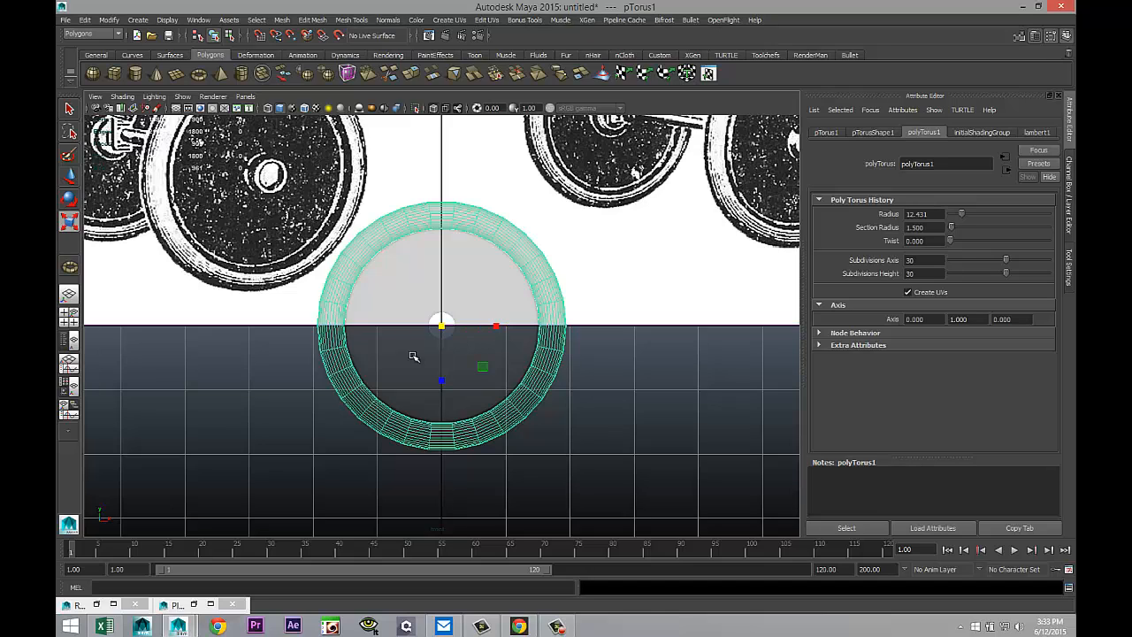
pyautogui.click(69, 316)
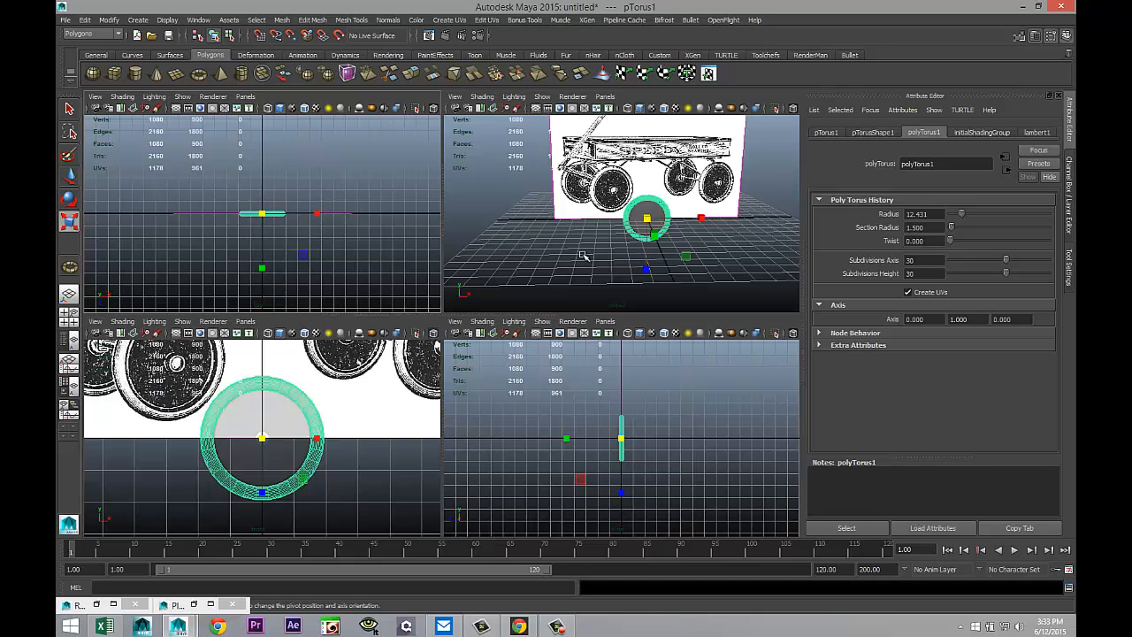
pyautogui.press('space')
pyautogui.scroll(5, 529, 393)
pyautogui.scroll(1, 529, 394)
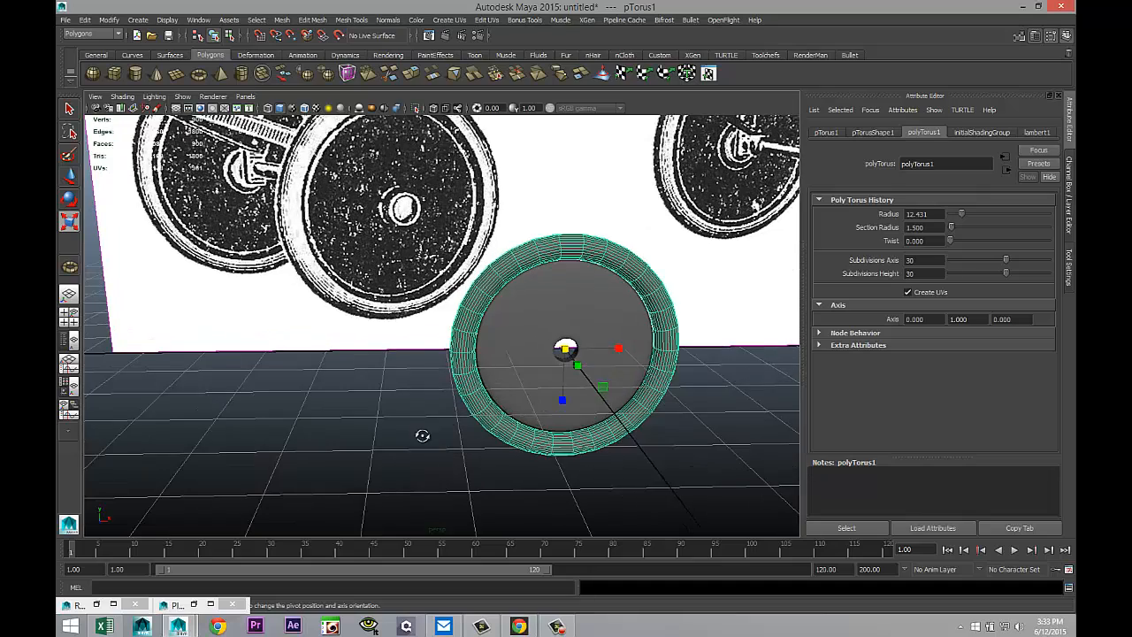
pyautogui.keyDown('alt'); pyautogui.moveTo(423, 435); pyautogui.dragTo(569, 427); pyautogui.keyUp('alt')
pyautogui.scroll(-1, 523, 436)
pyautogui.press('f')
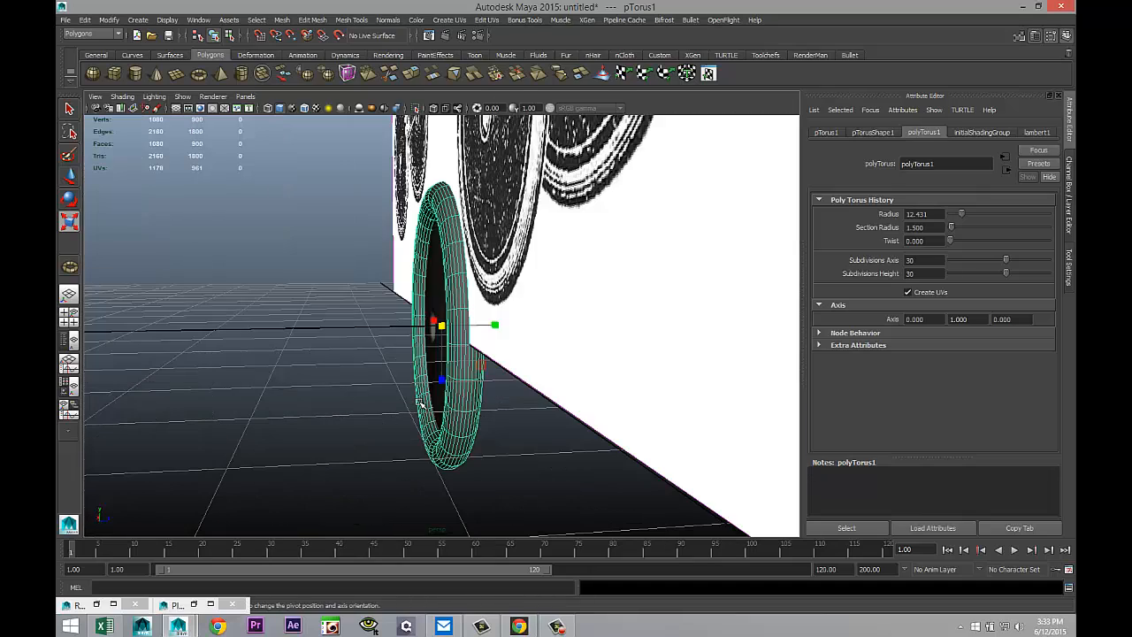
# Move the wagon image plane along Z to about 3.587, away from the wheel
pyautogui.scroll(1, 522, 443)
pyautogui.scroll(-5, 555, 431)
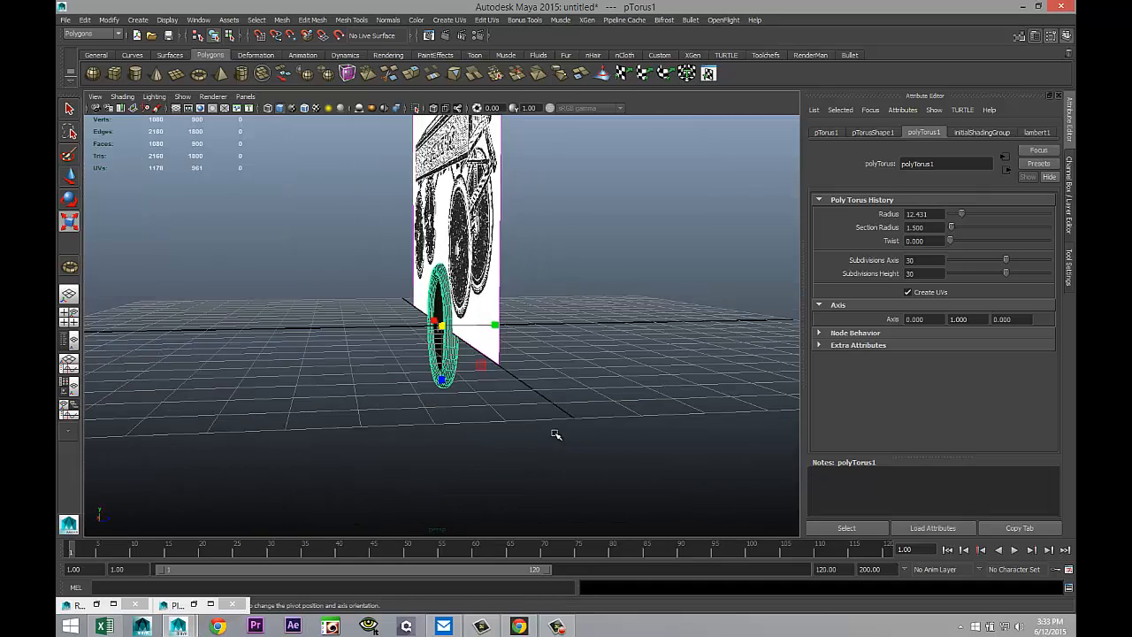
pyautogui.click(485, 265)
pyautogui.press('w')
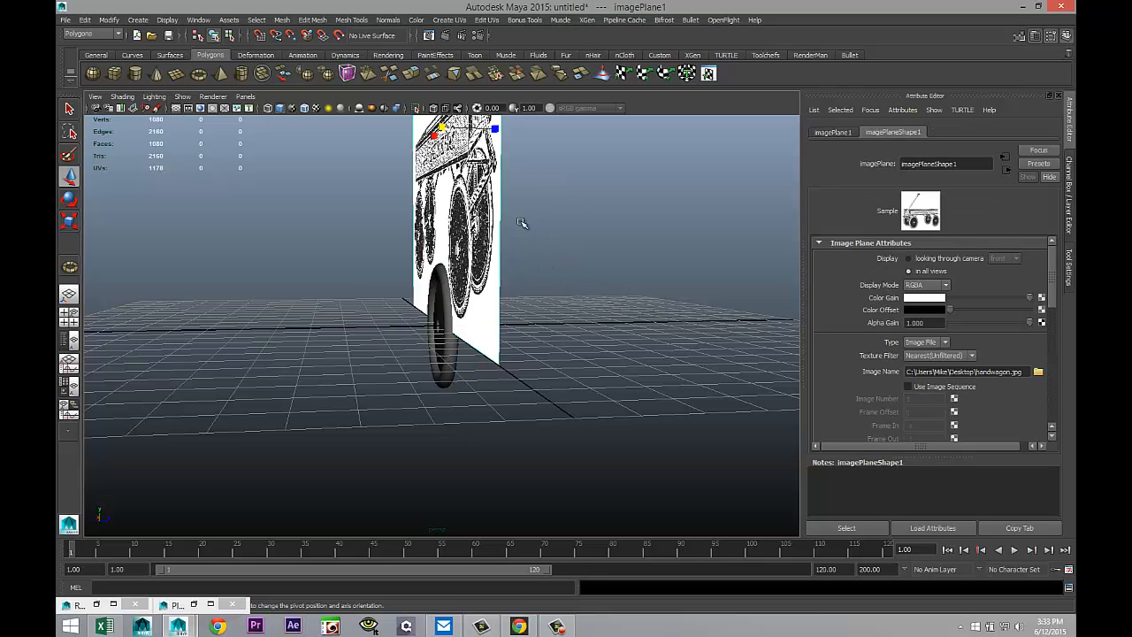
pyautogui.moveTo(484, 127); pyautogui.dragTo(610, 167)
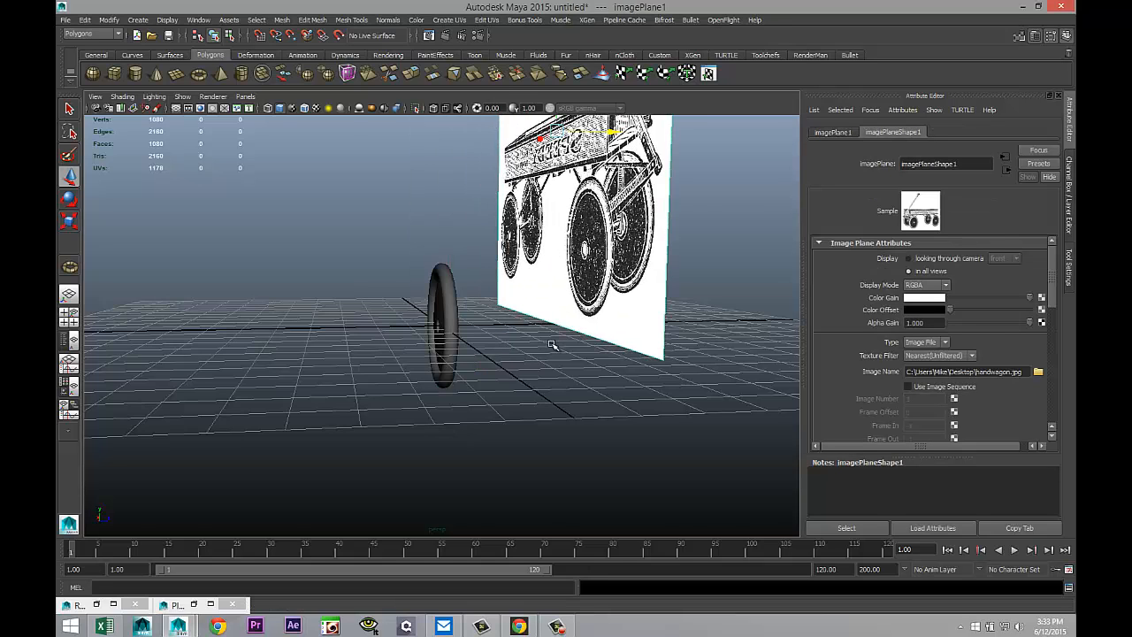
# Scale the torus down slightly to about 0.137 so it closes around the pipe disc, and clear the selection
pyautogui.scroll(6, 555, 346)
pyautogui.keyDown('alt'); pyautogui.moveTo(565, 357); pyautogui.dragTo(725, 356); pyautogui.keyUp('alt')
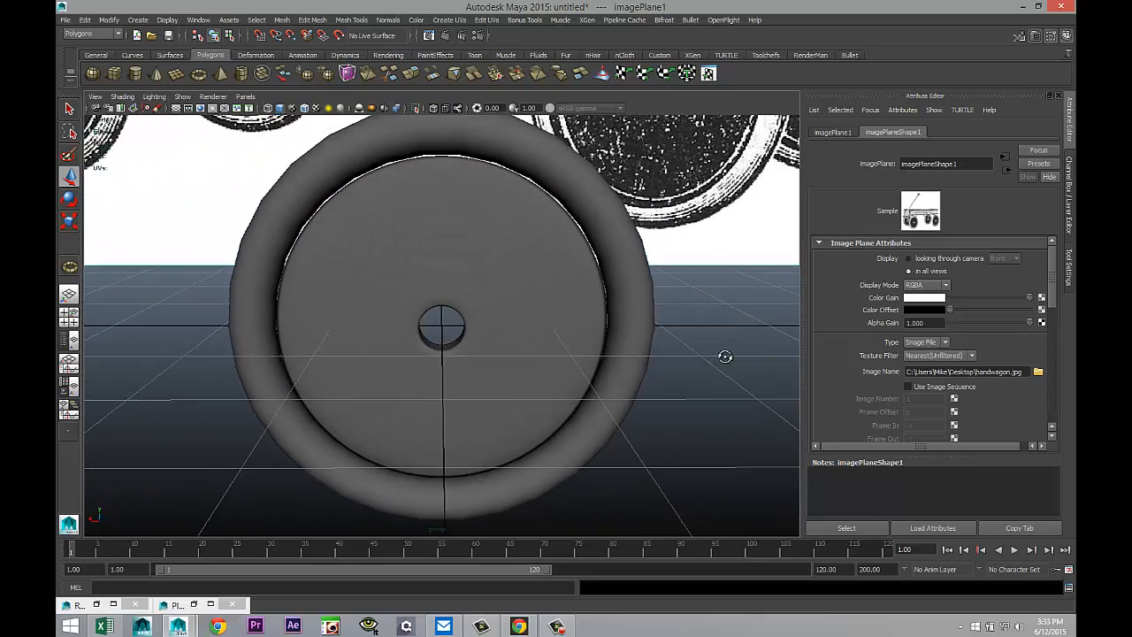
pyautogui.click(637, 241)
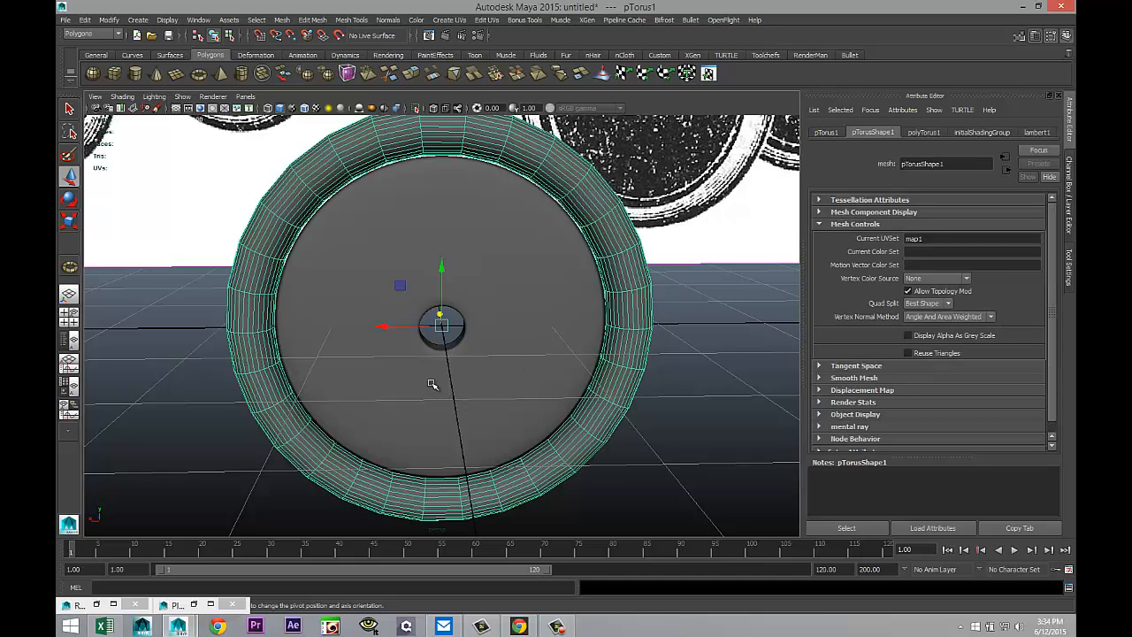
pyautogui.press('r')
pyautogui.moveTo(443, 328); pyautogui.dragTo(442, 327)
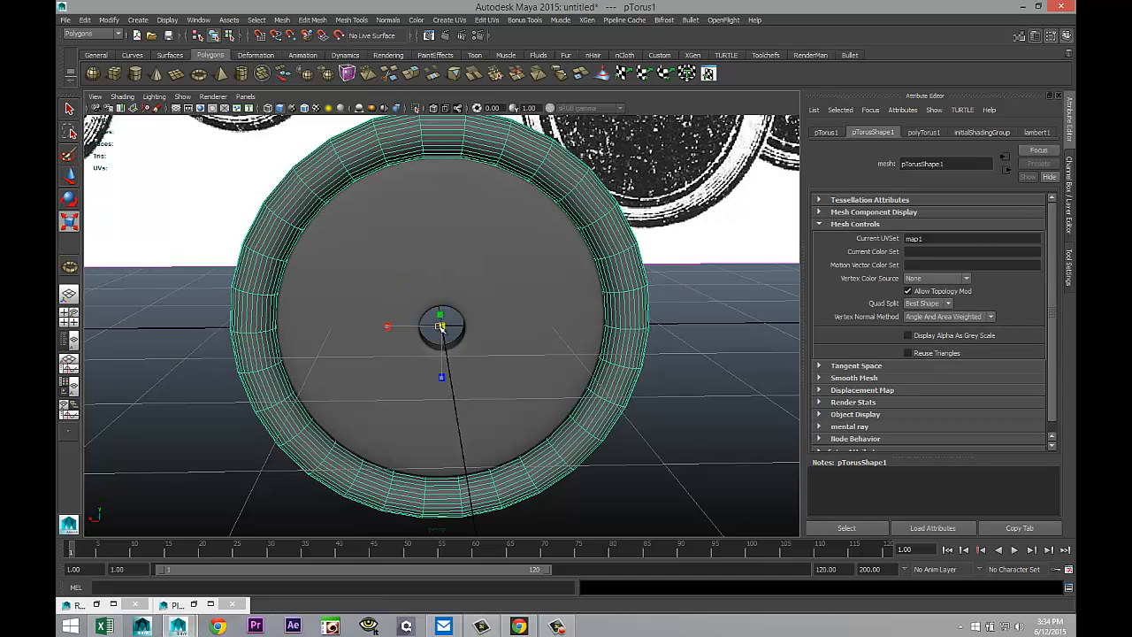
pyautogui.click(684, 415)
pyautogui.click(641, 382)
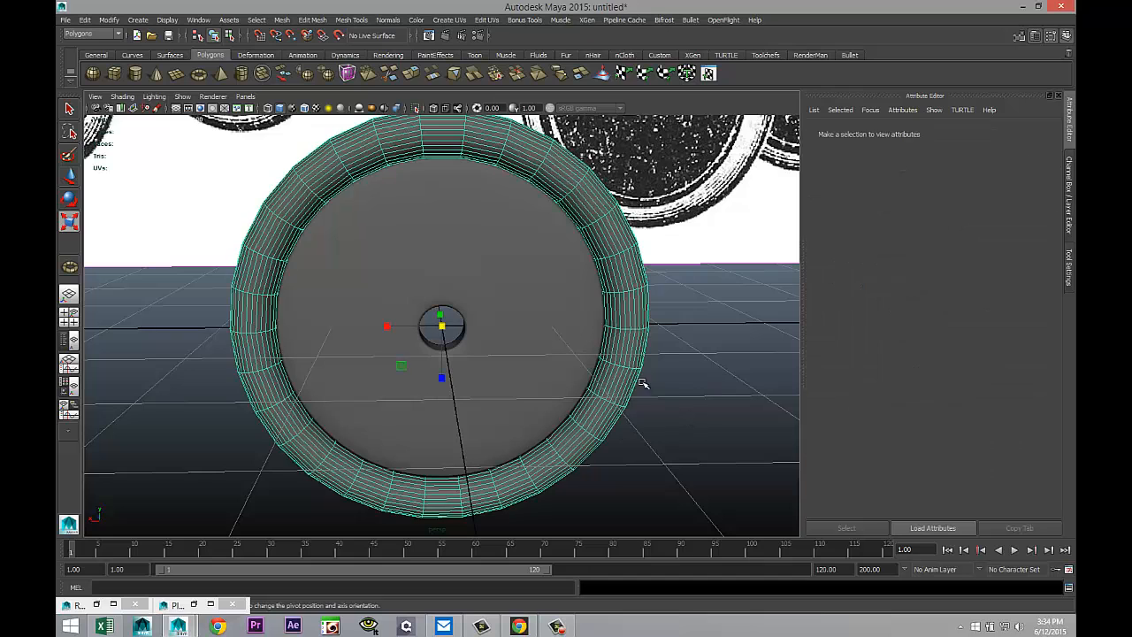
pyautogui.click(675, 431)
# Group the torus and the pipe together and name the group Wheel
pyautogui.scroll(-3, 671, 434)
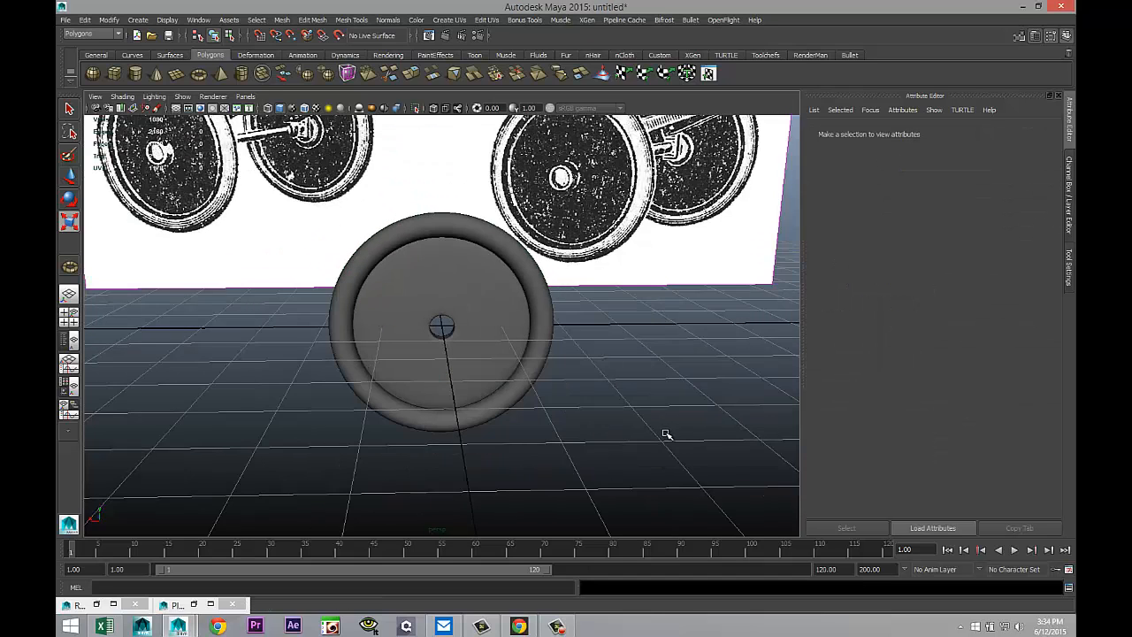
pyautogui.scroll(3, 667, 434)
pyautogui.keyDown('alt'); pyautogui.moveTo(556, 451); pyautogui.dragTo(503, 451); pyautogui.keyUp('alt')
pyautogui.moveTo(205, 248); pyautogui.dragTo(682, 442)
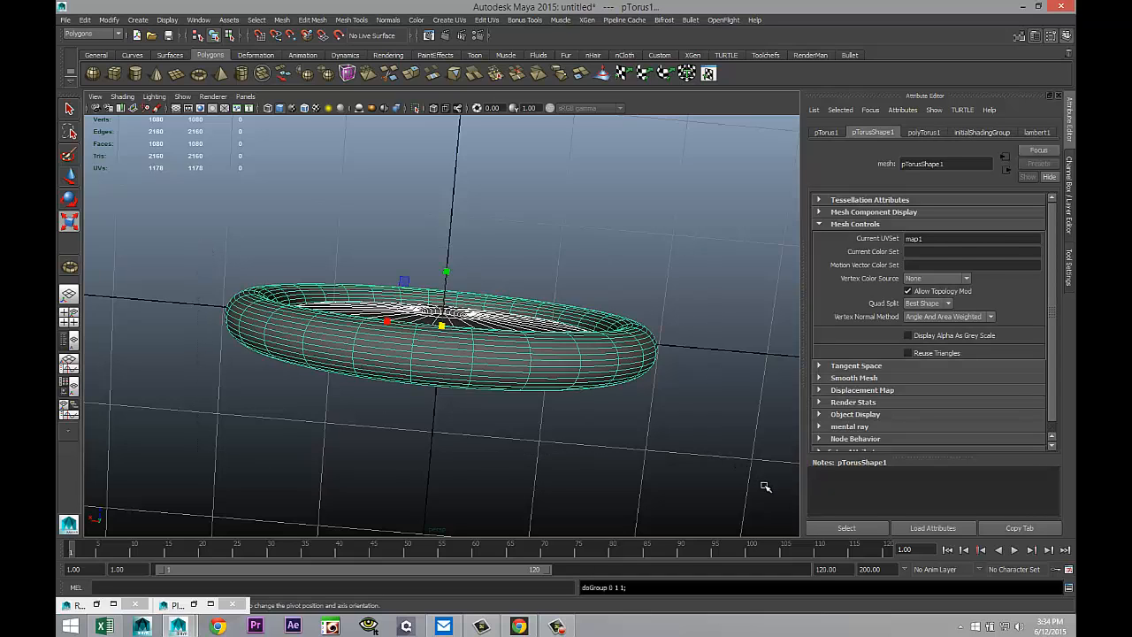
pyautogui.hotkey('ctrl', 'g')
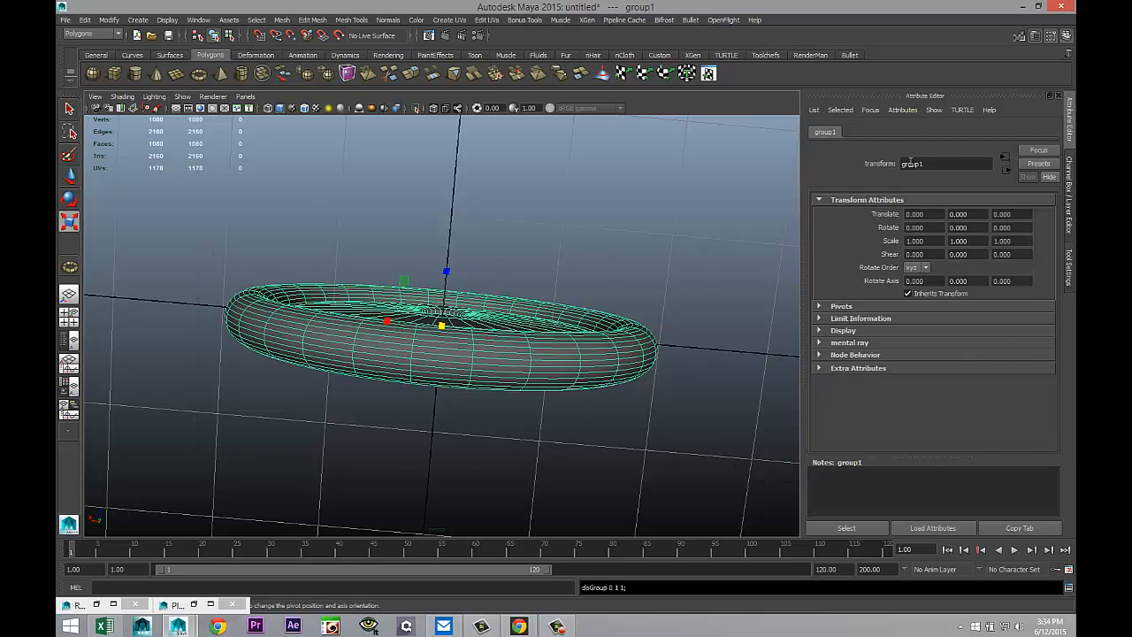
pyautogui.doubleClick(910, 162)
pyautogui.write('Wheel')
pyautogui.press('Return')
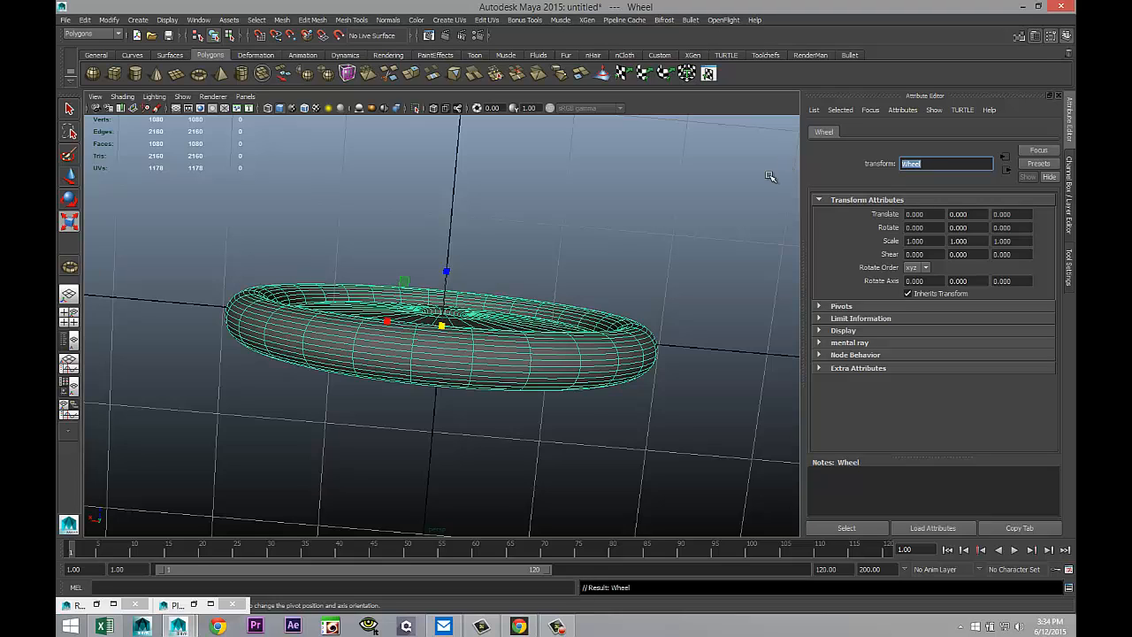
# Move the wagon image plane along Z to about -4.688 so it stands behind the wheel
pyautogui.click(607, 384)
pyautogui.keyDown('alt'); pyautogui.moveTo(607, 383); pyautogui.dragTo(441, 309); pyautogui.keyUp('alt')
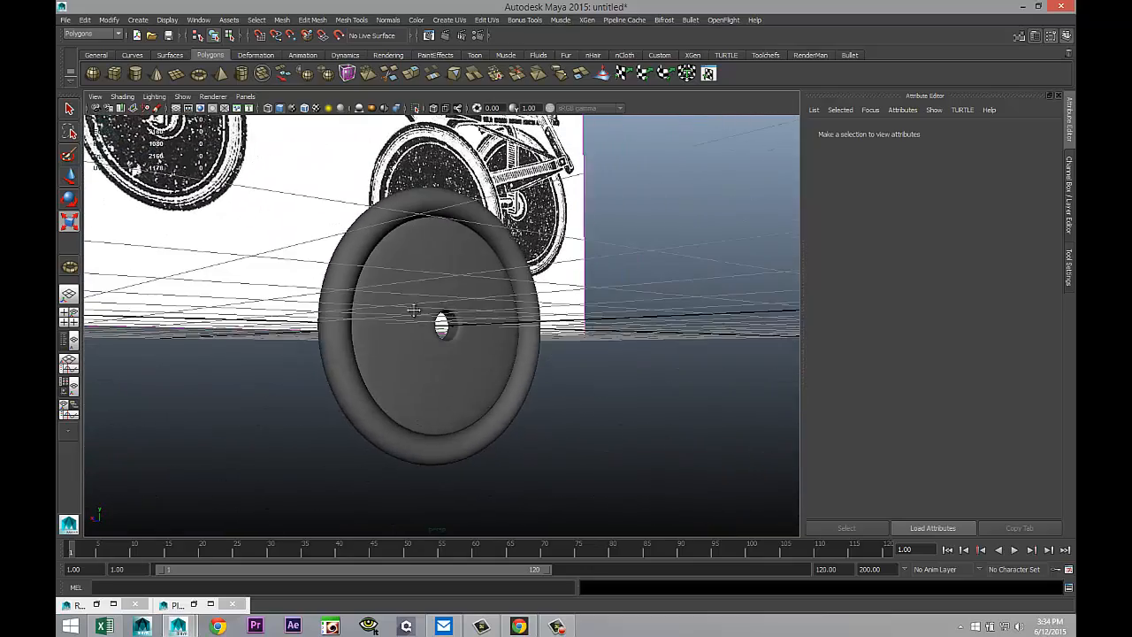
pyautogui.keyDown('alt'); pyautogui.moveTo(411, 307); pyautogui.dragTo(525, 406, button='middle'); pyautogui.keyUp('alt')
pyautogui.scroll(-3, 530, 400)
pyautogui.keyDown('alt'); pyautogui.moveTo(391, 404); pyautogui.dragTo(195, 409, button='middle'); pyautogui.keyUp('alt')
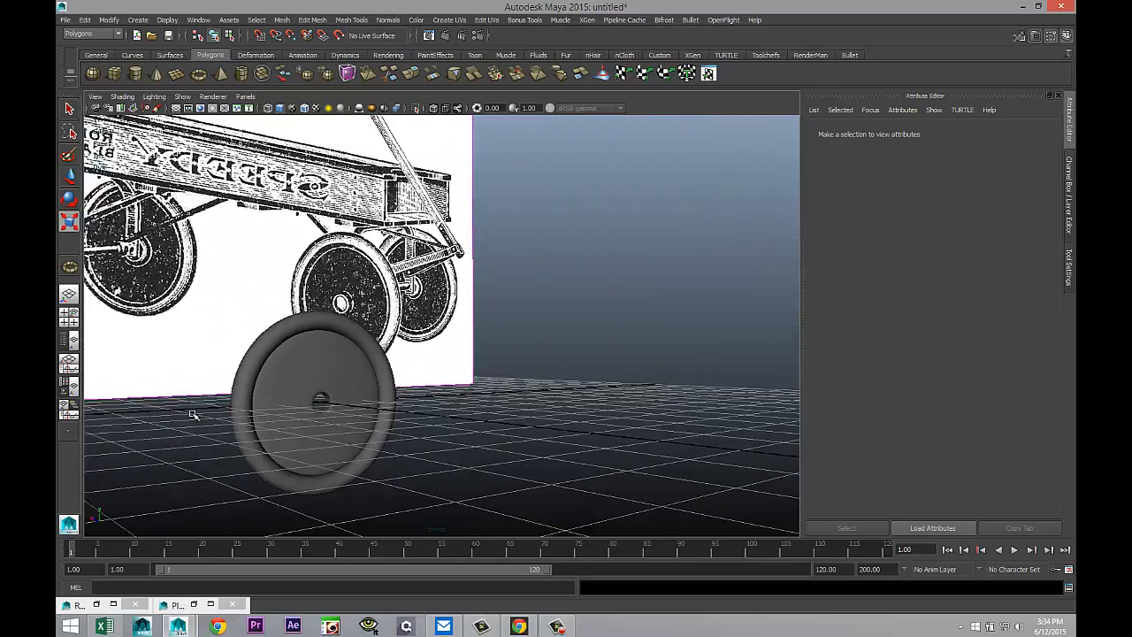
pyautogui.keyDown('alt'); pyautogui.moveTo(506, 387); pyautogui.dragTo(257, 370); pyautogui.keyUp('alt')
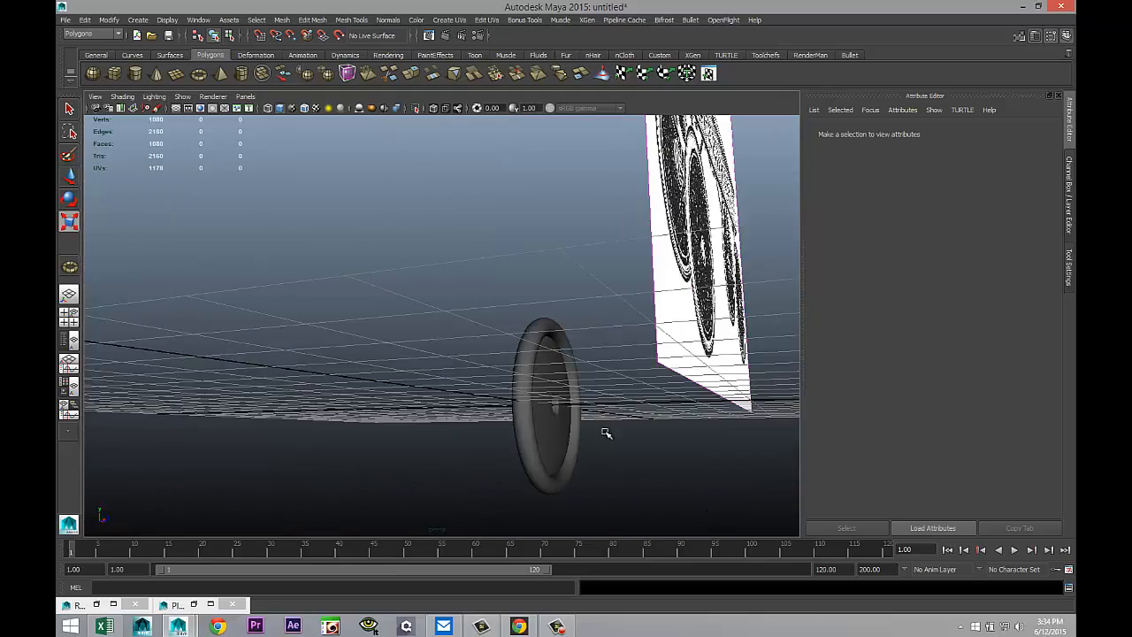
pyautogui.keyDown('alt'); pyautogui.moveTo(607, 432); pyautogui.dragTo(508, 449); pyautogui.keyUp('alt')
pyautogui.scroll(-8, 576, 454)
pyautogui.keyDown('alt'); pyautogui.moveTo(415, 413); pyautogui.dragTo(489, 217); pyautogui.keyUp('alt')
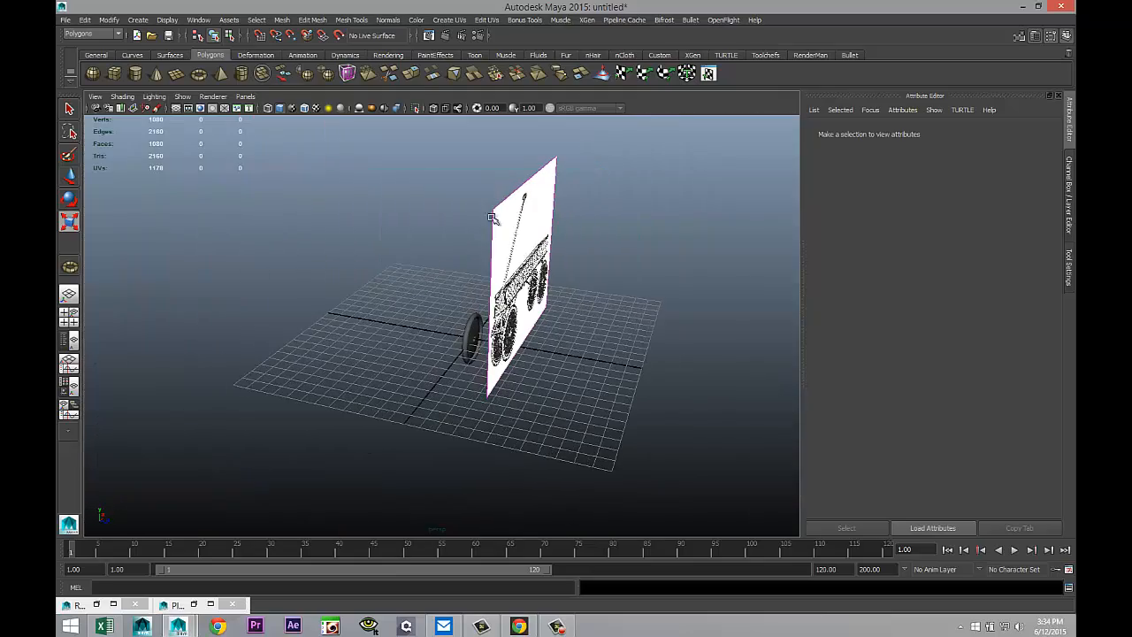
pyautogui.click(502, 232)
pyautogui.press('w')
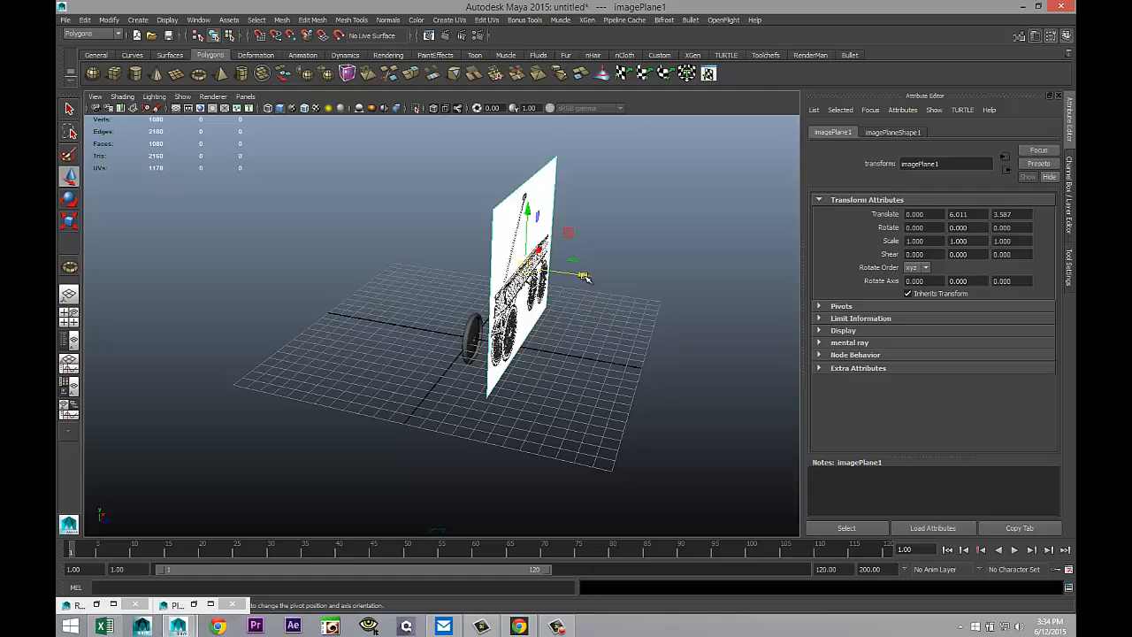
pyautogui.moveTo(581, 274); pyautogui.dragTo(466, 256)
# Select the wheel's pipe and torus together and duplicate them for a second wheel
pyautogui.scroll(6, 523, 362)
pyautogui.scroll(2, 534, 364)
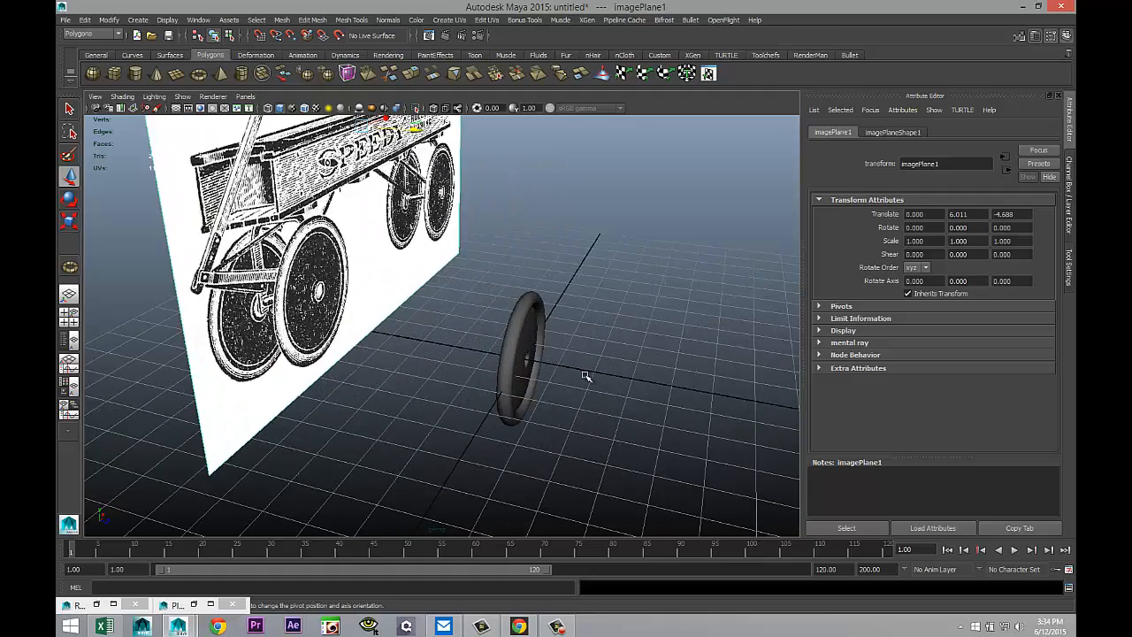
pyautogui.keyDown('alt'); pyautogui.moveTo(584, 377); pyautogui.dragTo(541, 347); pyautogui.keyUp('alt')
pyautogui.scroll(2, 541, 347)
pyautogui.keyDown('alt'); pyautogui.moveTo(541, 347); pyautogui.dragTo(401, 448, button='middle'); pyautogui.keyUp('alt')
pyautogui.scroll(4, 401, 447)
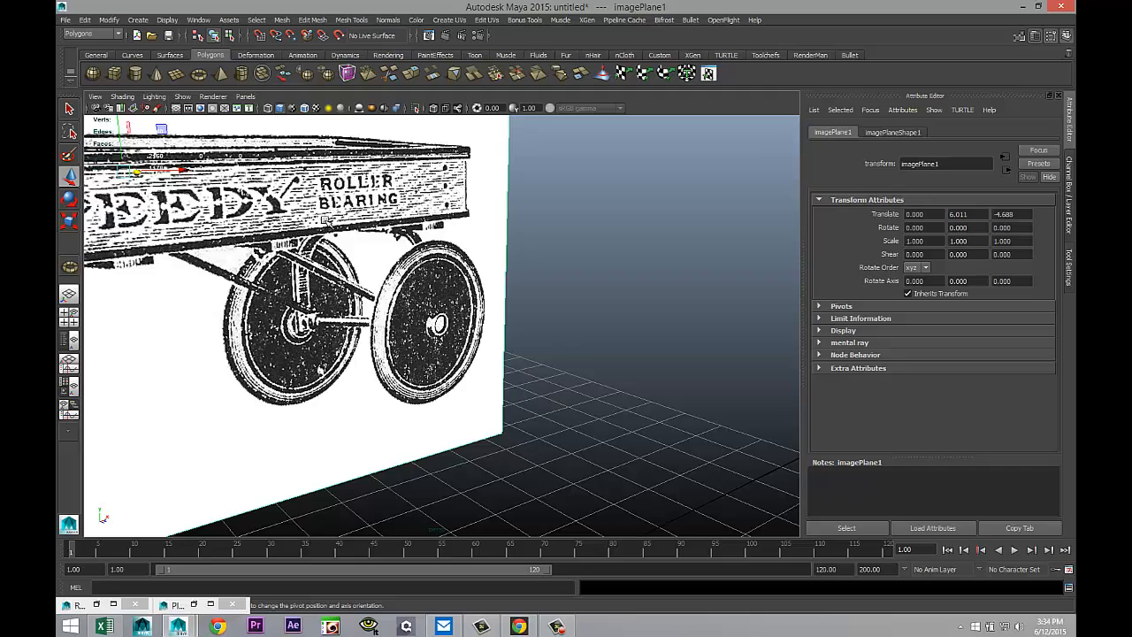
pyautogui.scroll(-6, 340, 367)
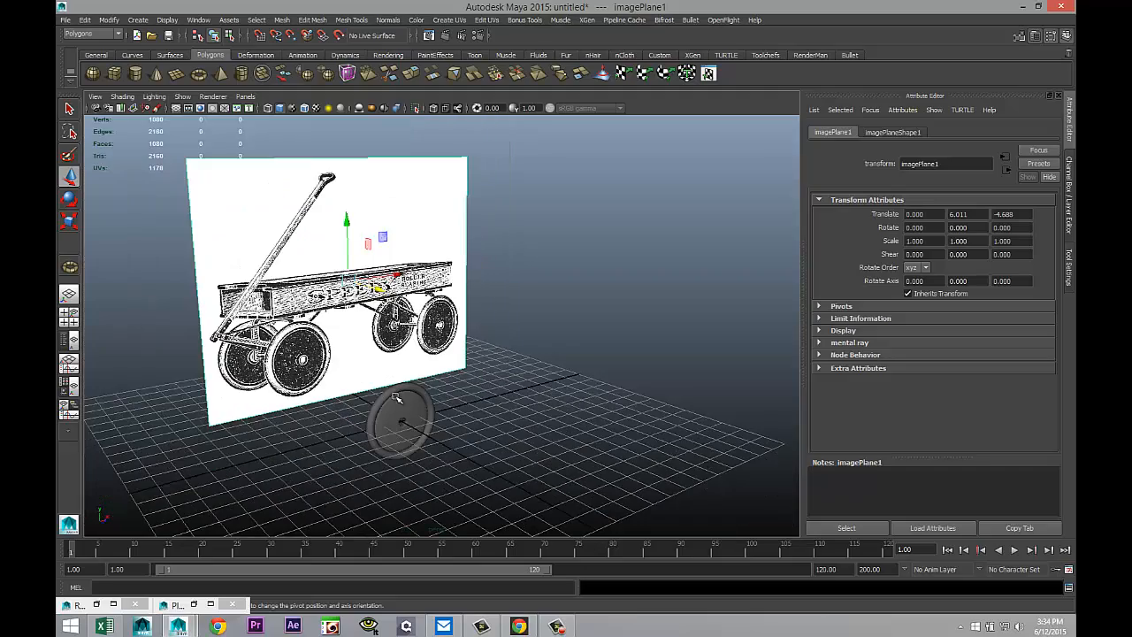
pyautogui.keyDown('alt'); pyautogui.moveTo(399, 398); pyautogui.dragTo(478, 404); pyautogui.keyUp('alt')
pyautogui.moveTo(386, 282); pyautogui.dragTo(445, 305)
pyautogui.hotkey('ctrl', 'd')
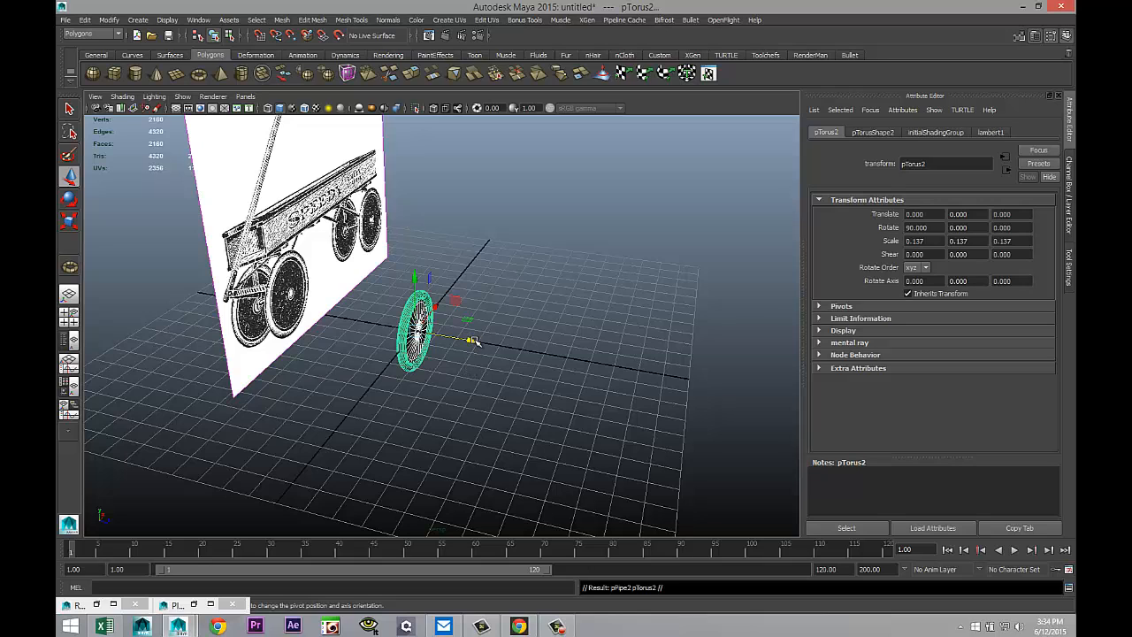
# Move the duplicated wheel along Z to about 6.43, leaving room between the two wheels for an axle
pyautogui.moveTo(474, 341); pyautogui.dragTo(618, 379)
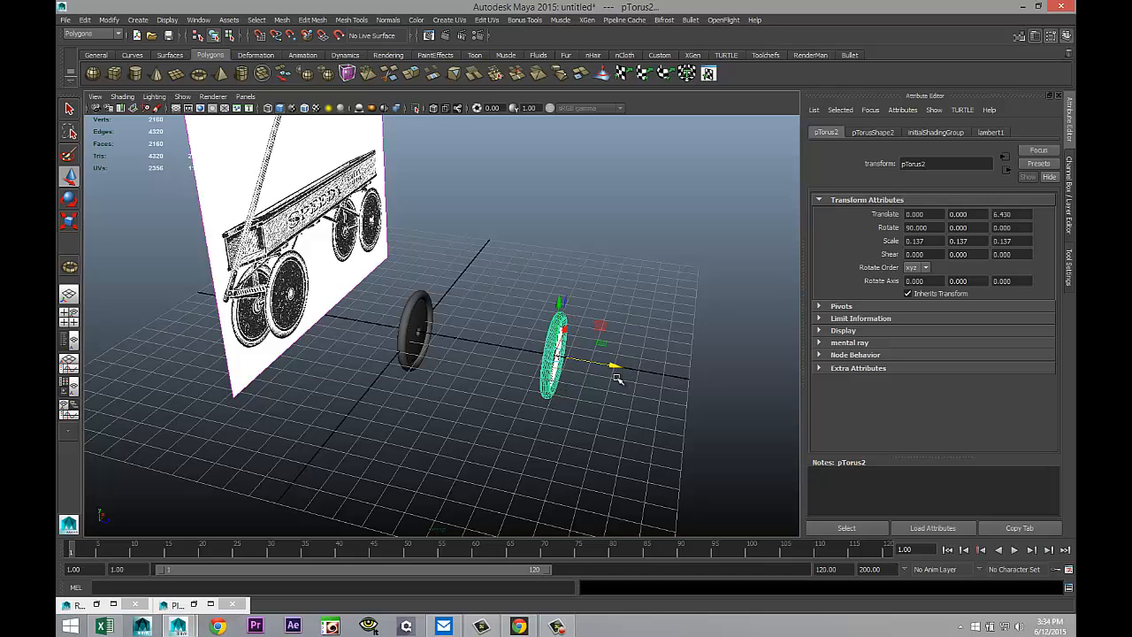
pyautogui.scroll(8, 404, 446)
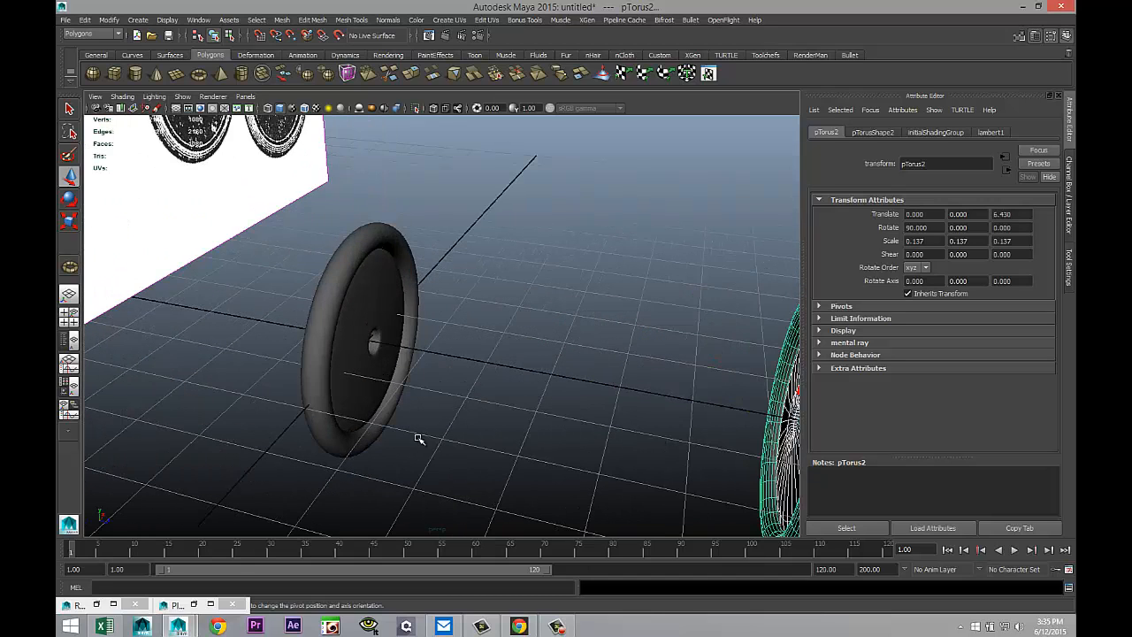
pyautogui.keyDown('alt'); pyautogui.moveTo(464, 416); pyautogui.dragTo(529, 398, button='middle'); pyautogui.keyUp('alt')
pyautogui.scroll(-6, 542, 409)
pyautogui.keyDown('alt'); pyautogui.moveTo(581, 375); pyautogui.dragTo(510, 336); pyautogui.keyUp('alt')
pyautogui.keyDown('alt'); pyautogui.moveTo(513, 305); pyautogui.dragTo(573, 290, button='middle'); pyautogui.keyUp('alt')
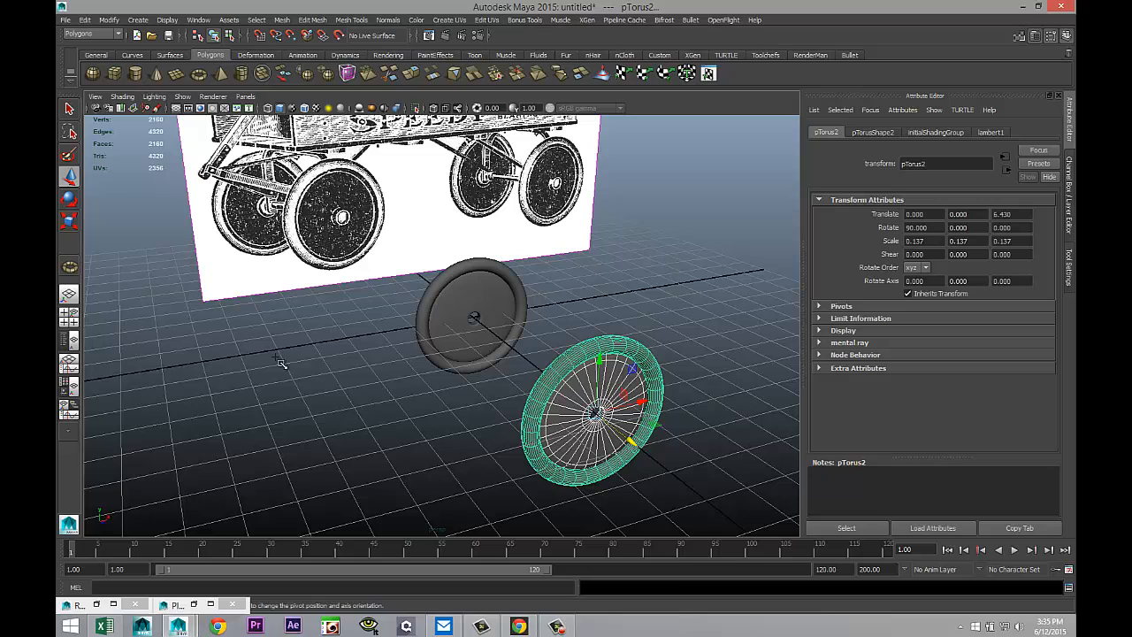
# Create a long, thin polygon cylinder beside the wheels, rotate it 90 degrees about X, and clear the selection
pyautogui.click(135, 73)
pyautogui.moveTo(336, 447)
pyautogui.mouseDown()
pyautogui.moveTo(349, 455)
pyautogui.moveTo(347, 156)
pyautogui.mouseUp()
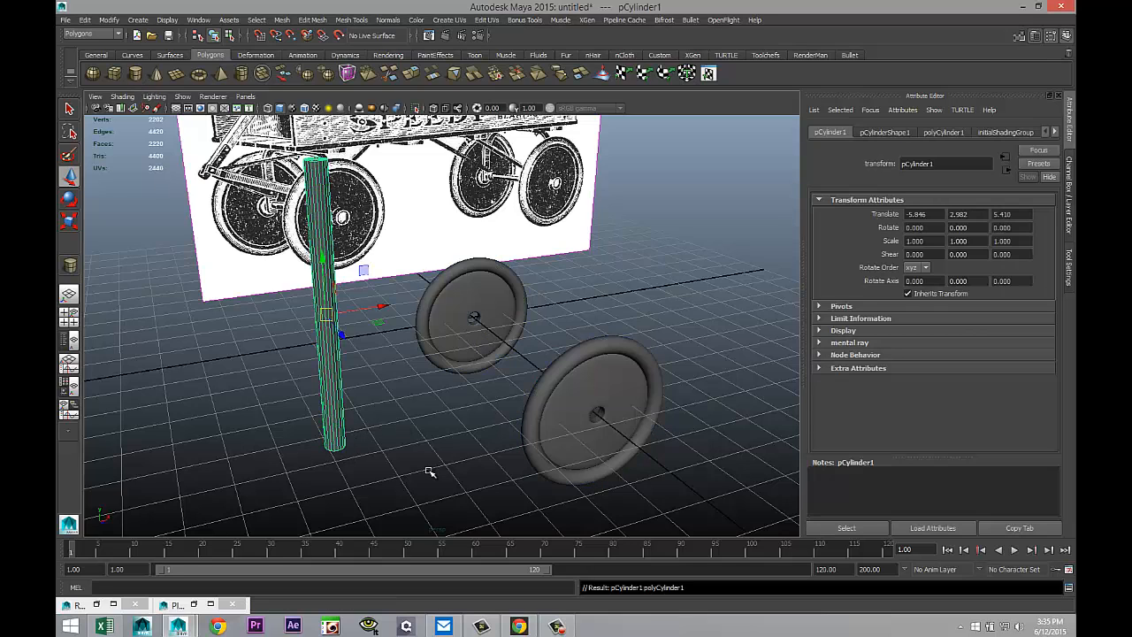
pyautogui.press('e')
pyautogui.moveTo(339, 302); pyautogui.dragTo(576, 363)
pyautogui.click(938, 229)
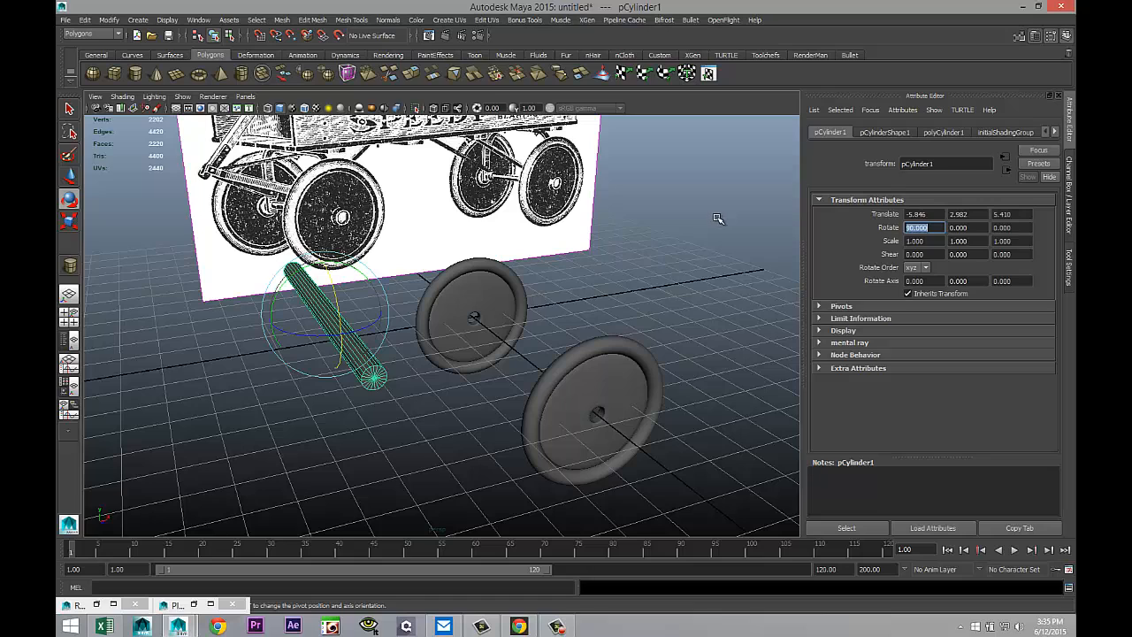
pyautogui.click(391, 477)
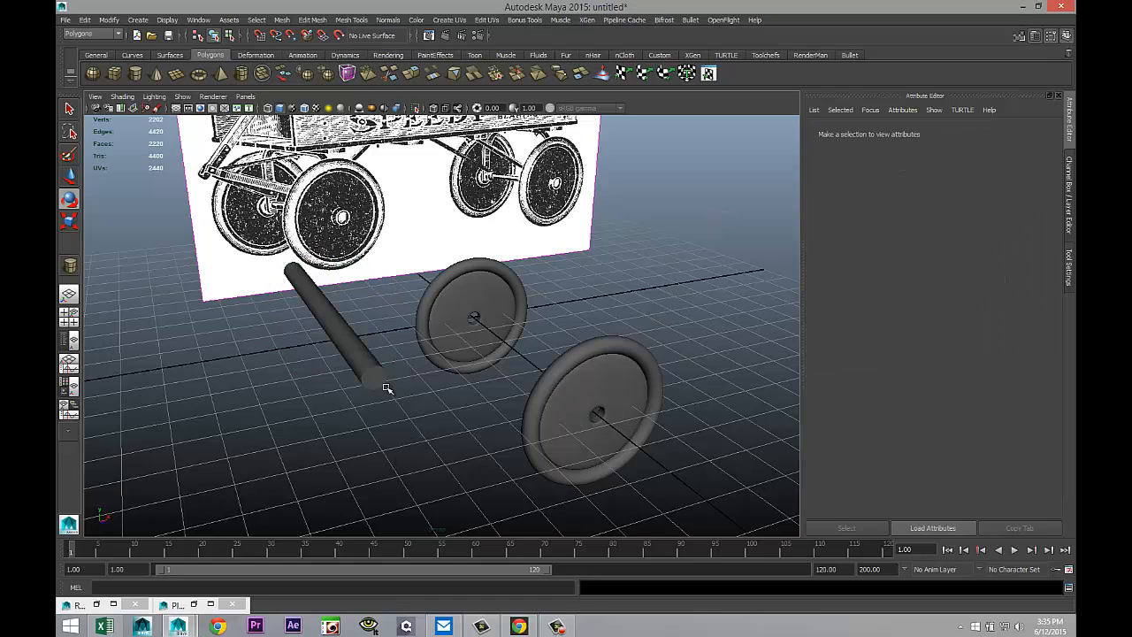
# Scale the cylinder uniformly down to about 0.422, then stretch it along its length to a Y scale of about 0.922
pyautogui.click(372, 376)
pyautogui.press('r')
pyautogui.moveTo(326, 316); pyautogui.dragTo(237, 322)
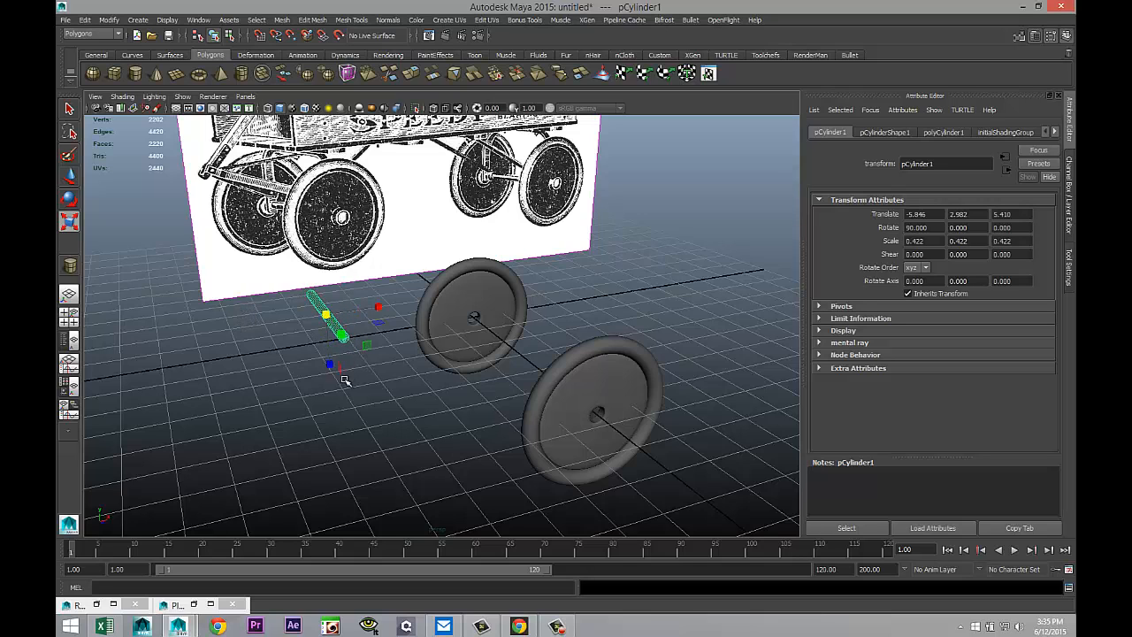
pyautogui.keyDown('alt'); pyautogui.moveTo(338, 397); pyautogui.dragTo(394, 410); pyautogui.keyUp('alt')
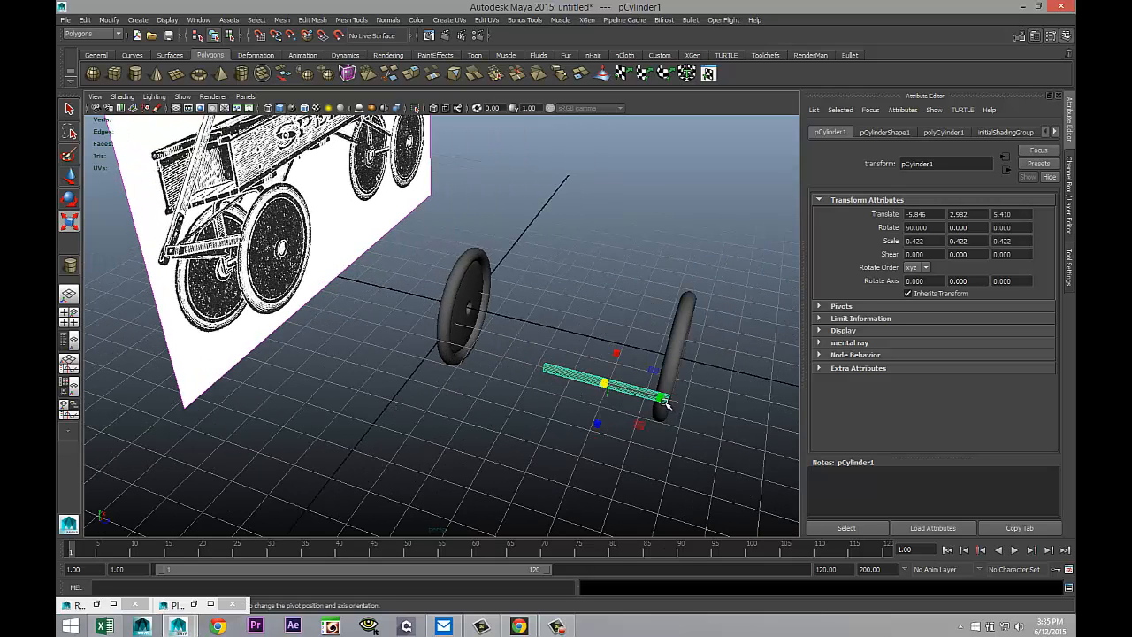
pyautogui.moveTo(665, 401); pyautogui.dragTo(734, 428)
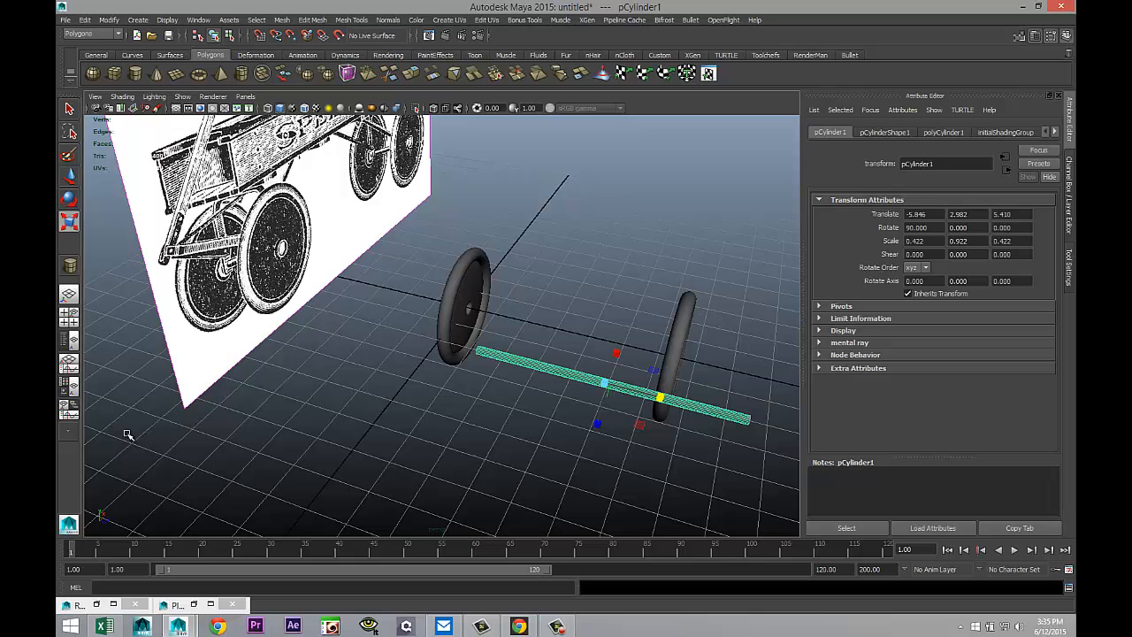
# In the front view, move the cylinder in X and Y onto the wheel's hub hole
pyautogui.click(71, 318)
pyautogui.press('space')
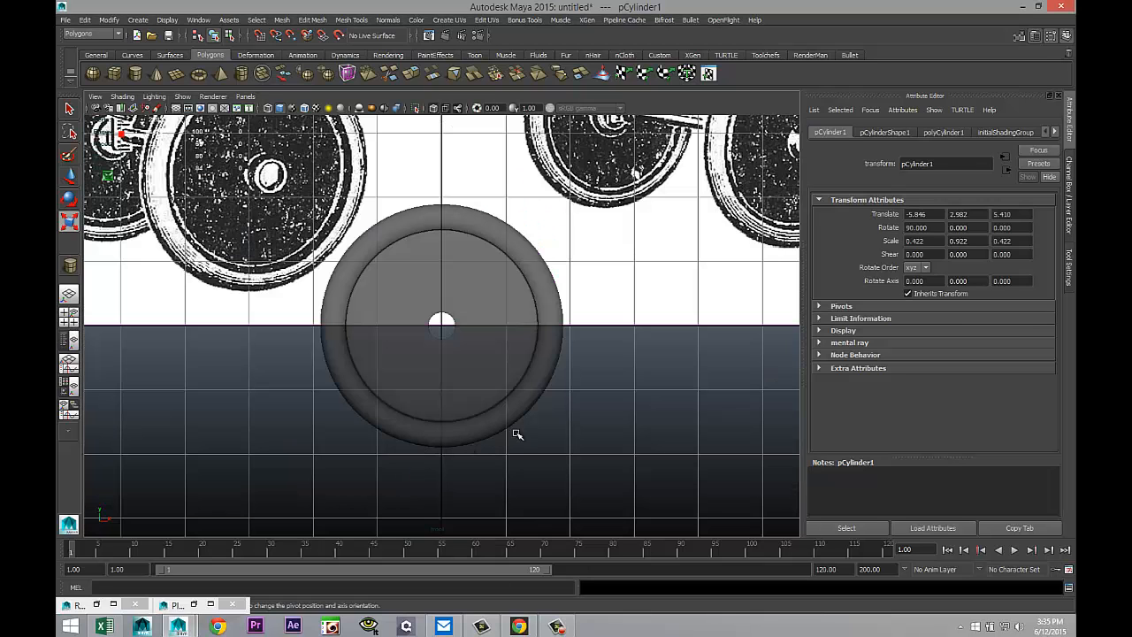
pyautogui.press('f')
pyautogui.scroll(-8, 513, 424)
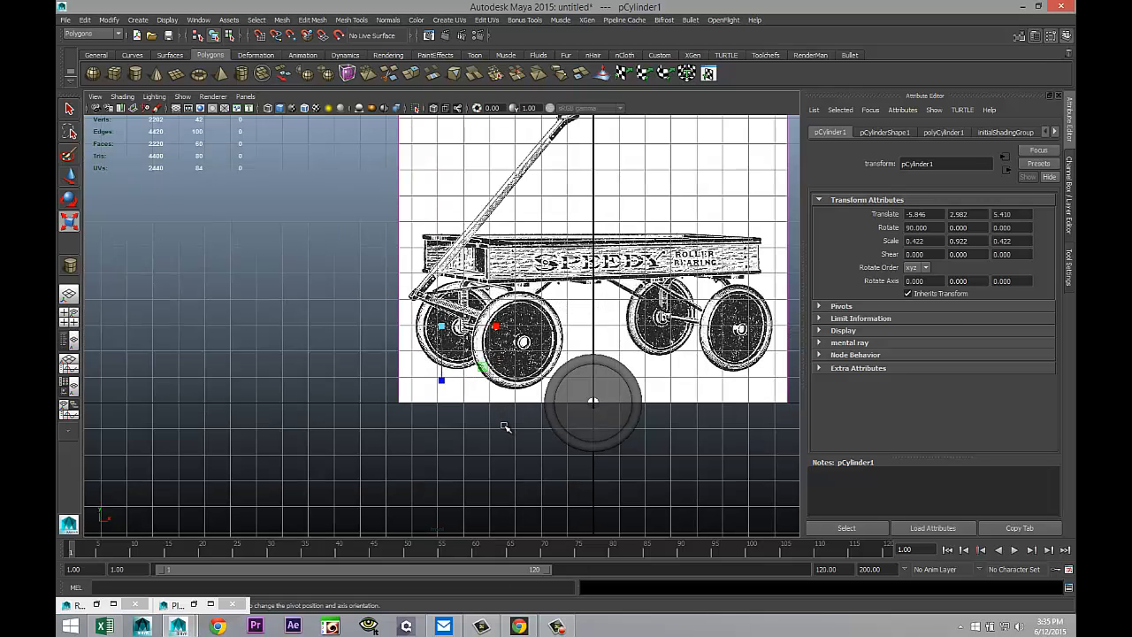
pyautogui.press('w')
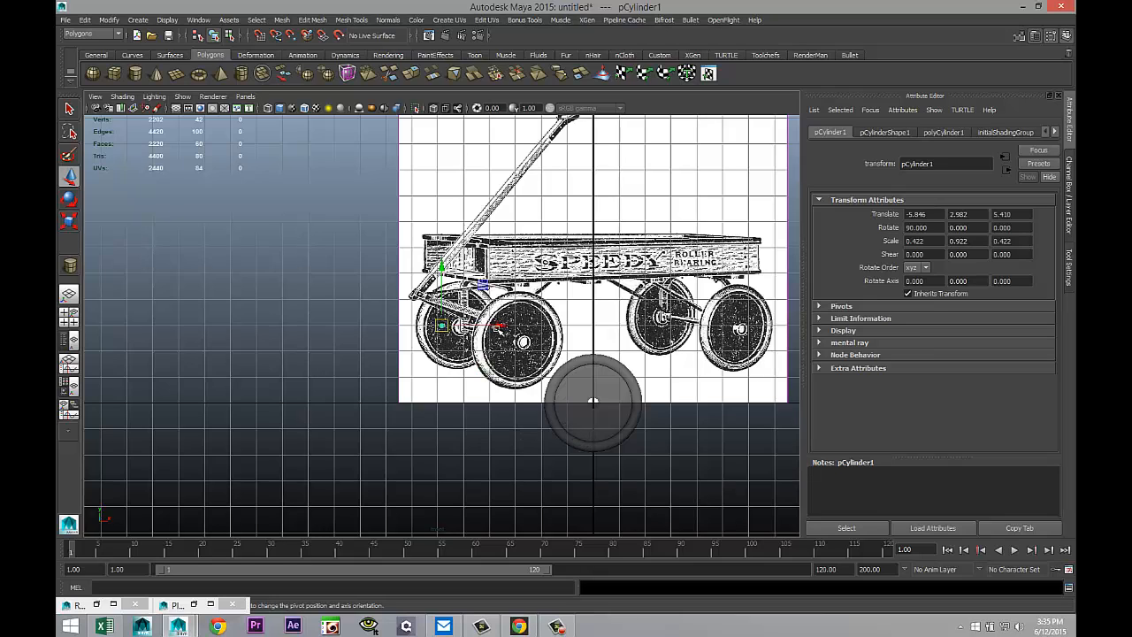
pyautogui.moveTo(500, 328); pyautogui.dragTo(638, 346)
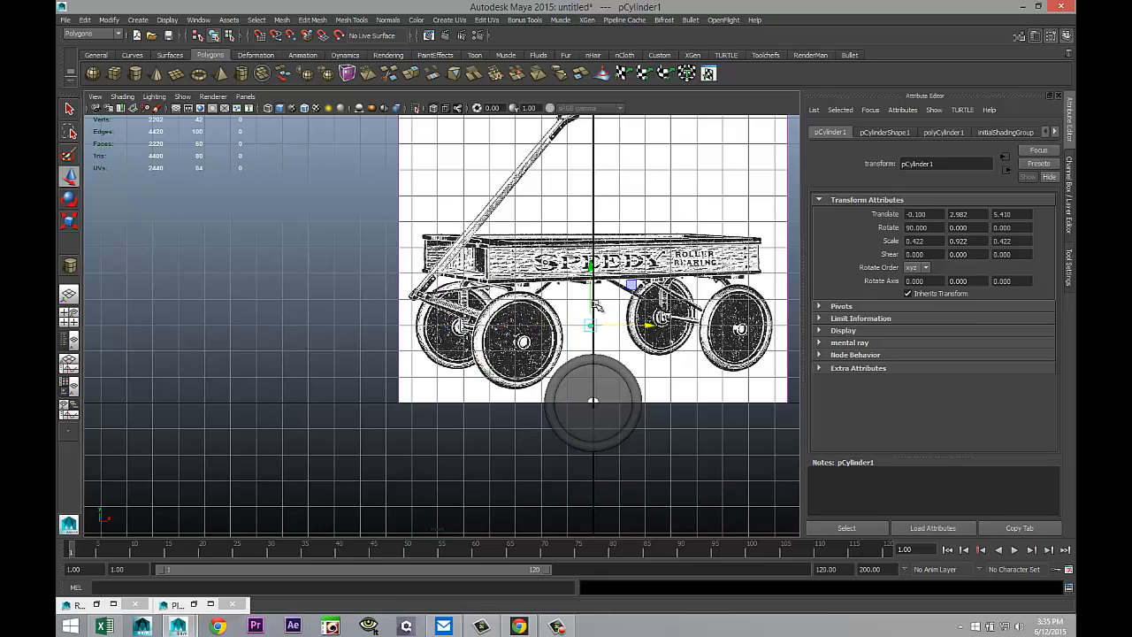
pyautogui.moveTo(591, 285); pyautogui.dragTo(590, 360)
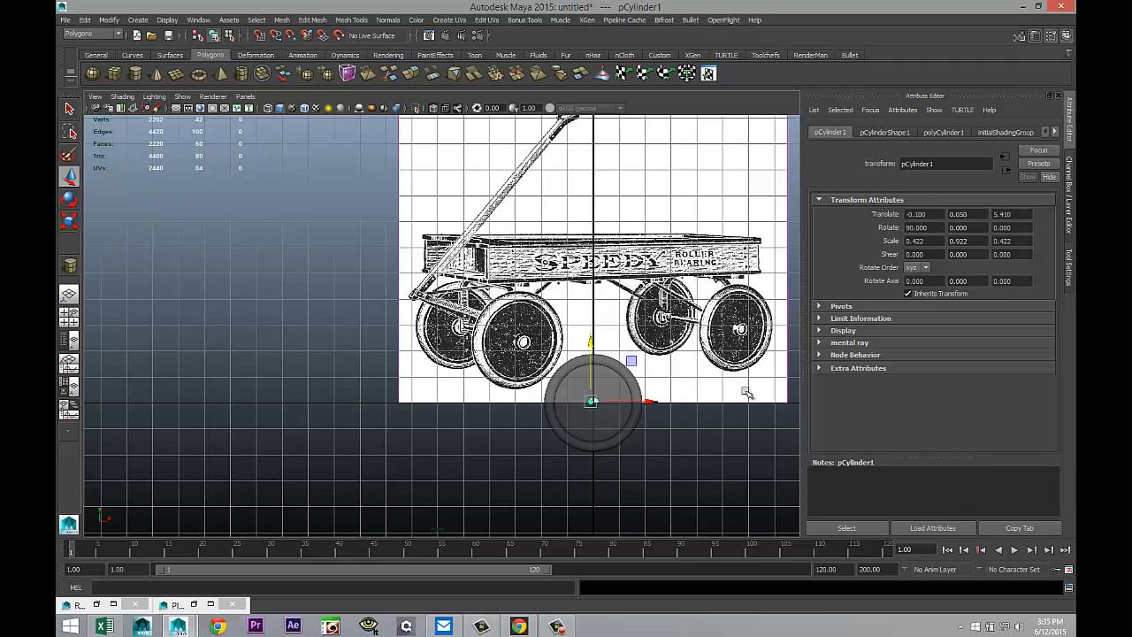
# Set the cylinder's X and Y translation to 0 to center it exactly on the wheel, and clear the selection
pyautogui.doubleClick(935, 216)
pyautogui.write('0')
pyautogui.press('Tab')
pyautogui.write('0')
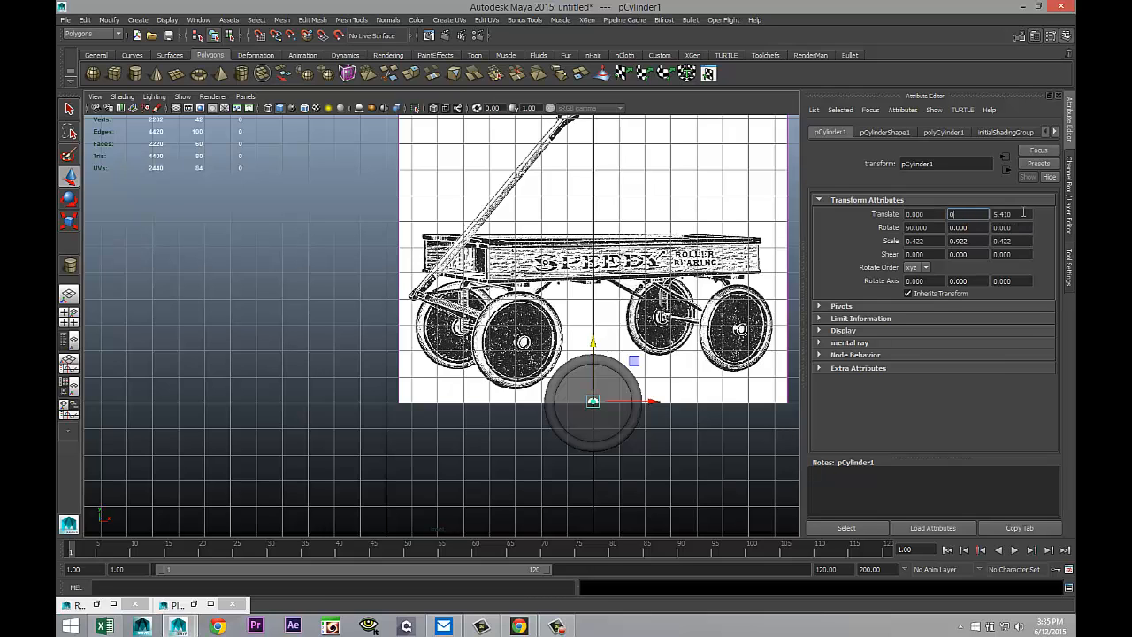
pyautogui.scroll(2, 559, 394)
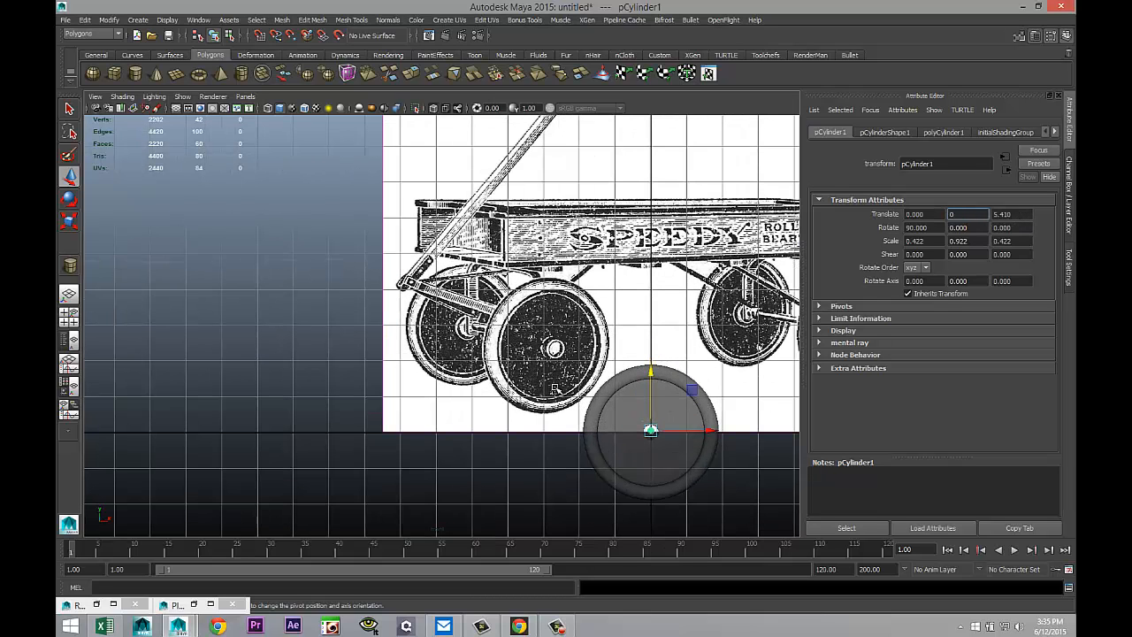
pyautogui.click(712, 473)
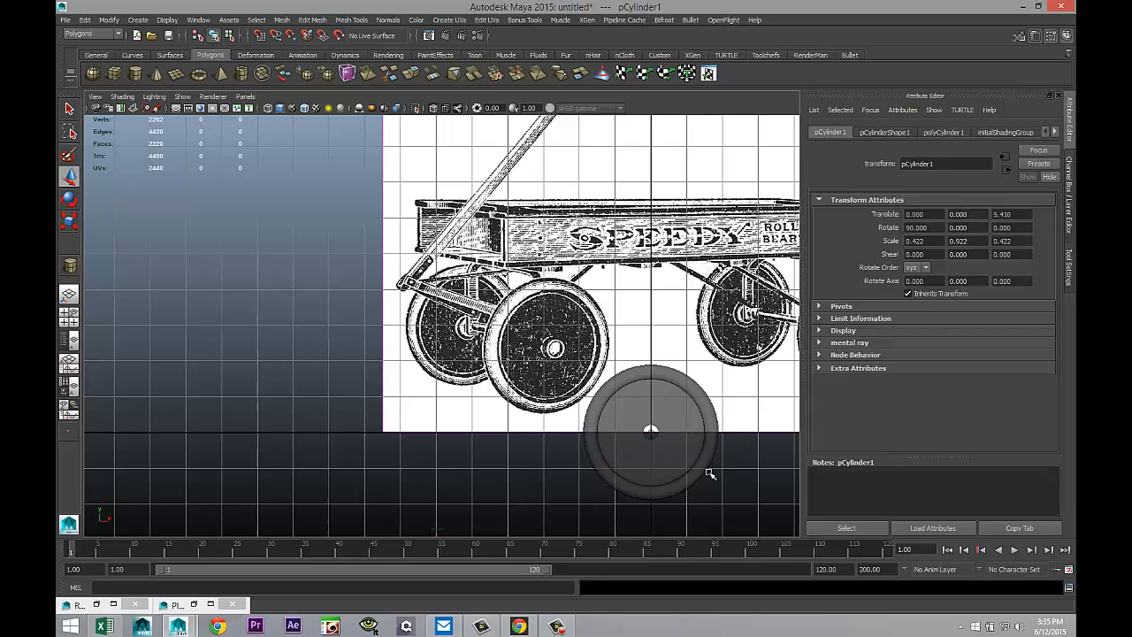
# Scale the cylinder up uniformly until it fills the wheel's hub hole, with X and Z scale at about 0.975
pyautogui.click(651, 431)
pyautogui.press('f')
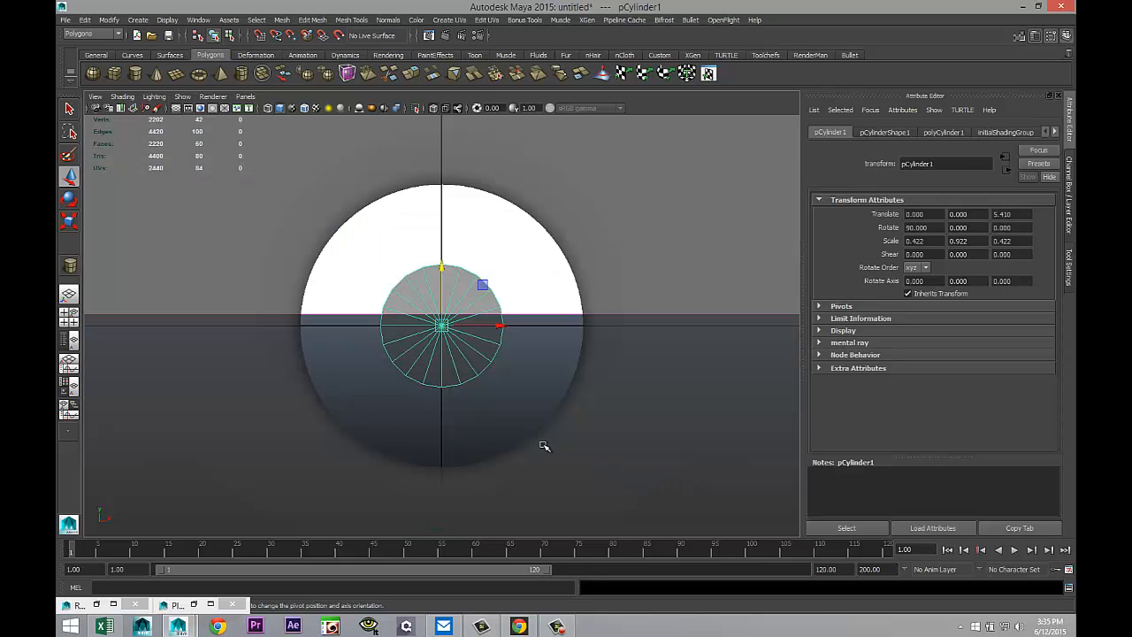
pyautogui.press('r')
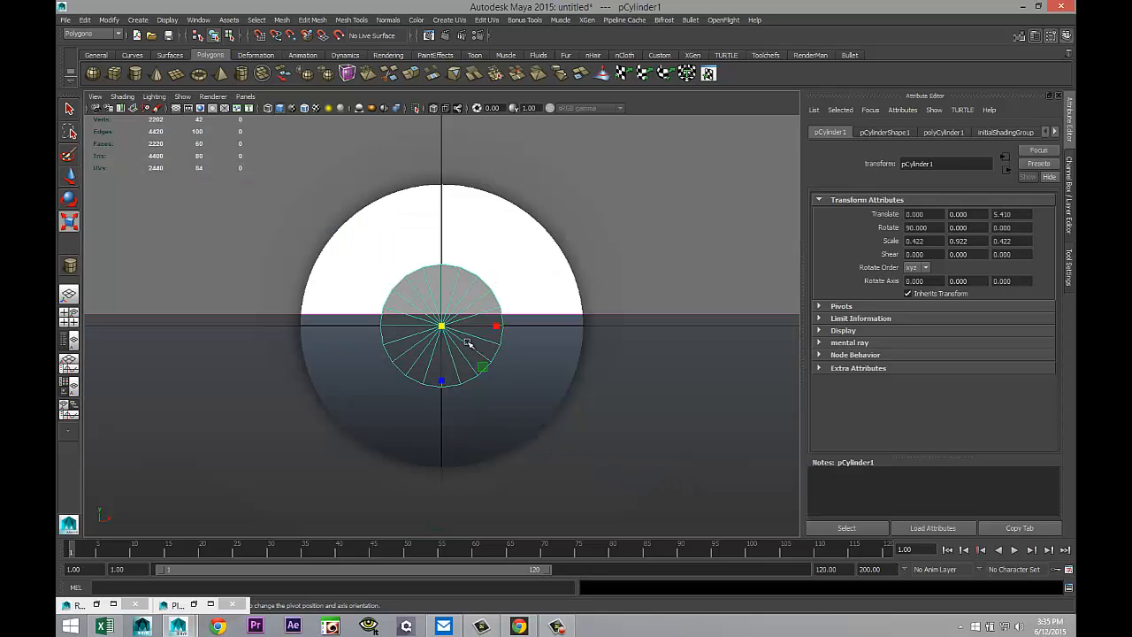
pyautogui.moveTo(442, 326); pyautogui.dragTo(520, 312)
pyautogui.moveTo(444, 327); pyautogui.dragTo(690, 225)
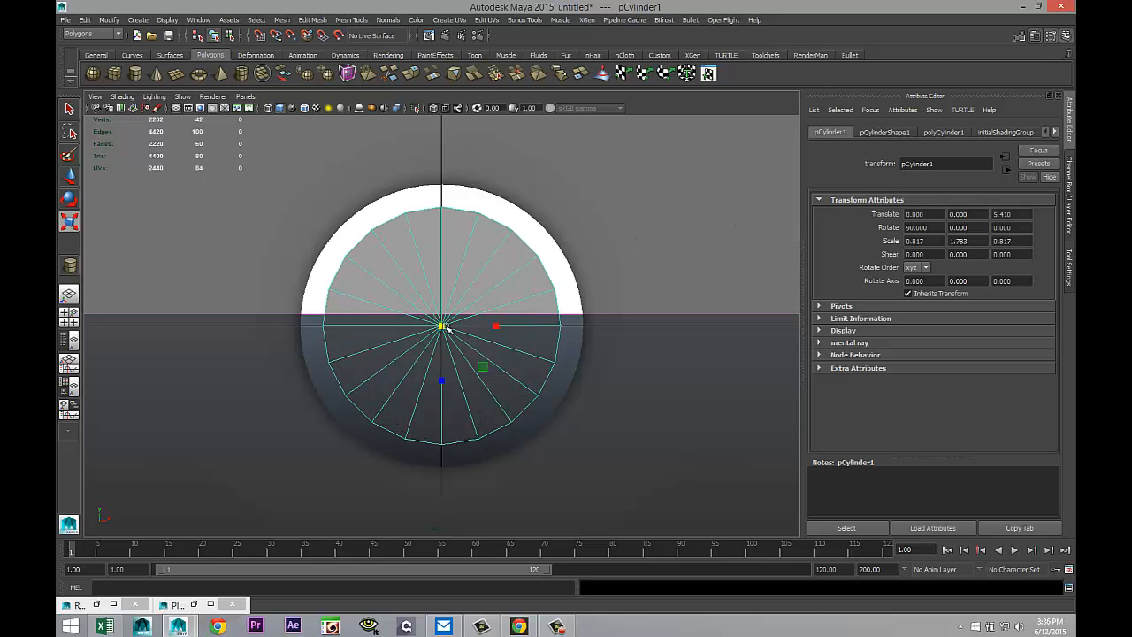
pyautogui.moveTo(442, 324); pyautogui.dragTo(584, 252)
pyautogui.moveTo(460, 326); pyautogui.dragTo(620, 283)
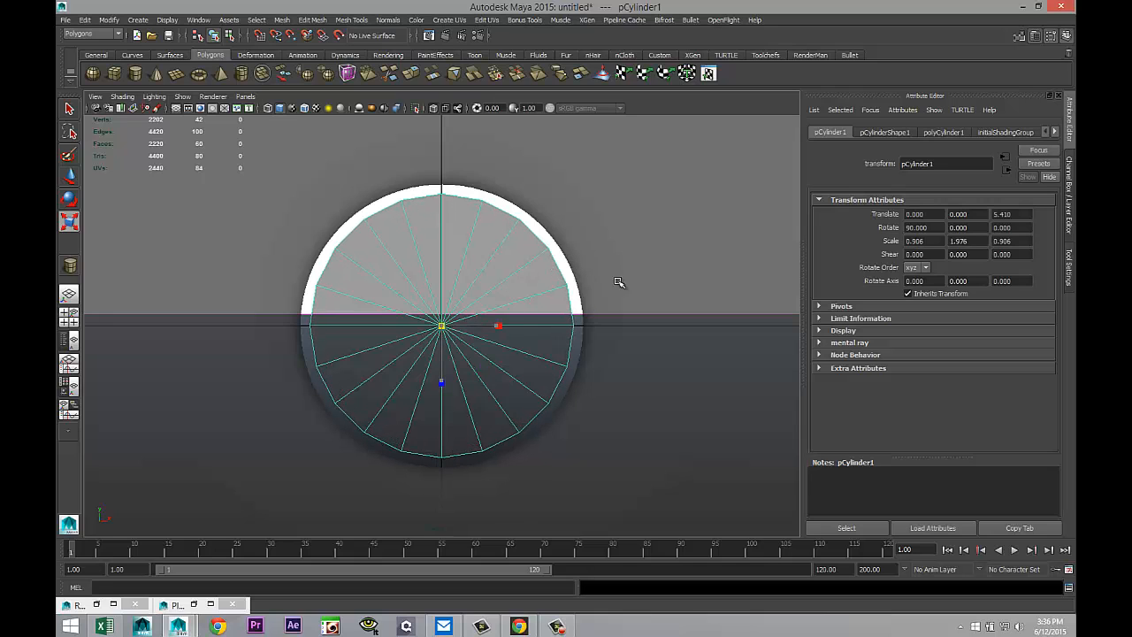
pyautogui.moveTo(445, 323); pyautogui.dragTo(619, 280)
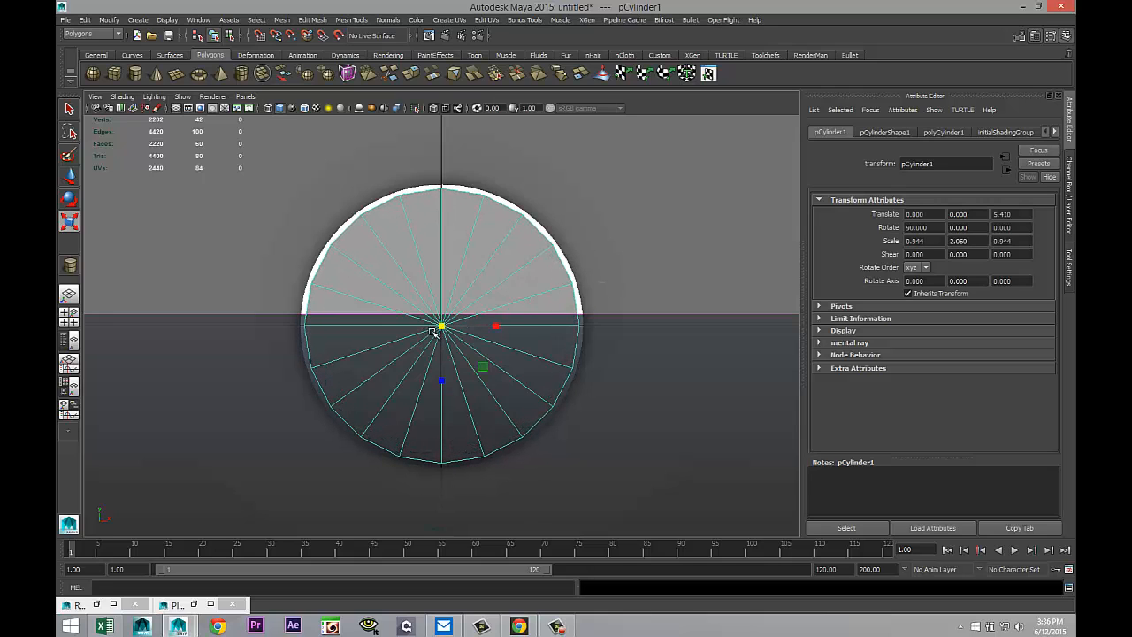
pyautogui.moveTo(457, 324); pyautogui.dragTo(575, 304)
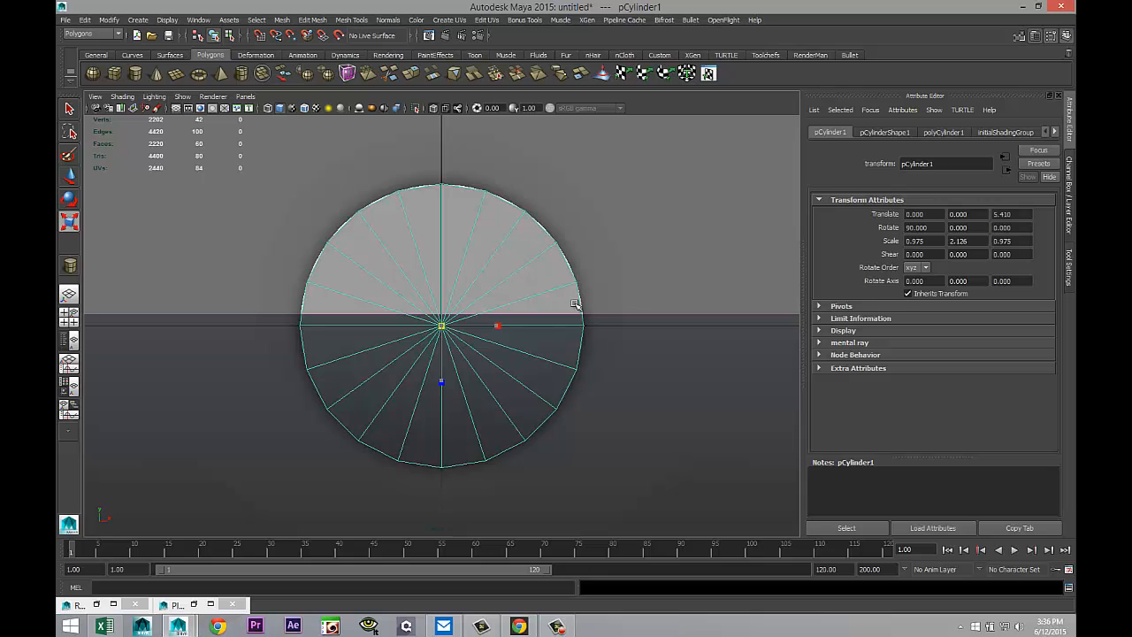
# In the top view, move the cylinder along Z to about 6.161 so its end sits inside the first wheel, and display wireframe
pyautogui.click(69, 317)
pyautogui.press('space')
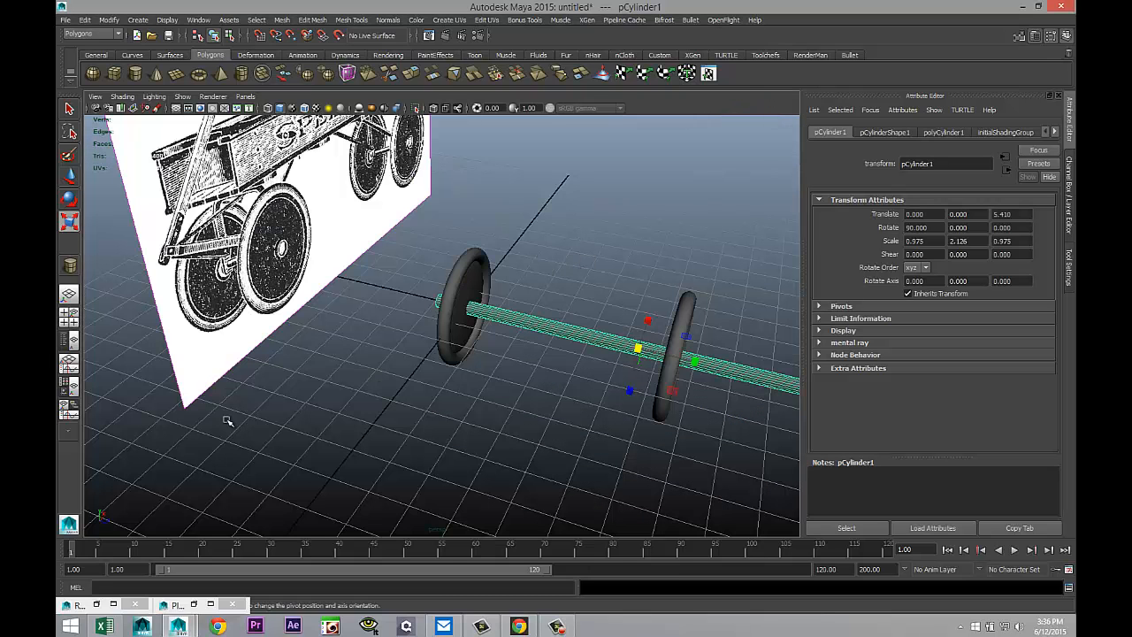
pyautogui.click(69, 319)
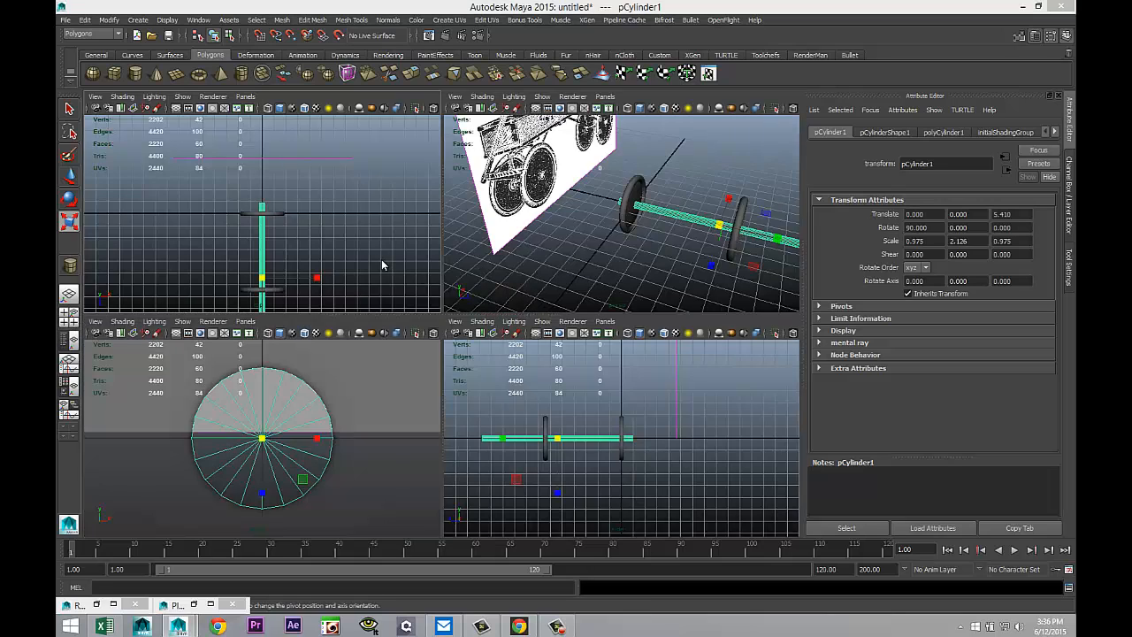
pyautogui.press('space')
pyautogui.press('f')
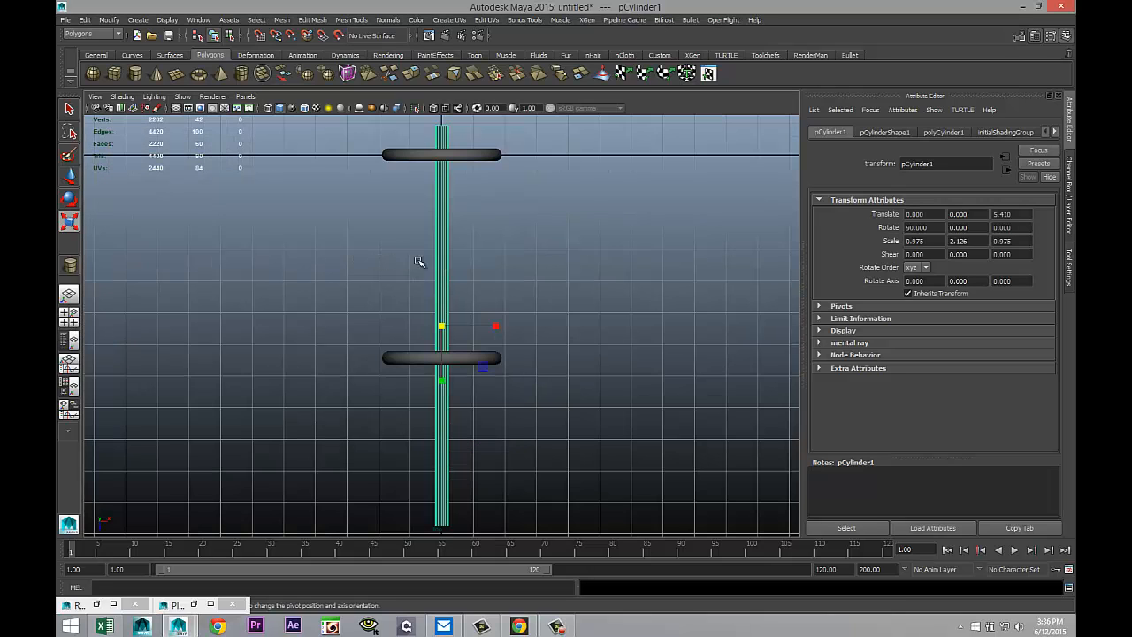
pyautogui.press('w')
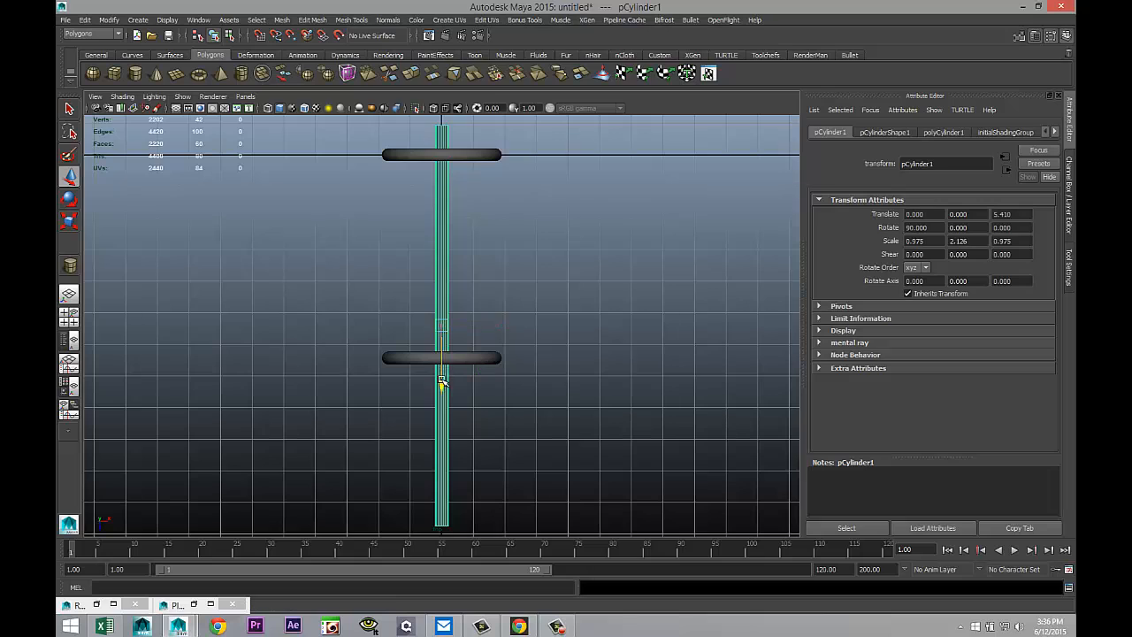
pyautogui.moveTo(442, 379); pyautogui.dragTo(443, 408)
pyautogui.press('4')
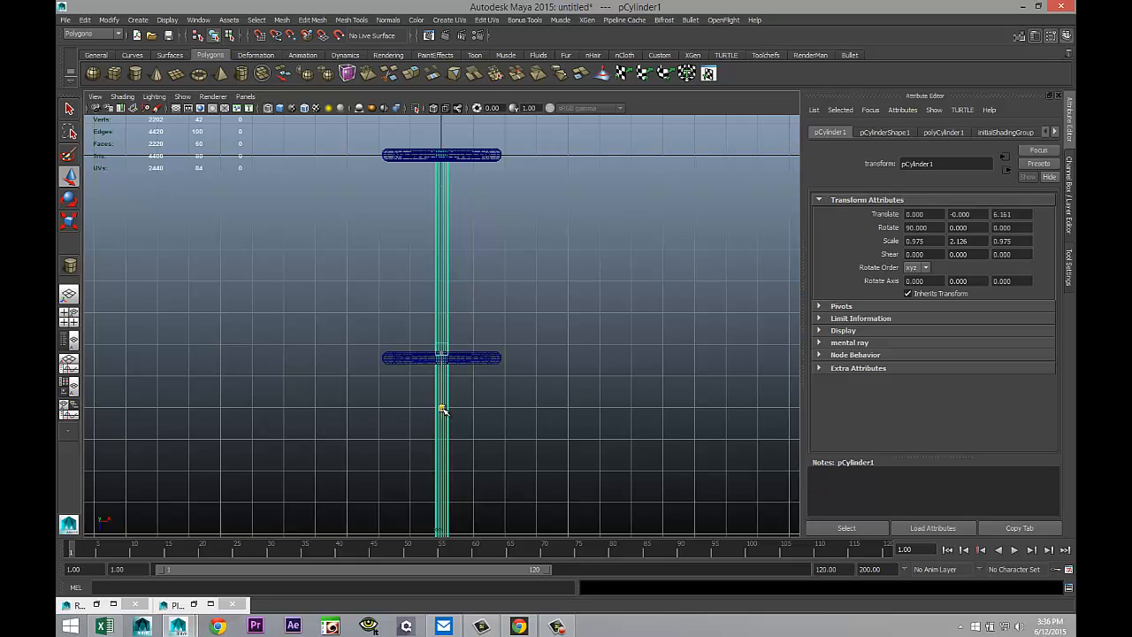
# Select the vertices at the cylinder's protruding end and move them along Z back to the second wheel
pyautogui.scroll(-2, 439, 438)
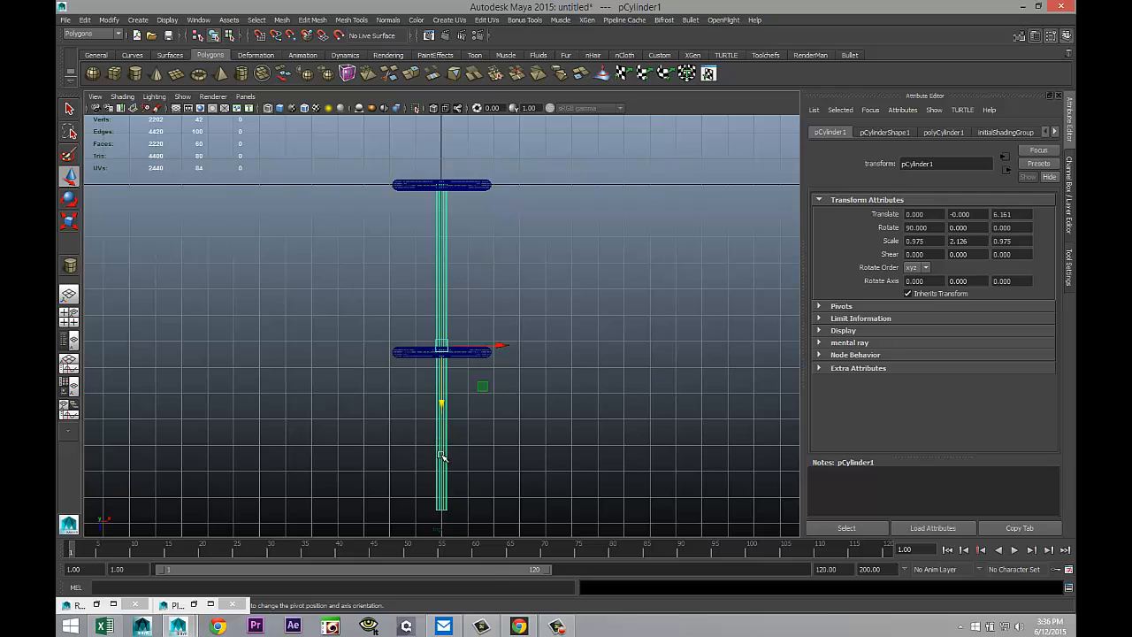
pyautogui.moveTo(441, 450); pyautogui.dragTo(411, 379, button='right')
pyautogui.moveTo(405, 493); pyautogui.dragTo(482, 532)
pyautogui.moveTo(442, 532); pyautogui.dragTo(449, 378, button='middle')
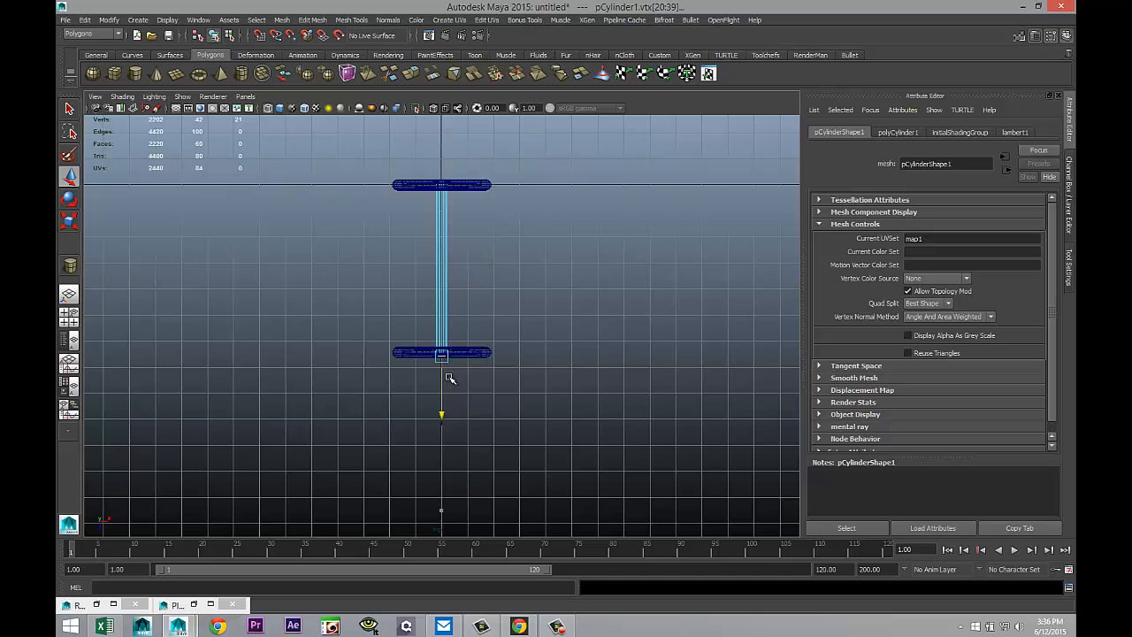
pyautogui.moveTo(451, 379); pyautogui.dragTo(451, 380)
# Show the axle in the perspective view, return it to object mode, and clear the selection
pyautogui.click(73, 321)
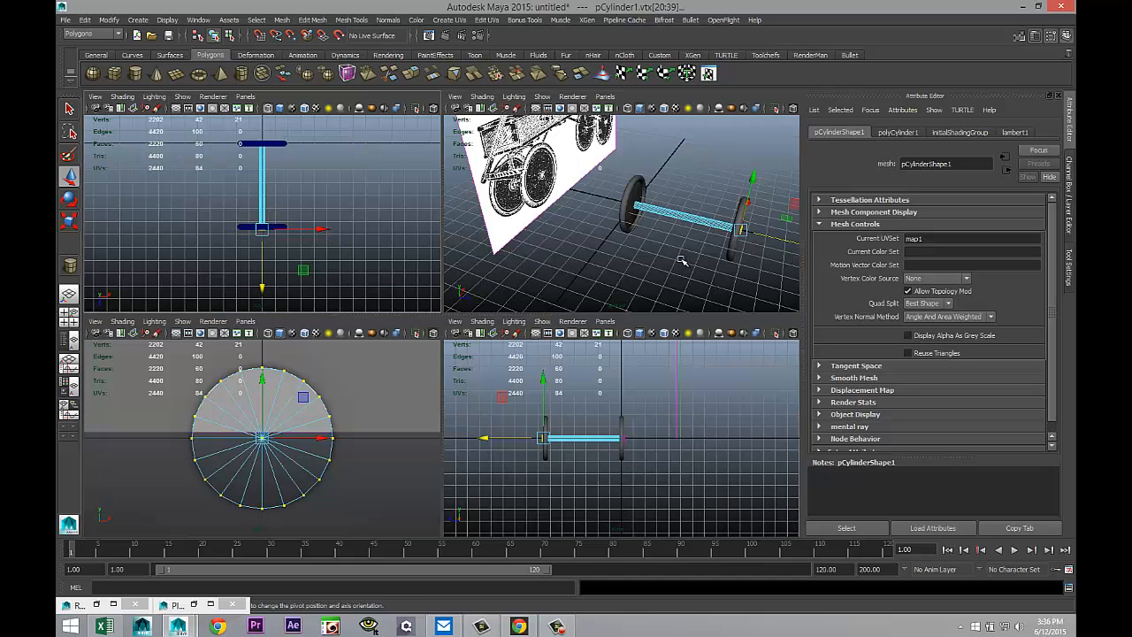
pyautogui.press('space')
pyautogui.scroll(4, 581, 328)
pyautogui.keyDown('alt'); pyautogui.moveTo(491, 378); pyautogui.dragTo(465, 418); pyautogui.keyUp('alt')
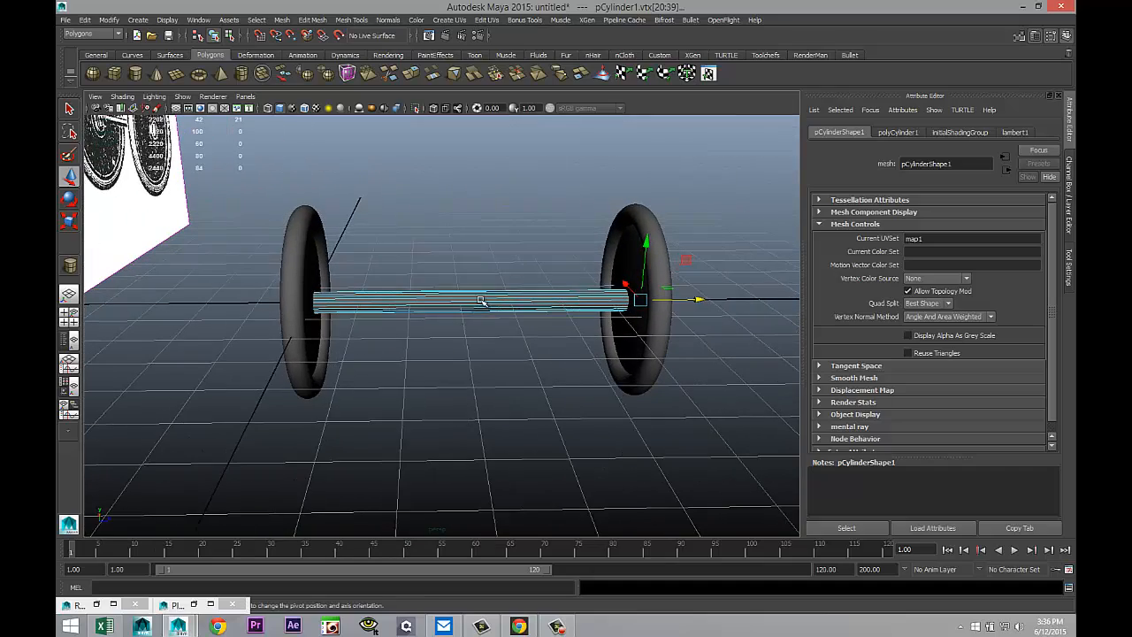
pyautogui.moveTo(481, 301); pyautogui.dragTo(525, 286, button='right')
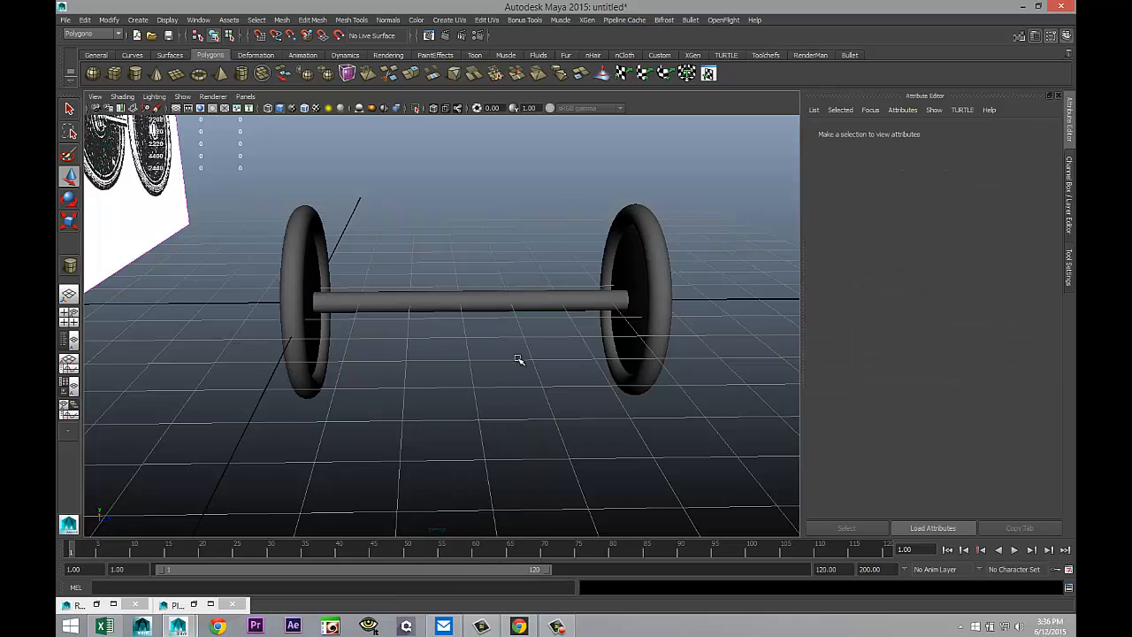
# Insert two evenly spaced edge loops around the axle cylinder, using the Insert Edge Loop Tool with multiple edge loops
pyautogui.scroll(2, 491, 397)
pyautogui.keyDown('alt'); pyautogui.moveTo(429, 396); pyautogui.dragTo(551, 396, button='middle'); pyautogui.keyUp('alt')
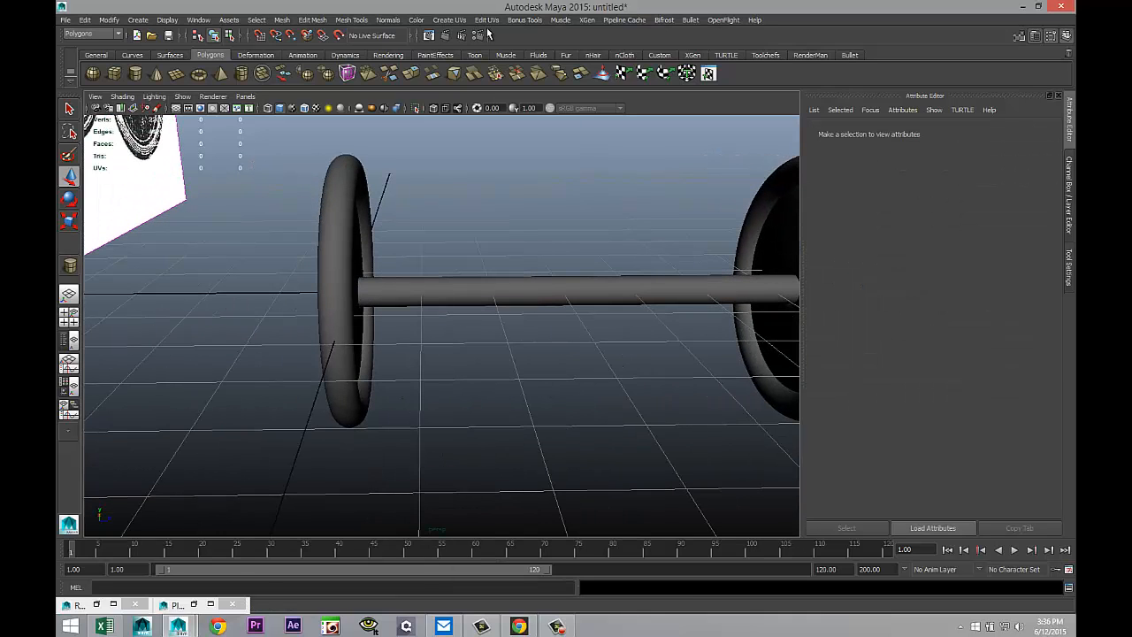
pyautogui.click(352, 21)
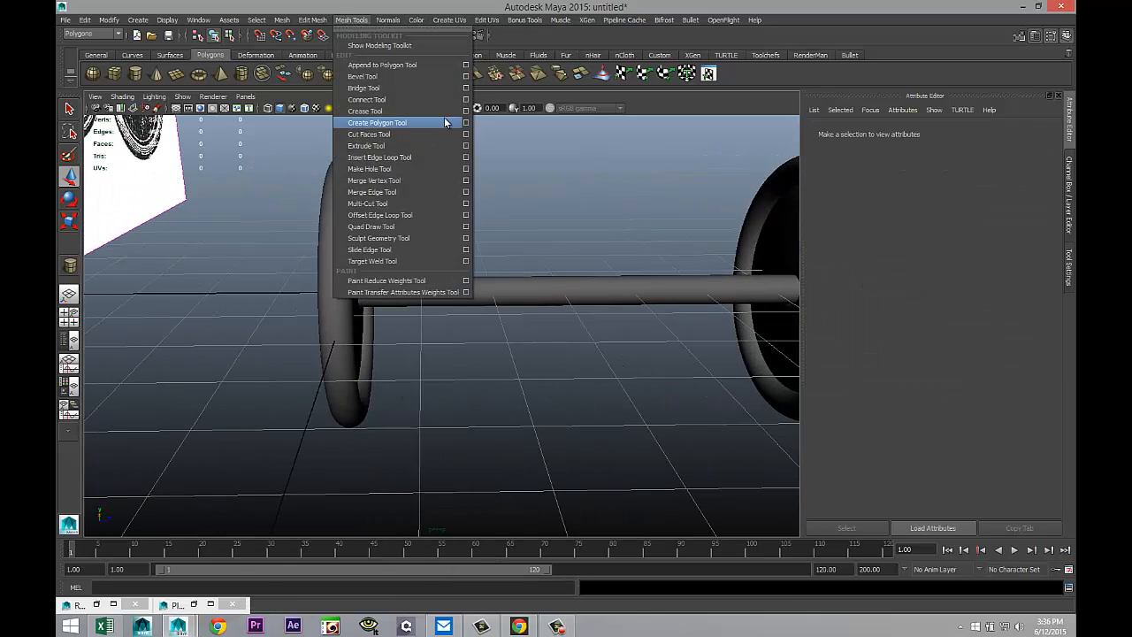
pyautogui.click(467, 158)
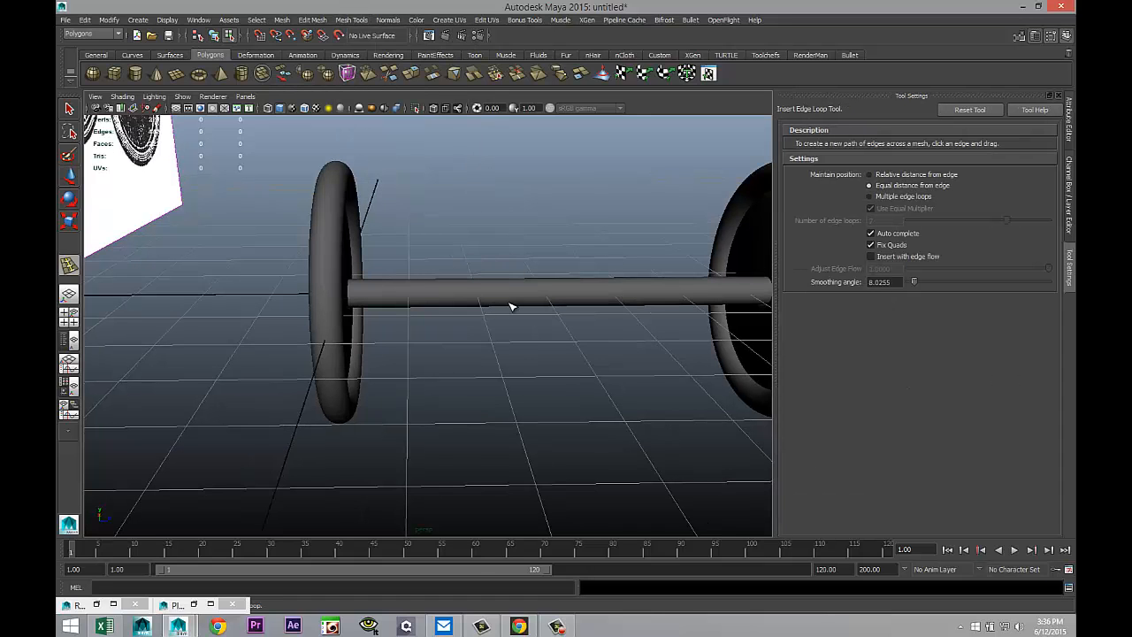
pyautogui.click(870, 196)
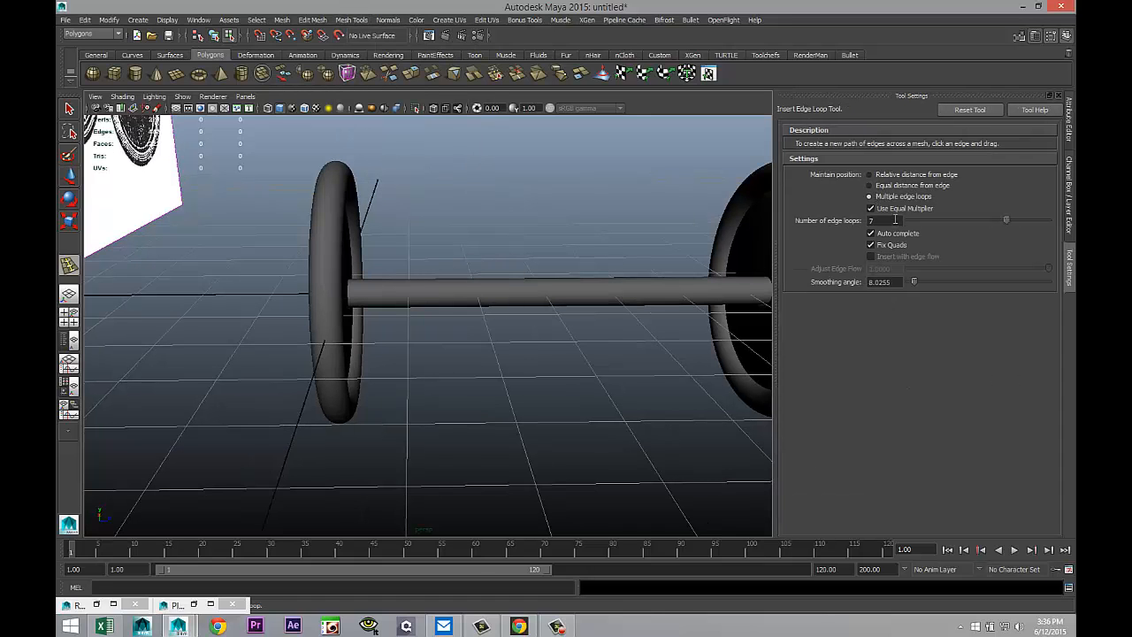
pyautogui.click(895, 220)
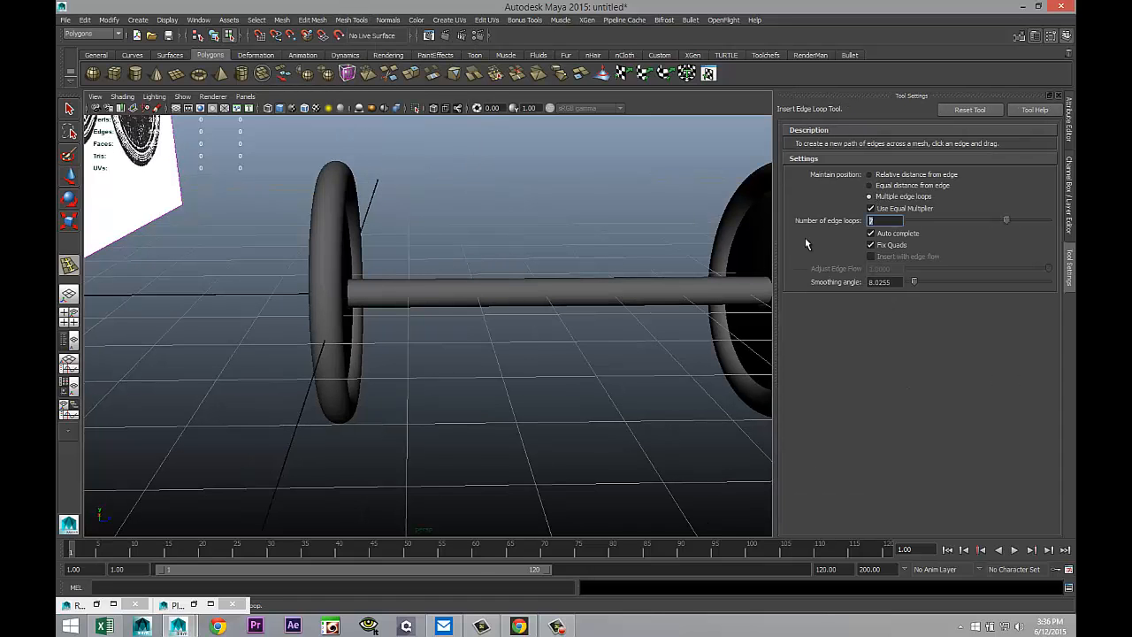
pyautogui.write('2')
pyautogui.click(625, 296)
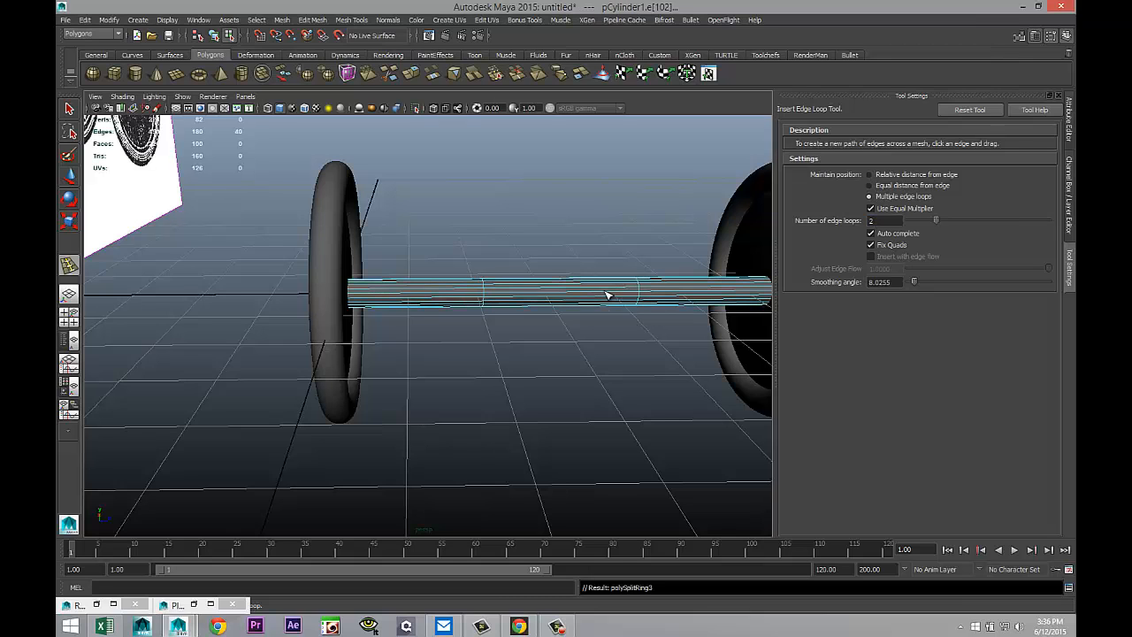
# Scale the two new edge loops apart along the axle so they sit near its ends
pyautogui.scroll(-3, 602, 308)
pyautogui.keyDown('alt'); pyautogui.moveTo(566, 358); pyautogui.dragTo(436, 384); pyautogui.keyUp('alt')
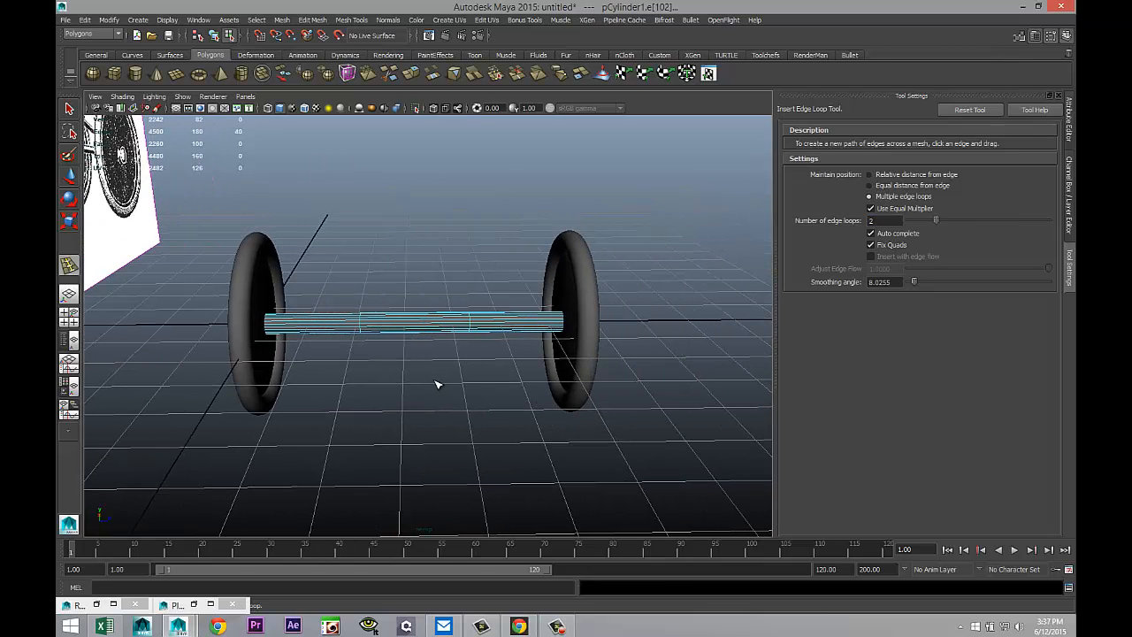
pyautogui.press('r')
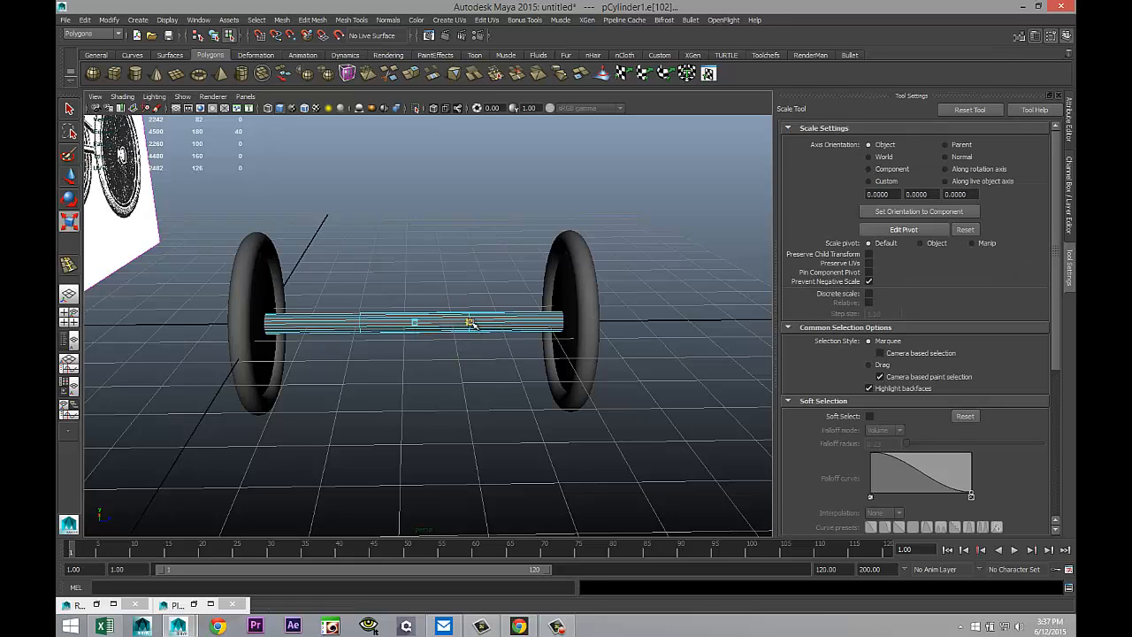
pyautogui.moveTo(504, 323); pyautogui.dragTo(556, 324)
# Extrude the axle's middle faces inward with a thickness of about -0.3, then clear the selection
pyautogui.scroll(3, 485, 392)
pyautogui.moveTo(341, 320); pyautogui.dragTo(340, 347, button='right')
pyautogui.moveTo(372, 250); pyautogui.dragTo(381, 426)
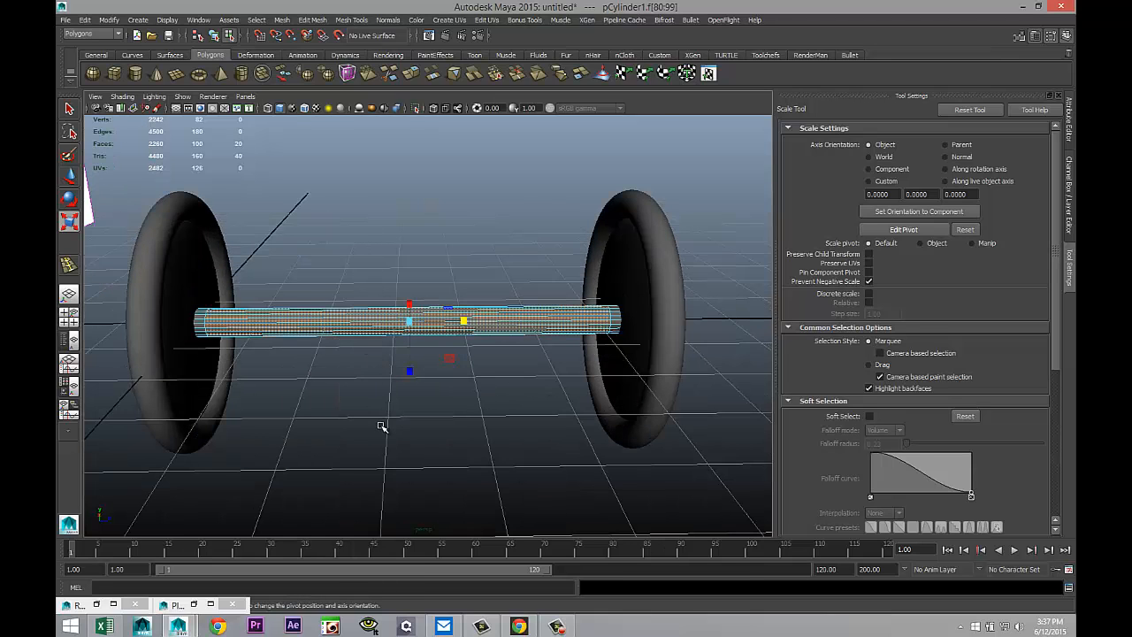
pyautogui.click(313, 20)
pyautogui.click(367, 328)
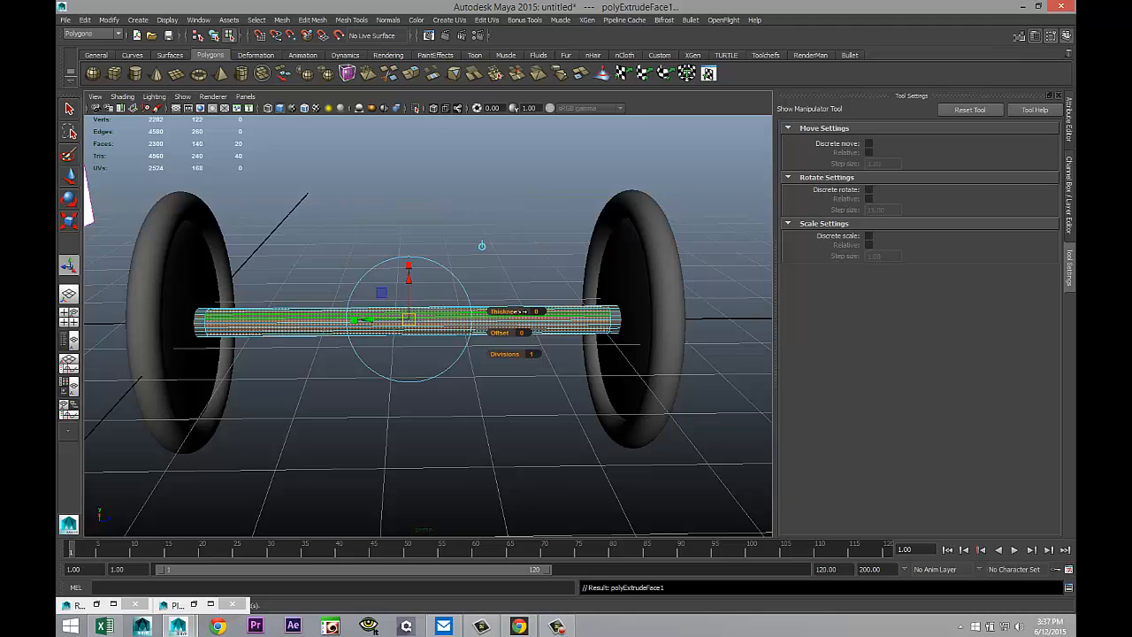
pyautogui.moveTo(520, 311); pyautogui.dragTo(518, 311)
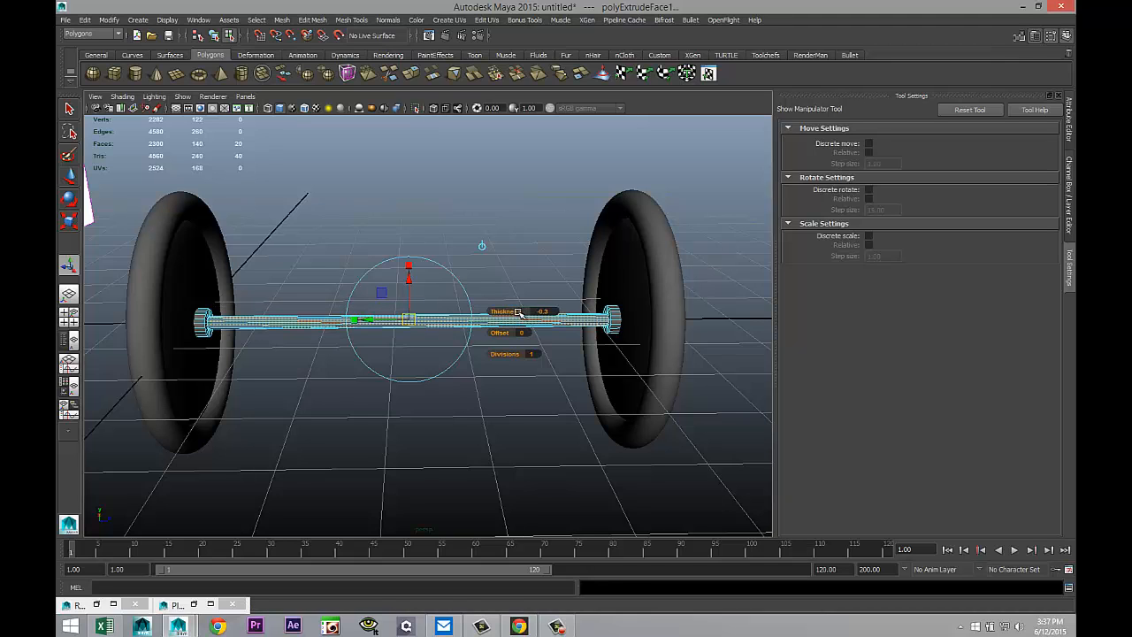
pyautogui.click(506, 431)
# Examine the thinned axle shaft and its thicker end caps against both wheels from several angles
pyautogui.scroll(-1, 506, 432)
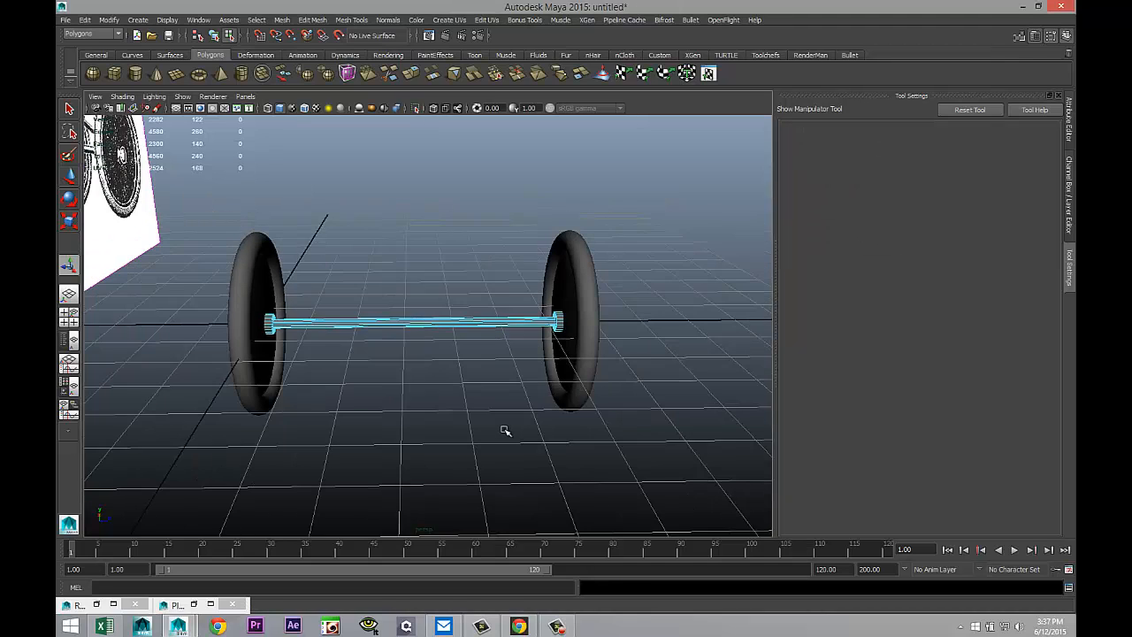
pyautogui.scroll(1, 506, 432)
pyautogui.keyDown('alt'); pyautogui.moveTo(431, 419); pyautogui.dragTo(569, 403); pyautogui.keyUp('alt')
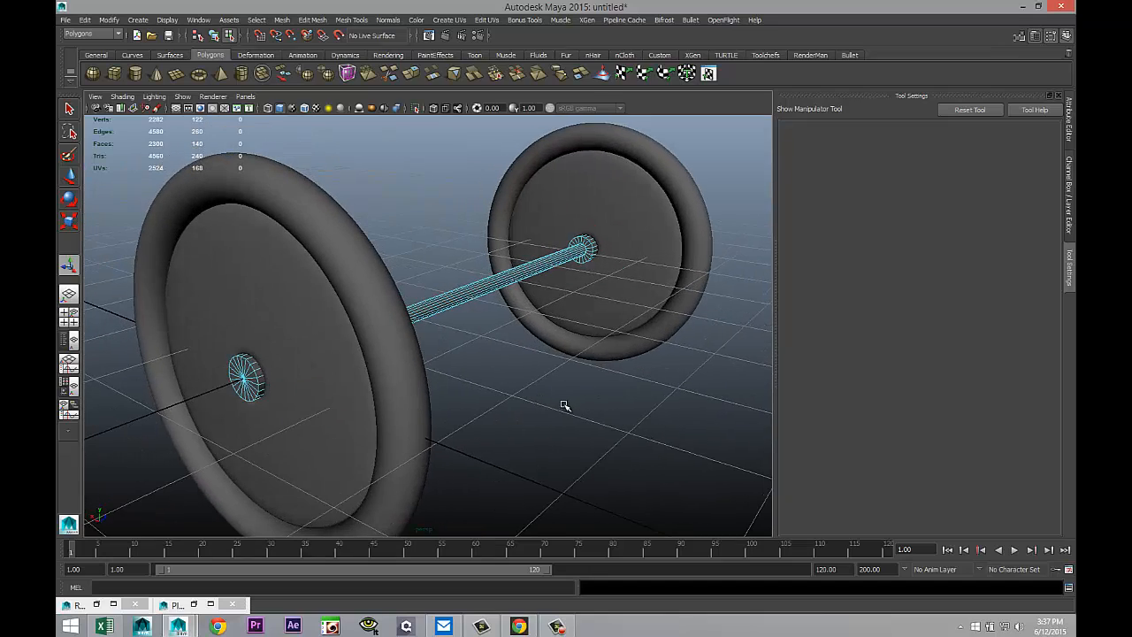
pyautogui.scroll(1, 563, 405)
pyautogui.scroll(-1, 556, 410)
pyautogui.keyDown('alt'); pyautogui.moveTo(528, 407); pyautogui.dragTo(492, 328, button='middle'); pyautogui.keyUp('alt')
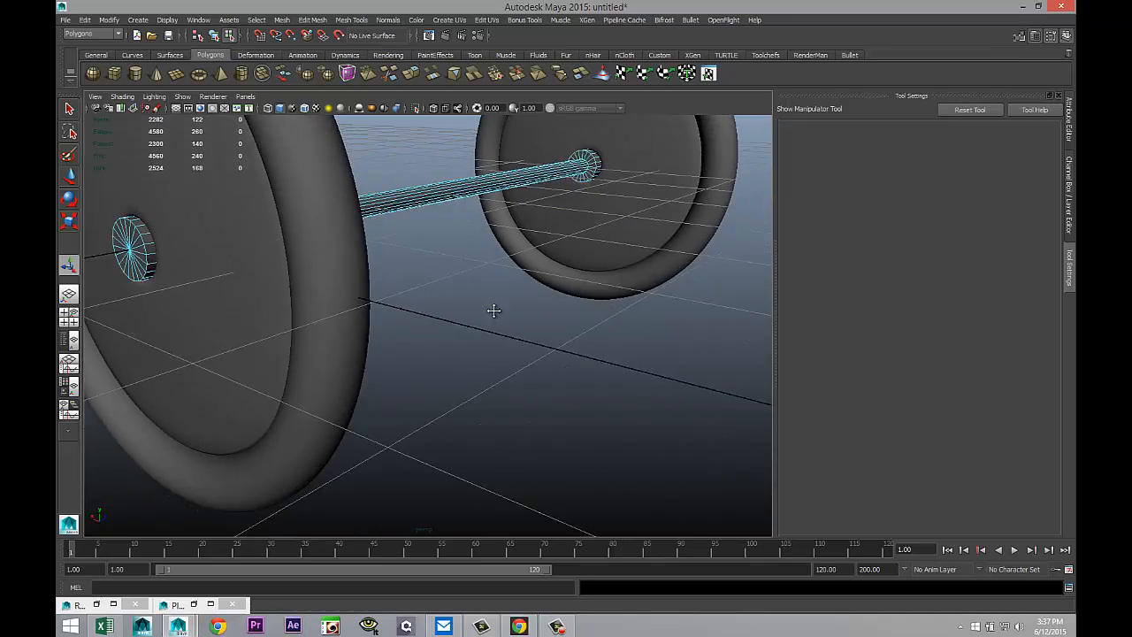
pyautogui.keyDown('alt'); pyautogui.moveTo(585, 359); pyautogui.dragTo(525, 357); pyautogui.keyUp('alt')
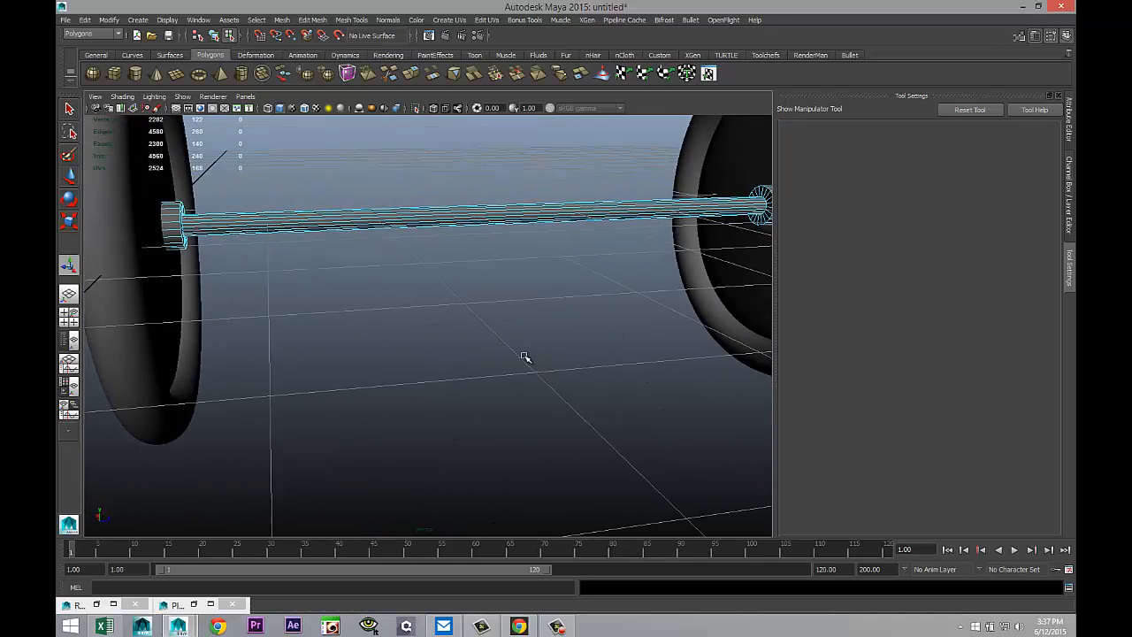
pyautogui.scroll(-1, 520, 361)
pyautogui.scroll(-1, 519, 362)
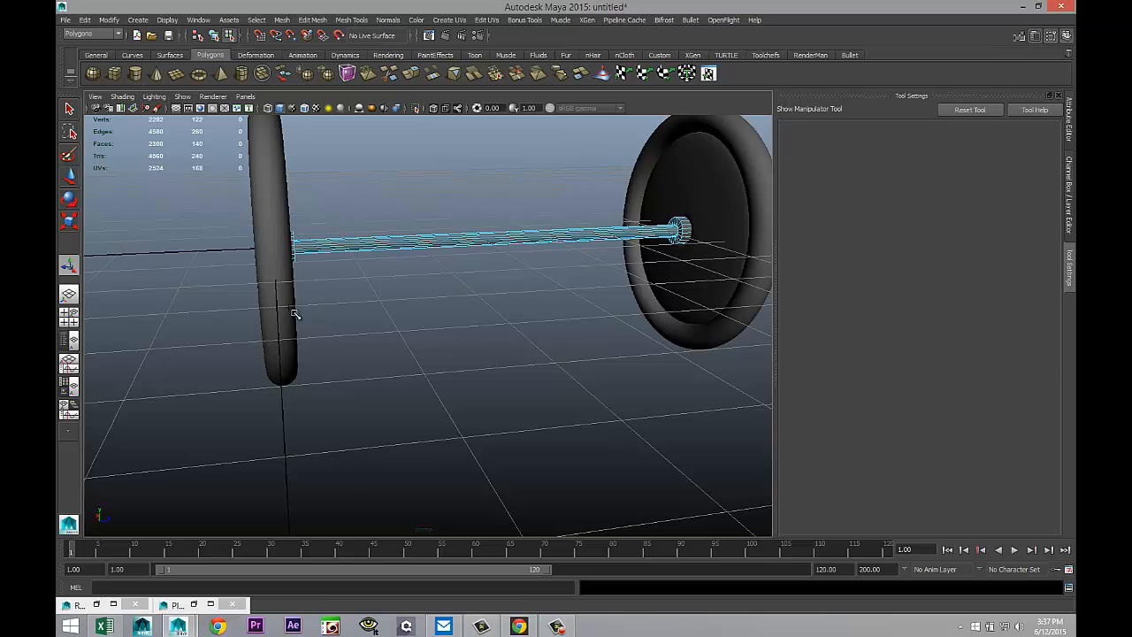
# Draw a flat polygon cylinder about 1.324 in radius and 0.389 high beside the wheels, with 5 axis subdivisions
pyautogui.scroll(-3, 410, 380)
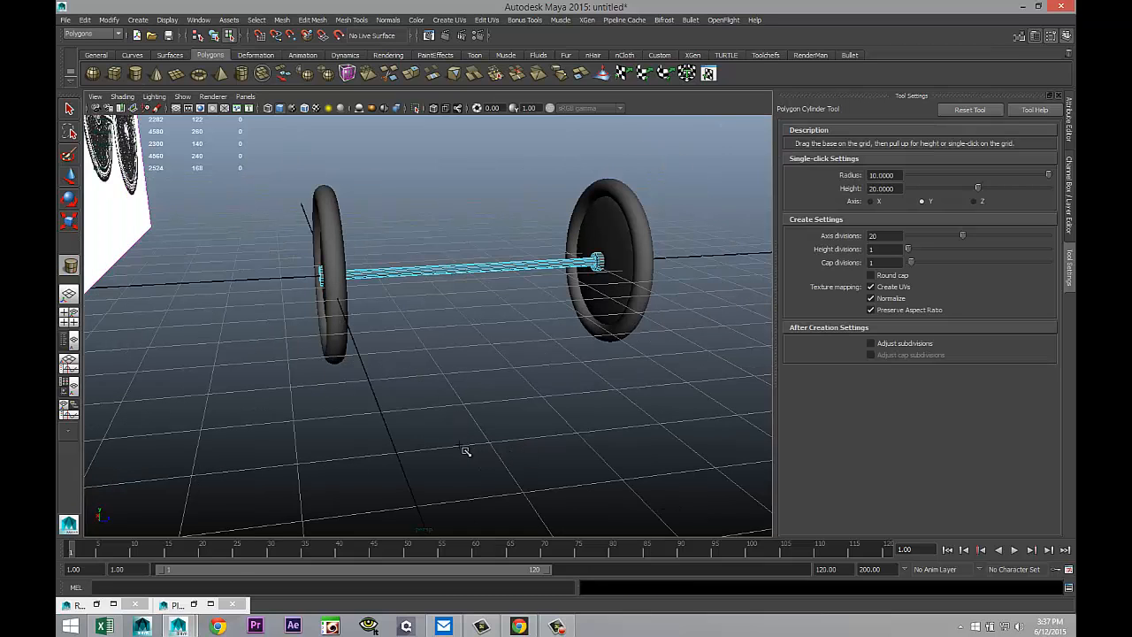
pyautogui.moveTo(460, 446); pyautogui.dragTo(581, 420)
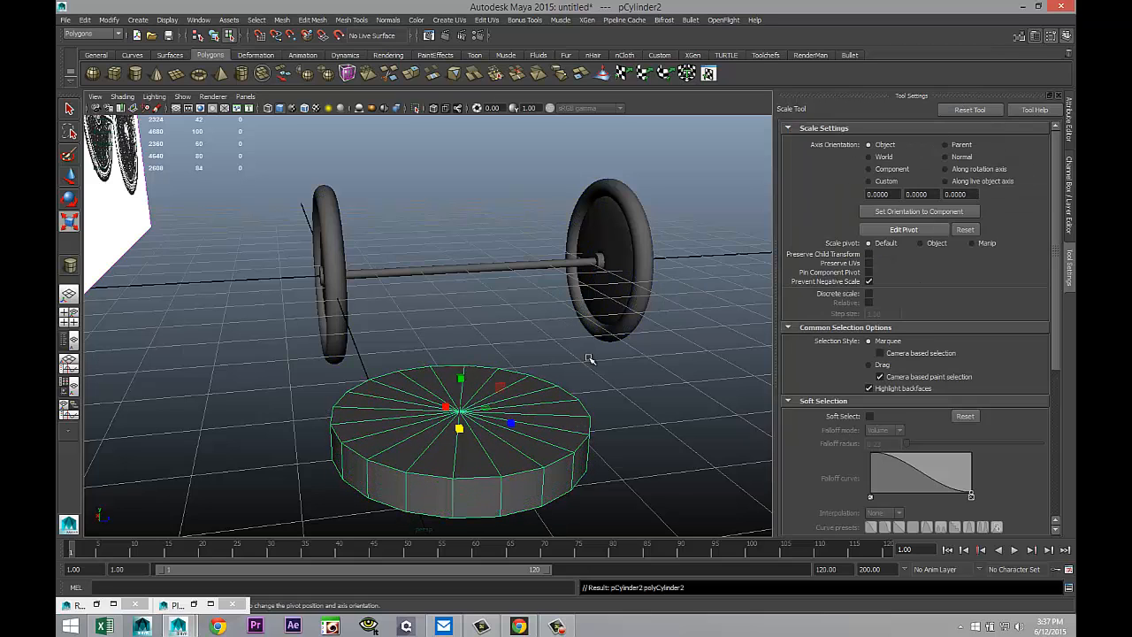
pyautogui.hotkey('ctrl', 'a')
pyautogui.click(943, 133)
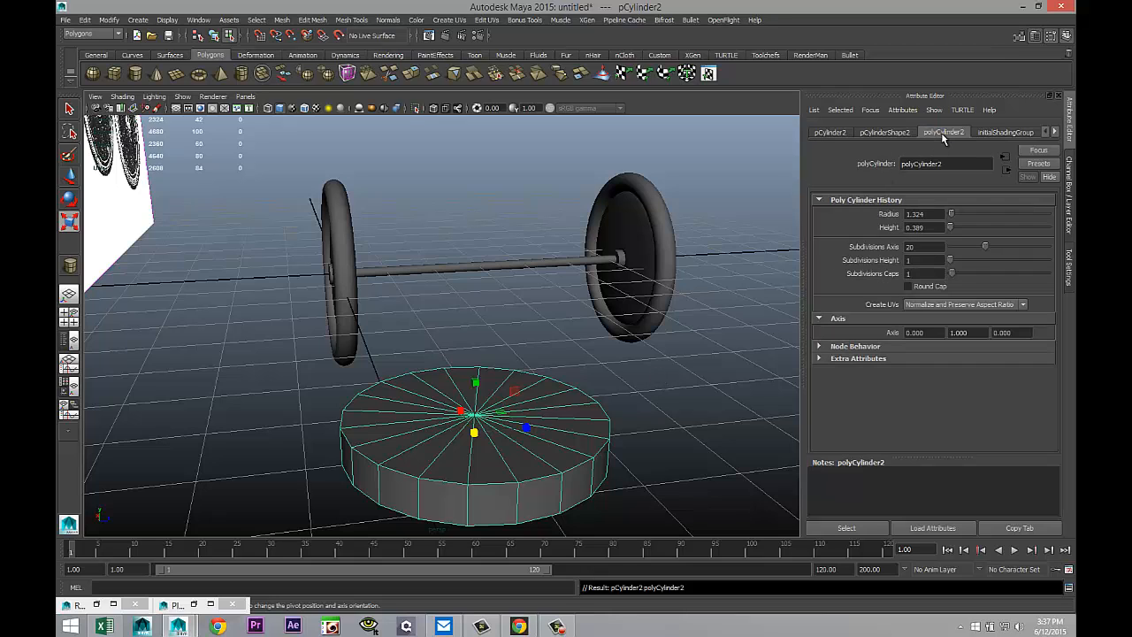
pyautogui.doubleClick(936, 248)
pyautogui.write('5')
pyautogui.click(930, 259)
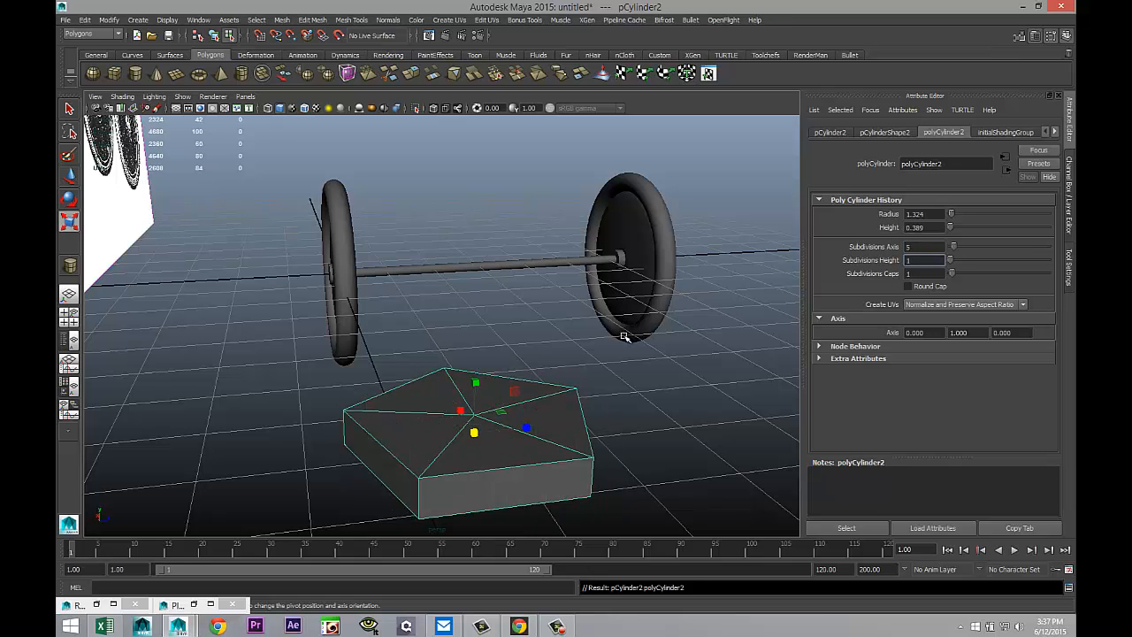
# Rotate the five-sided cylinder upright, with an X rotation of -90
pyautogui.click(677, 422)
pyautogui.moveTo(569, 426); pyautogui.dragTo(574, 347, button='right')
pyautogui.press('e')
pyautogui.click(559, 502)
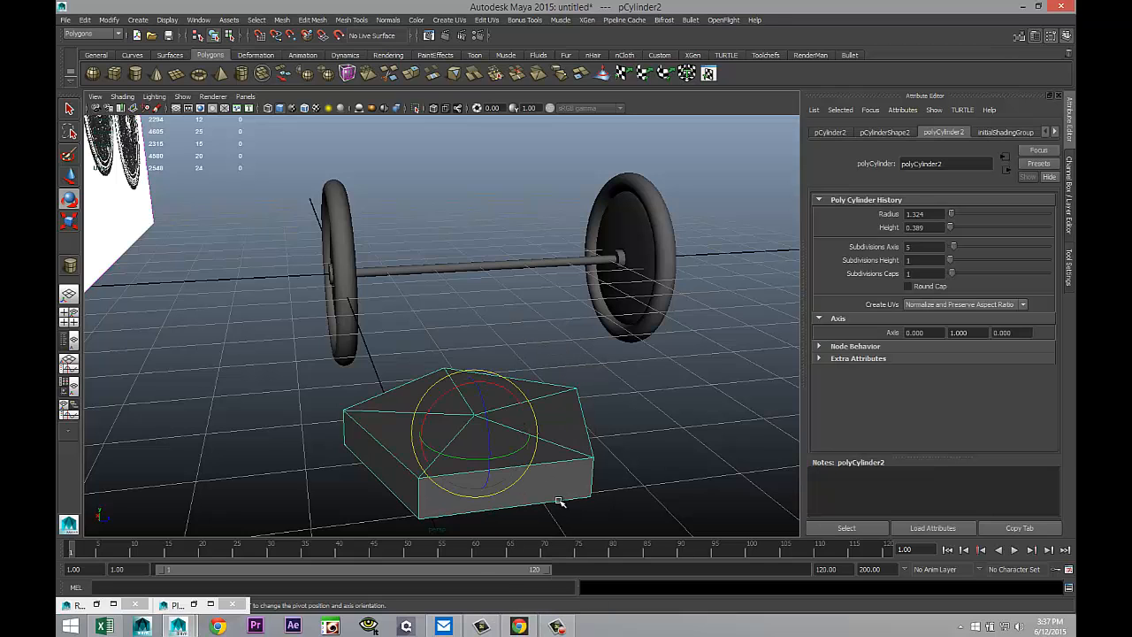
pyautogui.moveTo(456, 391); pyautogui.dragTo(430, 470)
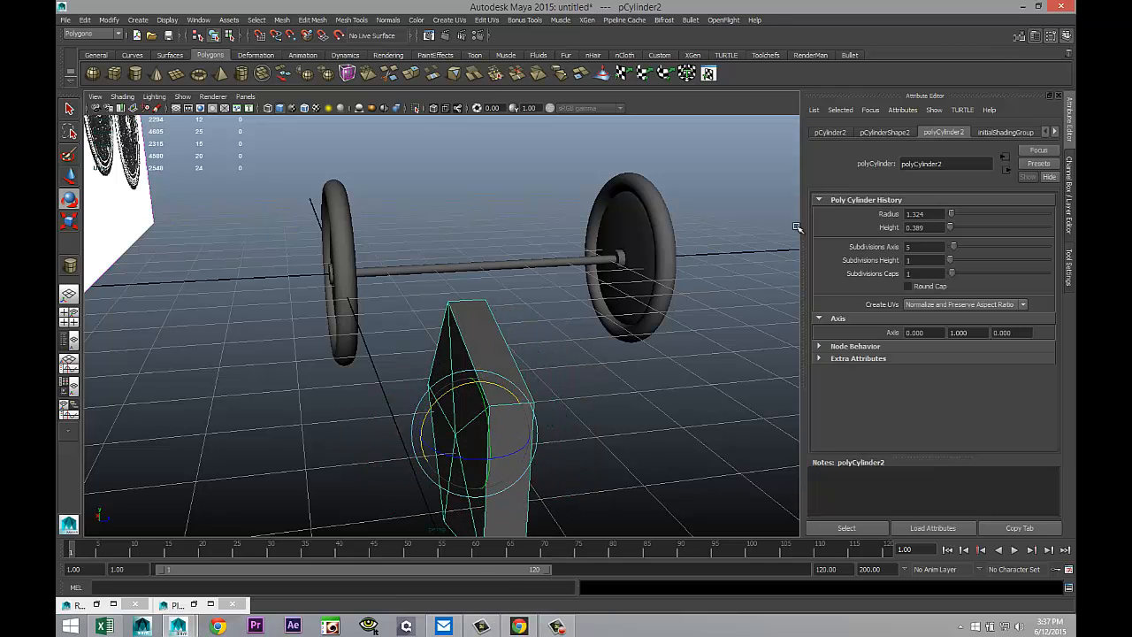
pyautogui.click(829, 132)
pyautogui.click(933, 226)
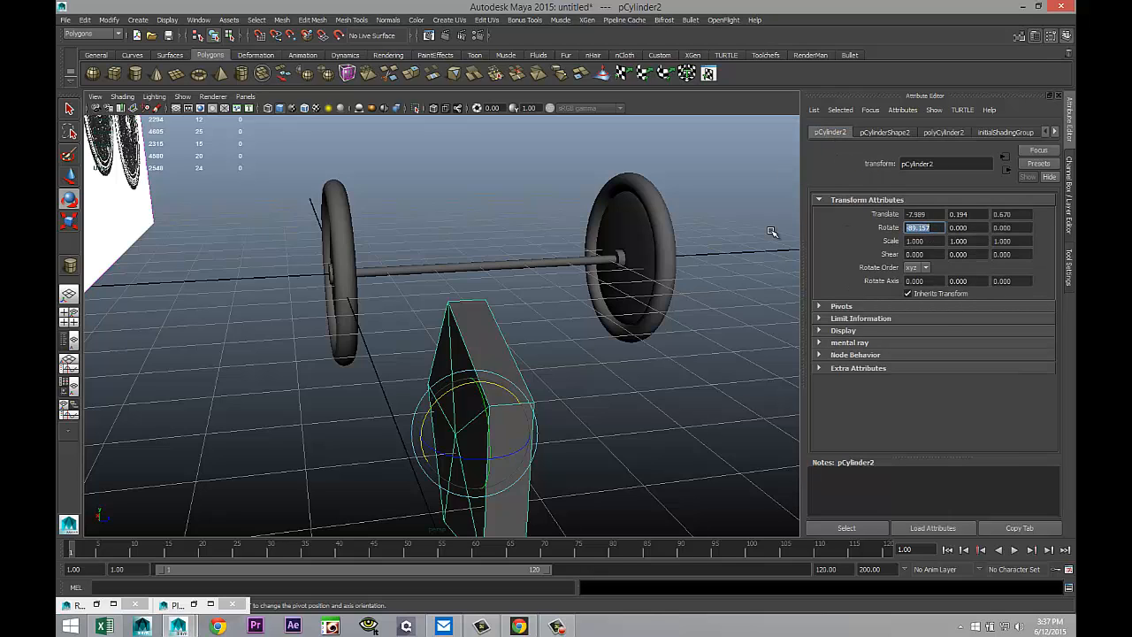
pyautogui.write('-90')
pyautogui.press('Return')
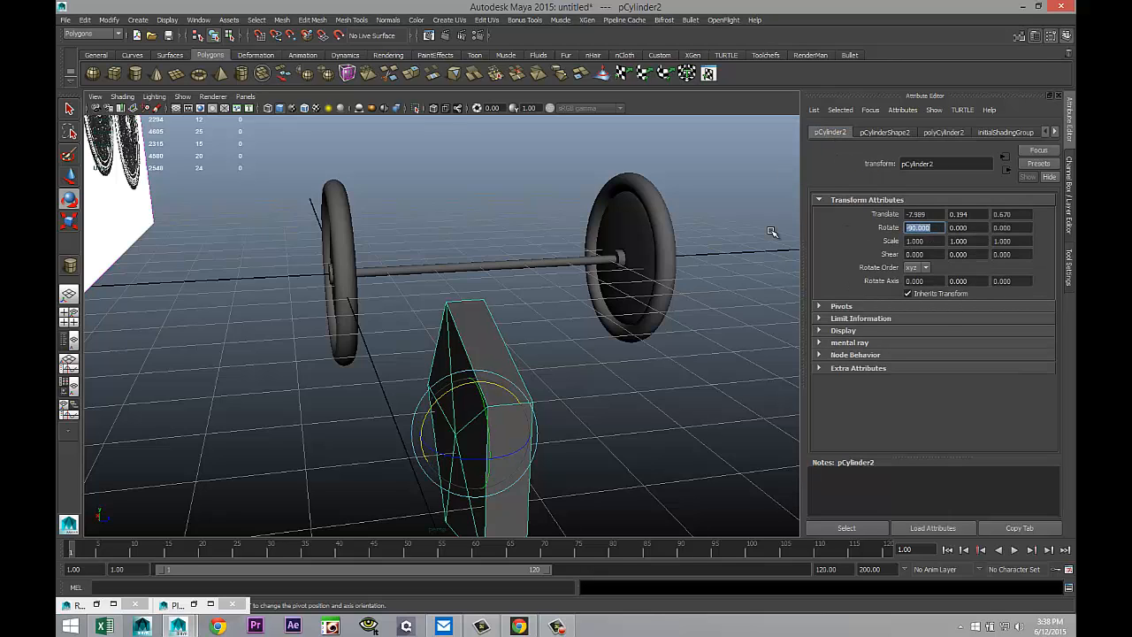
# Place the five-sided cylinder at the origin by setting its X, Y and Z translation to 0
pyautogui.keyDown('alt'); pyautogui.moveTo(773, 236); pyautogui.dragTo(478, 279); pyautogui.keyUp('alt')
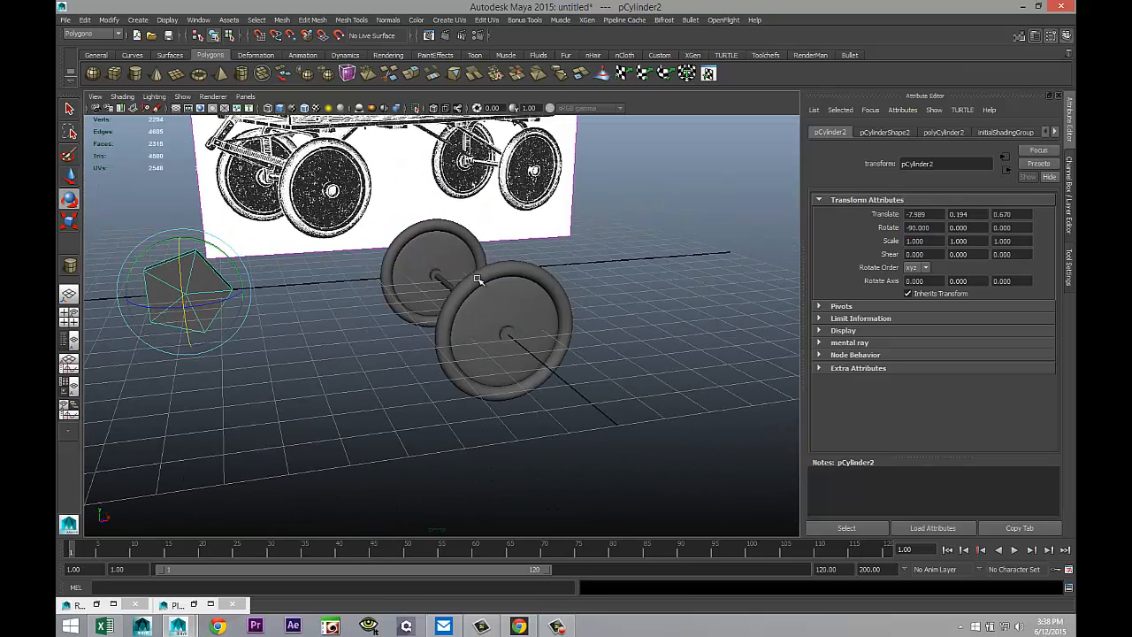
pyautogui.click(920, 214)
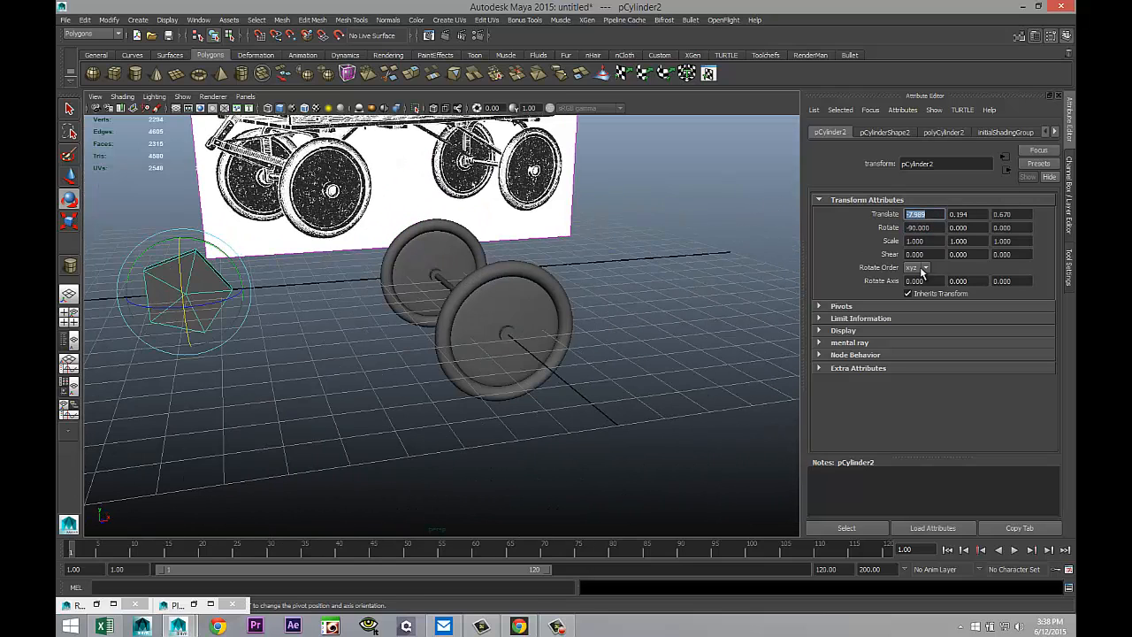
pyautogui.write('0')
pyautogui.press('Tab')
pyautogui.write('0')
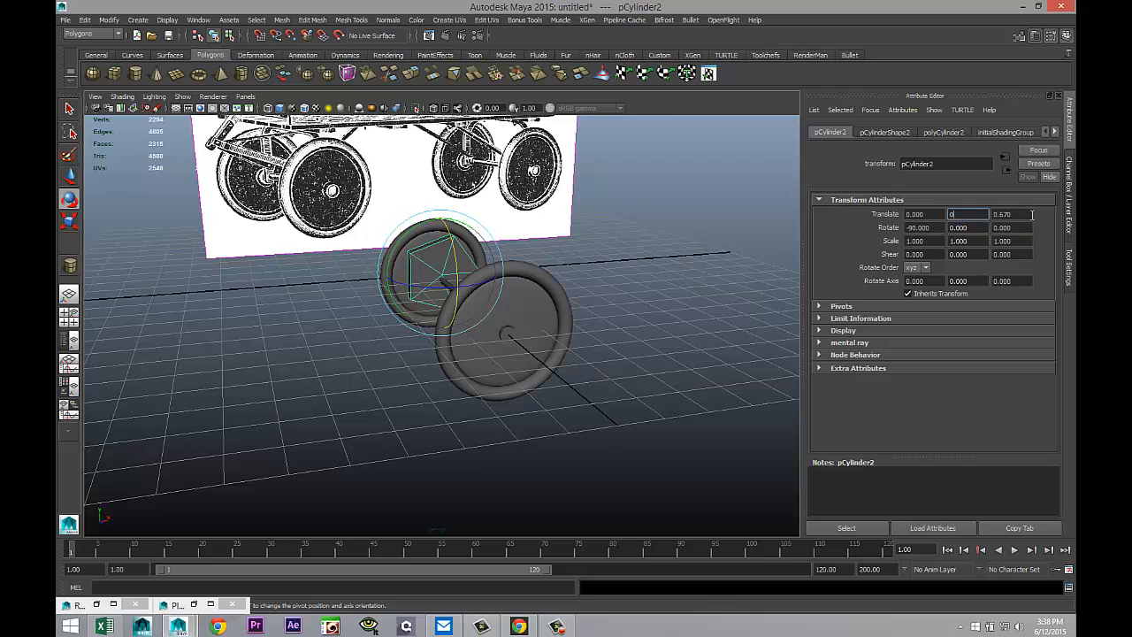
pyautogui.press('Tab')
pyautogui.write('0')
pyautogui.click(970, 214)
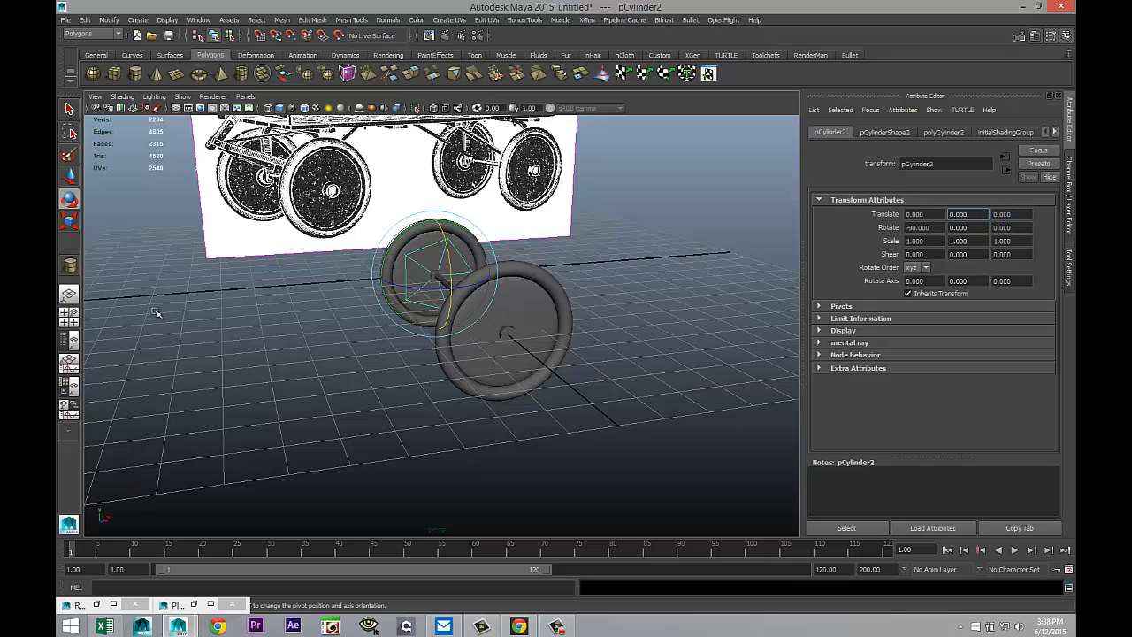
# Scale the five-sided cylinder down uniformly to about 0.4 at the wheel's centre
pyautogui.click(70, 322)
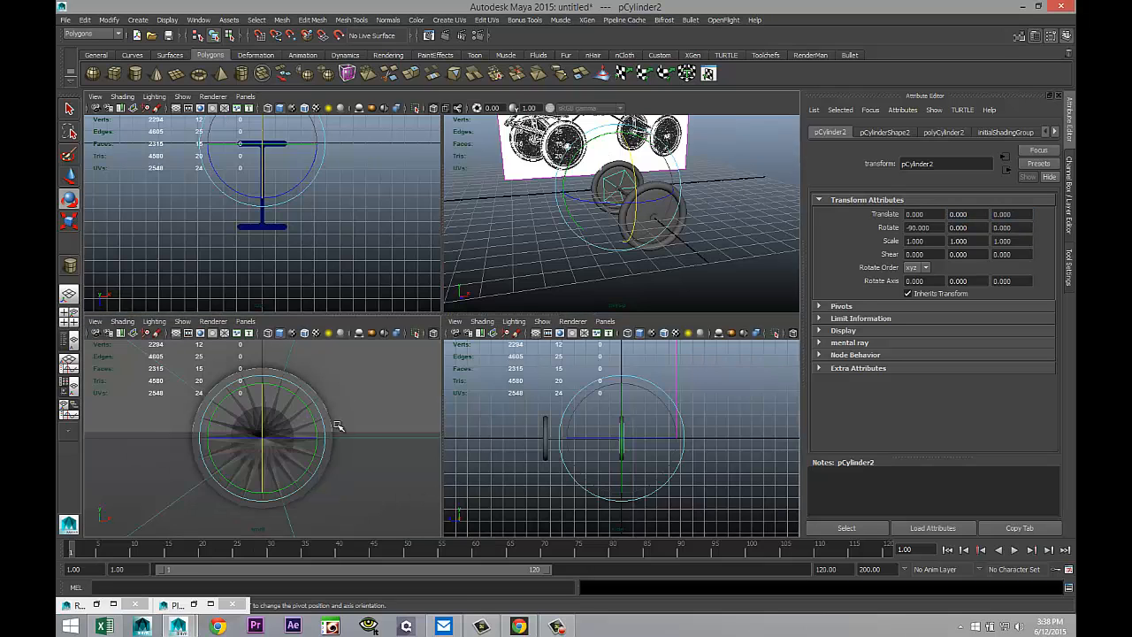
pyautogui.press('space')
pyautogui.press('r')
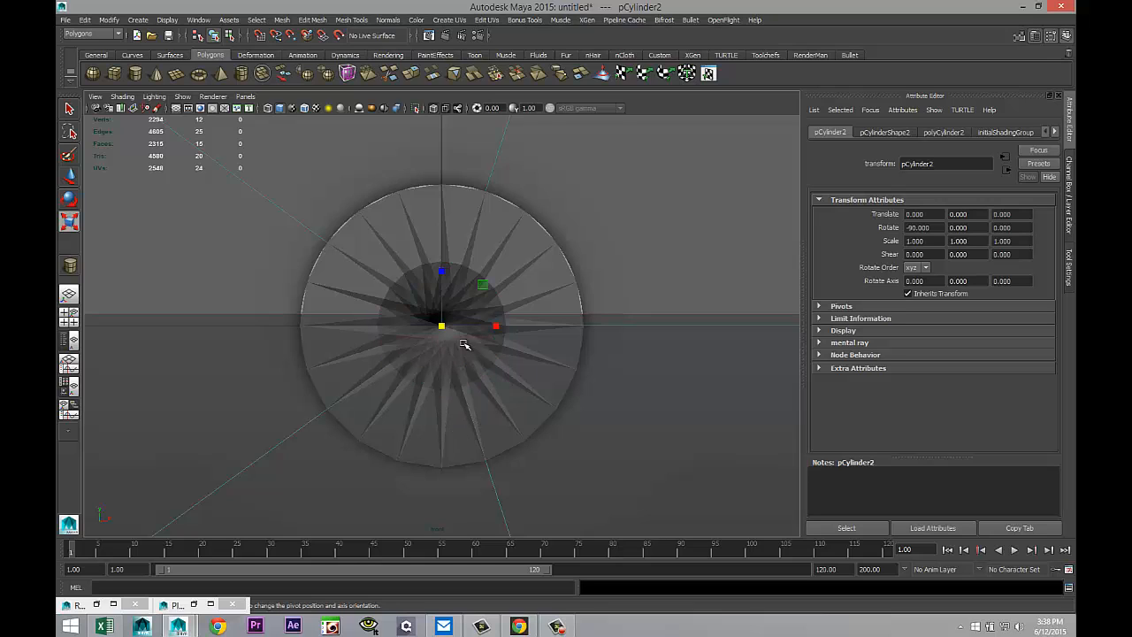
pyautogui.moveTo(444, 327); pyautogui.dragTo(283, 325)
pyautogui.click(69, 316)
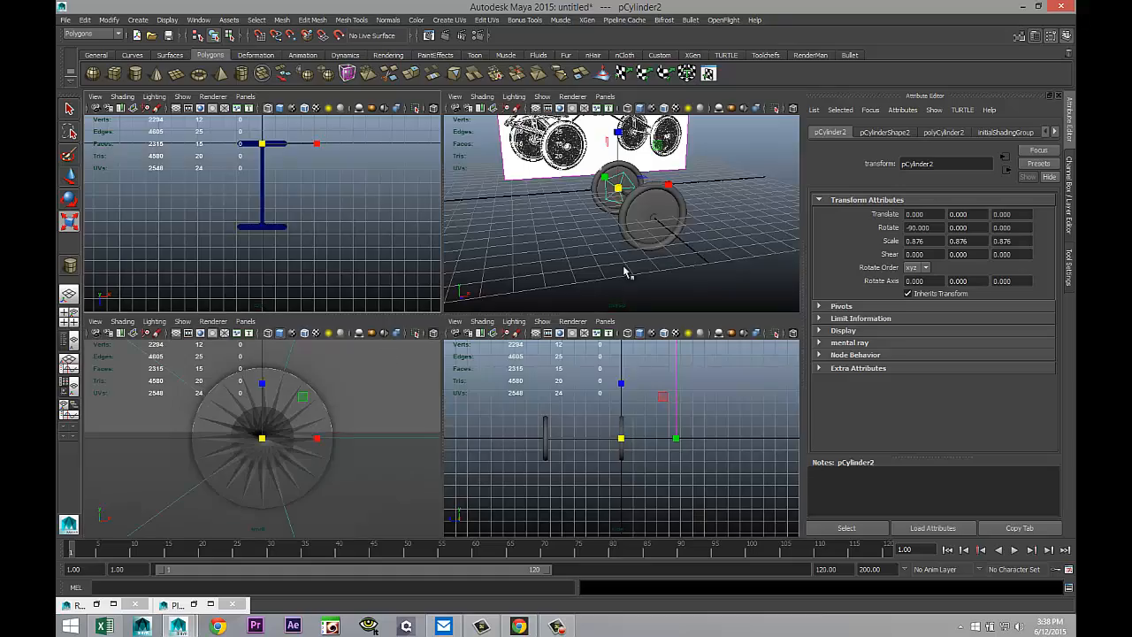
pyautogui.press('space')
pyautogui.keyDown('alt'); pyautogui.moveTo(395, 369); pyautogui.dragTo(301, 424, button='middle'); pyautogui.keyUp('alt')
pyautogui.scroll(6, 557, 399)
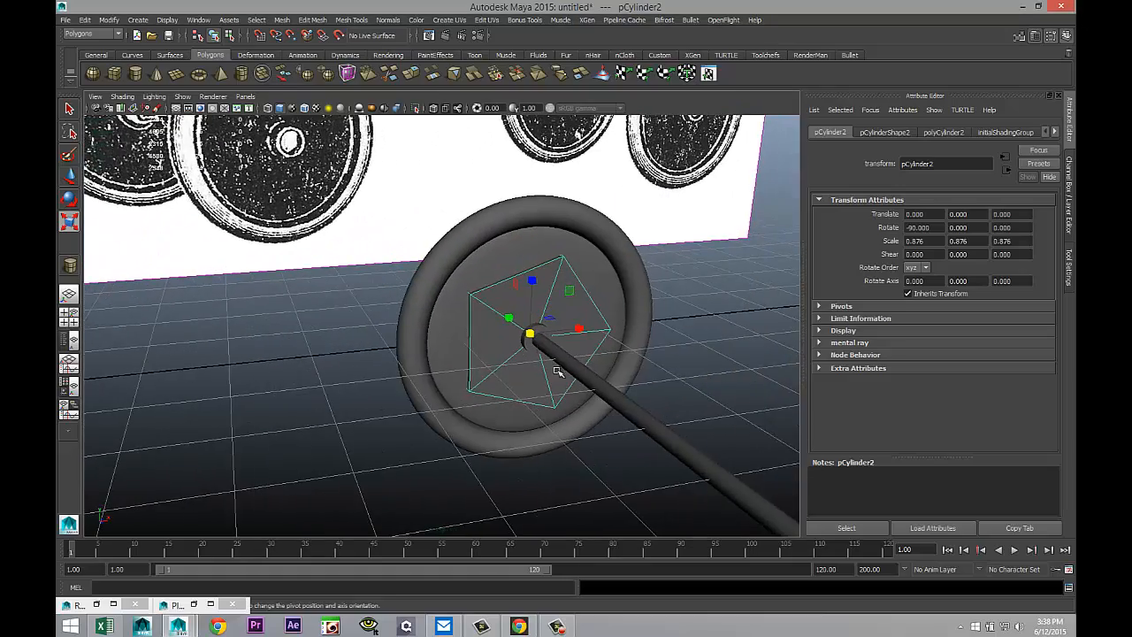
pyautogui.moveTo(529, 333); pyautogui.dragTo(466, 342)
# Move the five-sided cylinder along Z to about -0.107, toward the wheel's outer face
pyautogui.keyDown('alt'); pyautogui.moveTo(355, 388); pyautogui.dragTo(504, 382); pyautogui.keyUp('alt')
pyautogui.press('w')
pyautogui.moveTo(348, 362); pyautogui.dragTo(419, 395)
# Scale the five-sided cylinder down uniformly to about 0.222 so it fits closely around the axle's end cap
pyautogui.press('f')
pyautogui.scroll(-2, 337, 378)
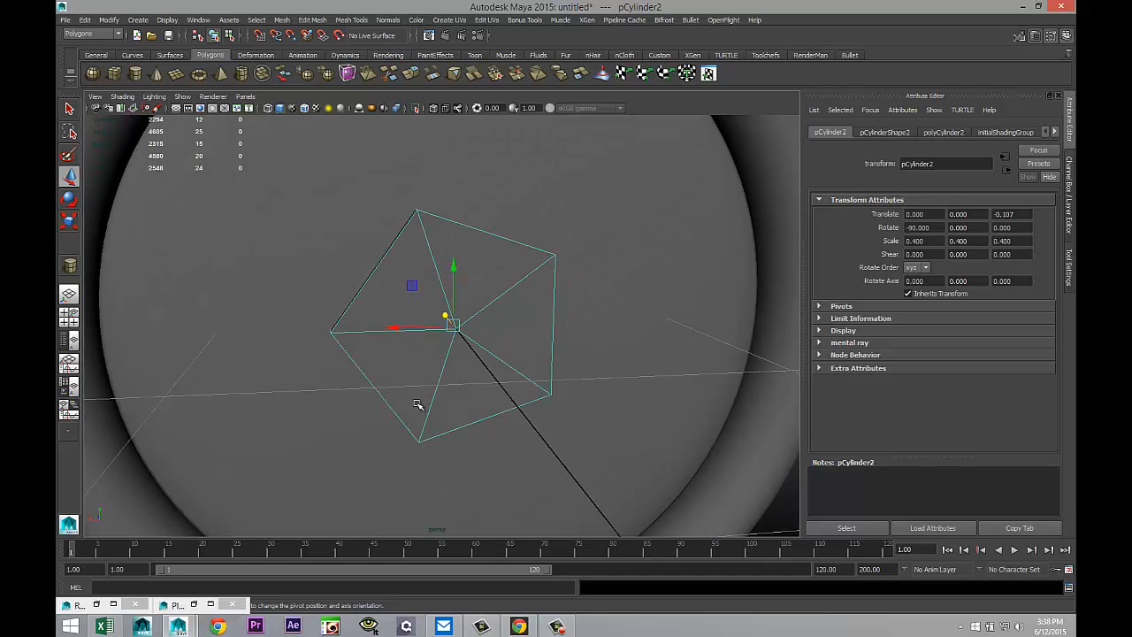
pyautogui.press('r')
pyautogui.moveTo(453, 327); pyautogui.dragTo(378, 337)
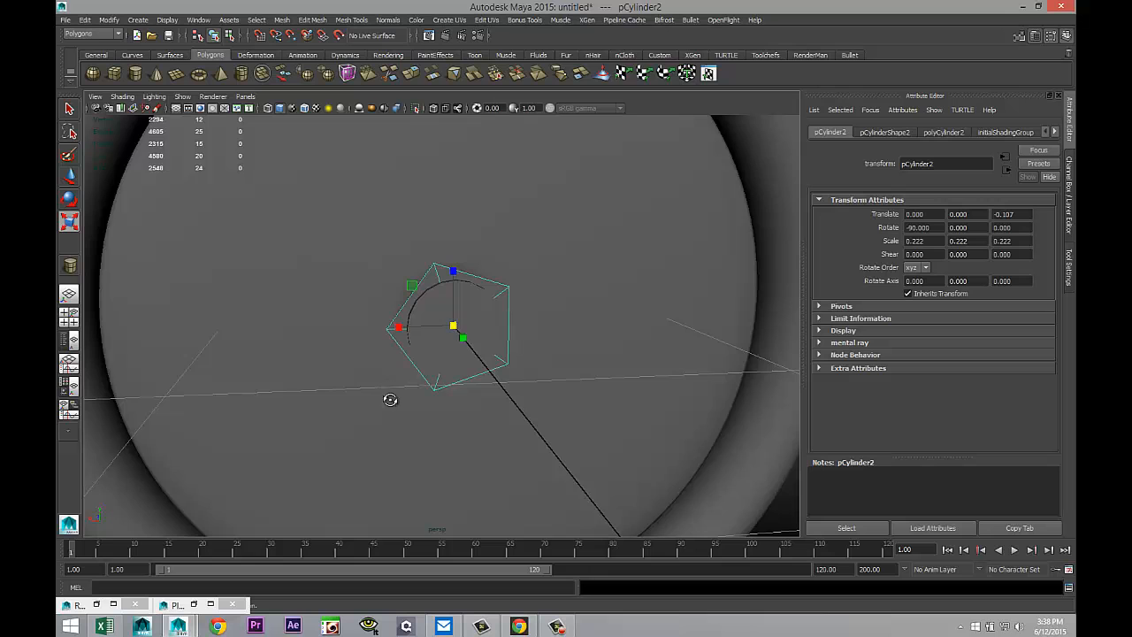
pyautogui.keyDown('alt'); pyautogui.moveTo(392, 397); pyautogui.dragTo(484, 405); pyautogui.keyUp('alt')
pyautogui.scroll(2, 485, 405)
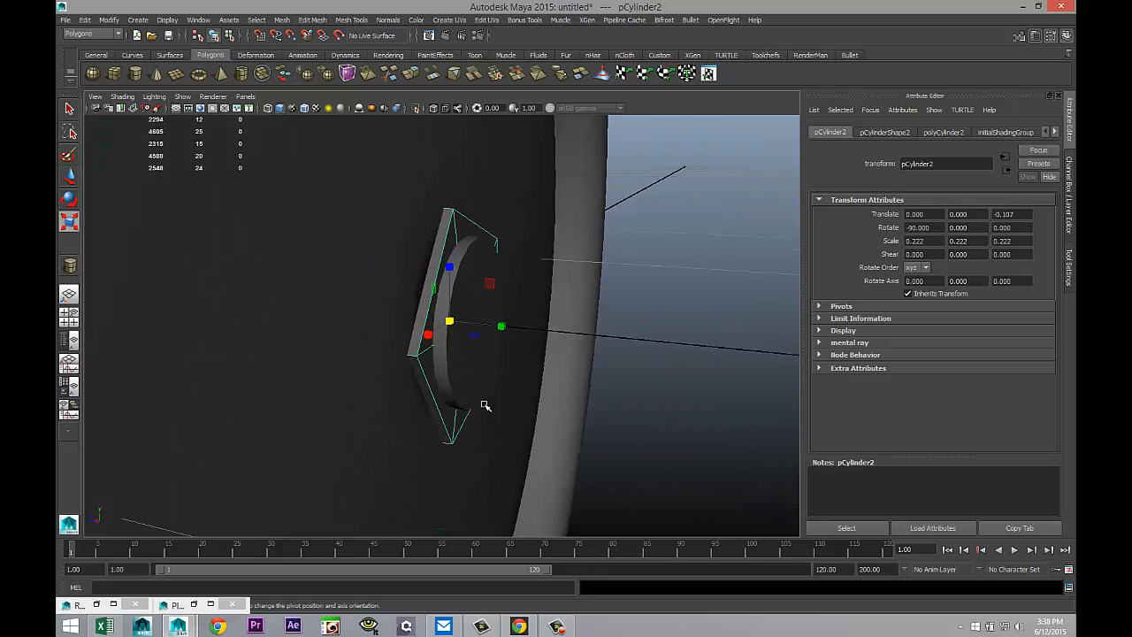
# Move the five-sided cylinder along Z to about -0.121 and scale it uniformly to about 0.27
pyautogui.press('w')
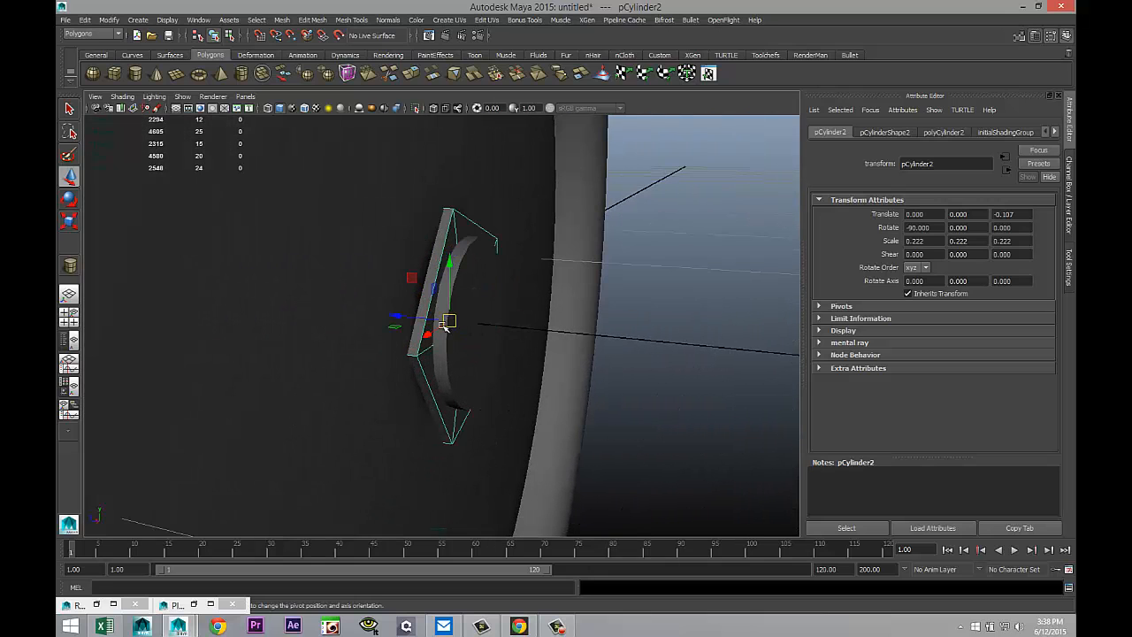
pyautogui.moveTo(397, 315); pyautogui.dragTo(401, 317)
pyautogui.keyDown('alt'); pyautogui.moveTo(533, 396); pyautogui.dragTo(431, 394); pyautogui.keyUp('alt')
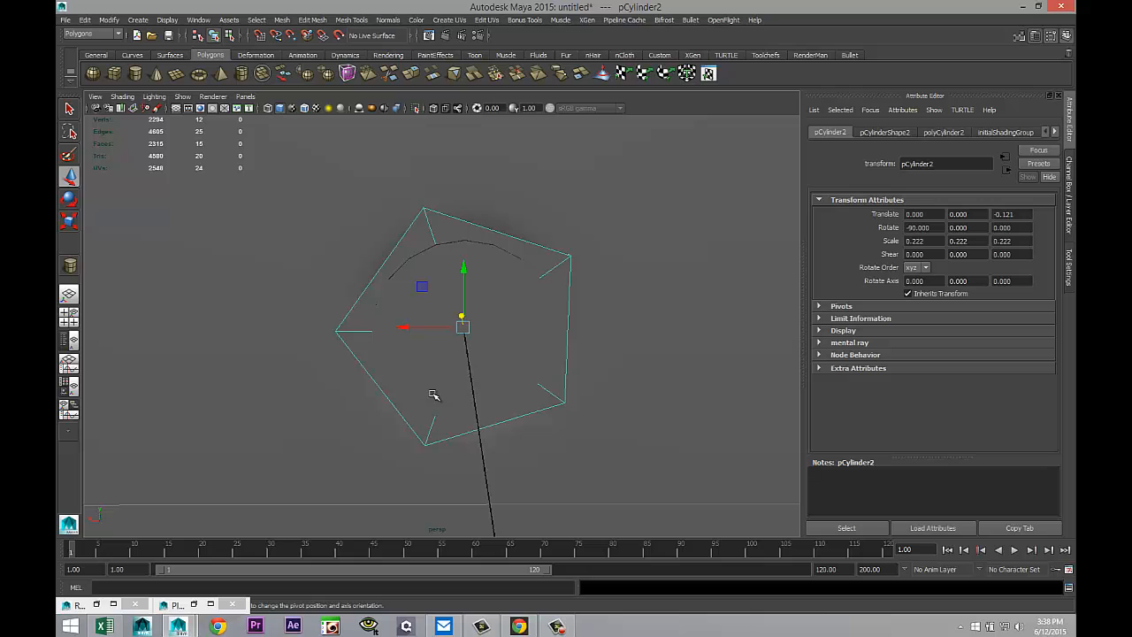
pyautogui.press('r')
pyautogui.moveTo(464, 326); pyautogui.dragTo(505, 341)
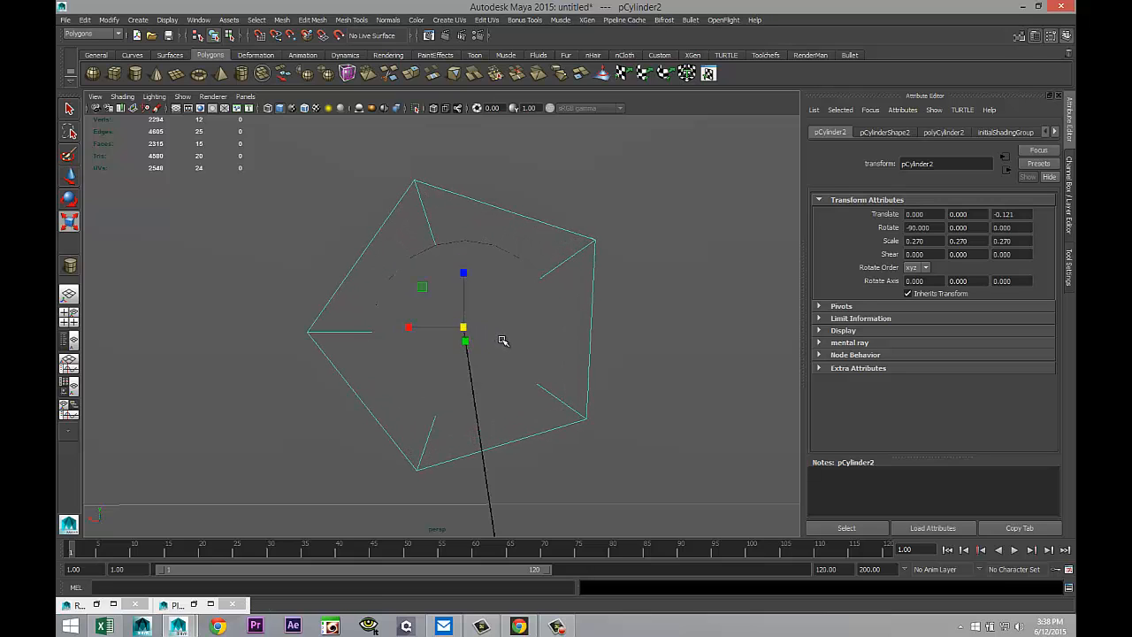
pyautogui.scroll(-5, 496, 341)
pyautogui.keyDown('alt'); pyautogui.moveTo(475, 390); pyautogui.dragTo(558, 412); pyautogui.keyUp('alt')
pyautogui.click(571, 401)
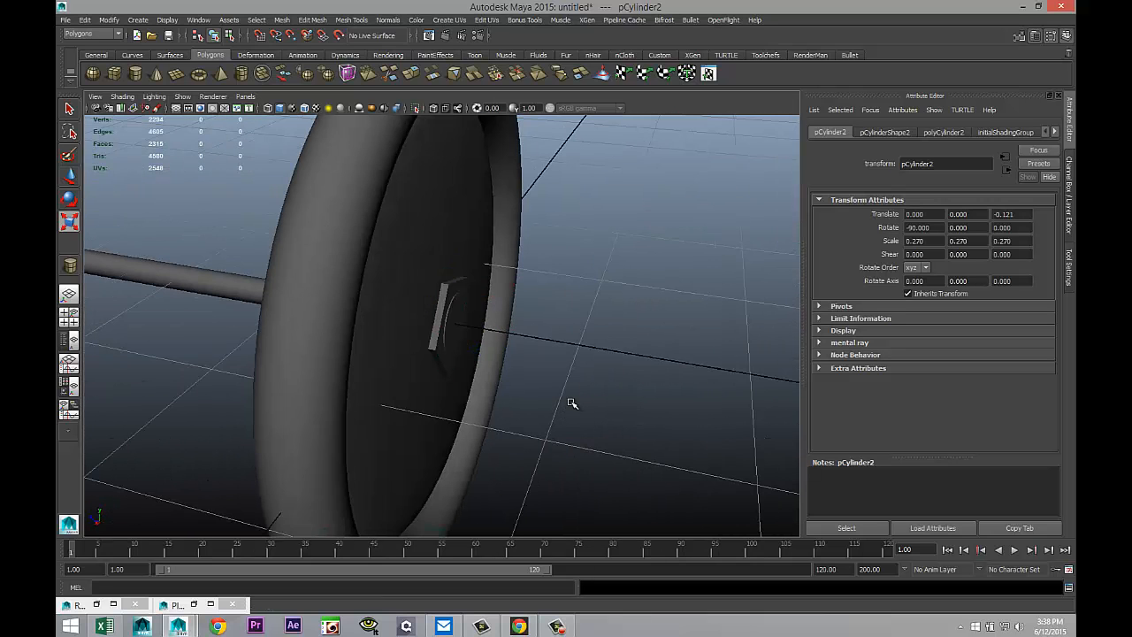
# Duplicate the five-sided cylinder and move the copy along Z to about 6.532, at the opposite wheel's outer face
pyautogui.scroll(4, 531, 394)
pyautogui.click(445, 265)
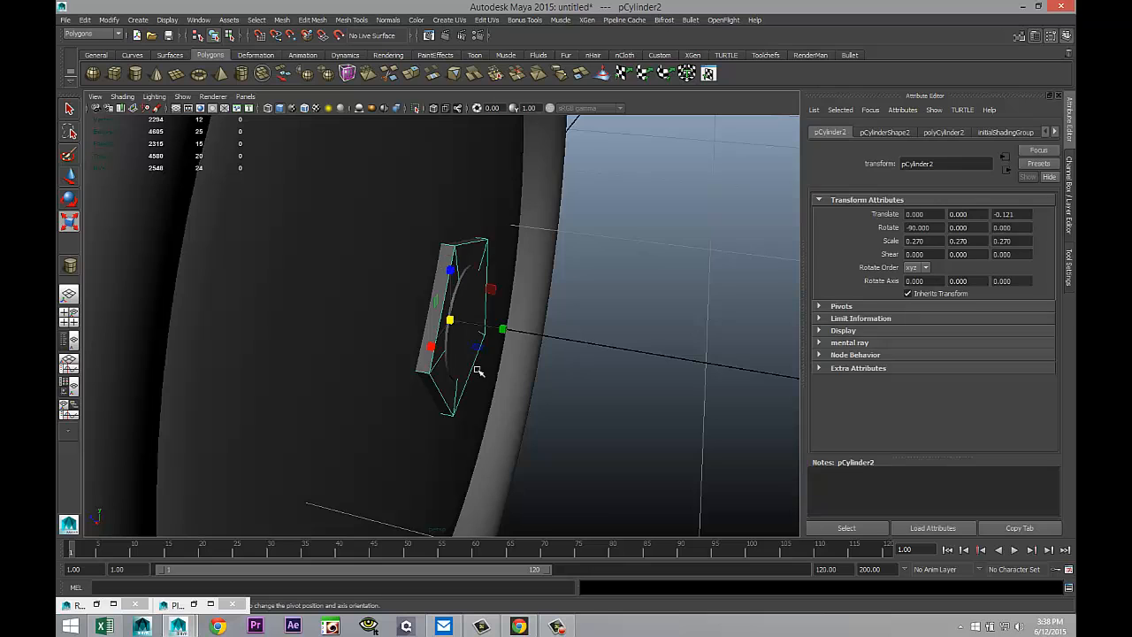
pyautogui.keyDown('alt'); pyautogui.moveTo(446, 265); pyautogui.dragTo(575, 407); pyautogui.keyUp('alt')
pyautogui.hotkey('ctrl', 'd')
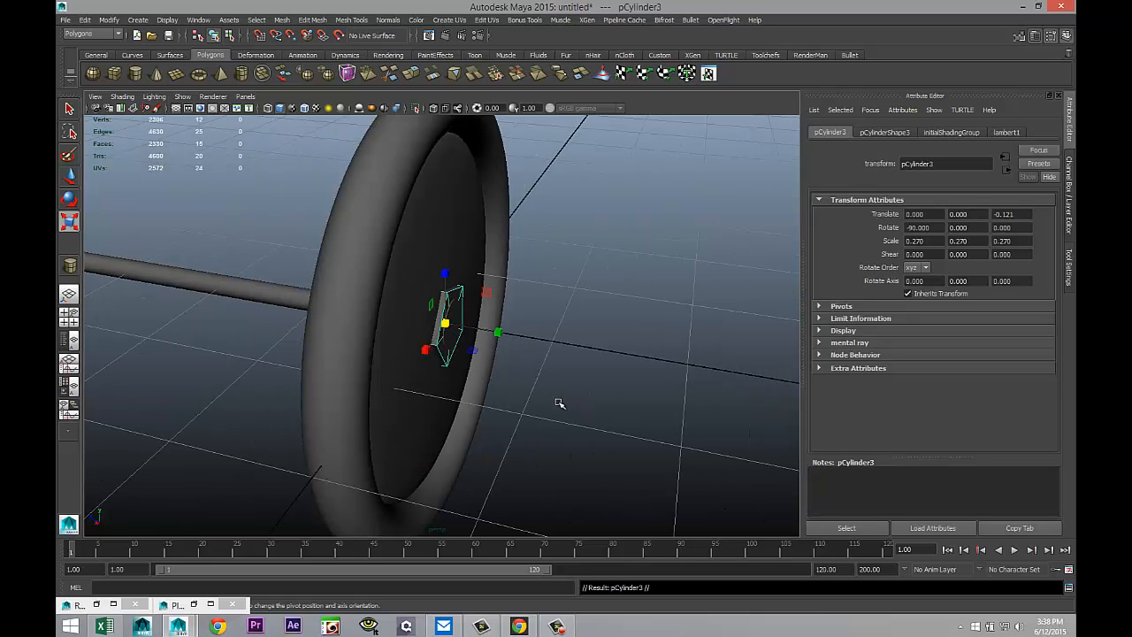
pyautogui.scroll(-5, 531, 403)
pyautogui.press('w')
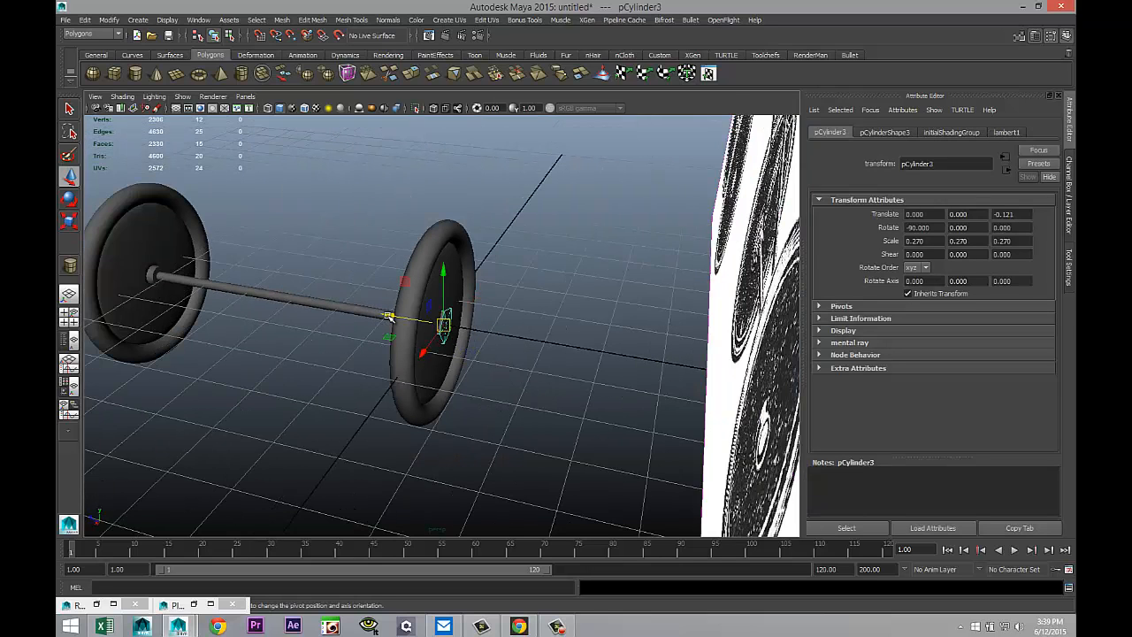
pyautogui.moveTo(389, 315); pyautogui.dragTo(107, 279)
pyautogui.press('f')
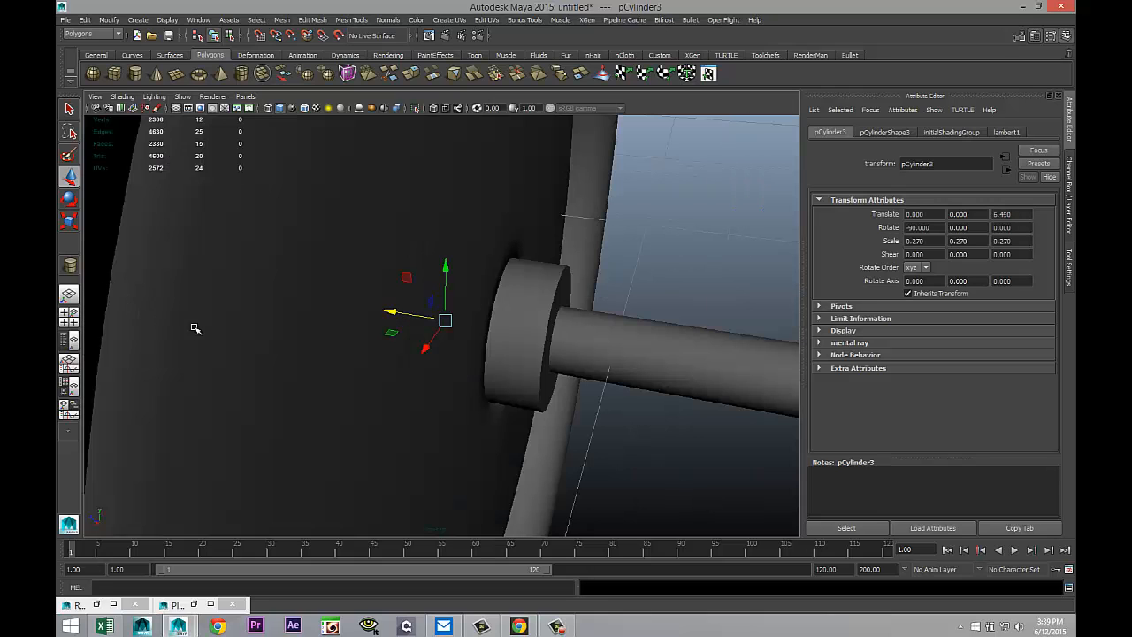
pyautogui.keyDown('alt'); pyautogui.moveTo(195, 329); pyautogui.dragTo(258, 333); pyautogui.keyUp('alt')
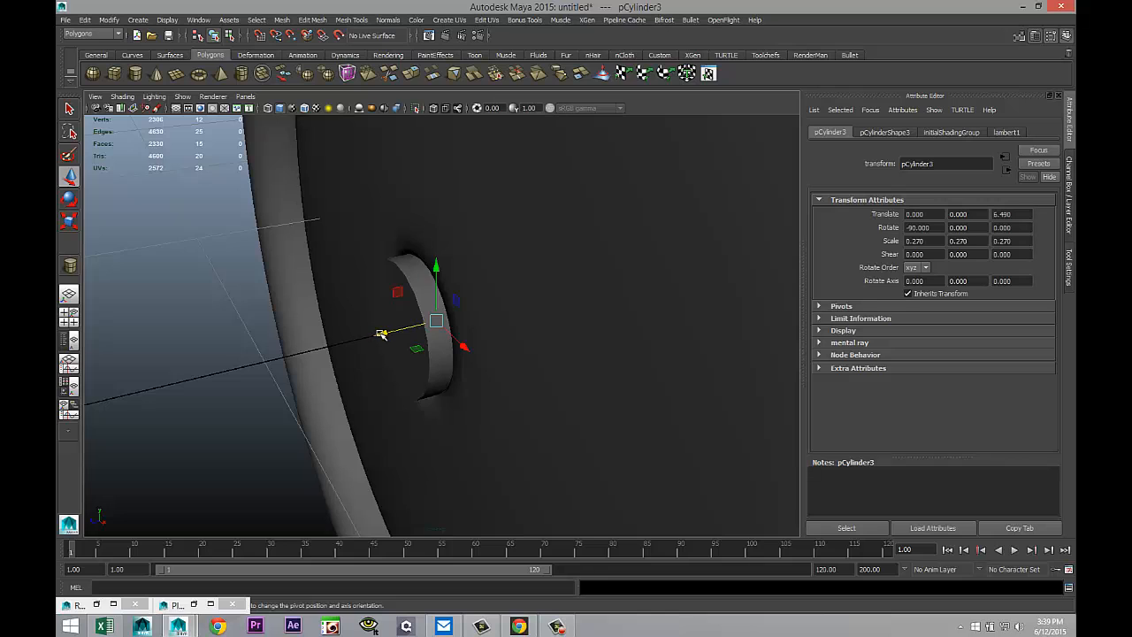
pyautogui.moveTo(380, 334); pyautogui.dragTo(368, 341)
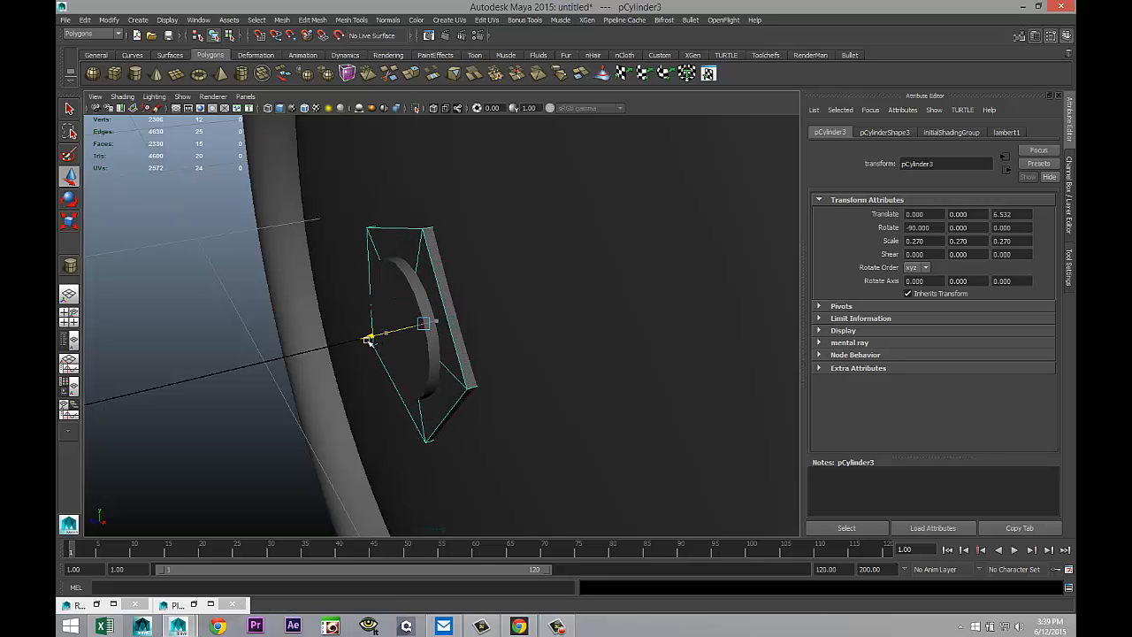
pyautogui.click(212, 419)
# Compare the modelled wheel pair with the wheels and underbody of the wagon on the reference image
pyautogui.keyDown('alt'); pyautogui.moveTo(212, 419); pyautogui.dragTo(466, 409); pyautogui.keyUp('alt')
pyautogui.keyDown('alt'); pyautogui.moveTo(464, 341); pyautogui.dragTo(314, 345); pyautogui.keyUp('alt')
pyautogui.keyDown('alt'); pyautogui.moveTo(314, 346); pyautogui.dragTo(390, 369, button='middle'); pyautogui.keyUp('alt')
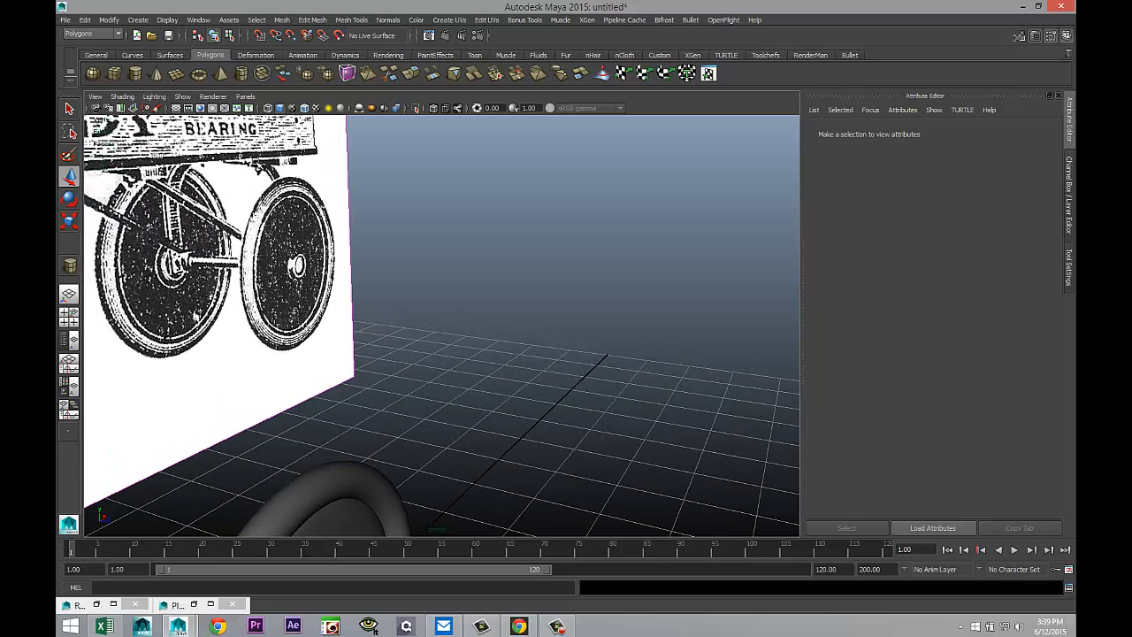
pyautogui.scroll(-3, 381, 347)
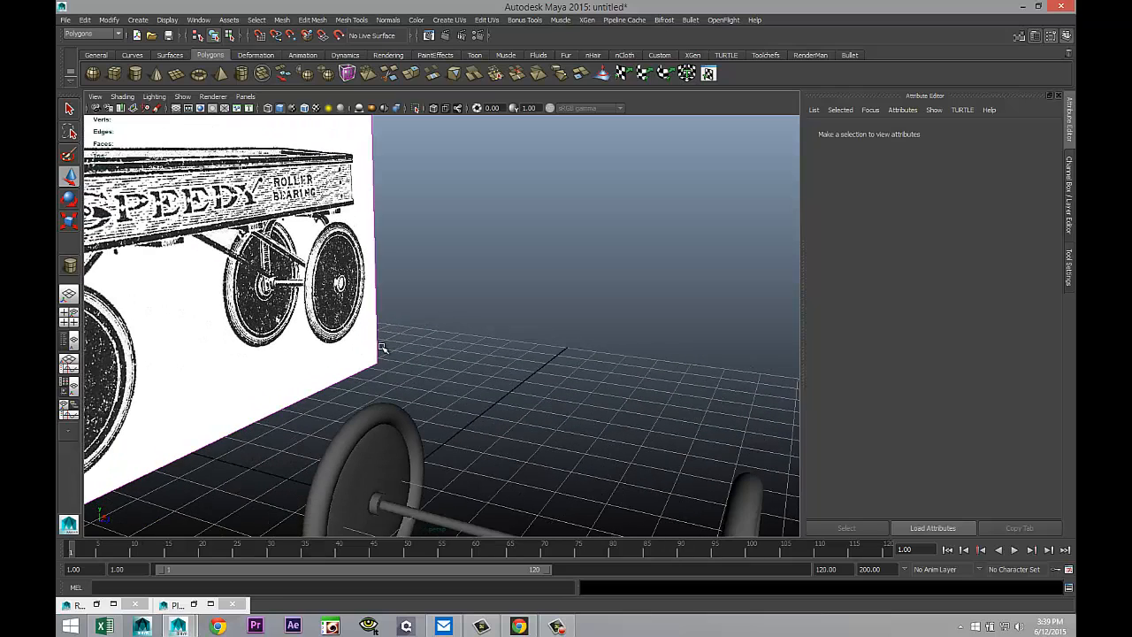
pyautogui.keyDown('alt'); pyautogui.moveTo(419, 398); pyautogui.dragTo(397, 331); pyautogui.keyUp('alt')
pyautogui.keyDown('alt'); pyautogui.moveTo(397, 330); pyautogui.dragTo(334, 283, button='middle'); pyautogui.keyUp('alt')
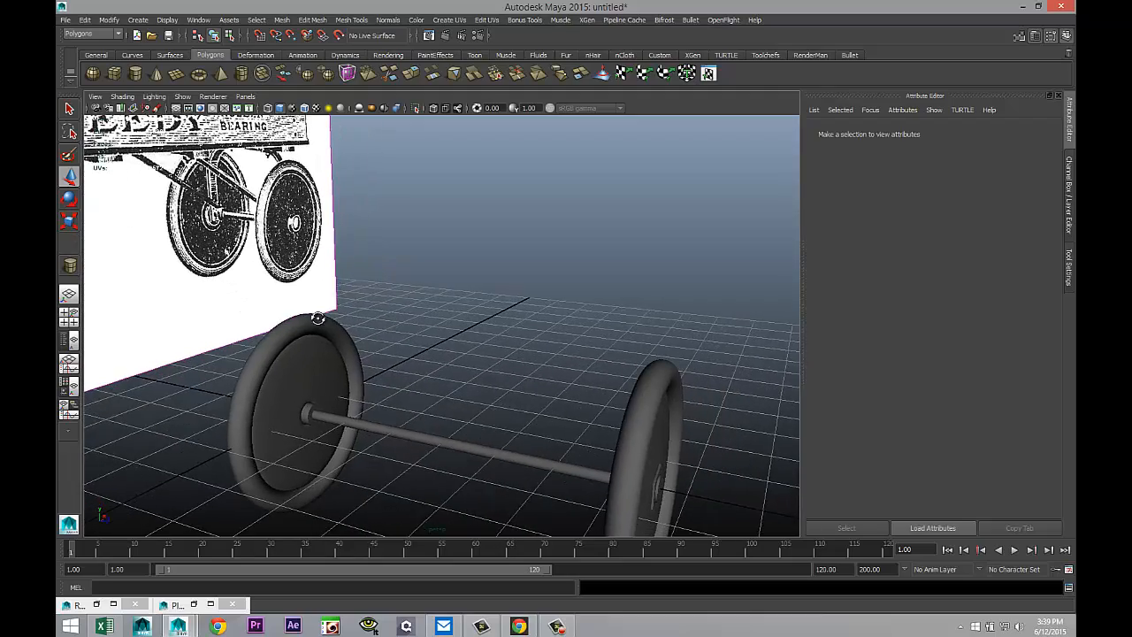
pyautogui.keyDown('alt'); pyautogui.moveTo(317, 317); pyautogui.dragTo(352, 314); pyautogui.keyUp('alt')
pyautogui.keyDown('alt'); pyautogui.moveTo(360, 326); pyautogui.dragTo(415, 230, button='right'); pyautogui.keyUp('alt')
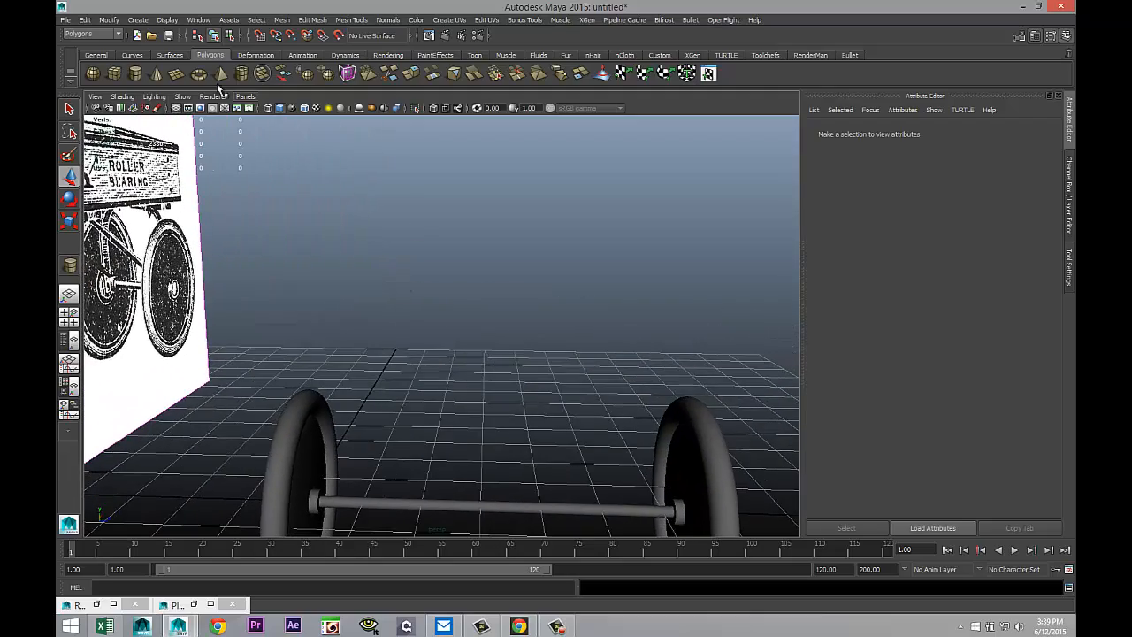
# Create a polygon pipe with a radius of about 11.7 and a height of about 5.8 on the grid near the wheel pair
pyautogui.scroll(-3, 326, 195)
pyautogui.keyDown('alt'); pyautogui.moveTo(463, 306); pyautogui.dragTo(611, 474); pyautogui.keyUp('alt')
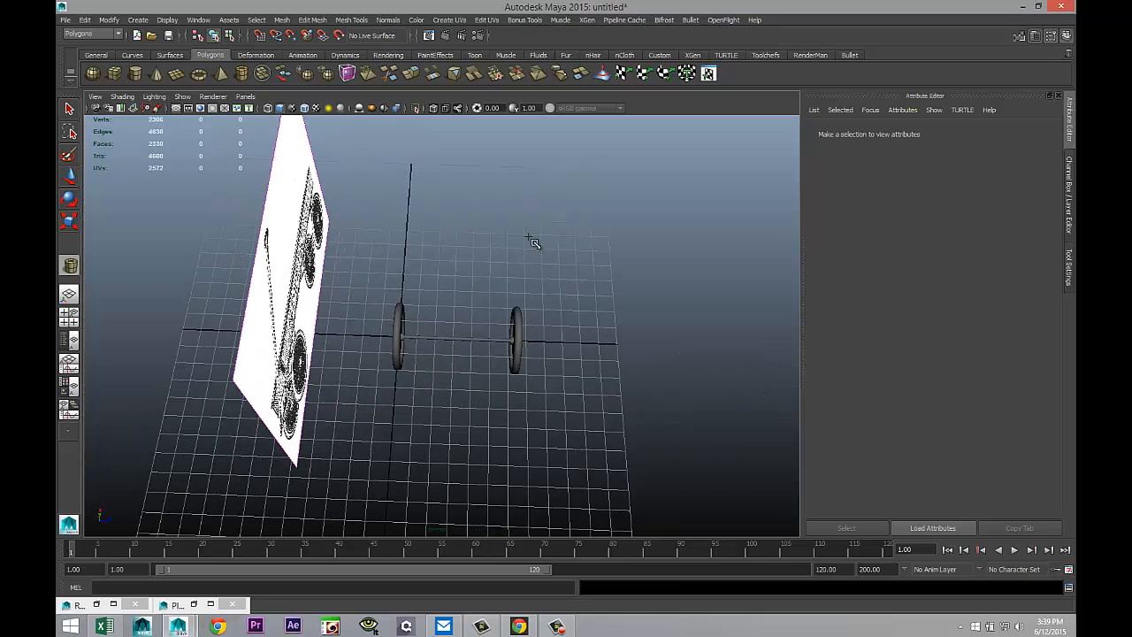
pyautogui.moveTo(530, 240); pyautogui.dragTo(711, 331)
pyautogui.keyDown('alt'); pyautogui.moveTo(714, 419); pyautogui.dragTo(718, 377); pyautogui.keyUp('alt')
pyautogui.keyDown('alt'); pyautogui.moveTo(704, 388); pyautogui.dragTo(657, 427, button='middle'); pyautogui.keyUp('alt')
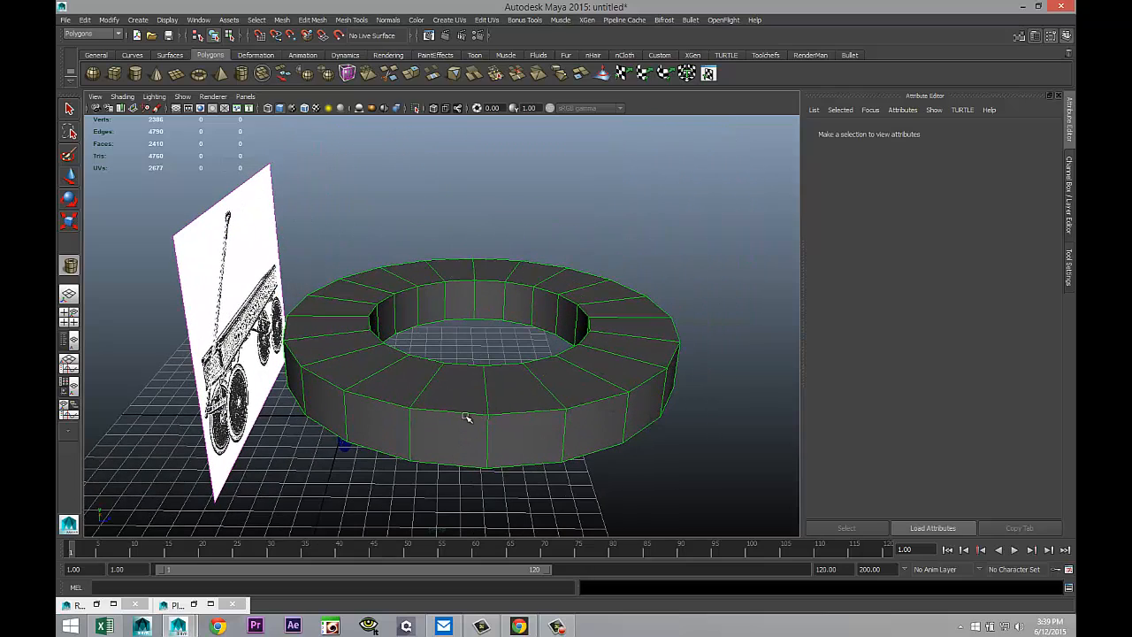
# Scale the pipe down uniformly to about 0.082
pyautogui.press('w')
pyautogui.moveTo(480, 344); pyautogui.dragTo(231, 318)
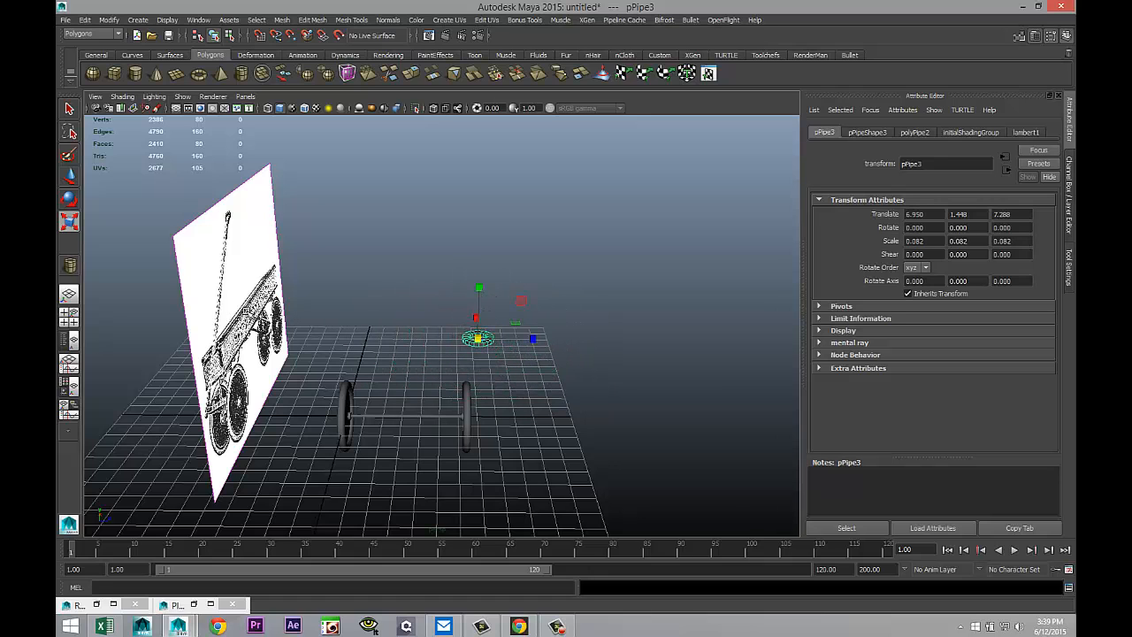
pyautogui.press('f')
pyautogui.keyDown('alt'); pyautogui.moveTo(425, 361); pyautogui.dragTo(488, 371); pyautogui.keyUp('alt')
# Set the pipe's radius to about 11.189 and its thickness to 0.25 to make a thin-walled ring
pyautogui.click(915, 133)
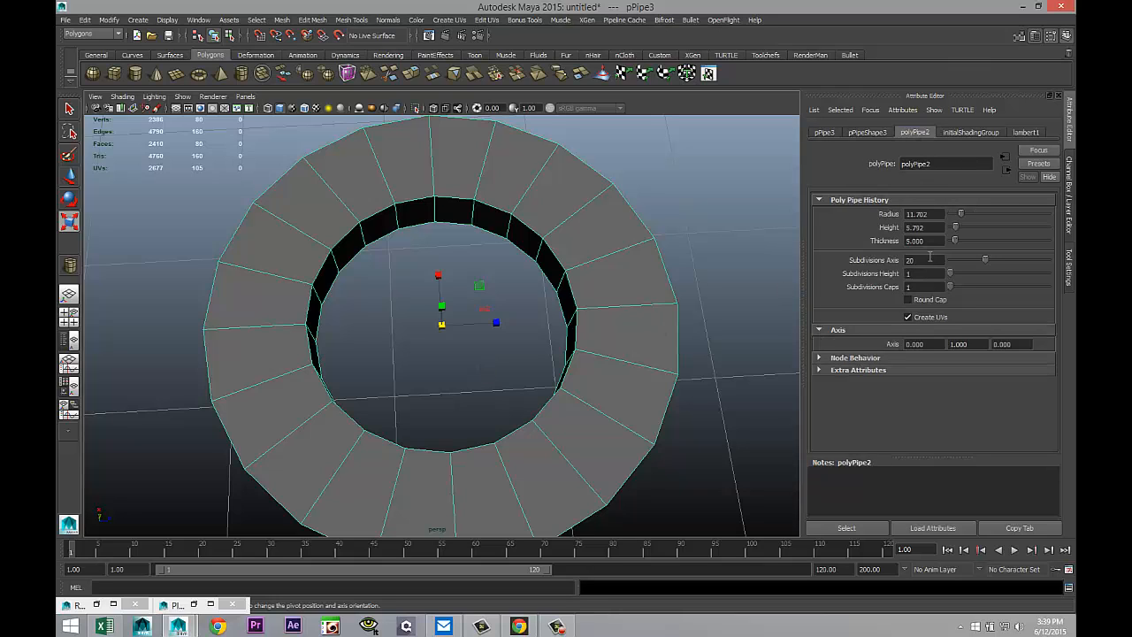
pyautogui.moveTo(964, 217); pyautogui.dragTo(942, 254)
pyautogui.click(938, 241)
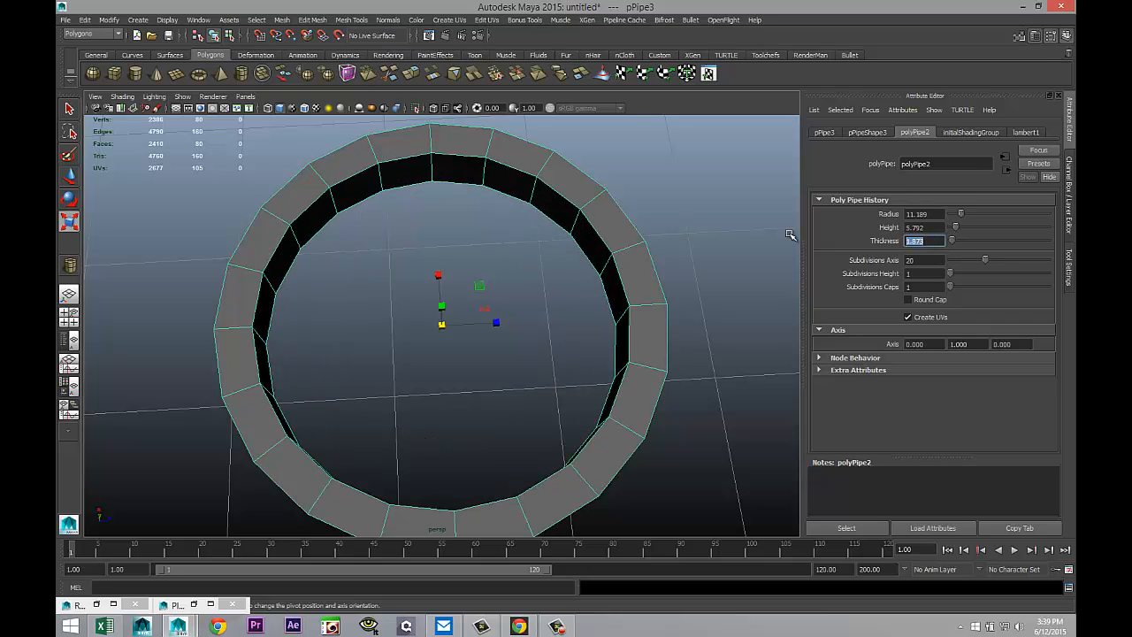
pyautogui.write('1')
pyautogui.press('Return')
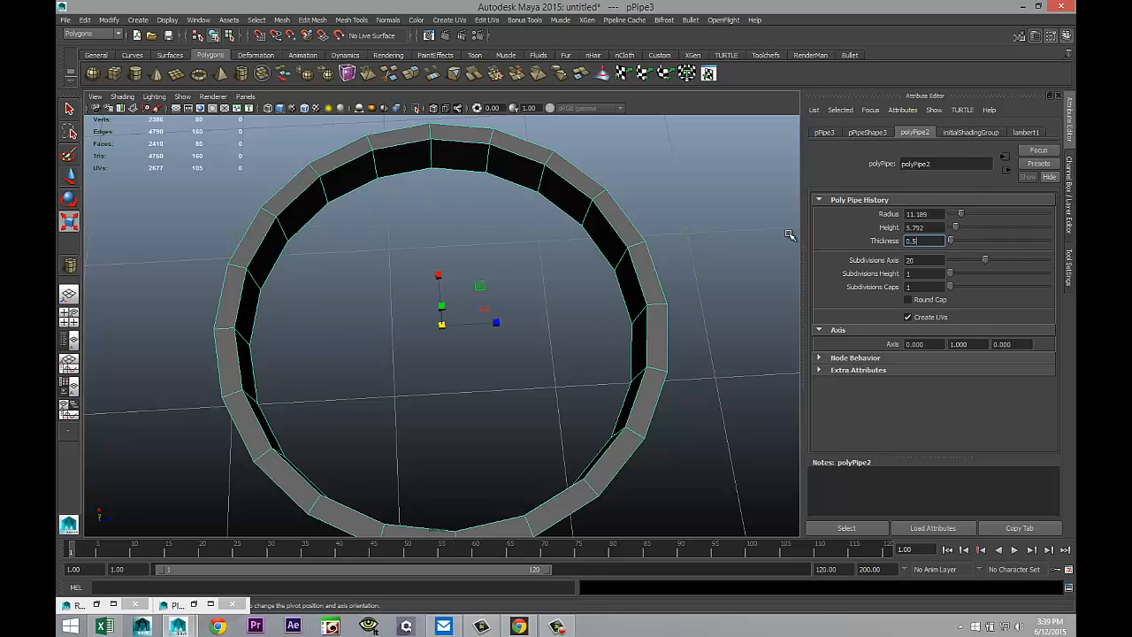
pyautogui.press('Return')
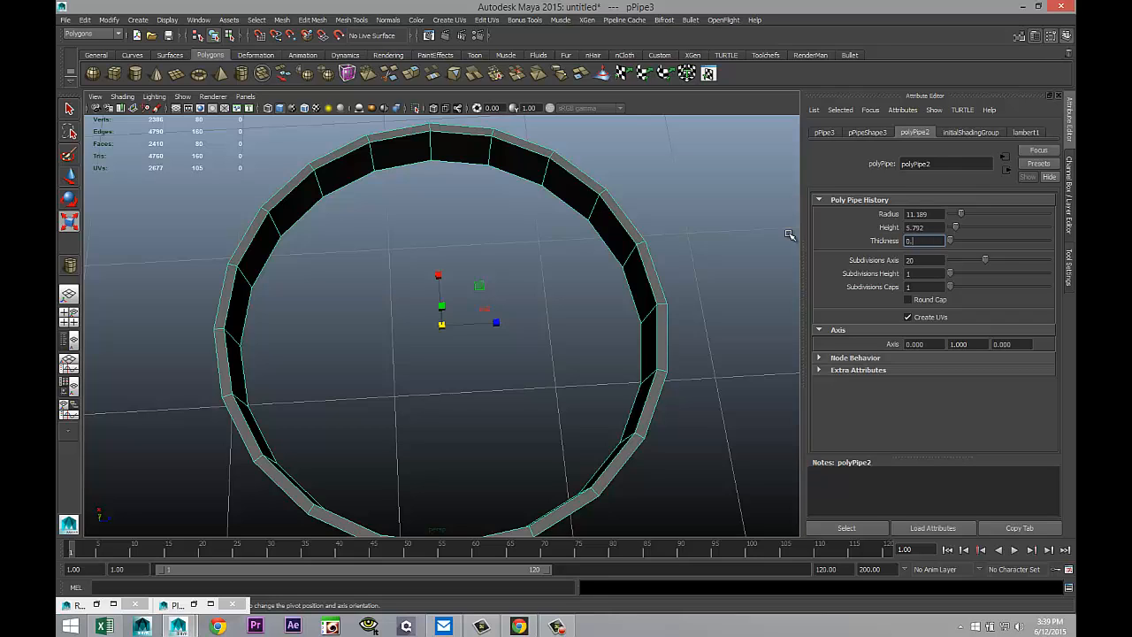
pyautogui.write('0.25')
pyautogui.press('Return')
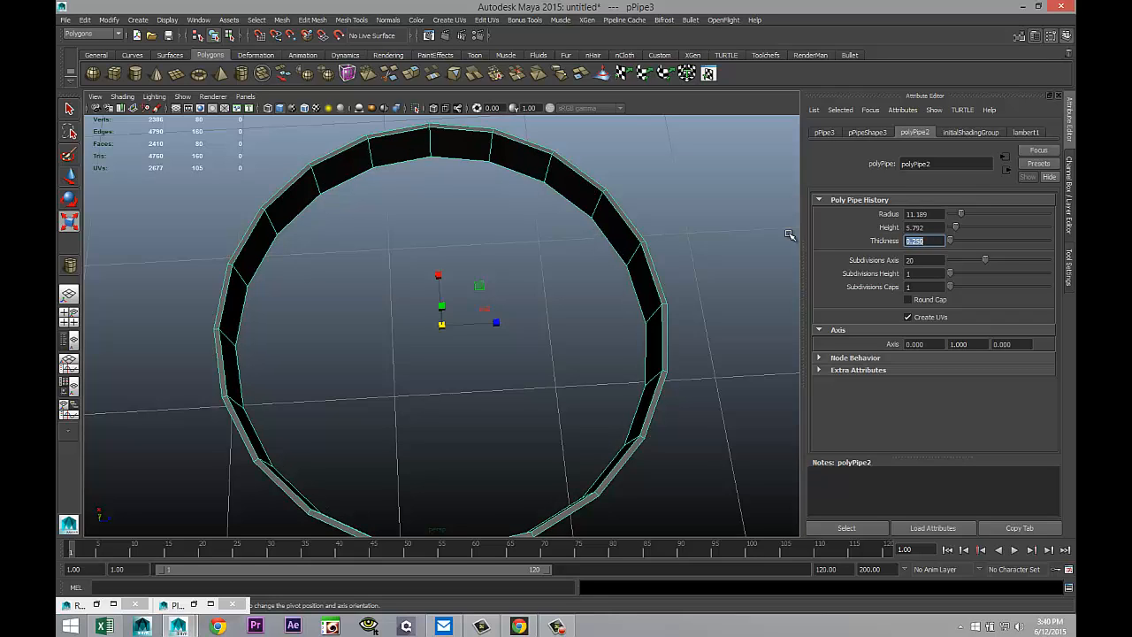
# Set the pipe's axis subdivisions to 40
pyautogui.doubleClick(913, 259)
pyautogui.write('40')
pyautogui.press('Return')
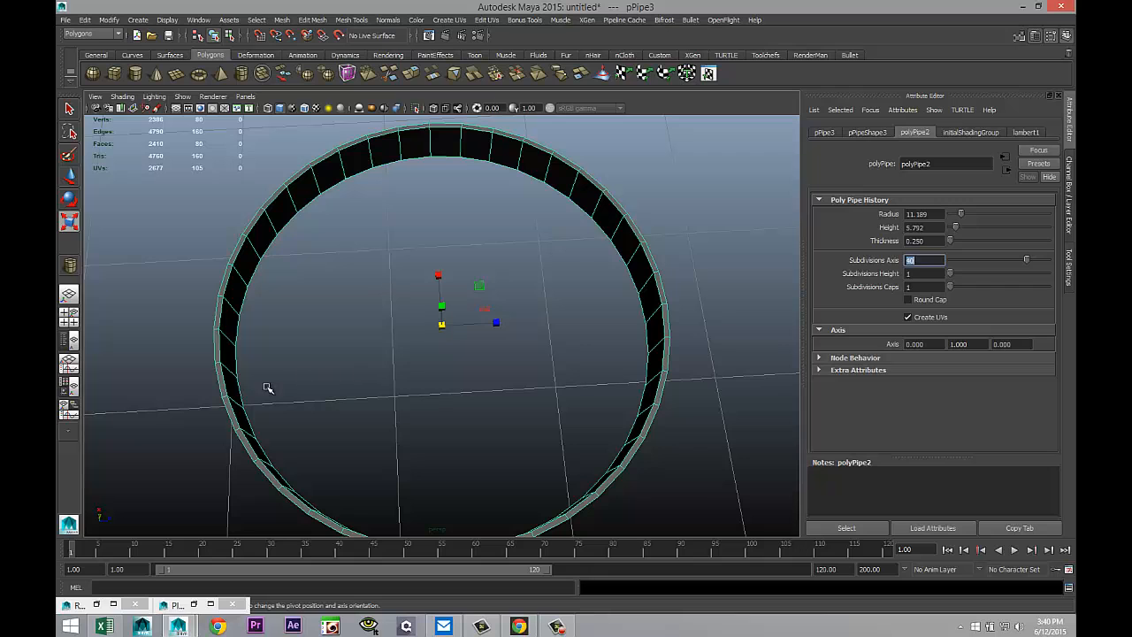
# Frame the pipe in the top view and set its axis subdivisions to 50
pyautogui.click(69, 316)
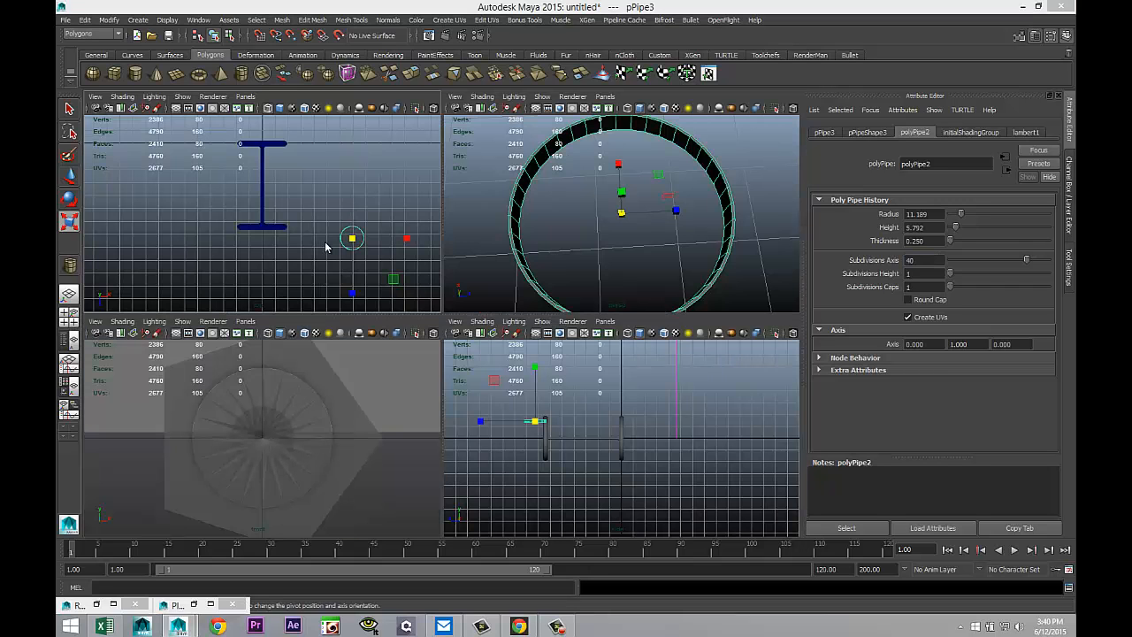
pyautogui.press('space')
pyautogui.press('f')
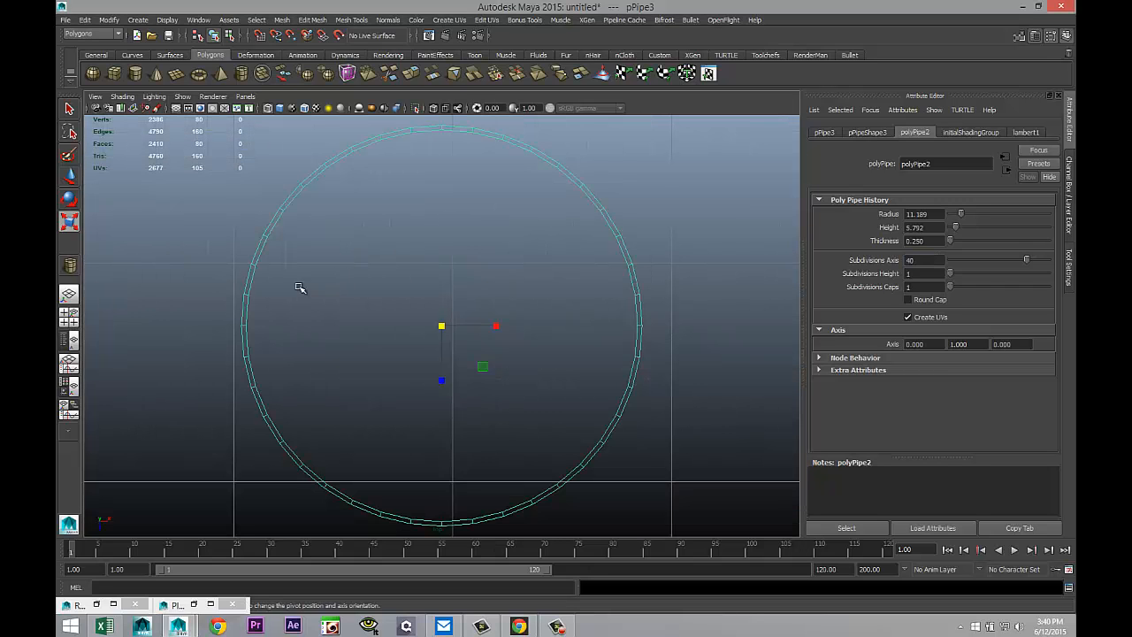
pyautogui.rightClick(276, 219)
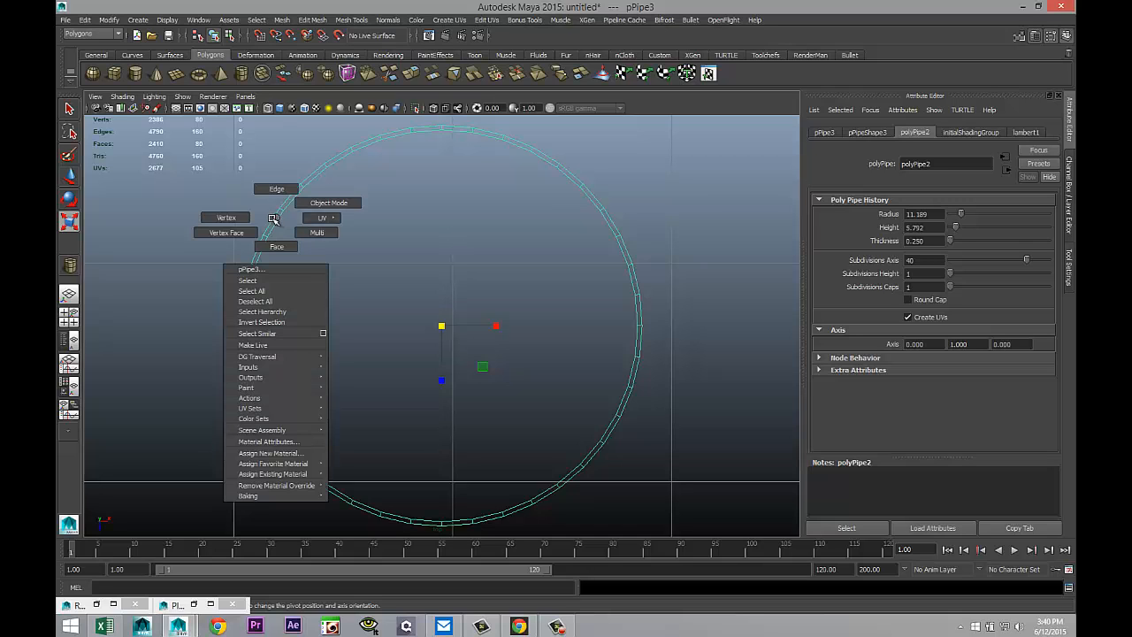
pyautogui.click(278, 246)
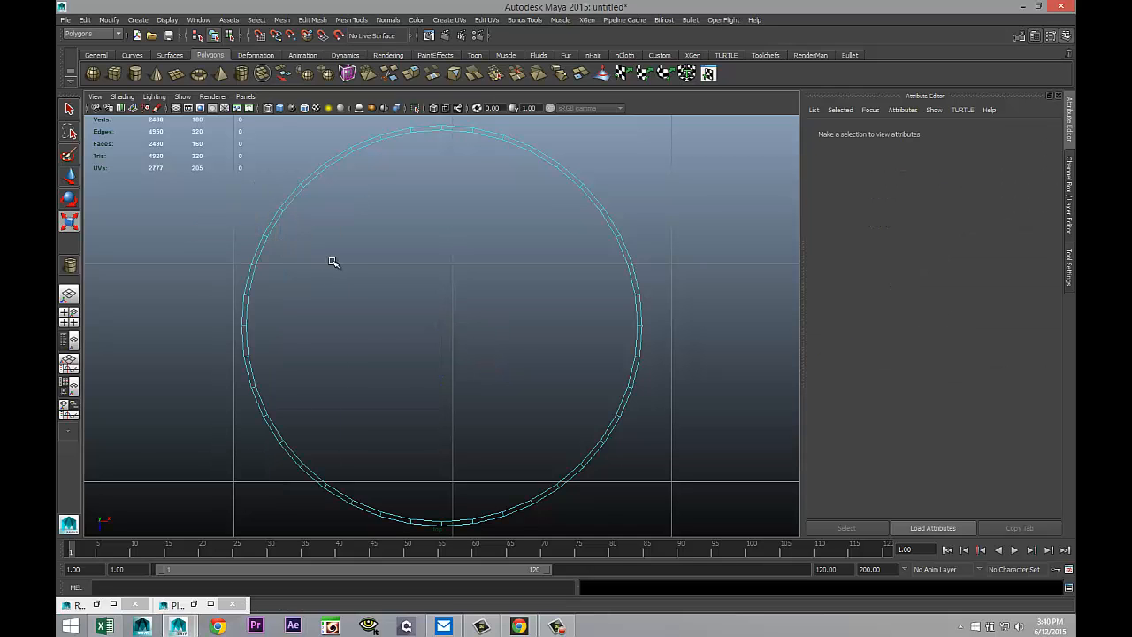
pyautogui.scroll(-5, 371, 263)
pyautogui.scroll(4, 416, 291)
pyautogui.scroll(2, 433, 298)
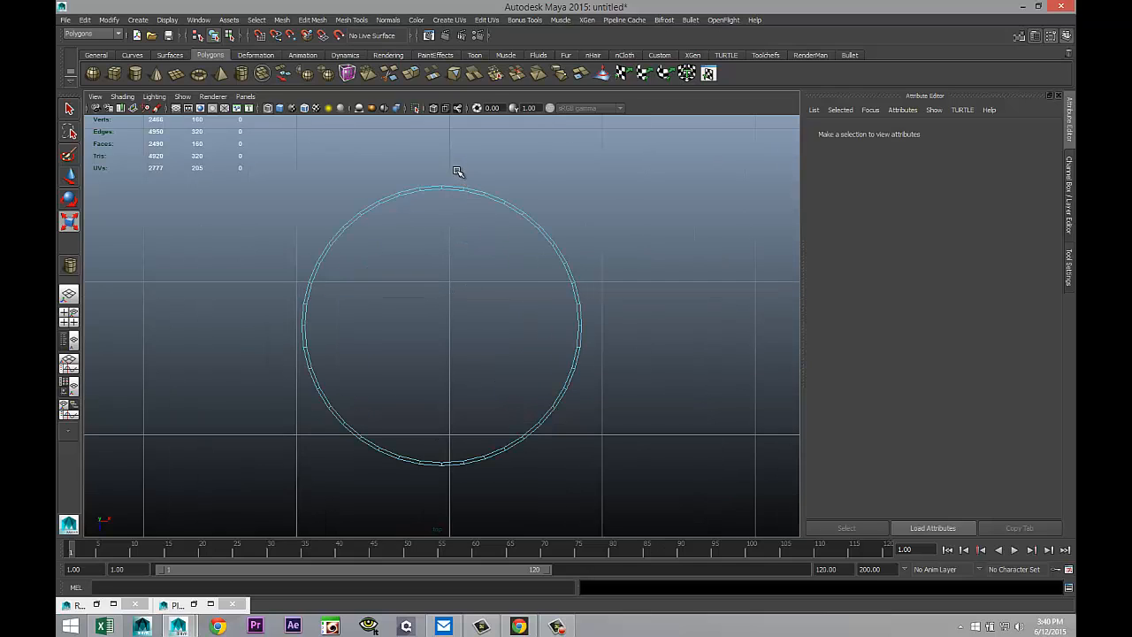
pyautogui.moveTo(482, 195); pyautogui.dragTo(513, 179, button='right')
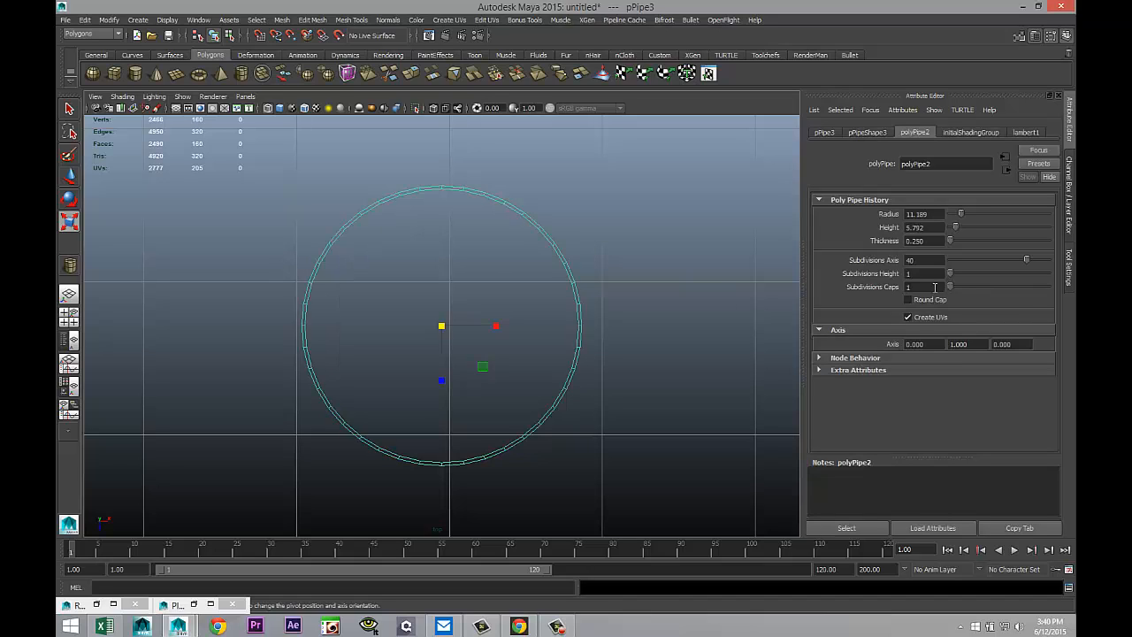
pyautogui.doubleClick(927, 262)
pyautogui.write('50')
pyautogui.press('Return')
# Select the faces of the pipe's positive-X half and move them along X to stretch the ring into a long oval
pyautogui.moveTo(496, 200); pyautogui.dragTo(497, 226, button='right')
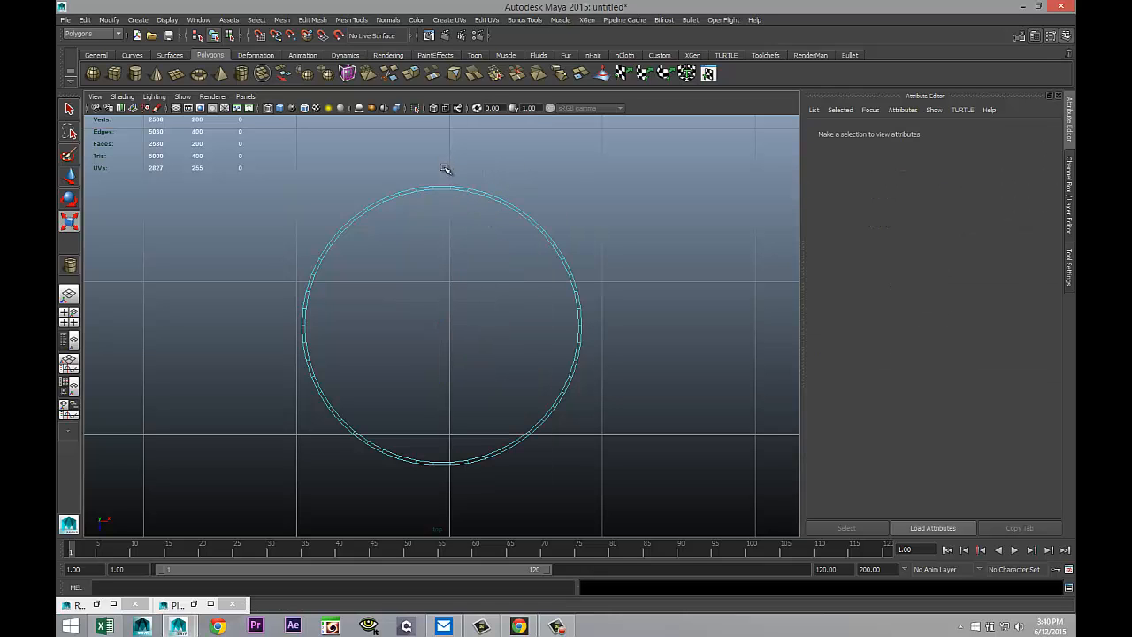
pyautogui.moveTo(446, 168); pyautogui.dragTo(617, 493)
pyautogui.scroll(-6, 612, 487)
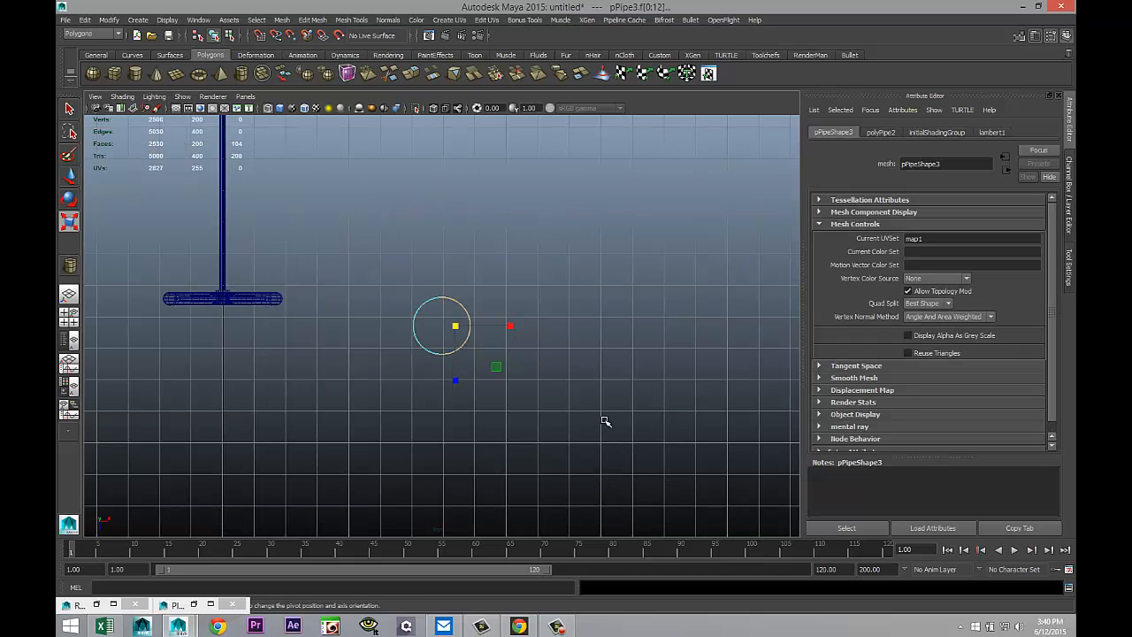
pyautogui.press('w')
pyautogui.moveTo(517, 336); pyautogui.dragTo(691, 356)
pyautogui.scroll(4, 526, 455)
pyautogui.keyDown('alt'); pyautogui.moveTo(526, 455); pyautogui.dragTo(420, 370, button='middle'); pyautogui.keyUp('alt')
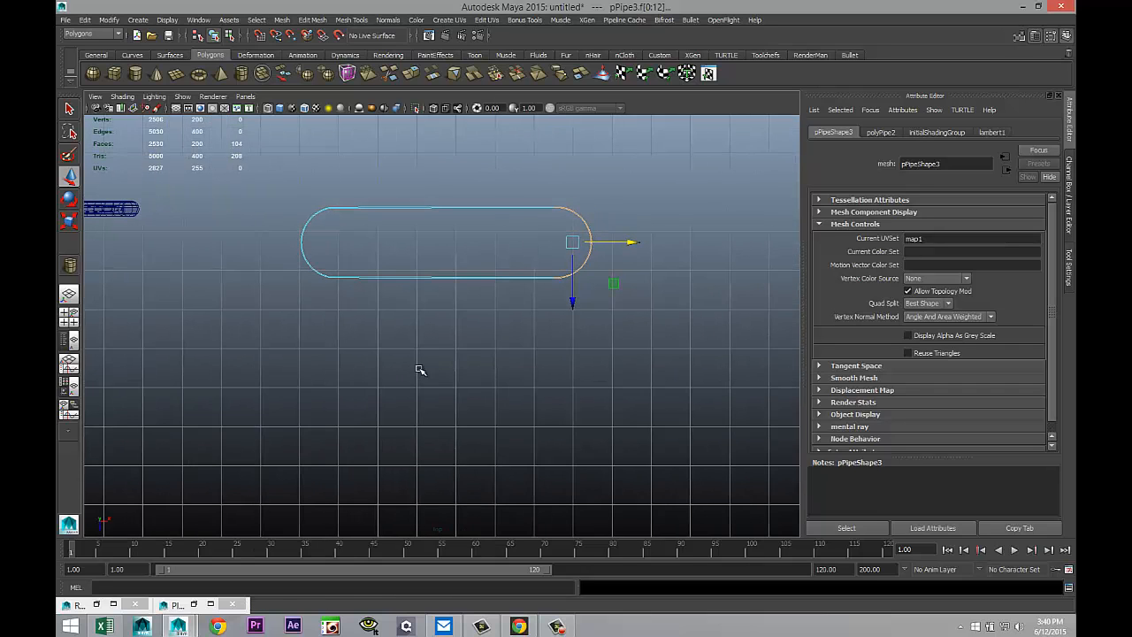
# Select the faces of the oval's positive-Z half and move them along Z to form a rounded rectangle
pyautogui.scroll(2, 421, 370)
pyautogui.scroll(2, 336, 257)
pyautogui.scroll(1, 337, 256)
pyautogui.keyDown('alt'); pyautogui.moveTo(338, 275); pyautogui.dragTo(379, 392, button='middle'); pyautogui.keyUp('alt')
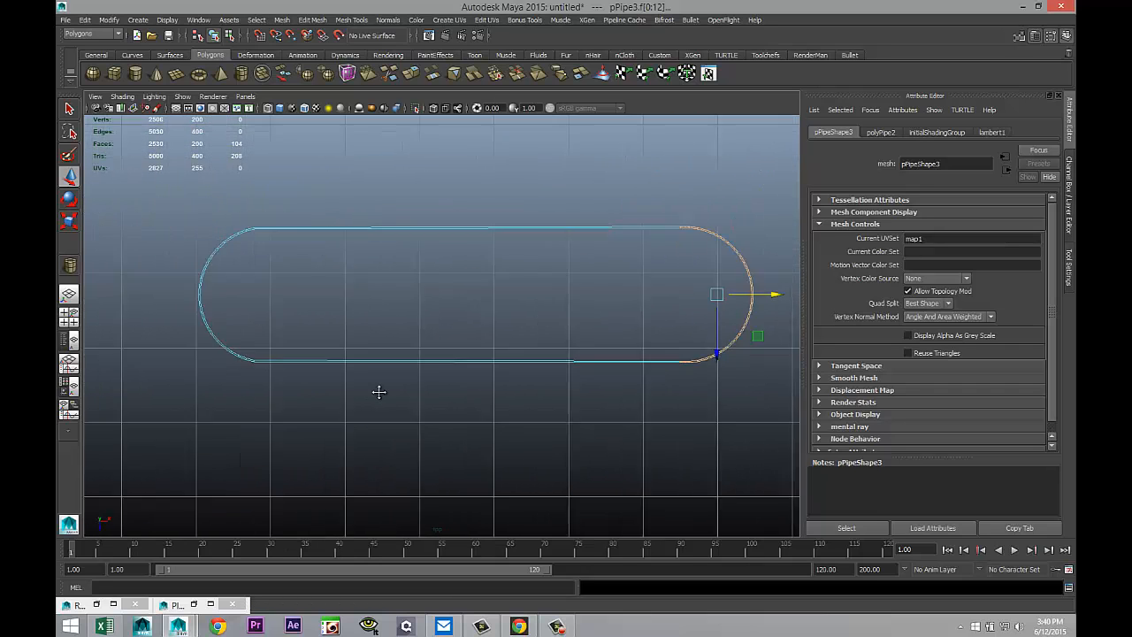
pyautogui.scroll(2, 232, 315)
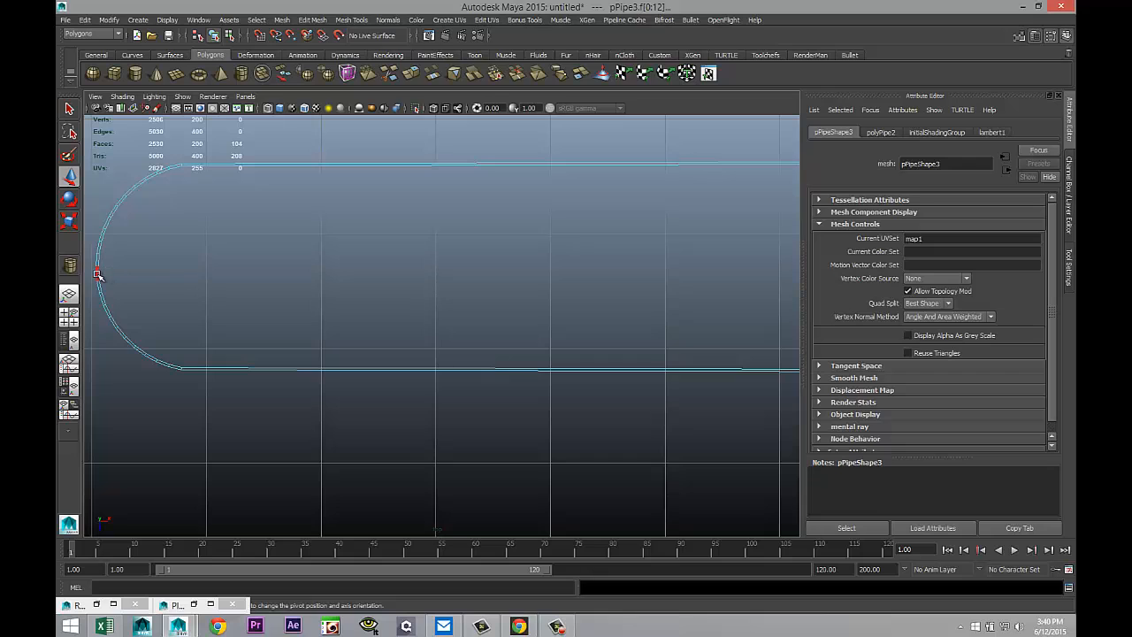
pyautogui.moveTo(97, 274); pyautogui.dragTo(99, 288, button='right')
pyautogui.moveTo(88, 273); pyautogui.dragTo(595, 411)
pyautogui.moveTo(519, 382); pyautogui.dragTo(529, 513)
pyautogui.scroll(-10, 533, 475)
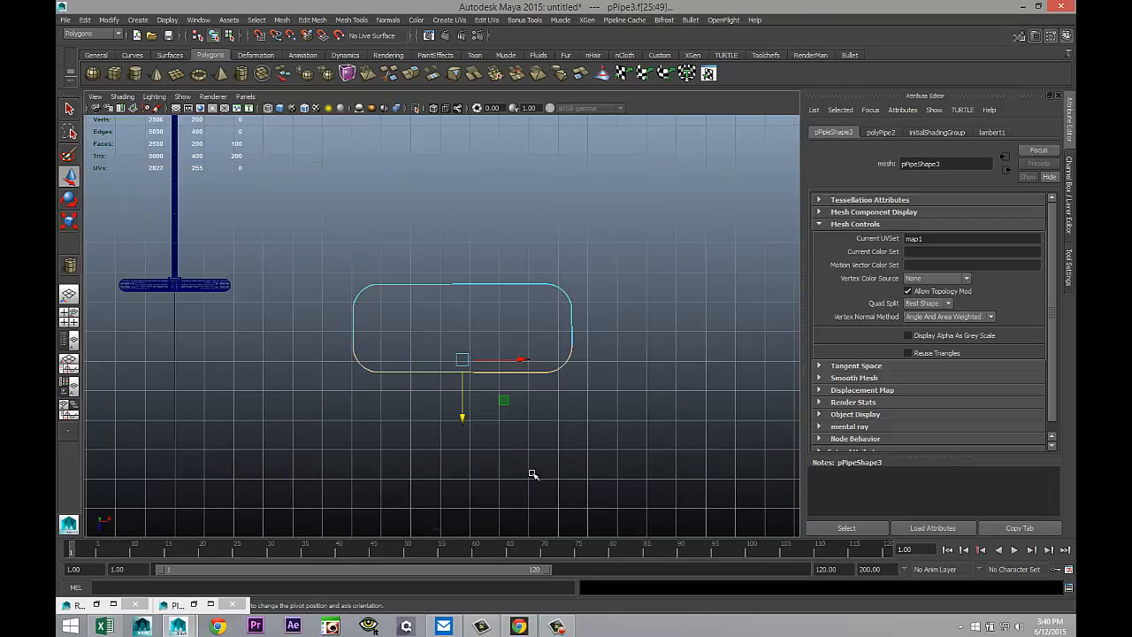
# Select and delete the faces of the rounded rectangle's straight ends and positive-Z side, keeping an open arch with two curved ends
pyautogui.scroll(6, 535, 473)
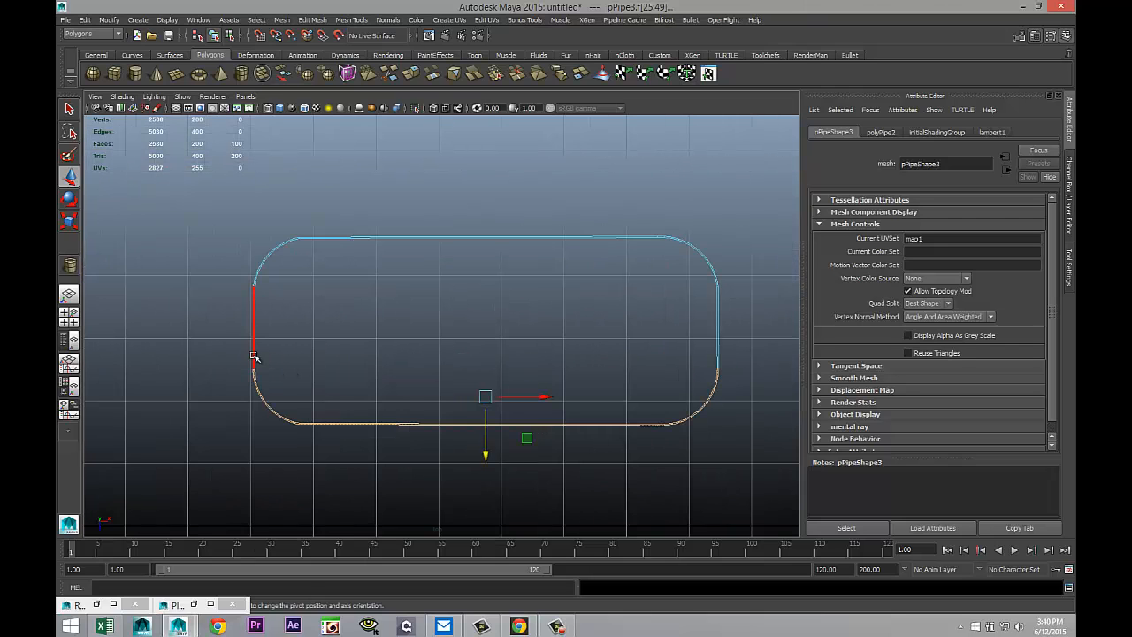
pyautogui.moveTo(254, 350); pyautogui.dragTo(253, 381, button='right')
pyautogui.moveTo(146, 460); pyautogui.dragTo(766, 322)
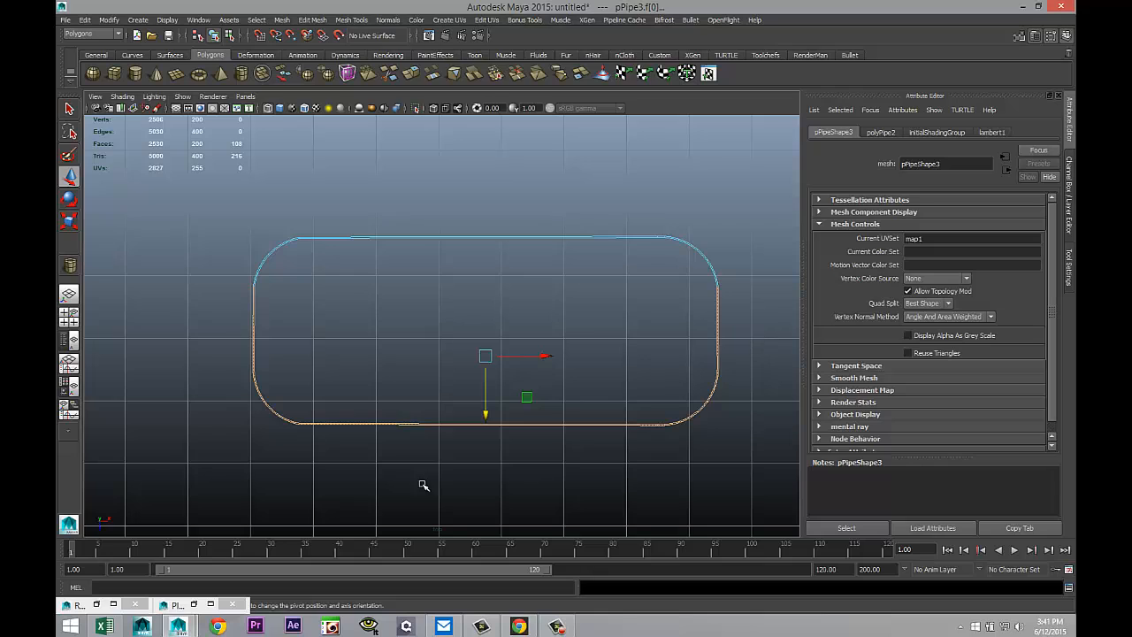
pyautogui.moveTo(188, 462); pyautogui.dragTo(793, 356)
pyautogui.press('Delete')
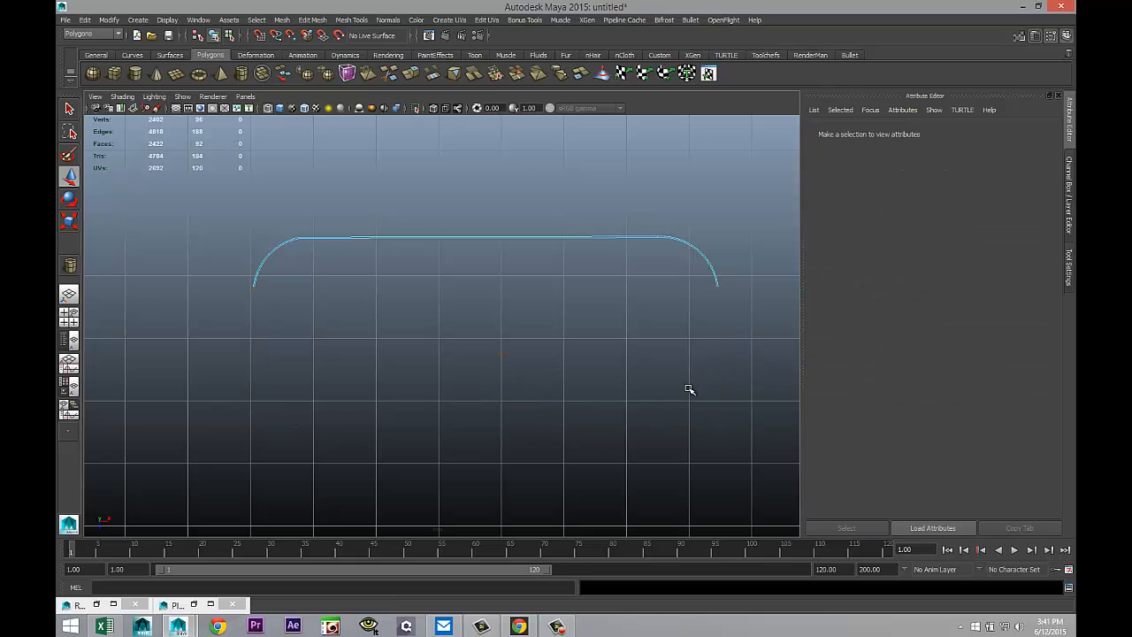
# Return to object selection, select the arched strip and center its pivot
pyautogui.moveTo(560, 236); pyautogui.dragTo(591, 222, button='right')
pyautogui.click(583, 236)
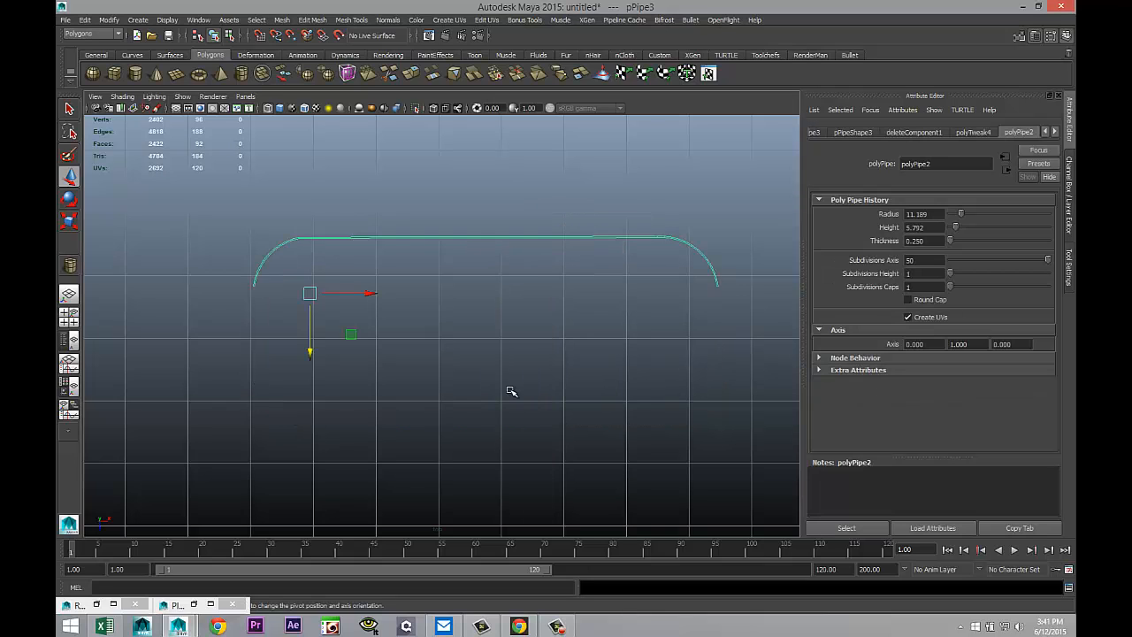
pyautogui.scroll(-5, 492, 410)
pyautogui.click(109, 19)
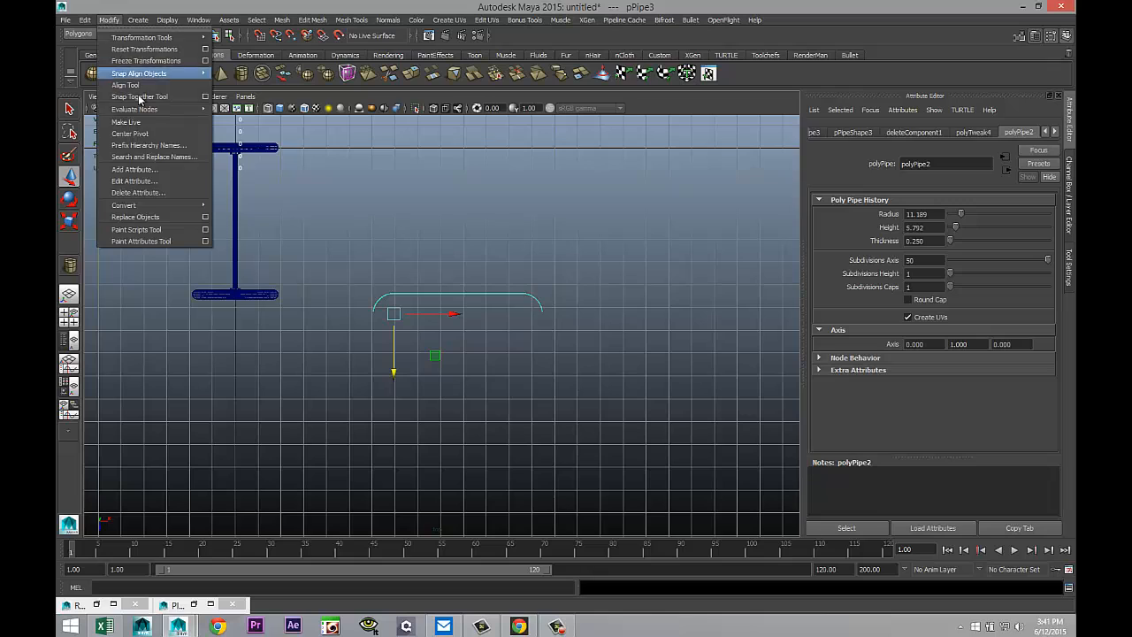
pyautogui.click(129, 134)
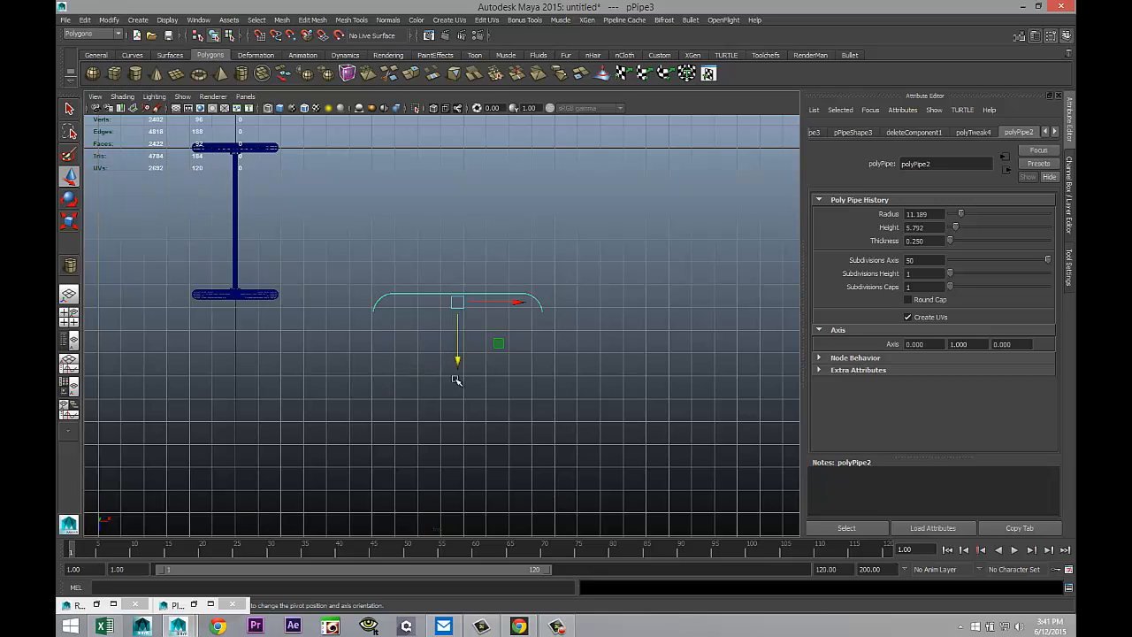
# Move the arched strip over to the wheel pair and set its Y rotation to 90
pyautogui.moveTo(515, 304); pyautogui.dragTo(259, 246)
pyautogui.press('e')
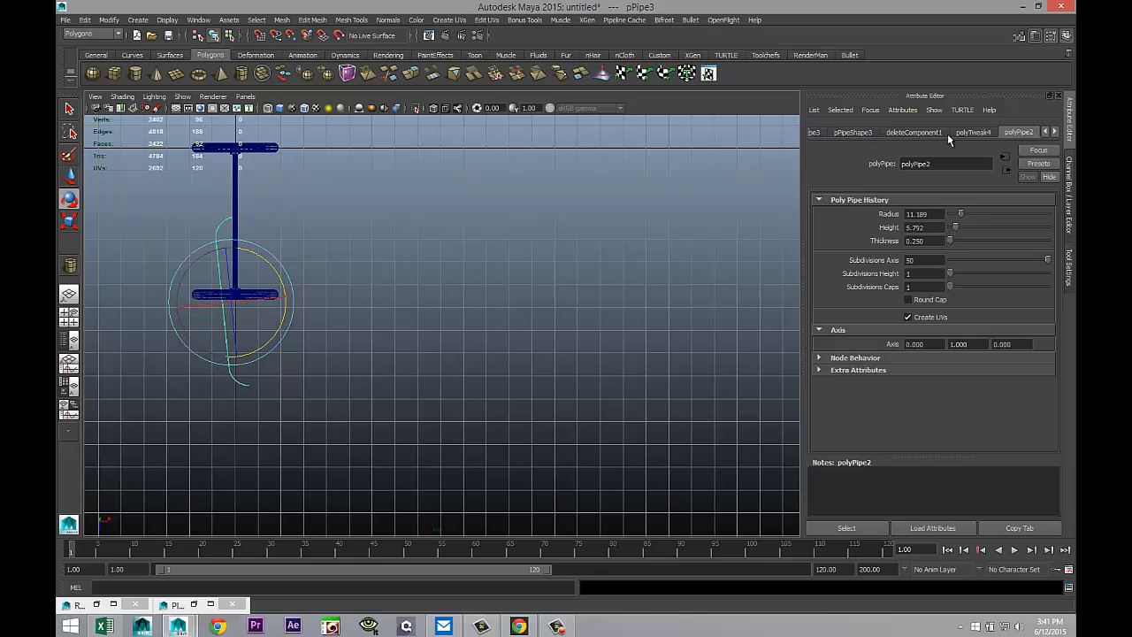
pyautogui.click(849, 132)
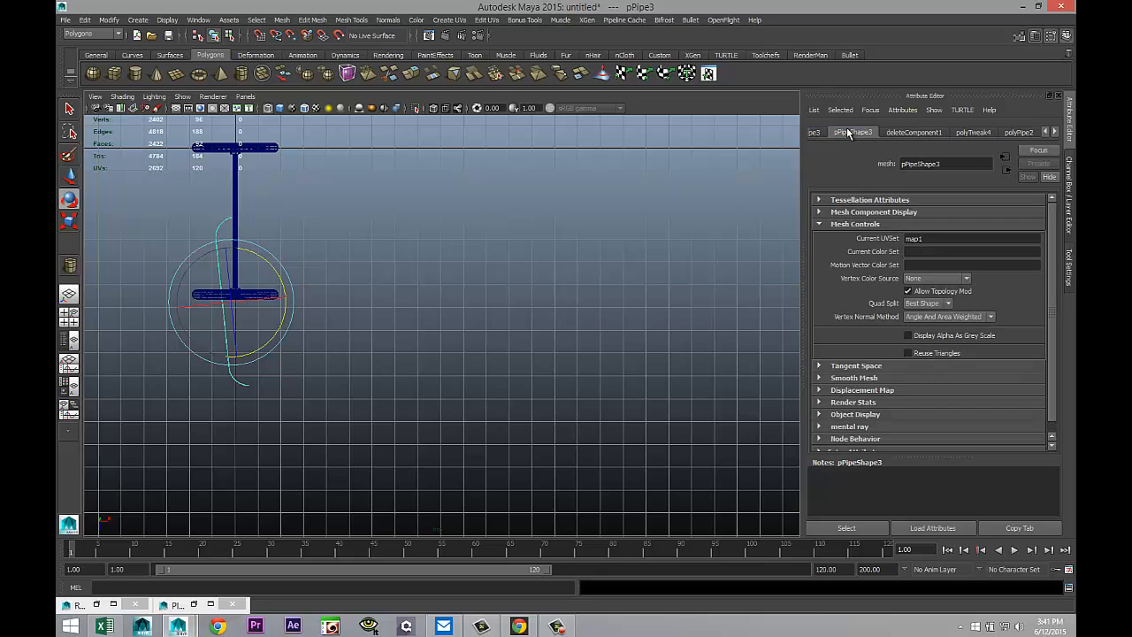
pyautogui.click(1046, 131)
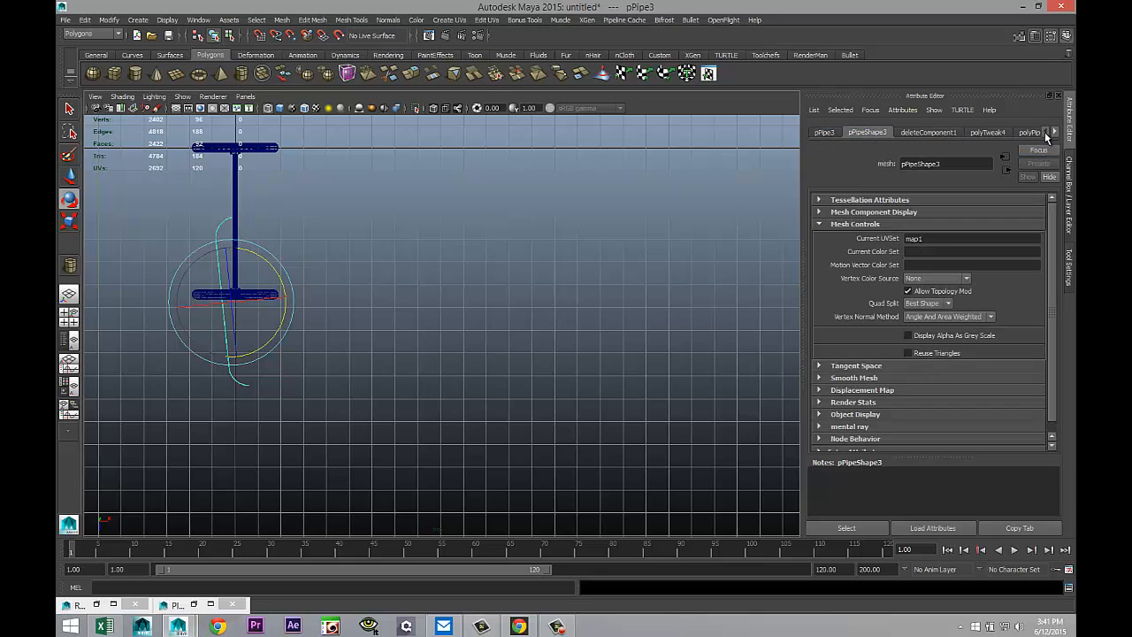
pyautogui.click(825, 133)
pyautogui.moveTo(974, 227); pyautogui.dragTo(885, 227)
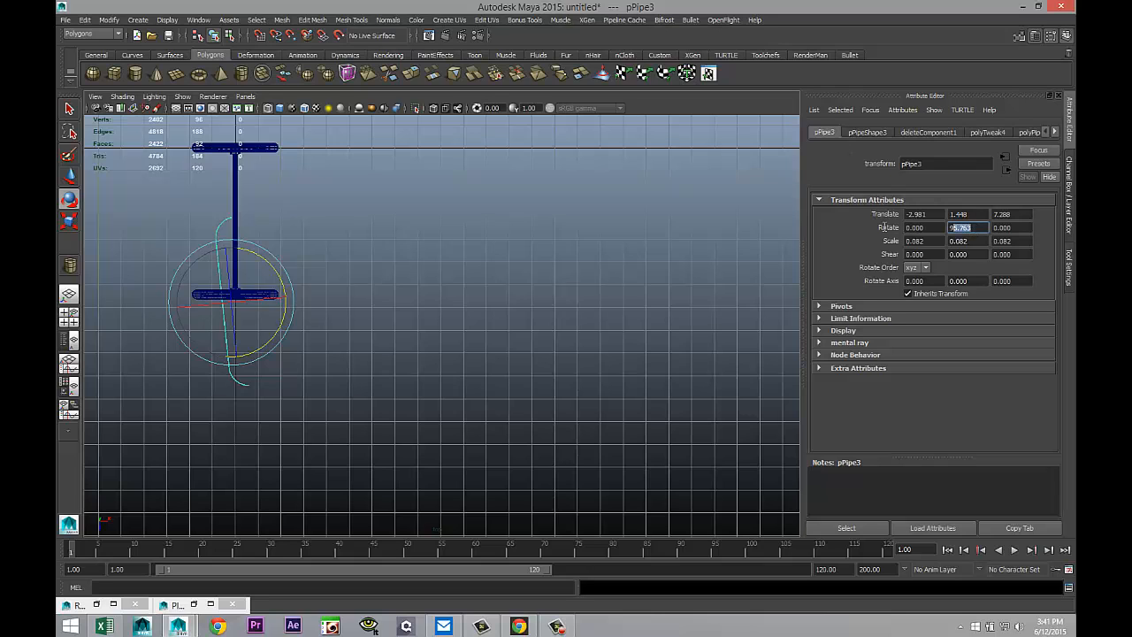
pyautogui.press('Return')
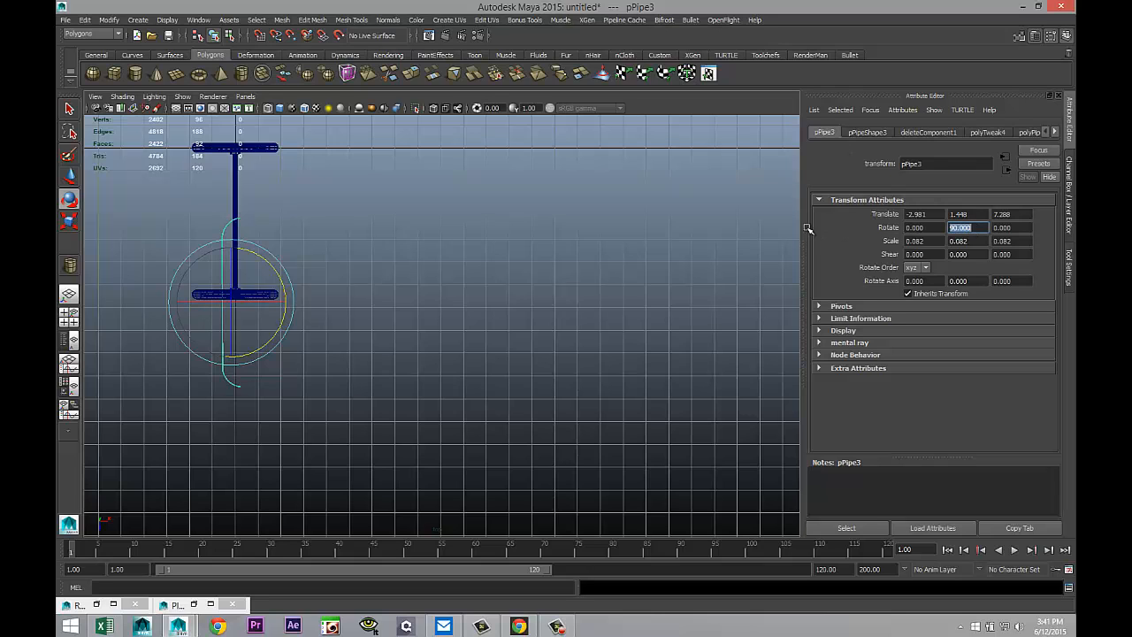
# In the perspective view, stand the arch up with its ends pointing down by setting its X rotation to 90
pyautogui.click(69, 315)
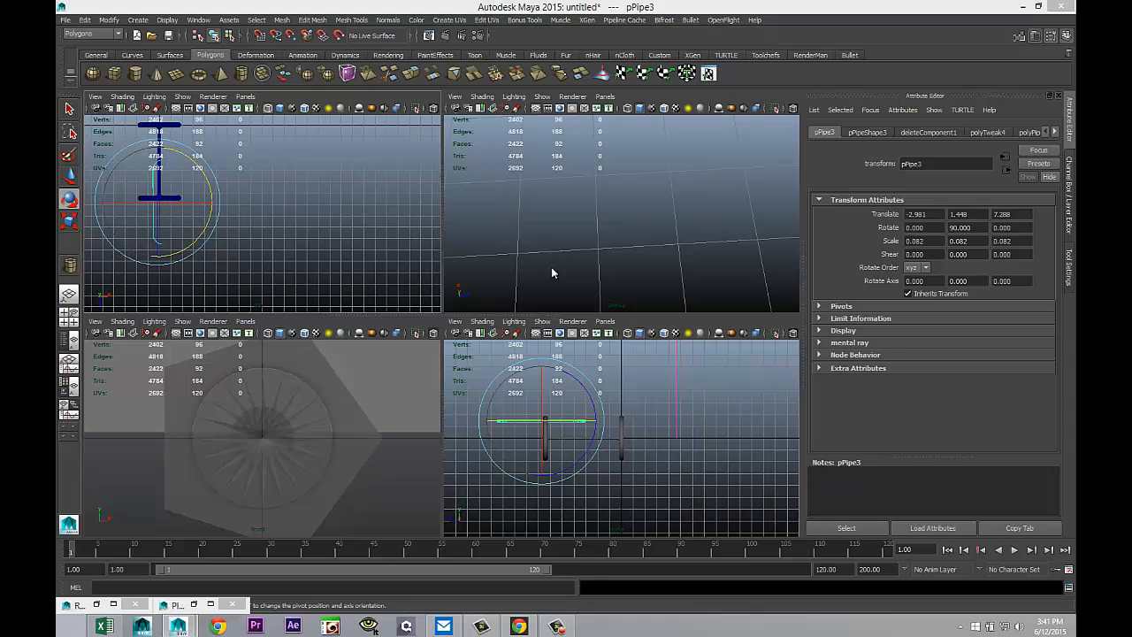
pyautogui.press('space')
pyautogui.press('f')
pyautogui.scroll(-5, 503, 325)
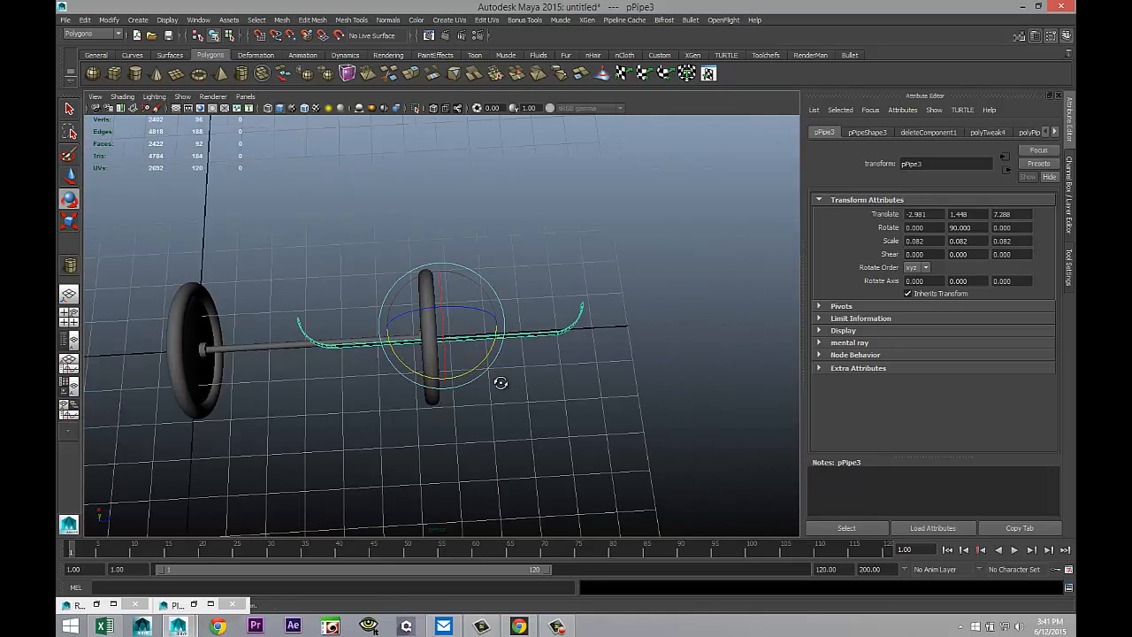
pyautogui.keyDown('alt'); pyautogui.moveTo(501, 381); pyautogui.dragTo(621, 395); pyautogui.keyUp('alt')
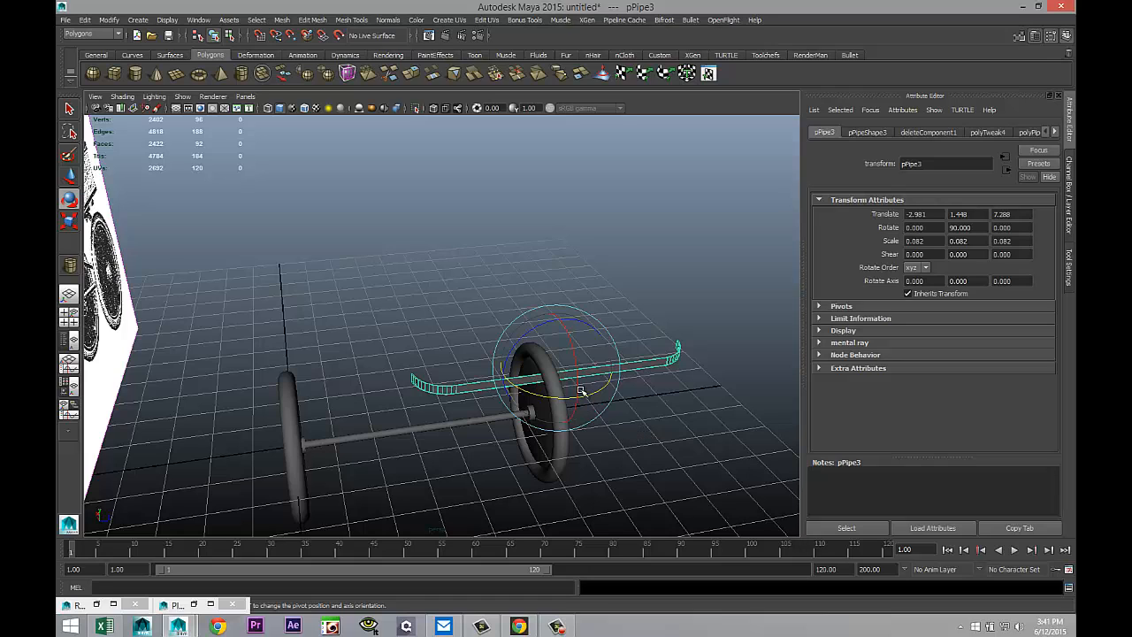
pyautogui.moveTo(580, 391); pyautogui.dragTo(584, 307)
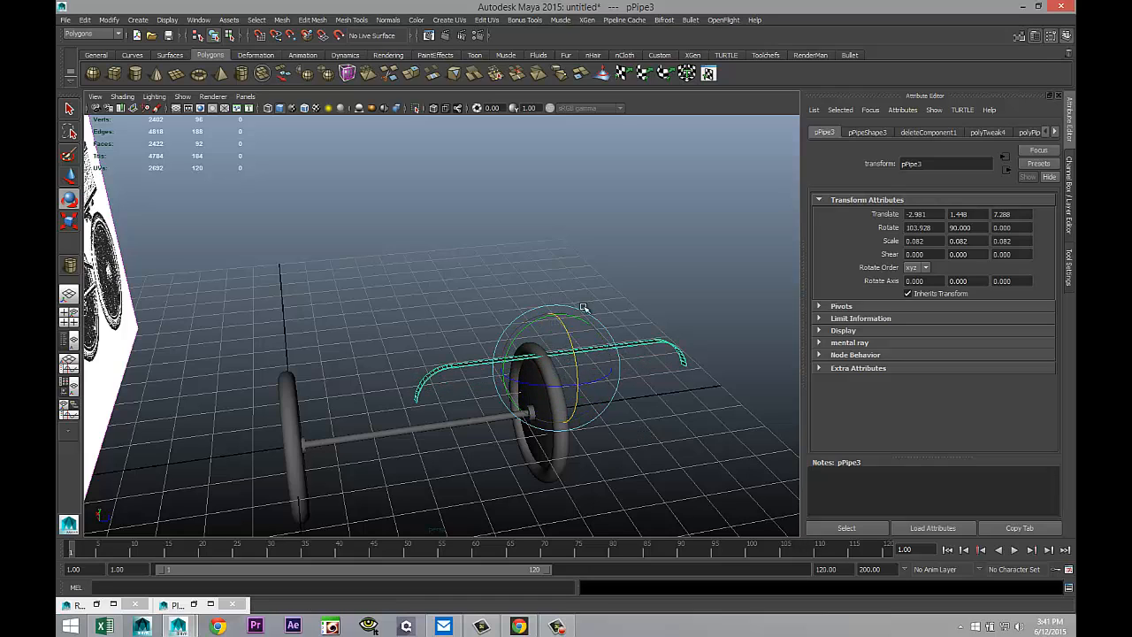
pyautogui.click(942, 227)
pyautogui.write('9')
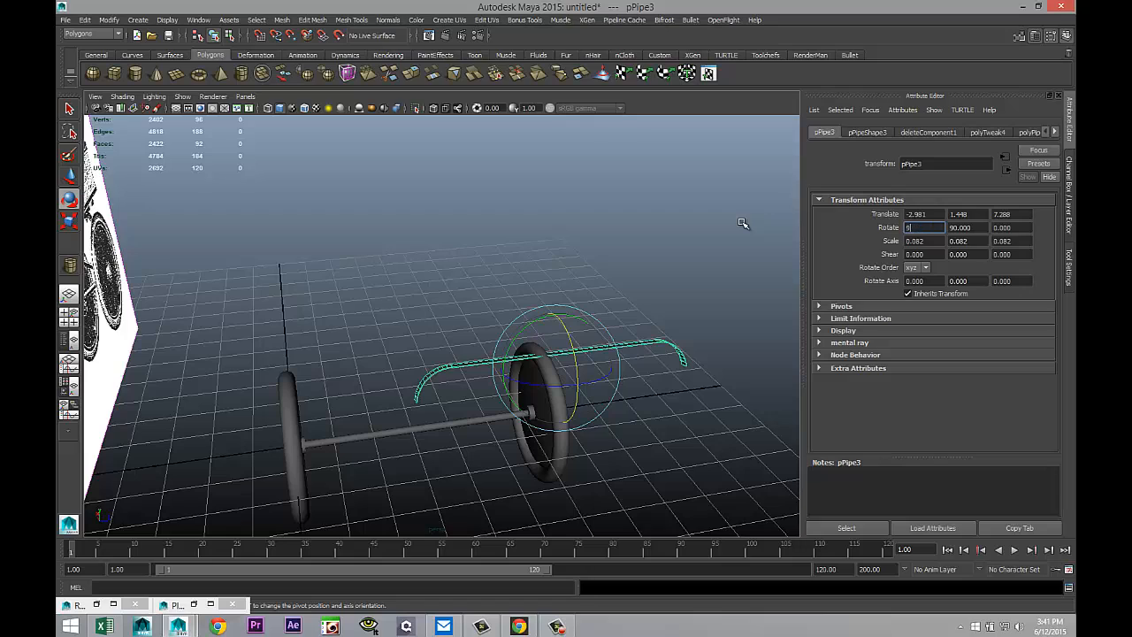
pyautogui.write('0')
pyautogui.press('Return')
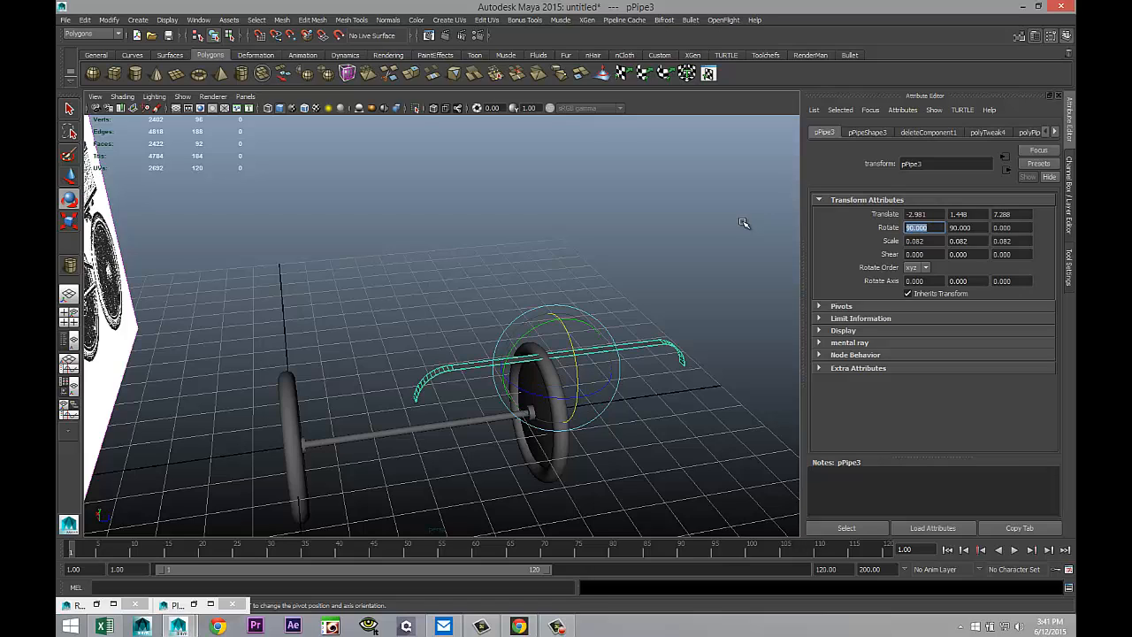
# Set the arched strip's X, Y and Z translation to 0
pyautogui.click(916, 214)
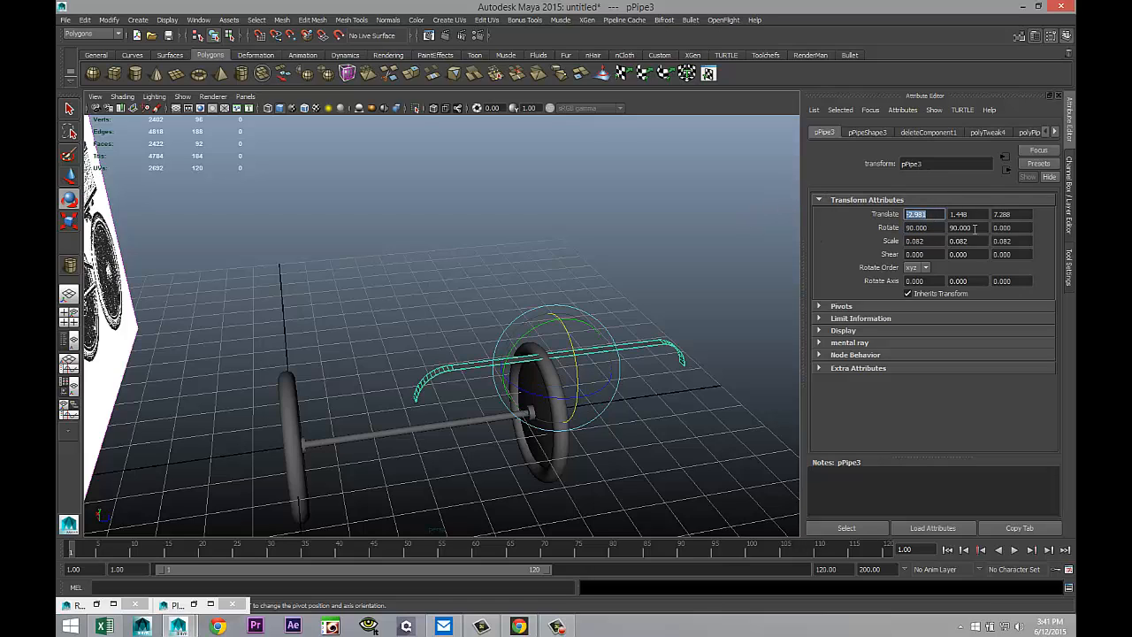
pyautogui.write('0')
pyautogui.press('Tab')
pyautogui.write('0')
pyautogui.press('Tab')
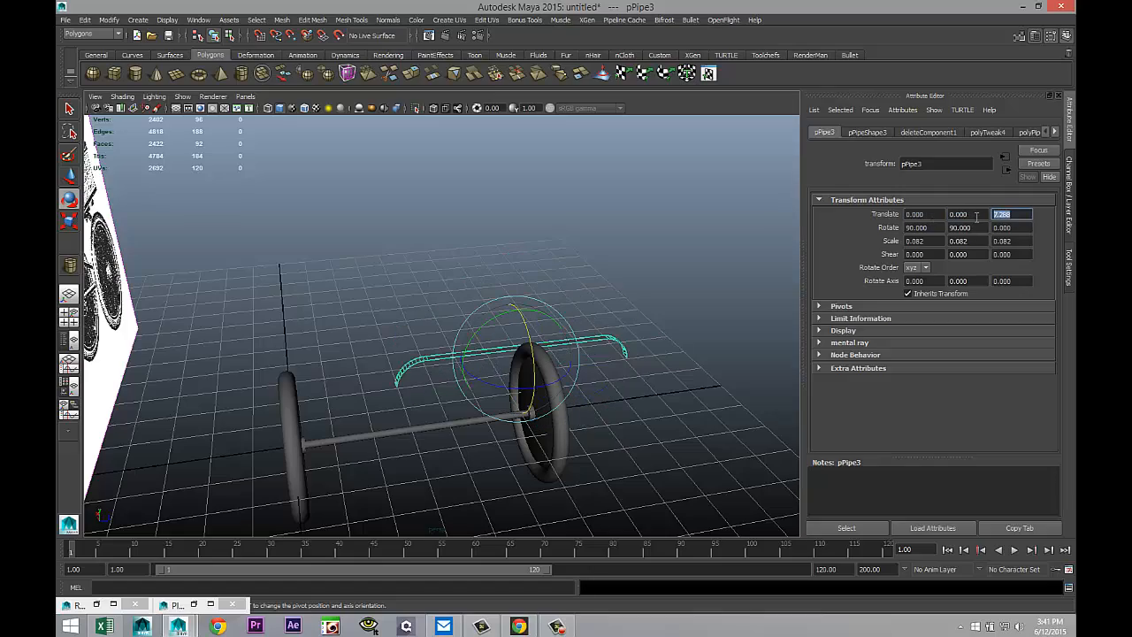
pyautogui.write('0')
pyautogui.click(974, 215)
pyautogui.keyDown('alt'); pyautogui.moveTo(577, 218); pyautogui.dragTo(535, 298); pyautogui.keyUp('alt')
pyautogui.keyDown('alt'); pyautogui.moveTo(540, 280); pyautogui.dragTo(542, 281); pyautogui.keyUp('alt')
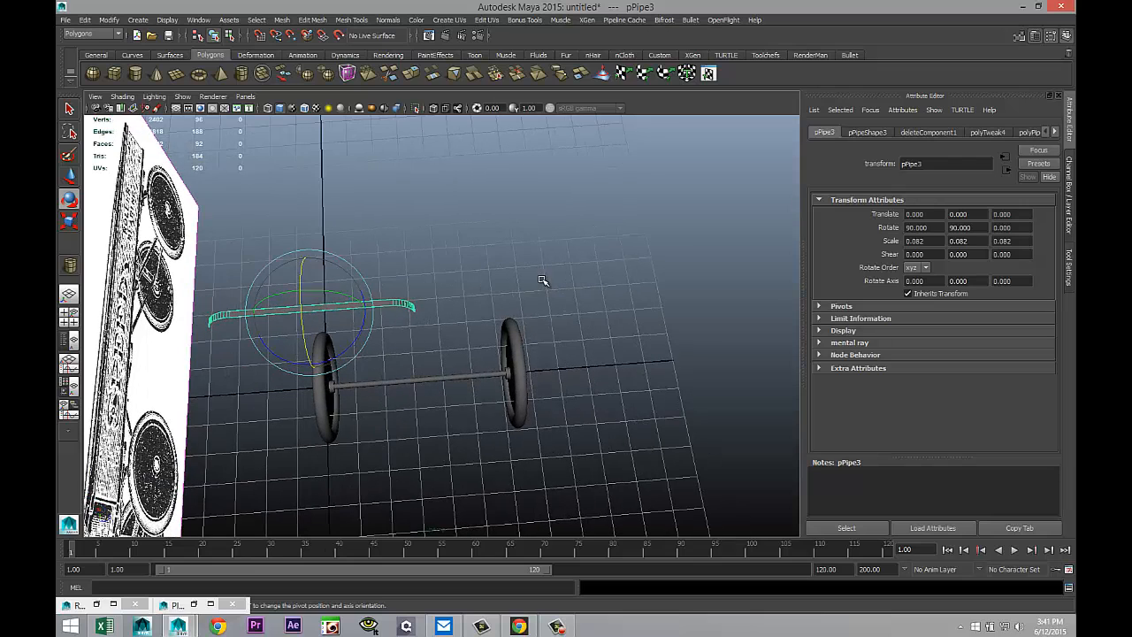
# Align the arched strip with the axle between the wheels, at about -2.801 in X and 3.712 in Z
pyautogui.press('w')
pyautogui.moveTo(310, 264); pyautogui.dragTo(311, 344)
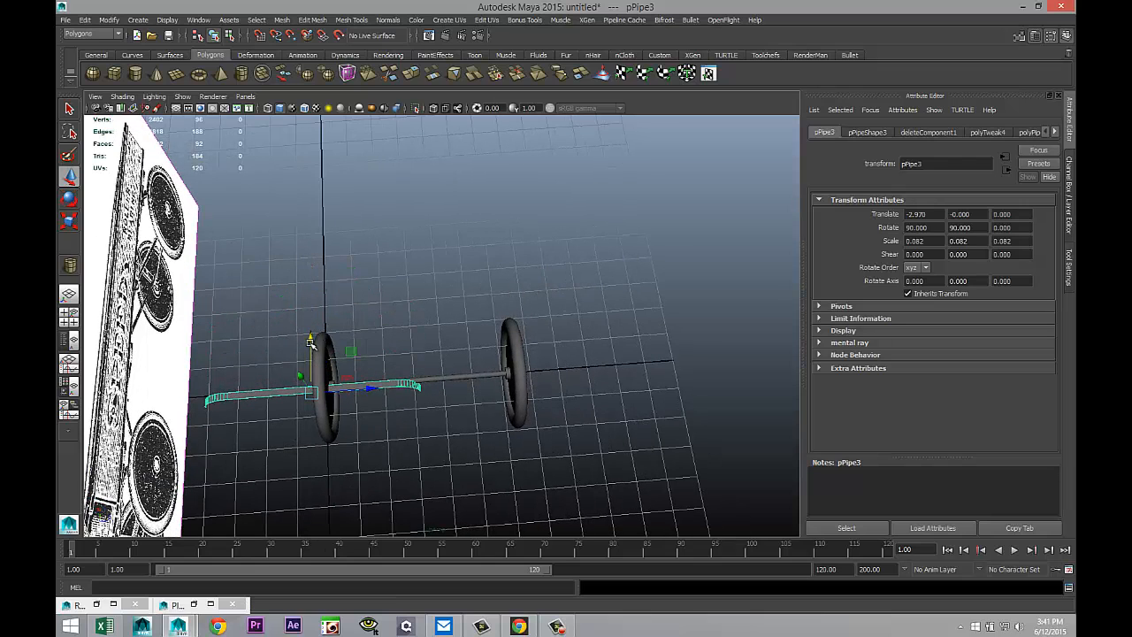
pyautogui.click(69, 317)
pyautogui.press('space')
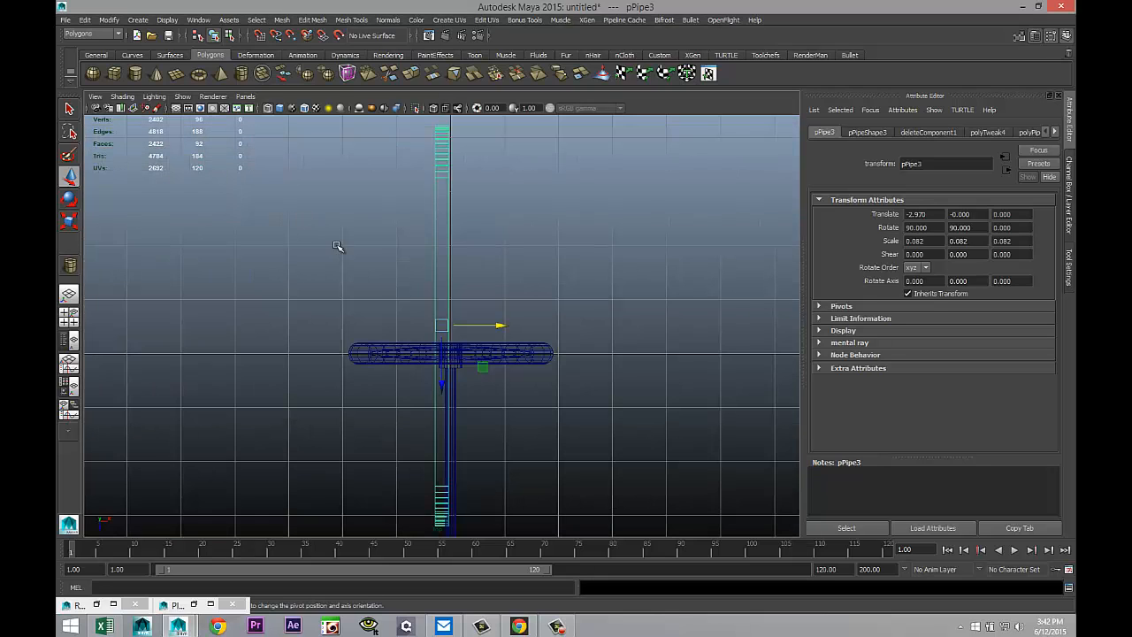
pyautogui.moveTo(498, 328); pyautogui.dragTo(506, 330)
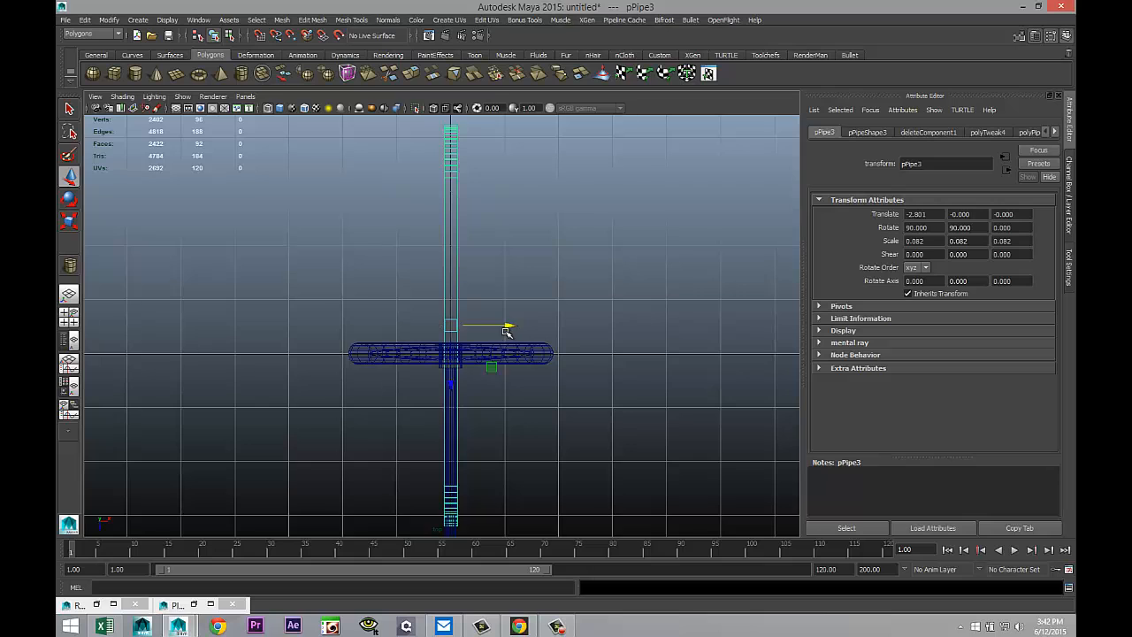
pyautogui.scroll(-3, 525, 444)
pyautogui.moveTo(447, 385); pyautogui.dragTo(450, 482)
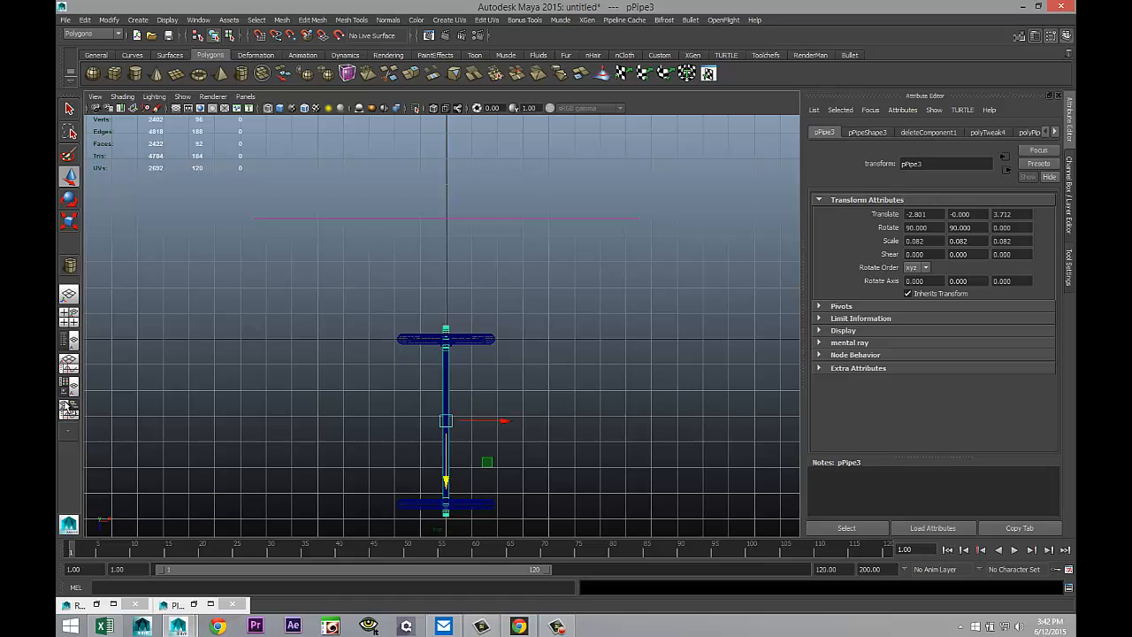
# Raise the arch to about 0.400 in Y and narrow it between the wheels by scaling X to about 0.062
pyautogui.click(69, 316)
pyautogui.press('space')
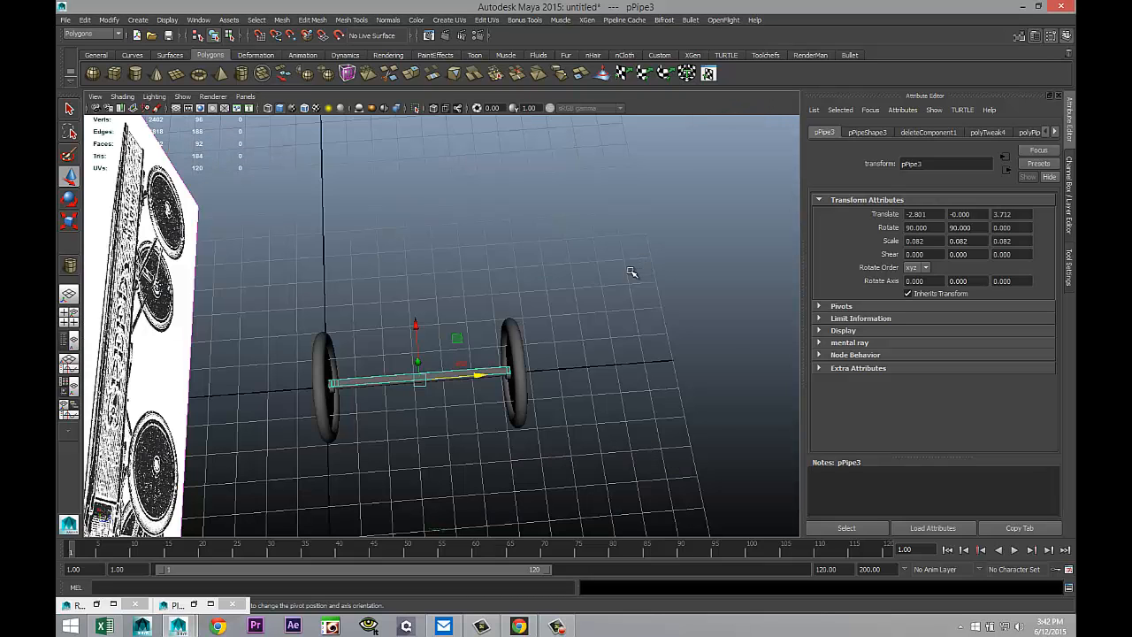
pyautogui.press('f')
pyautogui.scroll(-10, 534, 341)
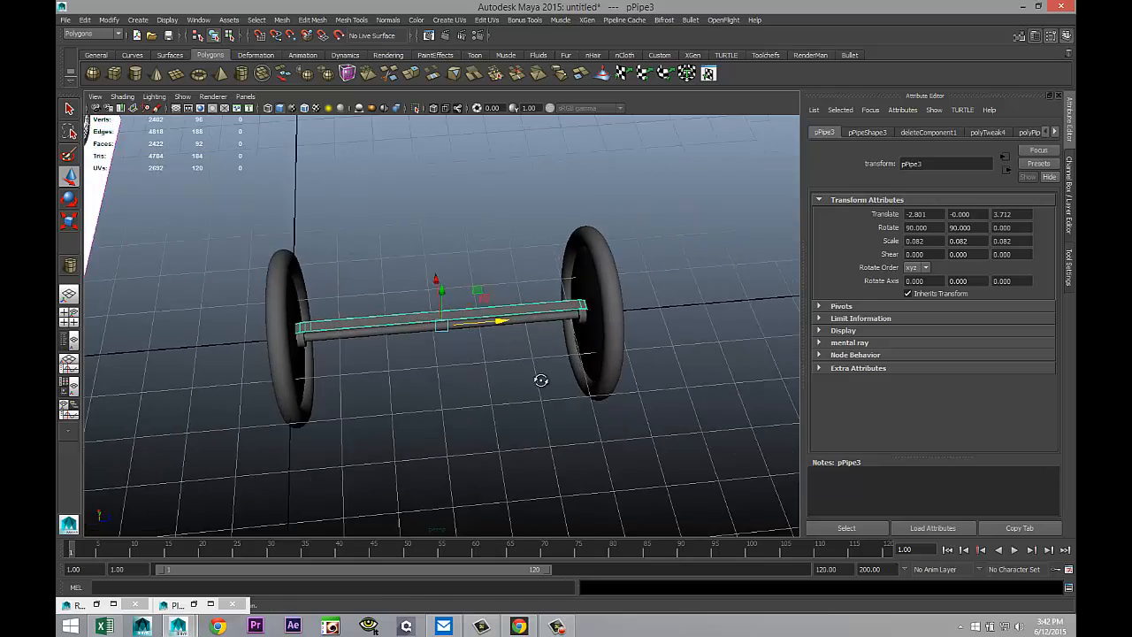
pyautogui.moveTo(440, 271); pyautogui.dragTo(443, 253)
pyautogui.press('r')
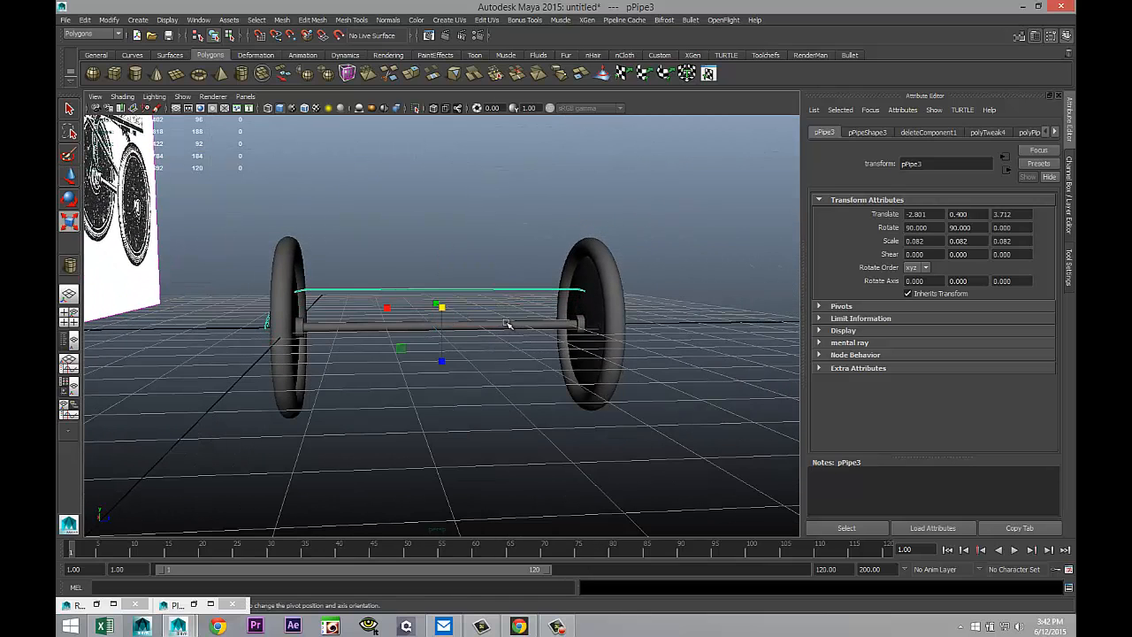
pyautogui.moveTo(388, 311); pyautogui.dragTo(399, 310)
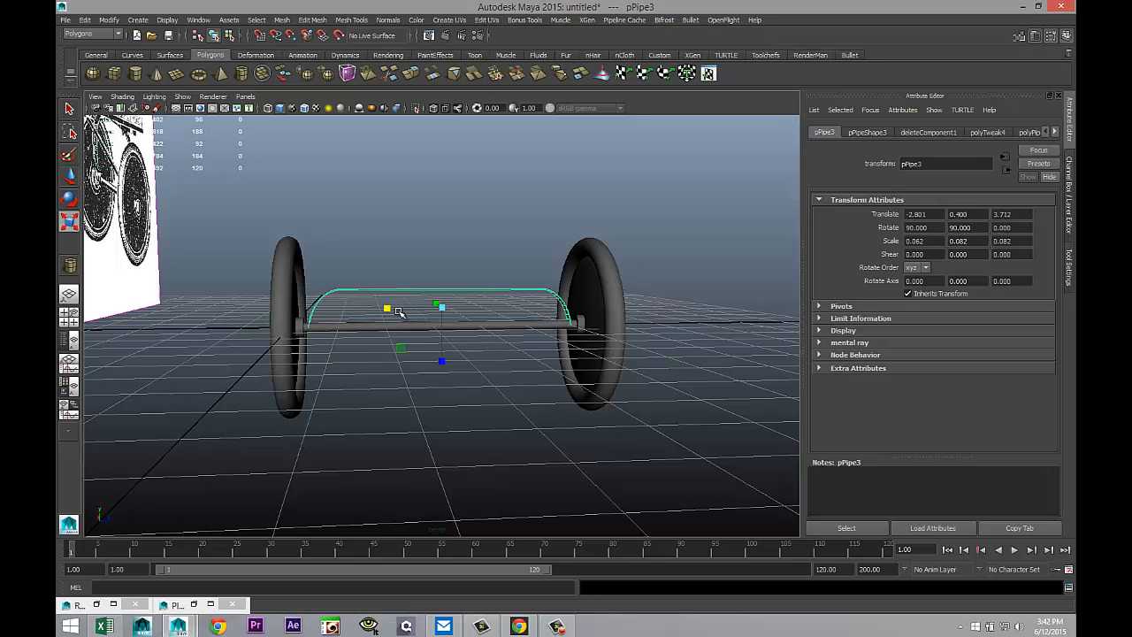
# Lower the arch along Y to about 0.282 so its ends reach the axle
pyautogui.keyDown('alt'); pyautogui.moveTo(403, 403); pyautogui.dragTo(377, 407); pyautogui.keyUp('alt')
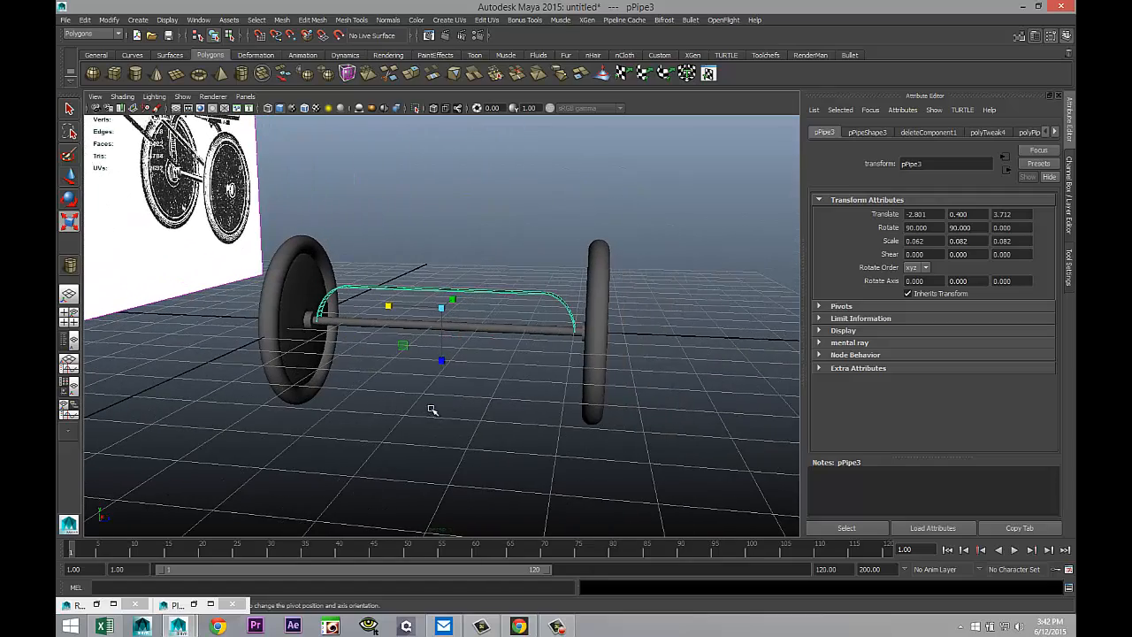
pyautogui.press('w')
pyautogui.moveTo(444, 252); pyautogui.dragTo(443, 261)
pyautogui.scroll(7, 399, 372)
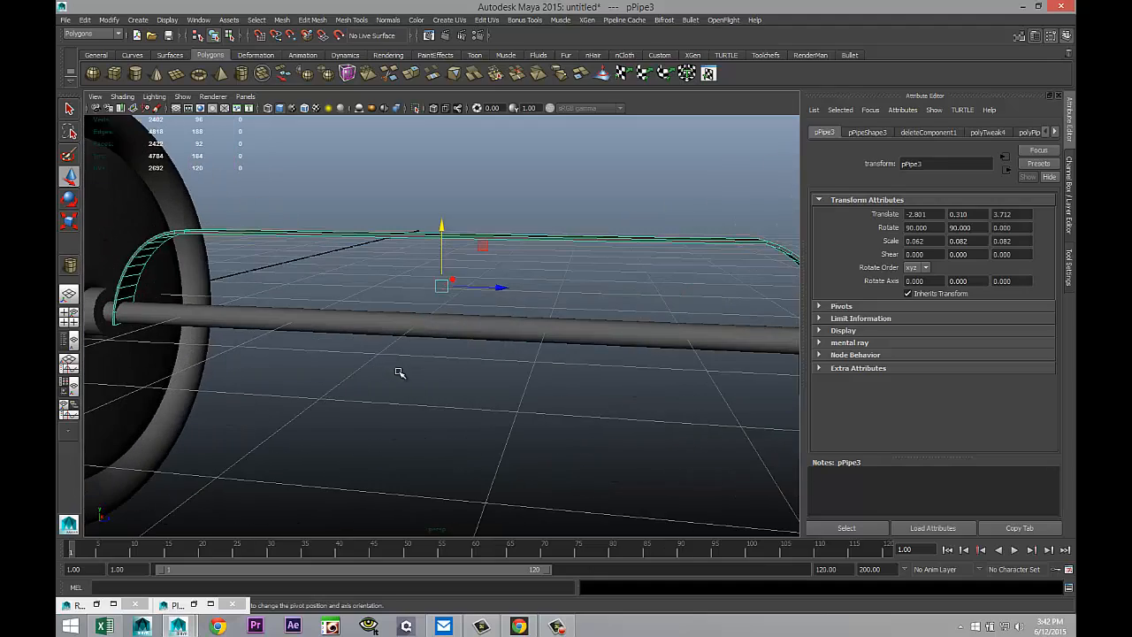
pyautogui.keyDown('alt'); pyautogui.moveTo(405, 387); pyautogui.dragTo(367, 367); pyautogui.keyUp('alt')
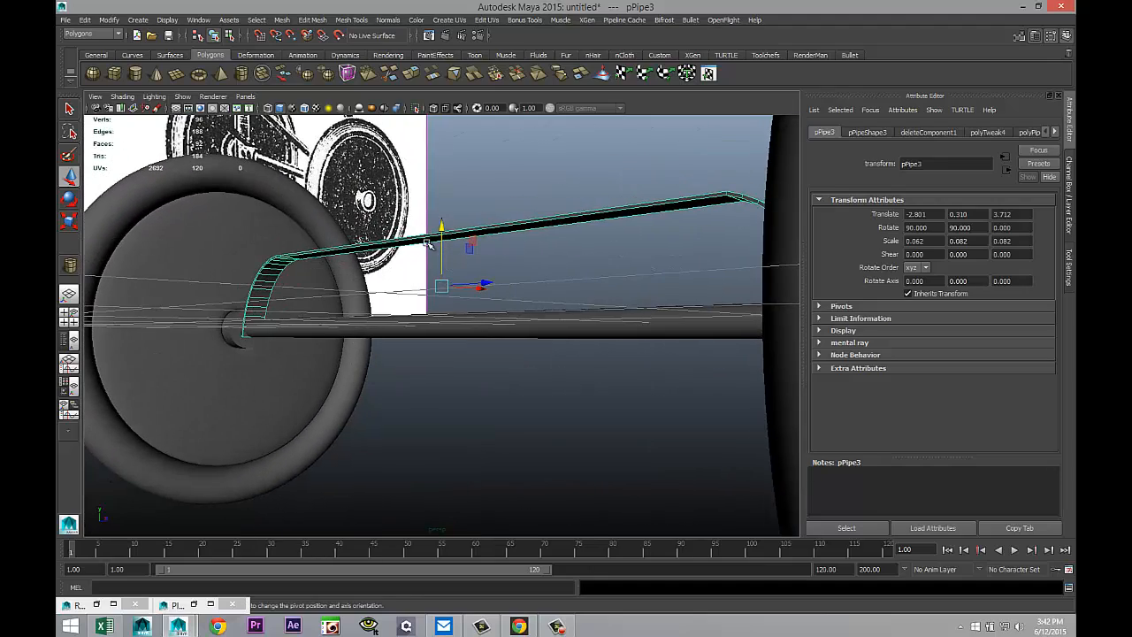
pyautogui.moveTo(444, 228)
pyautogui.mouseDown()
pyautogui.moveTo(442, 246)
pyautogui.moveTo(445, 232)
pyautogui.mouseUp()
pyautogui.keyDown('alt'); pyautogui.moveTo(439, 322); pyautogui.dragTo(460, 392); pyautogui.keyUp('alt')
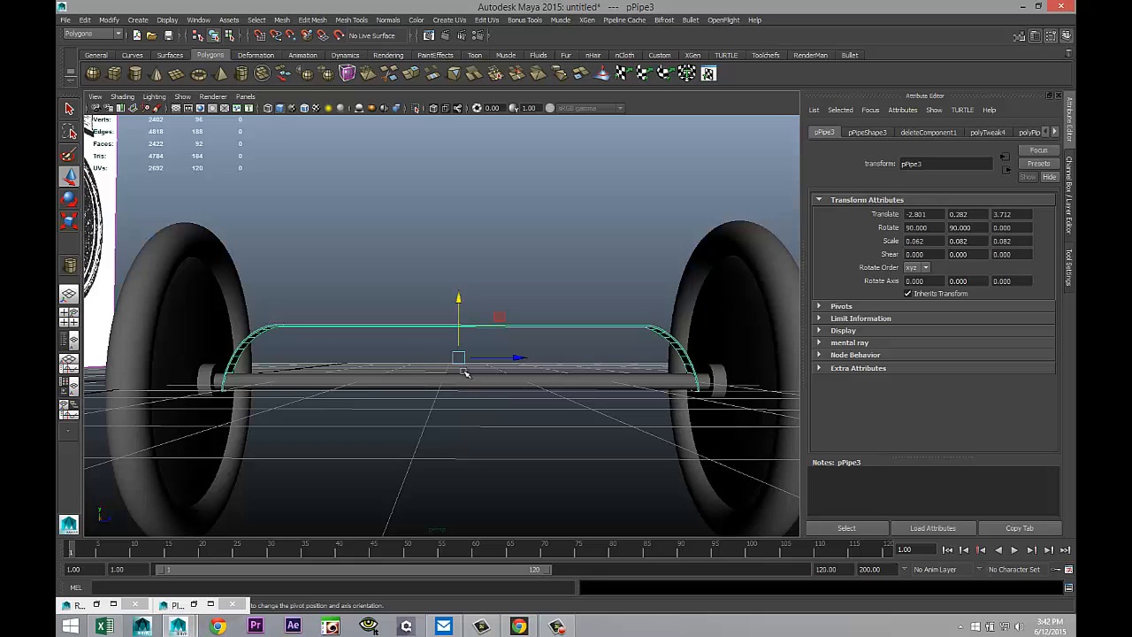
# Raise the arch well above the axle to about 1.726 in Y
pyautogui.keyDown('alt'); pyautogui.moveTo(464, 338); pyautogui.dragTo(453, 177); pyautogui.keyUp('alt')
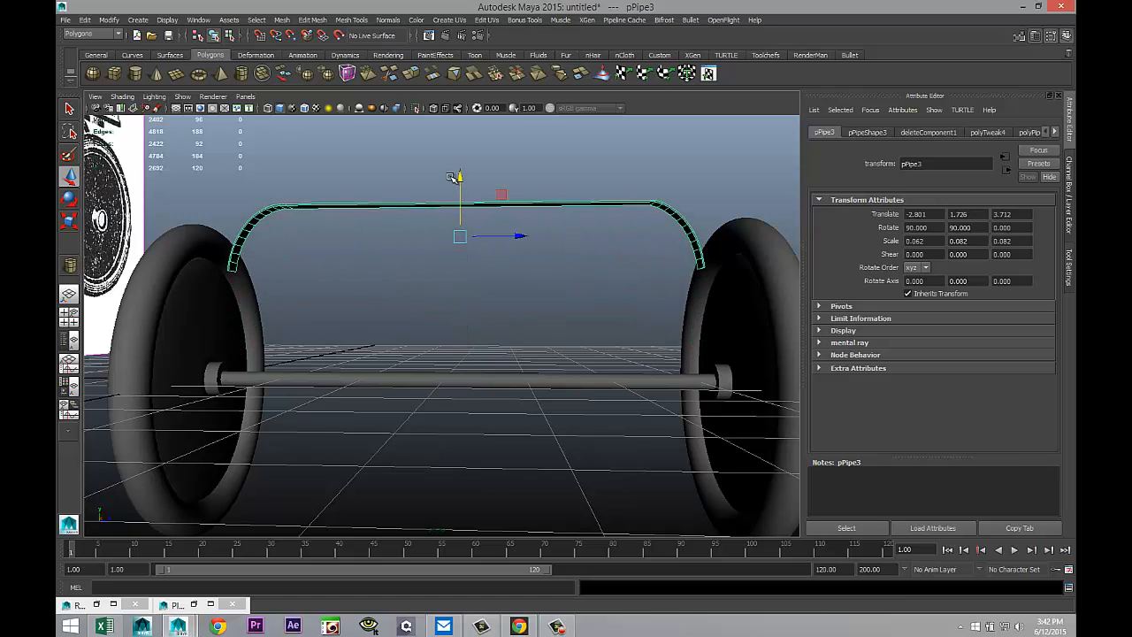
pyautogui.keyDown('alt'); pyautogui.moveTo(460, 283); pyautogui.dragTo(452, 375); pyautogui.keyUp('alt')
pyautogui.scroll(2, 559, 377)
pyautogui.scroll(1, 603, 342)
pyautogui.keyDown('alt'); pyautogui.moveTo(602, 342); pyautogui.dragTo(466, 440, button='middle'); pyautogui.keyUp('alt')
pyautogui.scroll(-1, 466, 439)
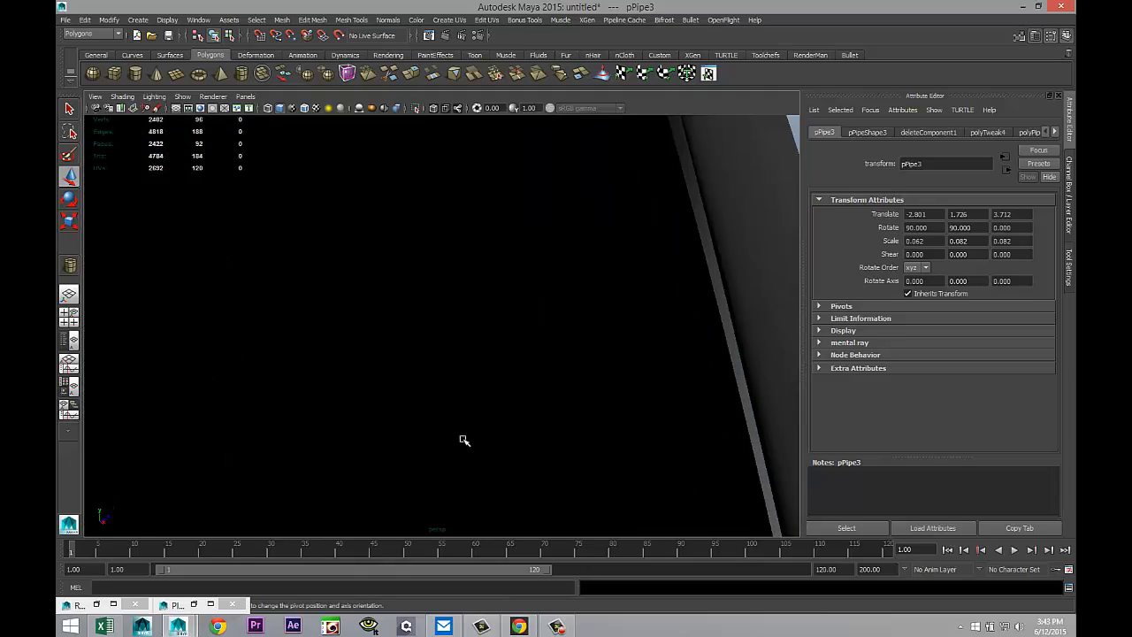
pyautogui.scroll(1, 482, 425)
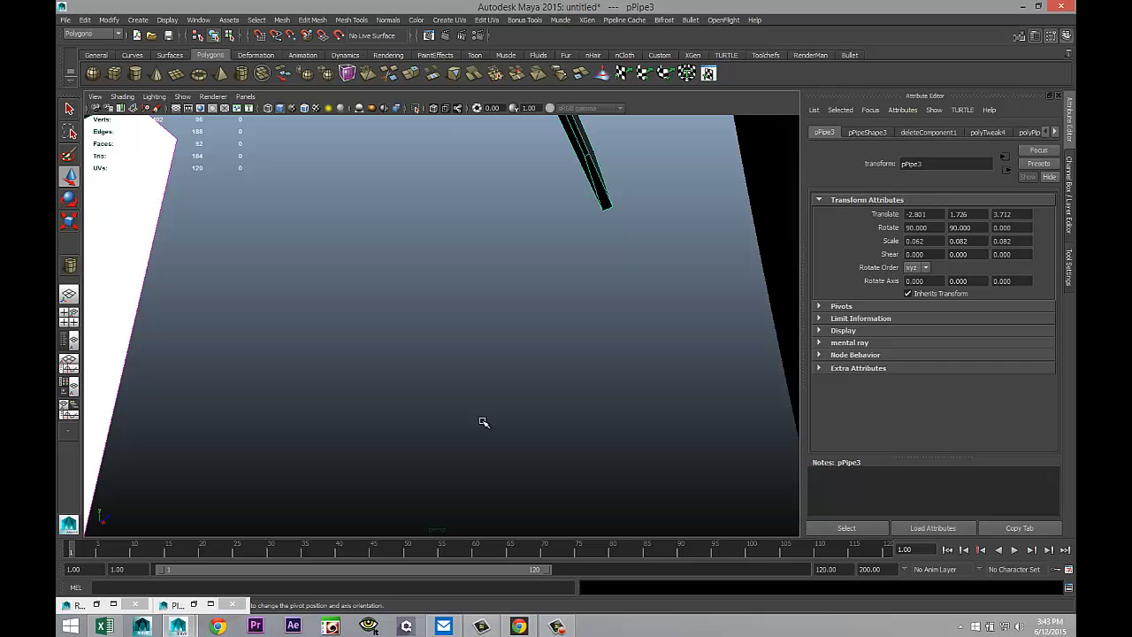
pyautogui.moveTo(602, 194); pyautogui.dragTo(599, 222, button='right')
pyautogui.click(603, 196)
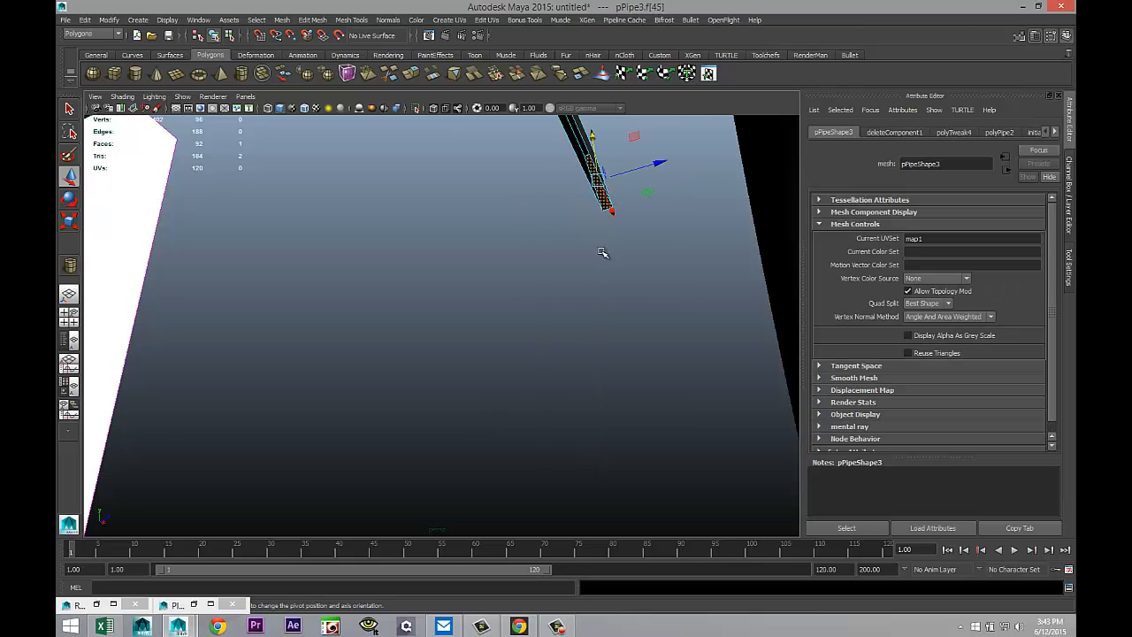
pyautogui.keyDown('alt'); pyautogui.moveTo(603, 253); pyautogui.dragTo(469, 329); pyautogui.keyUp('alt')
pyautogui.click(478, 209)
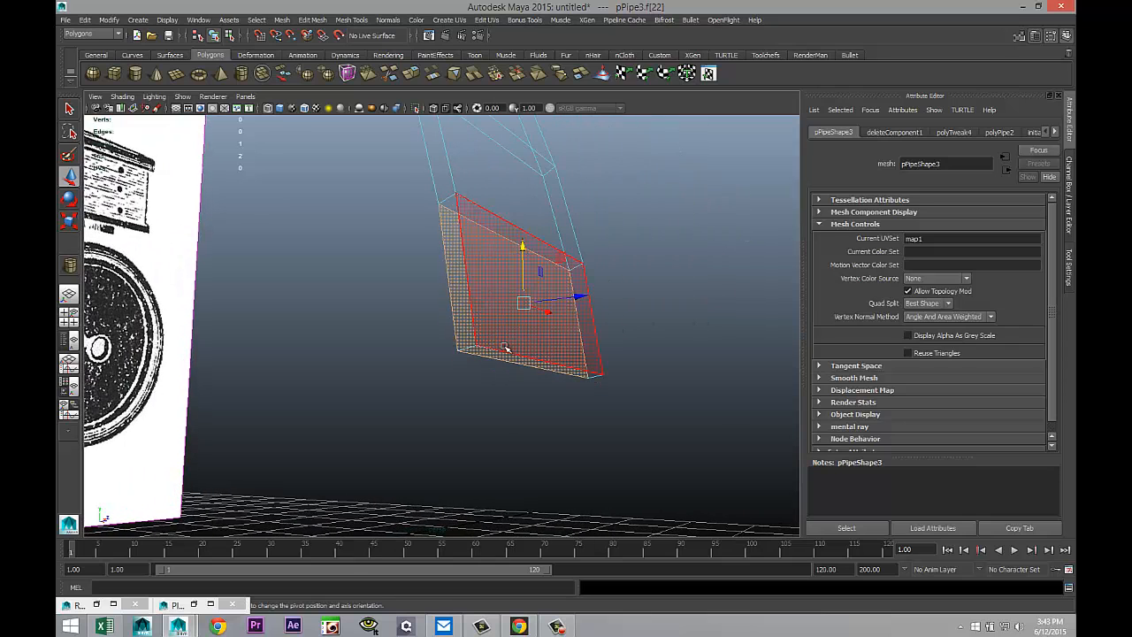
# Select the bottom edges at both ends of the arch and lower them along Y to the axle to form straight legs
pyautogui.moveTo(508, 349); pyautogui.dragTo(504, 317, button='right')
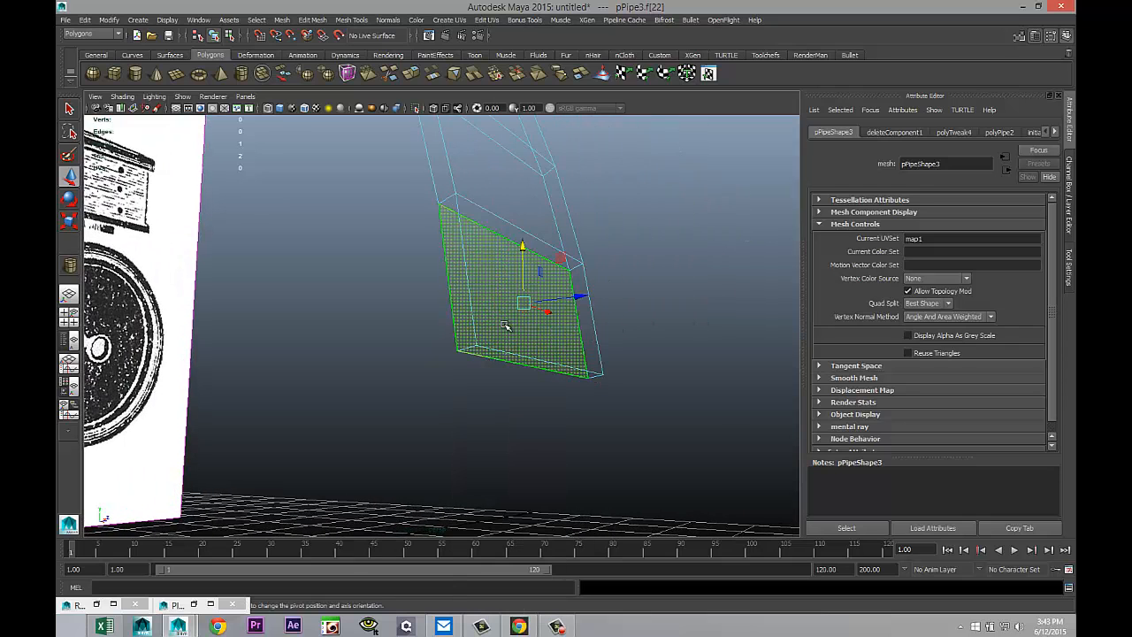
pyautogui.click(518, 353)
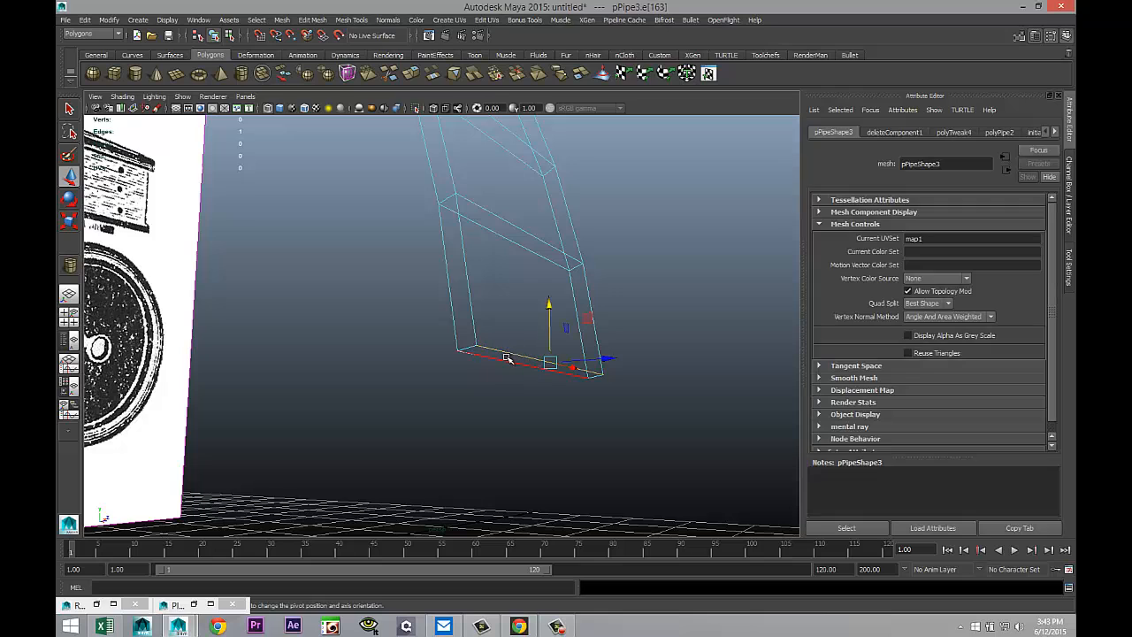
pyautogui.click(506, 359)
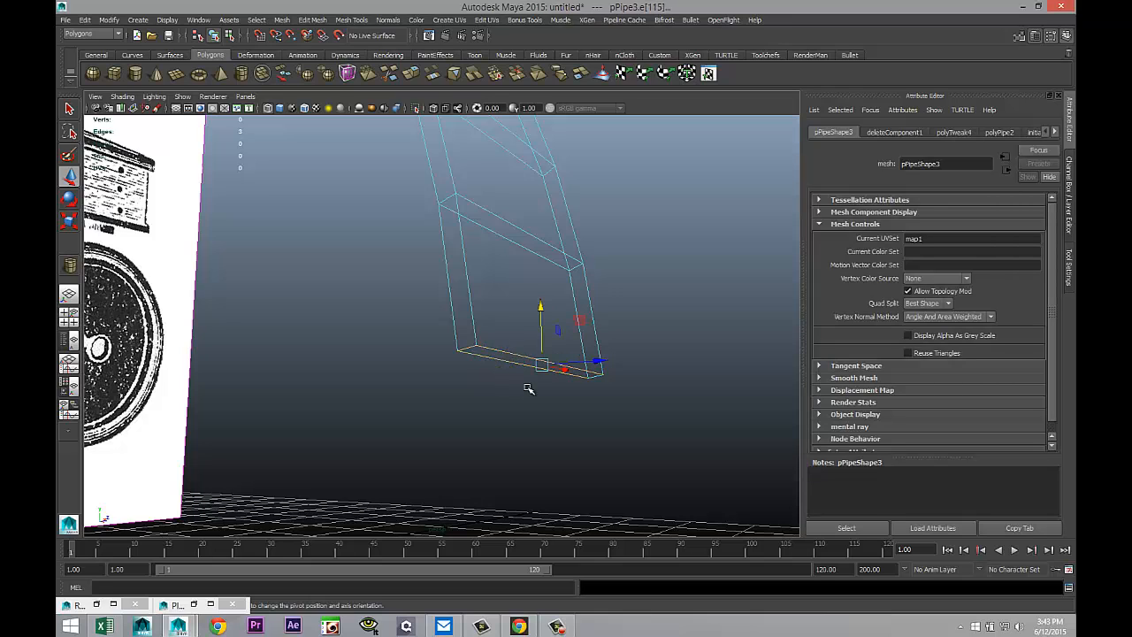
pyautogui.keyDown('alt'); pyautogui.moveTo(586, 391); pyautogui.dragTo(339, 387, button='right'); pyautogui.keyUp('alt')
pyautogui.keyDown('alt'); pyautogui.moveTo(319, 379); pyautogui.dragTo(503, 326); pyautogui.keyUp('alt')
pyautogui.scroll(6, 503, 343)
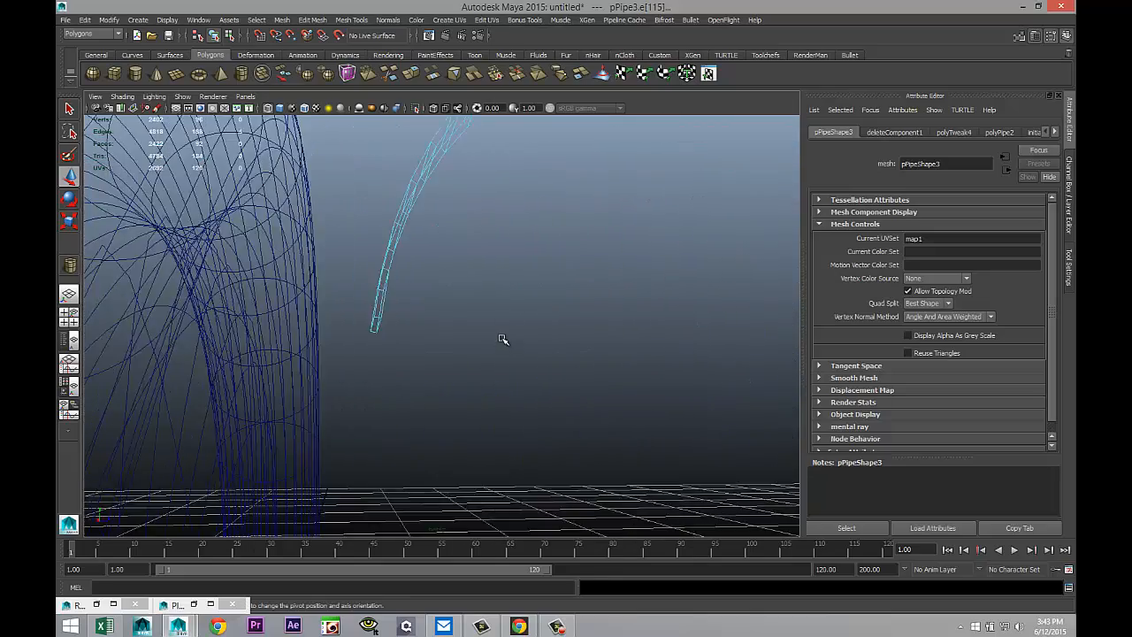
pyautogui.keyDown('shift'); pyautogui.click(275, 307); pyautogui.keyUp('shift')
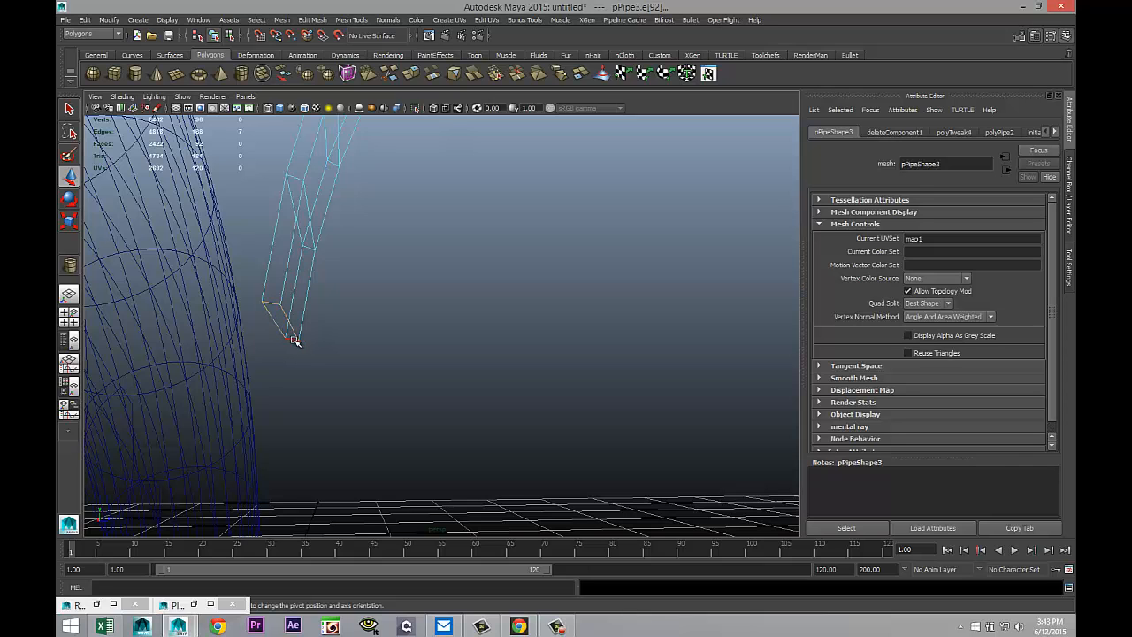
pyautogui.moveTo(350, 374)
pyautogui.keyDown('alt'); pyautogui.mouseDown()
pyautogui.moveTo(485, 405)
pyautogui.moveTo(472, 419)
pyautogui.moveTo(343, 391)
pyautogui.mouseUp(); pyautogui.keyUp('alt')
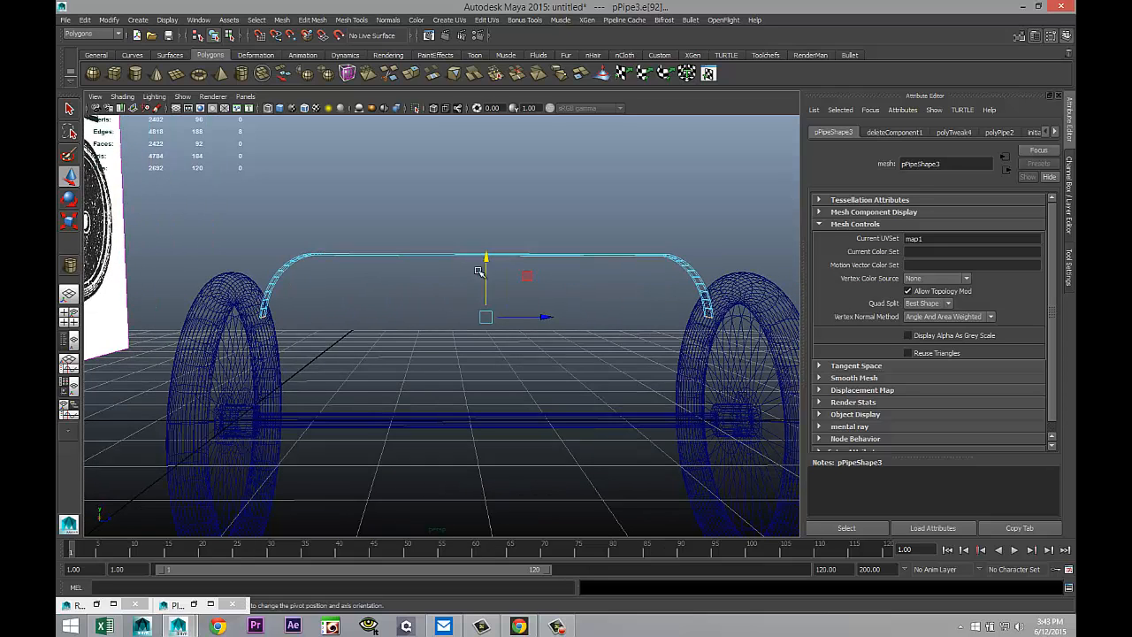
pyautogui.moveTo(485, 257); pyautogui.dragTo(503, 374)
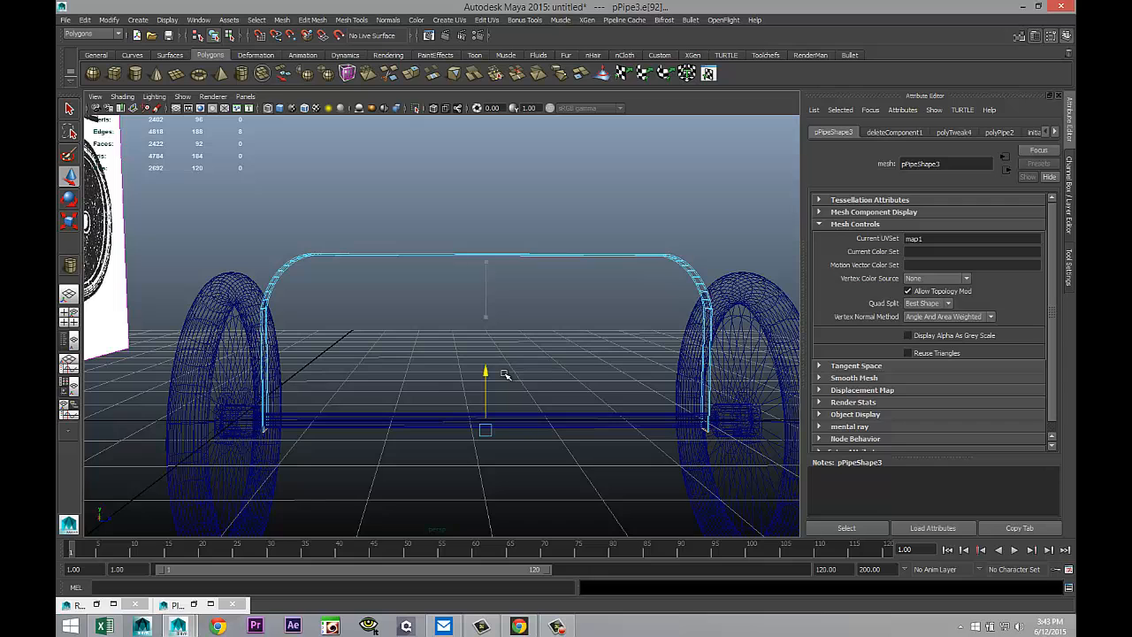
pyautogui.click(464, 462)
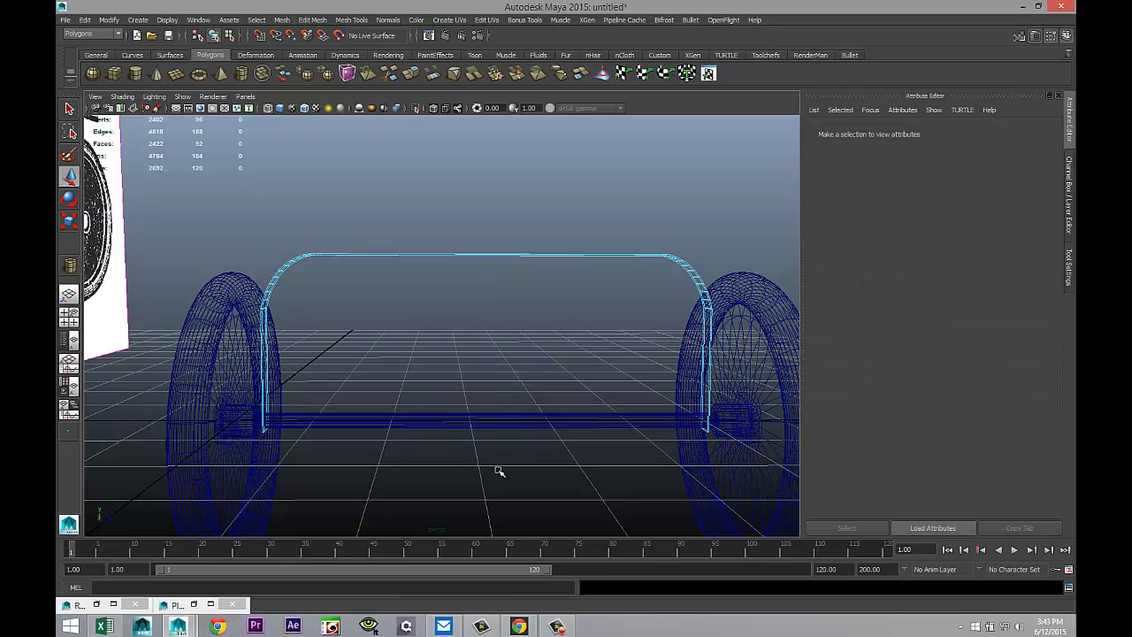
# In shaded view, select the four border edges at one open end of the arch and close it with Fill Hole
pyautogui.press('5')
pyautogui.keyDown('alt'); pyautogui.moveTo(496, 357); pyautogui.dragTo(469, 338); pyautogui.keyUp('alt')
pyautogui.keyDown('alt'); pyautogui.moveTo(469, 338); pyautogui.dragTo(579, 266, button='middle'); pyautogui.keyUp('alt')
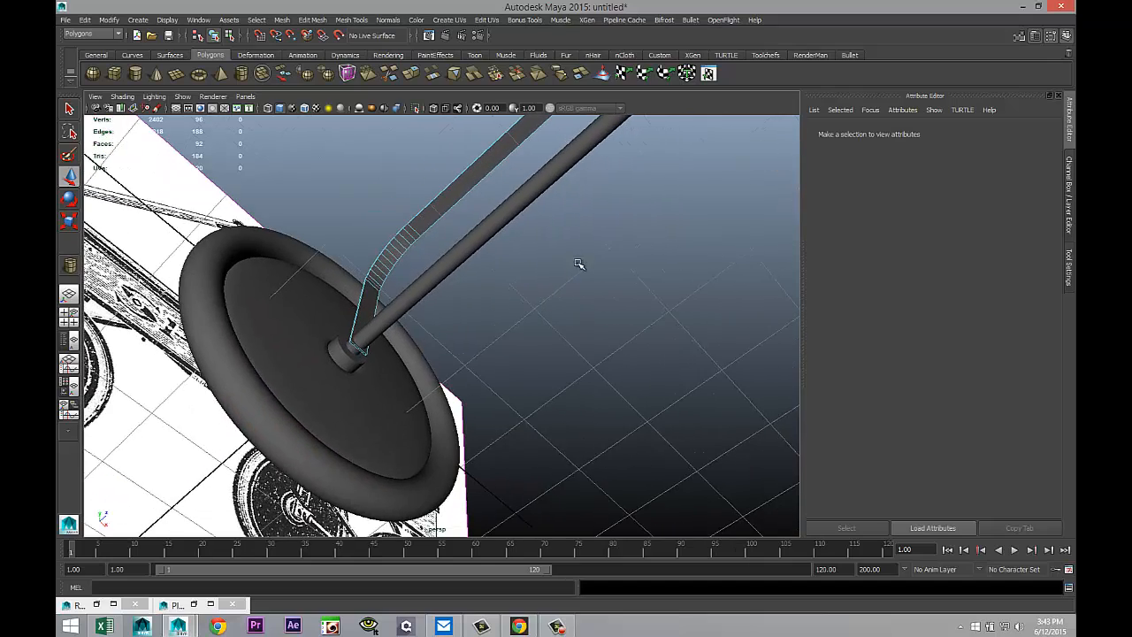
pyautogui.scroll(5, 492, 357)
pyautogui.keyDown('alt'); pyautogui.moveTo(380, 379); pyautogui.dragTo(500, 331, button='middle'); pyautogui.keyUp('alt')
pyautogui.scroll(7, 489, 340)
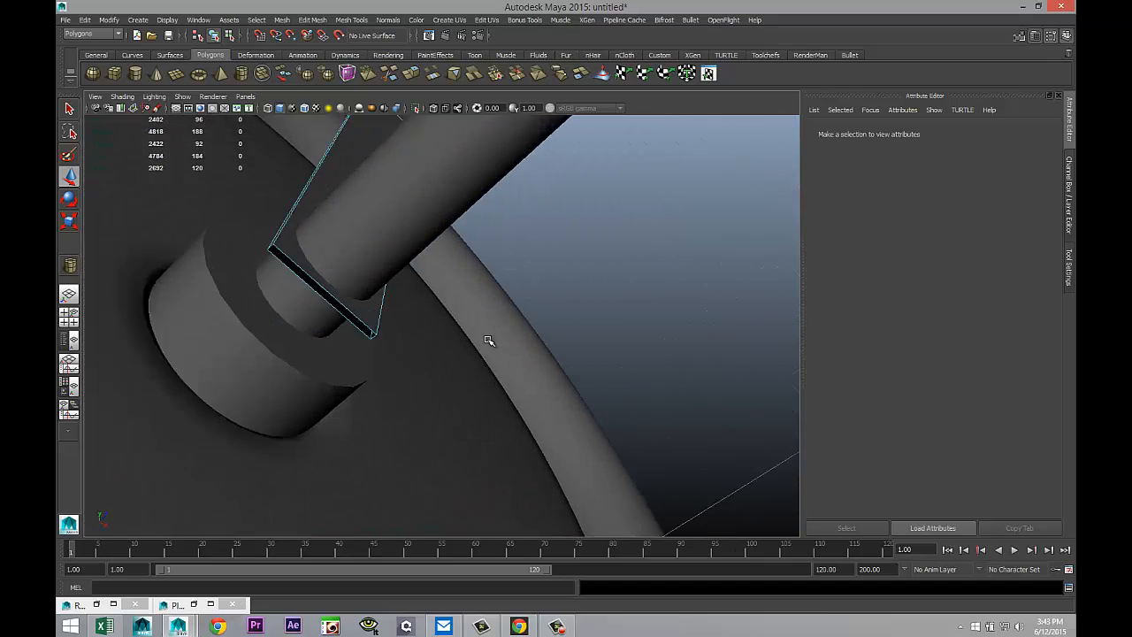
pyautogui.click(295, 297)
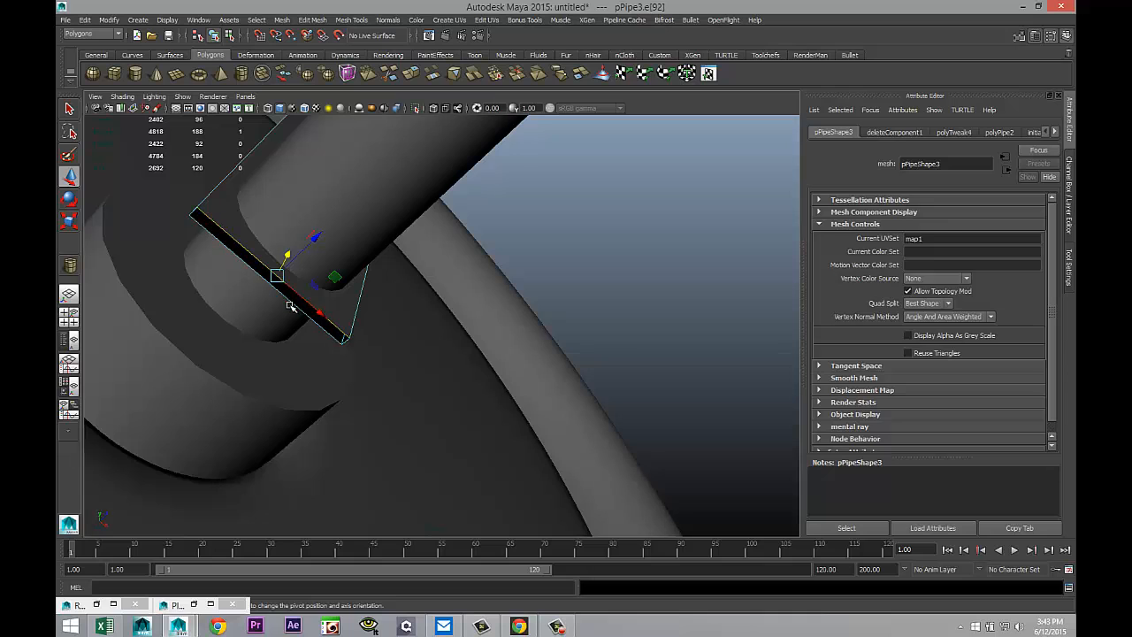
pyautogui.click(294, 303)
pyautogui.click(297, 305)
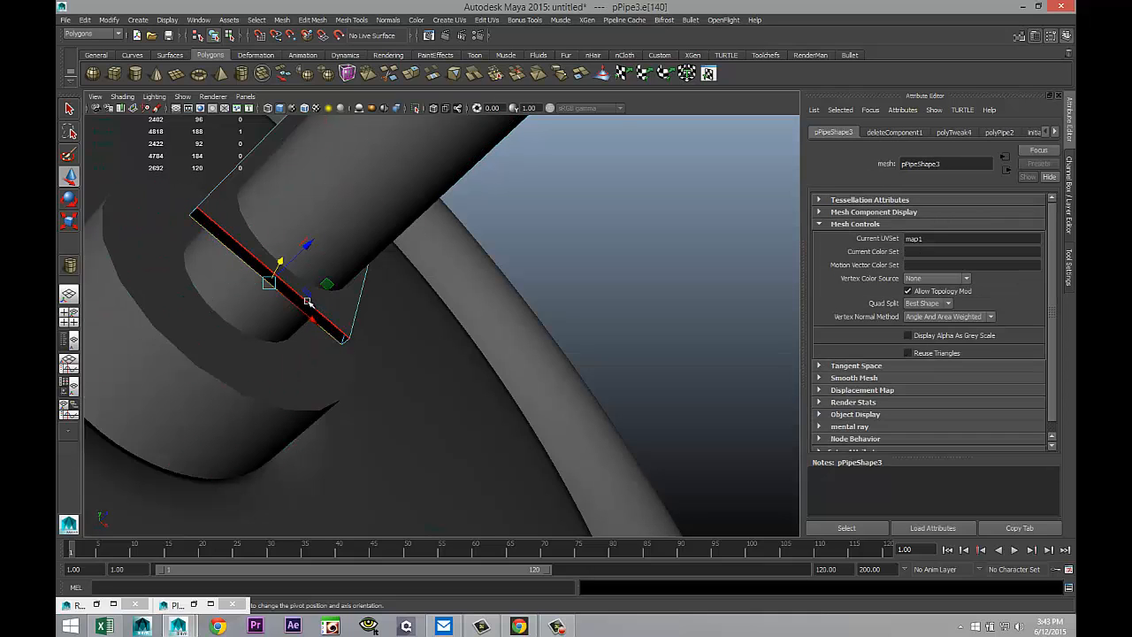
pyautogui.keyDown('shift'); pyautogui.click(339, 336); pyautogui.keyUp('shift')
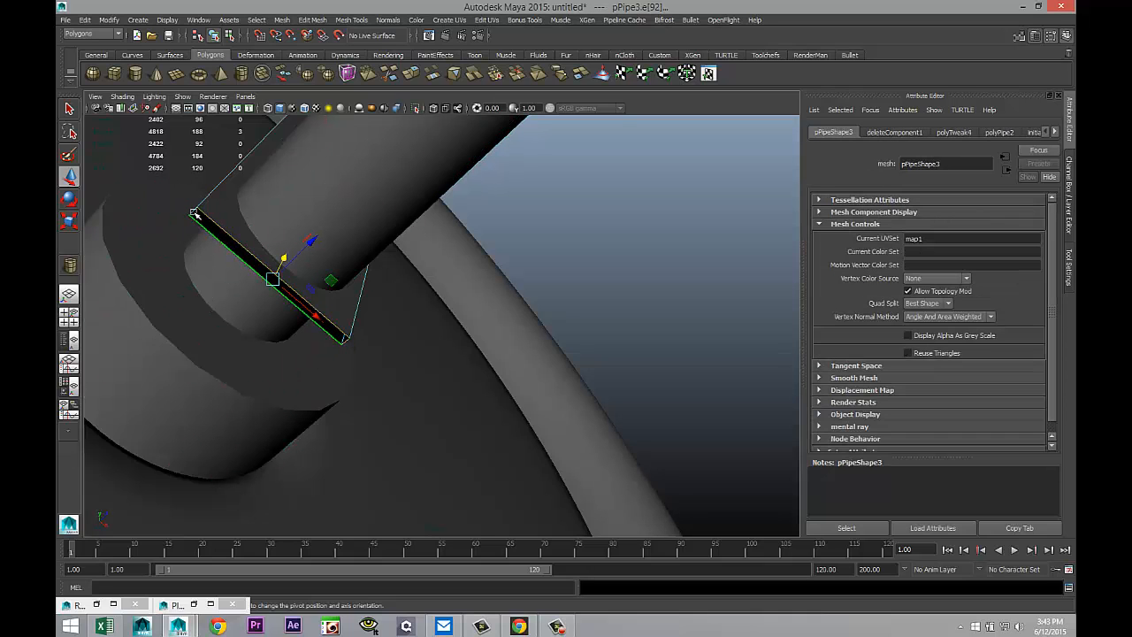
pyautogui.keyDown('shift'); pyautogui.click(211, 233); pyautogui.keyUp('shift')
pyautogui.click(282, 21)
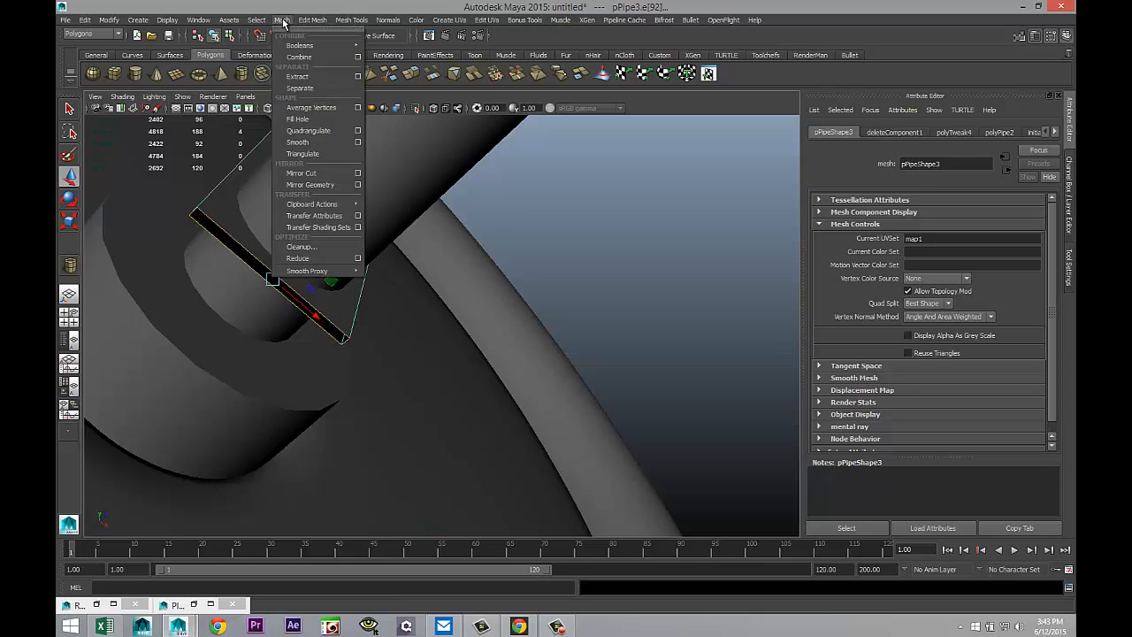
pyautogui.click(301, 119)
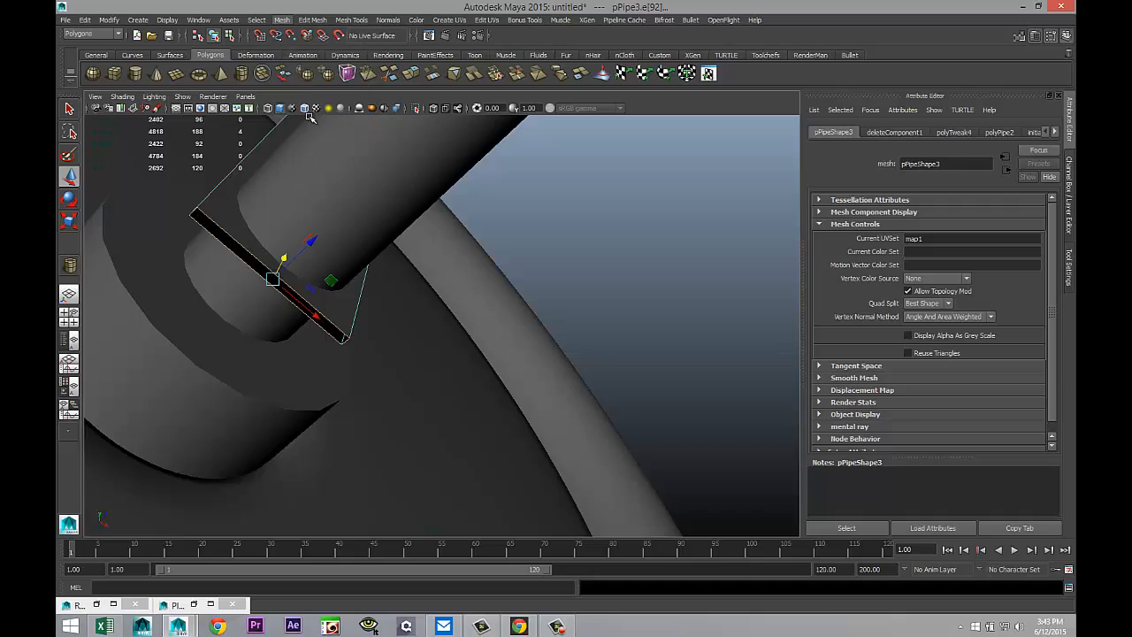
# Select the four border edges at the arch's opposite open end and fill that hole too
pyautogui.keyDown('alt'); pyautogui.moveTo(529, 286); pyautogui.dragTo(341, 317, button='middle'); pyautogui.keyUp('alt')
pyautogui.scroll(-10, 483, 245)
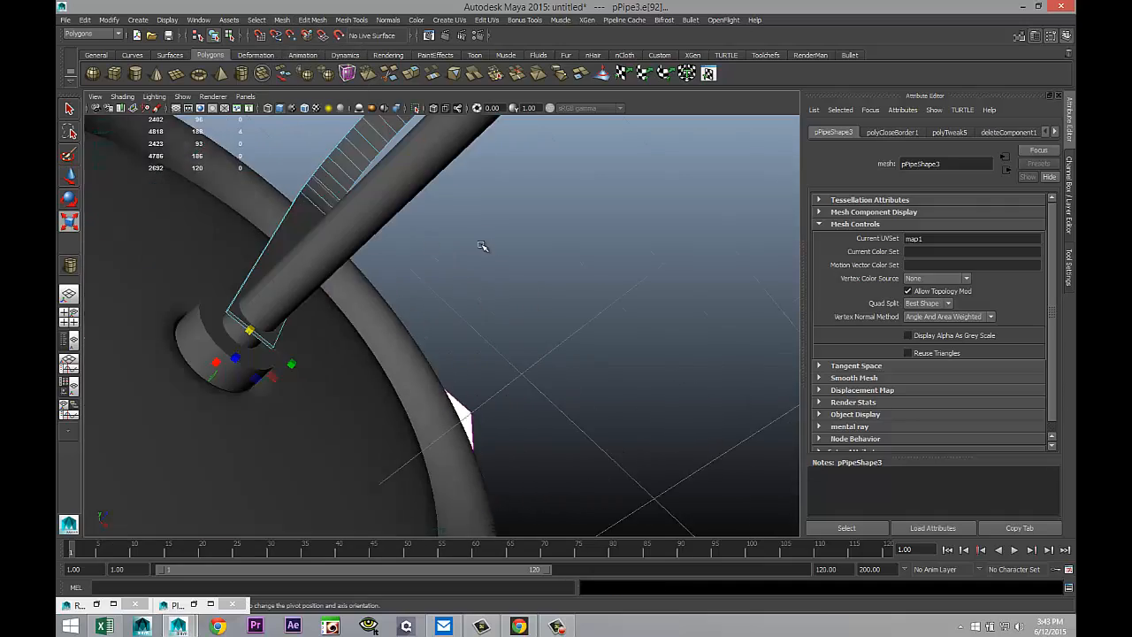
pyautogui.keyDown('alt'); pyautogui.moveTo(624, 249); pyautogui.dragTo(469, 392, button='middle'); pyautogui.keyUp('alt')
pyautogui.scroll(8, 526, 352)
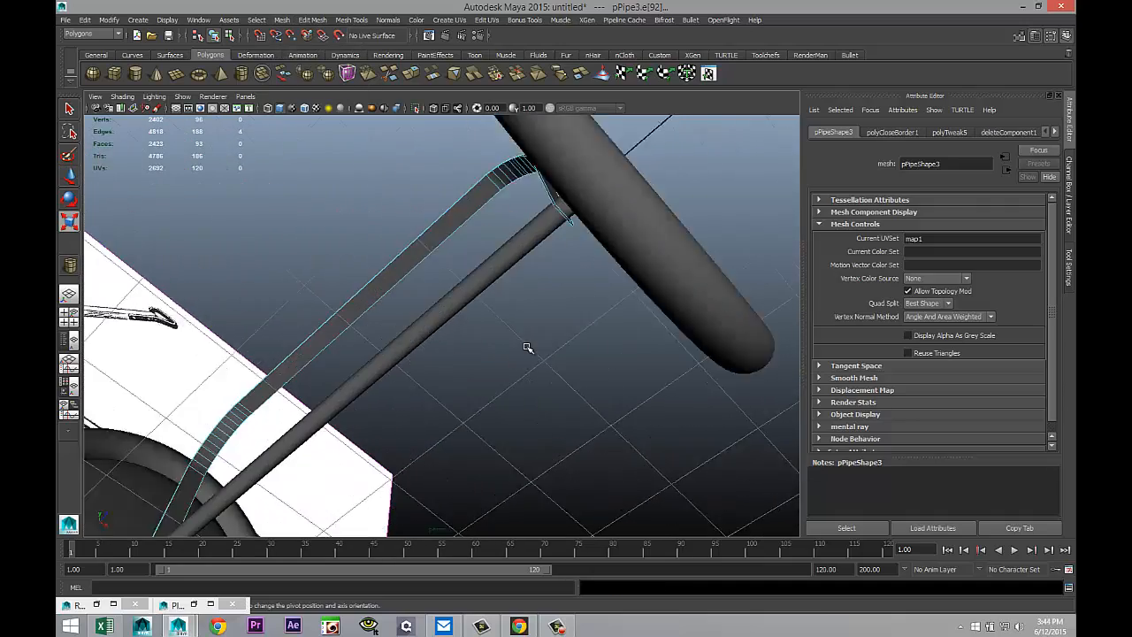
pyautogui.keyDown('alt'); pyautogui.moveTo(625, 260); pyautogui.dragTo(406, 399, button='middle'); pyautogui.keyUp('alt')
pyautogui.scroll(4, 556, 354)
pyautogui.keyDown('alt'); pyautogui.moveTo(407, 400); pyautogui.dragTo(512, 306); pyautogui.keyUp('alt')
pyautogui.keyDown('alt'); pyautogui.moveTo(548, 281); pyautogui.dragTo(445, 429, button='middle'); pyautogui.keyUp('alt')
pyautogui.keyDown('alt'); pyautogui.moveTo(445, 430); pyautogui.dragTo(466, 305); pyautogui.keyUp('alt')
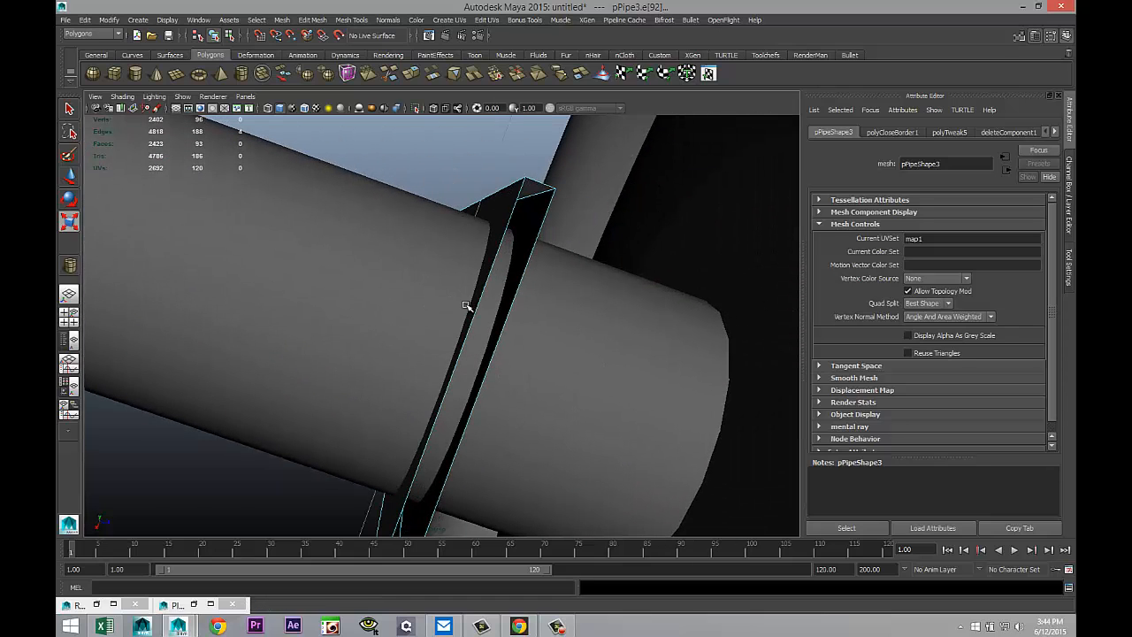
pyautogui.click(501, 244)
pyautogui.keyDown('shift'); pyautogui.click(539, 184); pyautogui.keyUp('shift')
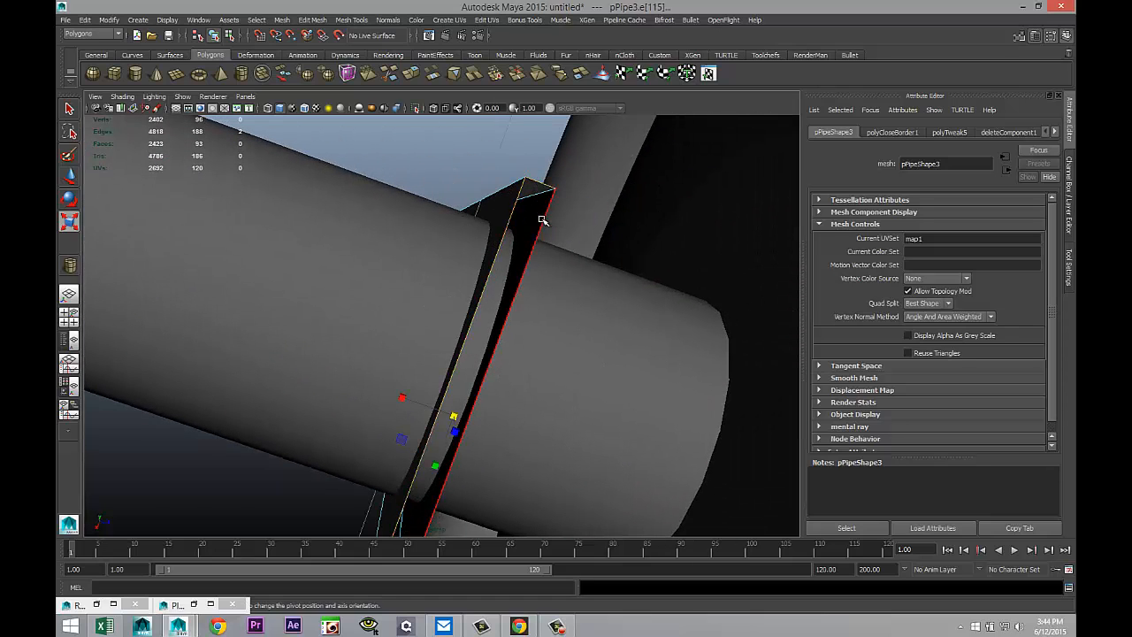
pyautogui.keyDown('shift'); pyautogui.click(541, 221); pyautogui.keyUp('shift')
pyautogui.keyDown('alt'); pyautogui.moveTo(541, 319); pyautogui.dragTo(586, 245, button='middle'); pyautogui.keyUp('alt')
pyautogui.keyDown('alt'); pyautogui.moveTo(587, 245); pyautogui.dragTo(487, 390); pyautogui.keyUp('alt')
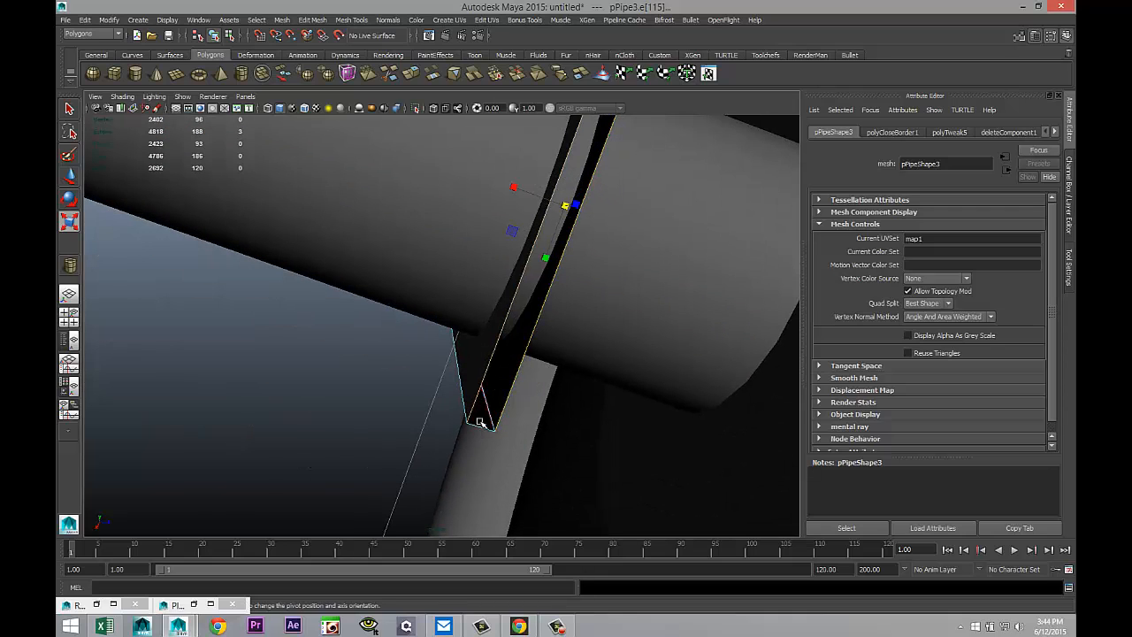
pyautogui.press('g')
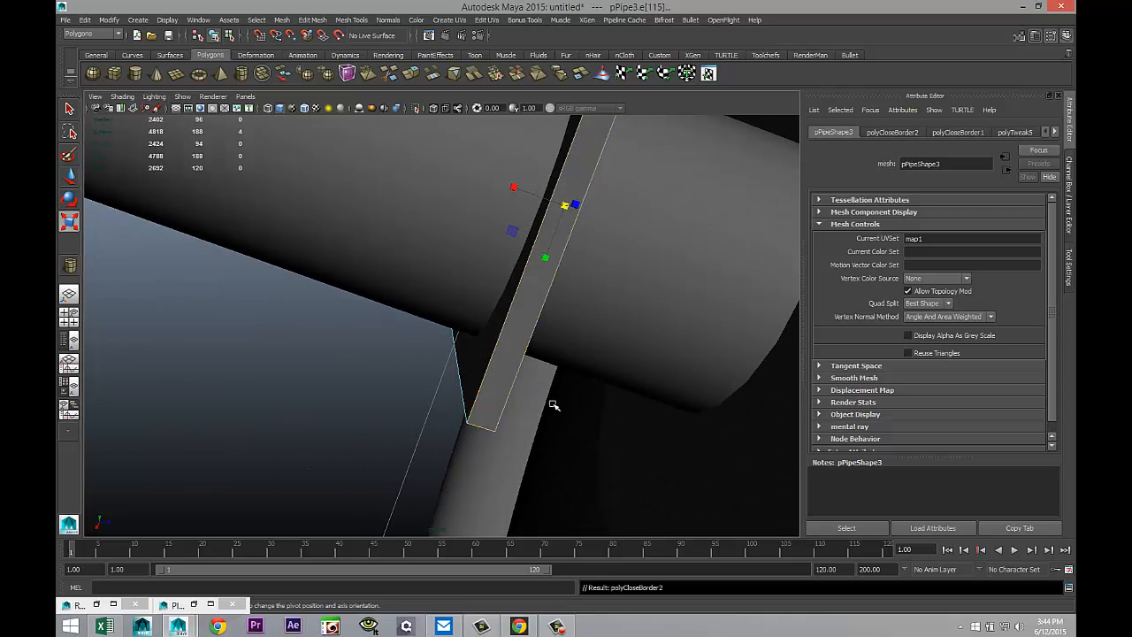
# Compare the arch over the wheel pair with the wheel supports in the wagon reference image
pyautogui.scroll(-12, 402, 358)
pyautogui.keyDown('alt'); pyautogui.moveTo(388, 343); pyautogui.dragTo(269, 438); pyautogui.keyUp('alt')
pyautogui.keyDown('alt'); pyautogui.moveTo(272, 418); pyautogui.dragTo(485, 449, button='middle'); pyautogui.keyUp('alt')
pyautogui.scroll(-4, 480, 360)
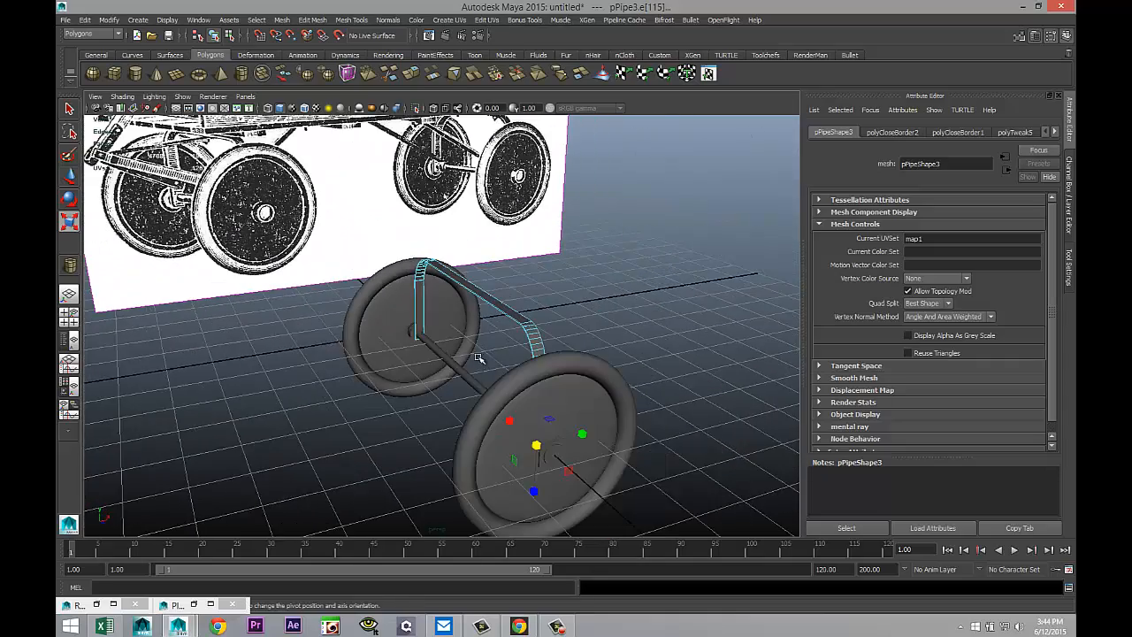
pyautogui.keyDown('alt'); pyautogui.moveTo(404, 324); pyautogui.dragTo(478, 348, button='middle'); pyautogui.keyUp('alt')
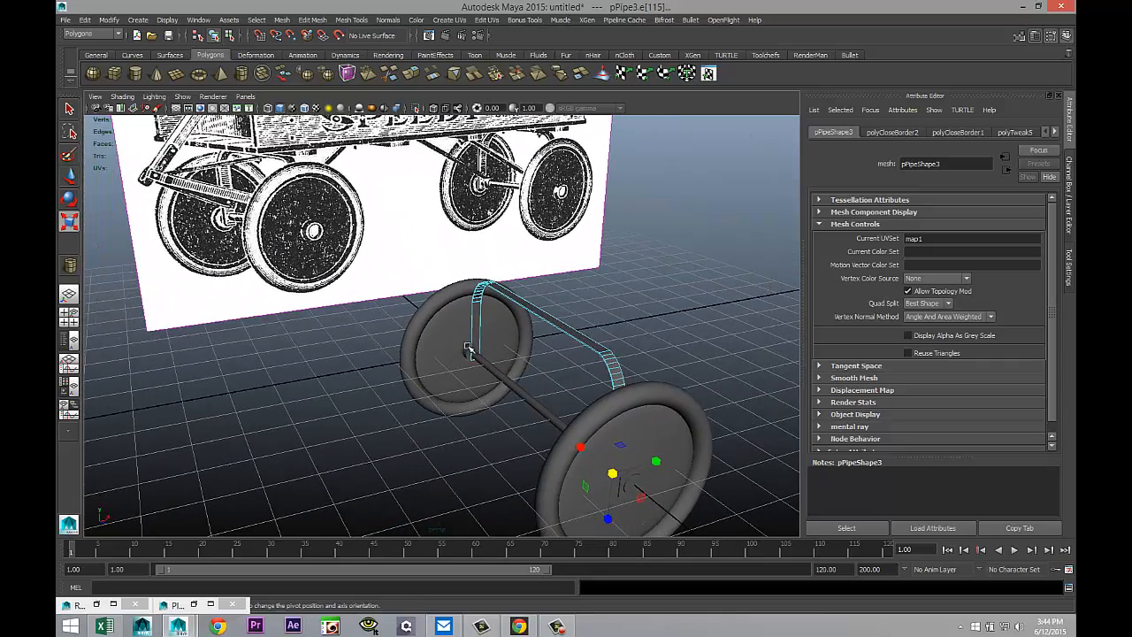
pyautogui.scroll(2, 466, 340)
pyautogui.keyDown('alt'); pyautogui.moveTo(497, 276); pyautogui.dragTo(540, 367, button='middle'); pyautogui.keyUp('alt')
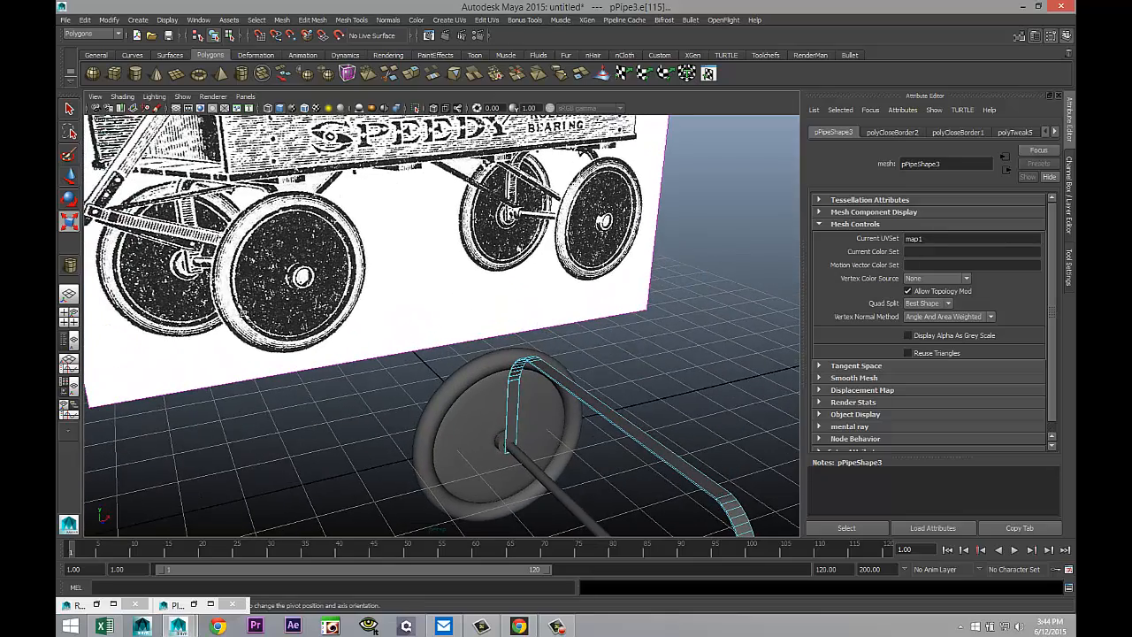
pyautogui.scroll(-2, 260, 341)
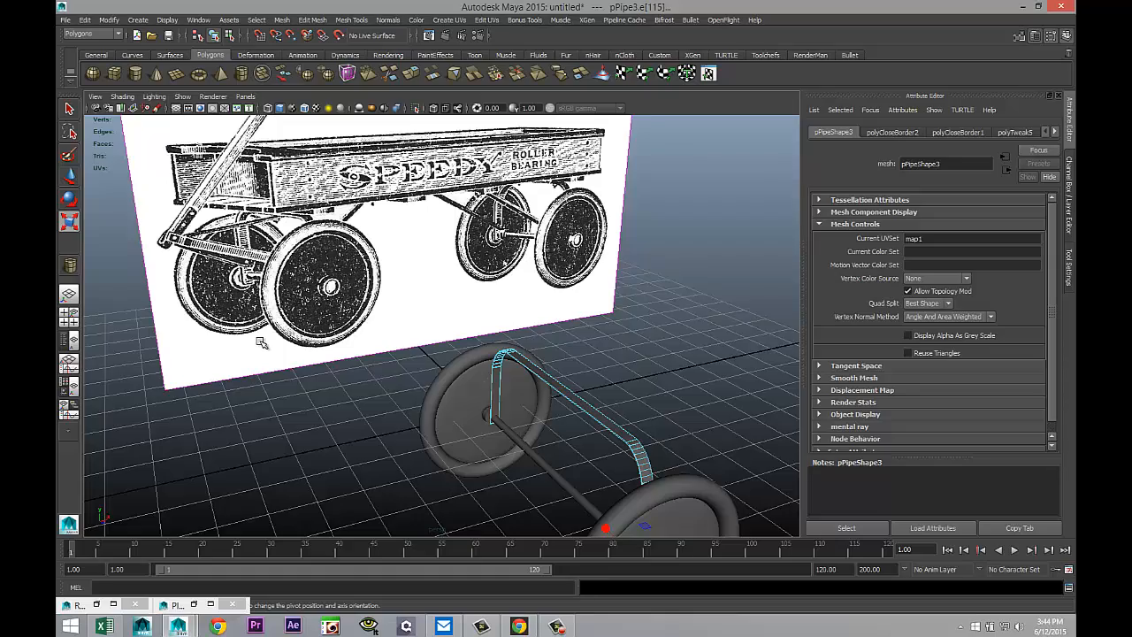
pyautogui.scroll(2, 261, 344)
pyautogui.scroll(-3, 276, 363)
# Group both wheels, the axle and the arch, and name the group Wheelset
pyautogui.keyDown('alt'); pyautogui.moveTo(309, 352); pyautogui.dragTo(480, 298); pyautogui.keyUp('alt')
pyautogui.moveTo(481, 298); pyautogui.dragTo(513, 283, button='right')
pyautogui.moveTo(362, 260); pyautogui.dragTo(707, 459)
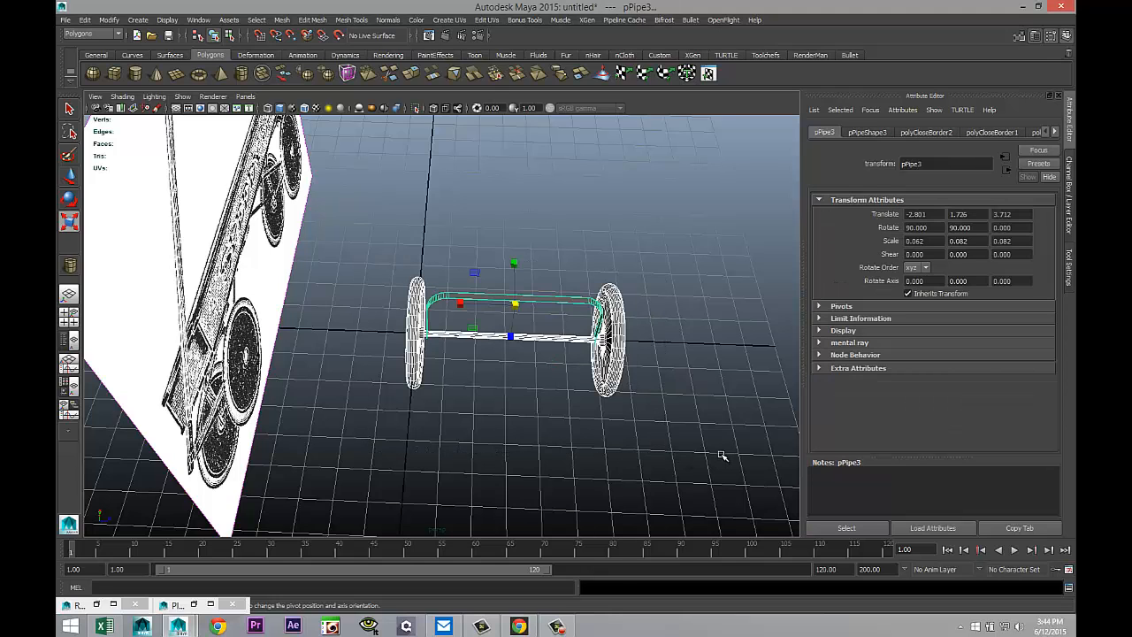
pyautogui.hotkey('ctrl', 'g')
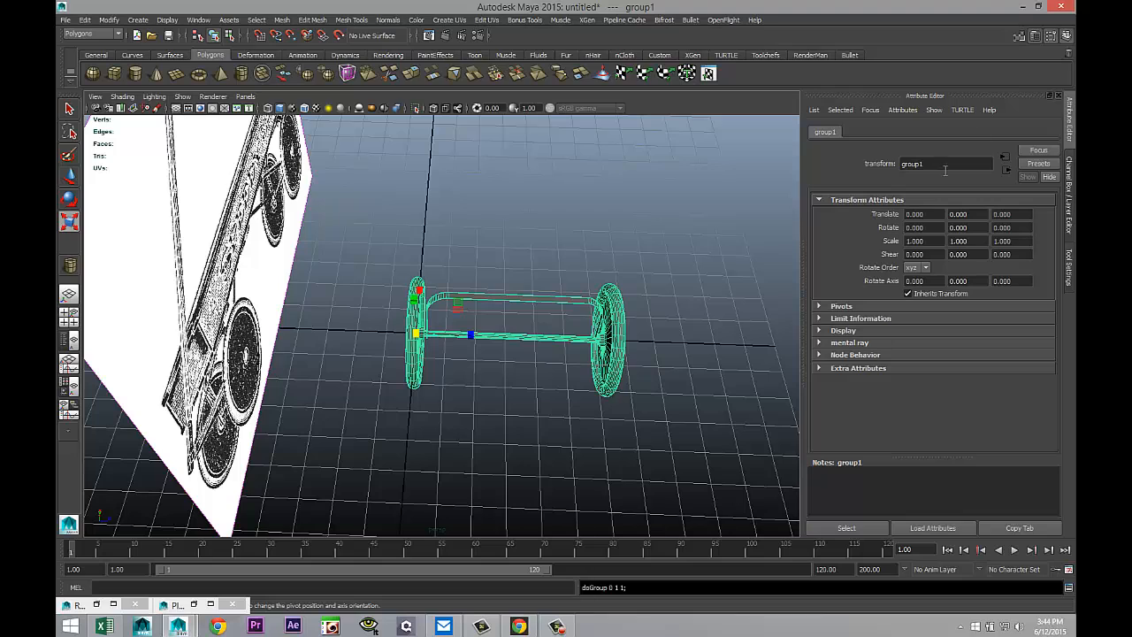
pyautogui.click(900, 163)
pyautogui.write('Wheelset')
pyautogui.click(695, 324)
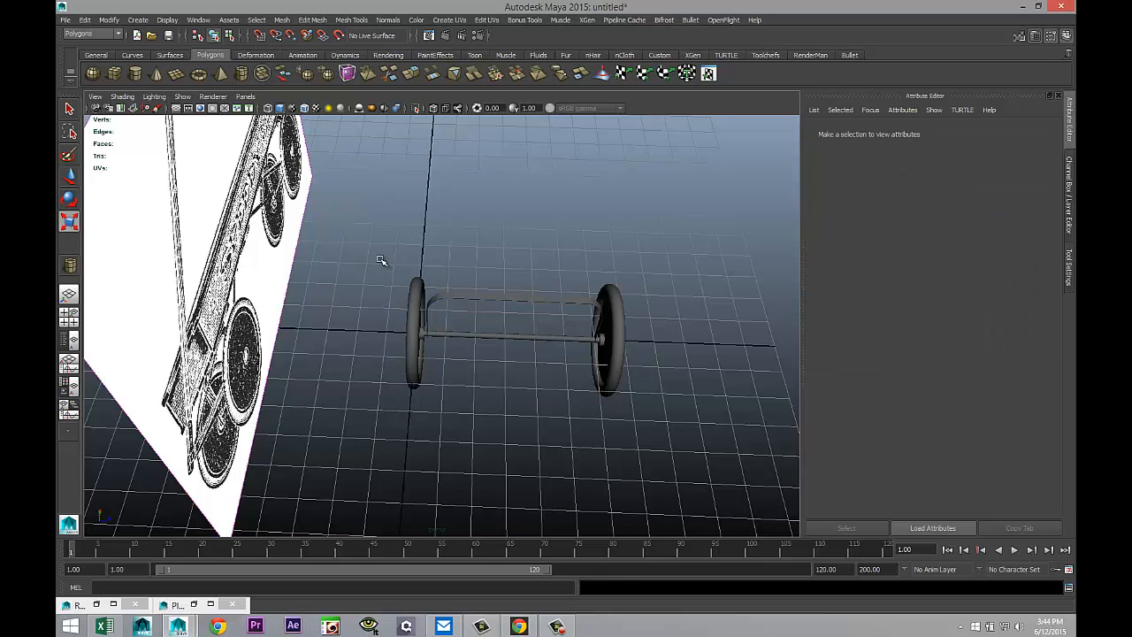
# Duplicate the wheels, axle and arch and move the copy along X, bringing its arch to about -13.270
pyautogui.moveTo(381, 260); pyautogui.dragTo(690, 459)
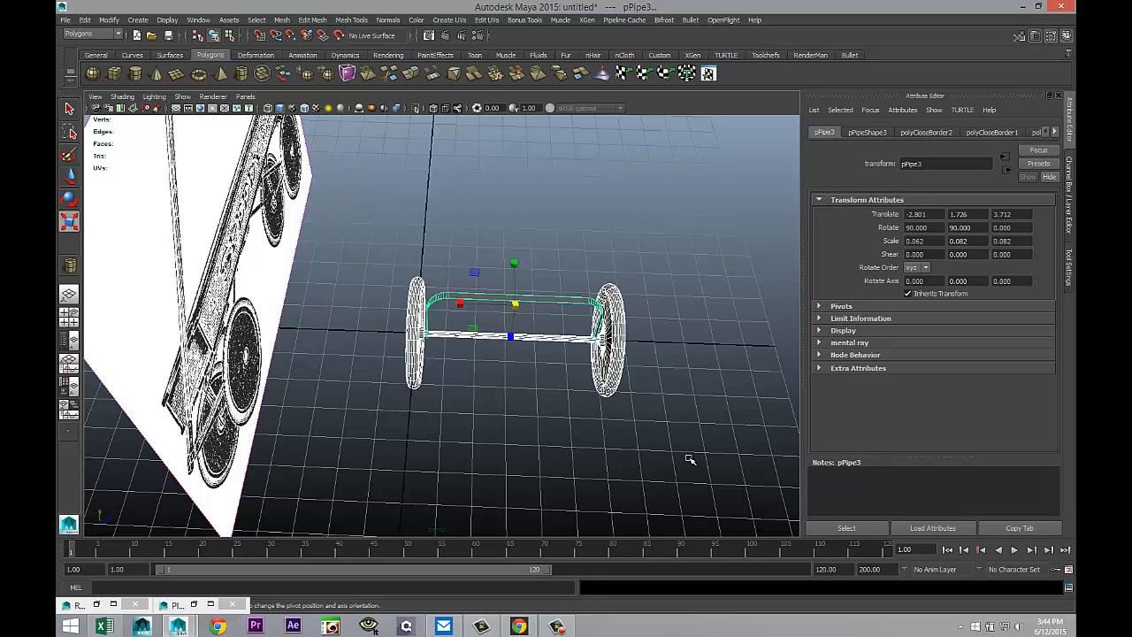
pyautogui.hotkey('ctrl', 'd')
pyautogui.scroll(-5, 637, 442)
pyautogui.keyDown('alt'); pyautogui.moveTo(624, 407); pyautogui.dragTo(459, 428); pyautogui.keyUp('alt')
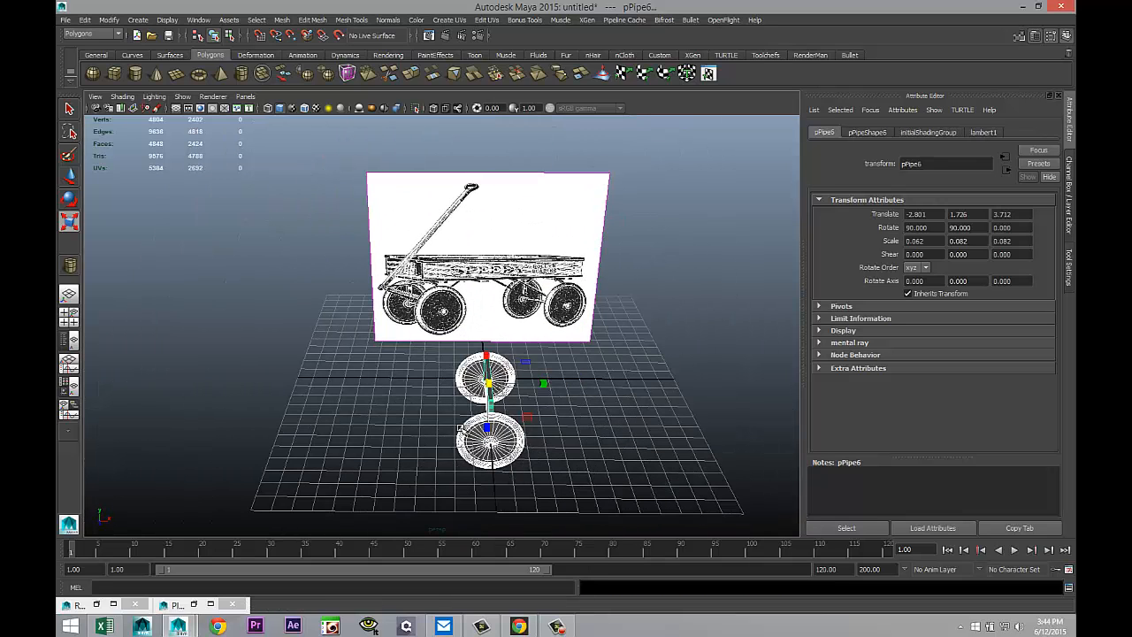
pyautogui.press('w')
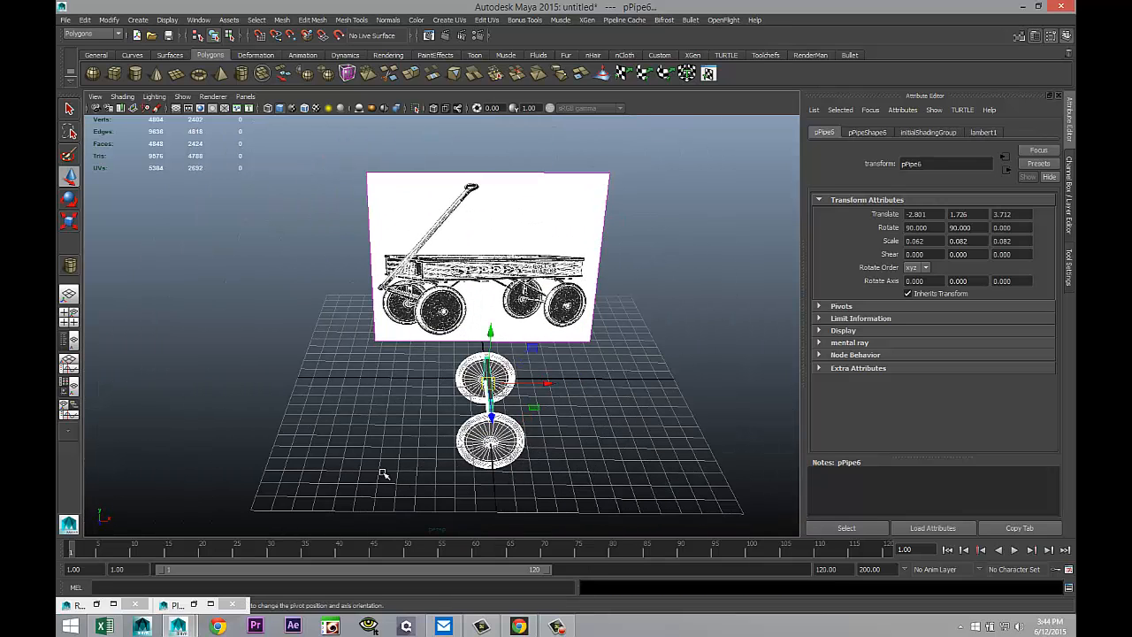
pyautogui.moveTo(546, 385); pyautogui.dragTo(370, 392)
# Examine the front and rear wheel spacing and undercarriage in the reference image against the two wheel pairs
pyautogui.scroll(5, 444, 410)
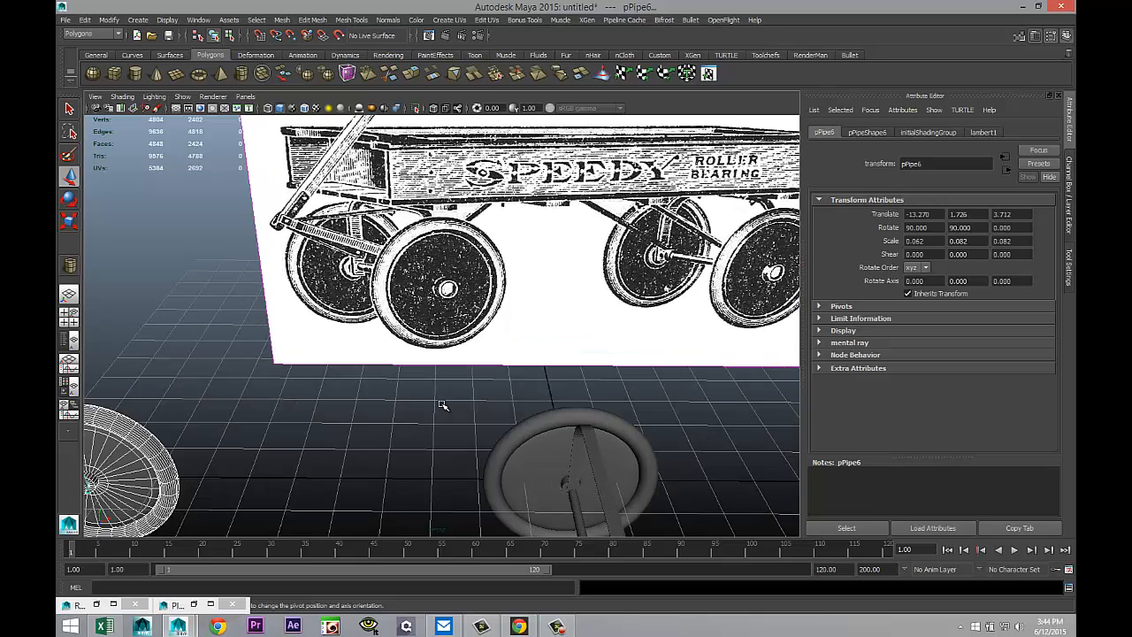
pyautogui.scroll(-5, 443, 405)
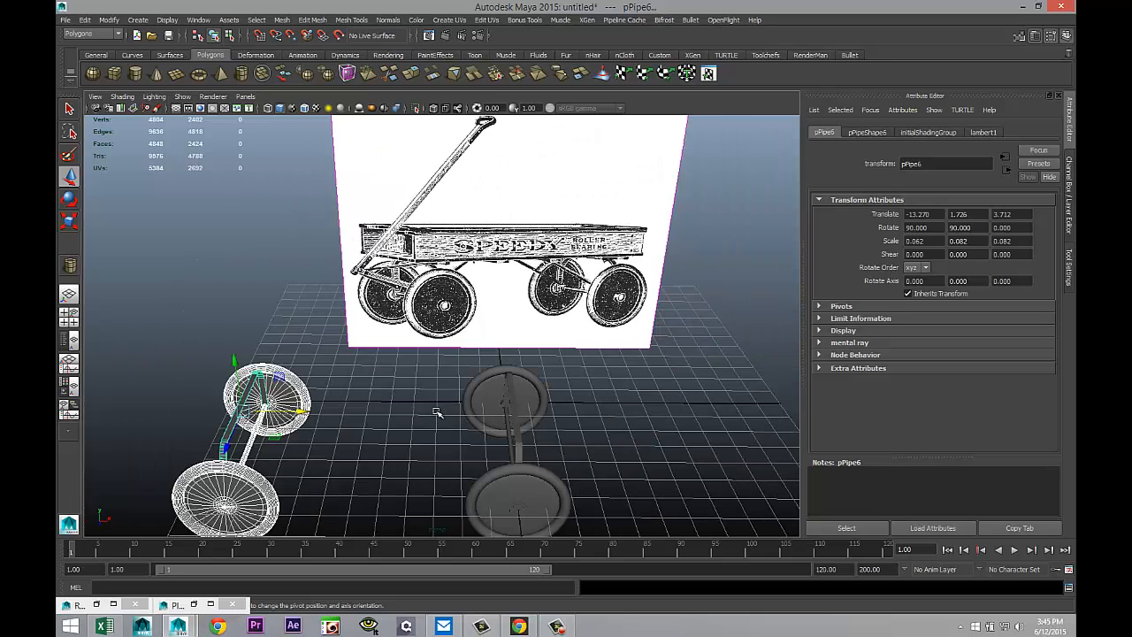
pyautogui.scroll(-3, 436, 412)
pyautogui.scroll(3, 438, 413)
pyautogui.scroll(4, 612, 407)
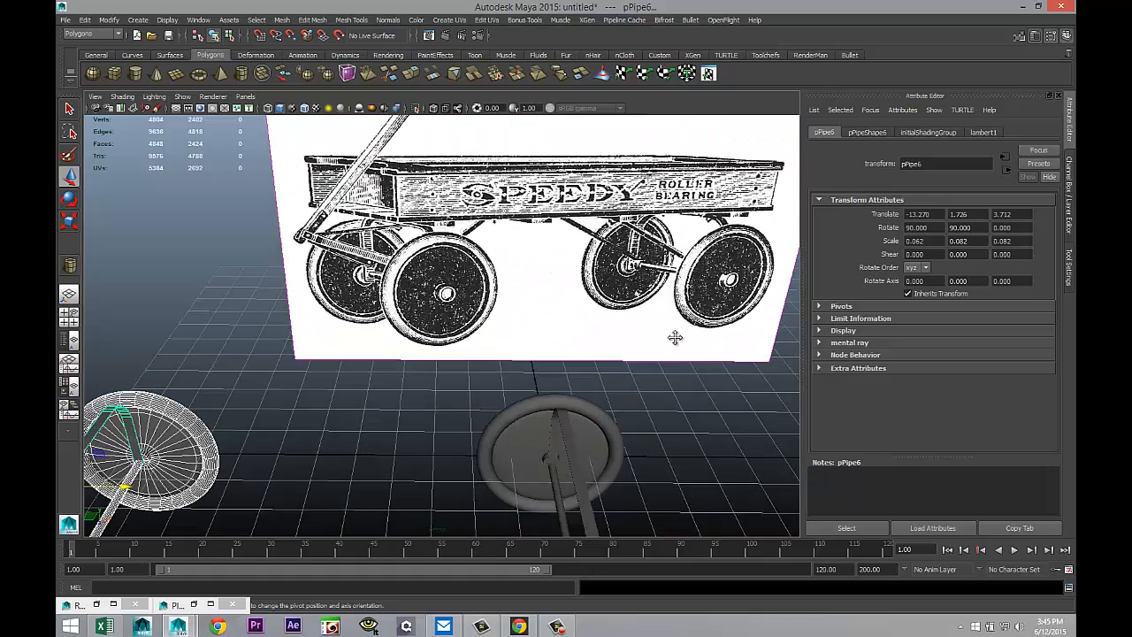
pyautogui.scroll(5, 678, 386)
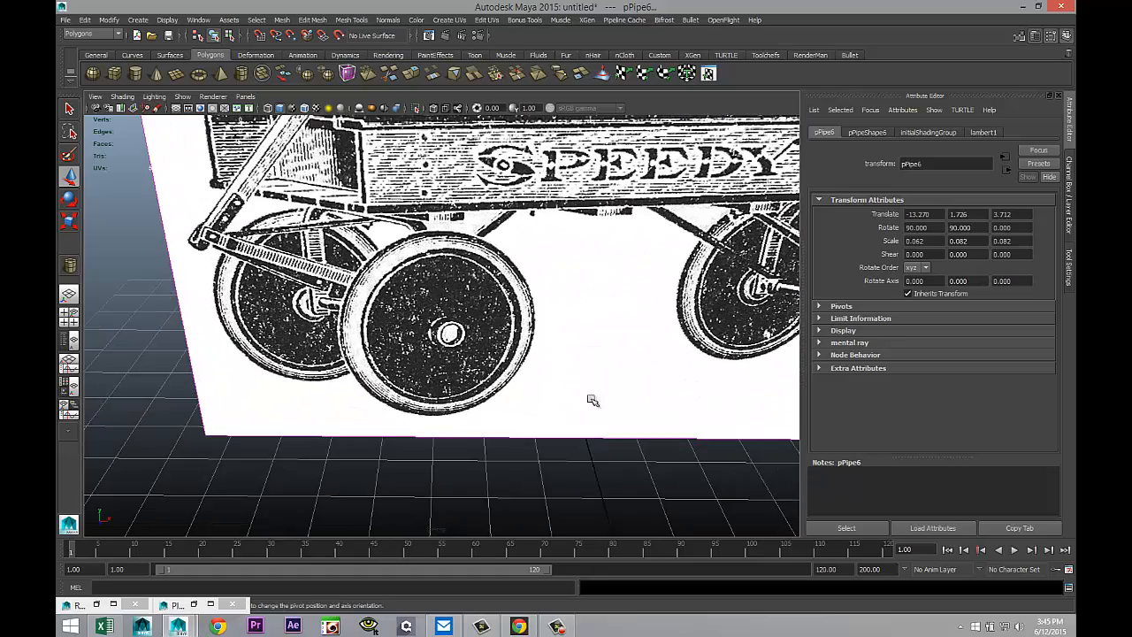
pyautogui.keyDown('alt'); pyautogui.moveTo(574, 386); pyautogui.dragTo(439, 388, button='middle'); pyautogui.keyUp('alt')
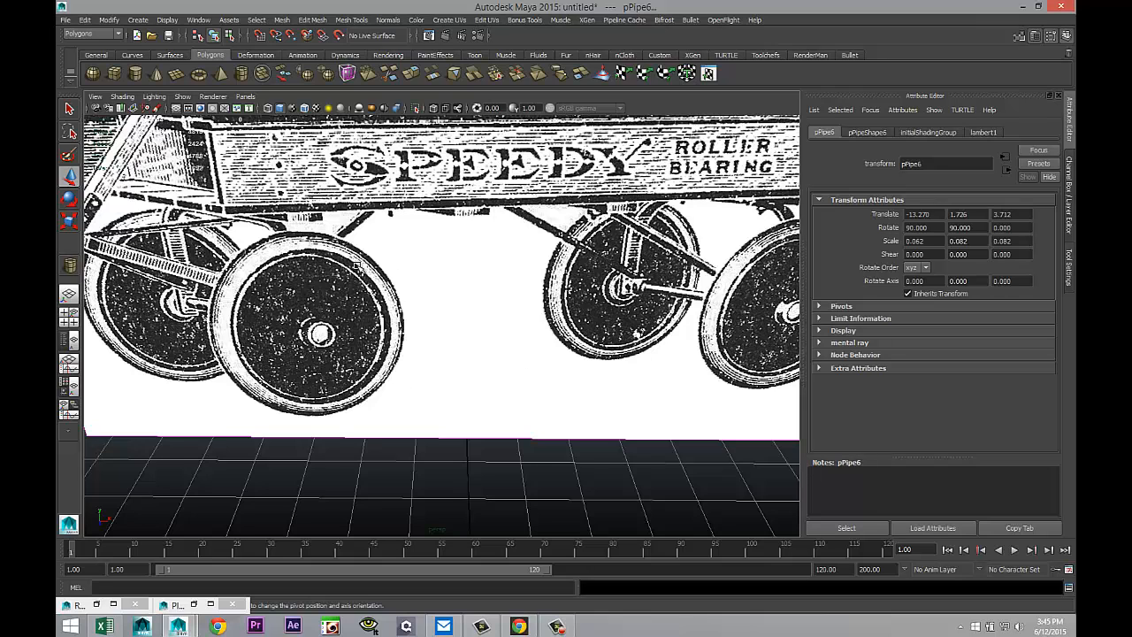
pyautogui.scroll(-6, 326, 302)
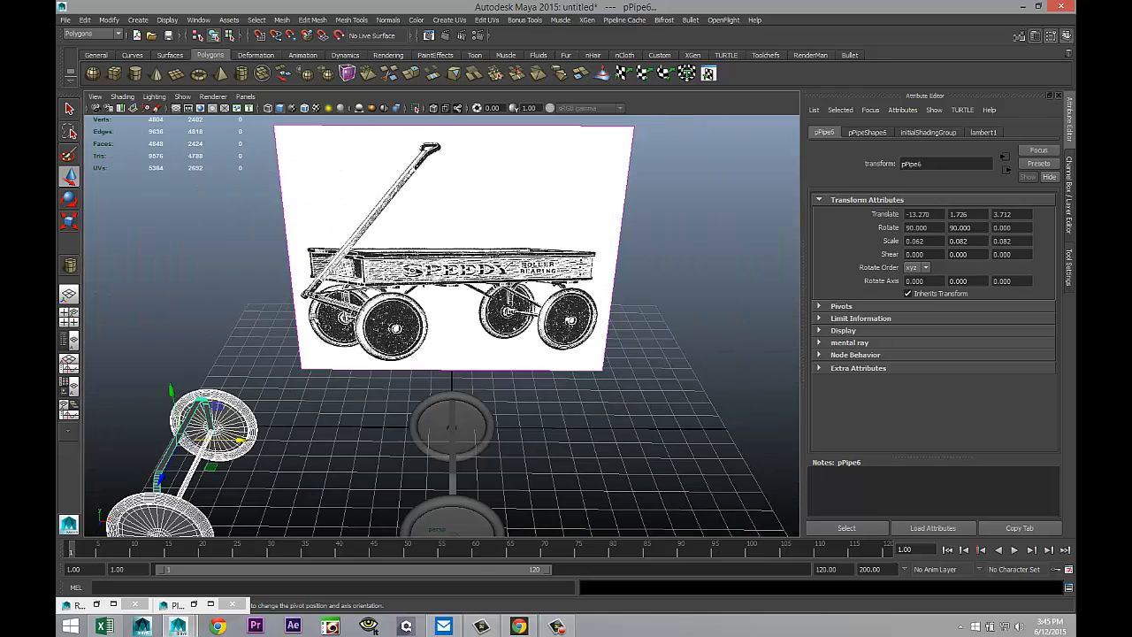
pyautogui.scroll(2, 621, 413)
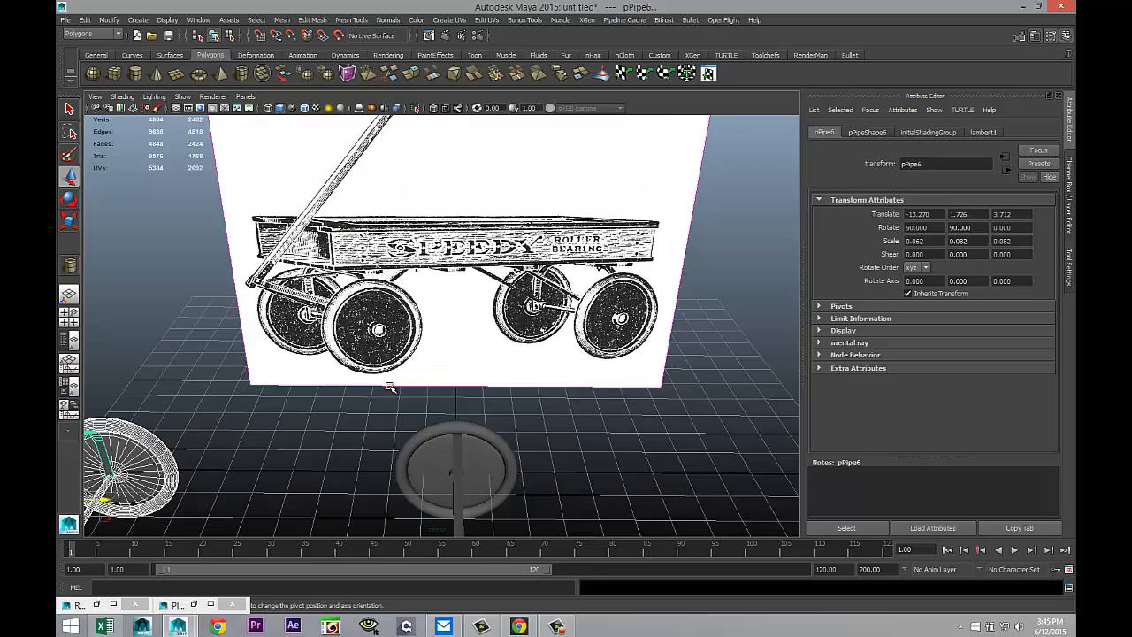
# Create a long, flat polygon cube as a floor plank on the grid in front of the wheels
pyautogui.keyDown('alt'); pyautogui.moveTo(395, 384); pyautogui.dragTo(467, 347); pyautogui.keyUp('alt')
pyautogui.keyDown('alt'); pyautogui.moveTo(502, 339); pyautogui.dragTo(494, 332); pyautogui.keyUp('alt')
pyautogui.keyDown('alt'); pyautogui.moveTo(487, 353); pyautogui.dragTo(419, 326, button='middle'); pyautogui.keyUp('alt')
pyautogui.scroll(-5, 535, 291)
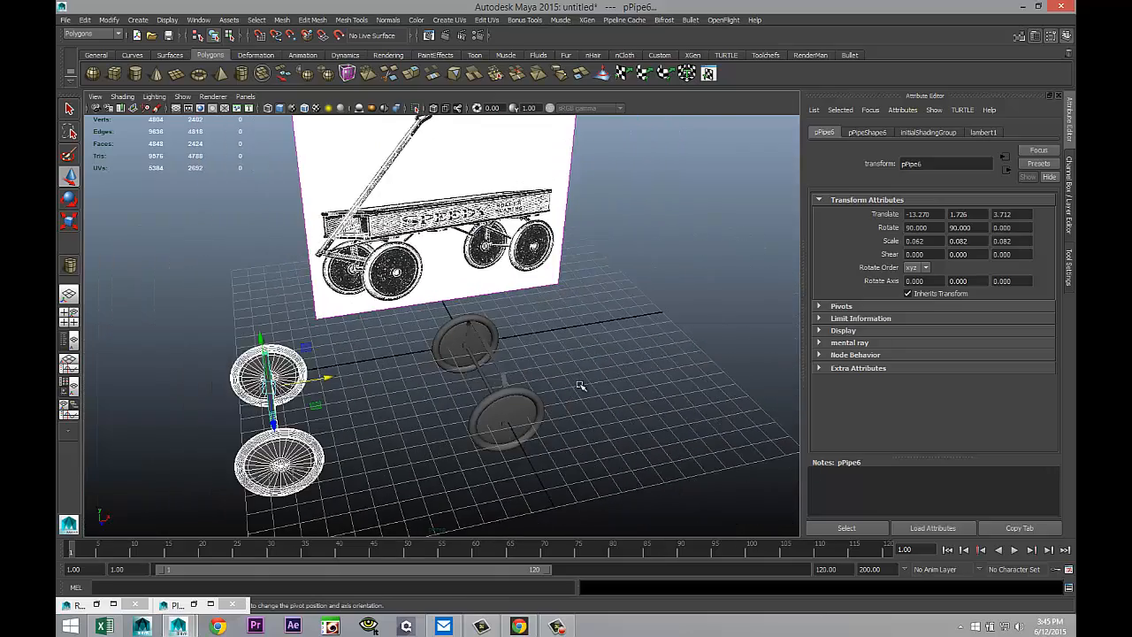
pyautogui.keyDown('alt'); pyautogui.moveTo(580, 386); pyautogui.dragTo(525, 263, button='middle'); pyautogui.keyUp('alt')
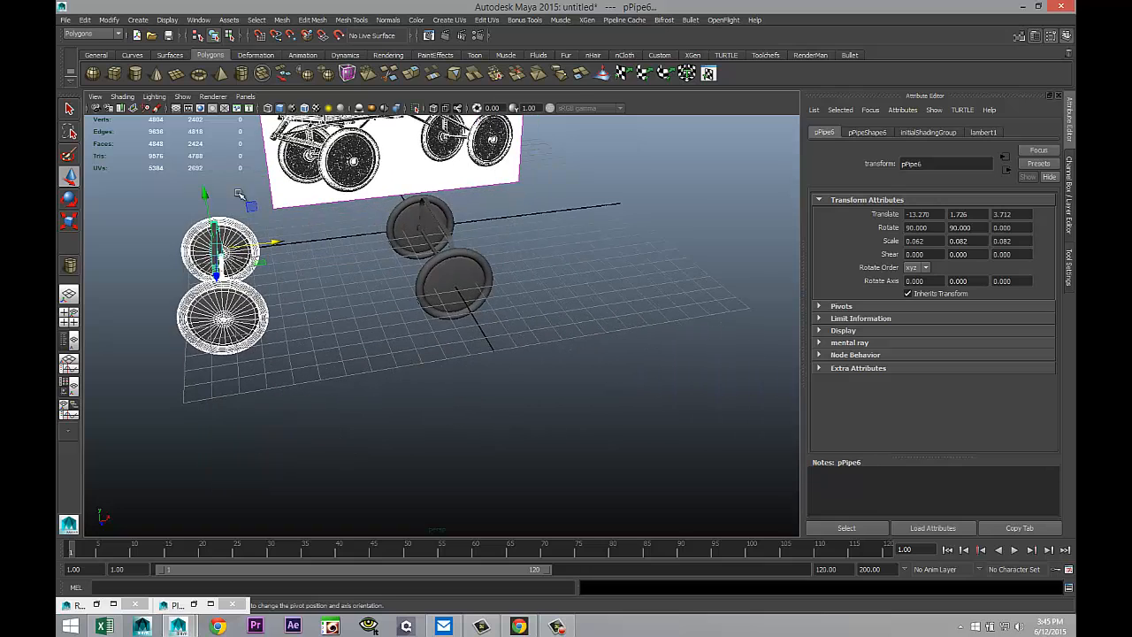
pyautogui.click(115, 73)
pyautogui.moveTo(239, 443); pyautogui.dragTo(534, 424)
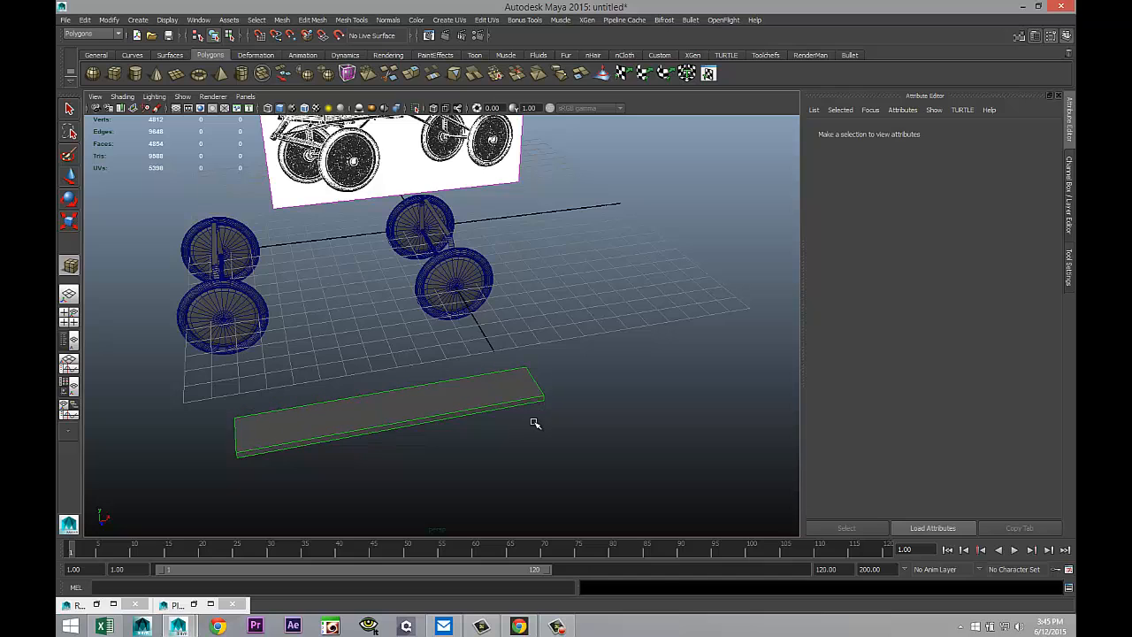
# In the top view, move the plank along Z to about 1.5 so it lies between the wheel pairs
pyautogui.click(71, 324)
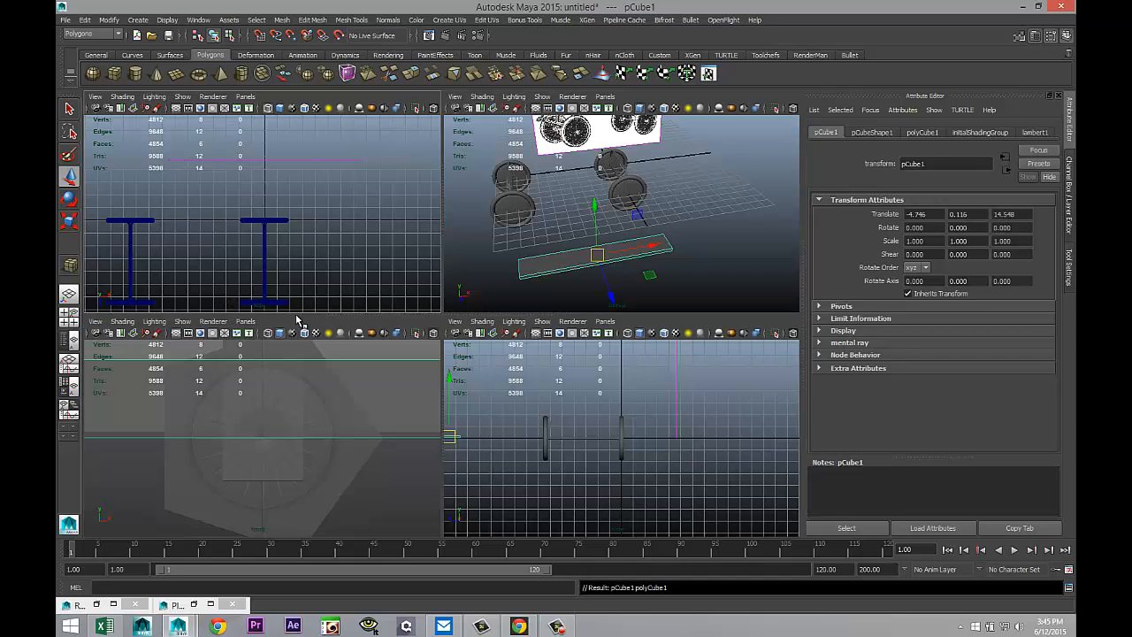
pyautogui.press('space')
pyautogui.press('f')
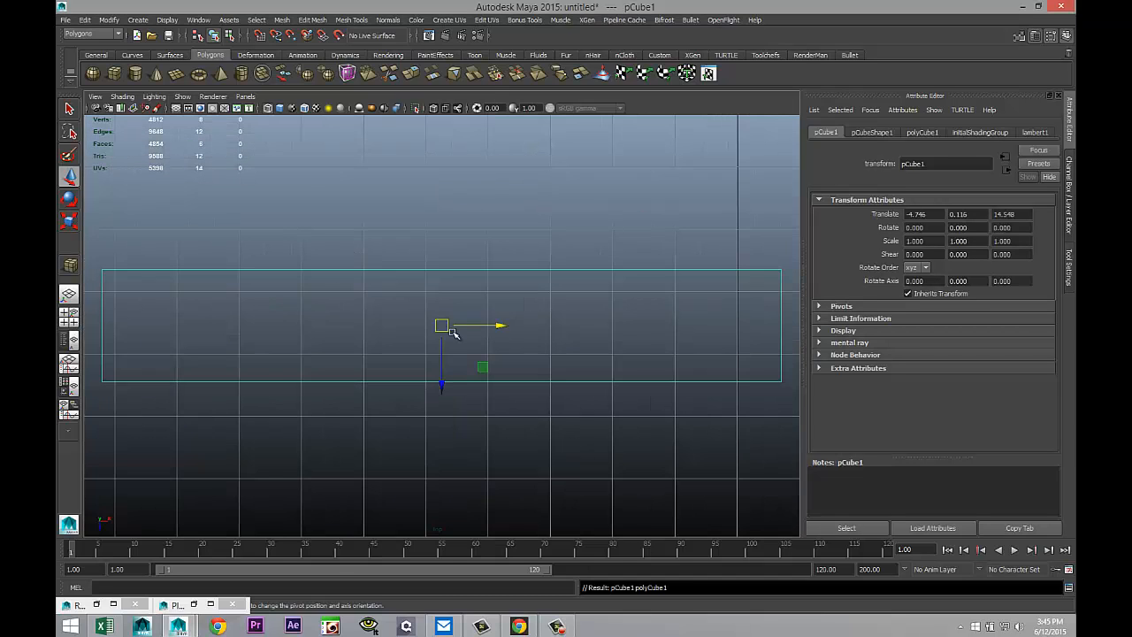
pyautogui.scroll(-6, 447, 376)
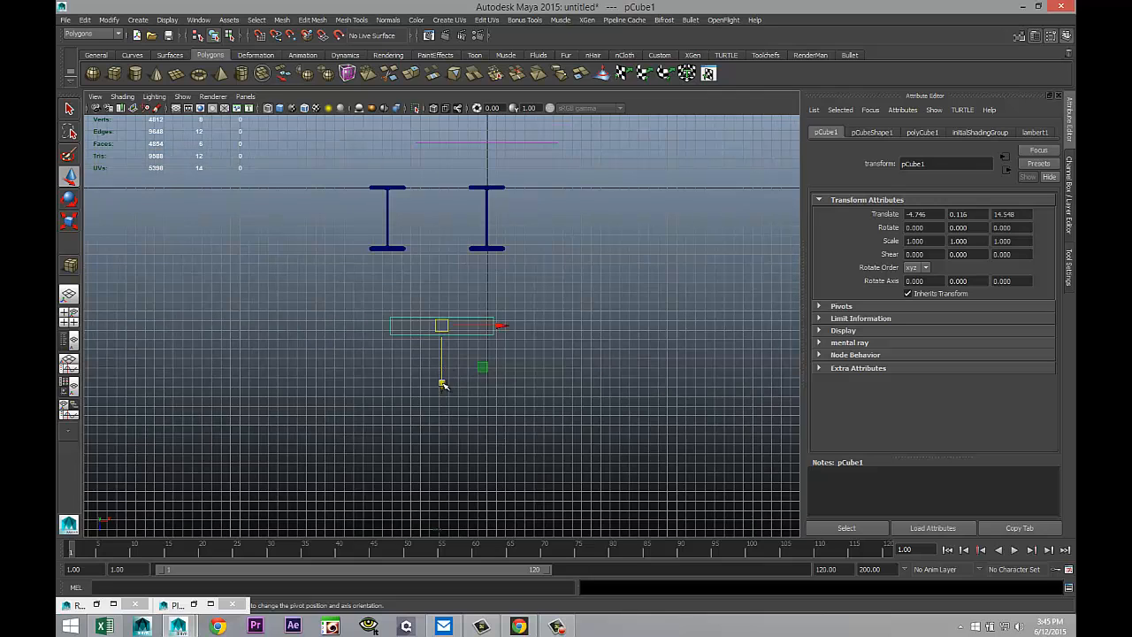
pyautogui.moveTo(443, 379); pyautogui.dragTo(436, 256)
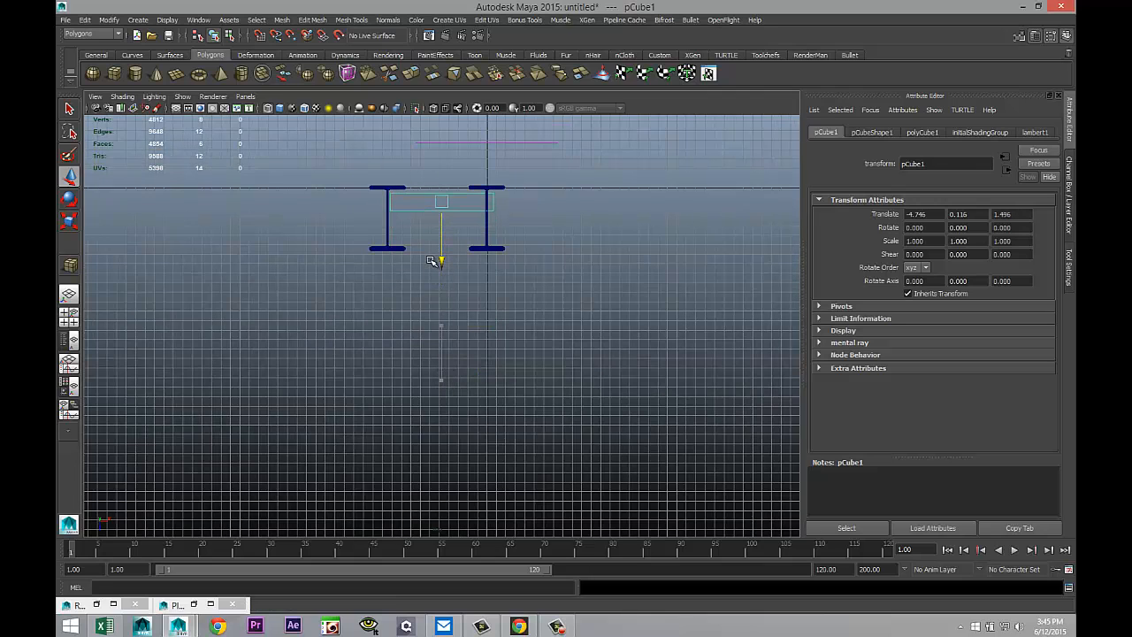
# Narrow the plank by scaling it to about 0.41 in Z
pyautogui.press('f')
pyautogui.scroll(-4, 441, 308)
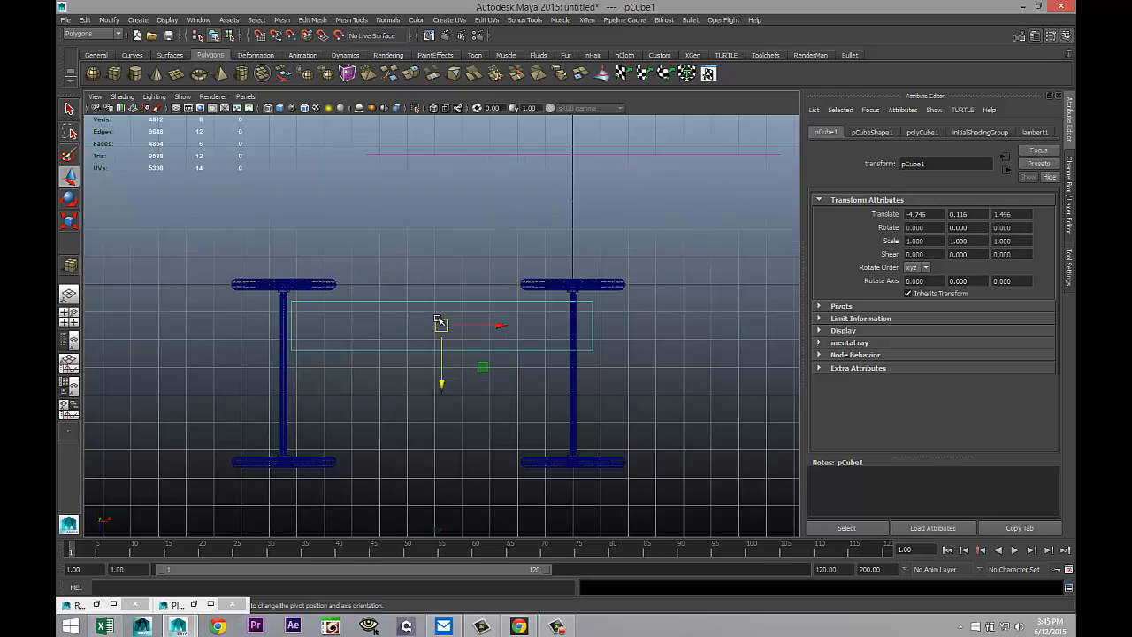
pyautogui.press('r')
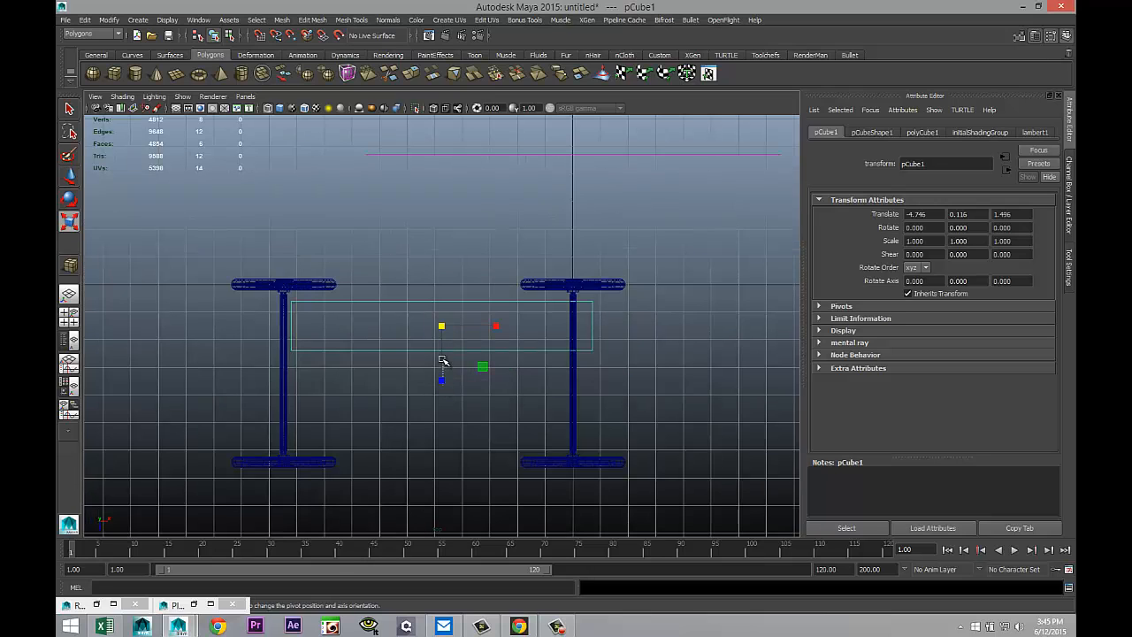
pyautogui.click(445, 381)
pyautogui.click(439, 353)
pyautogui.moveTo(442, 378); pyautogui.dragTo(439, 351)
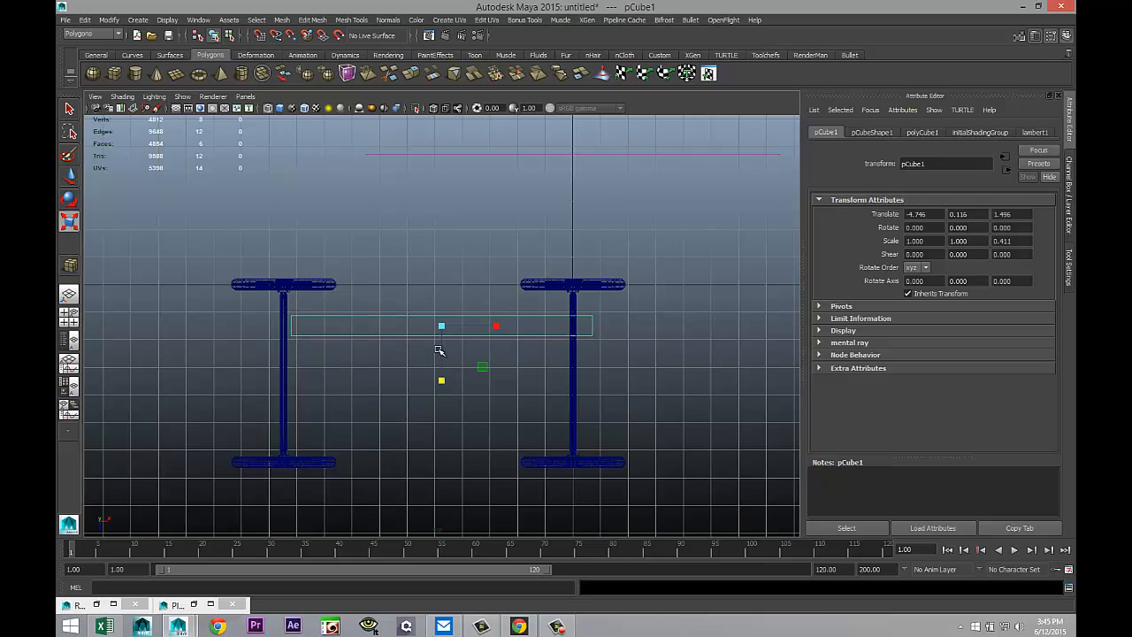
# Move the plank along X to about -7.01 so one end overhangs the axle farther from the origin
pyautogui.press('w')
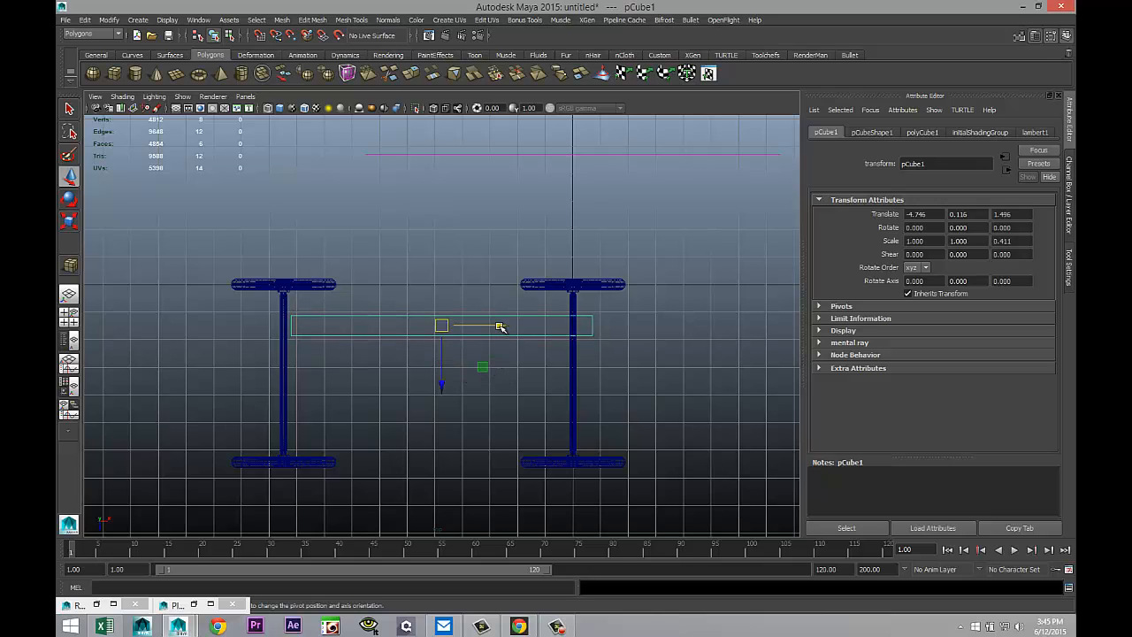
pyautogui.moveTo(501, 327); pyautogui.dragTo(488, 327)
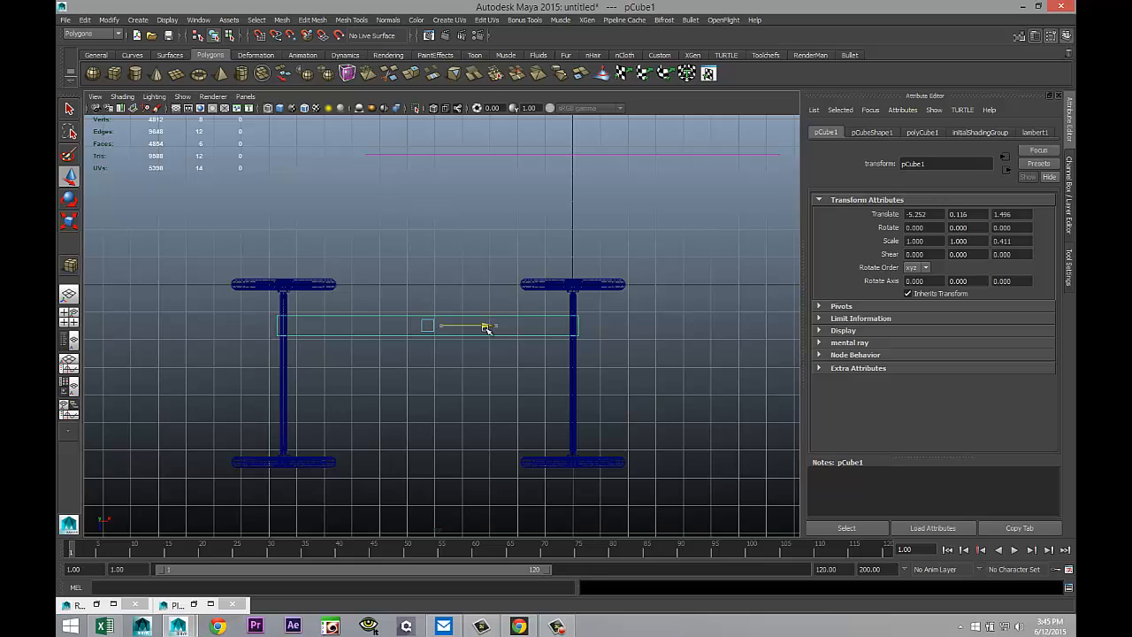
pyautogui.click(69, 316)
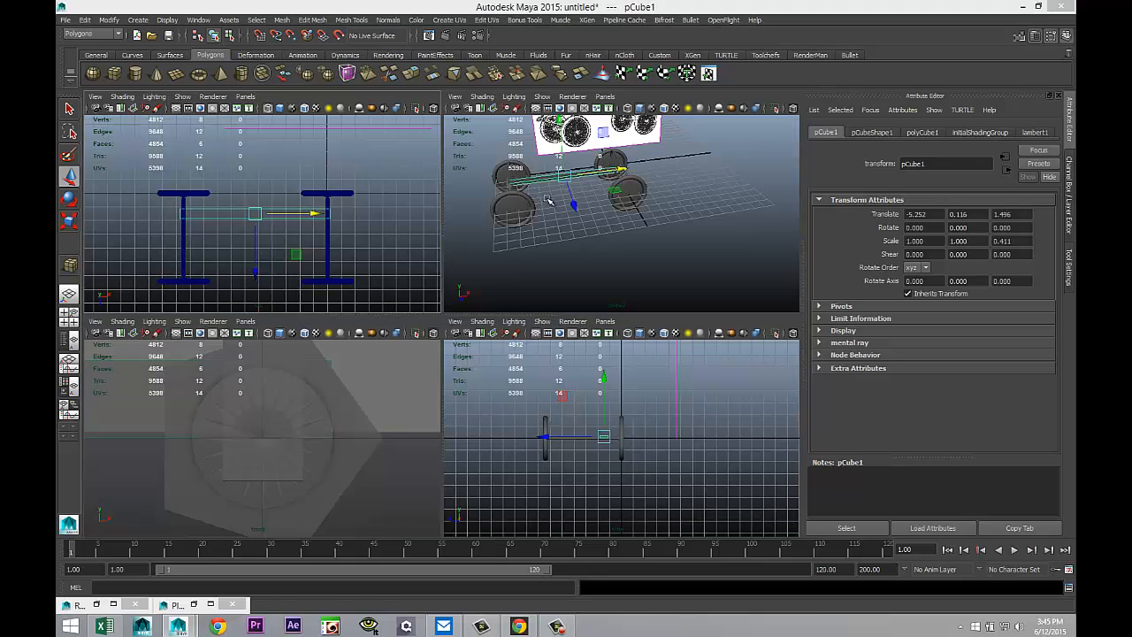
pyautogui.press('space')
pyautogui.keyDown('alt'); pyautogui.moveTo(531, 297); pyautogui.dragTo(615, 343); pyautogui.keyUp('alt')
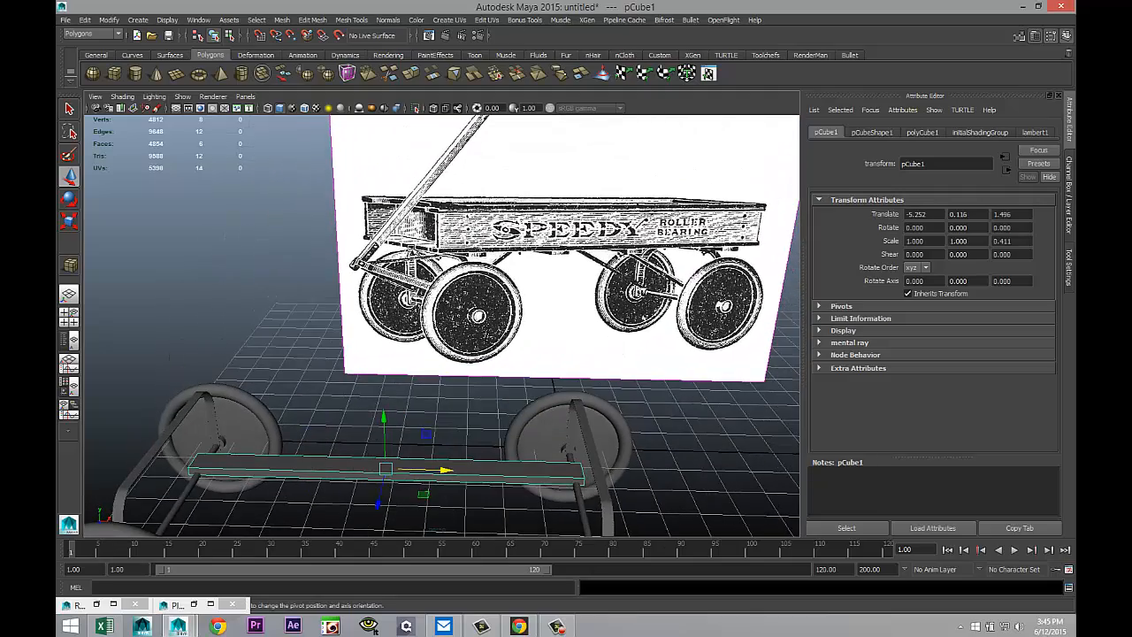
pyautogui.keyDown('alt'); pyautogui.moveTo(465, 390); pyautogui.dragTo(494, 280, button='middle'); pyautogui.keyUp('alt')
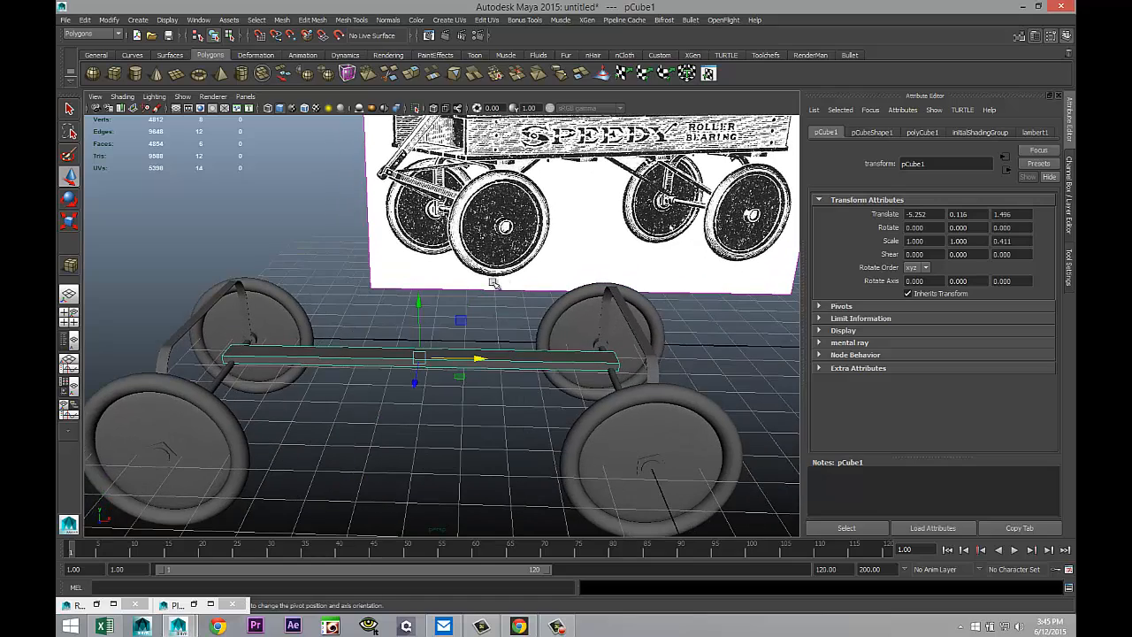
pyautogui.click(68, 317)
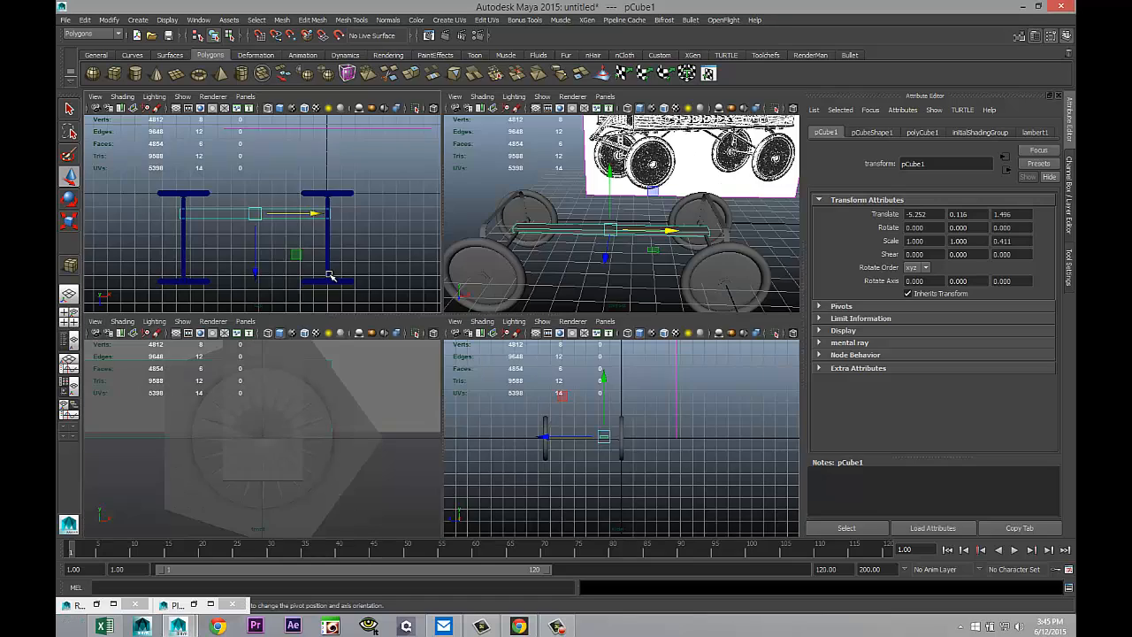
pyautogui.press('space')
pyautogui.moveTo(482, 327); pyautogui.dragTo(436, 326)
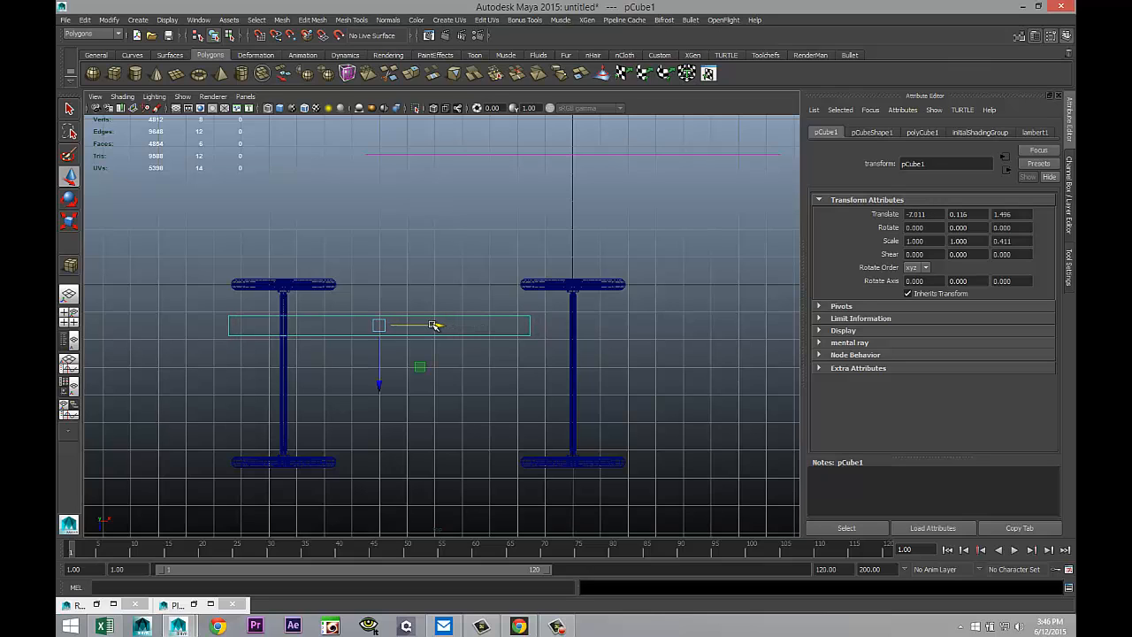
# Stretch the plank's short-end vertices beyond the axle at the origin and move the plank to about 0.86 in Z
pyautogui.moveTo(528, 329); pyautogui.dragTo(470, 325, button='right')
pyautogui.moveTo(516, 304); pyautogui.dragTo(557, 382)
pyautogui.moveTo(589, 328); pyautogui.dragTo(680, 336)
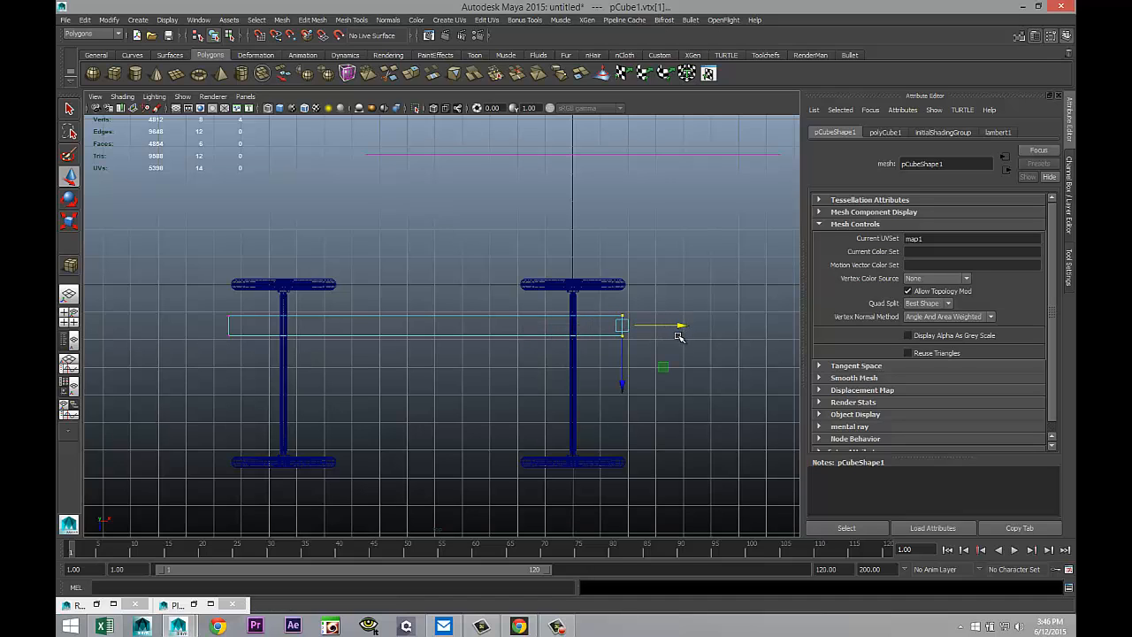
pyautogui.moveTo(453, 317); pyautogui.dragTo(502, 300, button='right')
pyautogui.click(425, 336)
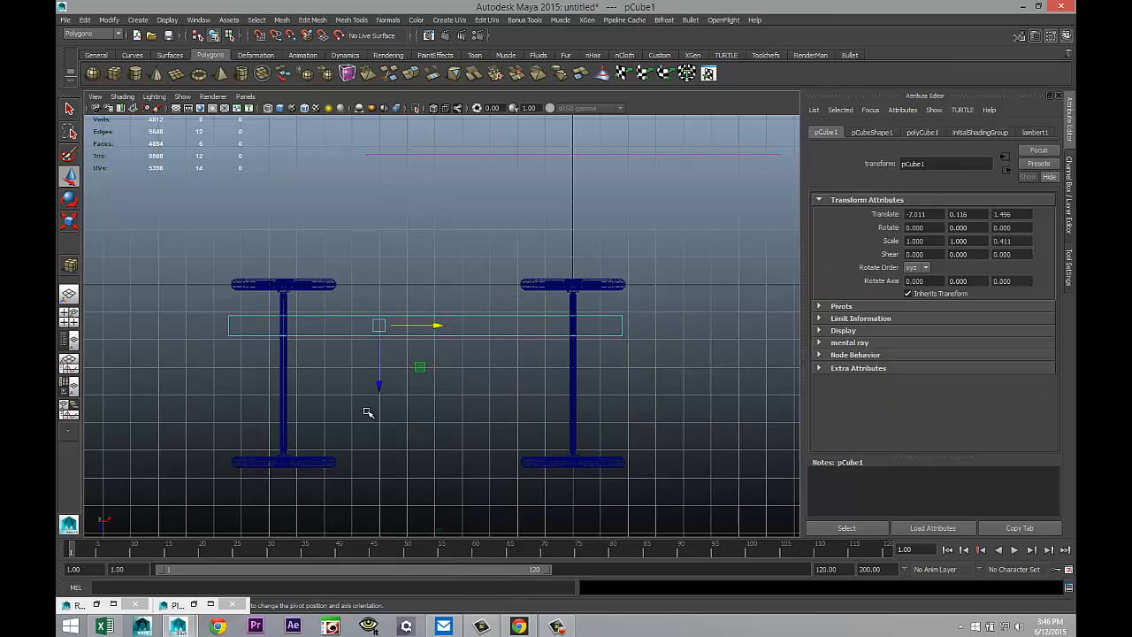
pyautogui.moveTo(380, 381); pyautogui.dragTo(375, 368)
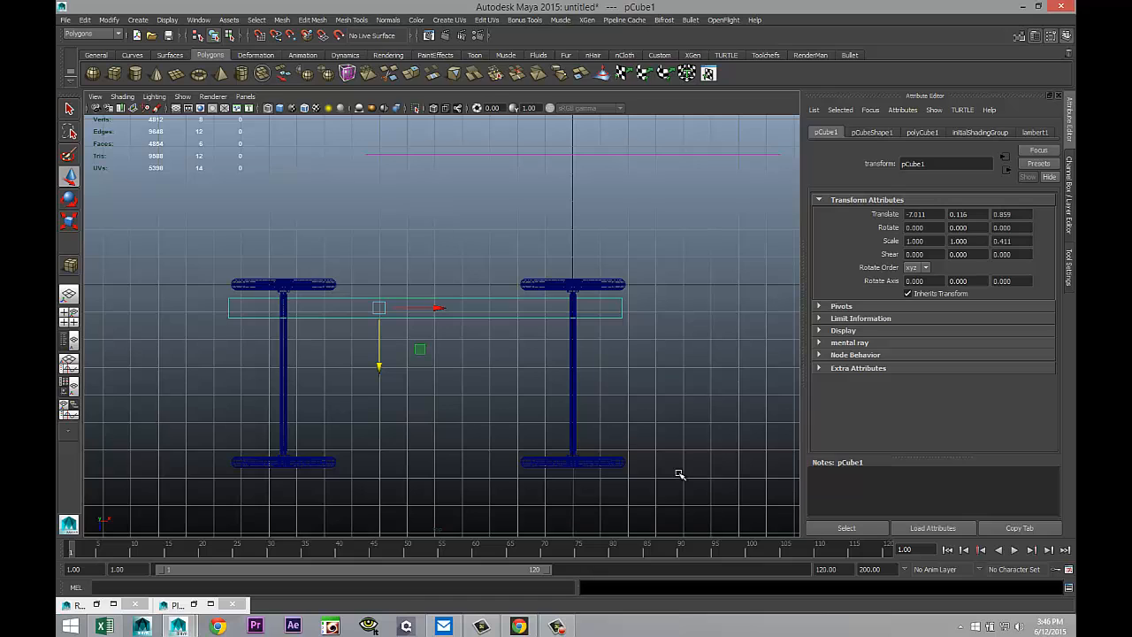
# Duplicate the plank to about 1.80 in Z and repeat the offset copy four more times, making six evenly spaced planks
pyautogui.hotkey('ctrl', 'd')
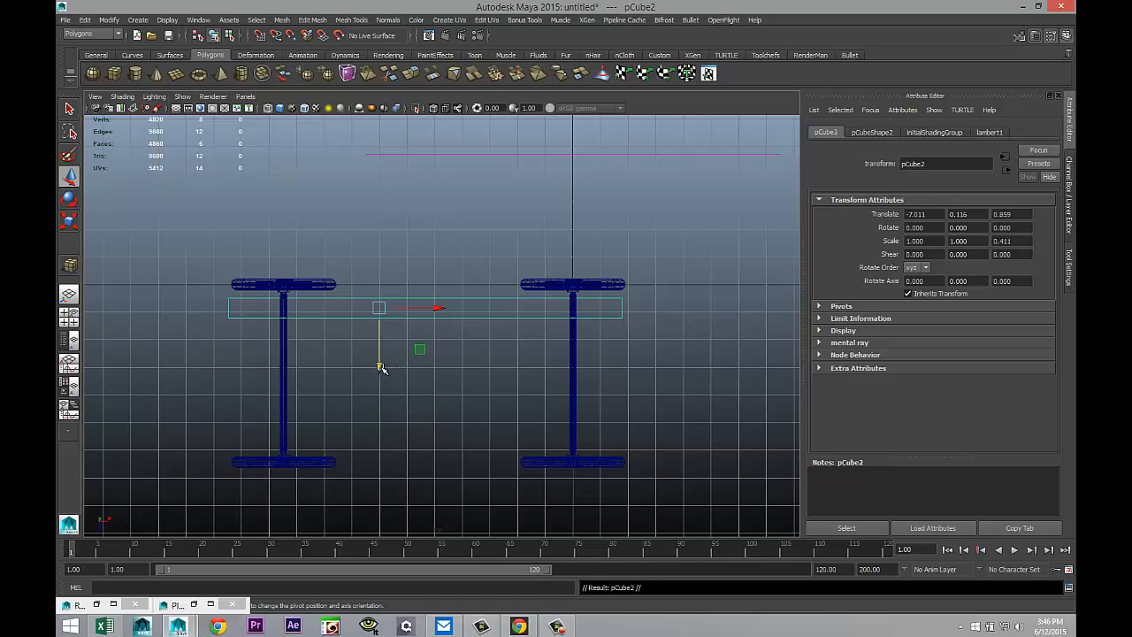
pyautogui.moveTo(379, 366); pyautogui.dragTo(379, 390)
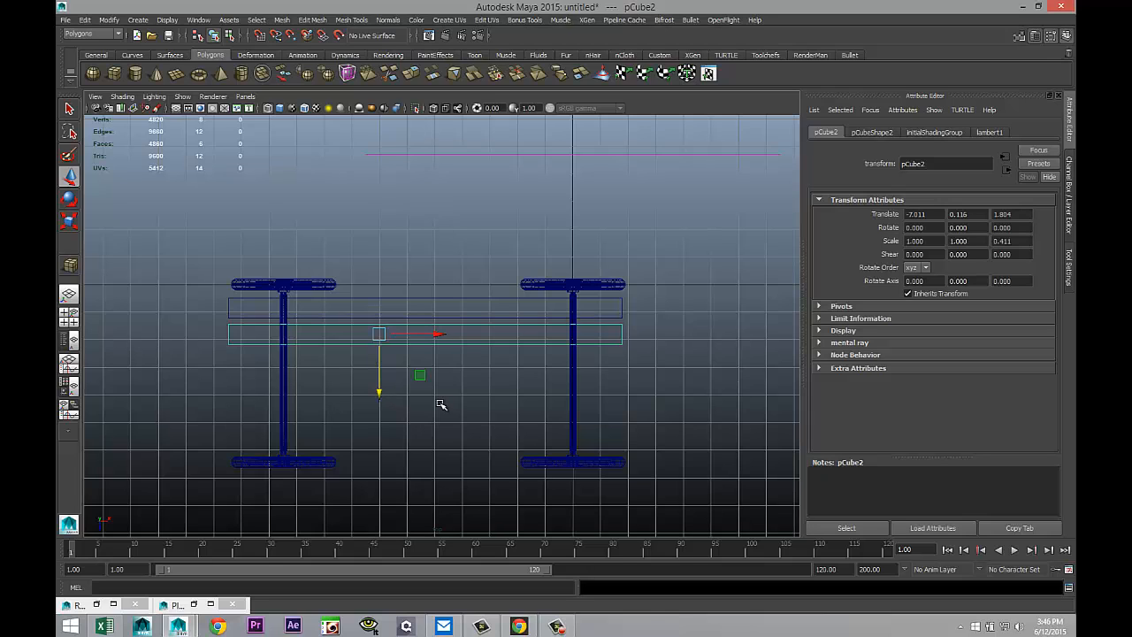
pyautogui.hotkey('shift', 'd')
pyautogui.hotkey('shift', 'd')
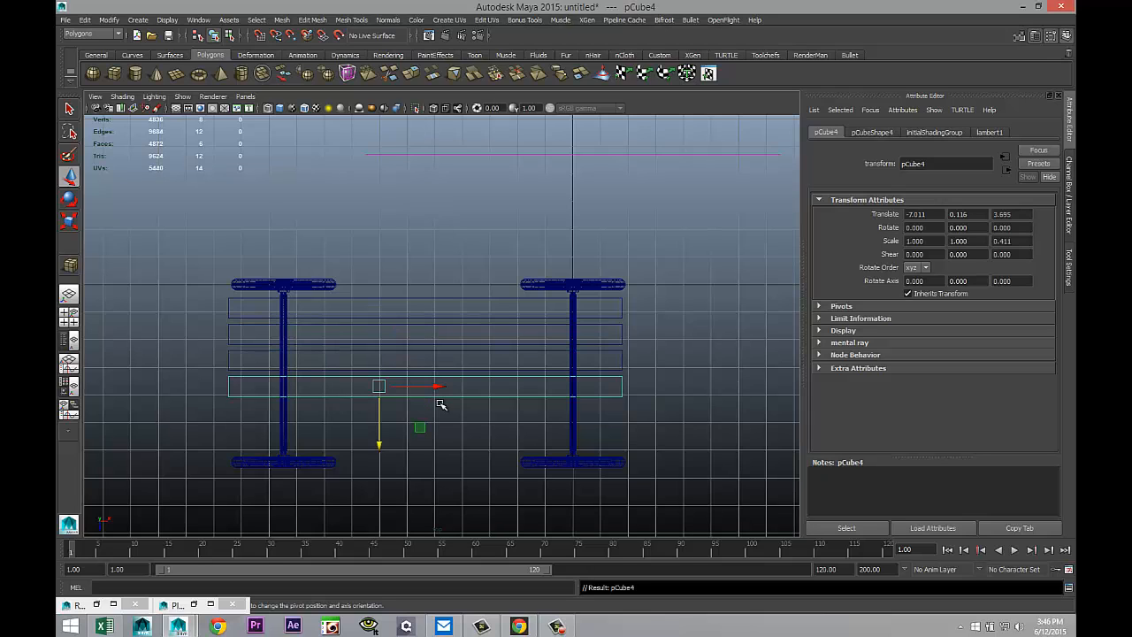
pyautogui.hotkey('shift', 'd')
pyautogui.hotkey('shift', 'd')
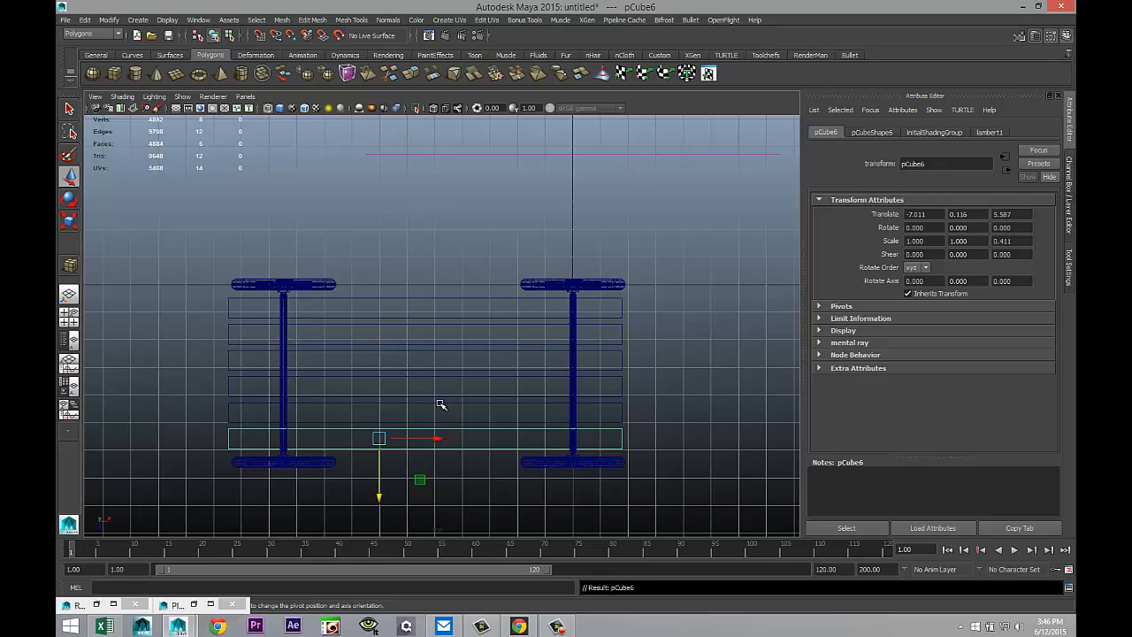
# Select all six planks in the perspective view and raise them above the wheels to about 2.11 in Y
pyautogui.click(71, 318)
pyautogui.press('space')
pyautogui.keyDown('alt'); pyautogui.moveTo(506, 325); pyautogui.dragTo(568, 384); pyautogui.keyUp('alt')
pyautogui.moveTo(332, 338); pyautogui.dragTo(543, 396)
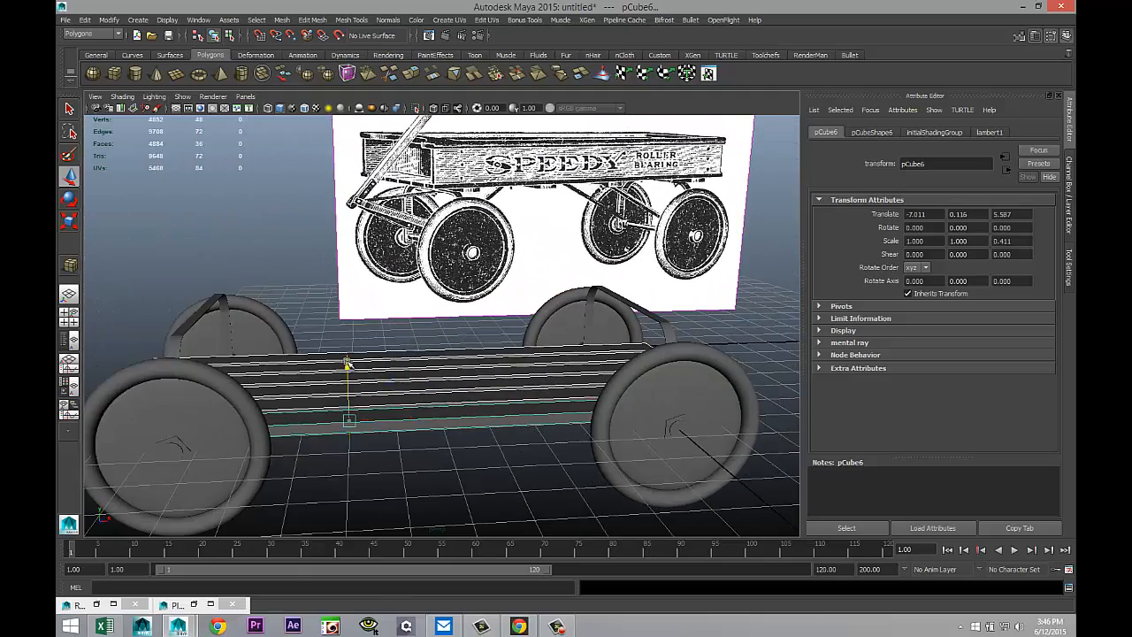
pyautogui.moveTo(360, 361); pyautogui.dragTo(358, 273)
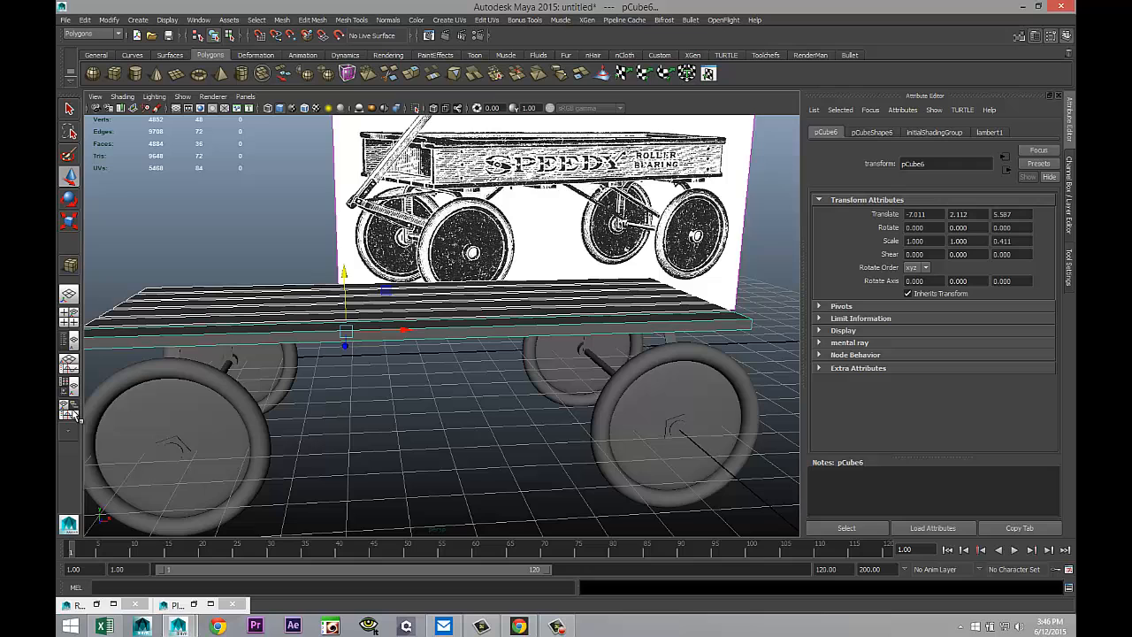
# In the front view, raise the planks to about 2.25 in Y to rest on the axle supports, and compare them with the reference image
pyautogui.click(69, 316)
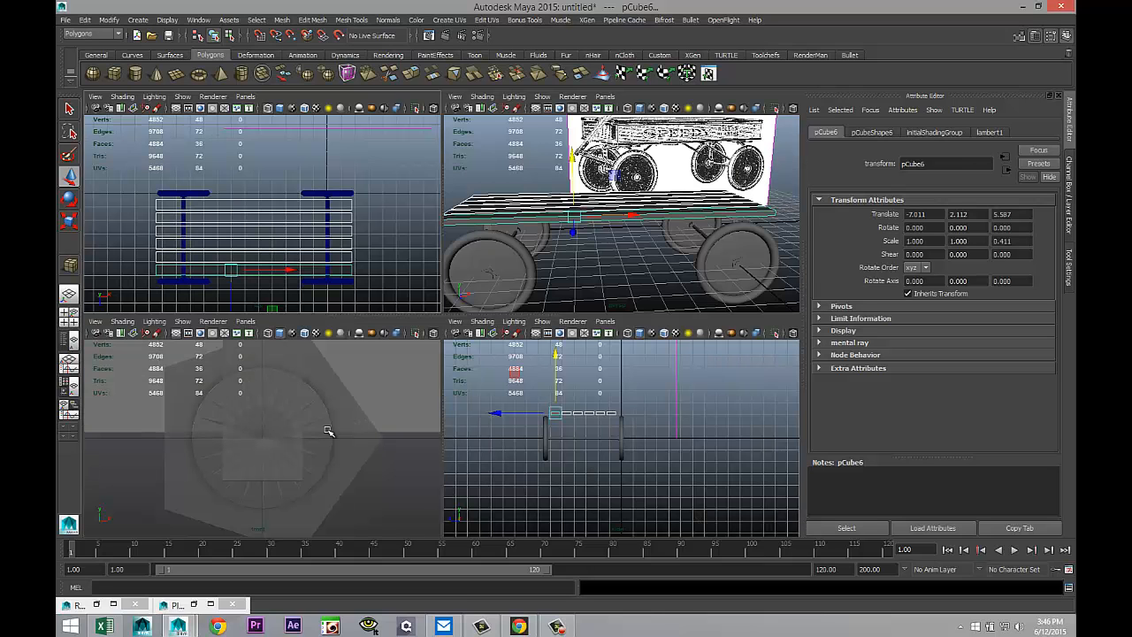
pyautogui.press('space')
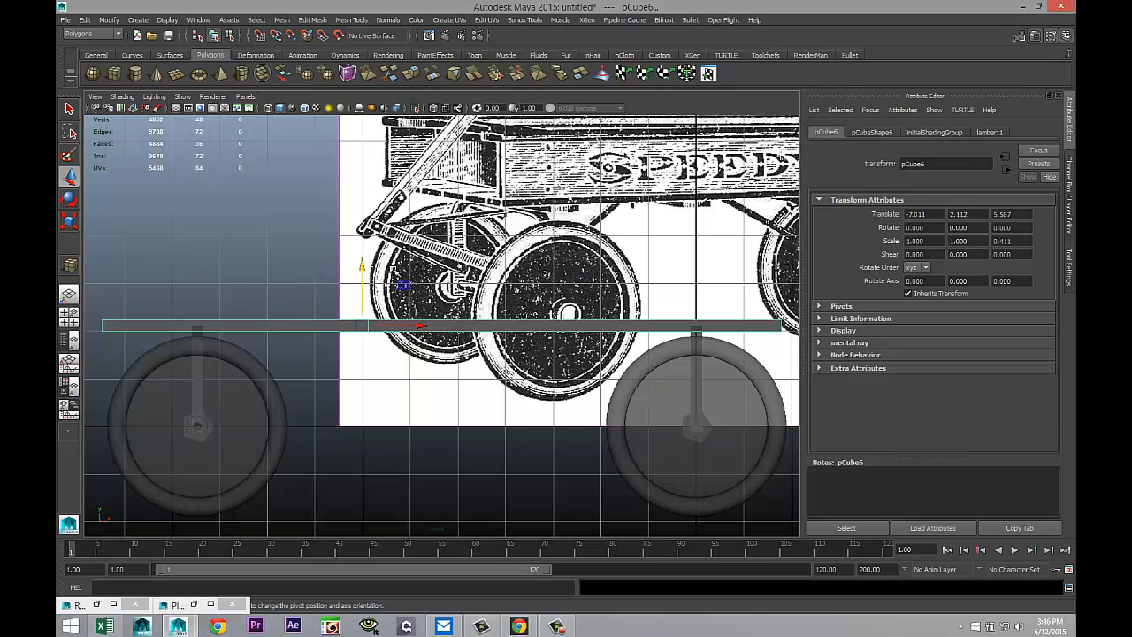
pyautogui.moveTo(360, 265); pyautogui.dragTo(360, 258)
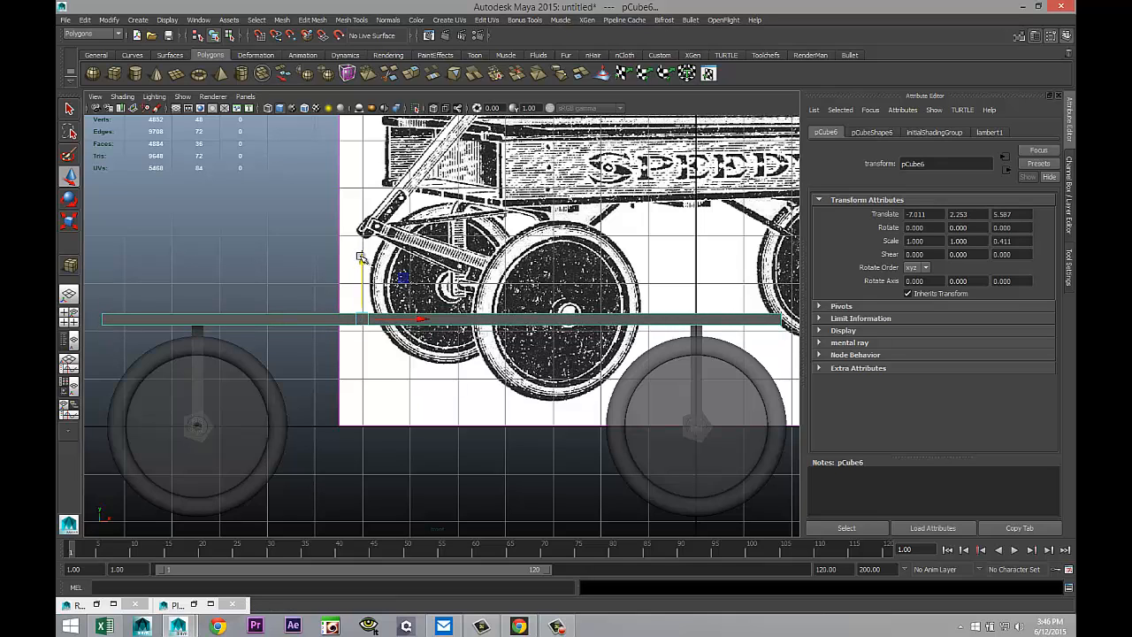
pyautogui.keyDown('alt'); pyautogui.moveTo(415, 281); pyautogui.dragTo(232, 347, button='middle'); pyautogui.keyUp('alt')
pyautogui.keyDown('alt'); pyautogui.moveTo(403, 323); pyautogui.dragTo(366, 369, button='middle'); pyautogui.keyUp('alt')
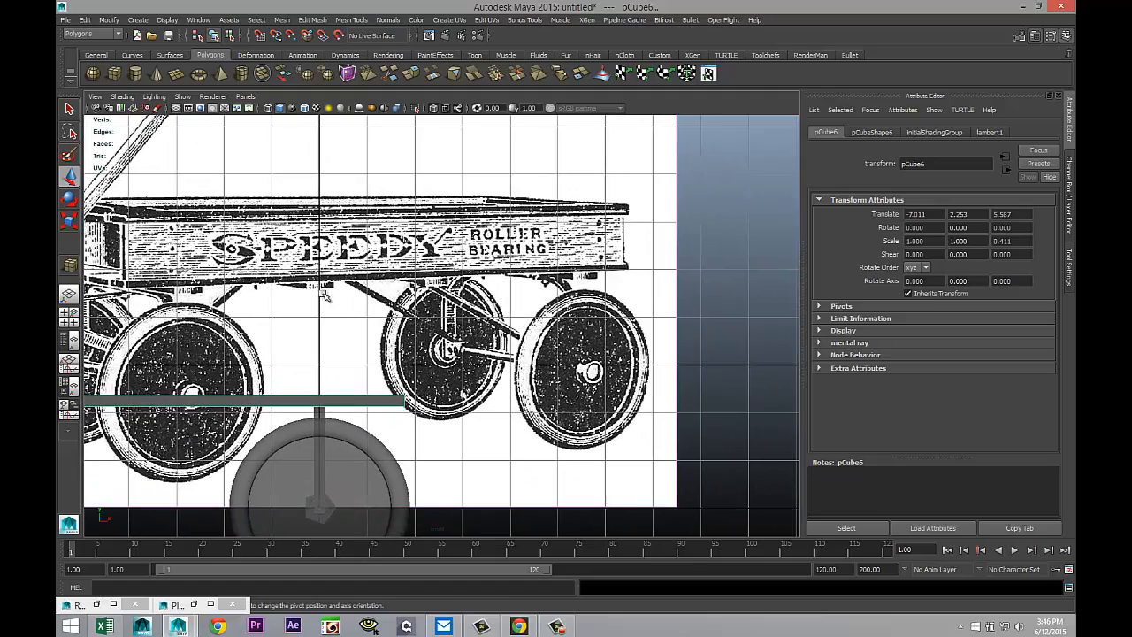
pyautogui.scroll(-3, 243, 326)
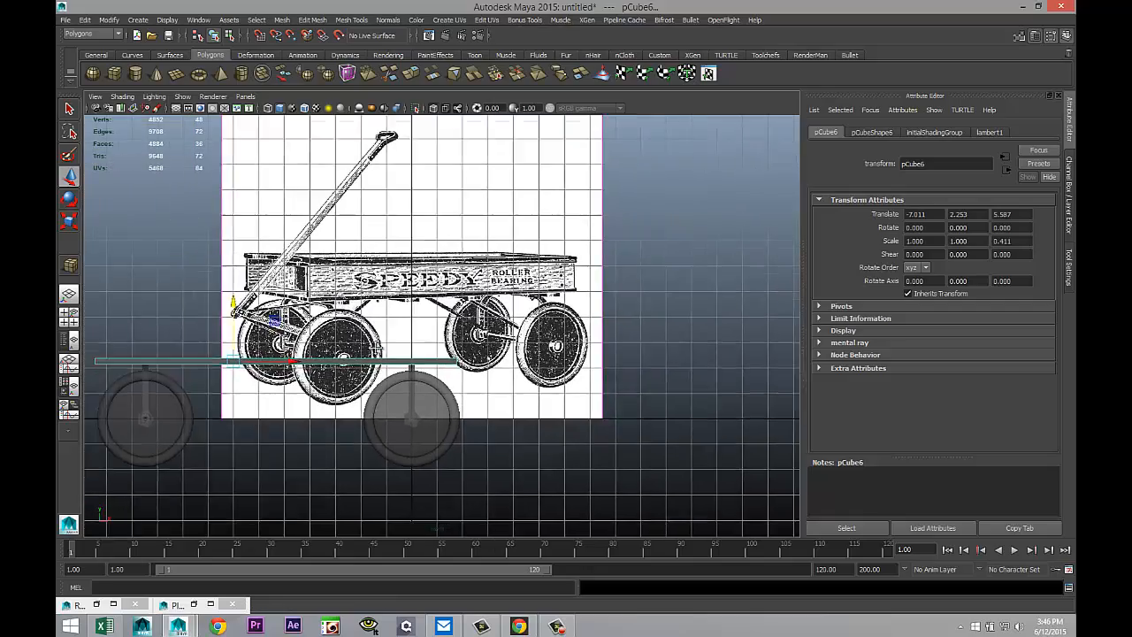
pyautogui.keyDown('alt'); pyautogui.moveTo(277, 398); pyautogui.dragTo(387, 314, button='middle'); pyautogui.keyUp('alt')
# Duplicate the outermost plank farthest from the reference image and set the copy's Y rotation to -90
pyautogui.click(68, 320)
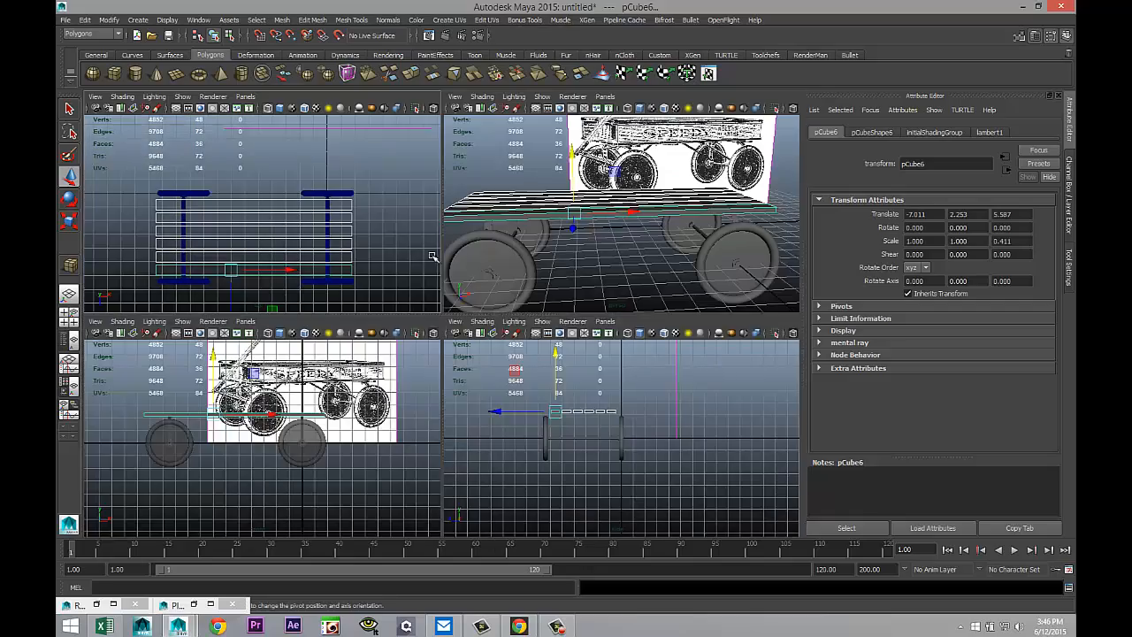
pyautogui.press('space')
pyautogui.keyDown('alt'); pyautogui.moveTo(472, 317); pyautogui.dragTo(553, 316); pyautogui.keyUp('alt')
pyautogui.click(652, 394)
pyautogui.click(521, 303)
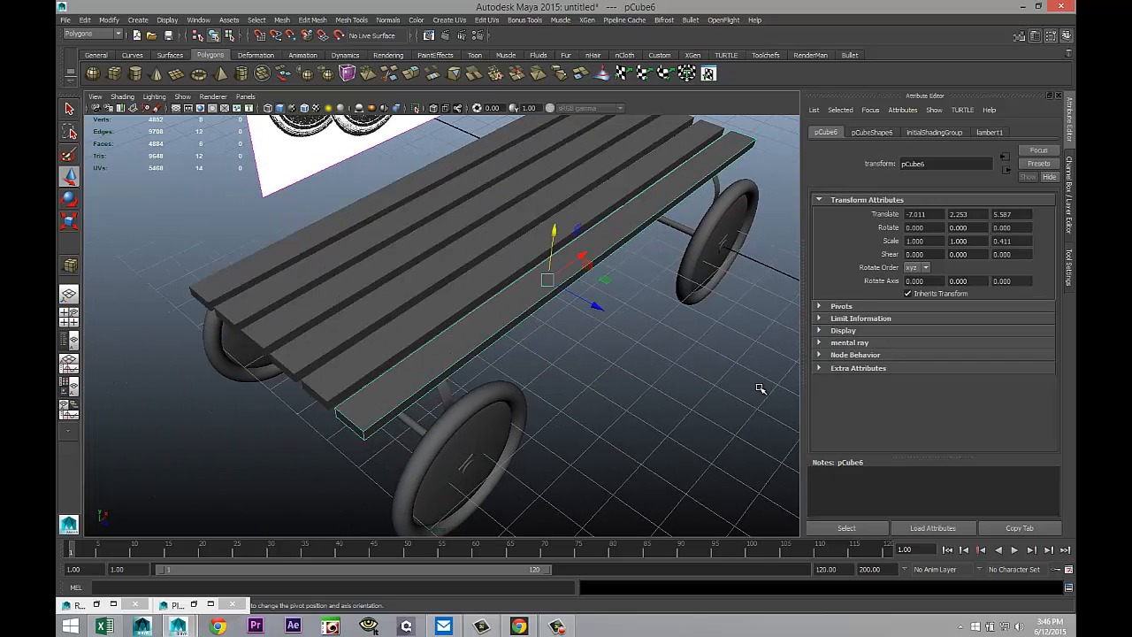
pyautogui.hotkey('ctrl', 'd')
pyautogui.press('e')
pyautogui.moveTo(575, 316); pyautogui.dragTo(498, 304)
pyautogui.doubleClick(975, 227)
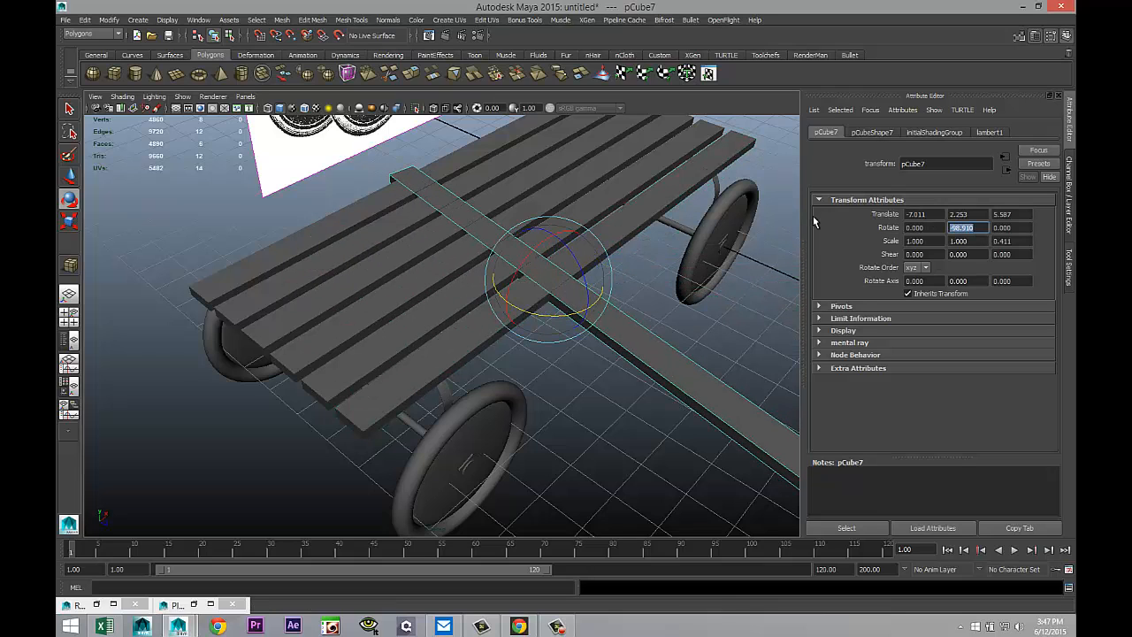
pyautogui.press('Return')
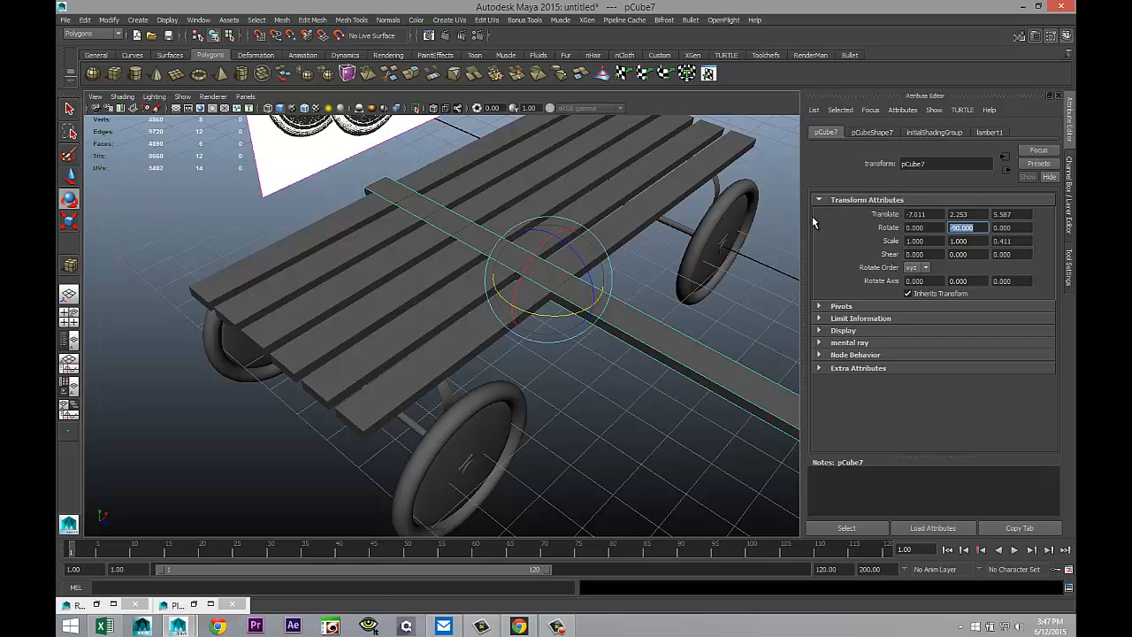
# In the top view, move the rotated plank over the axle farthest from the origin, to about -10.45 in X and 5.91 in Z
pyautogui.click(68, 314)
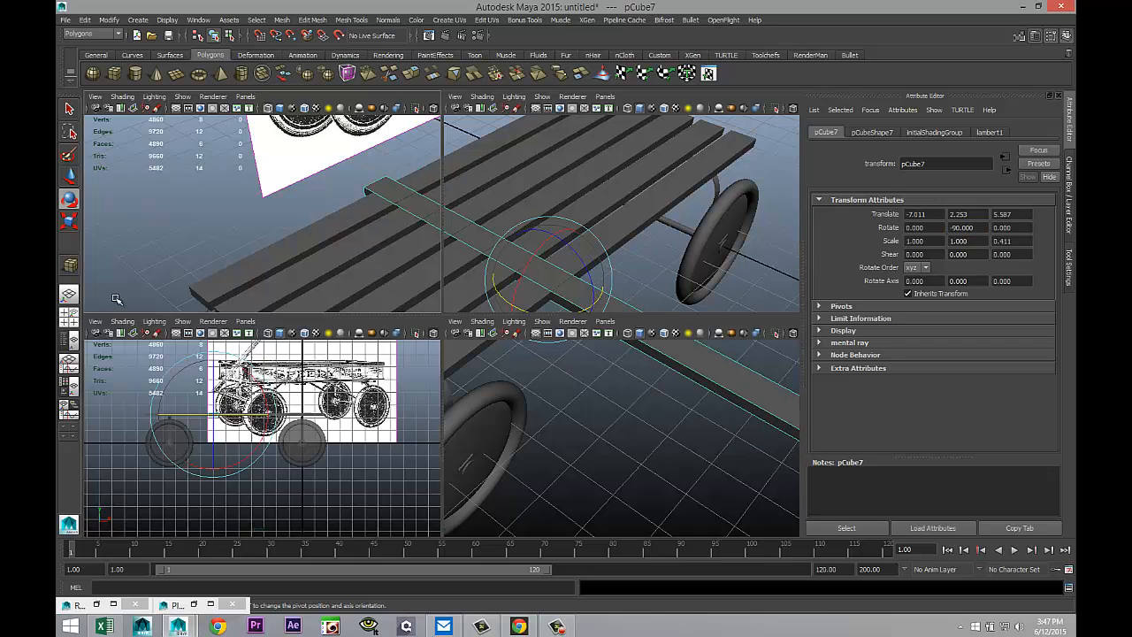
pyautogui.press('space')
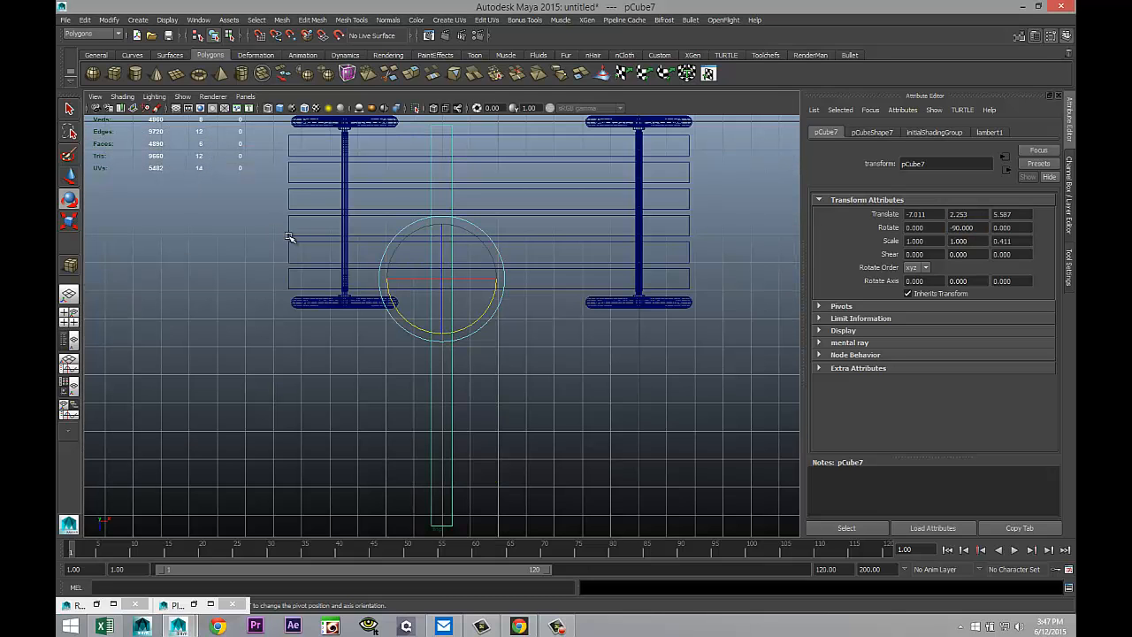
pyautogui.press('w')
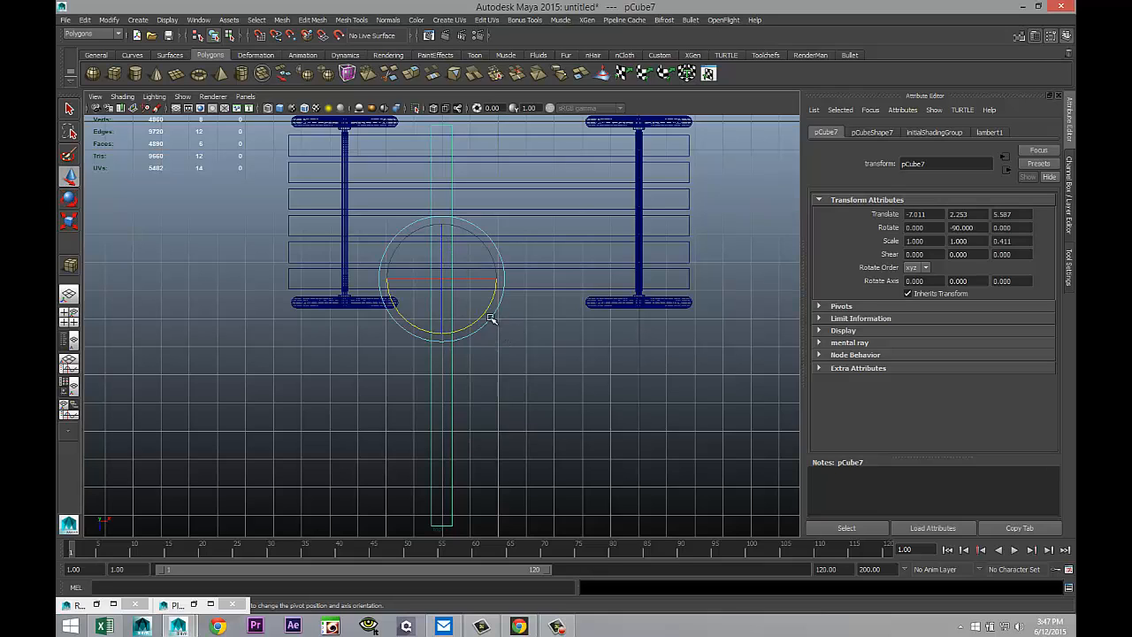
pyautogui.moveTo(498, 278); pyautogui.dragTo(405, 289)
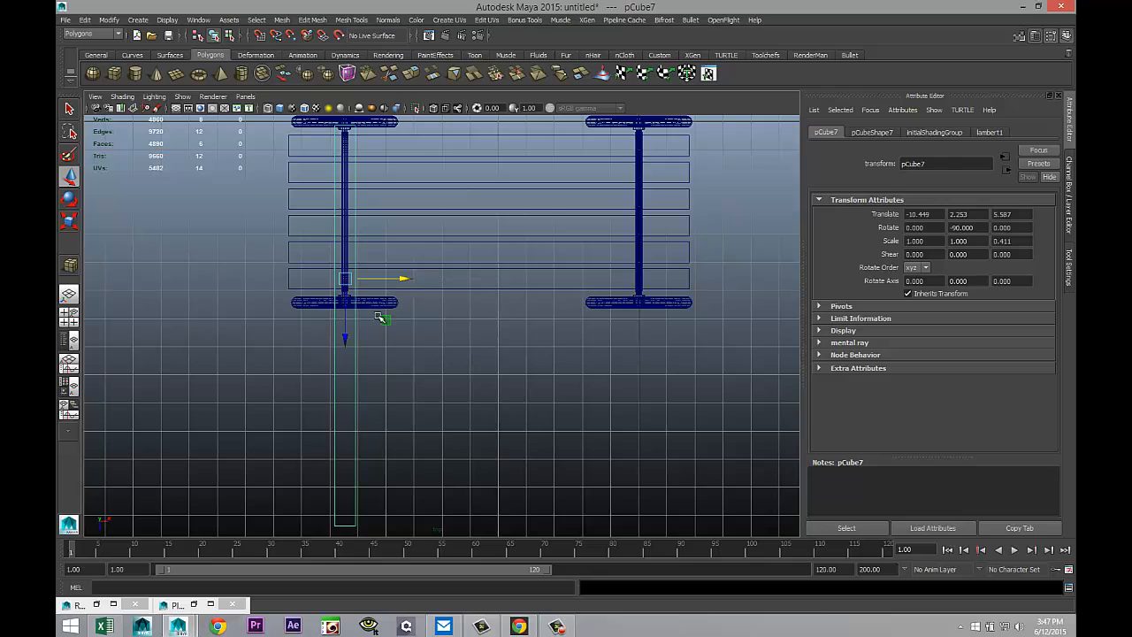
pyautogui.moveTo(344, 338); pyautogui.dragTo(346, 346)
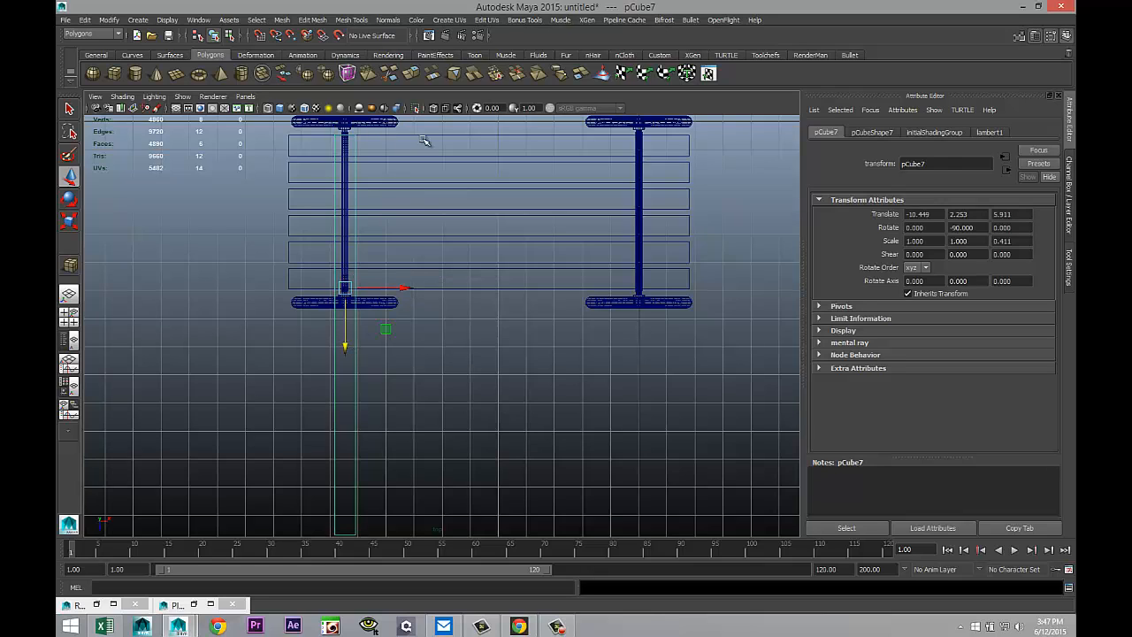
# Shorten the rotated plank by moving its protruding end vertices back to the outer edge of the plank bed
pyautogui.scroll(-1, 381, 473)
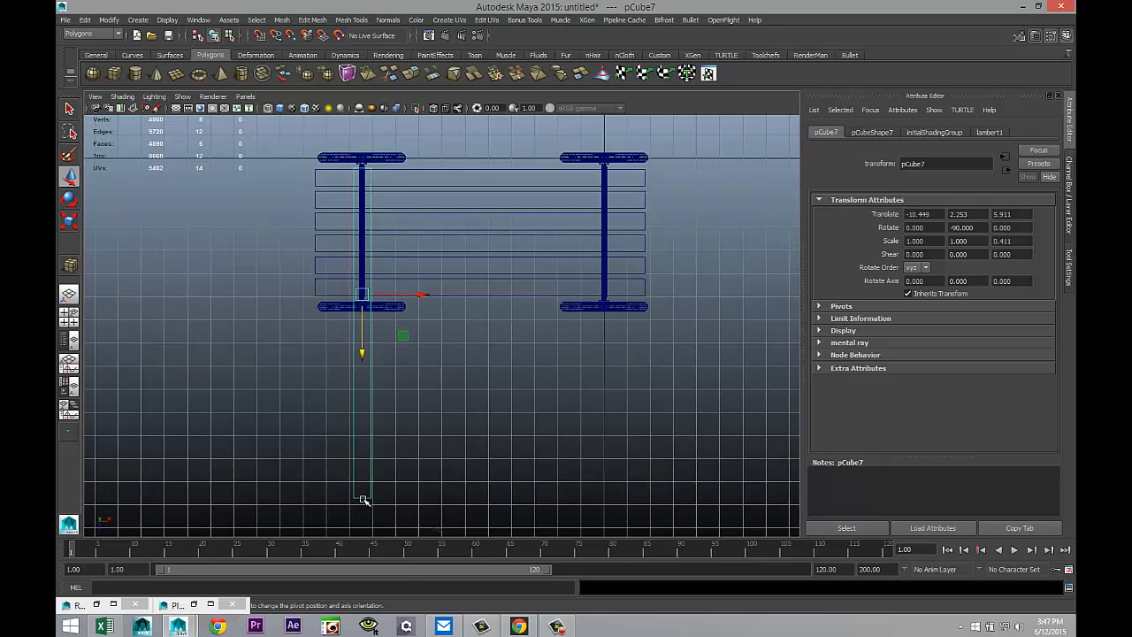
pyautogui.moveTo(363, 500); pyautogui.dragTo(316, 353, button='right')
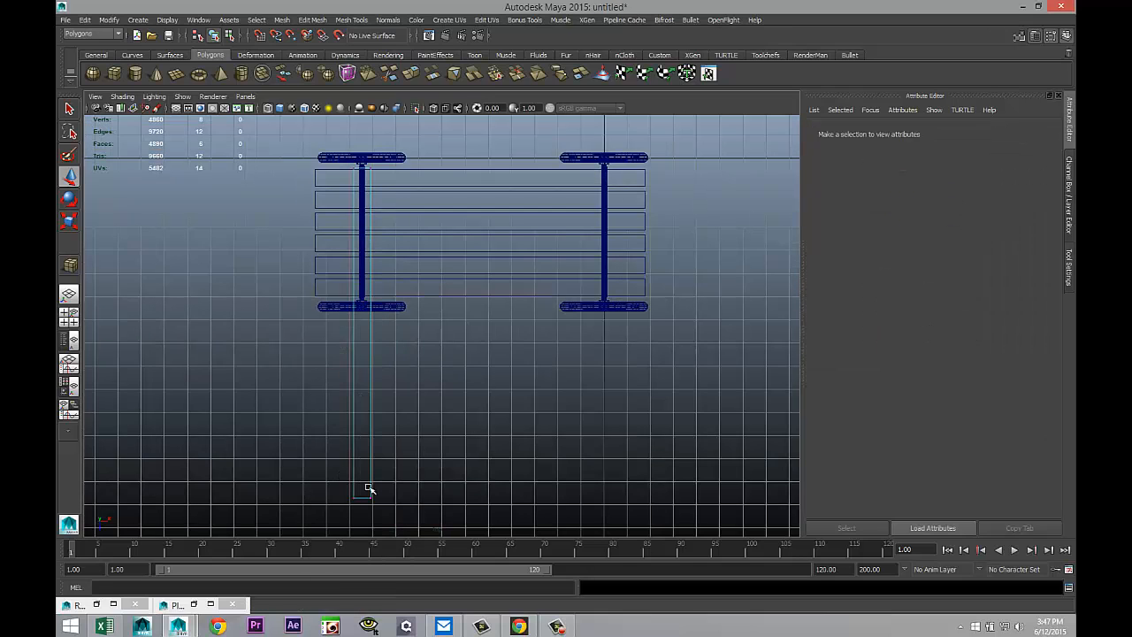
pyautogui.moveTo(370, 489); pyautogui.dragTo(361, 321)
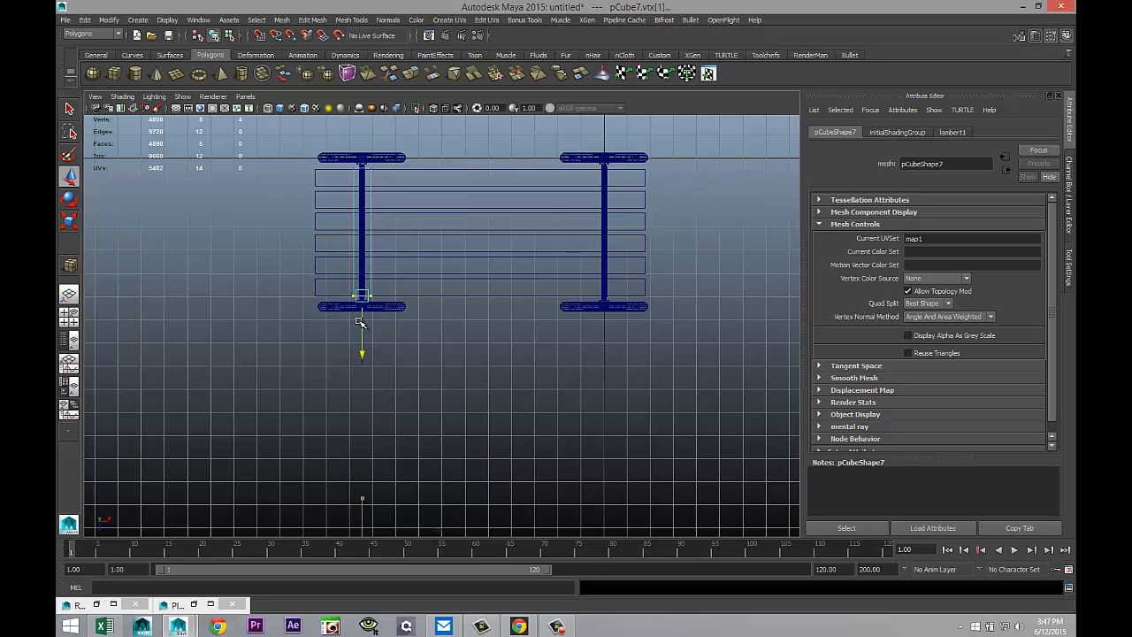
pyautogui.moveTo(360, 322); pyautogui.dragTo(360, 321)
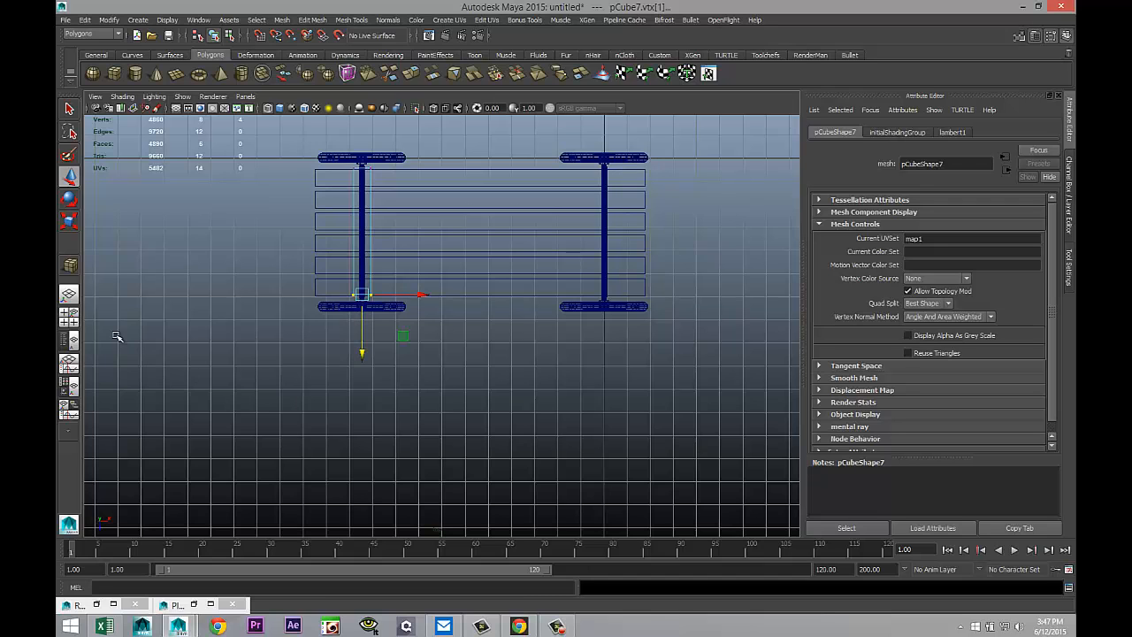
# In the front view, raise the six lengthwise planks to about 2.50 in Y, above the shortened crosspiece
pyautogui.click(69, 316)
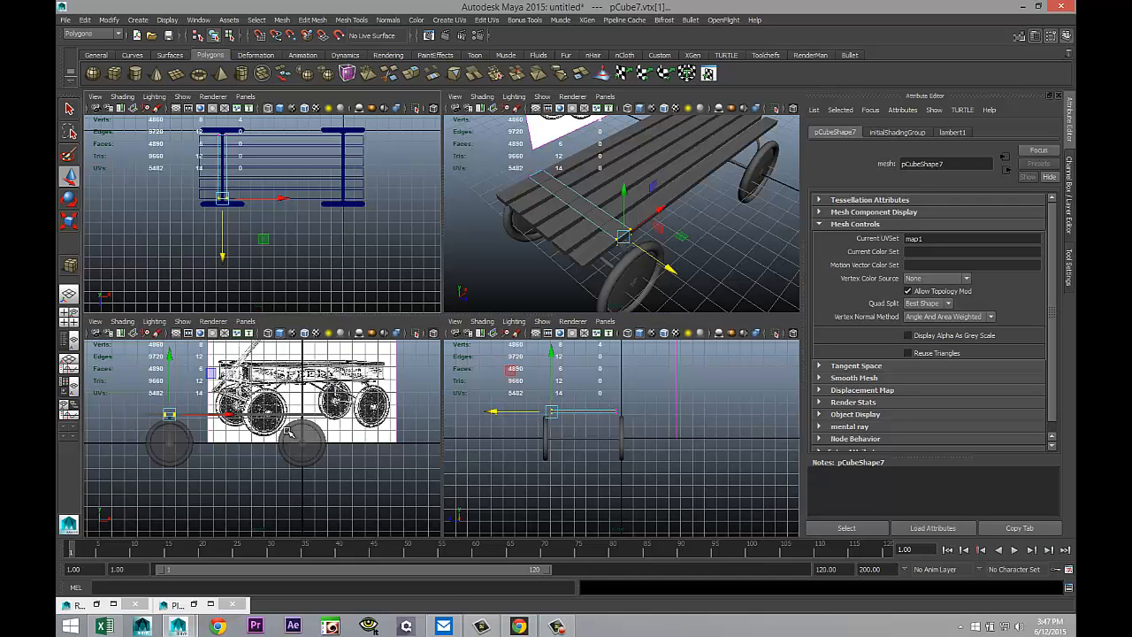
pyautogui.press('space')
pyautogui.press('f')
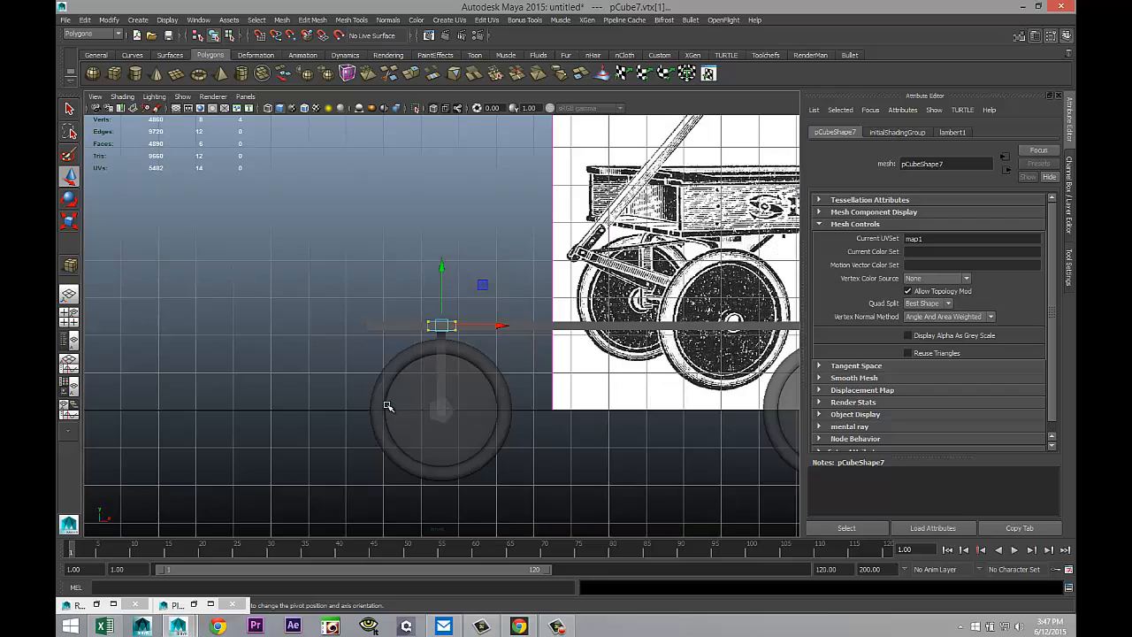
pyautogui.scroll(5, 385, 405)
pyautogui.moveTo(617, 331); pyautogui.dragTo(645, 328, button='right')
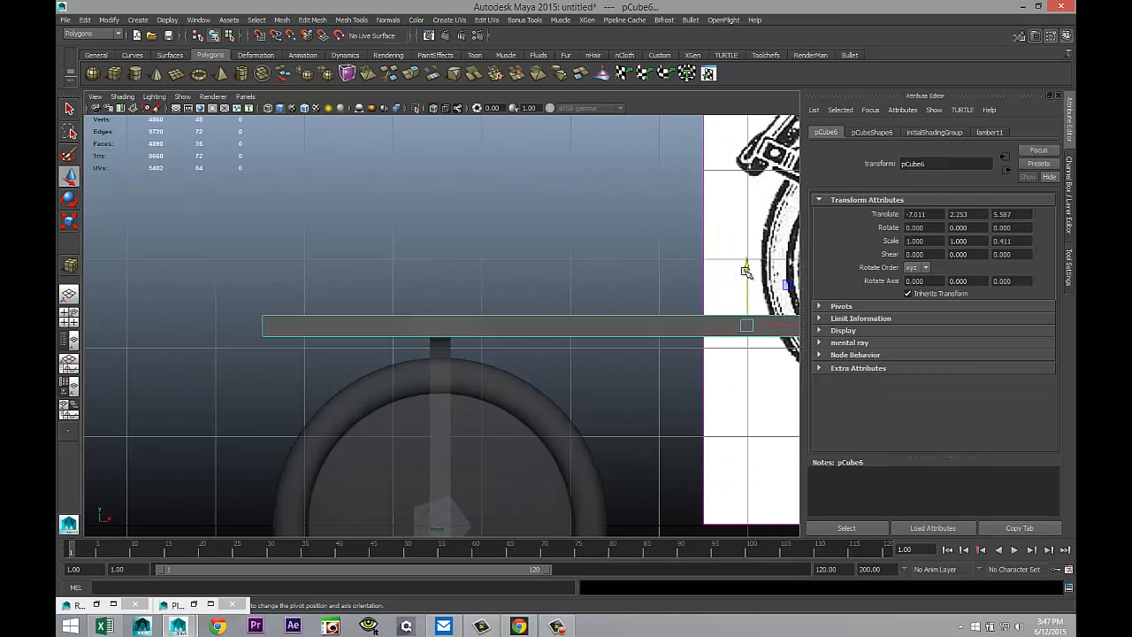
pyautogui.moveTo(746, 267); pyautogui.dragTo(751, 247)
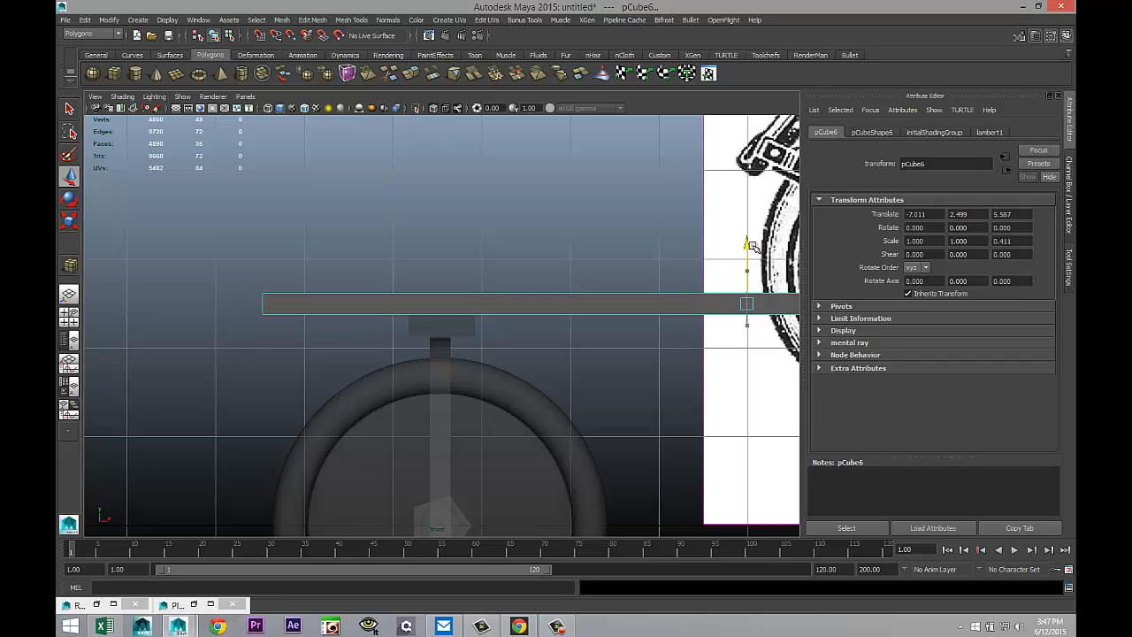
pyautogui.scroll(-5, 596, 372)
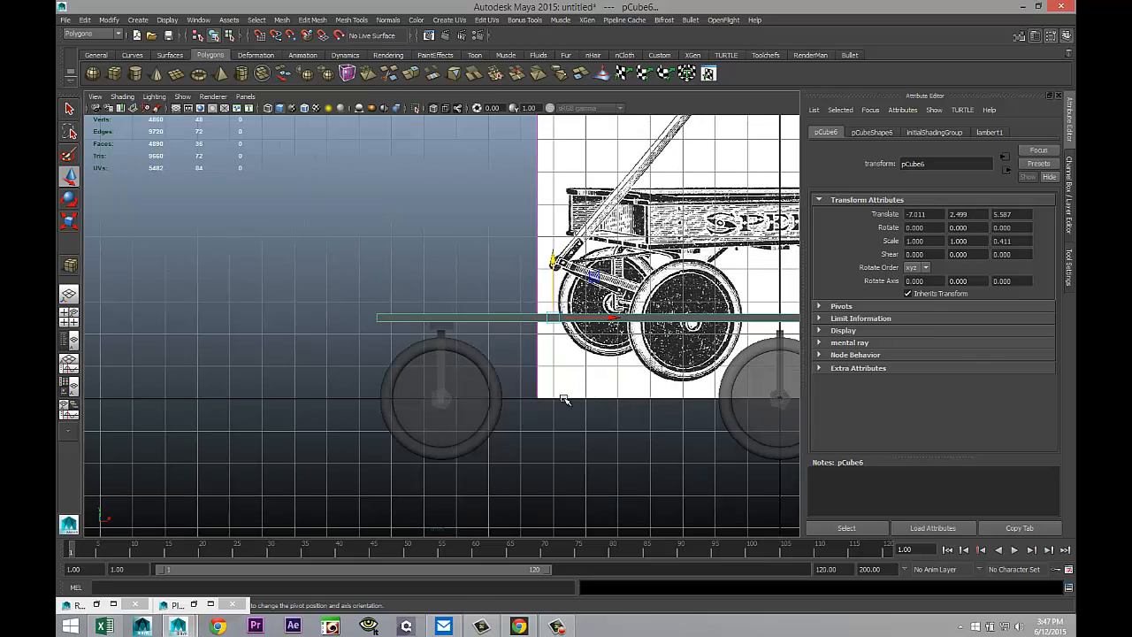
# Duplicate the crosspiece and move the copy along X over the other axle, to about 0.00
pyautogui.click(447, 329)
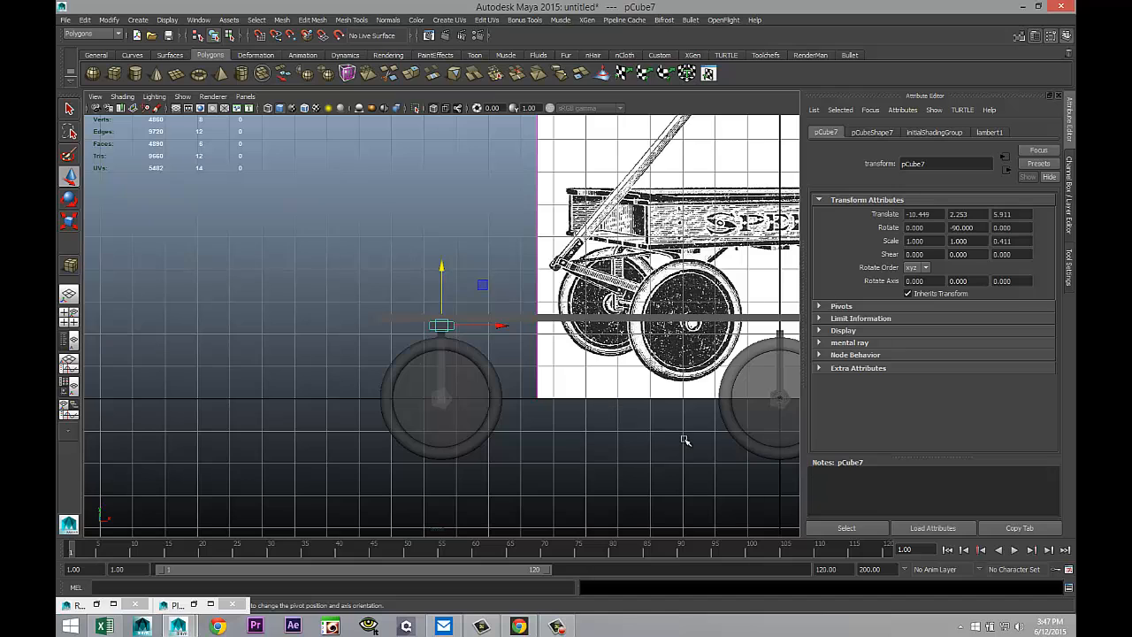
pyautogui.hotkey('ctrl', 'd')
pyautogui.scroll(-1, 599, 397)
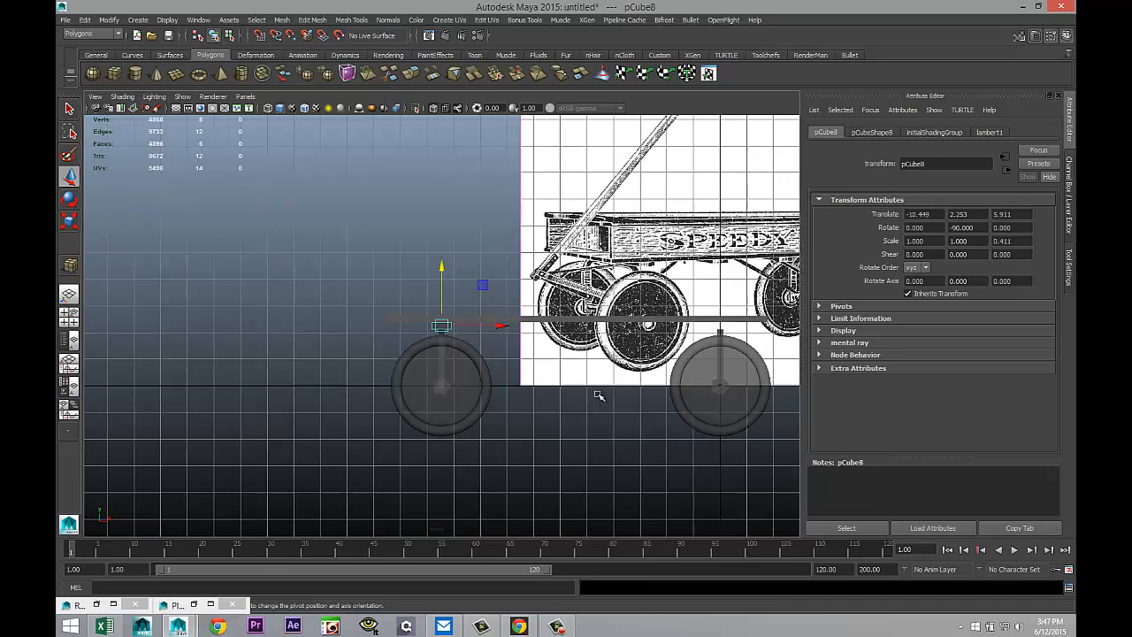
pyautogui.moveTo(501, 325); pyautogui.dragTo(776, 362)
pyautogui.press('f')
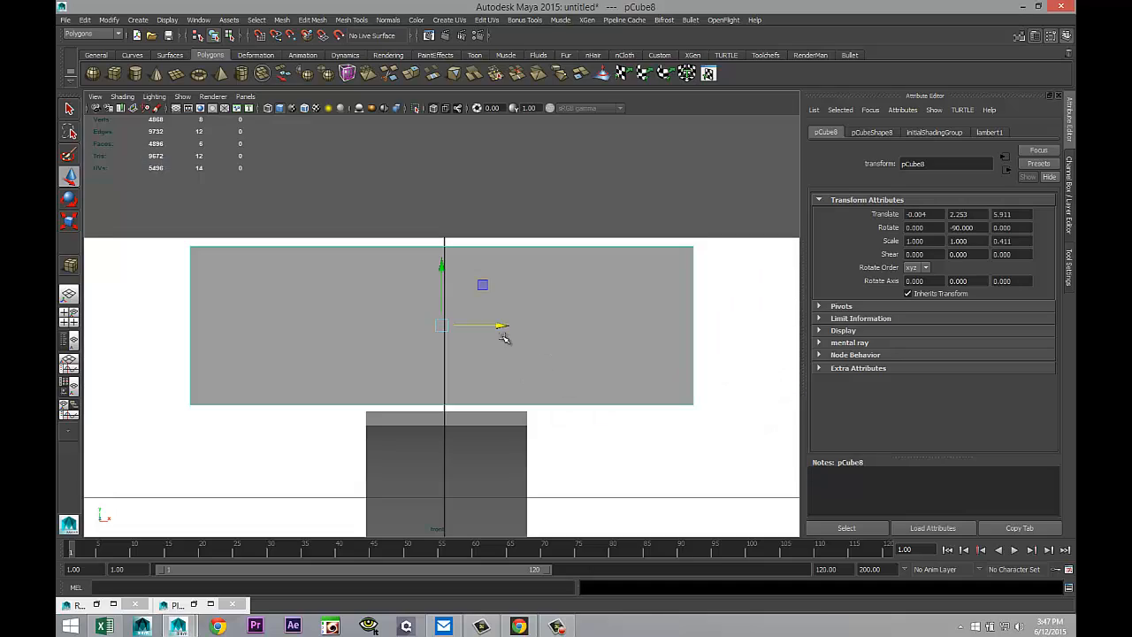
pyautogui.scroll(-5, 469, 327)
pyautogui.scroll(3, 488, 370)
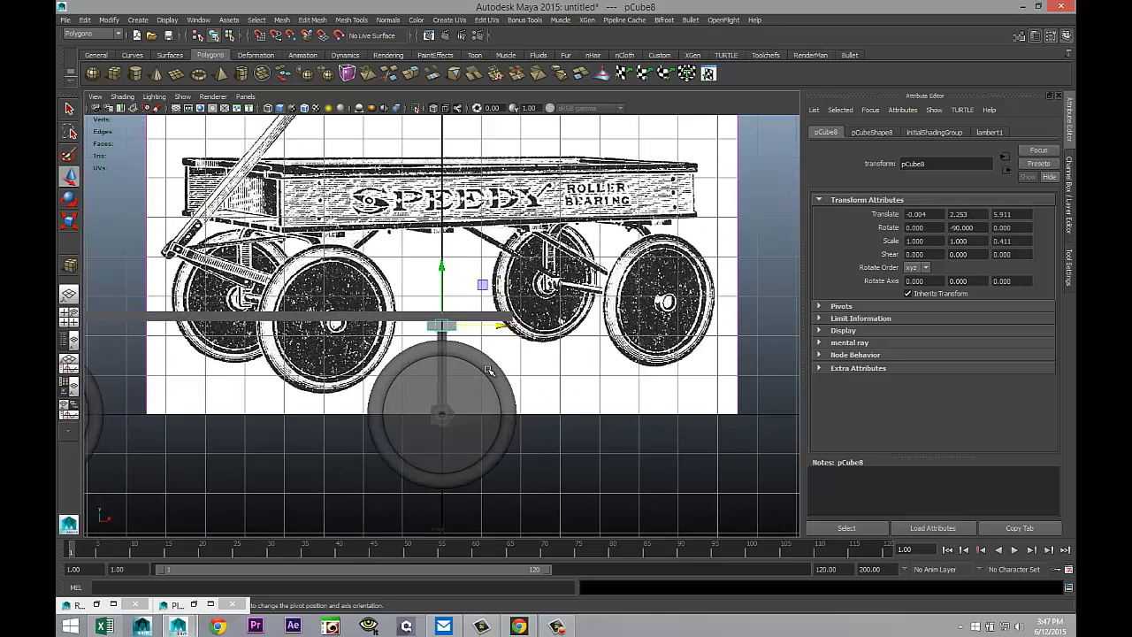
pyautogui.scroll(-4, 452, 382)
pyautogui.scroll(5, 314, 394)
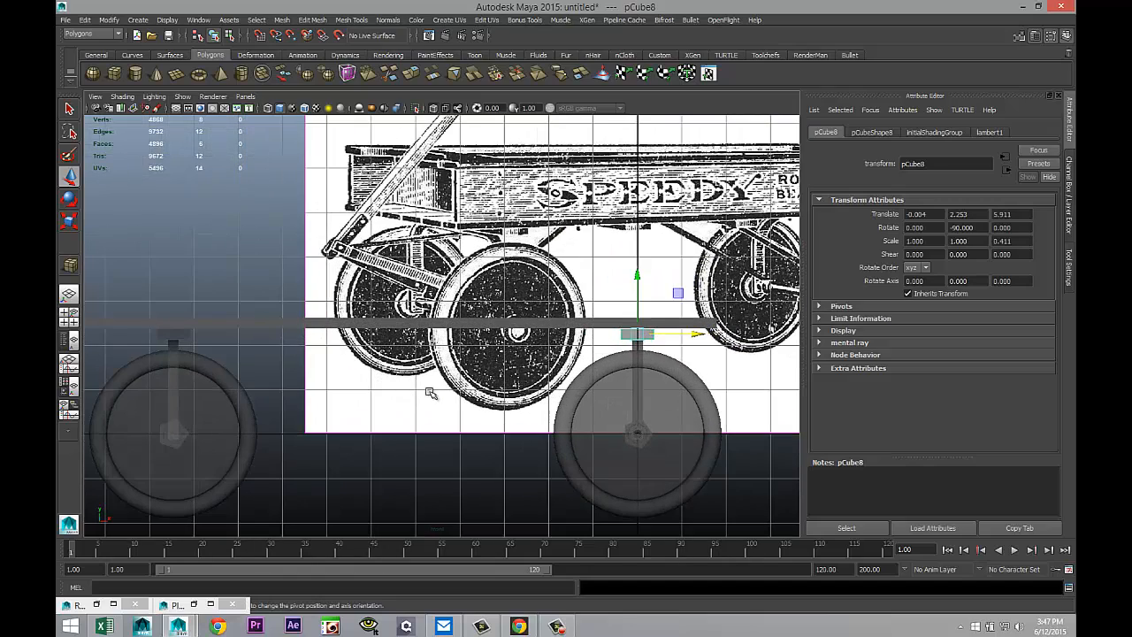
# Raise the second crosspiece to about 2.26 in Y against the planks, and the wheel assembly below it to about 1.74
pyautogui.click(284, 323)
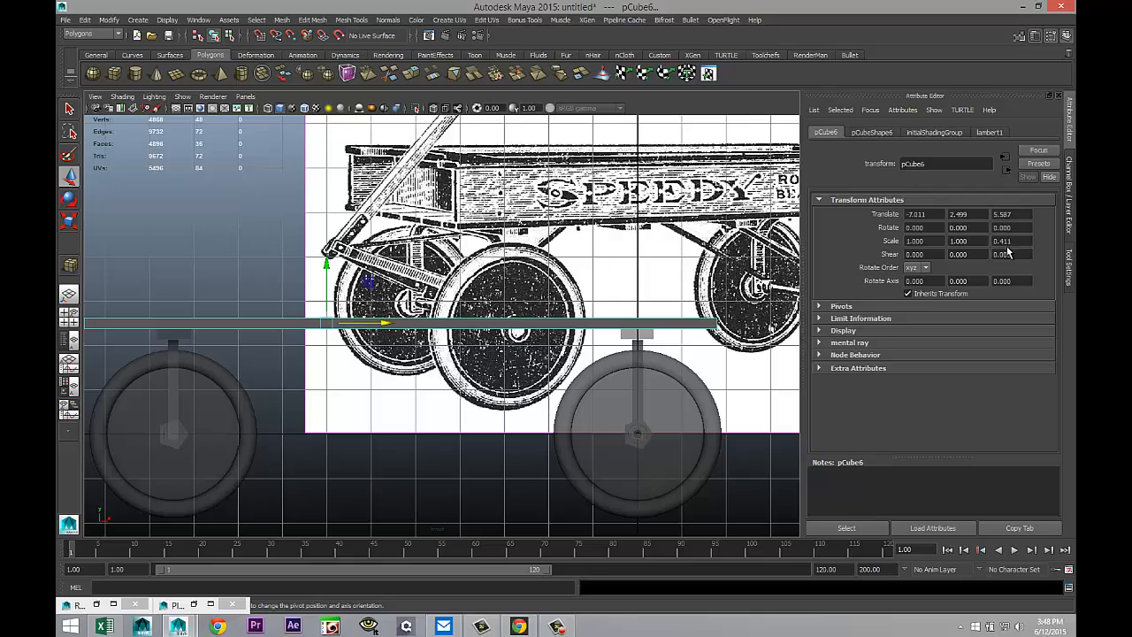
pyautogui.scroll(3, 672, 364)
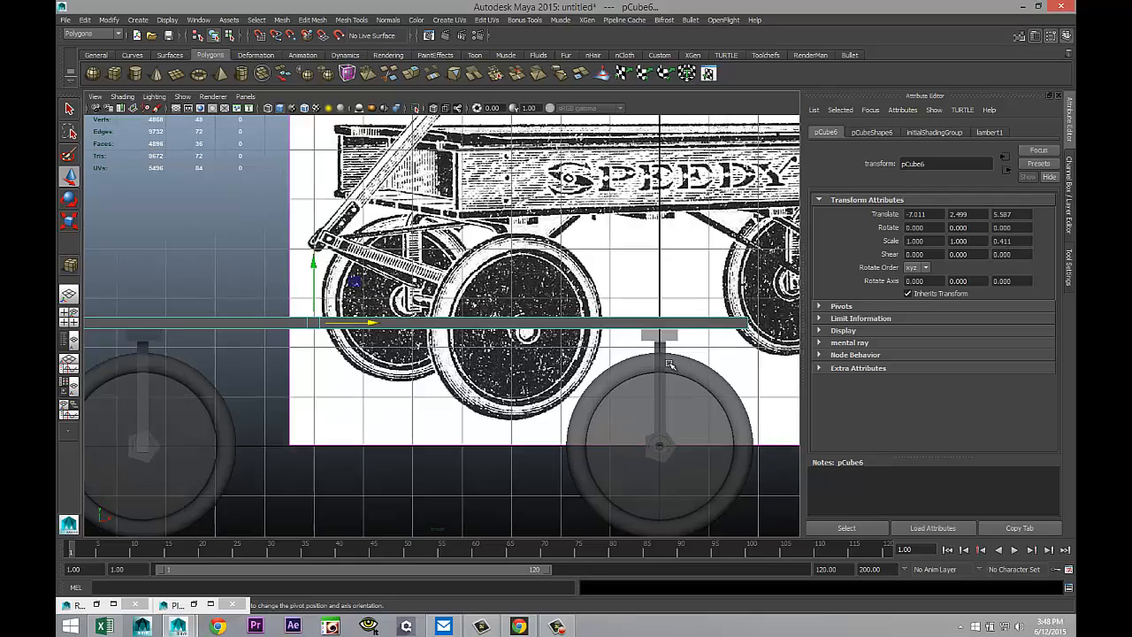
pyautogui.scroll(2, 649, 372)
pyautogui.keyDown('alt'); pyautogui.moveTo(648, 372); pyautogui.dragTo(560, 337, button='middle'); pyautogui.keyUp('alt')
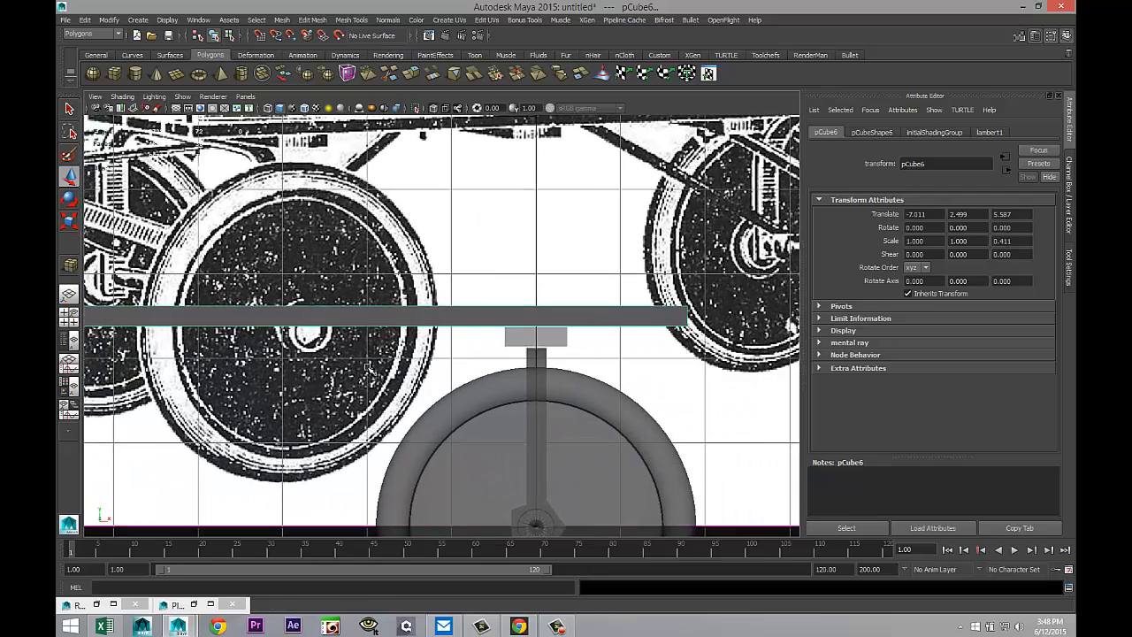
pyautogui.click(560, 337)
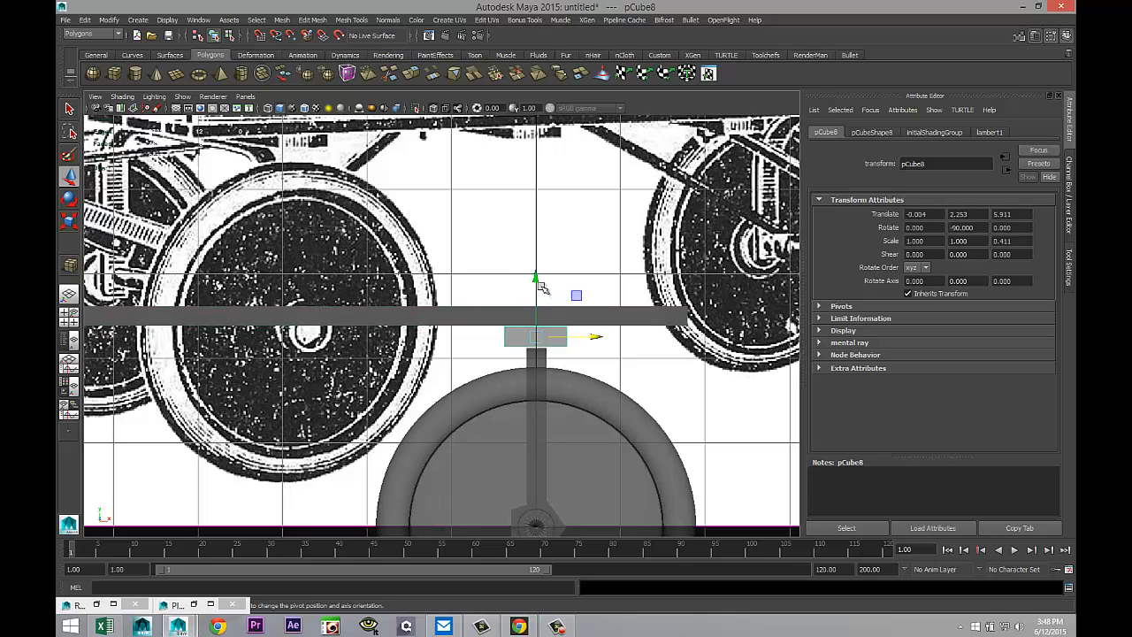
pyautogui.press('w')
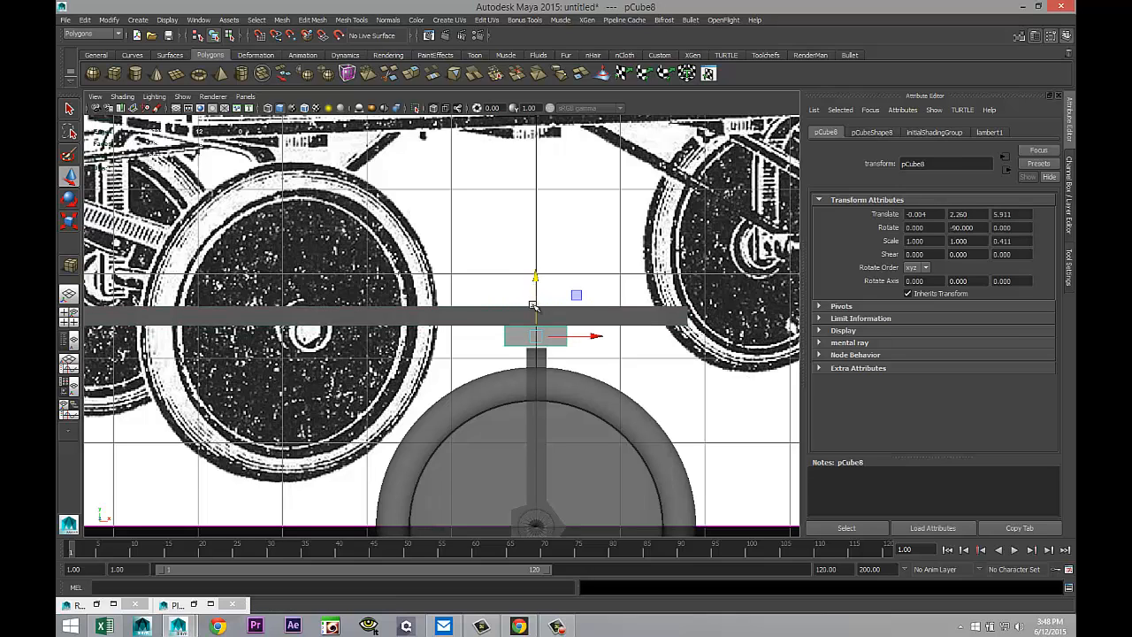
pyautogui.click(703, 506)
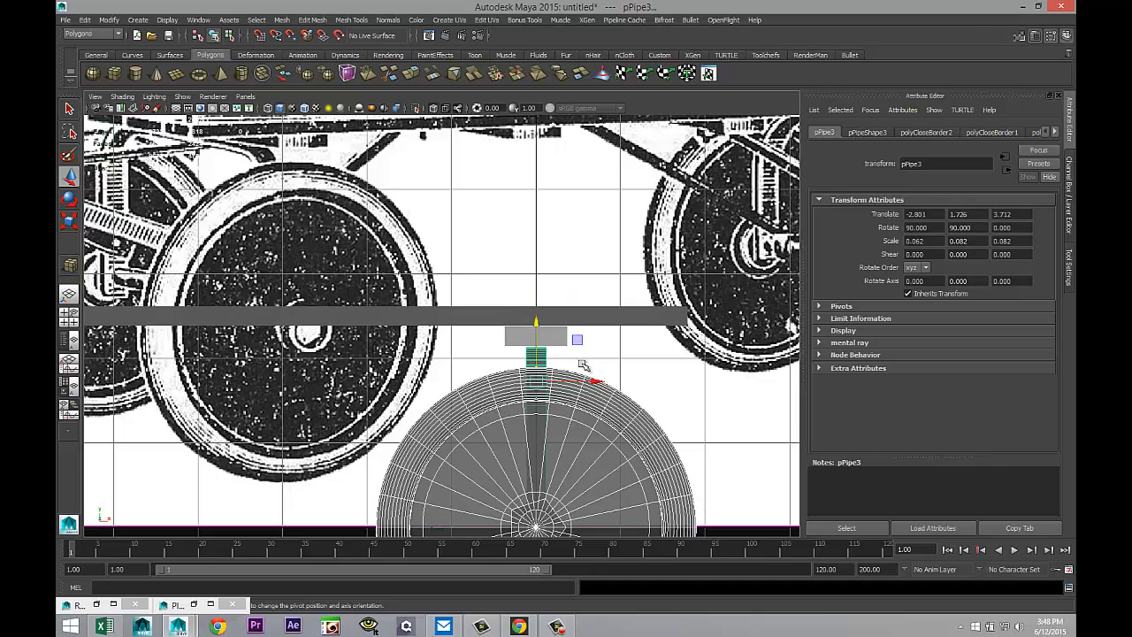
pyautogui.moveTo(539, 321); pyautogui.dragTo(538, 318)
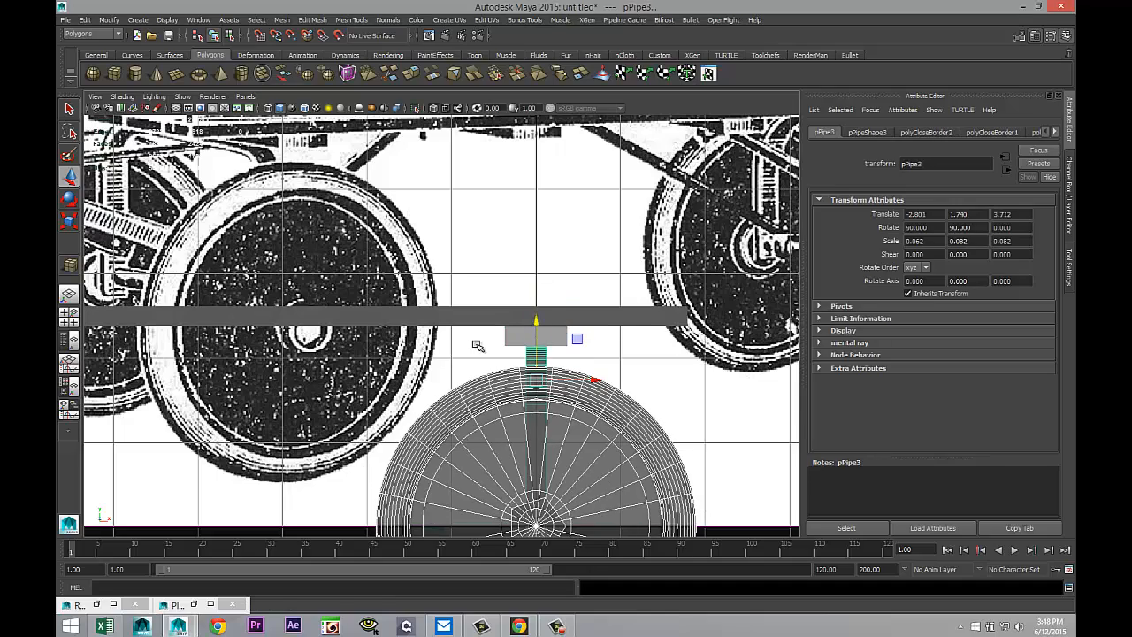
# Duplicate the first crosspiece and place the copy between the two axles, at about -4.97 in X
pyautogui.scroll(-5, 475, 344)
pyautogui.keyDown('alt'); pyautogui.moveTo(317, 395); pyautogui.dragTo(462, 410, button='middle'); pyautogui.keyUp('alt')
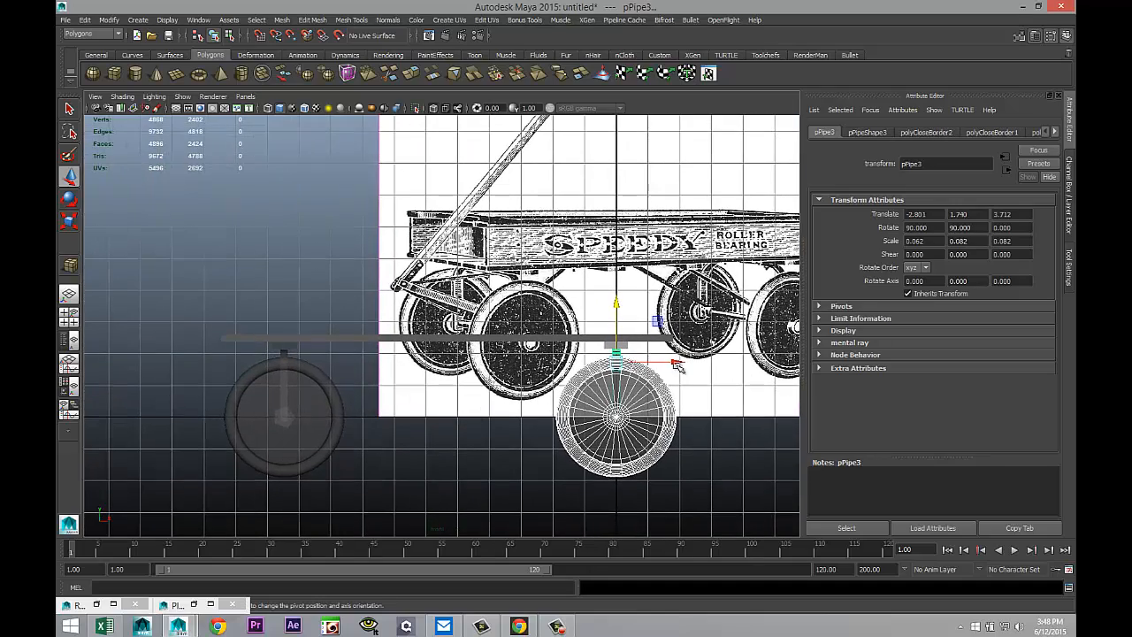
pyautogui.click(296, 347)
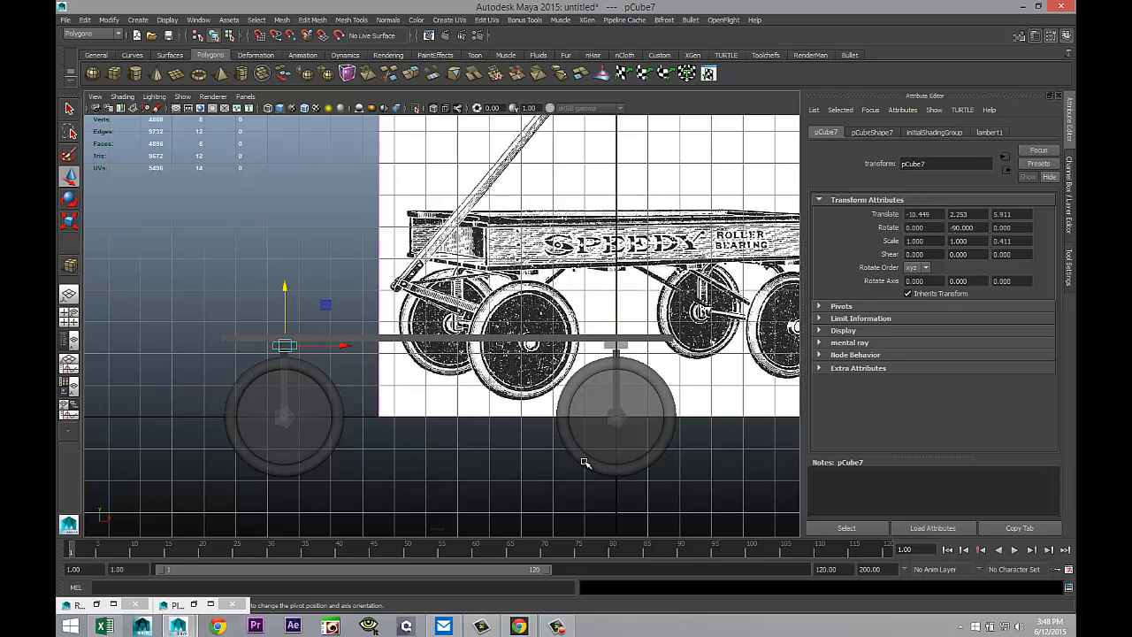
pyautogui.hotkey('ctrl', 'd')
pyautogui.moveTo(342, 350); pyautogui.dragTo(516, 365)
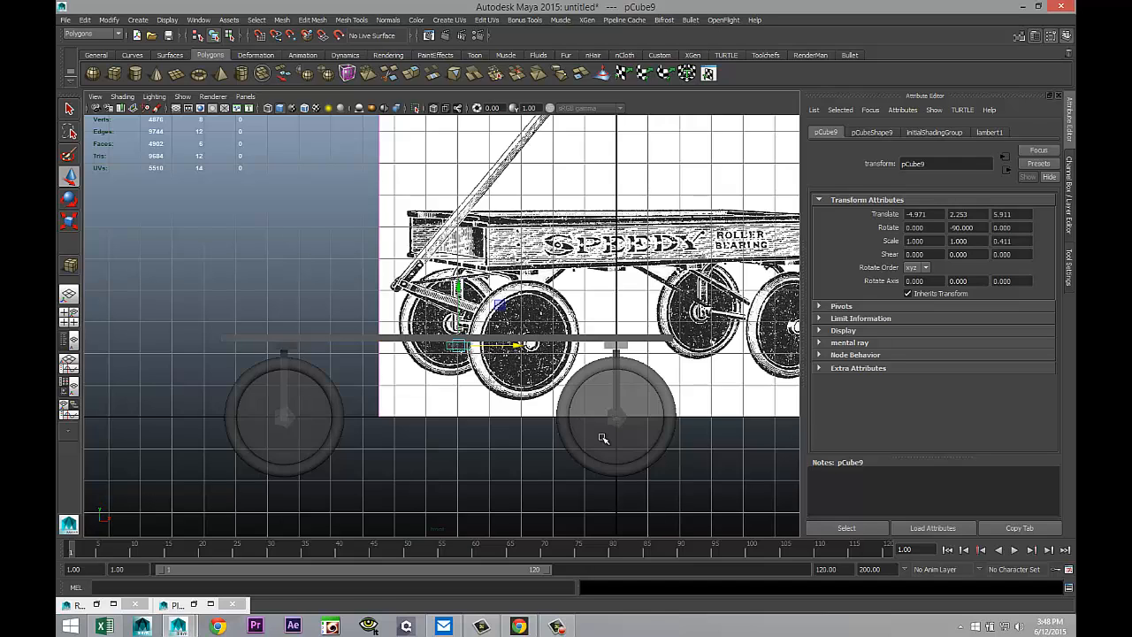
# Duplicate the middle crosspiece twice more, place the copies at about -7.56 and -2.31 in X, and check them in perspective
pyautogui.hotkey('ctrl', 'd')
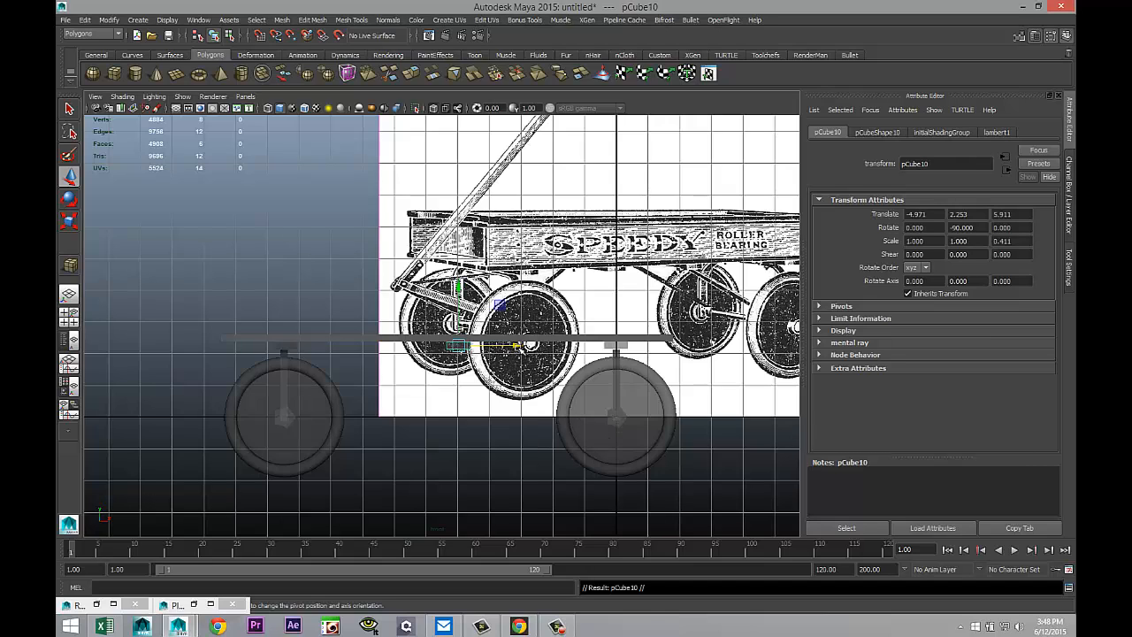
pyautogui.moveTo(517, 346); pyautogui.dragTo(436, 346)
pyautogui.moveTo(437, 345); pyautogui.dragTo(435, 346)
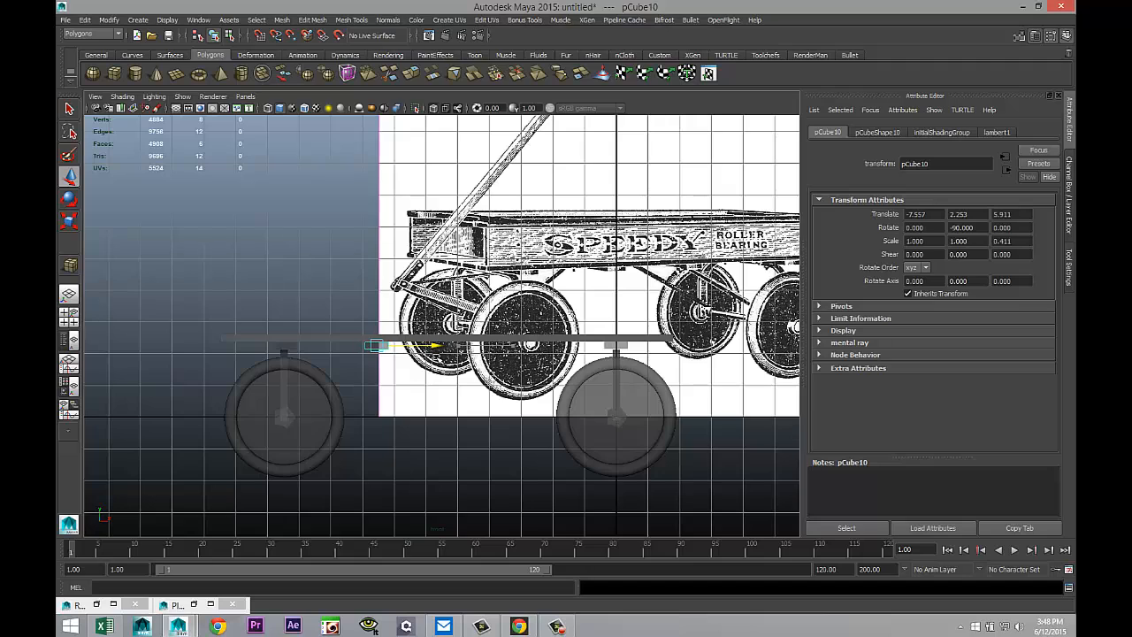
pyautogui.hotkey('ctrl', 'd')
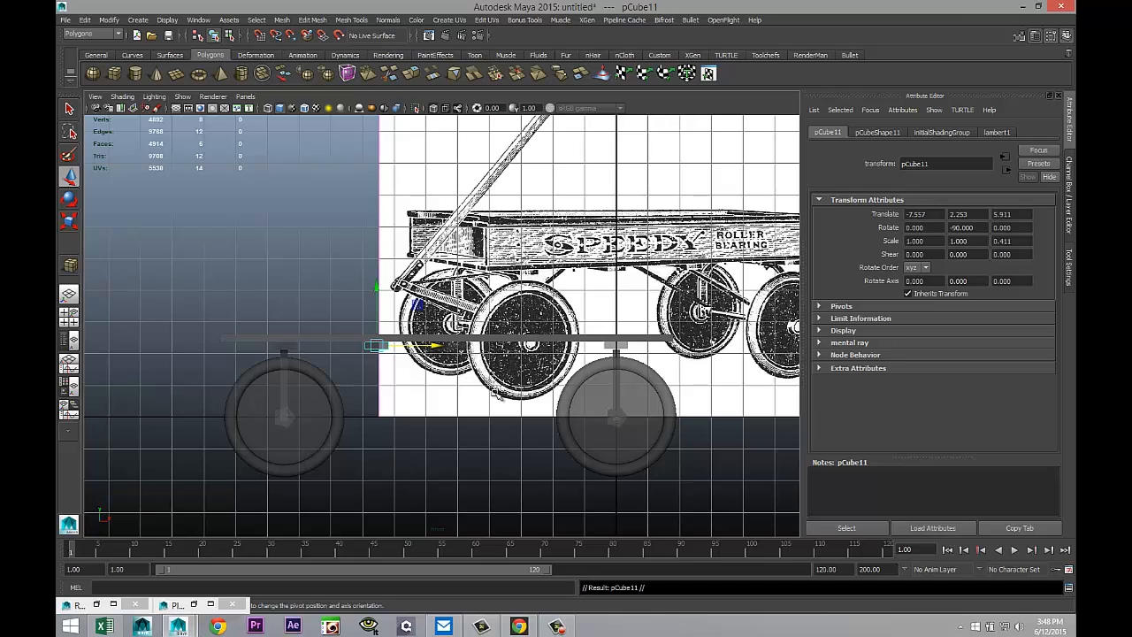
pyautogui.moveTo(436, 345); pyautogui.dragTo(607, 362)
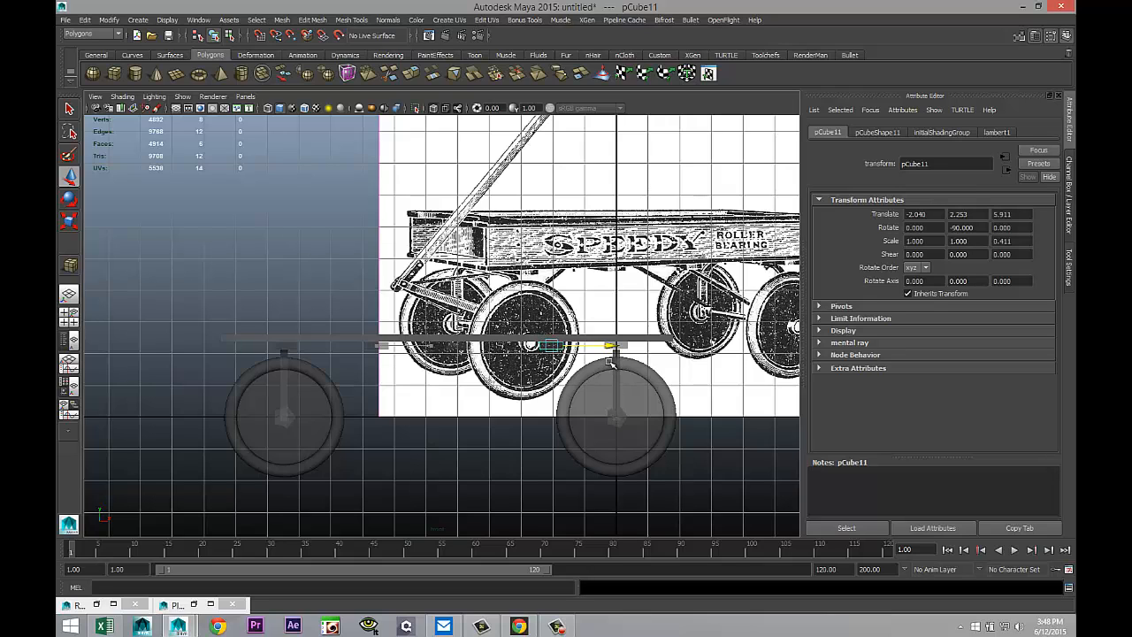
pyautogui.click(69, 316)
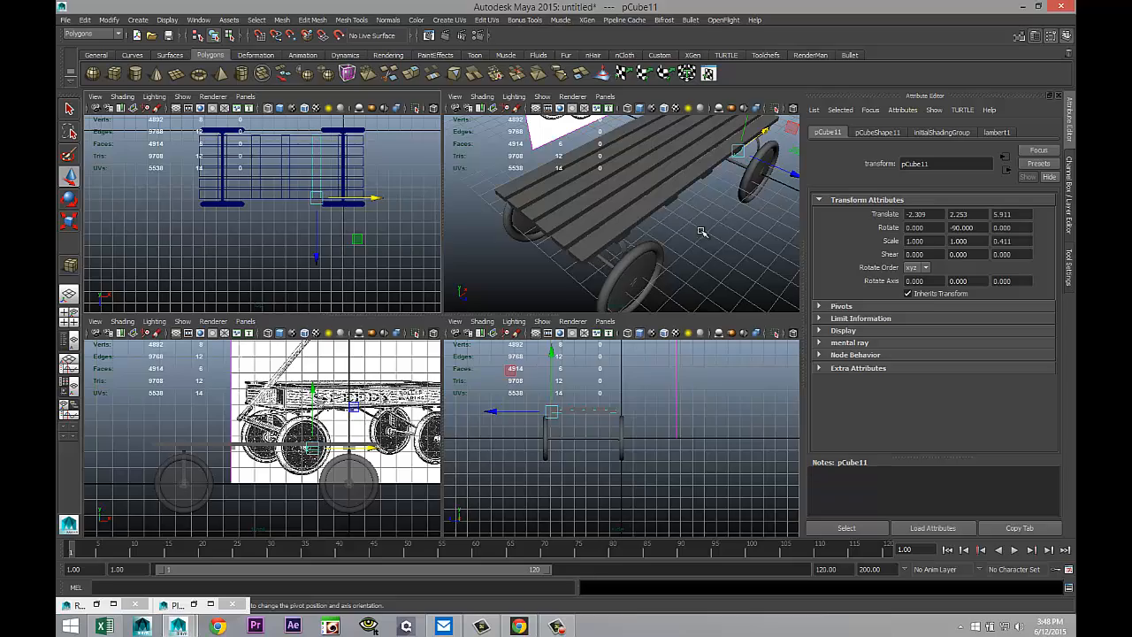
pyautogui.press('space')
pyautogui.keyDown('alt'); pyautogui.moveTo(617, 335); pyautogui.dragTo(561, 313); pyautogui.keyUp('alt')
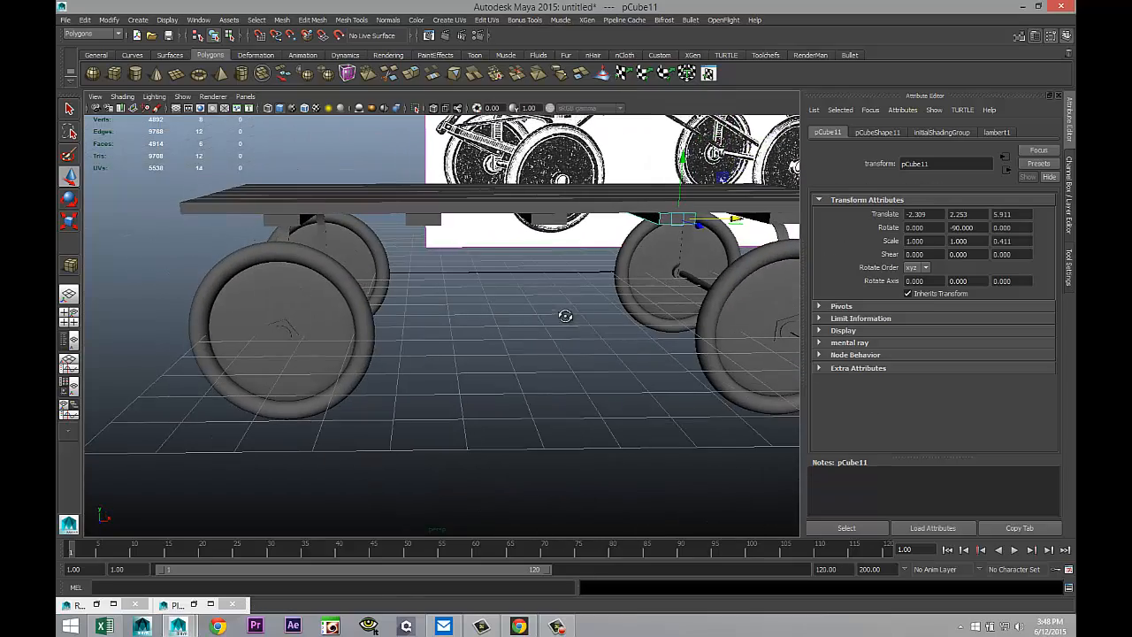
# Examine the plank bed, crosspieces and wheels from several angles against the wagon in the reference image
pyautogui.click(560, 398)
pyautogui.moveTo(560, 398)
pyautogui.keyDown('alt'); pyautogui.mouseDown()
pyautogui.moveTo(560, 387)
pyautogui.moveTo(500, 393)
pyautogui.moveTo(556, 392)
pyautogui.moveTo(539, 403)
pyautogui.moveTo(584, 407)
pyautogui.moveTo(566, 376)
pyautogui.mouseUp(); pyautogui.keyUp('alt')
pyautogui.keyDown('alt'); pyautogui.moveTo(566, 377); pyautogui.dragTo(596, 494, button='middle'); pyautogui.keyUp('alt')
pyautogui.keyDown('alt'); pyautogui.moveTo(596, 494); pyautogui.dragTo(518, 414); pyautogui.keyUp('alt')
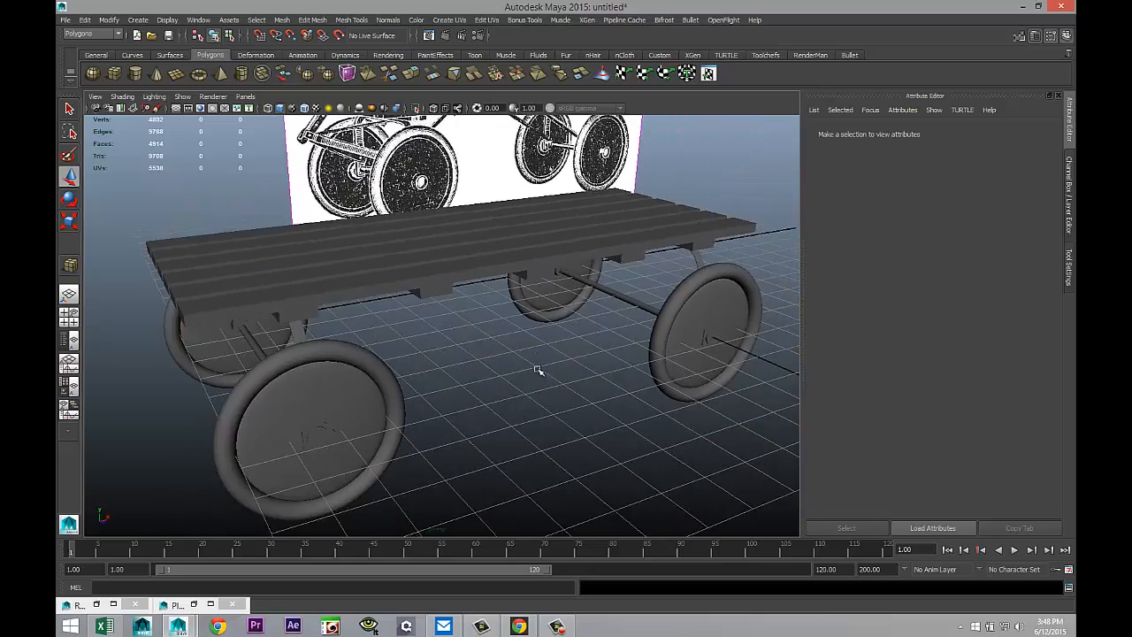
pyautogui.keyDown('alt'); pyautogui.moveTo(538, 370); pyautogui.dragTo(548, 440); pyautogui.keyUp('alt')
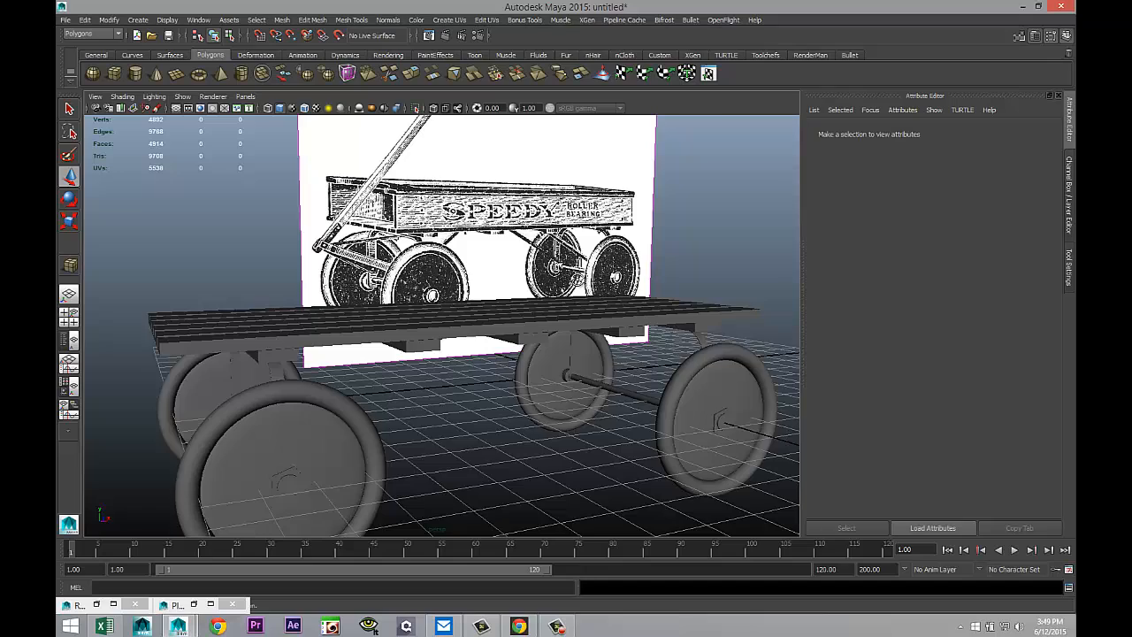
pyautogui.keyDown('alt'); pyautogui.moveTo(590, 259); pyautogui.dragTo(550, 261); pyautogui.keyUp('alt')
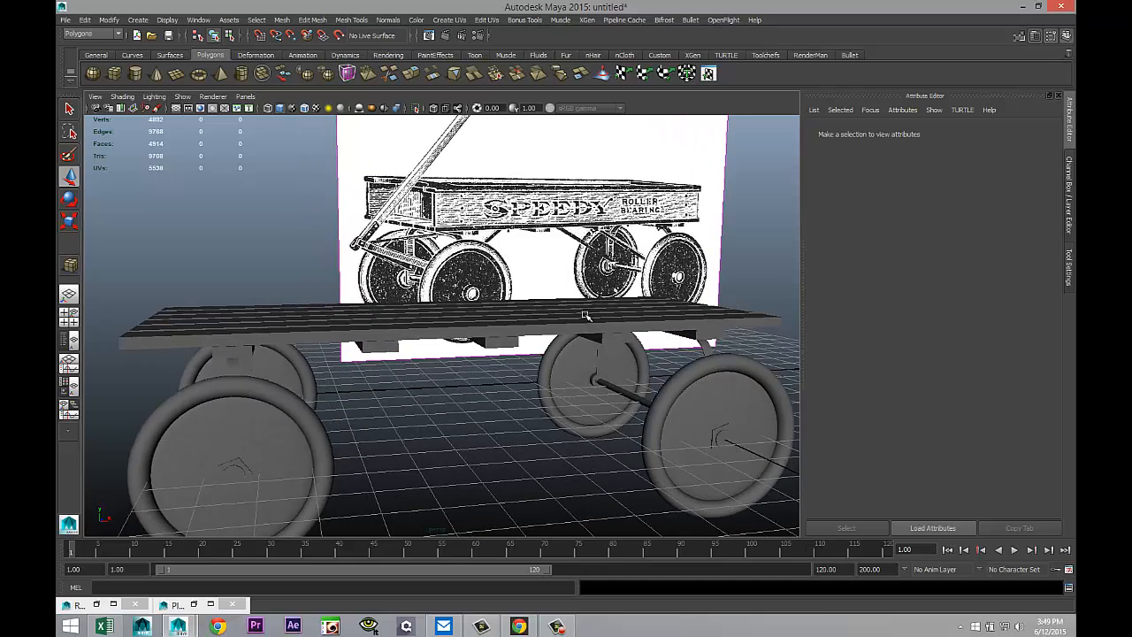
pyautogui.keyDown('alt'); pyautogui.moveTo(630, 430); pyautogui.dragTo(609, 390); pyautogui.keyUp('alt')
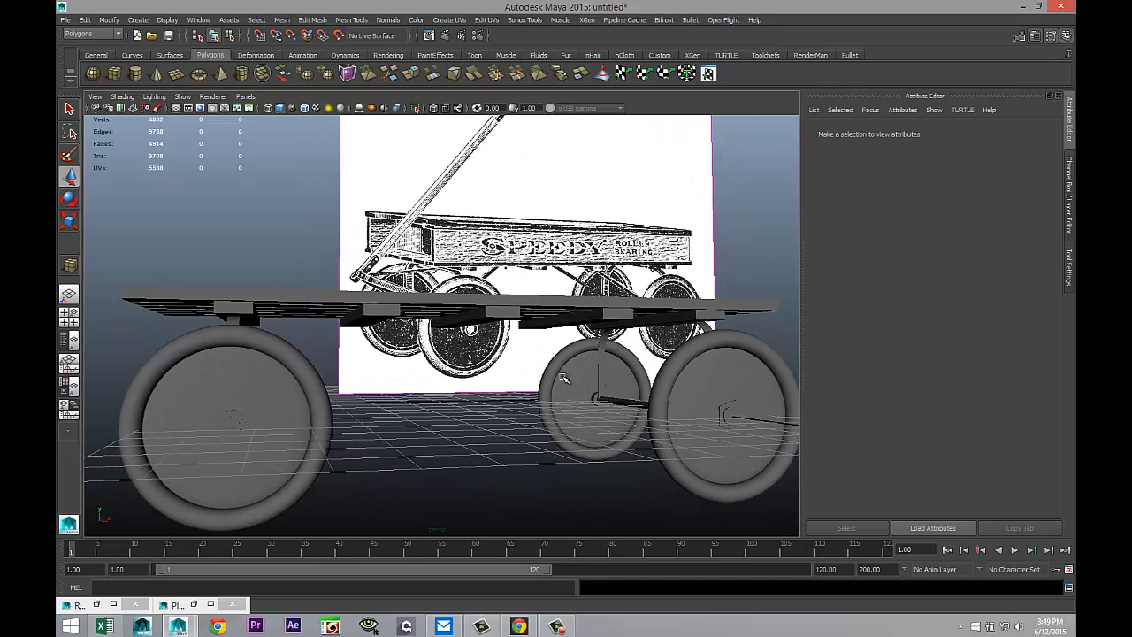
pyautogui.keyDown('alt'); pyautogui.moveTo(528, 380); pyautogui.dragTo(501, 389); pyautogui.keyUp('alt')
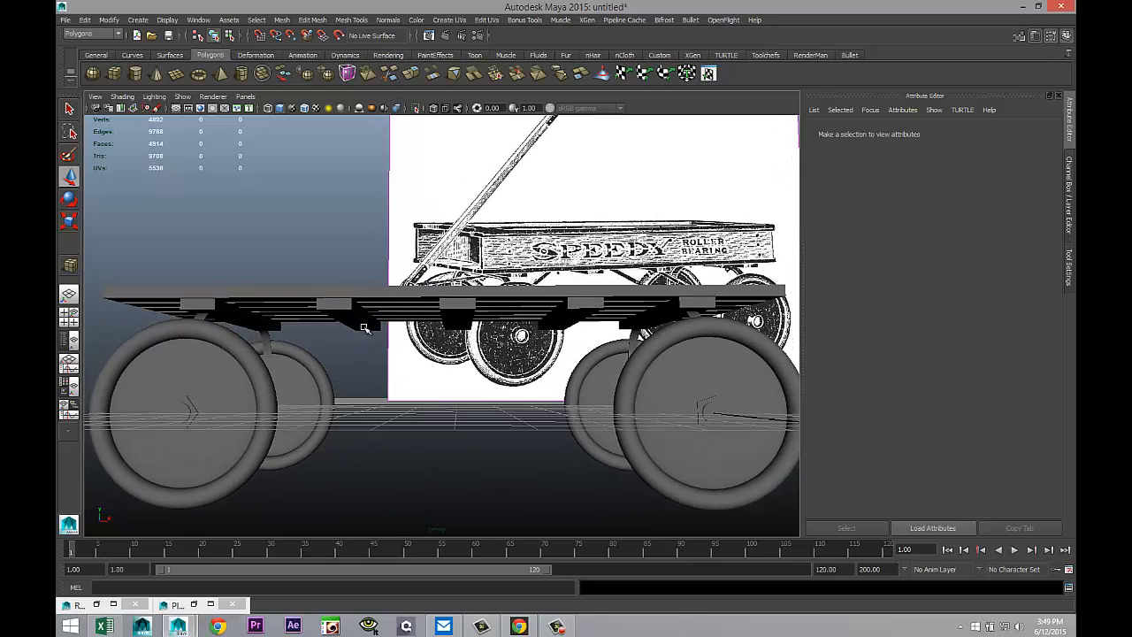
pyautogui.scroll(-2, 521, 379)
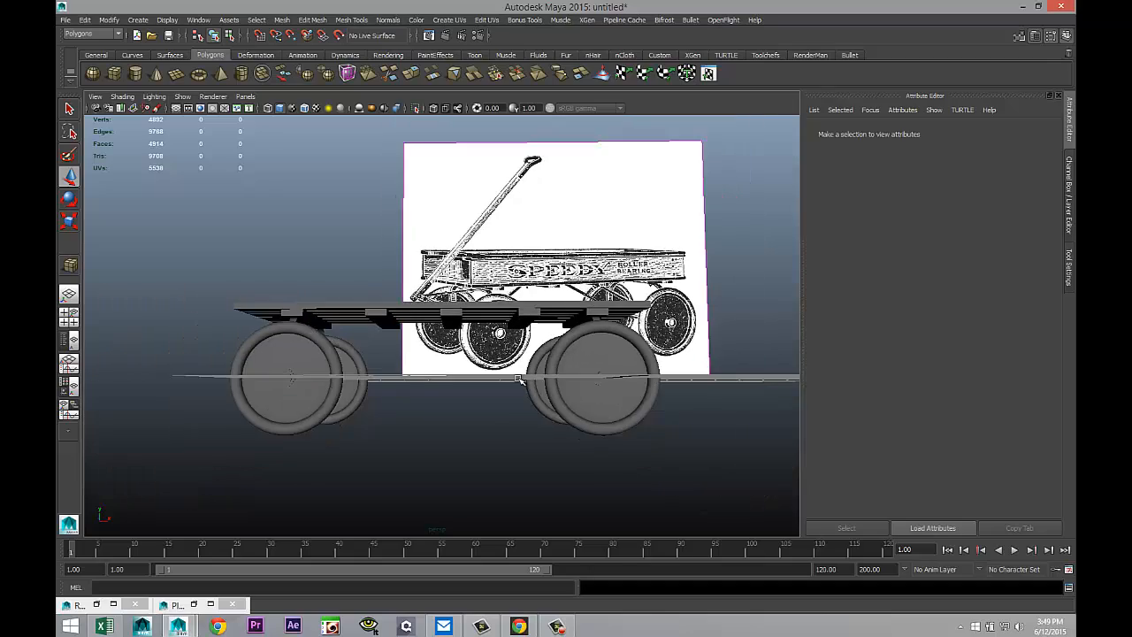
pyautogui.scroll(2, 519, 379)
pyautogui.keyDown('alt'); pyautogui.moveTo(506, 392); pyautogui.dragTo(488, 412); pyautogui.keyUp('alt')
pyautogui.scroll(2, 487, 411)
pyautogui.keyDown('alt'); pyautogui.moveTo(489, 410); pyautogui.dragTo(556, 349, button='middle'); pyautogui.keyUp('alt')
pyautogui.scroll(-4, 550, 354)
pyautogui.keyDown('alt'); pyautogui.moveTo(465, 393); pyautogui.dragTo(483, 397); pyautogui.keyUp('alt')
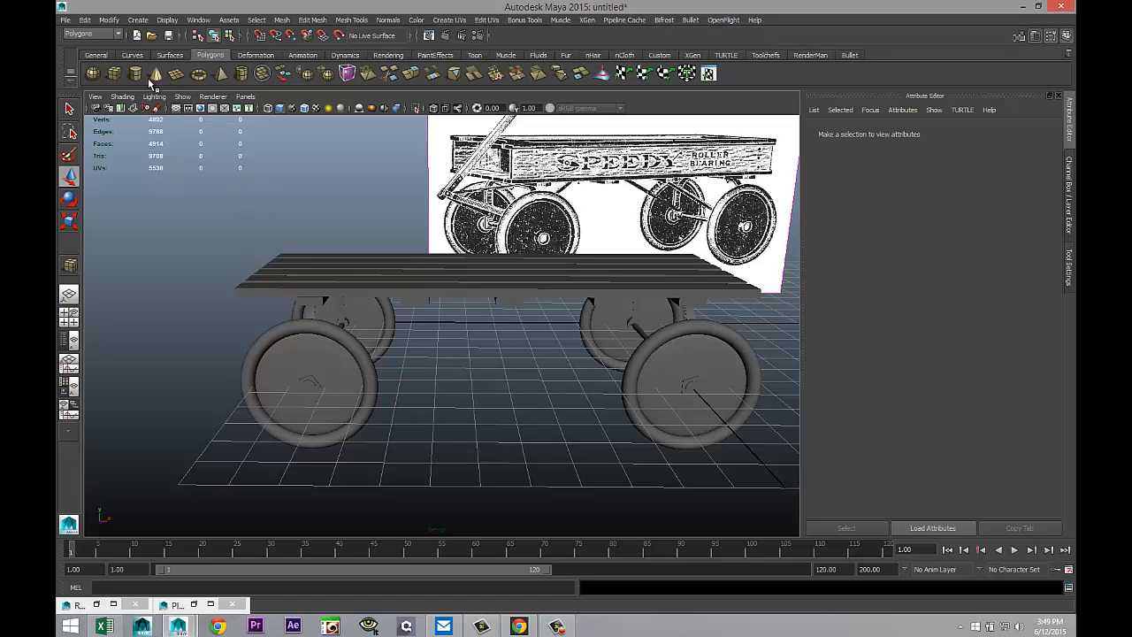
pyautogui.scroll(-5, 348, 283)
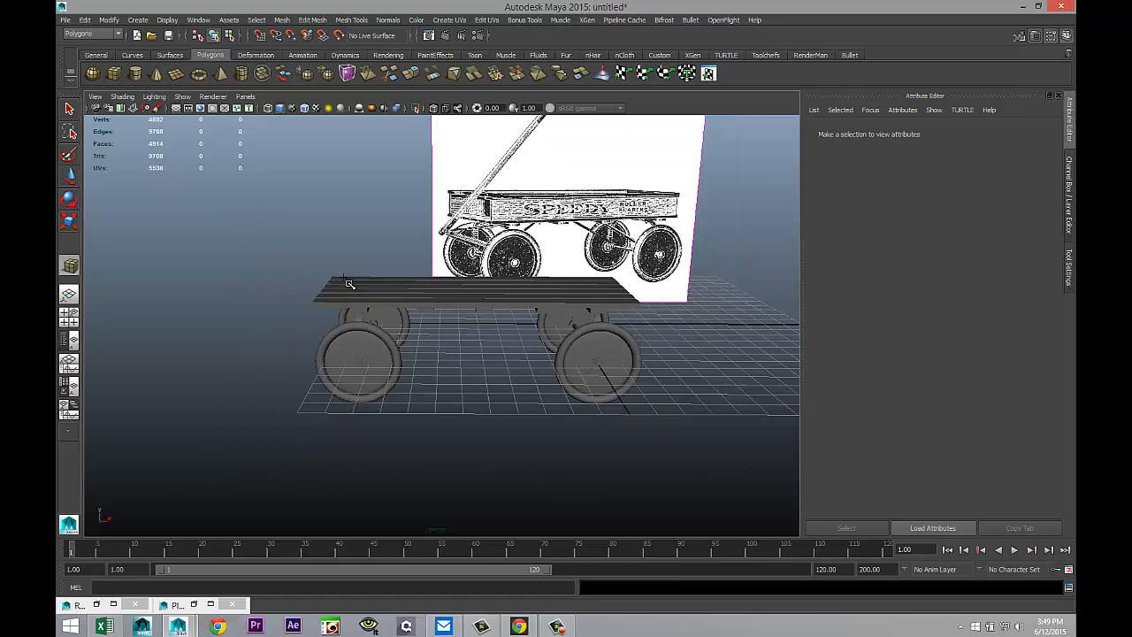
pyautogui.moveTo(364, 457)
pyautogui.mouseDown()
pyautogui.moveTo(561, 469)
pyautogui.moveTo(576, 447)
pyautogui.moveTo(572, 463)
pyautogui.mouseUp()
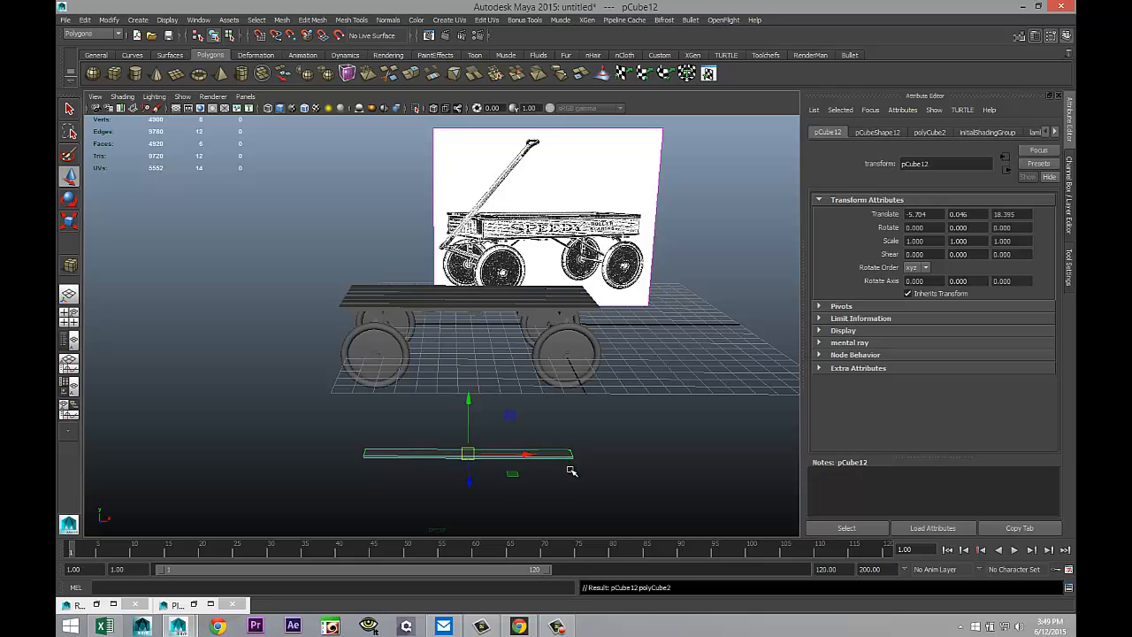
pyautogui.press('e')
pyautogui.moveTo(469, 414); pyautogui.dragTo(472, 477)
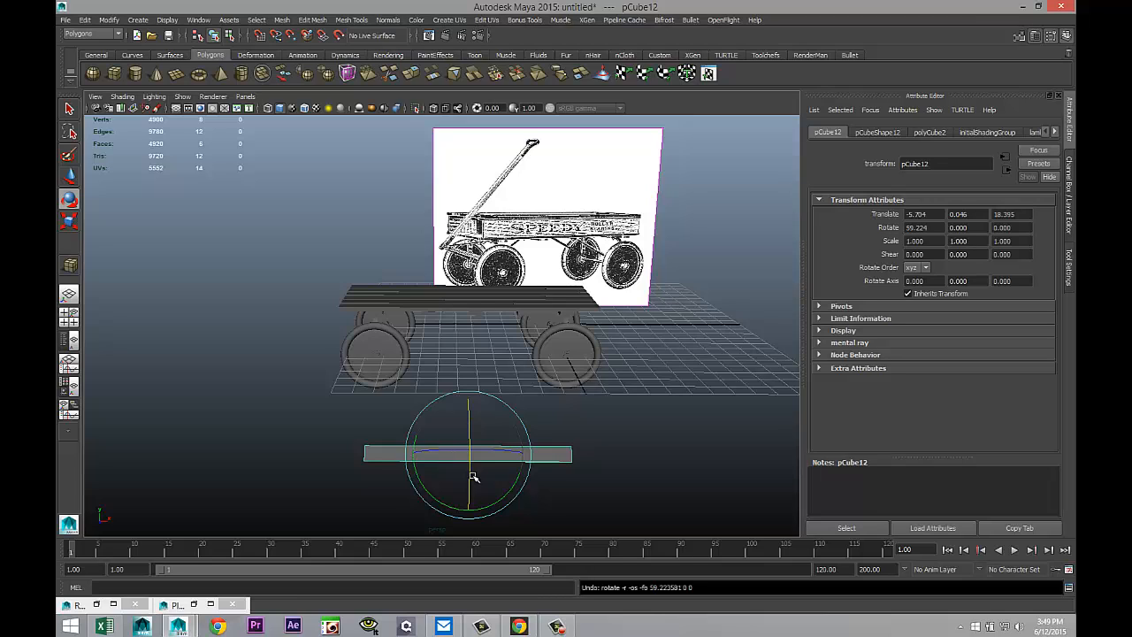
pyautogui.hotkey('ctrl', 'z')
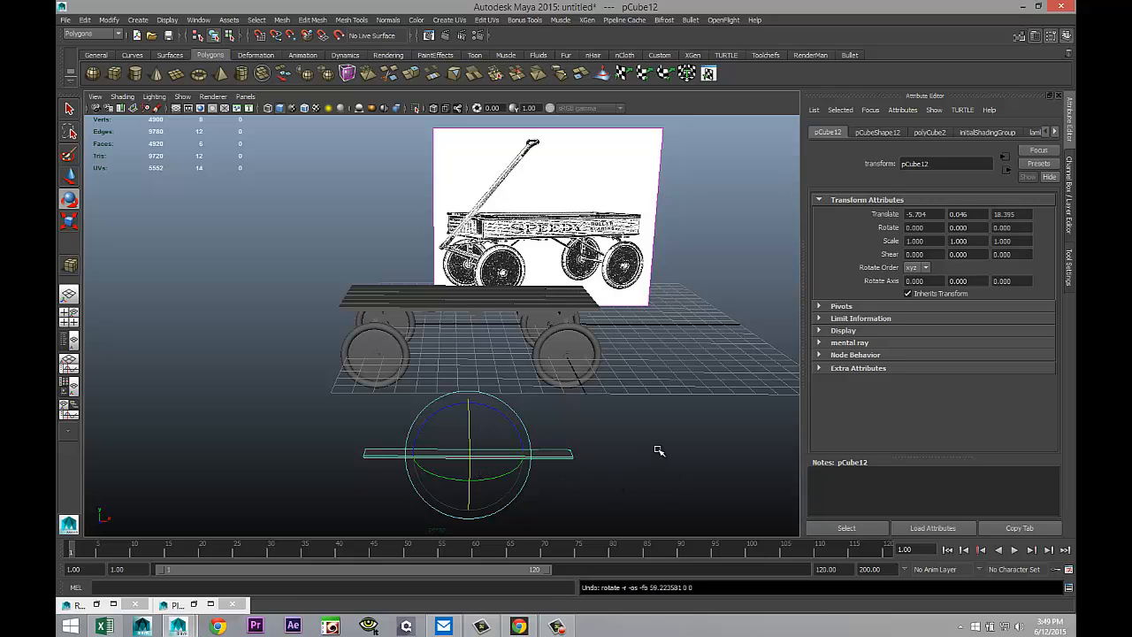
pyautogui.click(551, 469)
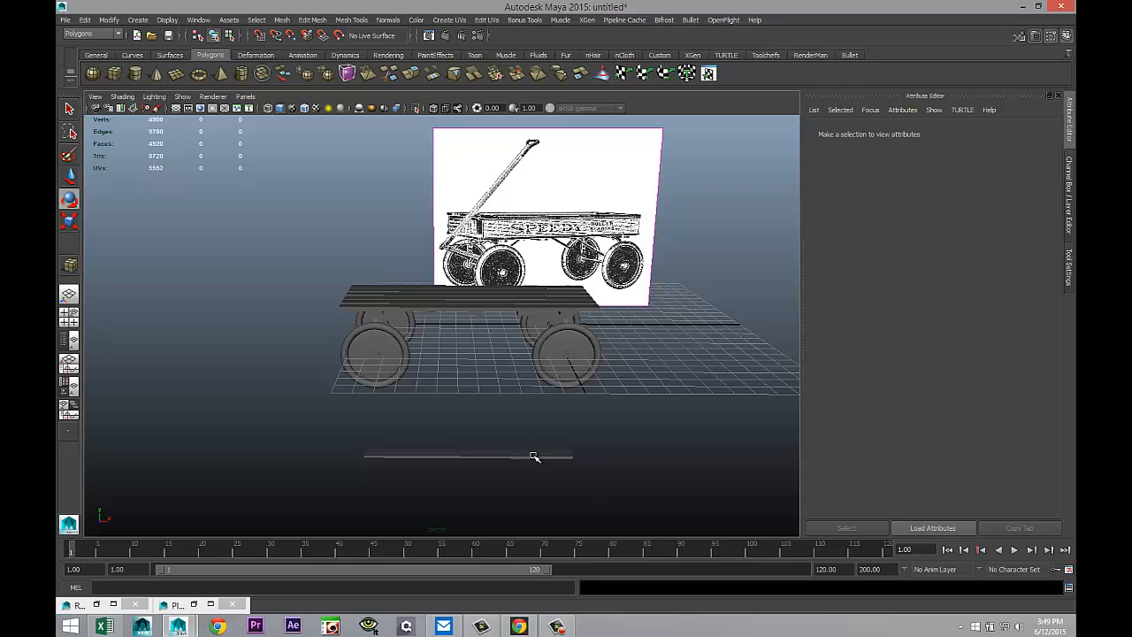
pyautogui.moveTo(534, 350); pyautogui.dragTo(591, 361, button='right')
pyautogui.click(532, 456)
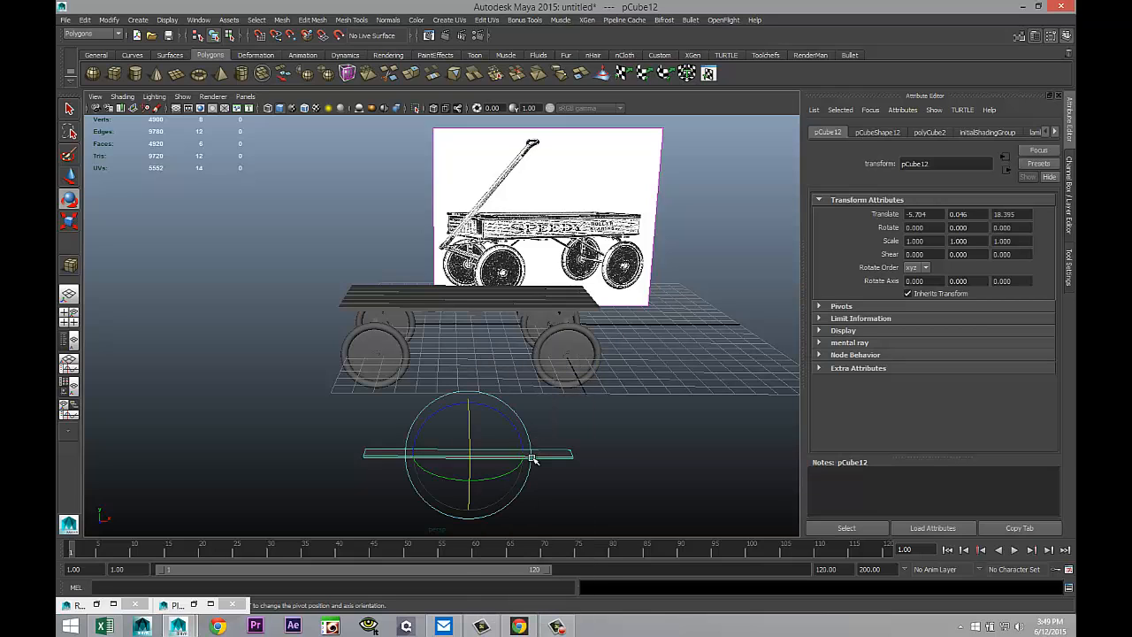
pyautogui.press('Delete')
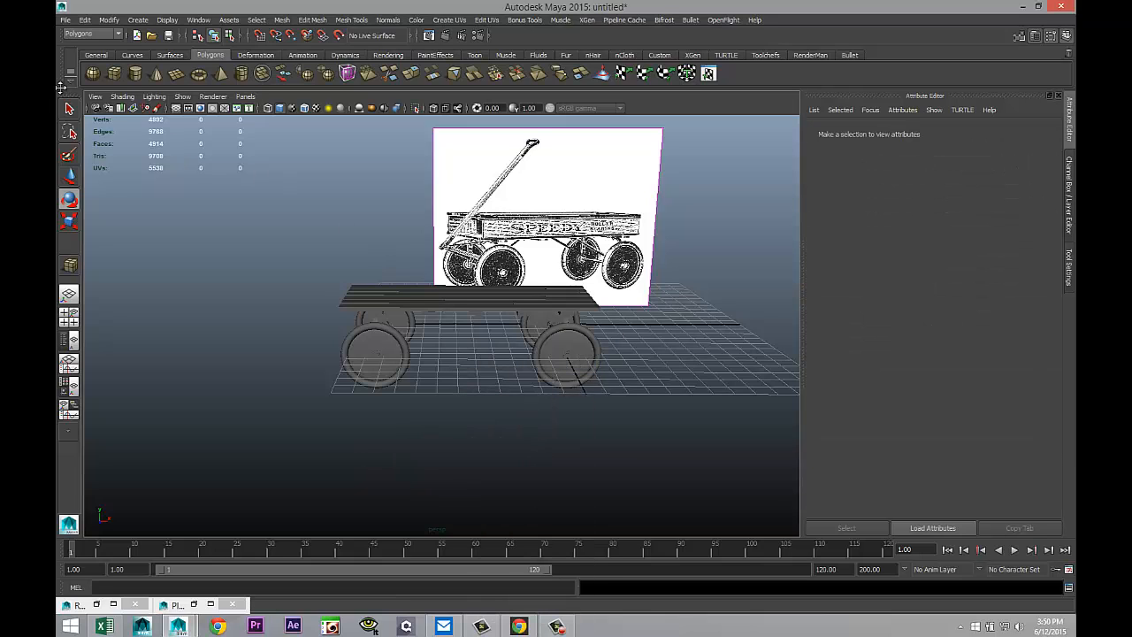
# Create a thin upright polygon cylinder in front of the wagon and scale it to about 0.41 in X and Z and 0.88 in Y
pyautogui.click(135, 73)
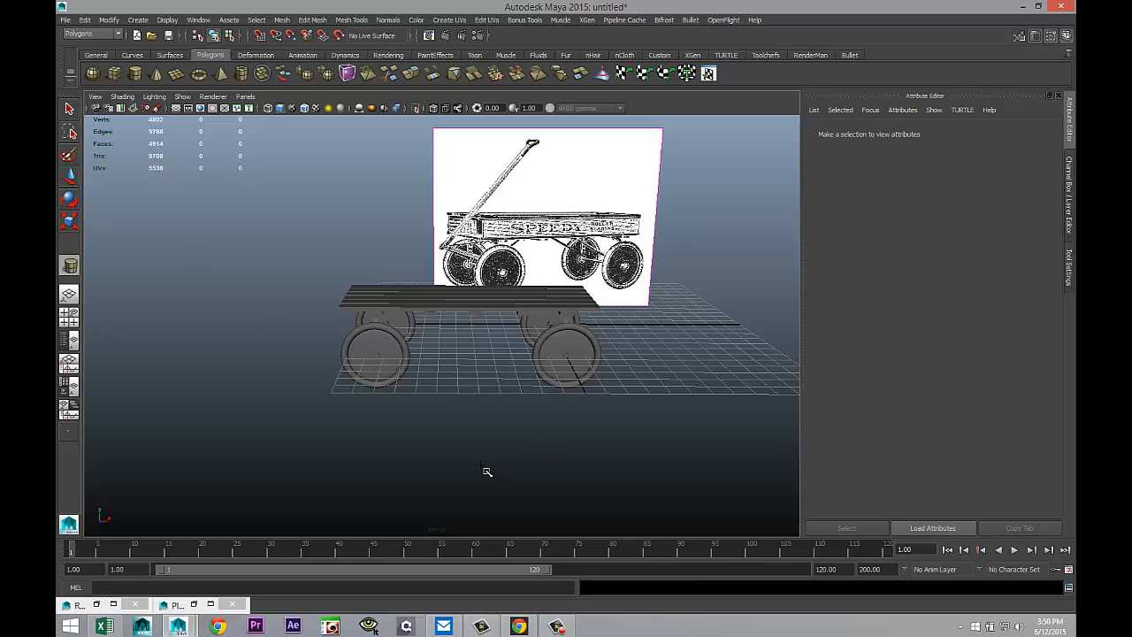
pyautogui.moveTo(484, 470); pyautogui.dragTo(482, 302)
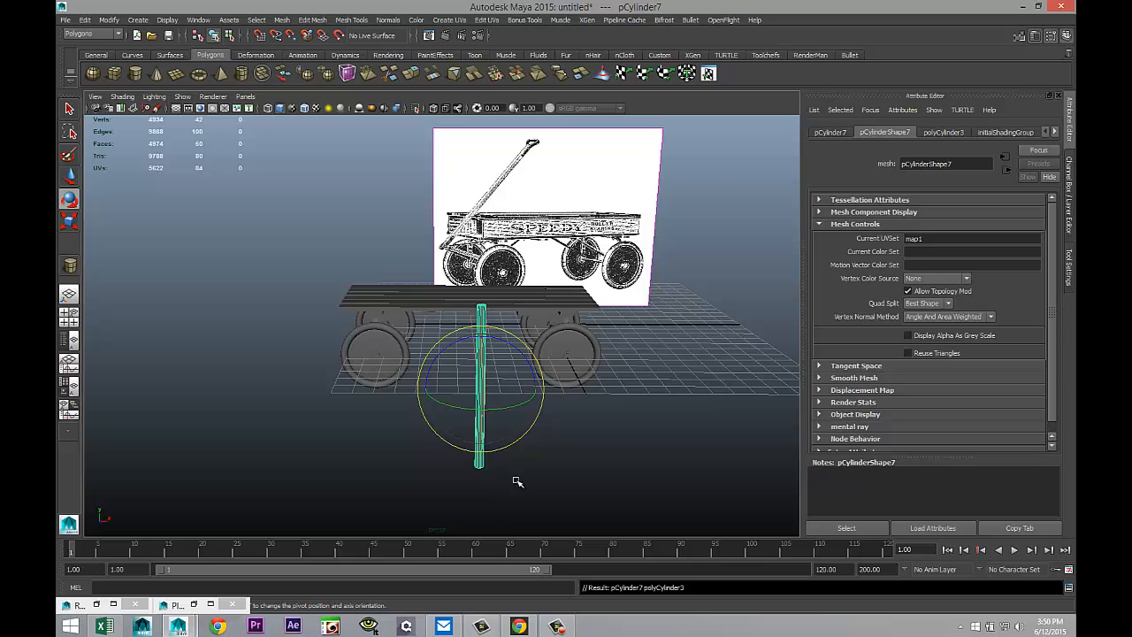
pyautogui.press('r')
pyautogui.moveTo(480, 390)
pyautogui.mouseDown()
pyautogui.moveTo(431, 382)
pyautogui.moveTo(460, 387)
pyautogui.mouseUp()
pyautogui.moveTo(480, 336); pyautogui.dragTo(489, 275)
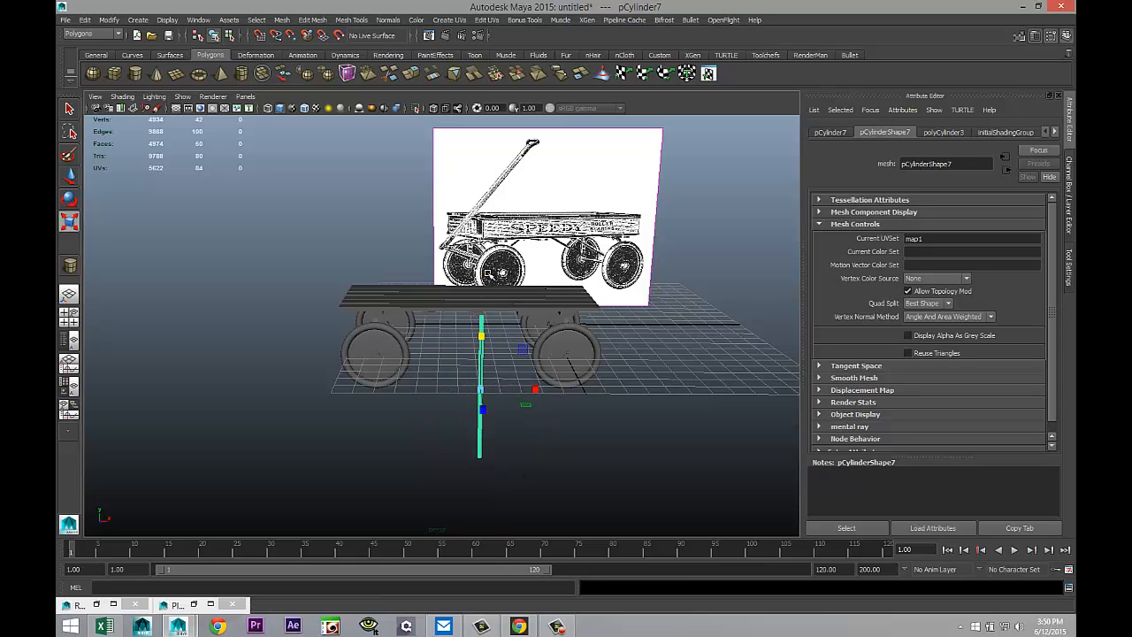
# Lay the cylinder horizontal by setting its Z rotation to -90 degrees
pyautogui.press('e')
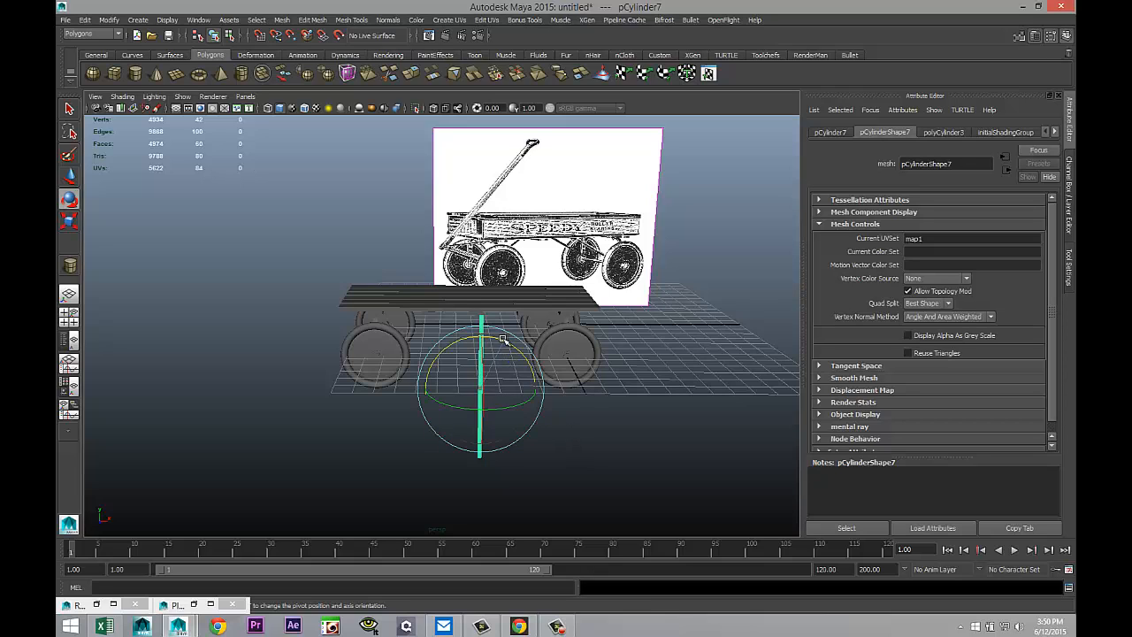
pyautogui.moveTo(564, 412); pyautogui.dragTo(557, 426)
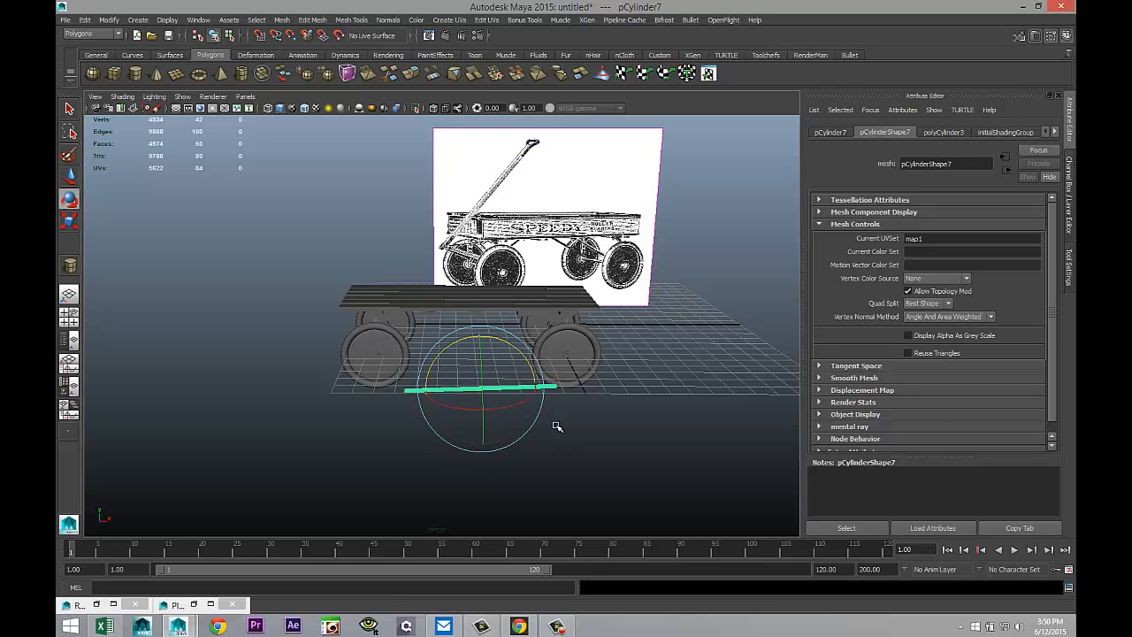
pyautogui.click(829, 133)
pyautogui.press('Tab')
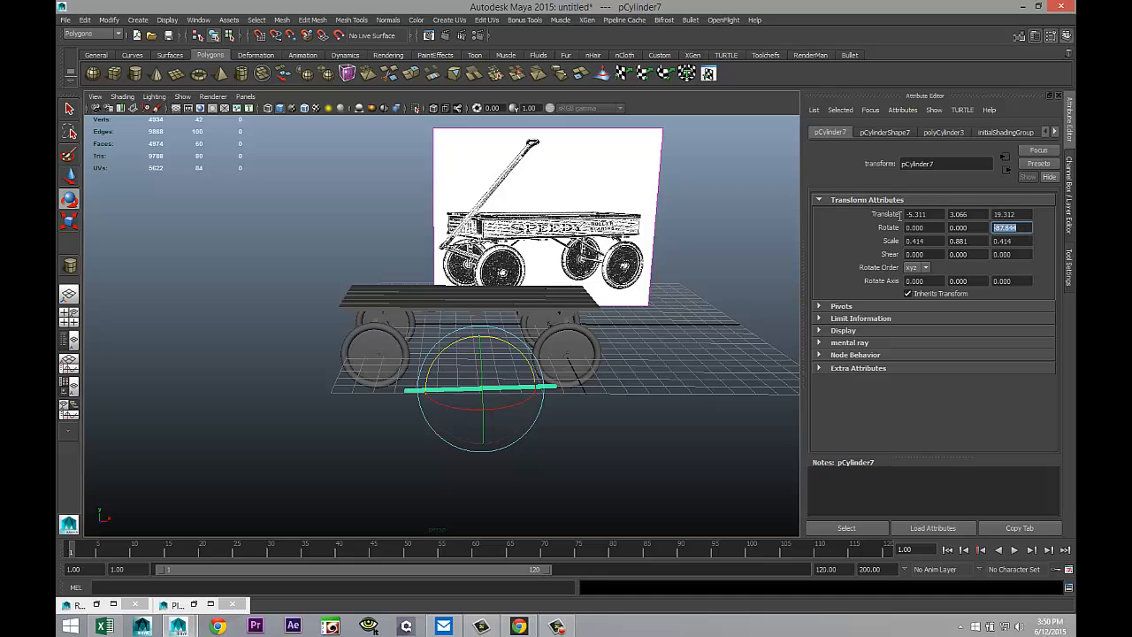
pyautogui.press('Return')
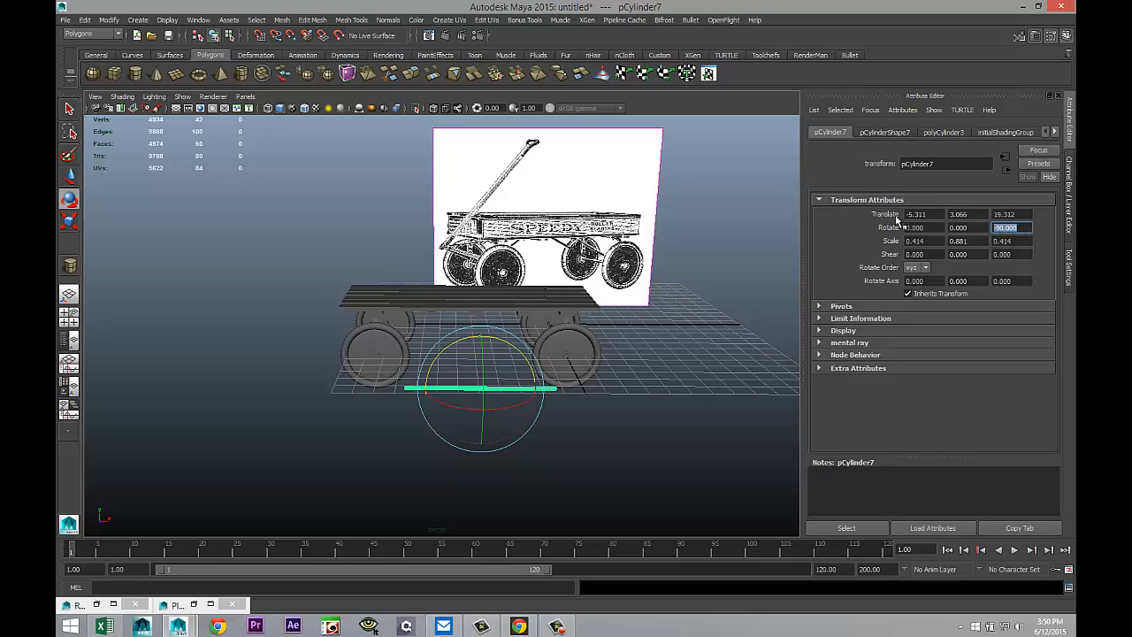
# Move the rod in the top view to about -7.83 in X and 5.61 in Z, so its outer end meets the left axle
pyautogui.scroll(3, 626, 425)
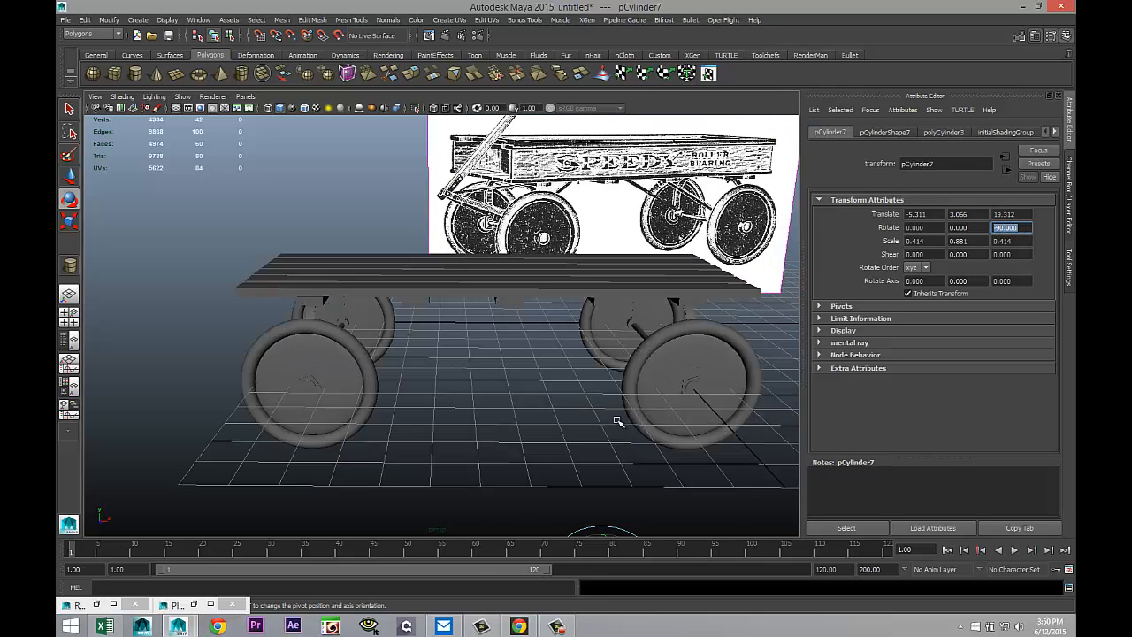
pyautogui.scroll(-2, 617, 423)
pyautogui.scroll(4, 608, 416)
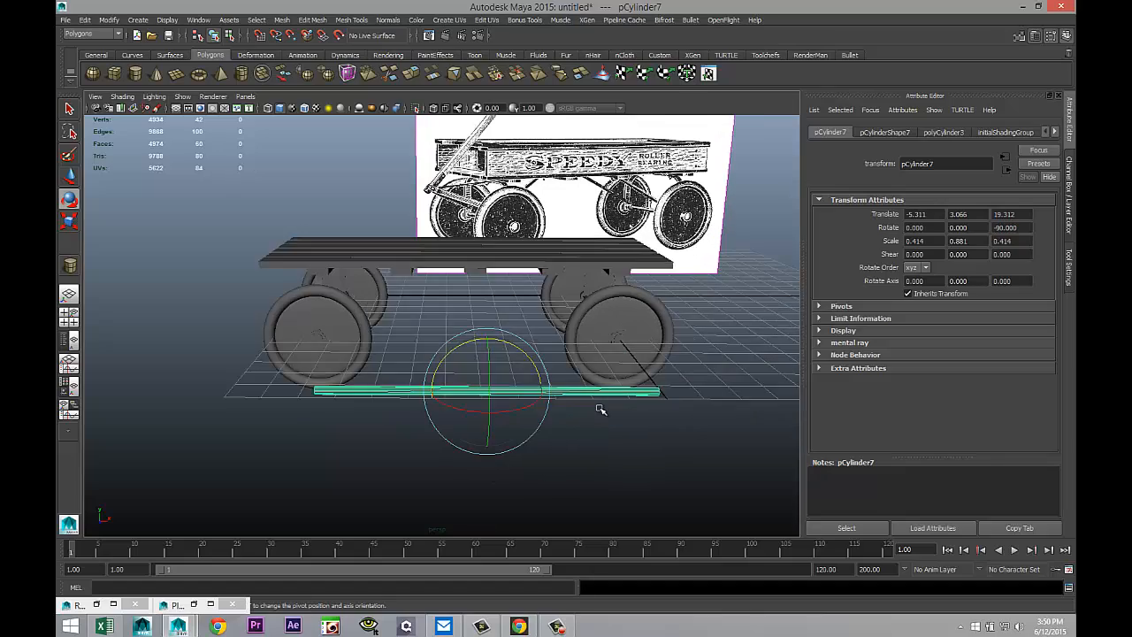
pyautogui.moveTo(597, 412)
pyautogui.keyDown('alt'); pyautogui.mouseDown()
pyautogui.moveTo(551, 392)
pyautogui.moveTo(582, 402)
pyautogui.mouseUp(); pyautogui.keyUp('alt')
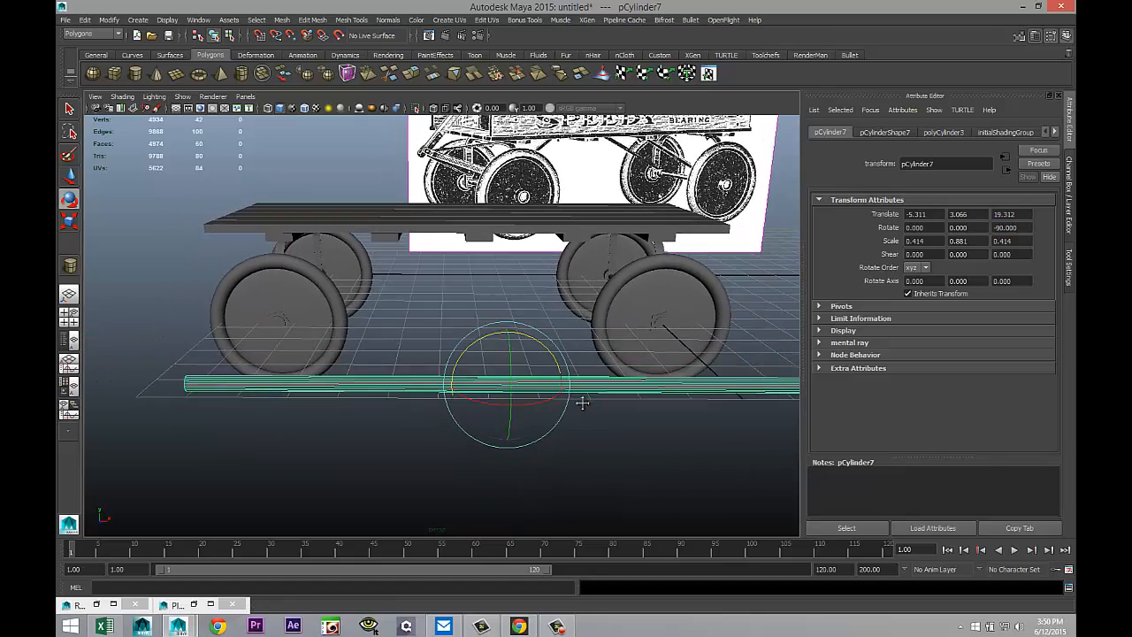
pyautogui.click(71, 320)
pyautogui.press('space')
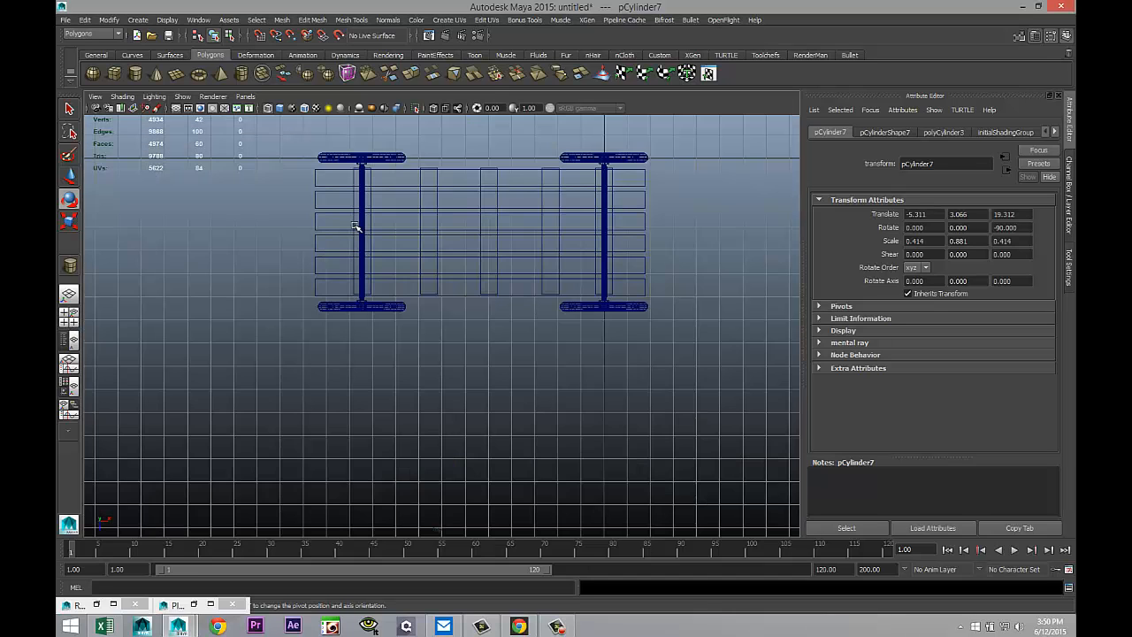
pyautogui.press('w')
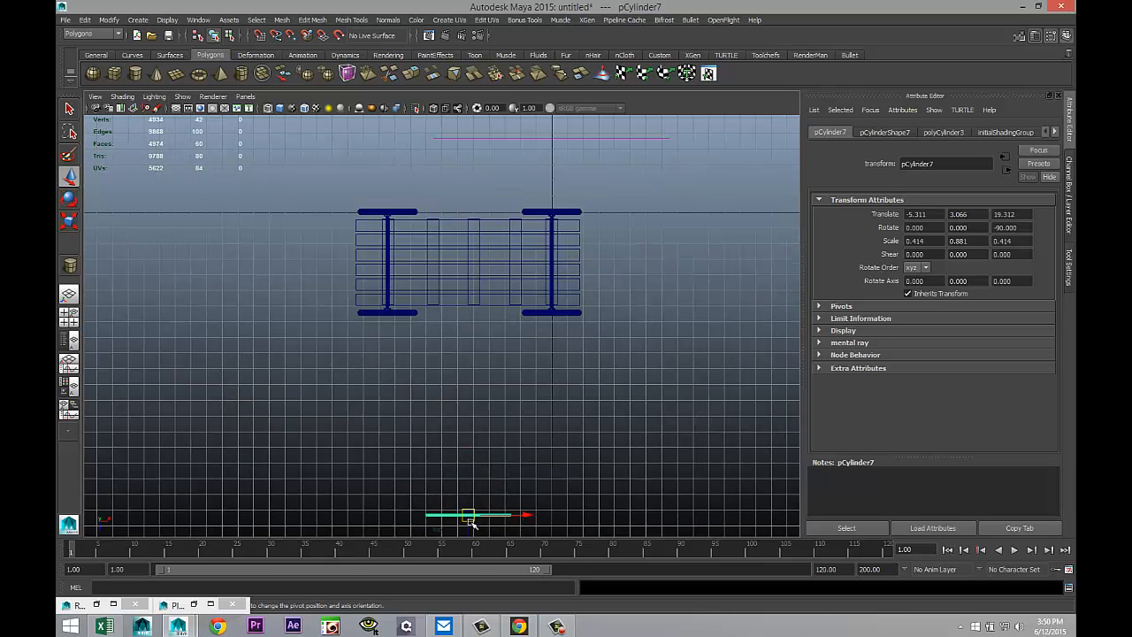
pyautogui.moveTo(470, 525); pyautogui.dragTo(463, 320)
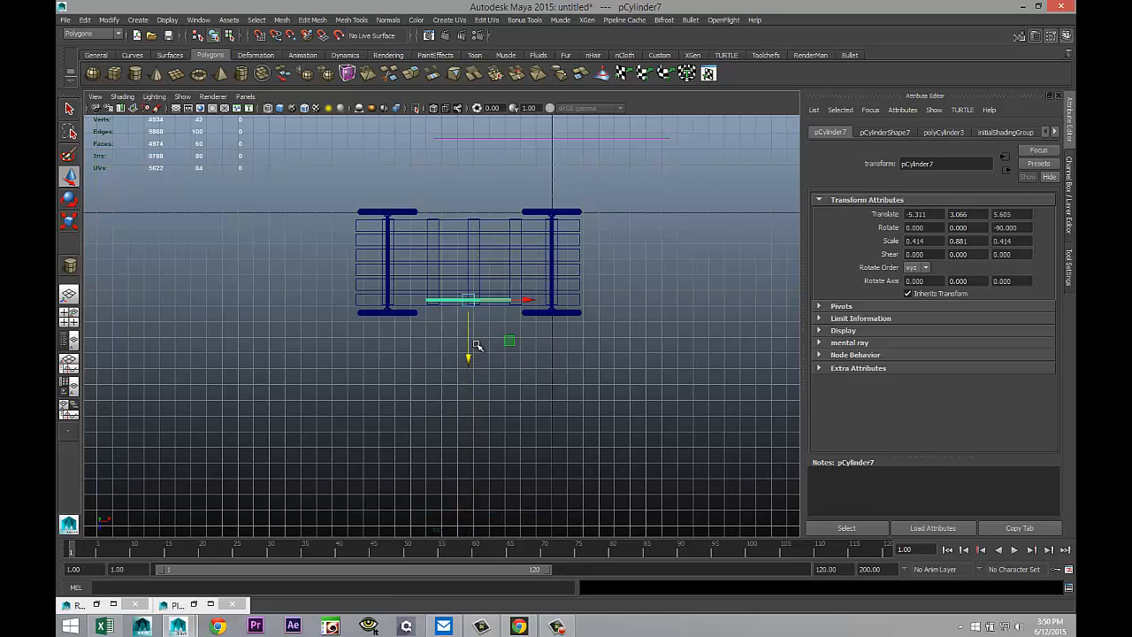
pyautogui.press('f')
pyautogui.scroll(-5, 515, 332)
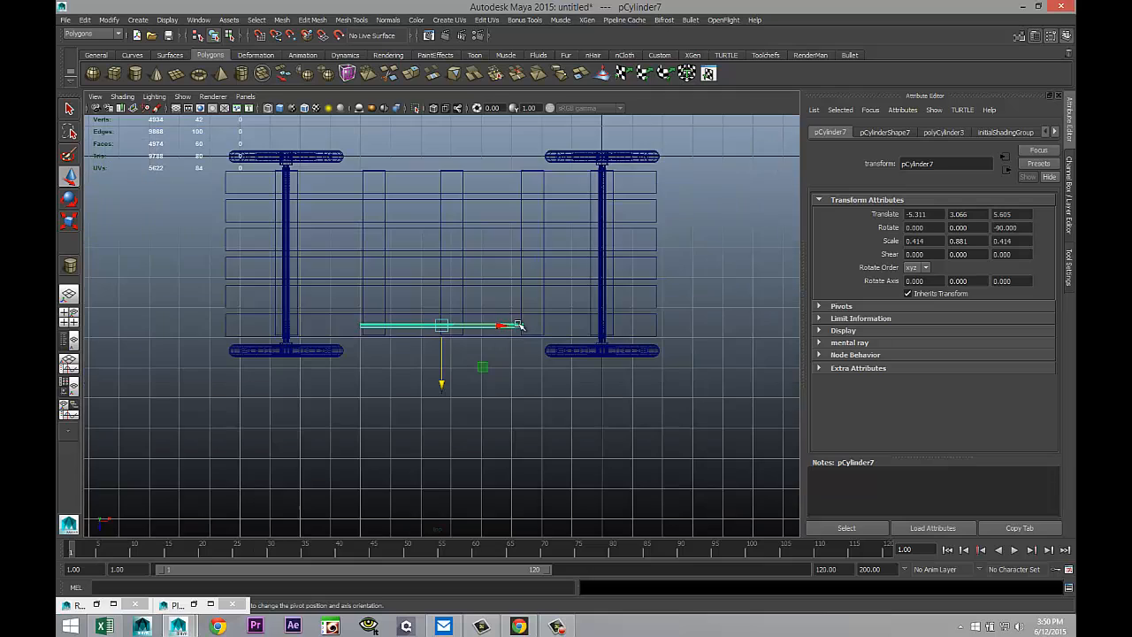
pyautogui.moveTo(504, 328); pyautogui.dragTo(427, 326)
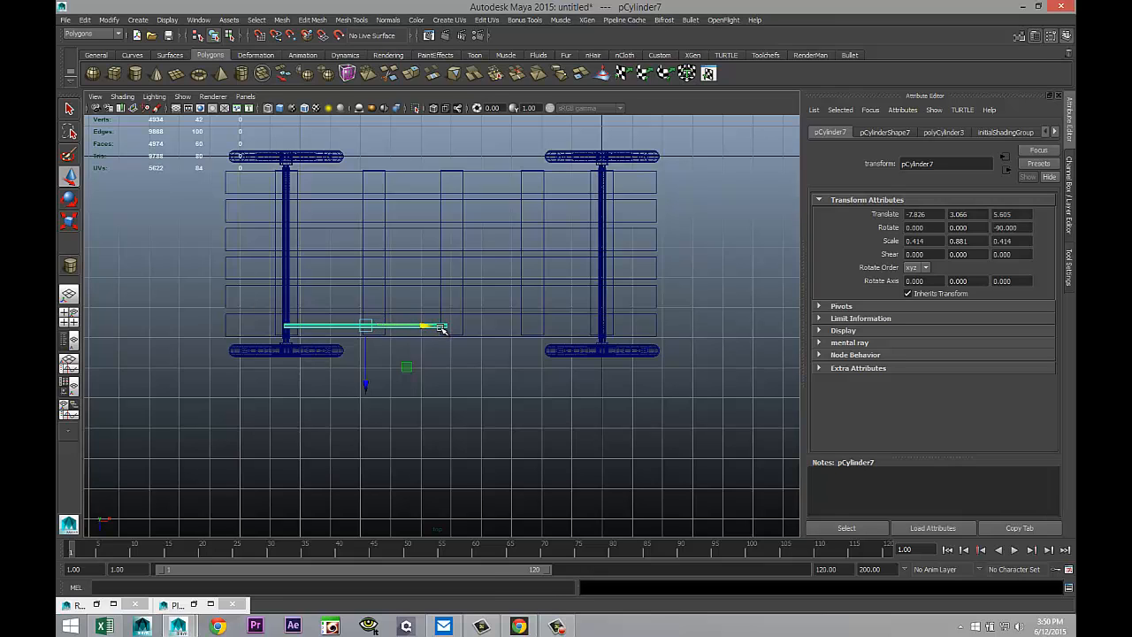
# Shorten the rod by moving its inner end vertices along X back to the crosspiece nearest the left axle
pyautogui.moveTo(442, 328); pyautogui.dragTo(395, 327, button='right')
pyautogui.moveTo(437, 311)
pyautogui.mouseDown()
pyautogui.moveTo(478, 360)
pyautogui.moveTo(432, 326)
pyautogui.mouseUp()
pyautogui.click(69, 318)
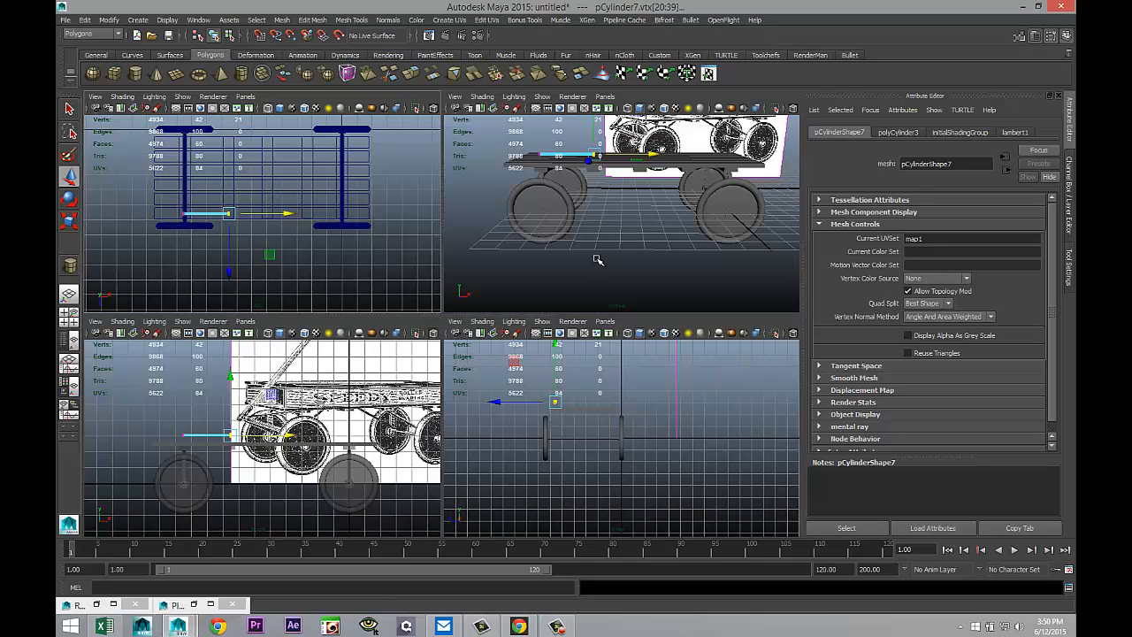
pyautogui.press('space')
pyautogui.moveTo(548, 309)
pyautogui.keyDown('alt'); pyautogui.mouseDown()
pyautogui.moveTo(560, 330)
pyautogui.moveTo(545, 330)
pyautogui.mouseUp(); pyautogui.keyUp('alt')
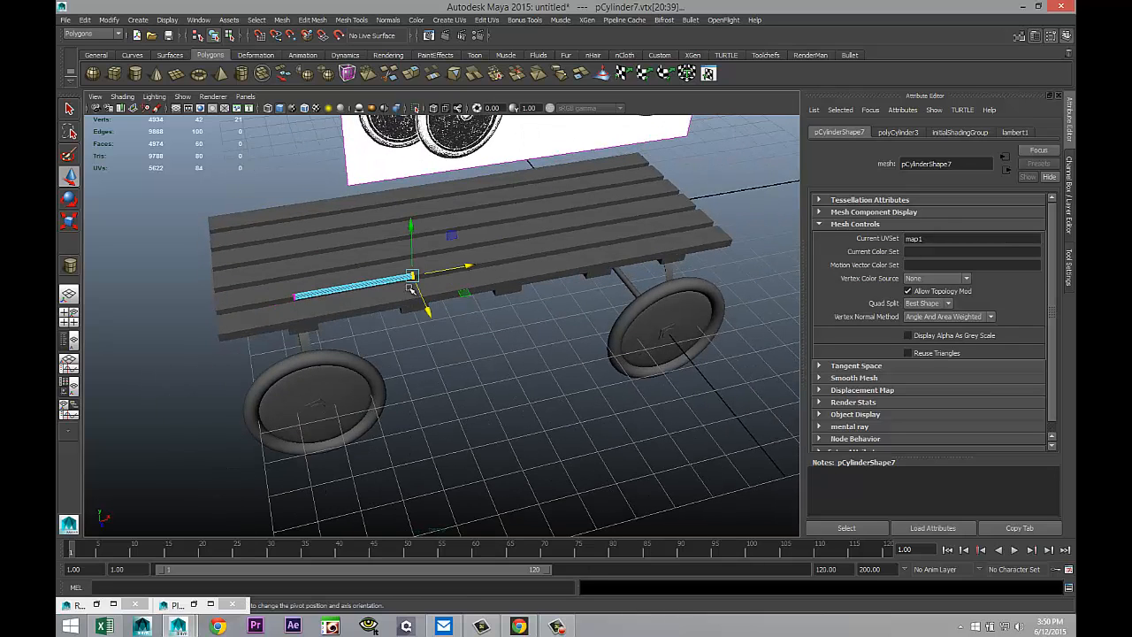
# Move the whole rod clear of the plank bed, to about -1.41 in Y and 9.69 in Z, and frame it
pyautogui.moveTo(376, 283); pyautogui.dragTo(372, 267, button='right')
pyautogui.click(380, 288)
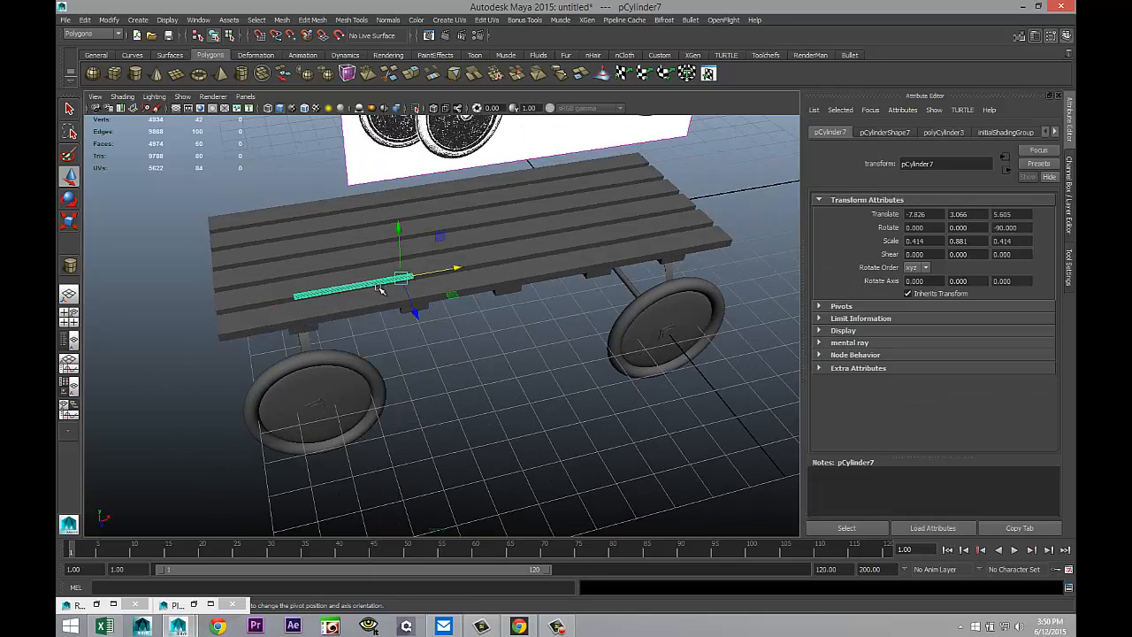
pyautogui.moveTo(403, 230); pyautogui.dragTo(519, 561)
pyautogui.press('f')
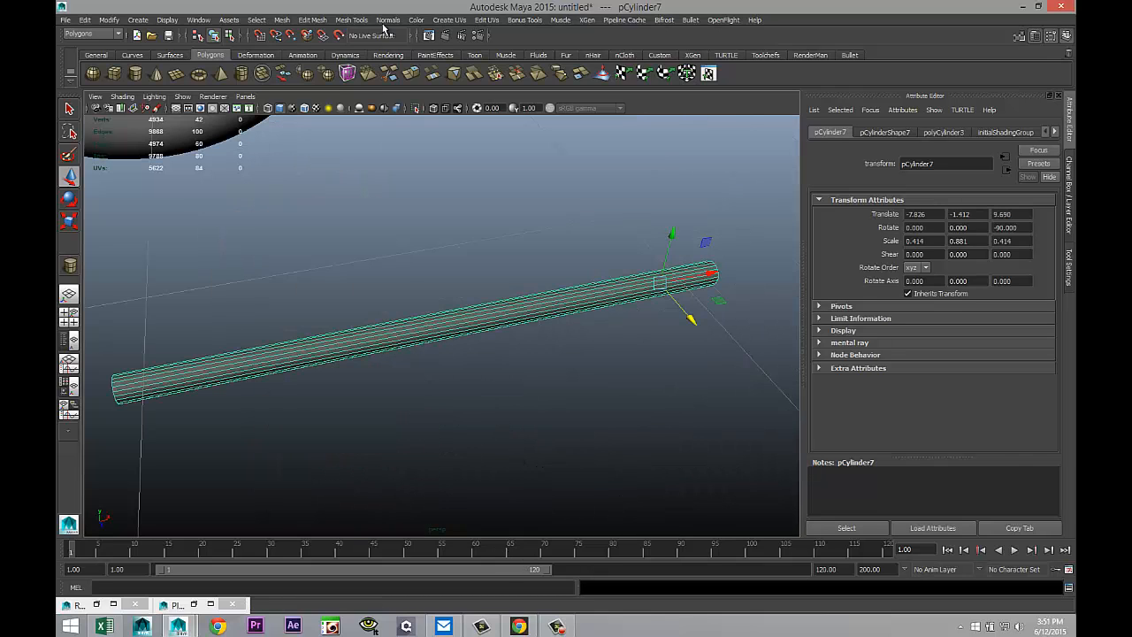
# Insert two edge loops around the rod and scale them apart along its length until they sit near both ends
pyautogui.click(352, 19)
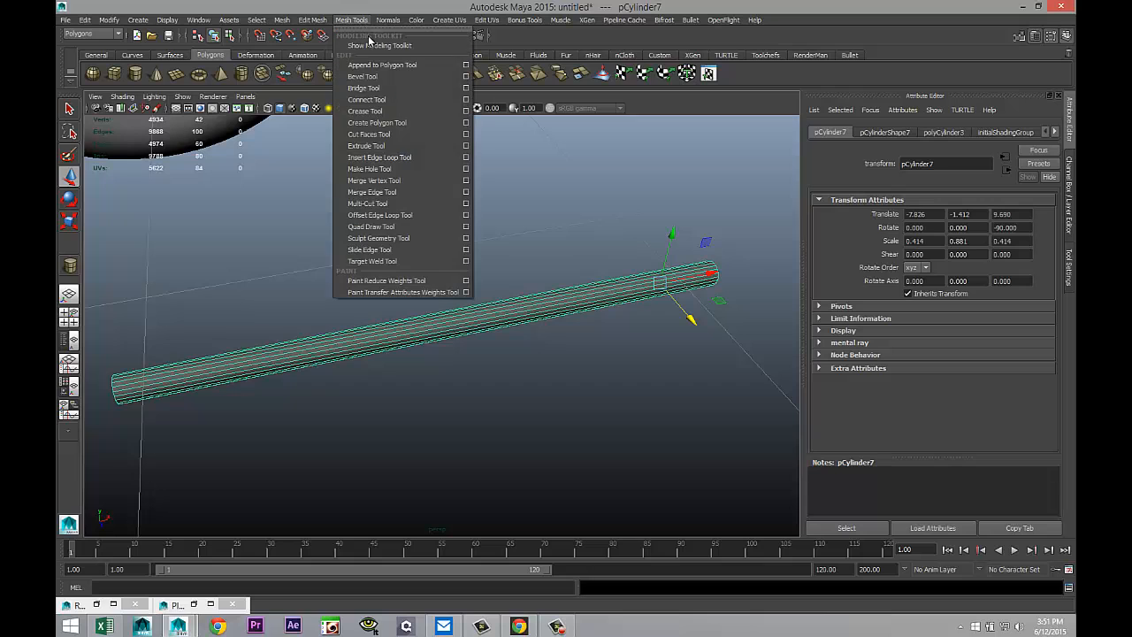
pyautogui.click(418, 158)
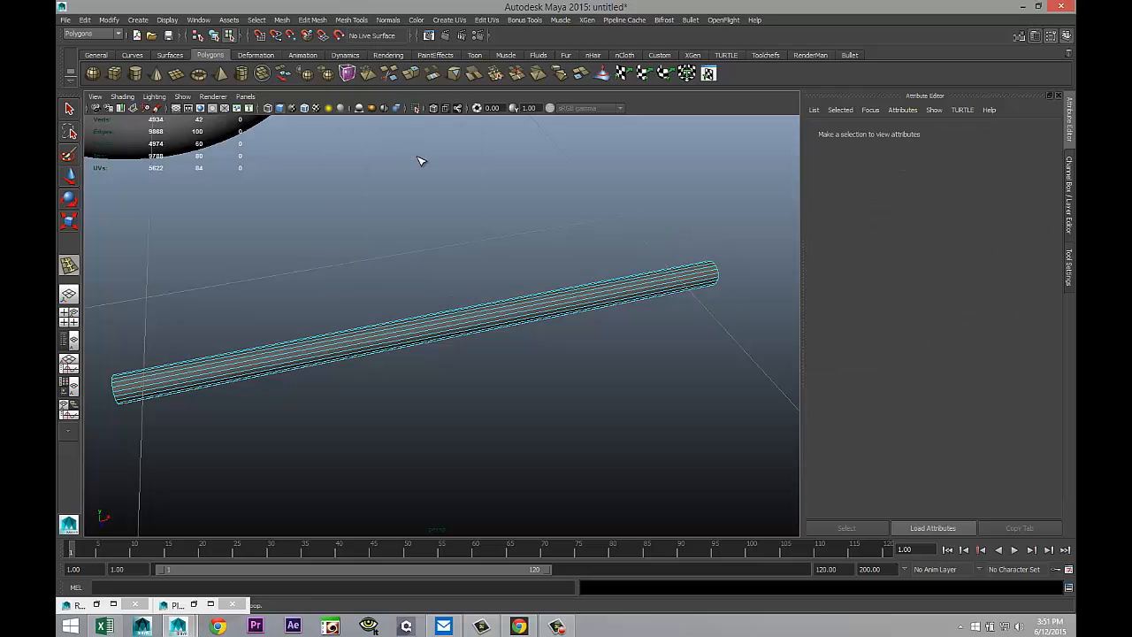
pyautogui.click(439, 329)
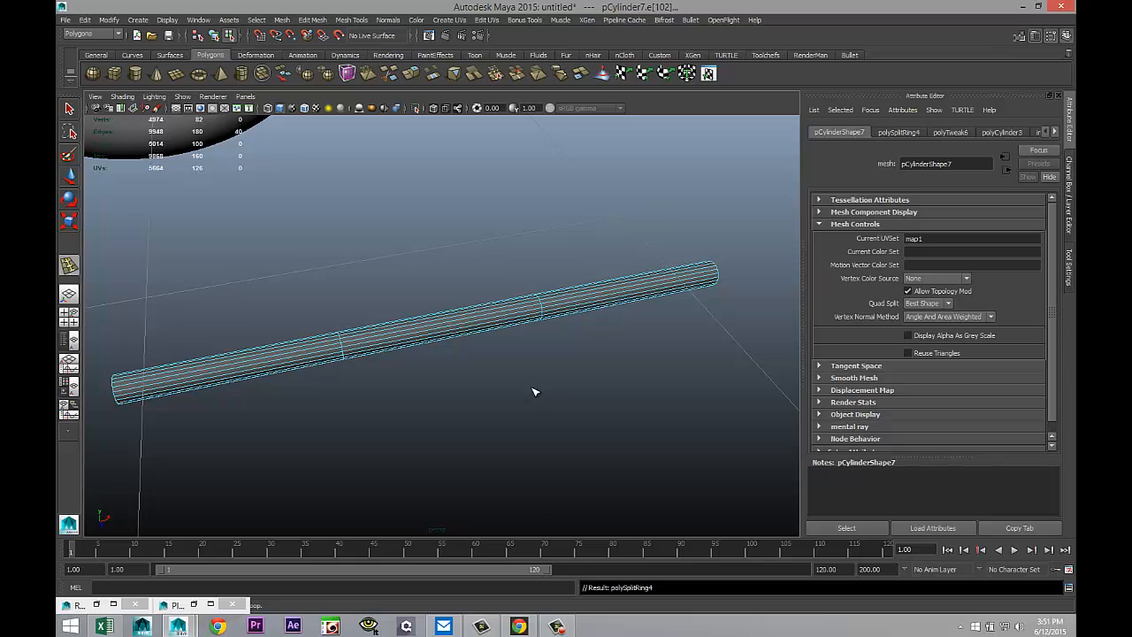
pyautogui.press('t')
pyautogui.moveTo(497, 314); pyautogui.dragTo(577, 303)
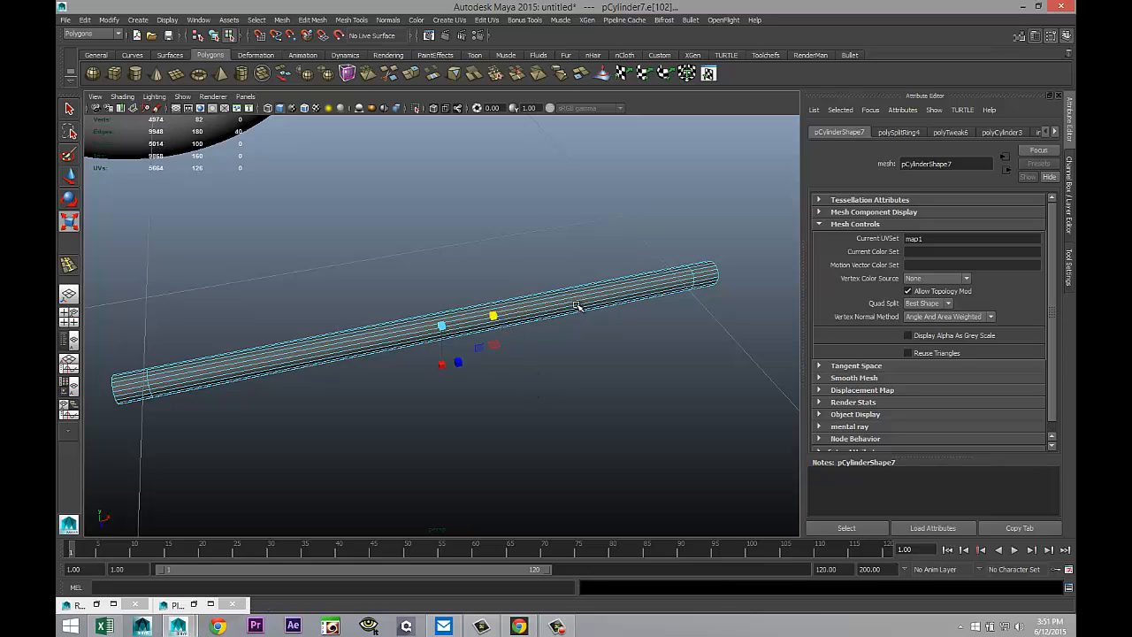
# Select all the faces of the short end sections on both ends of the rod
pyautogui.keyDown('alt'); pyautogui.moveTo(146, 382); pyautogui.dragTo(259, 344, button='middle'); pyautogui.keyUp('alt')
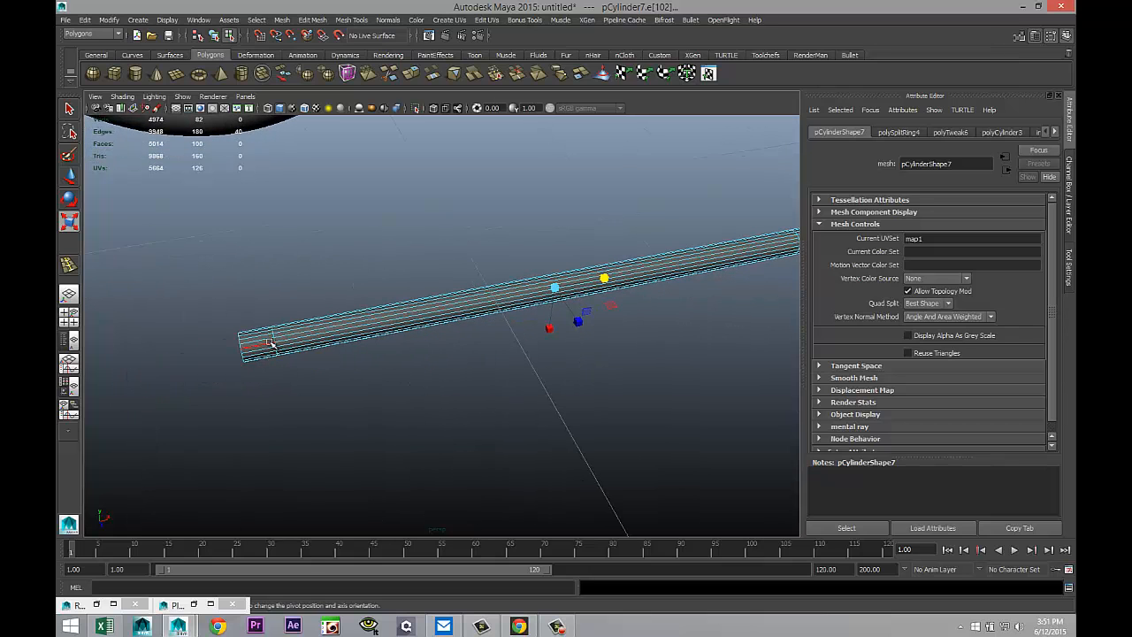
pyautogui.moveTo(258, 344); pyautogui.dragTo(237, 359, button='right')
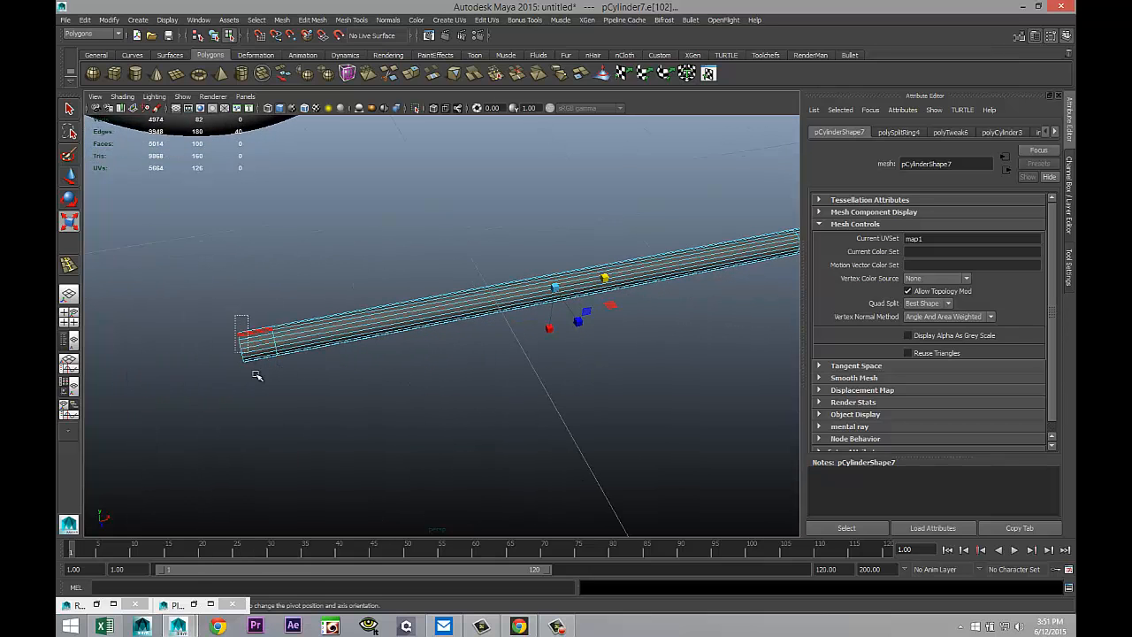
pyautogui.keyDown('alt'); pyautogui.moveTo(256, 374); pyautogui.dragTo(518, 384); pyautogui.keyUp('alt')
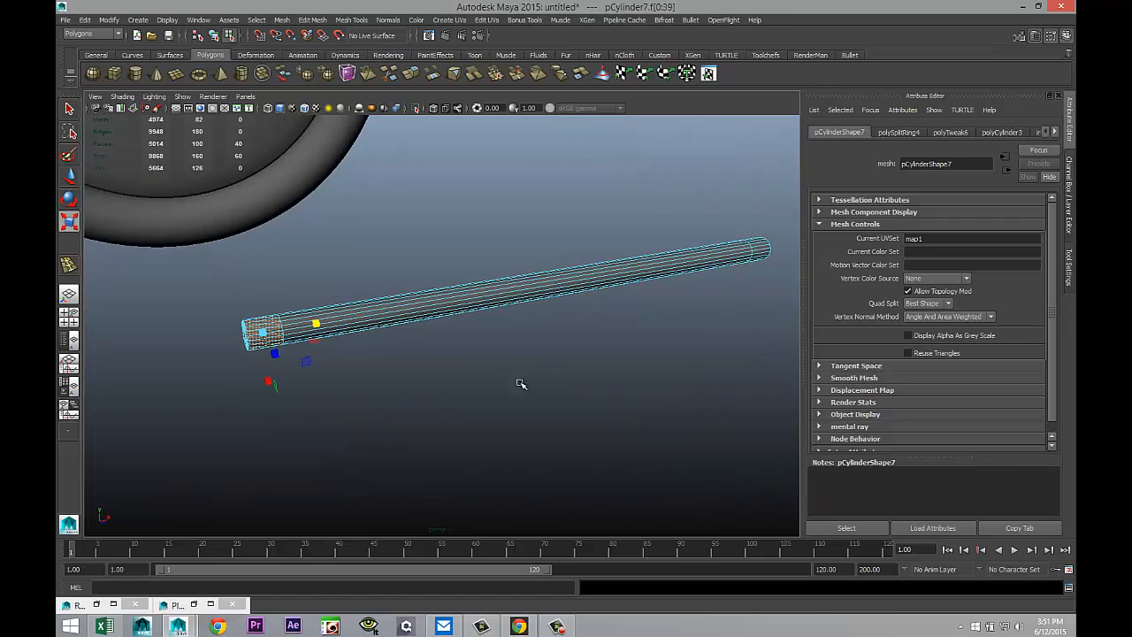
pyautogui.keyDown('alt'); pyautogui.moveTo(519, 384); pyautogui.dragTo(421, 413, button='middle'); pyautogui.keyUp('alt')
pyautogui.keyDown('alt'); pyautogui.moveTo(421, 413); pyautogui.dragTo(398, 417); pyautogui.keyUp('alt')
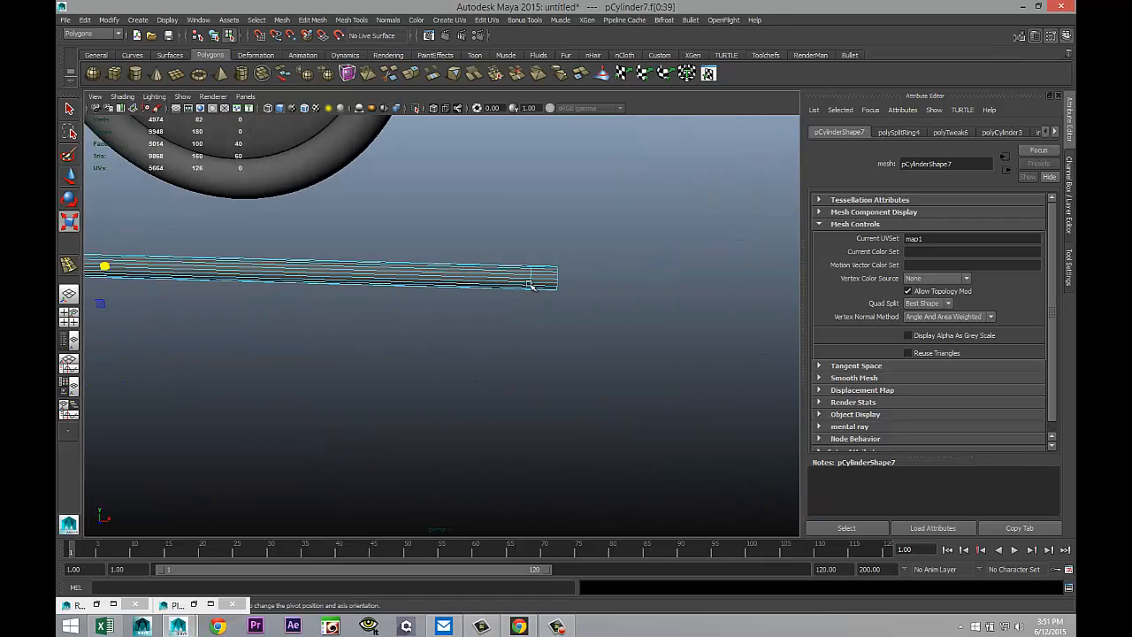
pyautogui.moveTo(549, 248); pyautogui.dragTo(589, 361)
pyautogui.keyDown('alt'); pyautogui.moveTo(542, 393); pyautogui.dragTo(571, 401); pyautogui.keyUp('alt')
pyautogui.press('r')
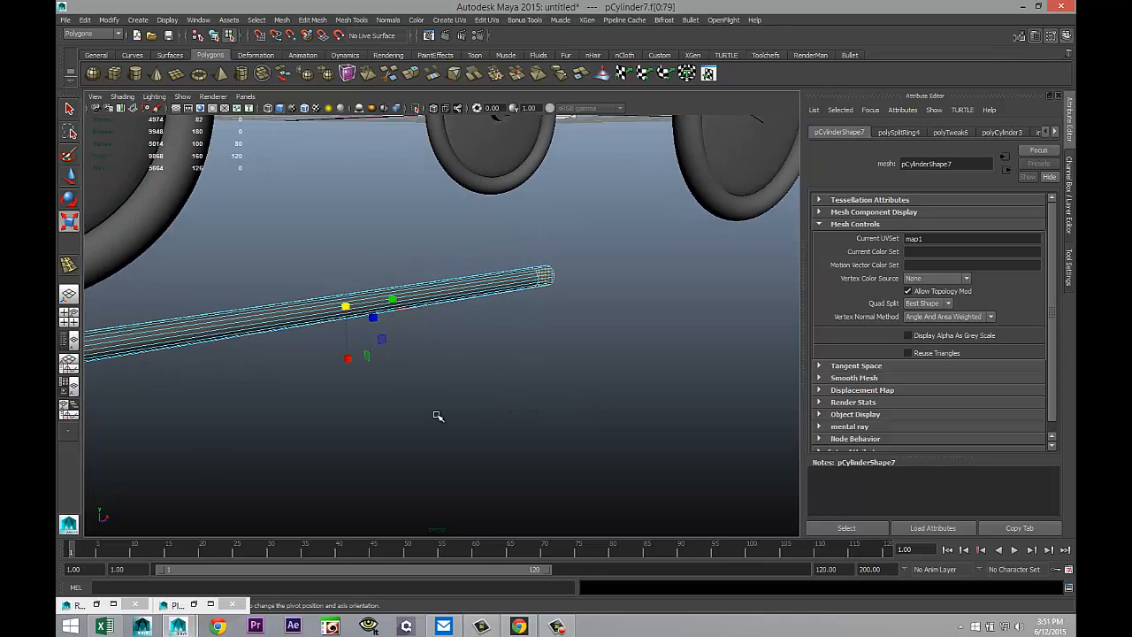
# Extrude the selected end faces and scale them down in height to form thin, flat tabs at both rod ends
pyautogui.moveTo(349, 361); pyautogui.dragTo(354, 343)
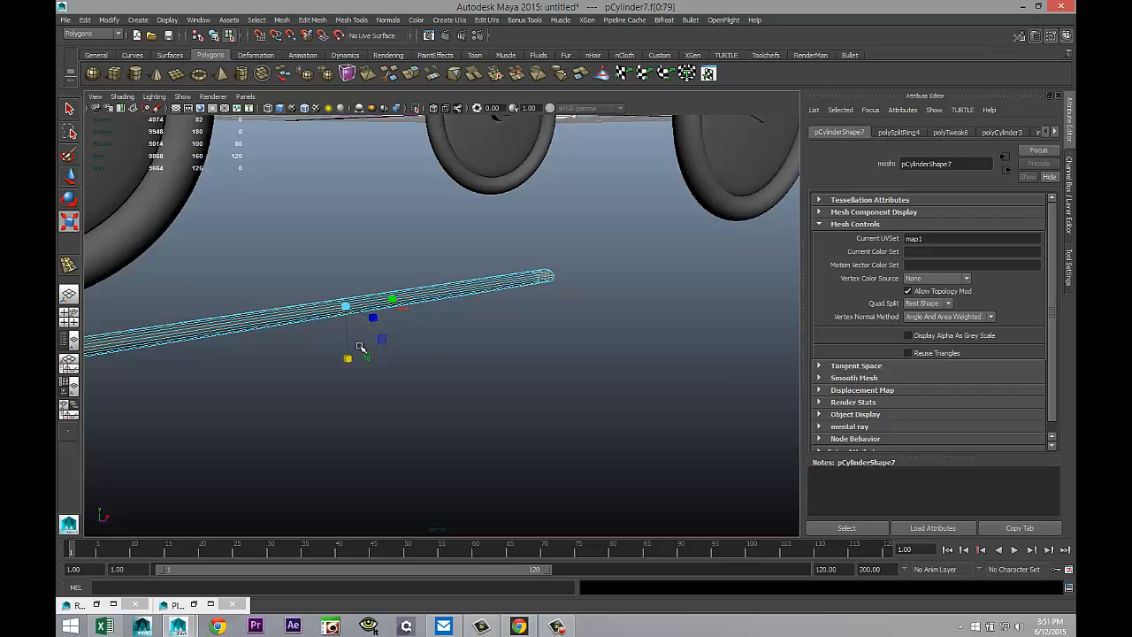
pyautogui.hotkey('ctrl', 'z')
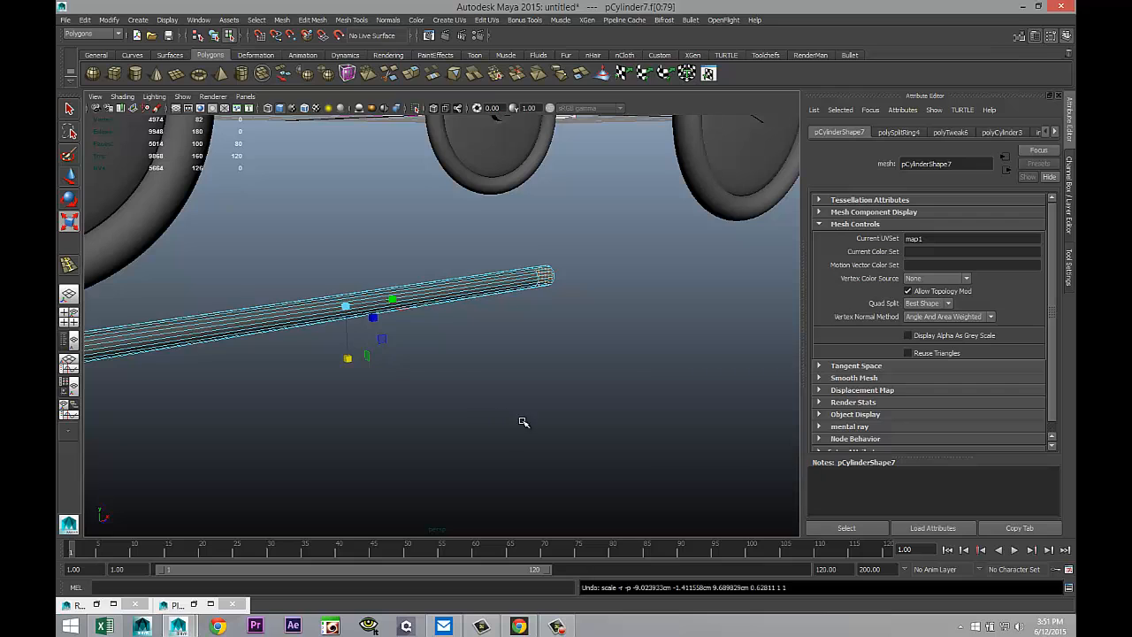
pyautogui.click(352, 19)
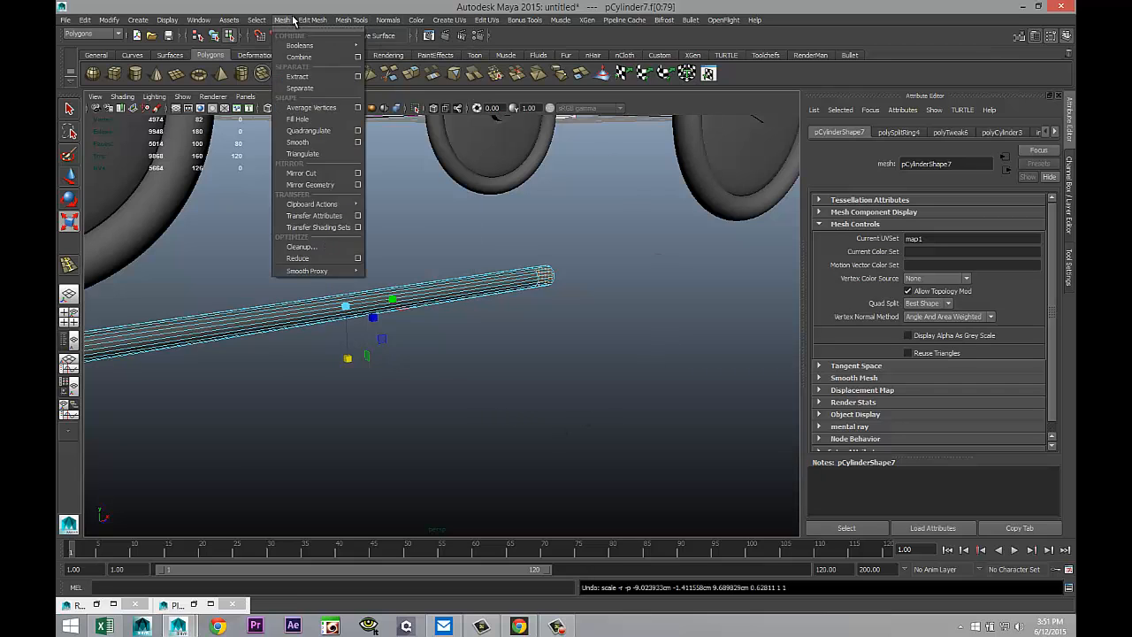
pyautogui.moveTo(312, 20)
pyautogui.click(352, 326)
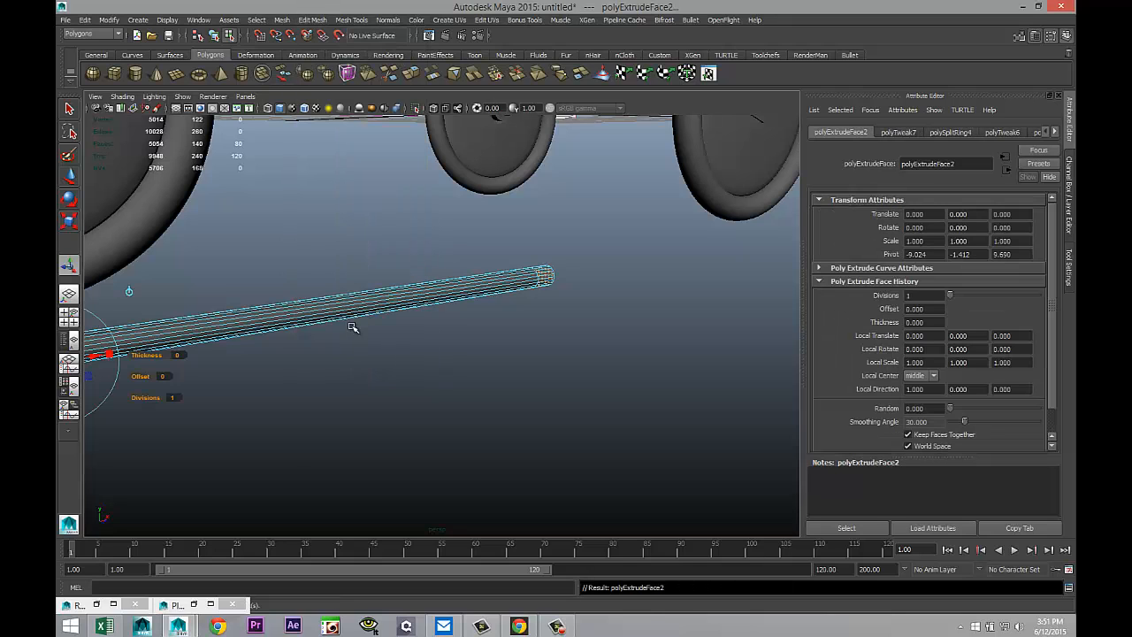
pyautogui.scroll(-3, 347, 344)
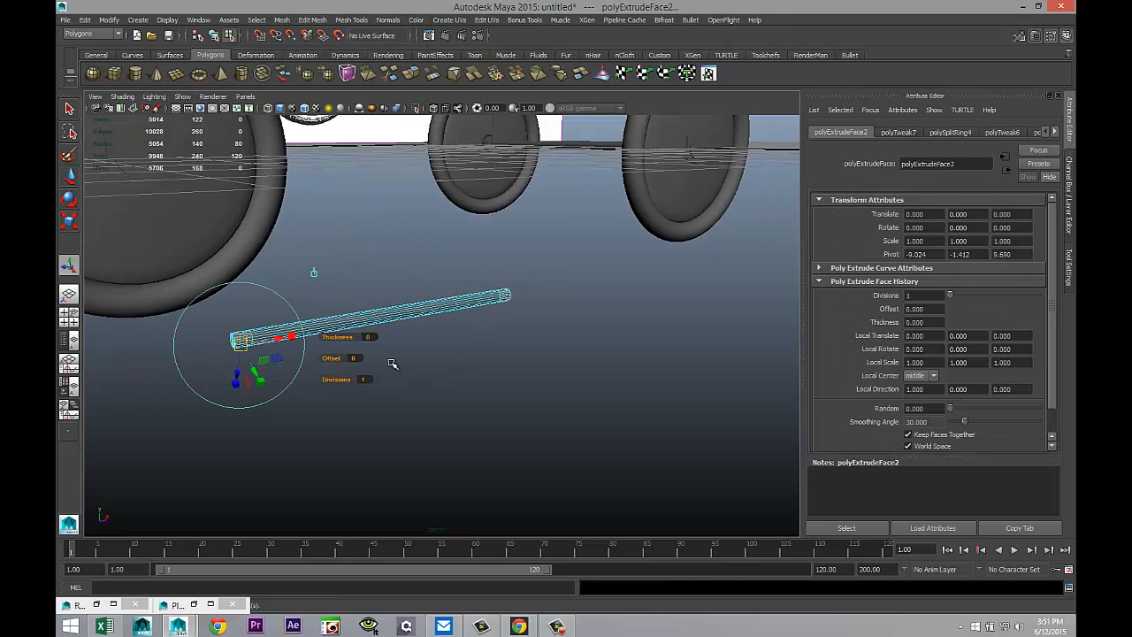
pyautogui.press('Insert')
pyautogui.moveTo(389, 366)
pyautogui.mouseDown()
pyautogui.moveTo(388, 342)
pyautogui.moveTo(376, 382)
pyautogui.mouseUp()
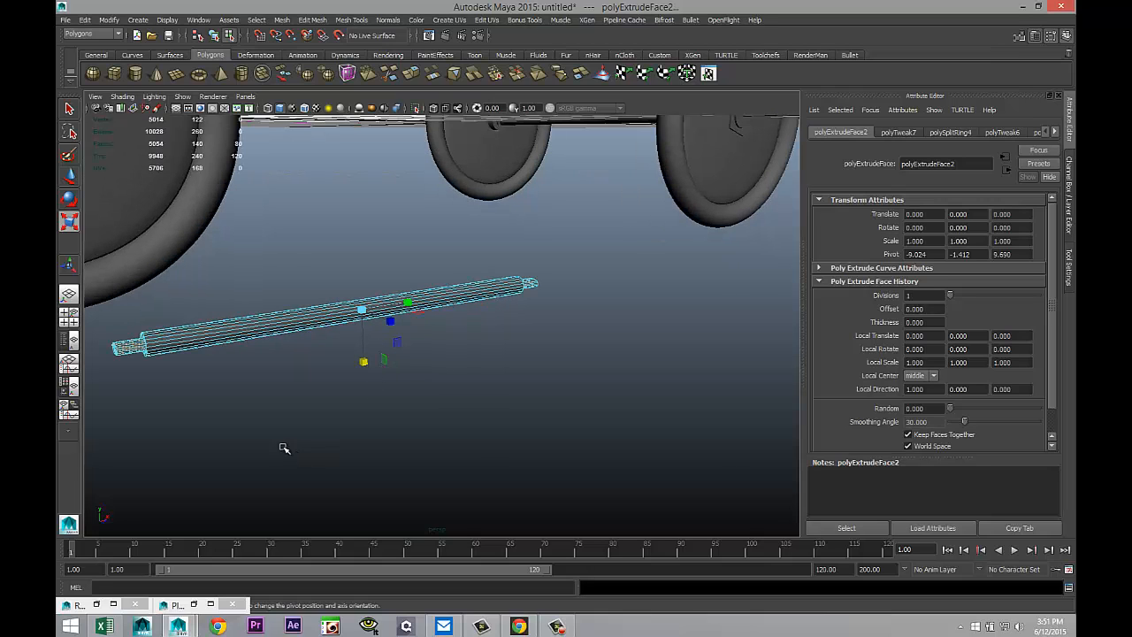
pyautogui.keyDown('alt'); pyautogui.moveTo(314, 435); pyautogui.dragTo(439, 412); pyautogui.keyUp('alt')
pyautogui.moveTo(420, 285); pyautogui.dragTo(420, 255)
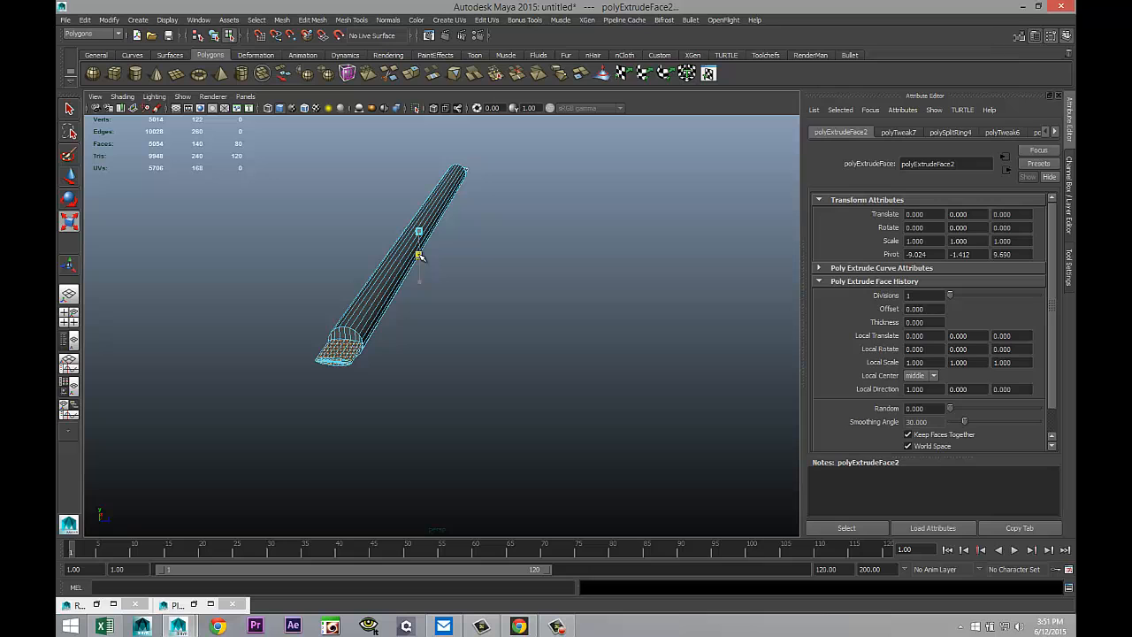
# Return to object mode and move the rod back beside the left wheel, to about 0.13 in Y and 5.18 in Z
pyautogui.keyDown('alt'); pyautogui.moveTo(518, 324); pyautogui.dragTo(566, 382); pyautogui.keyUp('alt')
pyautogui.moveTo(565, 382); pyautogui.dragTo(611, 340, button='right')
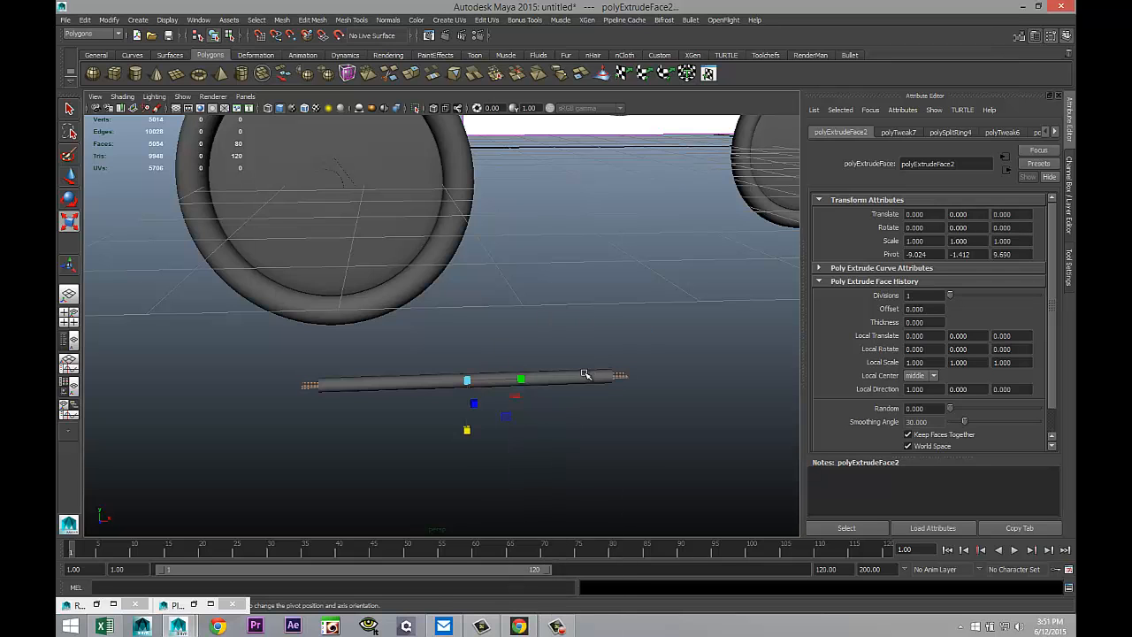
pyautogui.scroll(-4, 575, 391)
pyautogui.keyDown('alt'); pyautogui.moveTo(294, 396); pyautogui.dragTo(543, 438); pyautogui.keyUp('alt')
pyautogui.moveTo(583, 343); pyautogui.dragTo(380, 342)
pyautogui.moveTo(316, 294); pyautogui.dragTo(316, 224)
# Align the rod's outer tab with the left axle in the top view by moving it to about -7.84 in X
pyautogui.click(70, 318)
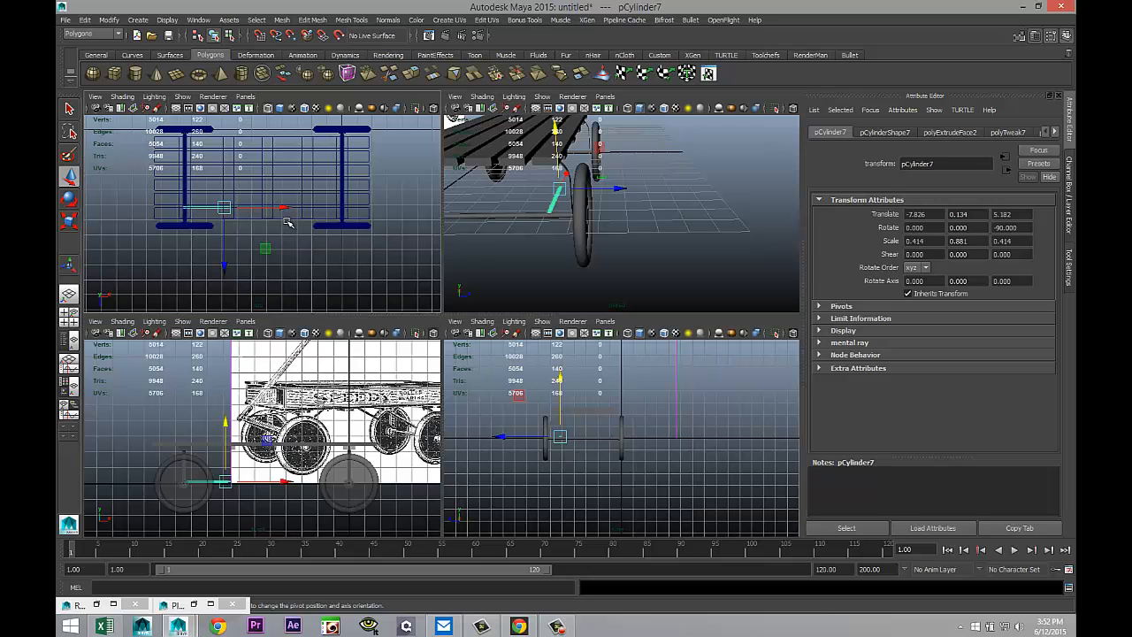
pyautogui.press('space')
pyautogui.press('f')
pyautogui.scroll(-3, 371, 353)
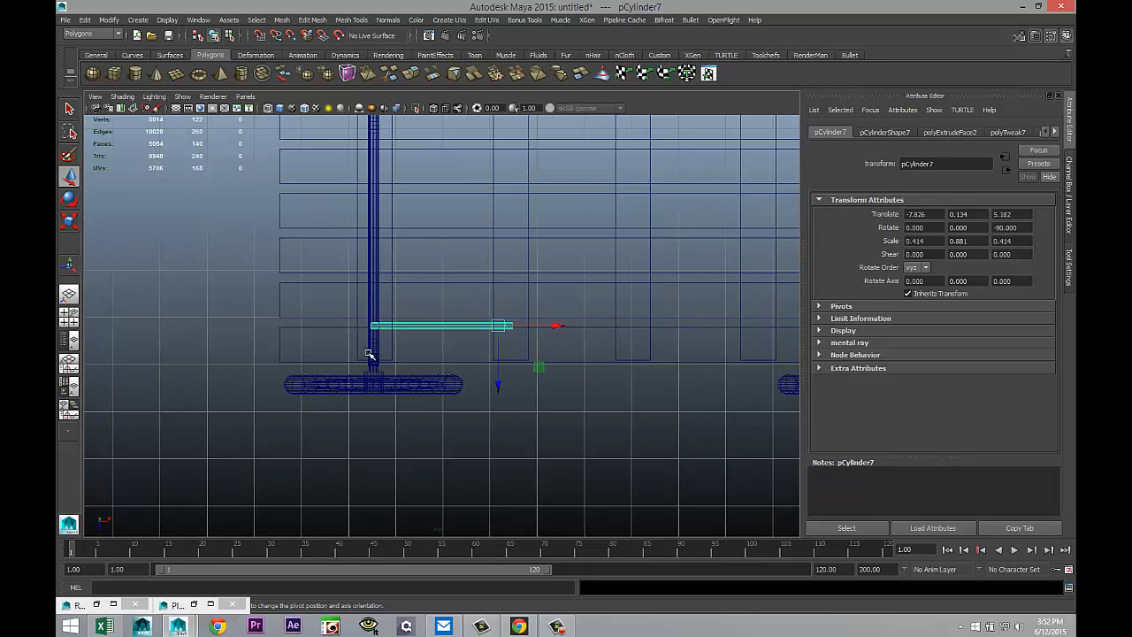
pyautogui.scroll(4, 463, 384)
pyautogui.moveTo(641, 325); pyautogui.dragTo(644, 327)
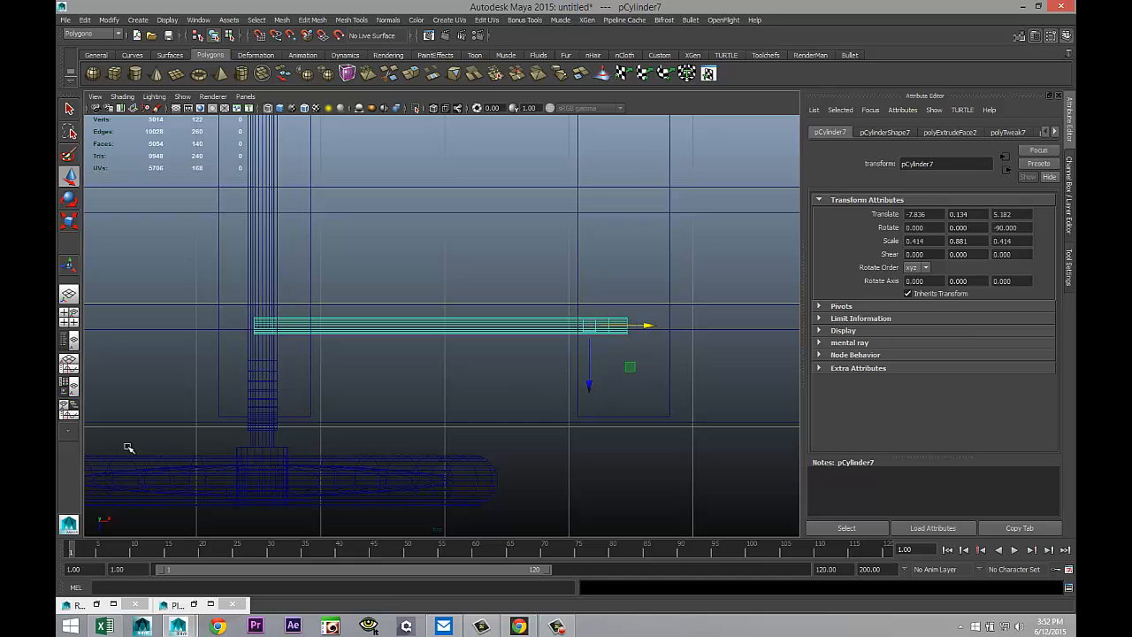
# Lower the rod to about 0.03 in Y and slide it clear of the axle, to about -7.15 in X
pyautogui.click(70, 319)
pyautogui.press('space')
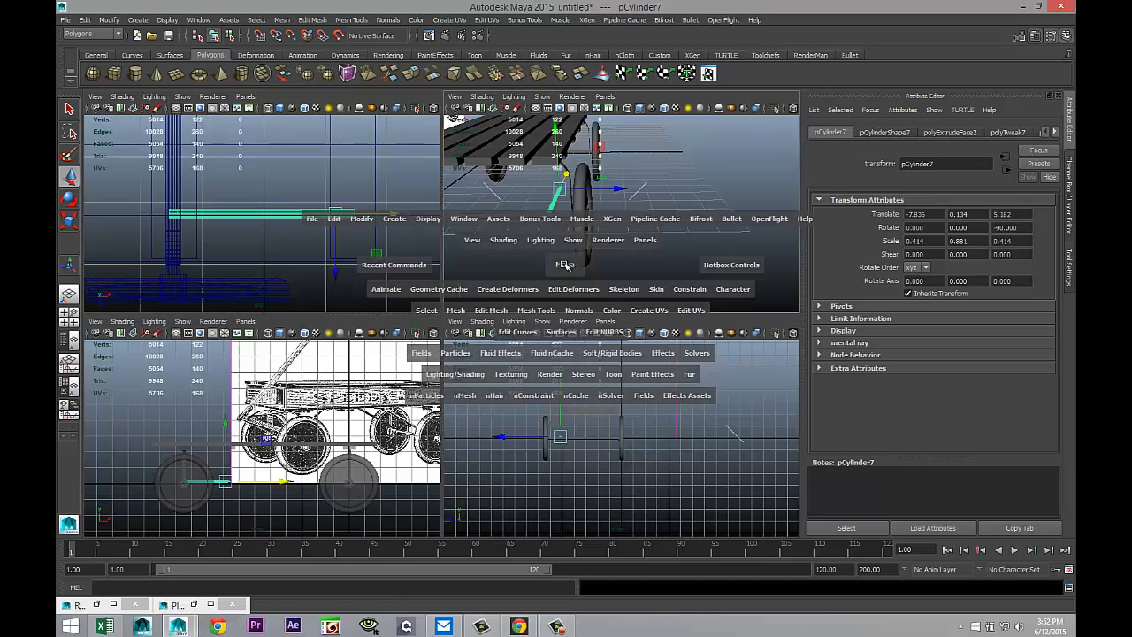
pyautogui.keyDown('alt'); pyautogui.moveTo(389, 344); pyautogui.dragTo(451, 386); pyautogui.keyUp('alt')
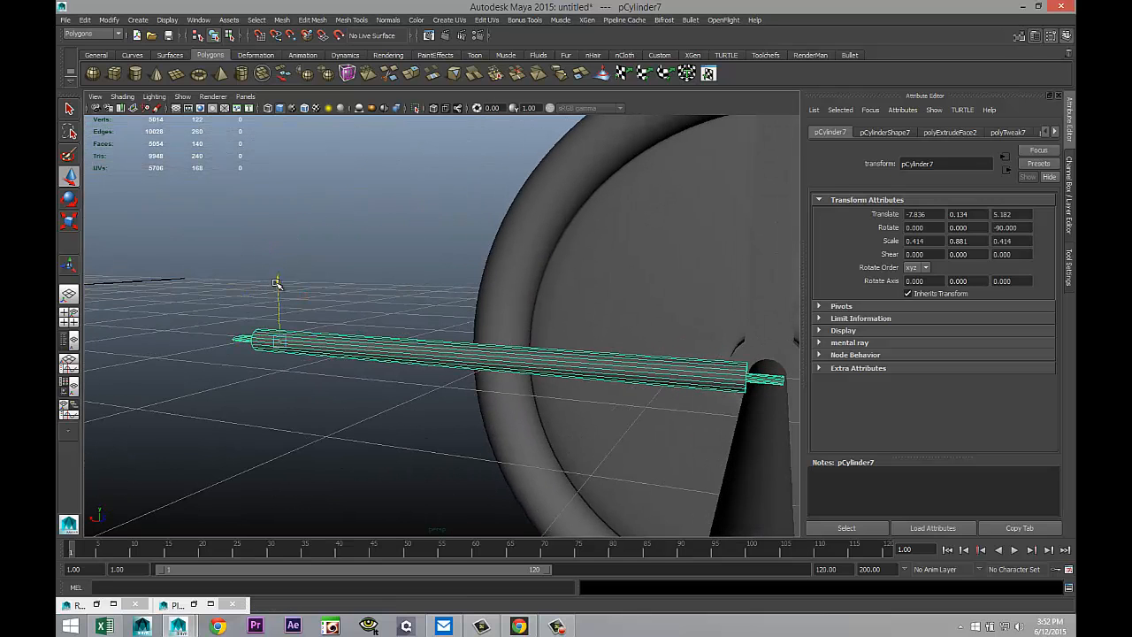
pyautogui.moveTo(276, 286); pyautogui.dragTo(286, 387)
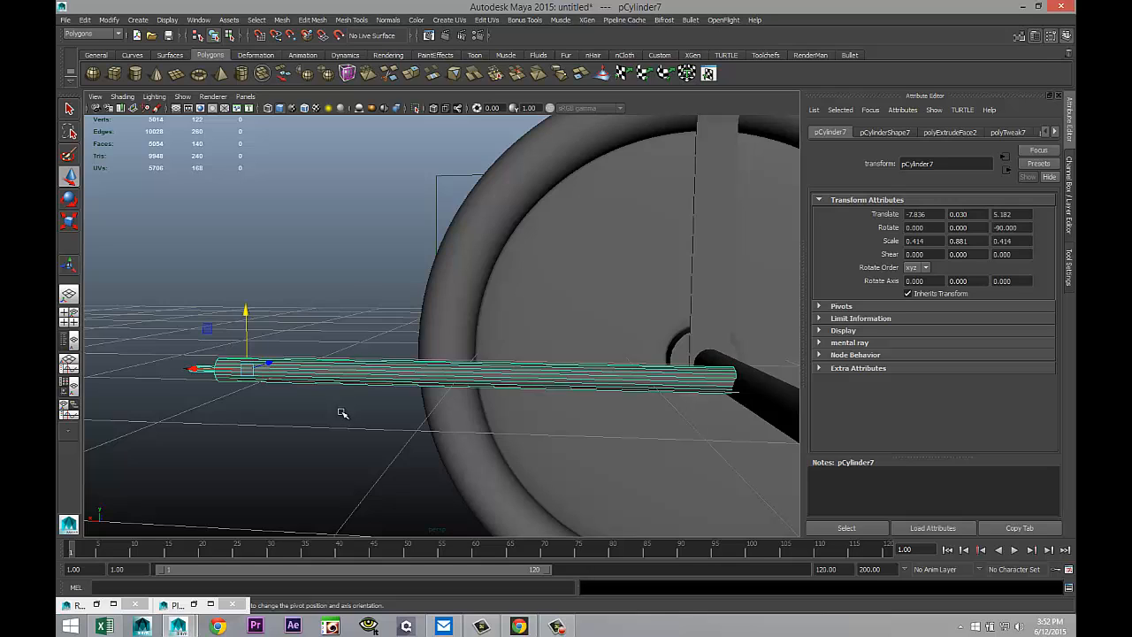
pyautogui.moveTo(189, 368); pyautogui.dragTo(76, 369)
pyautogui.keyDown('alt'); pyautogui.moveTo(318, 405); pyautogui.dragTo(456, 416); pyautogui.keyUp('alt')
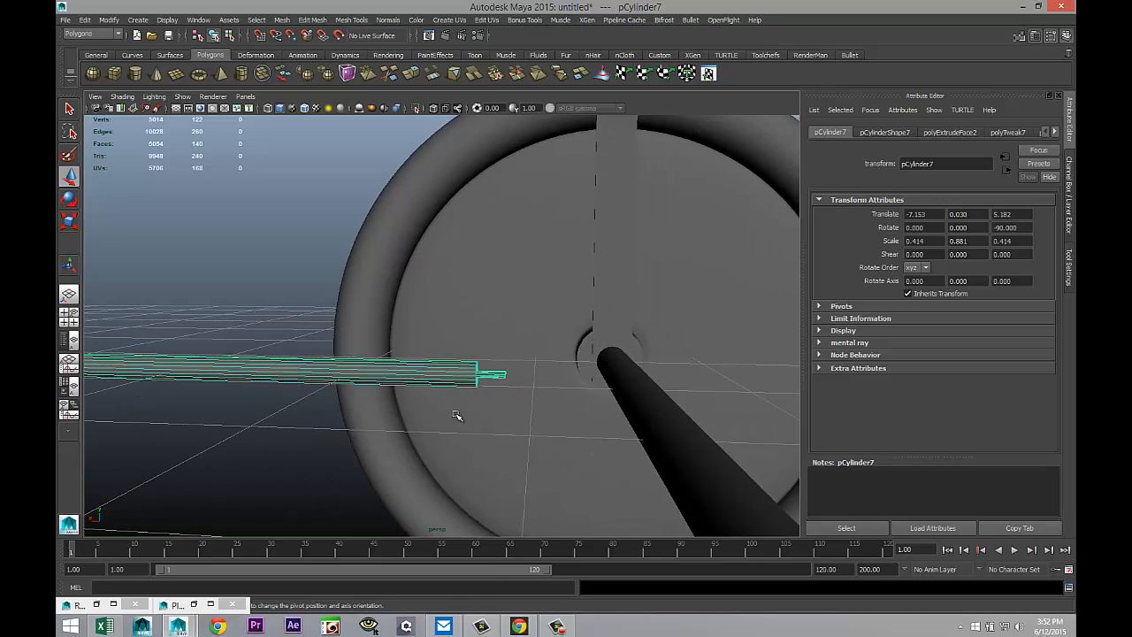
# Bend the tab nearest the axle upward by raising its end vertices, and return to object mode
pyautogui.moveTo(498, 374)
pyautogui.mouseDown(button='right')
pyautogui.moveTo(477, 353)
pyautogui.moveTo(497, 359)
pyautogui.mouseUp(button='right')
pyautogui.moveTo(497, 360); pyautogui.dragTo(555, 423)
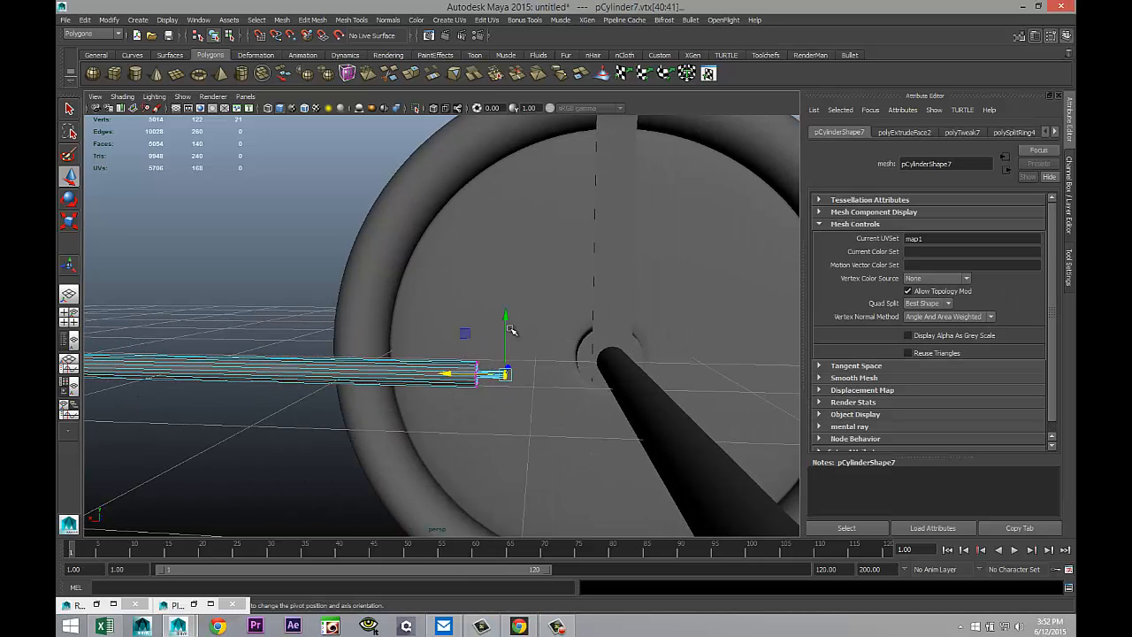
pyautogui.moveTo(511, 328); pyautogui.dragTo(508, 296)
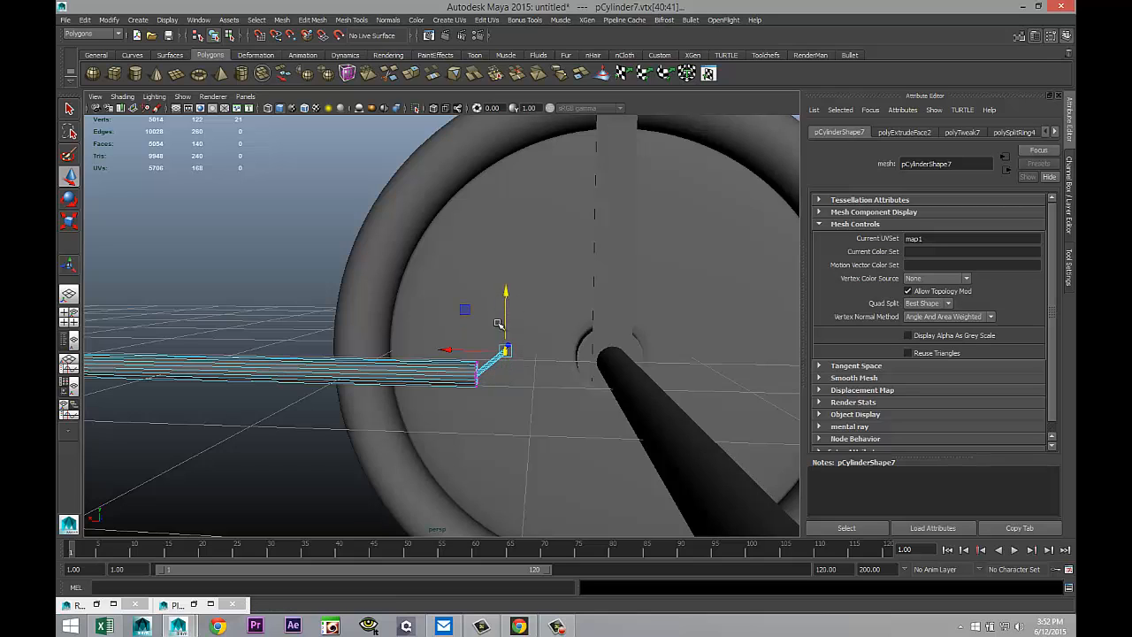
pyautogui.moveTo(392, 371); pyautogui.dragTo(435, 337, button='right')
# Tilt the rod in the front view to about -48.6 degrees in Z and place it at about -8.48 in X and 1.93 in Y
pyautogui.click(69, 319)
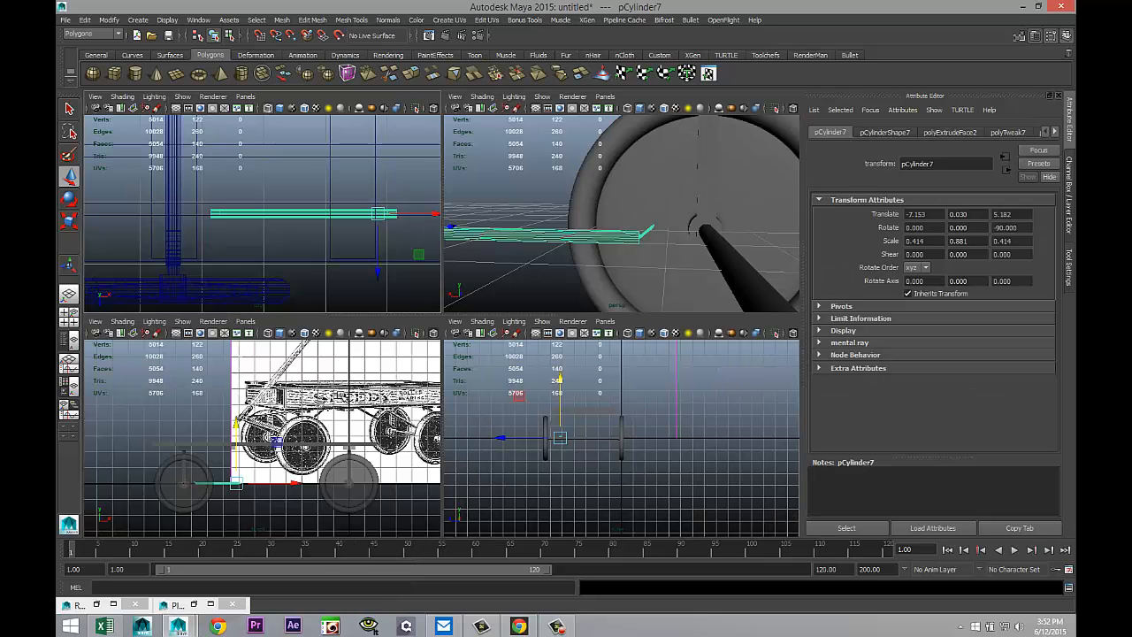
pyautogui.press('space')
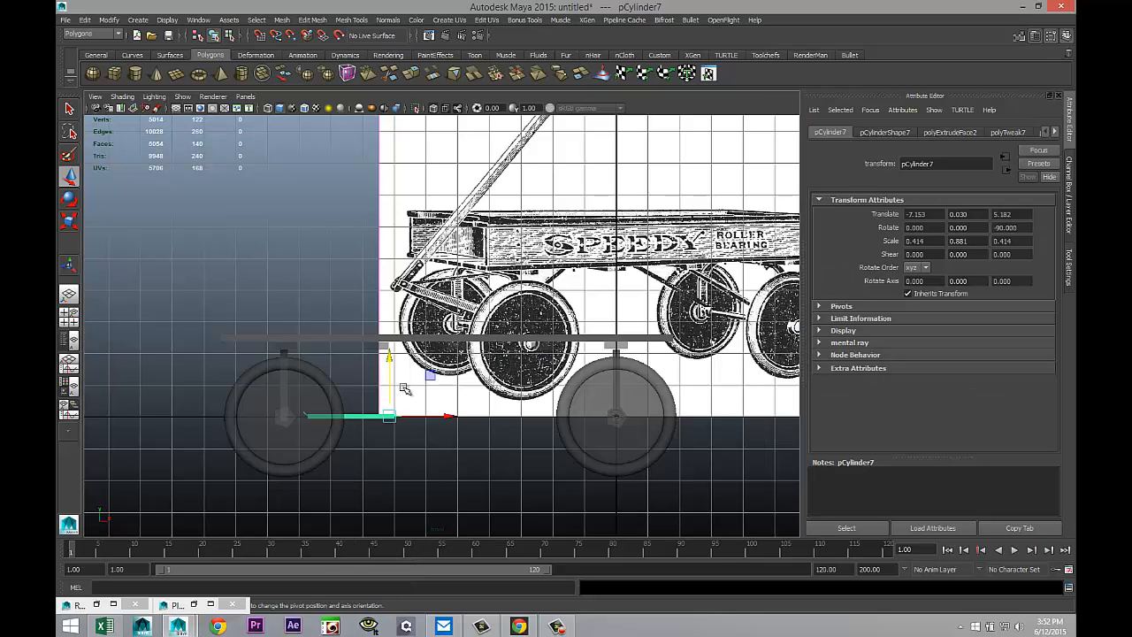
pyautogui.moveTo(389, 361); pyautogui.dragTo(389, 354)
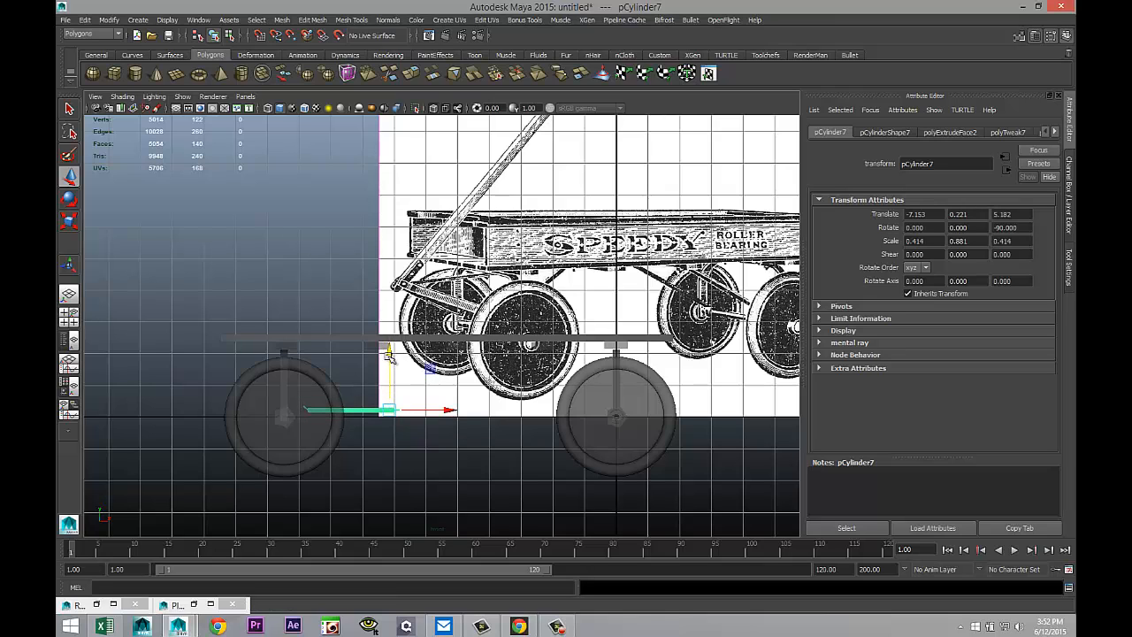
pyautogui.scroll(5, 392, 362)
pyautogui.scroll(-6, 404, 372)
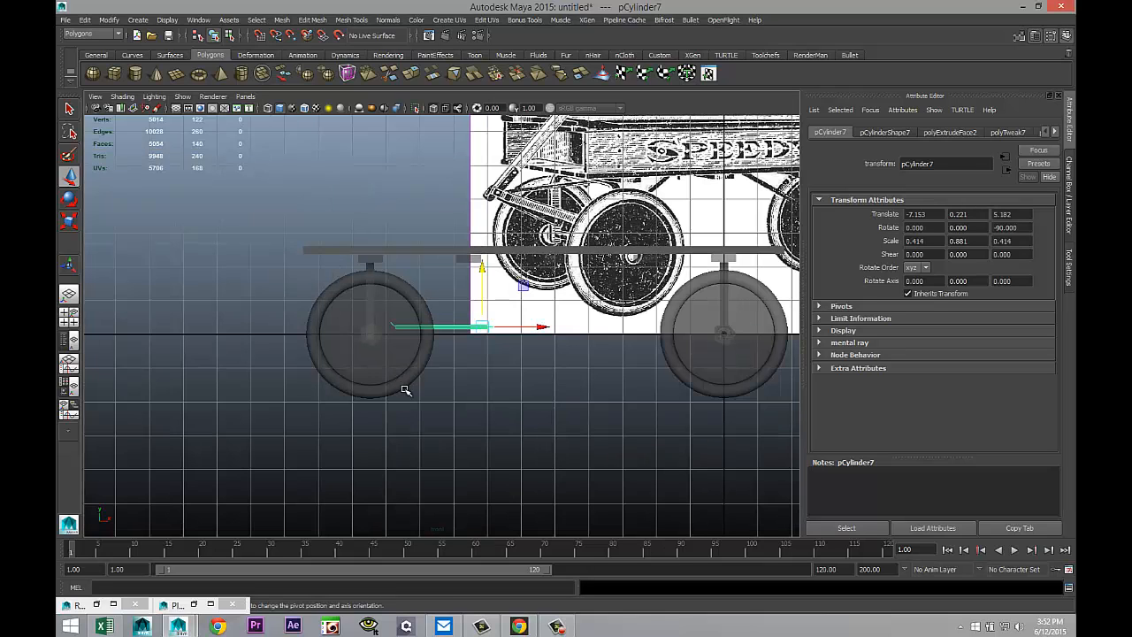
pyautogui.press('e')
pyautogui.moveTo(513, 379)
pyautogui.mouseDown()
pyautogui.moveTo(520, 345)
pyautogui.moveTo(496, 371)
pyautogui.mouseUp()
pyautogui.press('w')
pyautogui.moveTo(485, 327); pyautogui.dragTo(440, 270)
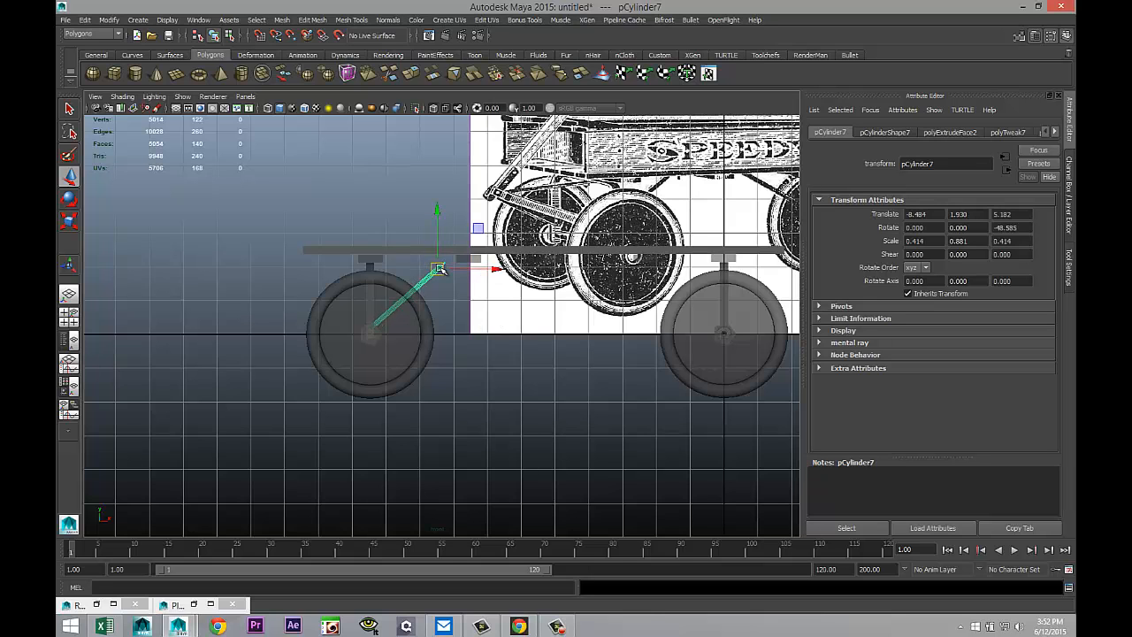
# Display the front view in wireframe and nudge the rod to about -8.44 in X and 1.91 in Y
pyautogui.press('f')
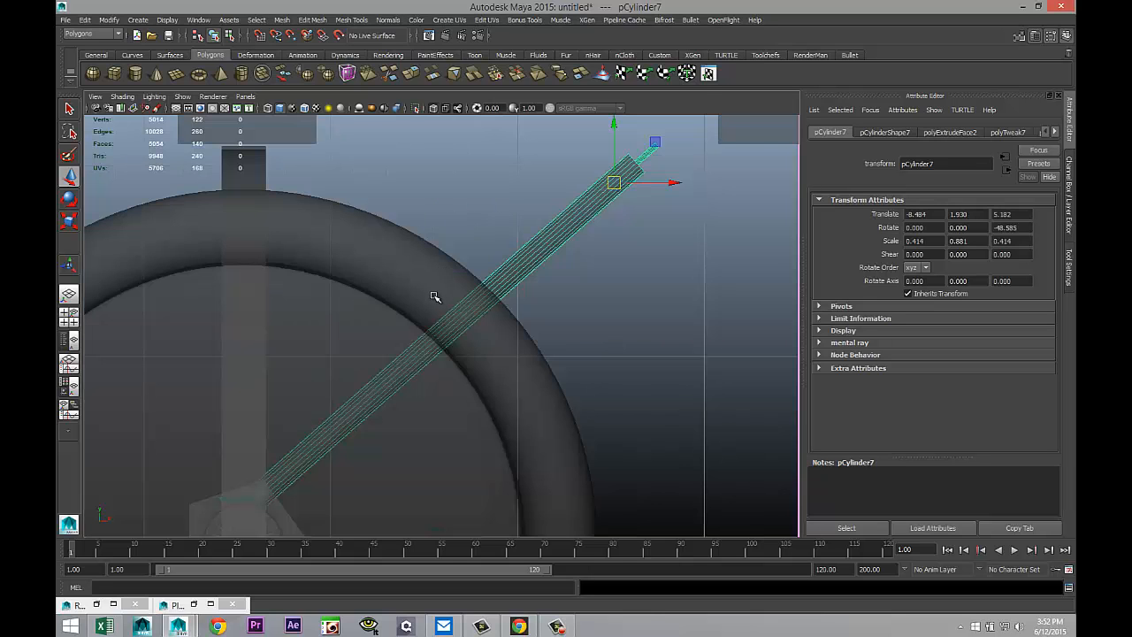
pyautogui.scroll(-5, 433, 296)
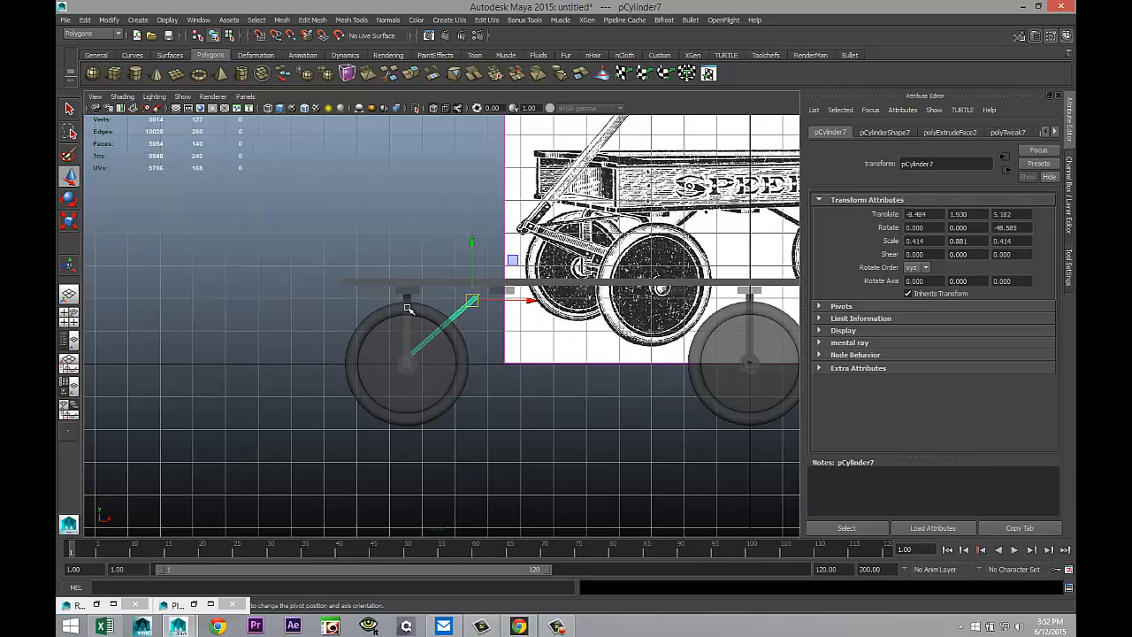
pyautogui.scroll(3, 413, 320)
pyautogui.press('4')
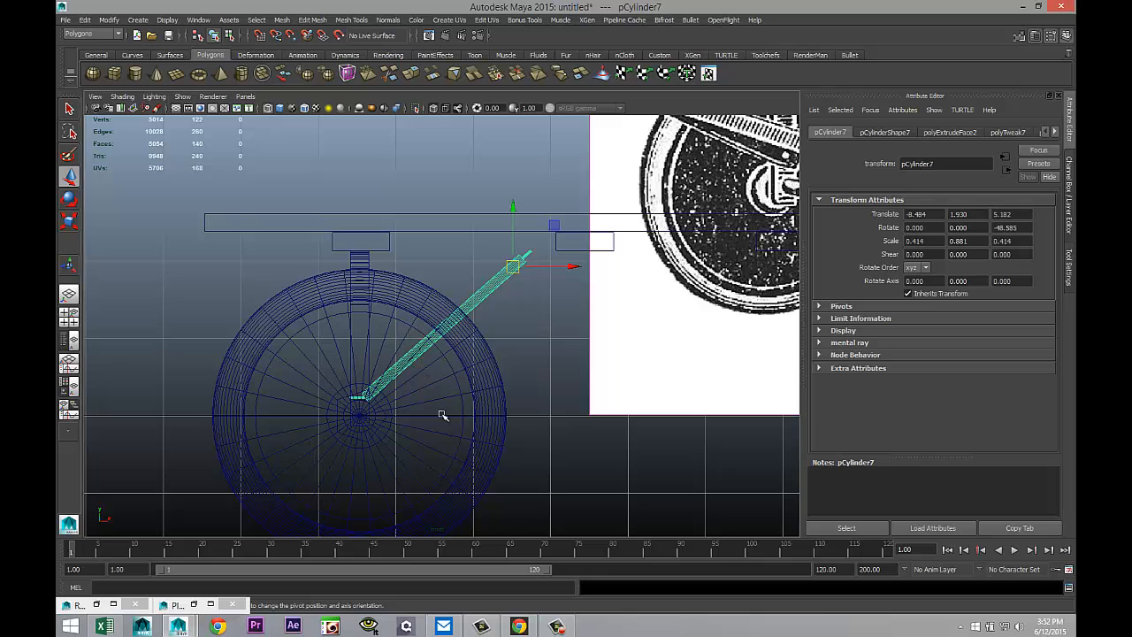
pyautogui.scroll(2, 443, 412)
pyautogui.keyDown('alt'); pyautogui.moveTo(429, 421); pyautogui.dragTo(497, 402, button='middle'); pyautogui.keyUp('alt')
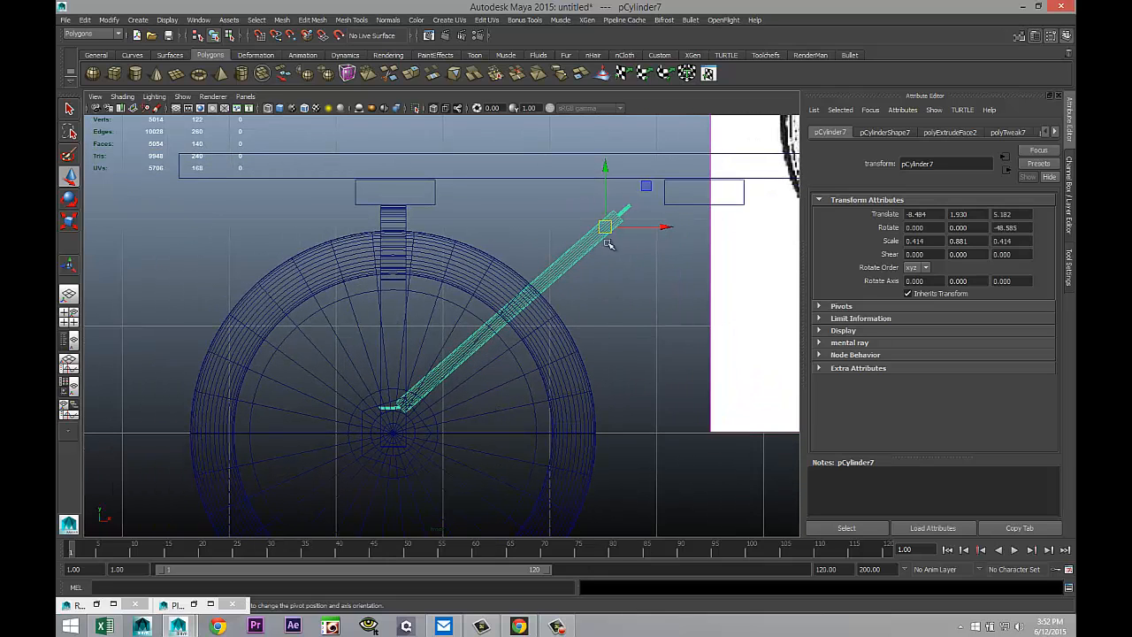
pyautogui.moveTo(609, 226); pyautogui.dragTo(612, 229)
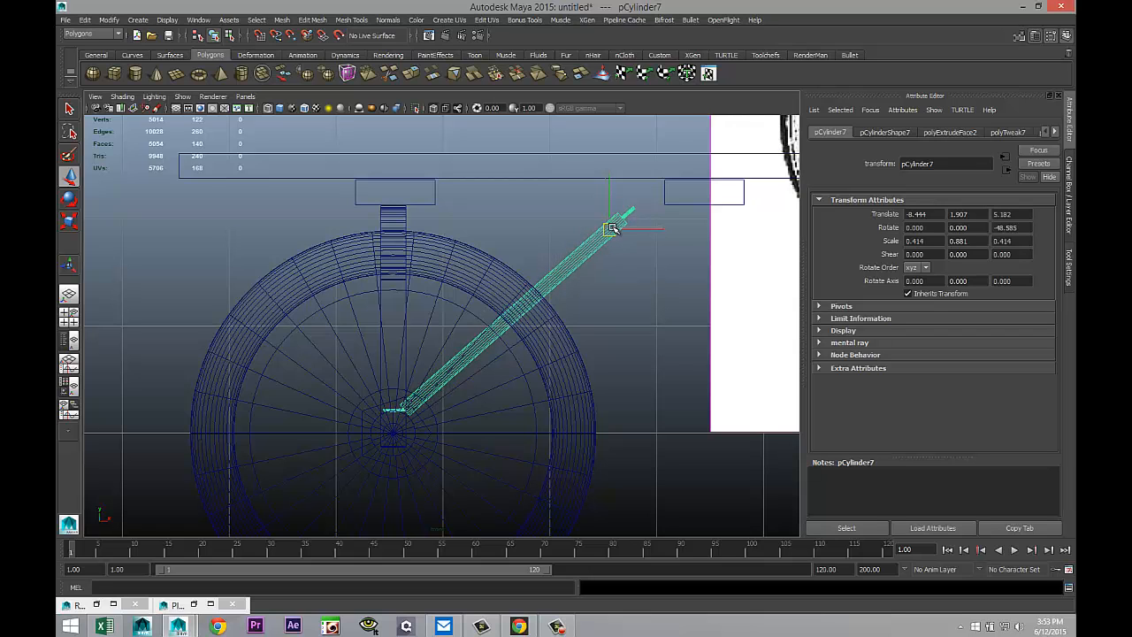
# Stretch the rod toward the nearby crosspiece by moving its upper end vertices over to the crosspiece's underside
pyautogui.keyDown('alt'); pyautogui.moveTo(656, 345); pyautogui.dragTo(480, 417, button='middle'); pyautogui.keyUp('alt')
pyautogui.moveTo(440, 298); pyautogui.dragTo(434, 262, button='right')
pyautogui.moveTo(496, 350); pyautogui.dragTo(520, 350)
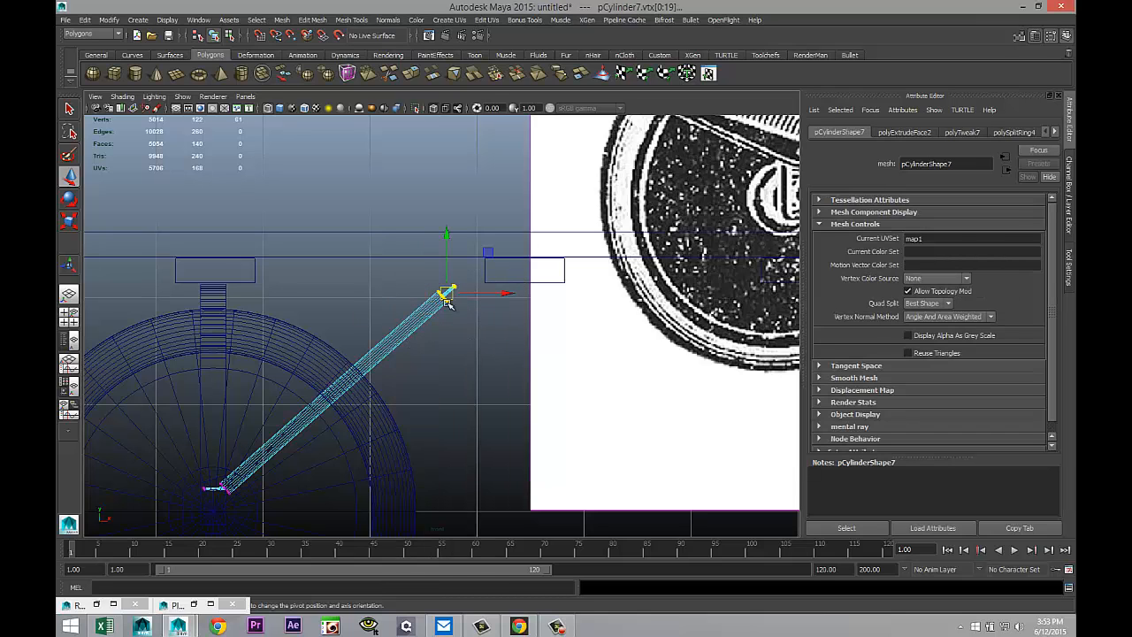
pyautogui.moveTo(445, 295); pyautogui.dragTo(520, 287)
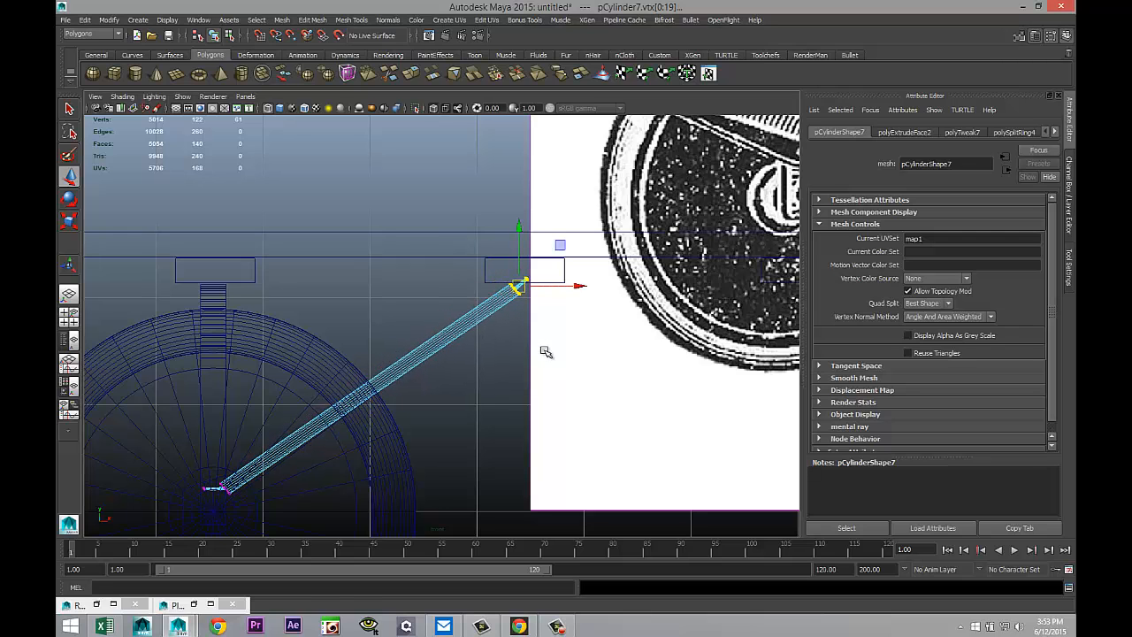
# Bend the rod's upper tab level below the crosspiece by repositioning only the vertices at its tip
pyautogui.keyDown('alt'); pyautogui.moveTo(545, 351); pyautogui.dragTo(581, 360, button='right'); pyautogui.keyUp('alt')
pyautogui.keyDown('alt'); pyautogui.moveTo(581, 359); pyautogui.dragTo(419, 387, button='middle'); pyautogui.keyUp('alt')
pyautogui.scroll(3, 419, 387)
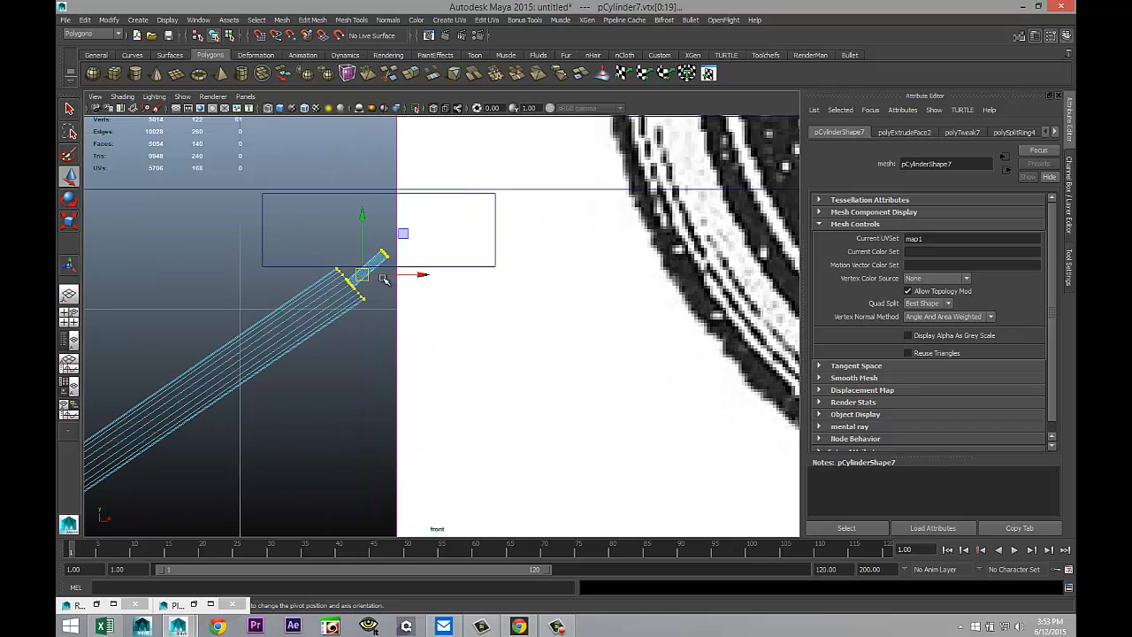
pyautogui.moveTo(379, 256); pyautogui.dragTo(338, 260, button='right')
pyautogui.moveTo(376, 238); pyautogui.dragTo(427, 290)
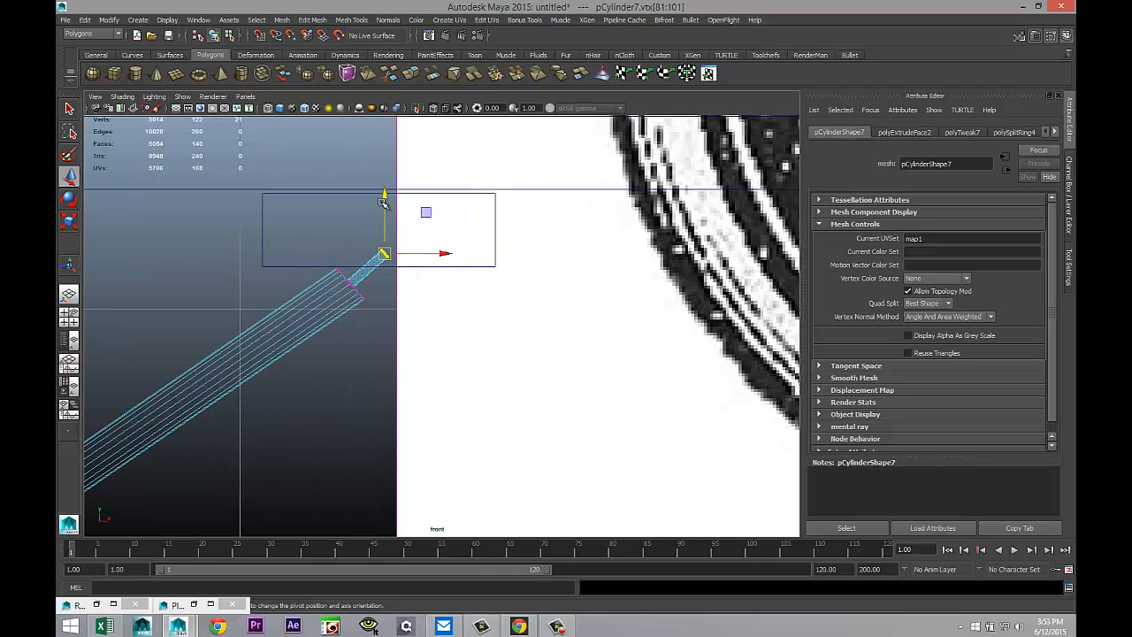
pyautogui.moveTo(385, 194); pyautogui.dragTo(398, 228)
pyautogui.moveTo(444, 286); pyautogui.dragTo(427, 316)
# Set the Scale tool's axis orientation to Parent and scale the upper tab's tip vertices vertically to straighten the tab
pyautogui.press('e')
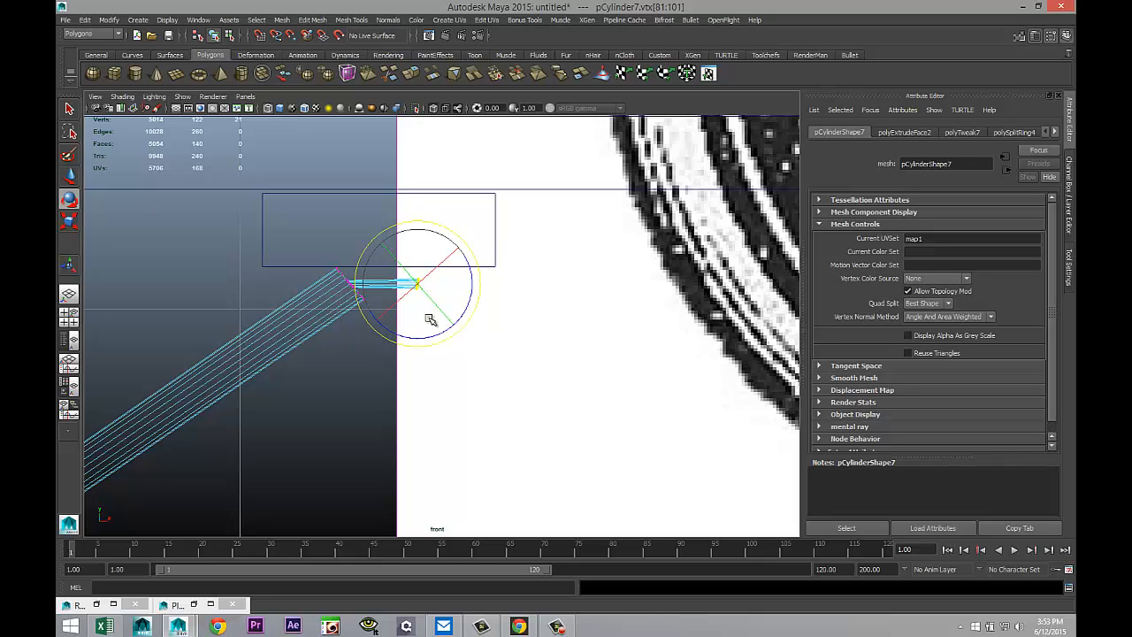
pyautogui.press('d')
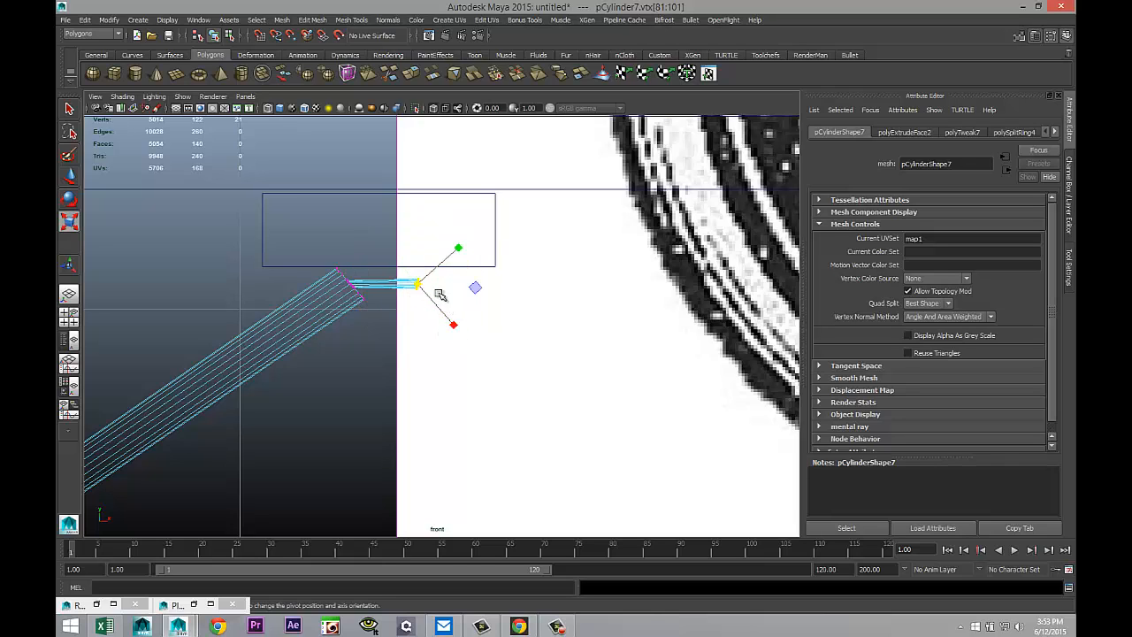
pyautogui.doubleClick(69, 223)
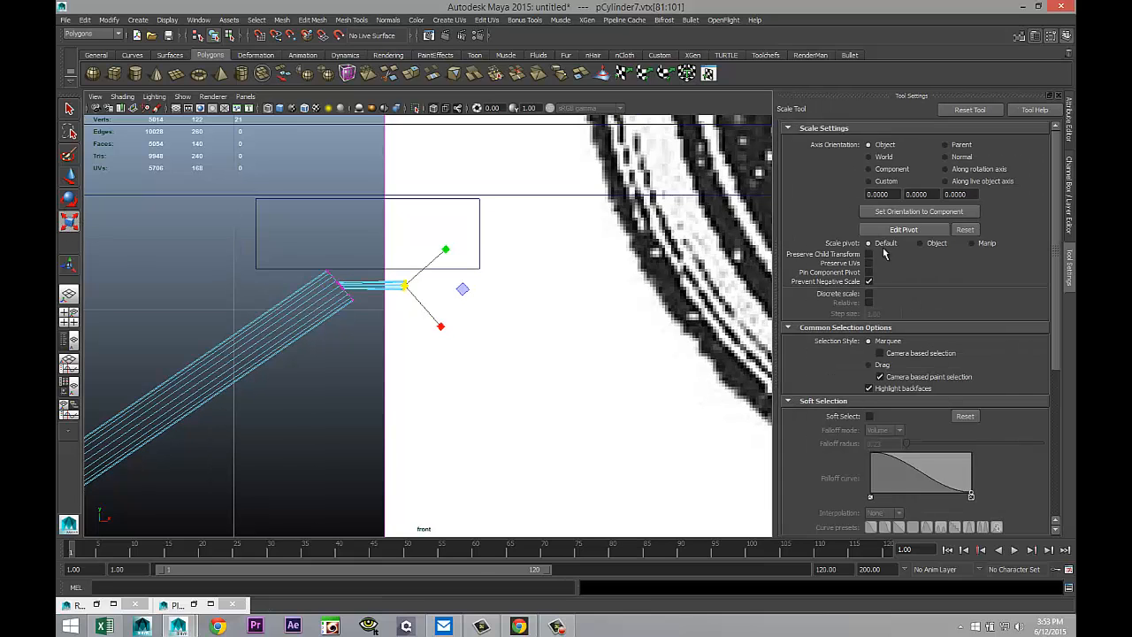
pyautogui.click(945, 144)
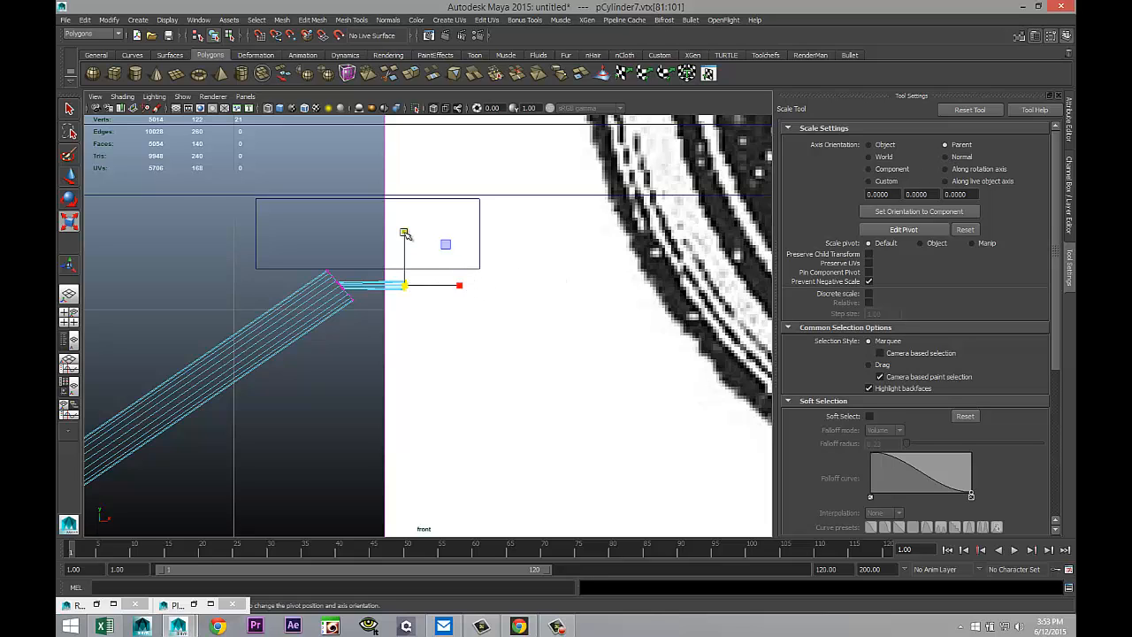
pyautogui.moveTo(405, 232); pyautogui.dragTo(405, 242)
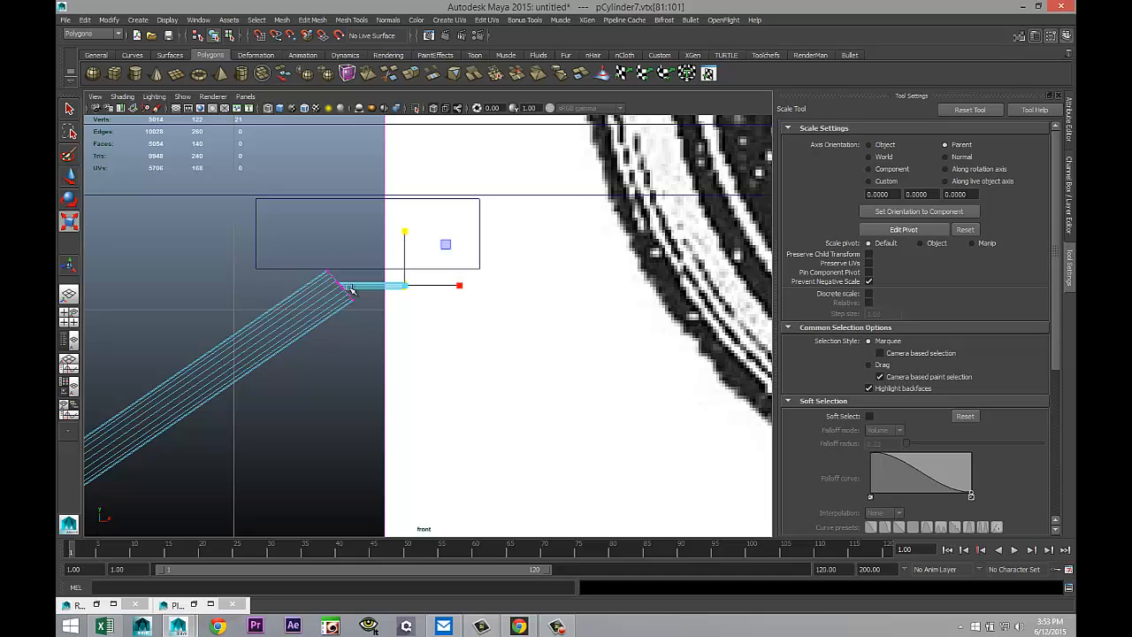
# Move the rod's whole upper end so its tab sits against the crosspiece's underside at the edge nearest the axle
pyautogui.moveTo(345, 289); pyautogui.dragTo(305, 292, button='right')
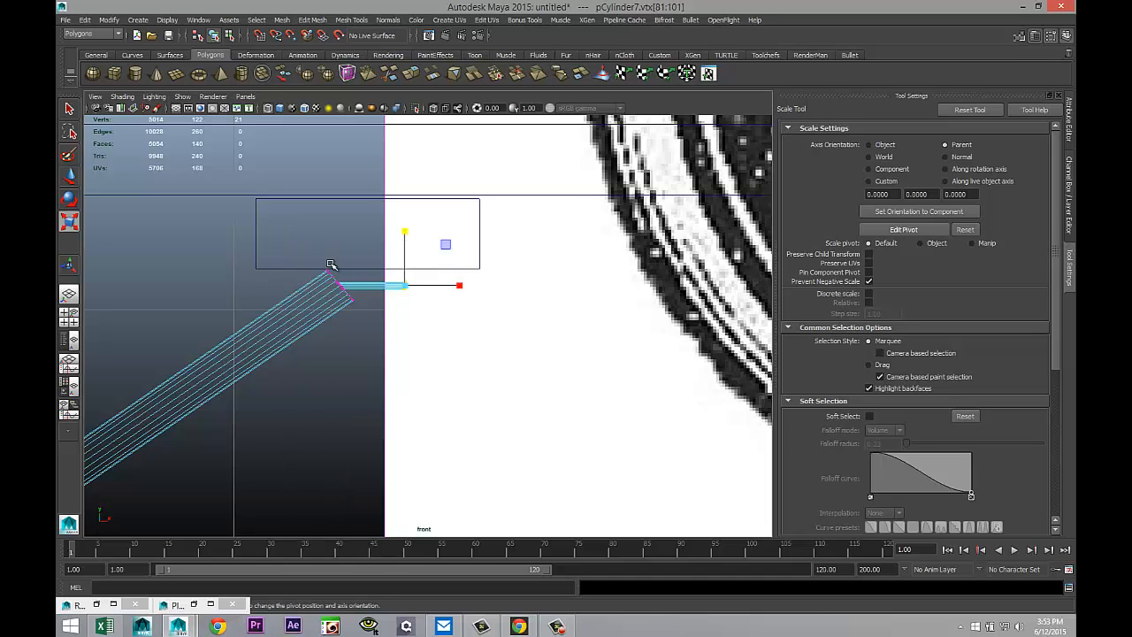
pyautogui.moveTo(299, 242); pyautogui.dragTo(459, 374)
pyautogui.press('w')
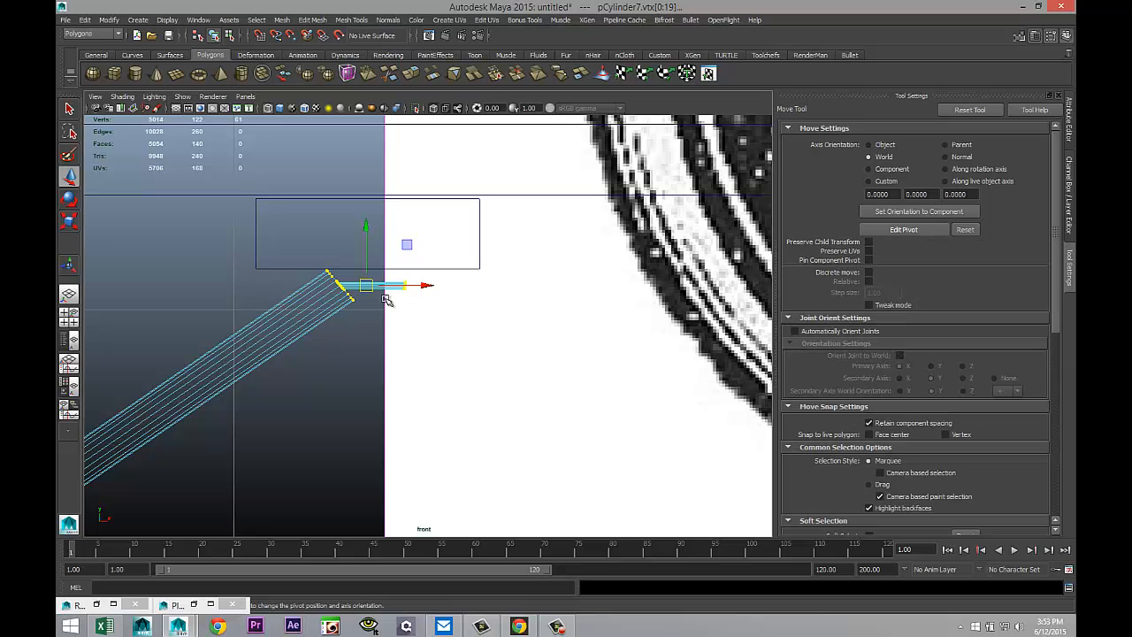
pyautogui.moveTo(368, 285); pyautogui.dragTo(285, 274)
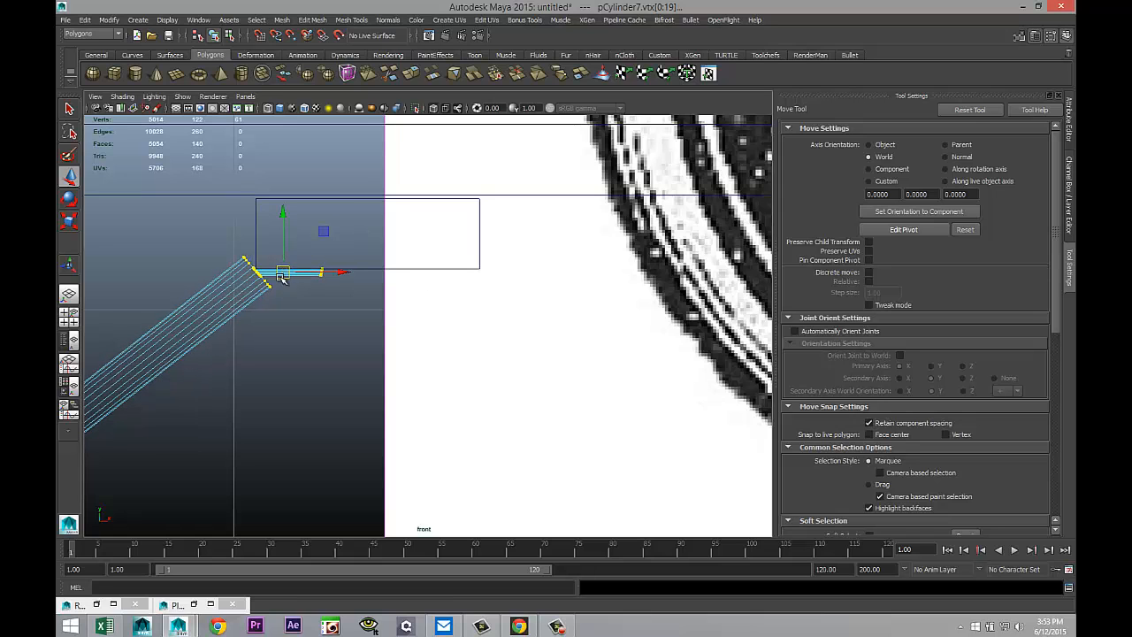
# In the perspective view, lower the rod's bottom end vertices onto the axle, center the tab over it, and deselect the rod
pyautogui.click(71, 318)
pyautogui.press('space')
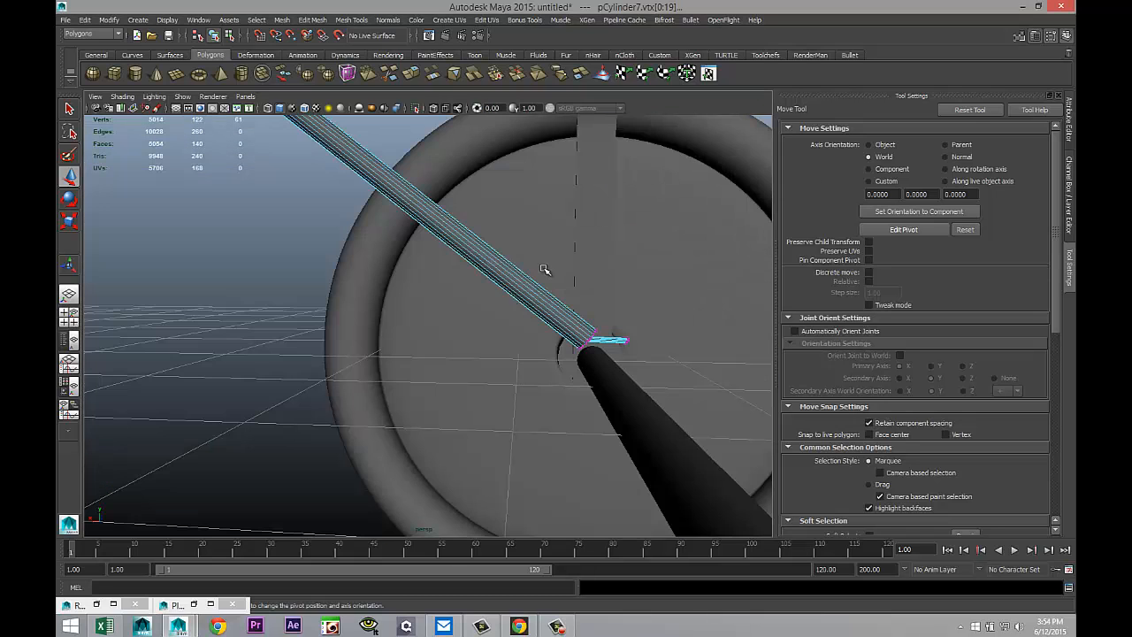
pyautogui.keyDown('alt'); pyautogui.moveTo(543, 267); pyautogui.dragTo(403, 220); pyautogui.keyUp('alt')
pyautogui.keyDown('alt'); pyautogui.moveTo(398, 259); pyautogui.dragTo(453, 254); pyautogui.keyUp('alt')
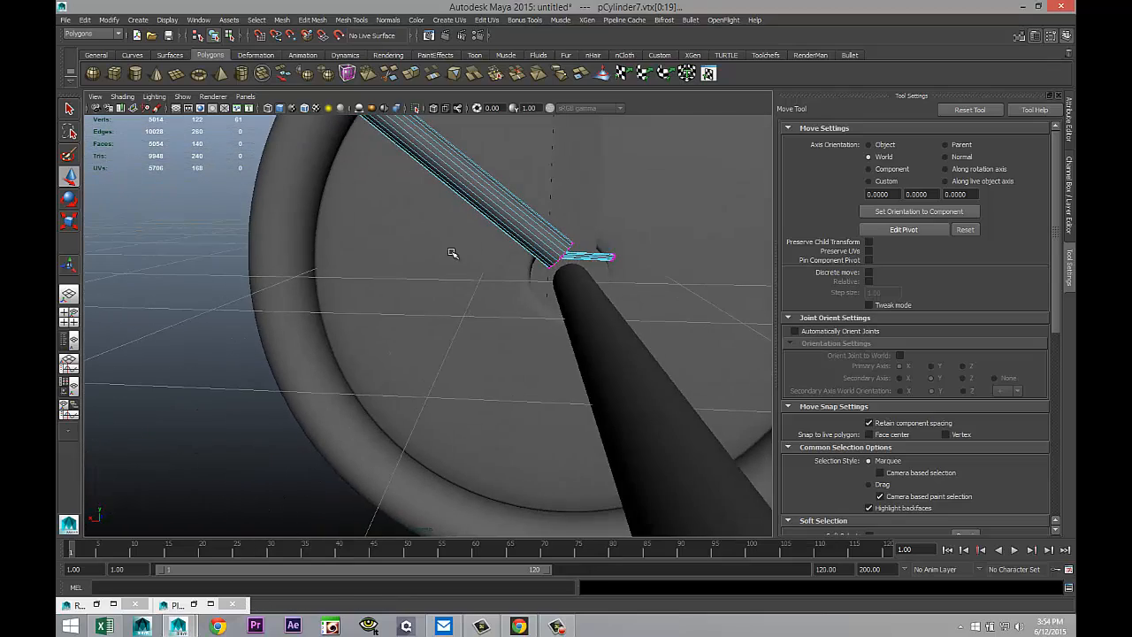
pyautogui.keyDown('alt'); pyautogui.moveTo(451, 256); pyautogui.dragTo(434, 301, button='middle'); pyautogui.keyUp('alt')
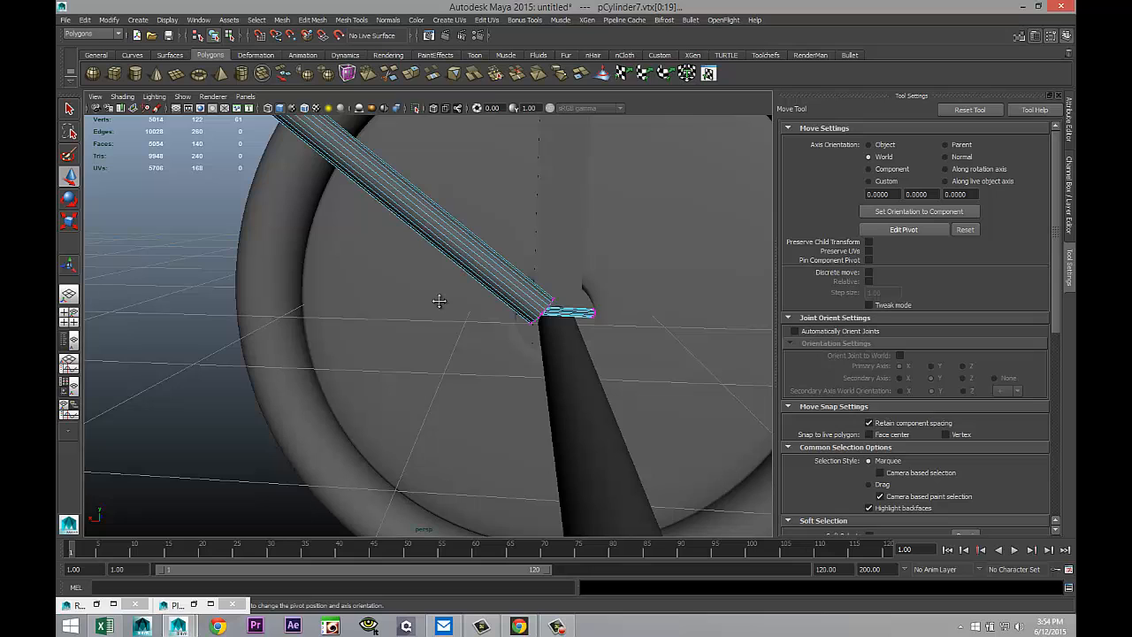
pyautogui.keyDown('alt'); pyautogui.moveTo(437, 301); pyautogui.dragTo(434, 303); pyautogui.keyUp('alt')
pyautogui.keyDown('alt'); pyautogui.moveTo(435, 304); pyautogui.dragTo(412, 310, button='middle'); pyautogui.keyUp('alt')
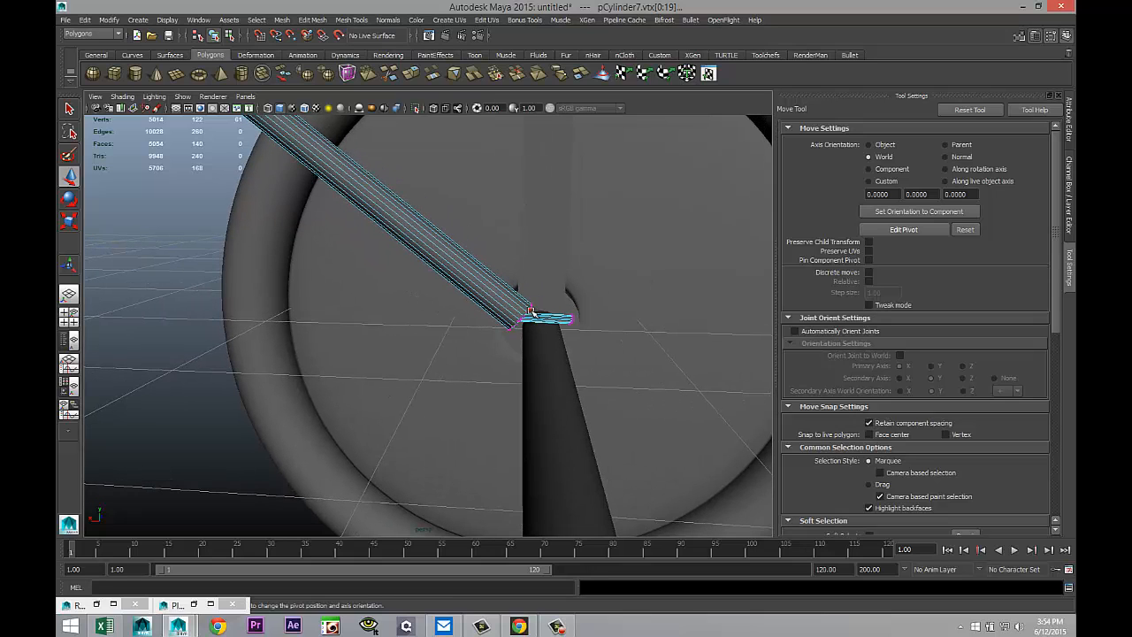
pyautogui.moveTo(531, 311); pyautogui.dragTo(481, 310, button='right')
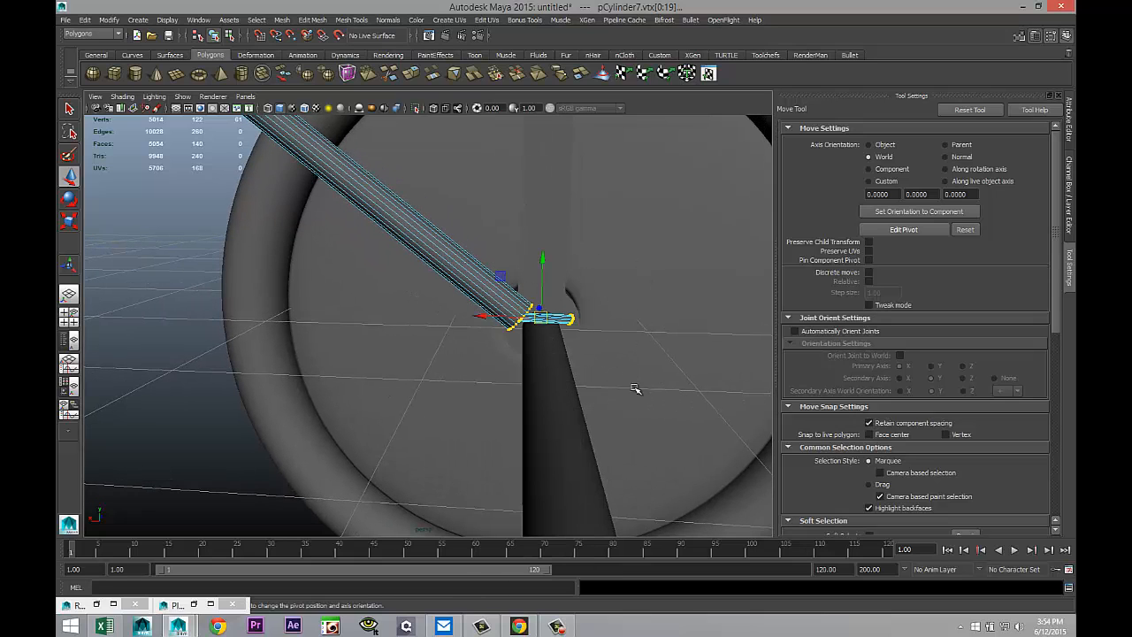
pyautogui.keyDown('alt'); pyautogui.moveTo(636, 389); pyautogui.dragTo(649, 406); pyautogui.keyUp('alt')
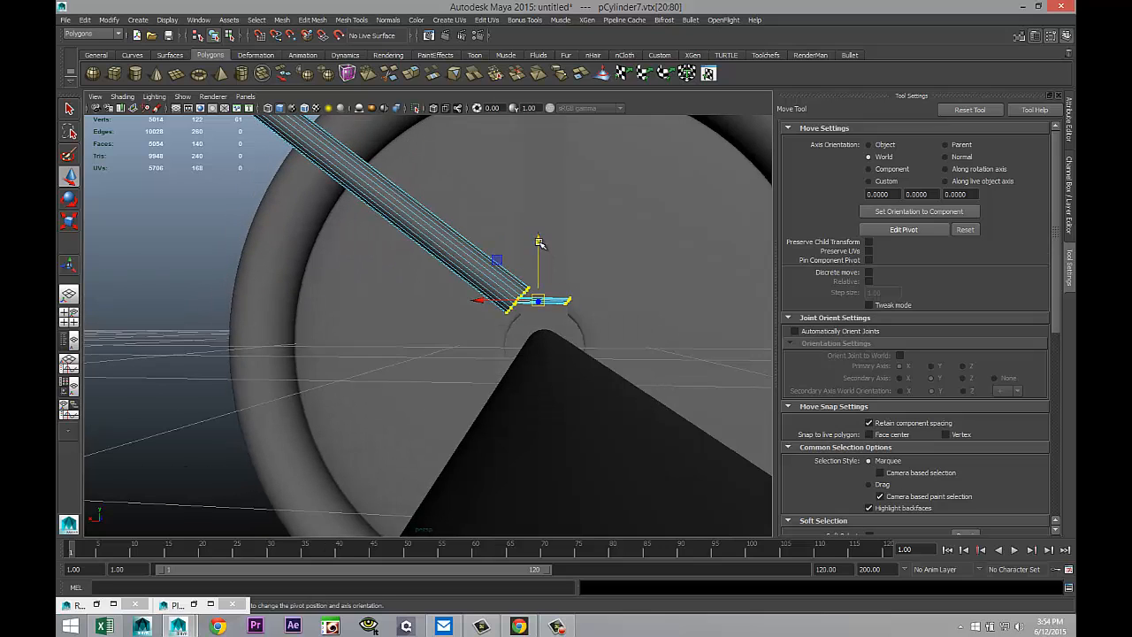
pyautogui.moveTo(539, 242); pyautogui.dragTo(541, 257)
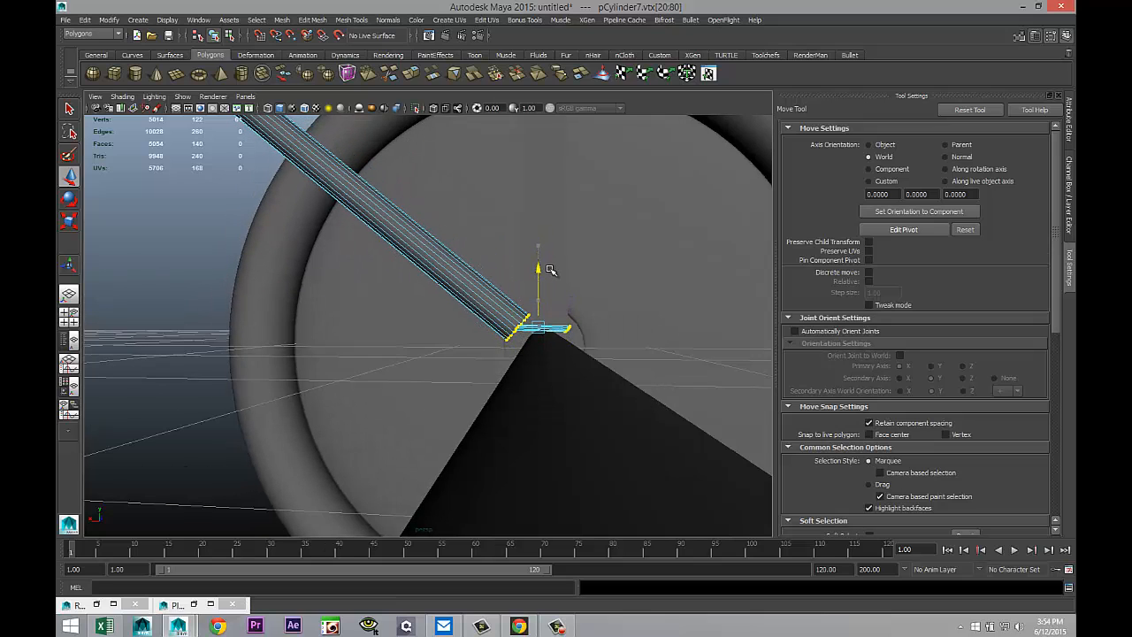
pyautogui.moveTo(487, 328); pyautogui.dragTo(491, 328)
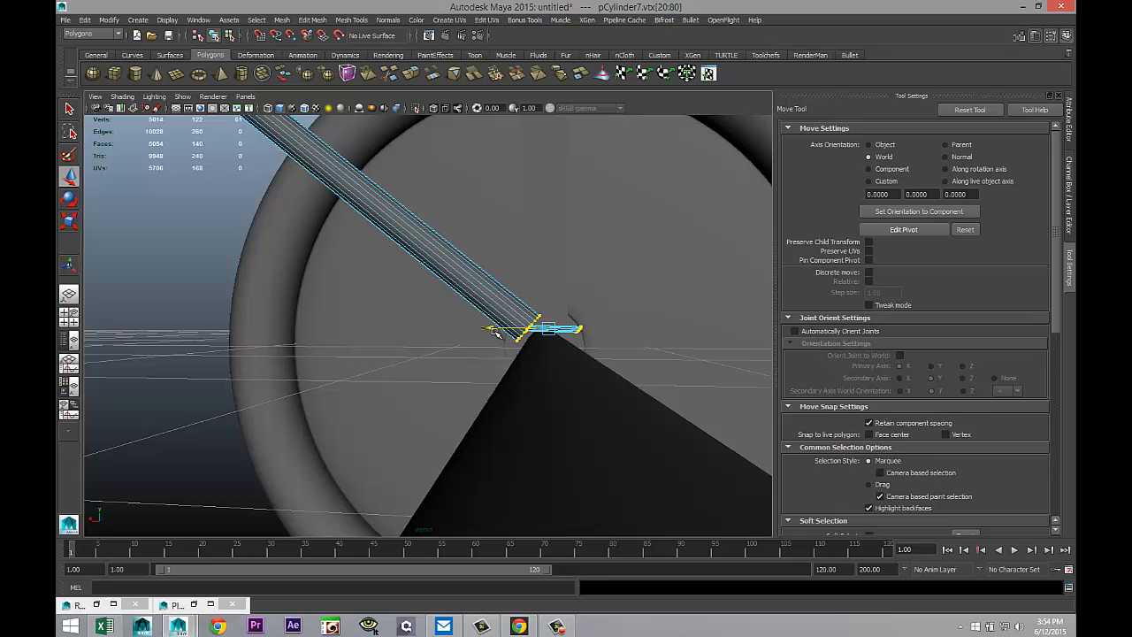
pyautogui.moveTo(492, 331); pyautogui.dragTo(414, 373)
pyautogui.click(351, 356)
# Examine how the brace rod meets the axle and compare it with the front undercarriage in the reference image
pyautogui.scroll(-4, 316, 311)
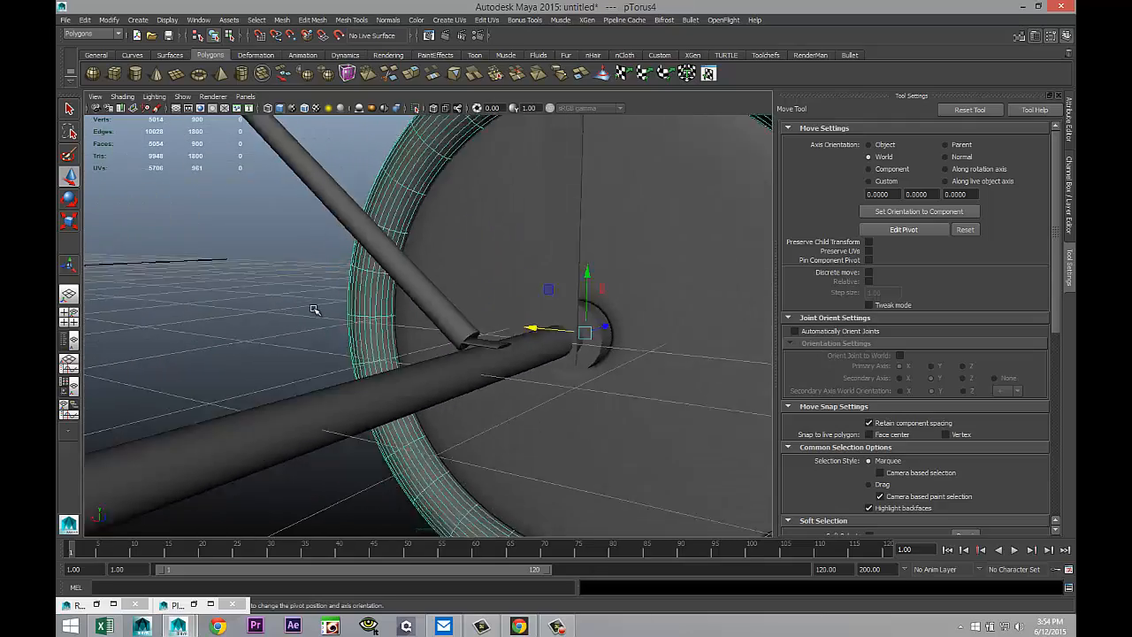
pyautogui.keyDown('alt'); pyautogui.moveTo(331, 321); pyautogui.dragTo(557, 411); pyautogui.keyUp('alt')
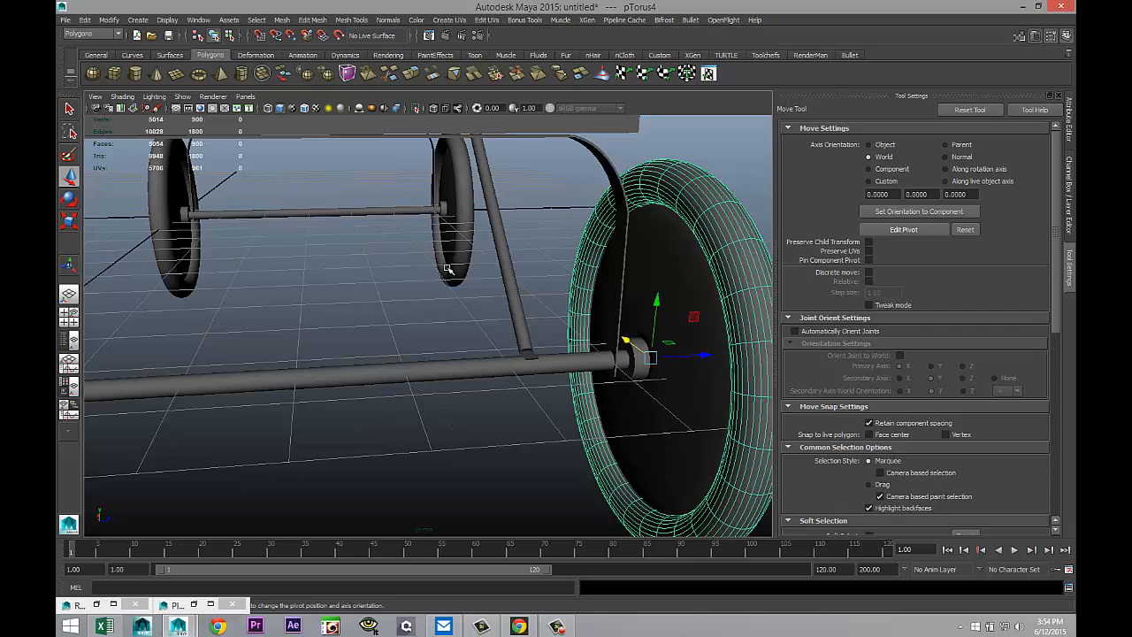
pyautogui.scroll(-3, 546, 383)
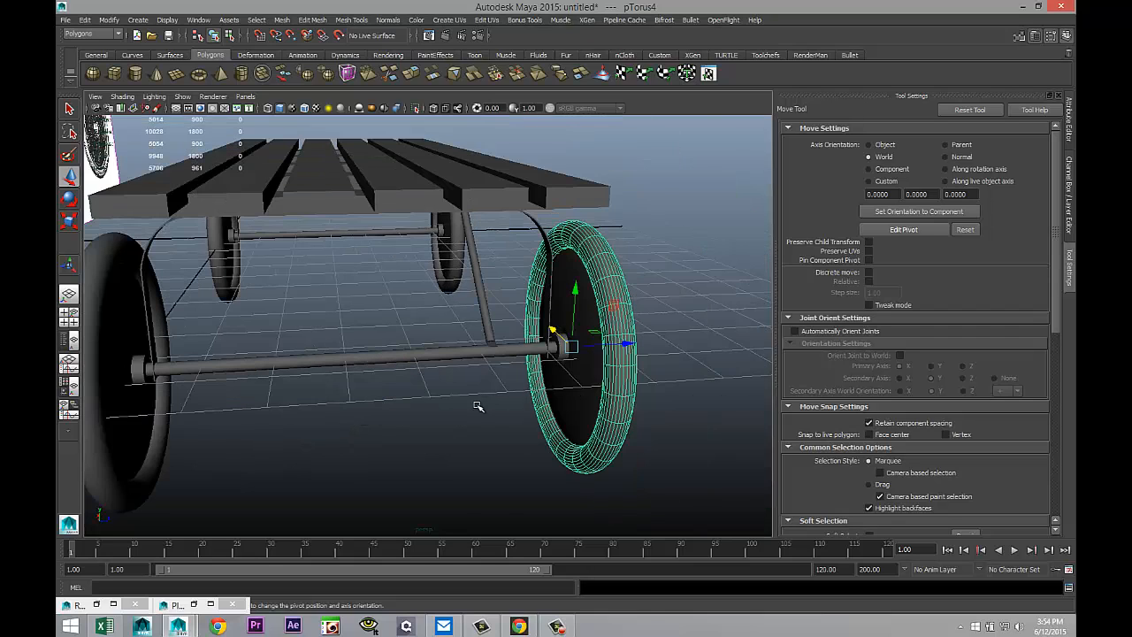
pyautogui.keyDown('alt'); pyautogui.moveTo(477, 406); pyautogui.dragTo(449, 219); pyautogui.keyUp('alt')
pyautogui.scroll(3, 450, 218)
pyautogui.keyDown('alt'); pyautogui.moveTo(450, 219); pyautogui.dragTo(448, 383, button='middle'); pyautogui.keyUp('alt')
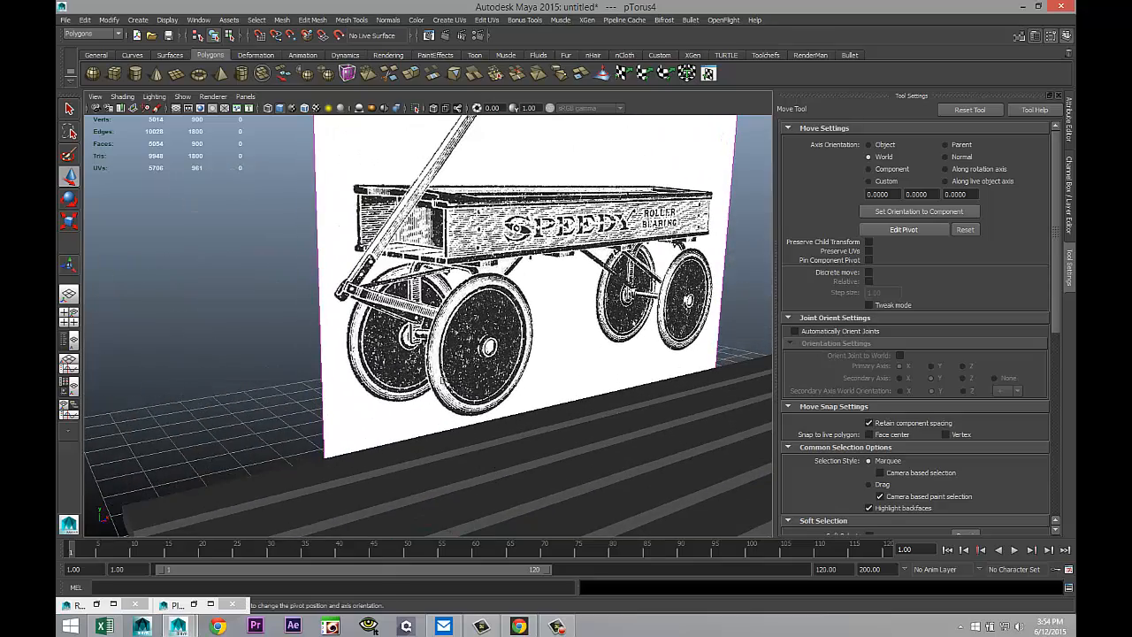
pyautogui.scroll(3, 450, 375)
pyautogui.scroll(2, 448, 372)
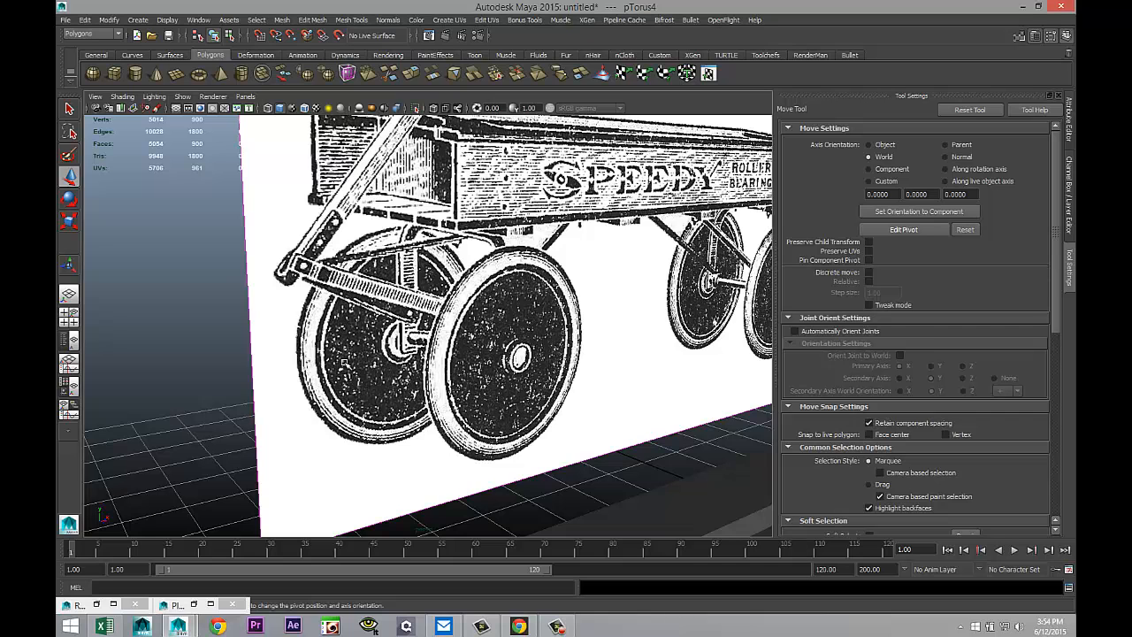
pyautogui.scroll(5, 478, 325)
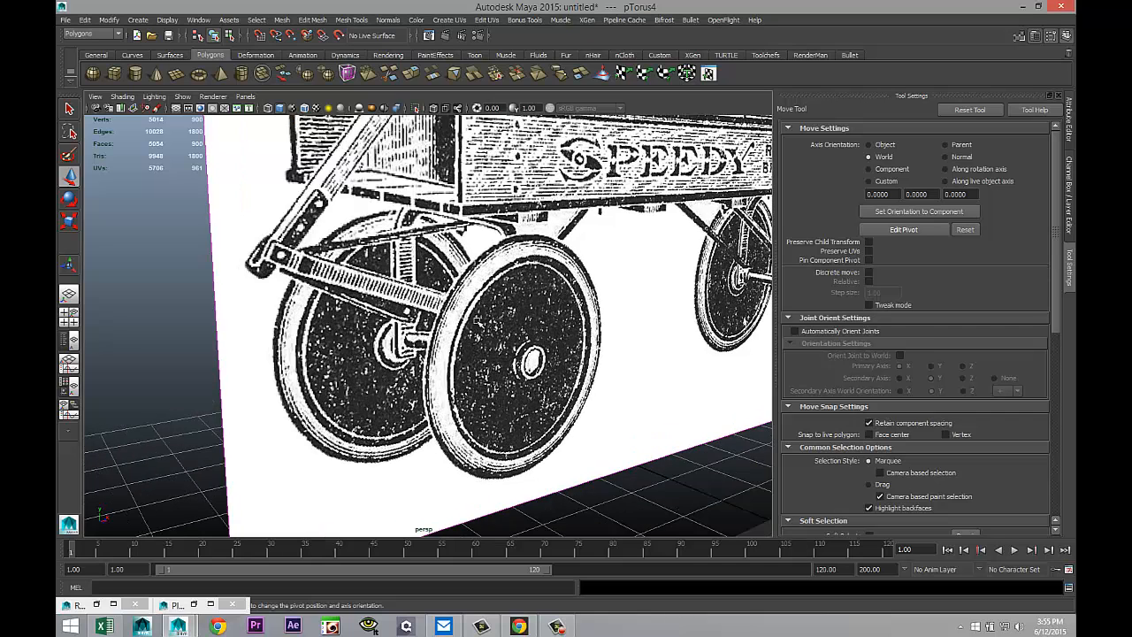
pyautogui.scroll(-6, 470, 321)
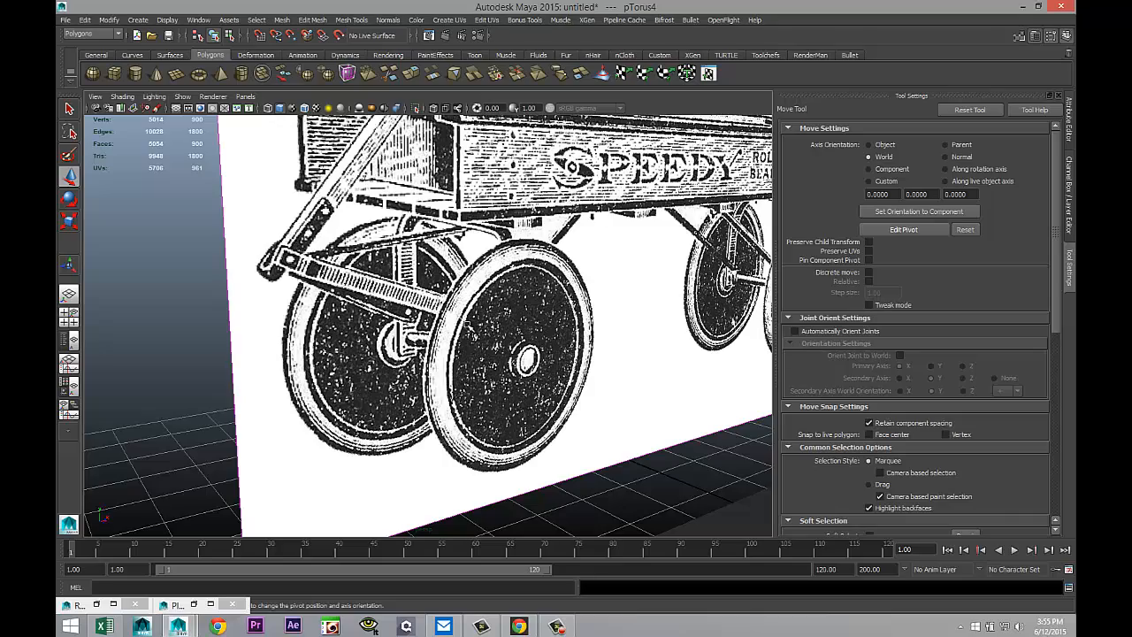
# Duplicate the brace rod and move the copy sideways along the axle to the opposite side of the wagon
pyautogui.keyDown('alt'); pyautogui.moveTo(463, 335); pyautogui.dragTo(482, 227); pyautogui.keyUp('alt')
pyautogui.scroll(-6, 468, 253)
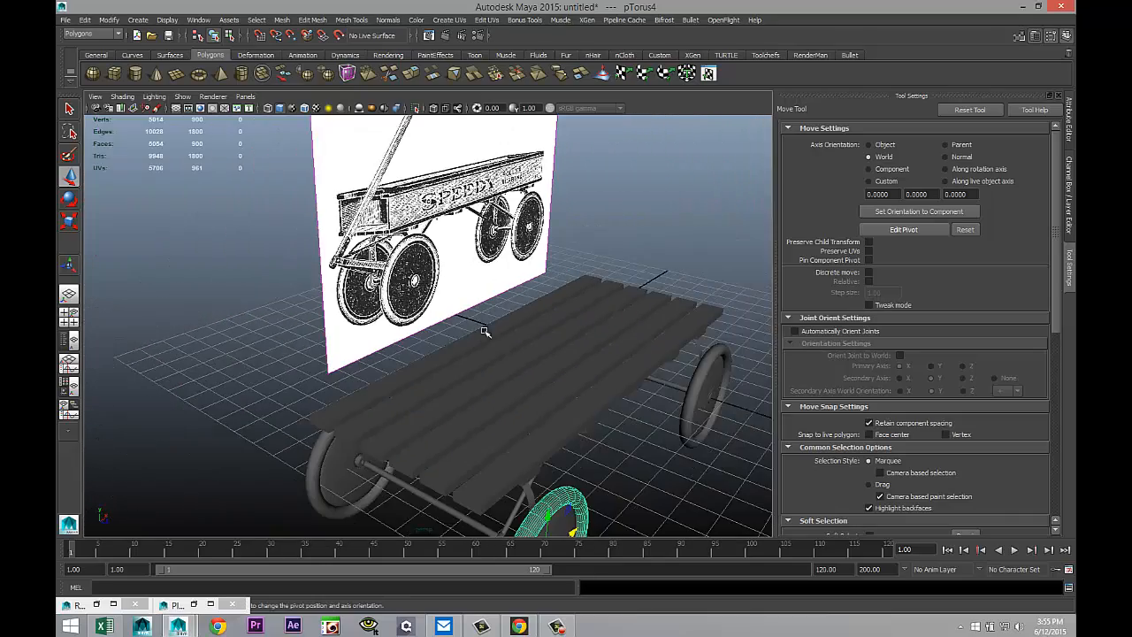
pyautogui.keyDown('alt'); pyautogui.moveTo(485, 331); pyautogui.dragTo(534, 333); pyautogui.keyUp('alt')
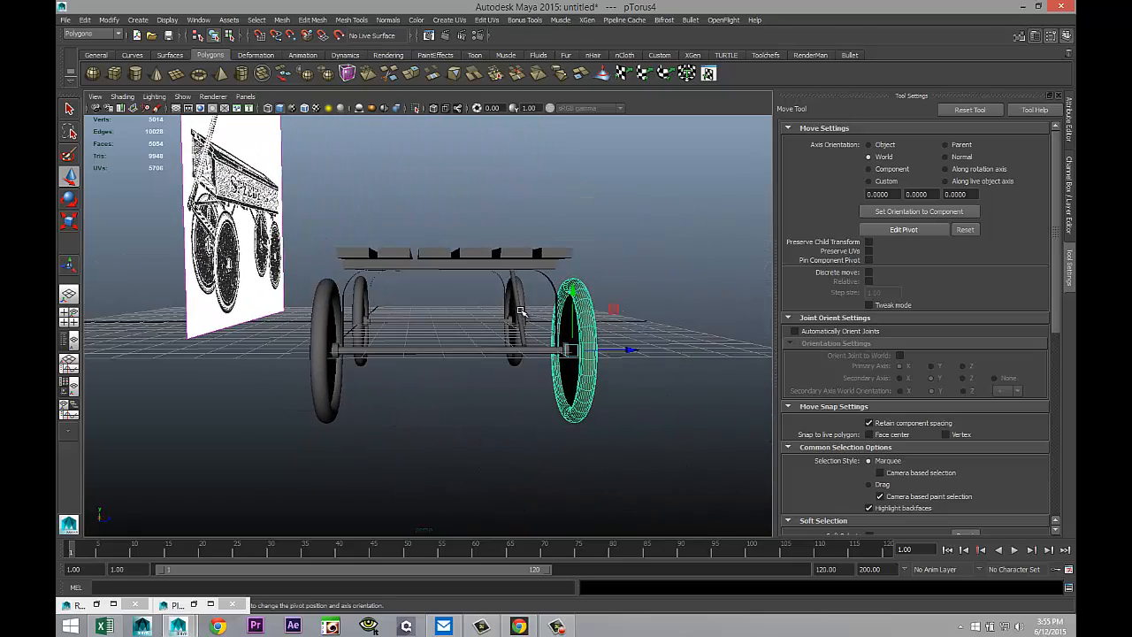
pyautogui.click(522, 313)
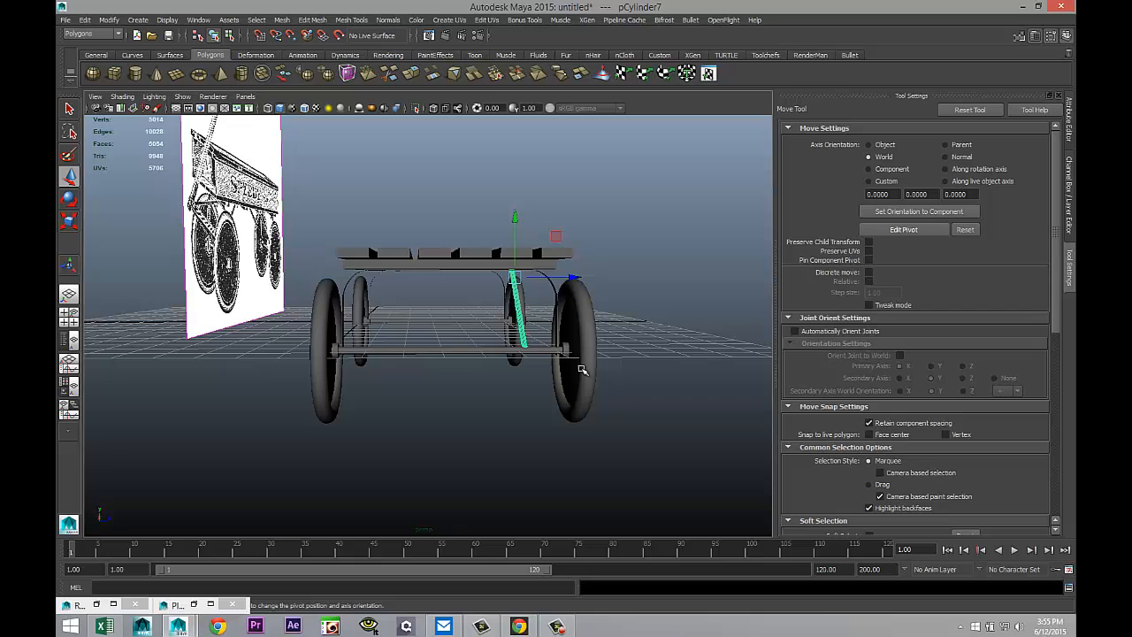
pyautogui.hotkey('ctrl', 'd')
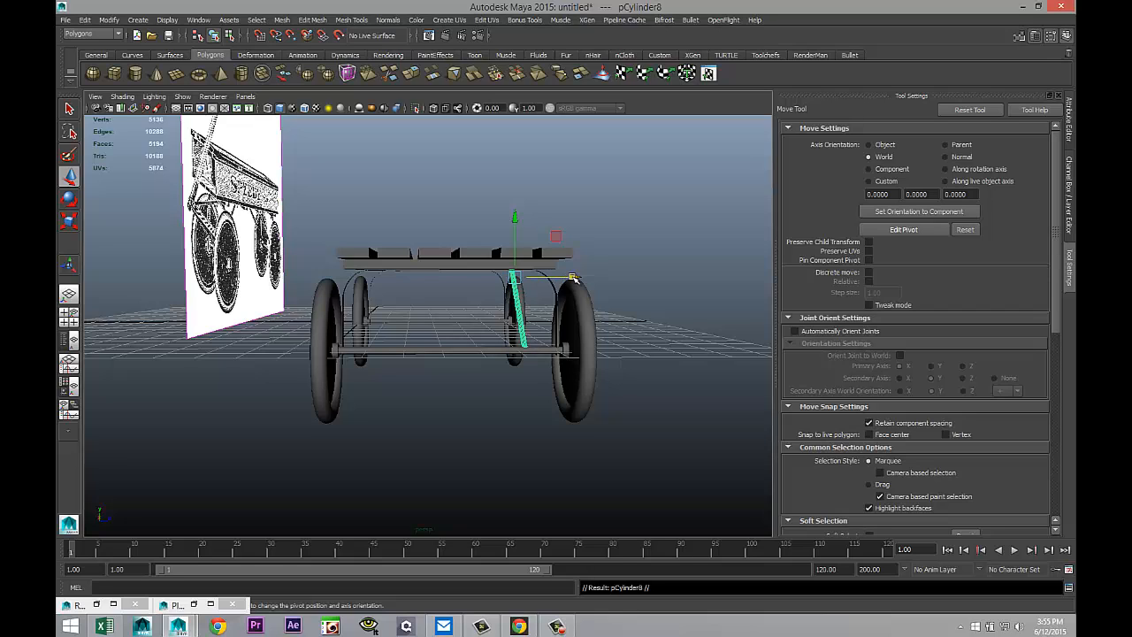
pyautogui.moveTo(573, 279); pyautogui.dragTo(439, 285)
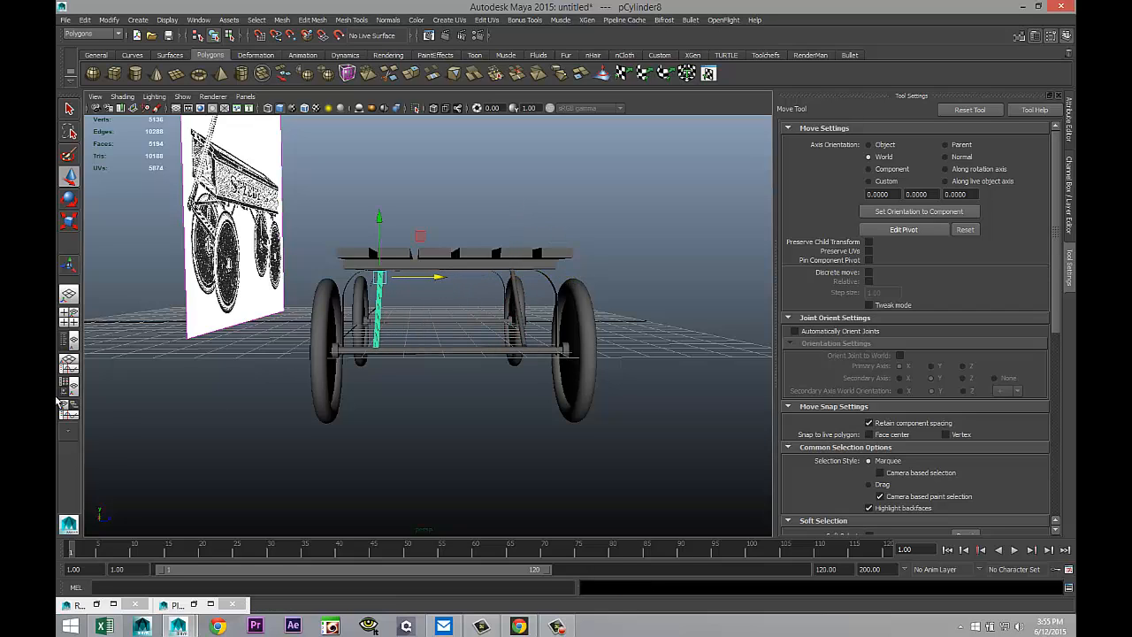
# In the end view, nudge both brace rods slightly inward so they sit evenly spaced under the deck, and deselect them
pyautogui.click(68, 315)
pyautogui.press('space')
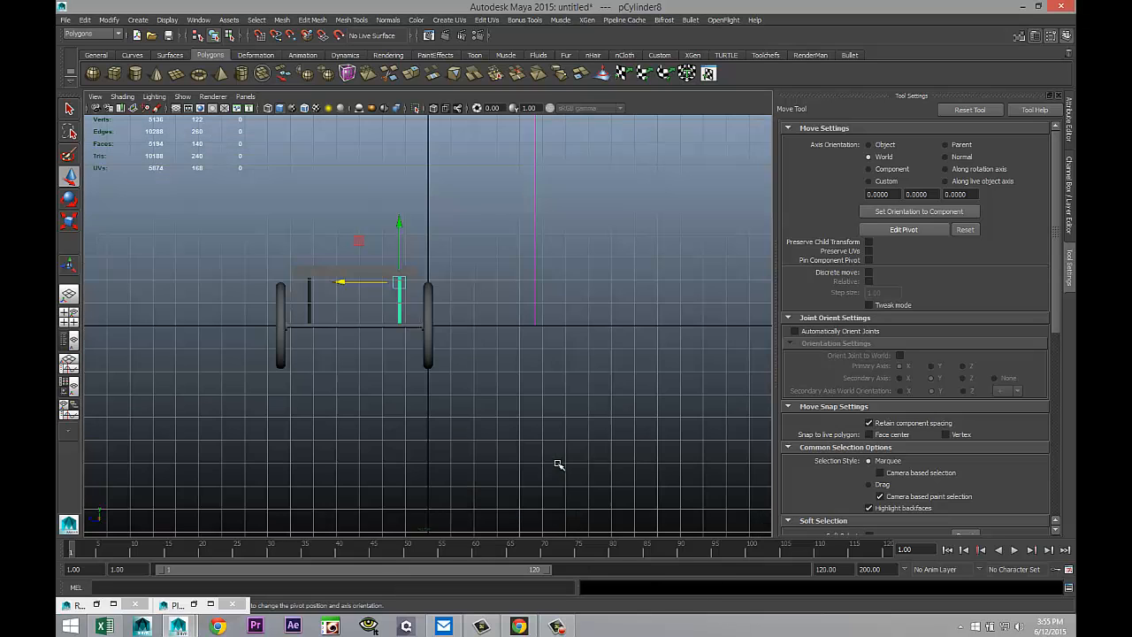
pyautogui.press('f')
pyautogui.keyDown('alt'); pyautogui.moveTo(511, 452); pyautogui.dragTo(398, 431, button='right'); pyautogui.keyUp('alt')
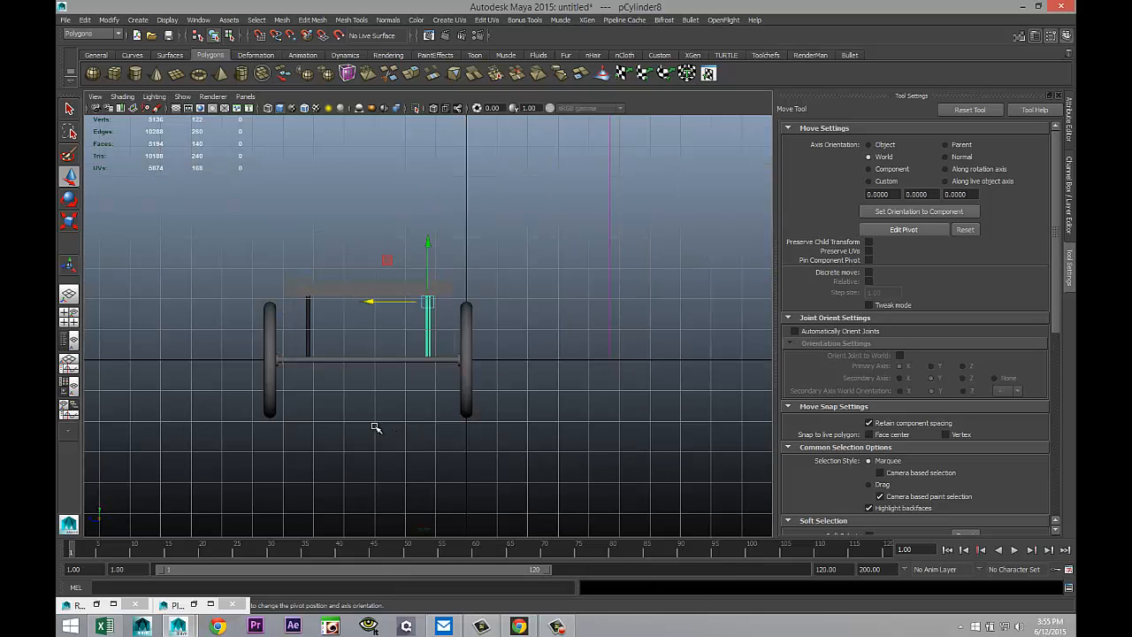
pyautogui.scroll(5, 375, 428)
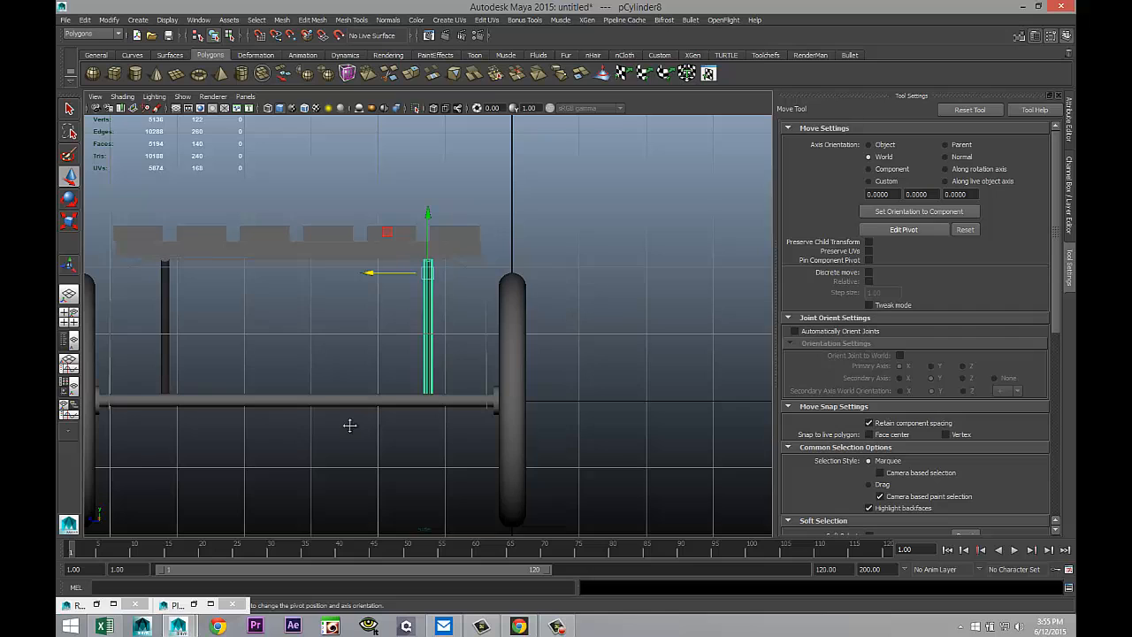
pyautogui.keyDown('alt'); pyautogui.moveTo(350, 426); pyautogui.dragTo(462, 430, button='middle'); pyautogui.keyUp('alt')
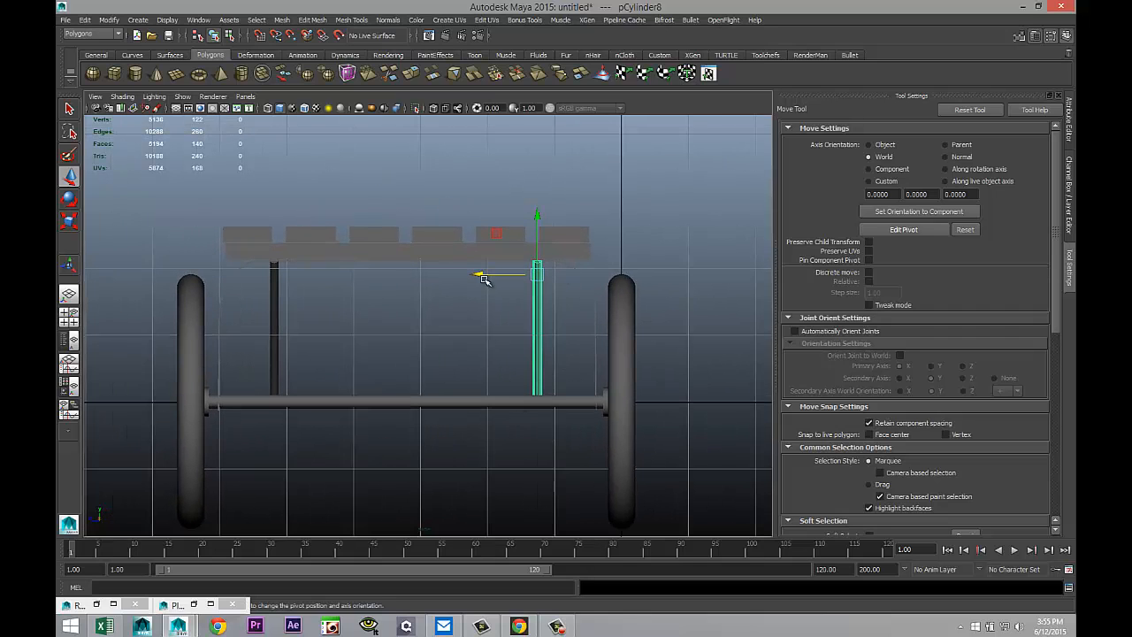
pyautogui.moveTo(480, 273); pyautogui.dragTo(478, 276)
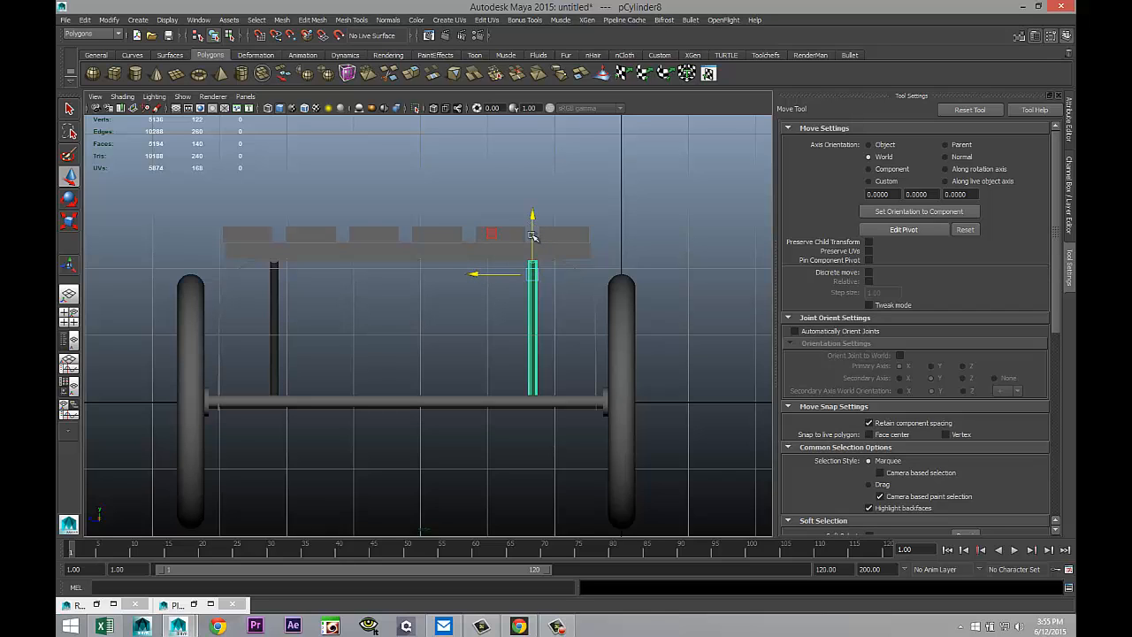
pyautogui.click(272, 308)
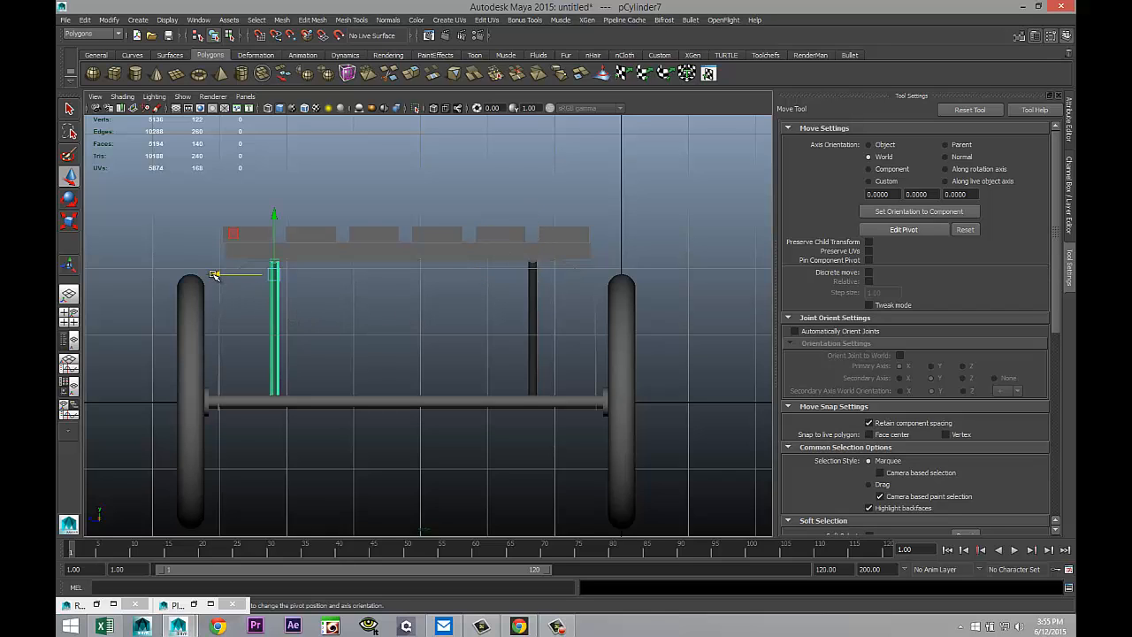
pyautogui.moveTo(215, 275); pyautogui.dragTo(218, 277)
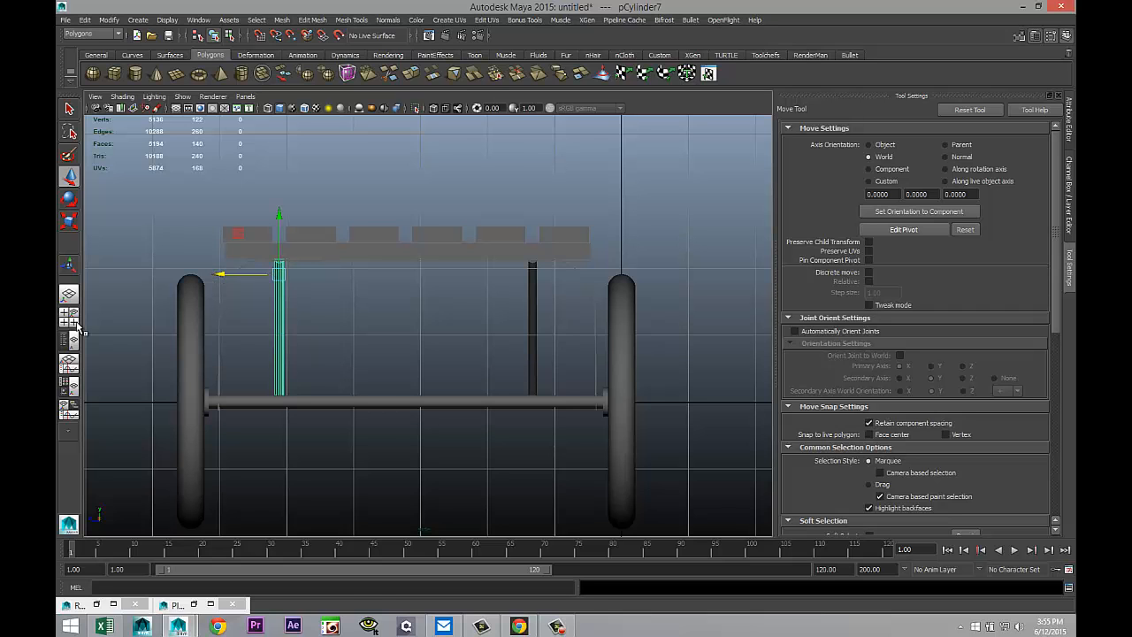
pyautogui.press('space')
pyautogui.press('space')
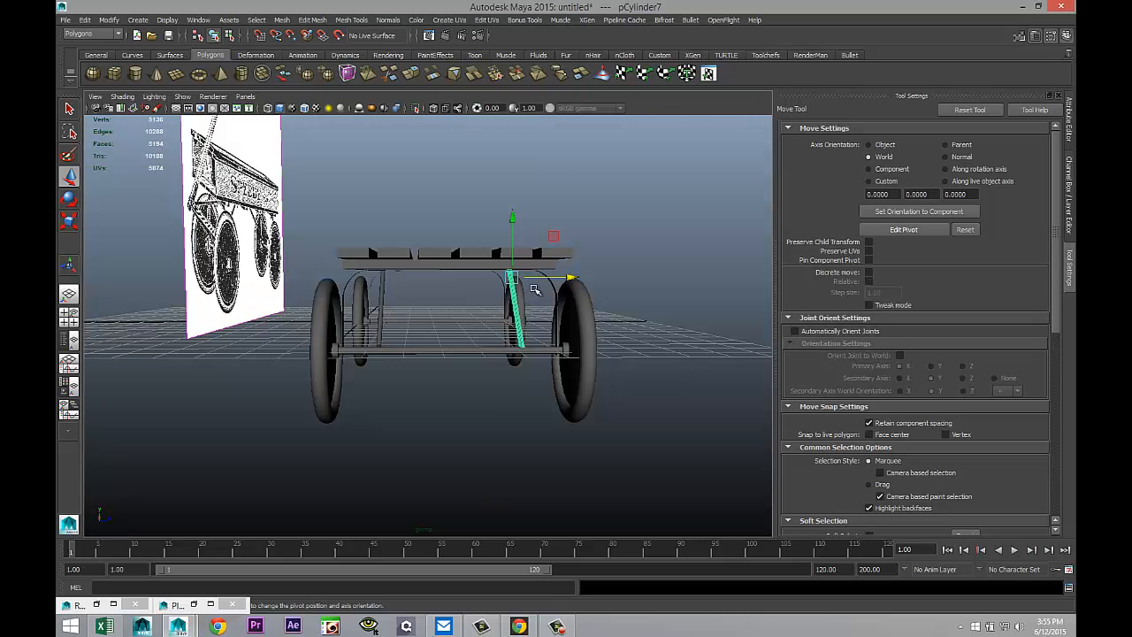
pyautogui.click(501, 457)
# Combine all the wagon parts into one mesh and center its pivot
pyautogui.keyDown('alt'); pyautogui.moveTo(501, 457); pyautogui.dragTo(531, 438); pyautogui.keyUp('alt')
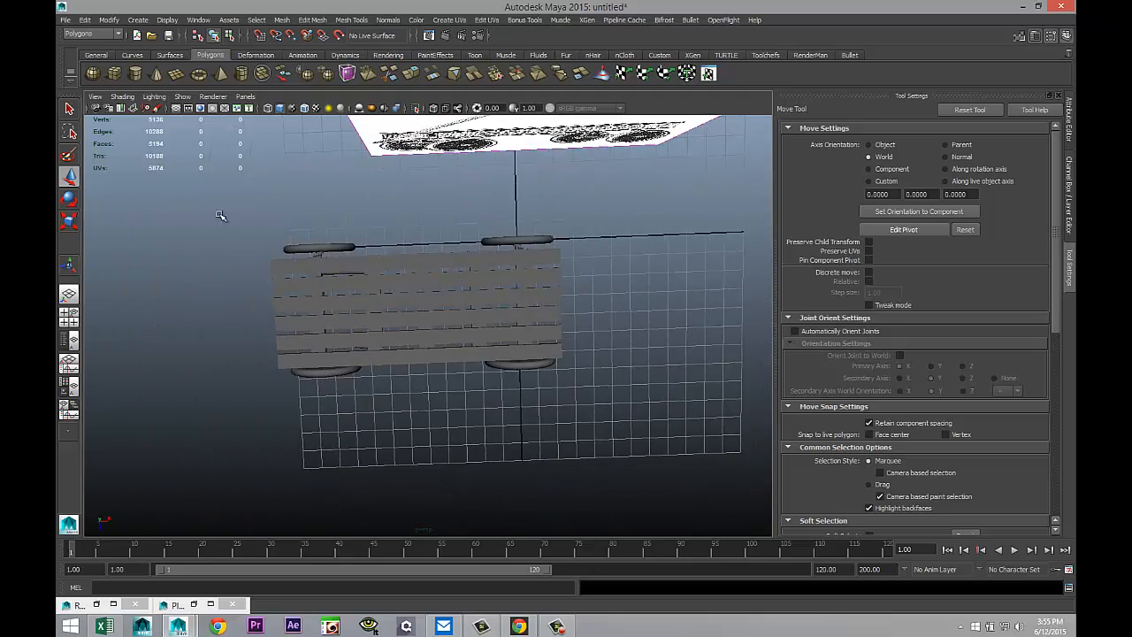
pyautogui.moveTo(215, 214); pyautogui.dragTo(691, 459)
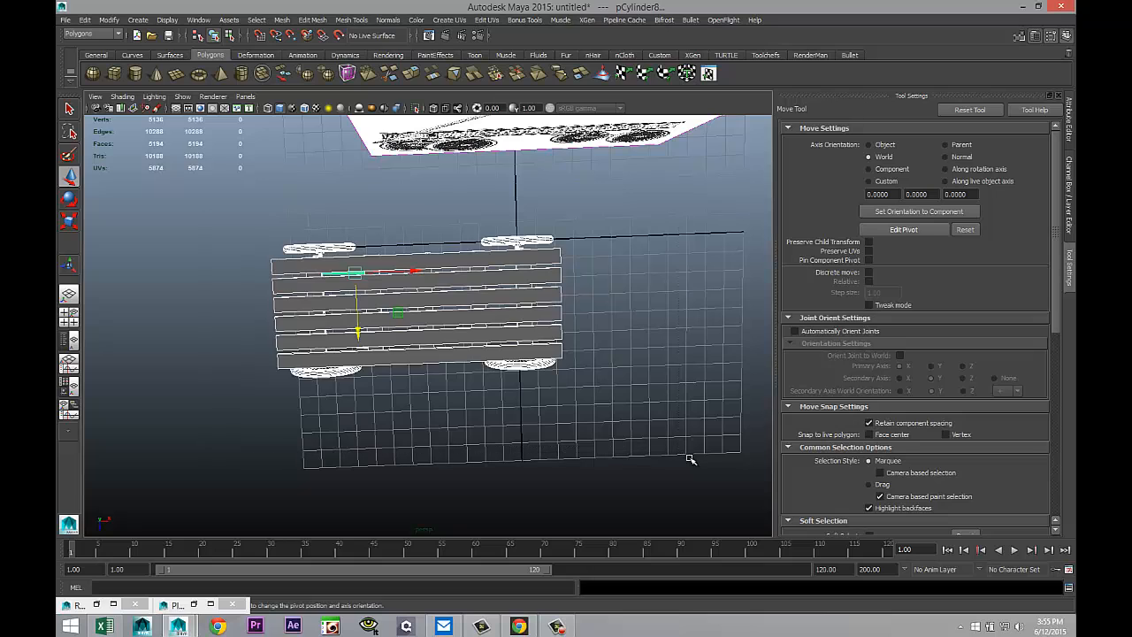
pyautogui.click(281, 20)
pyautogui.click(307, 54)
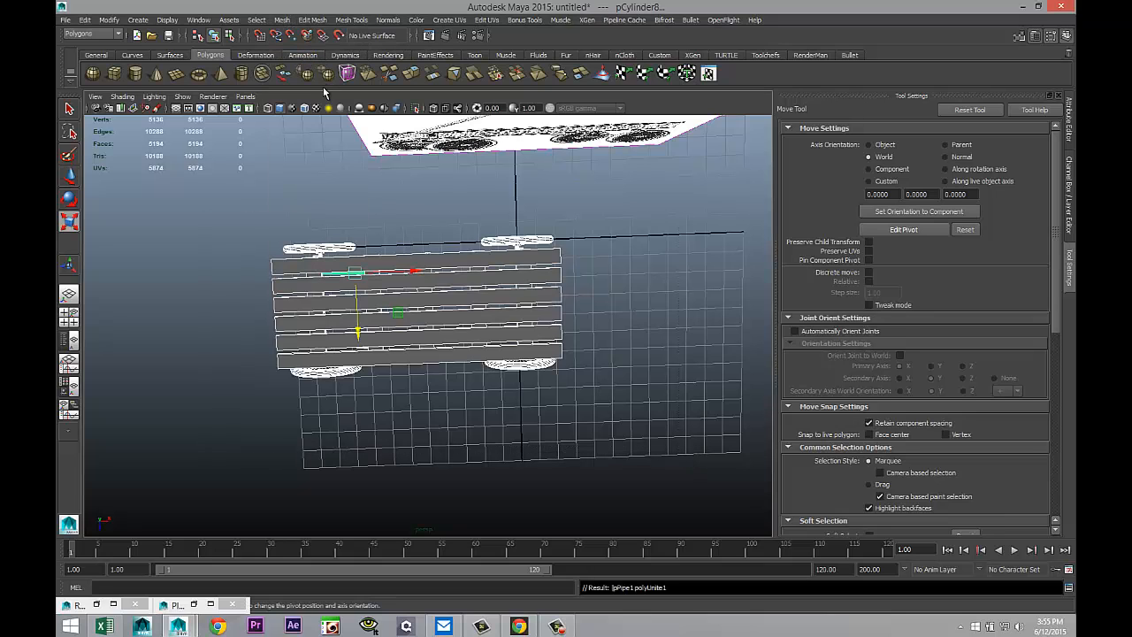
pyautogui.press('r')
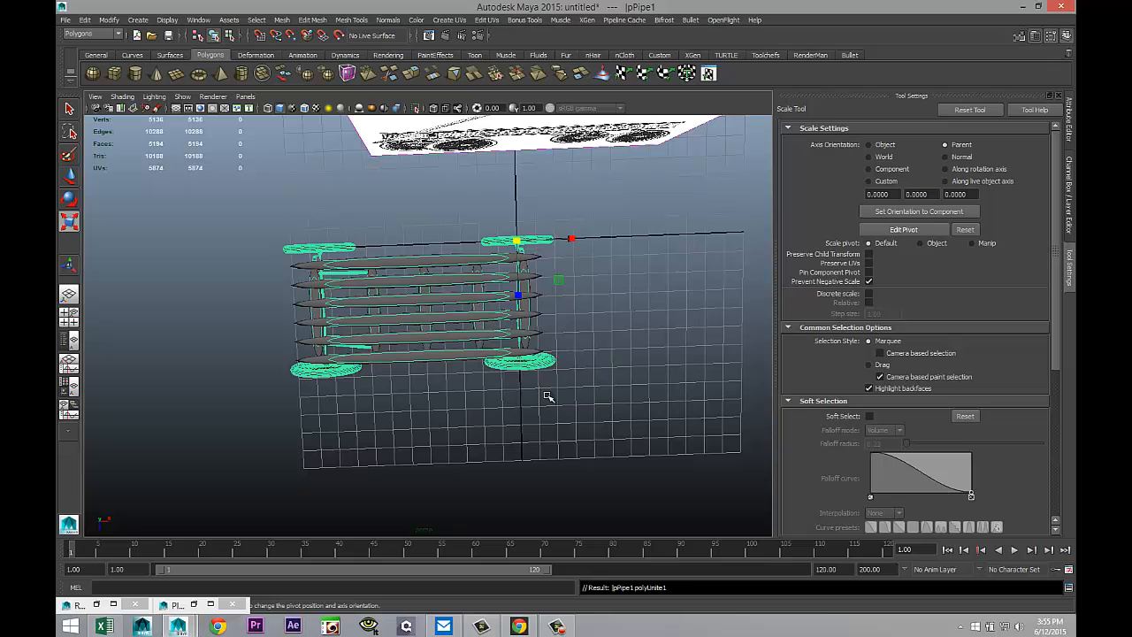
pyautogui.press('e')
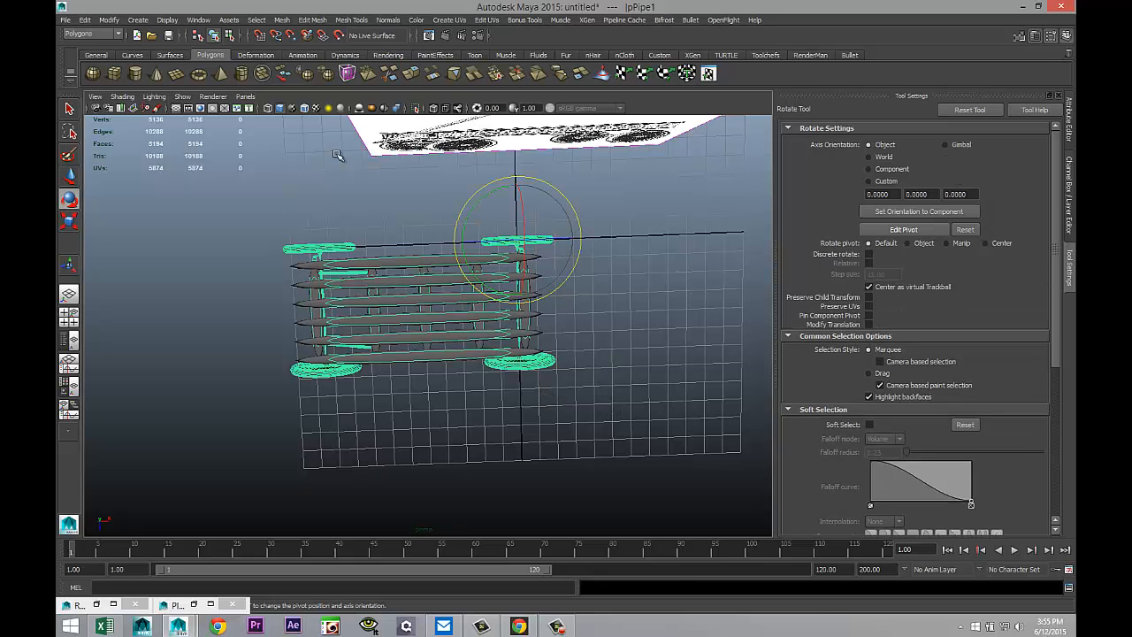
pyautogui.click(109, 19)
pyautogui.moveTo(144, 209)
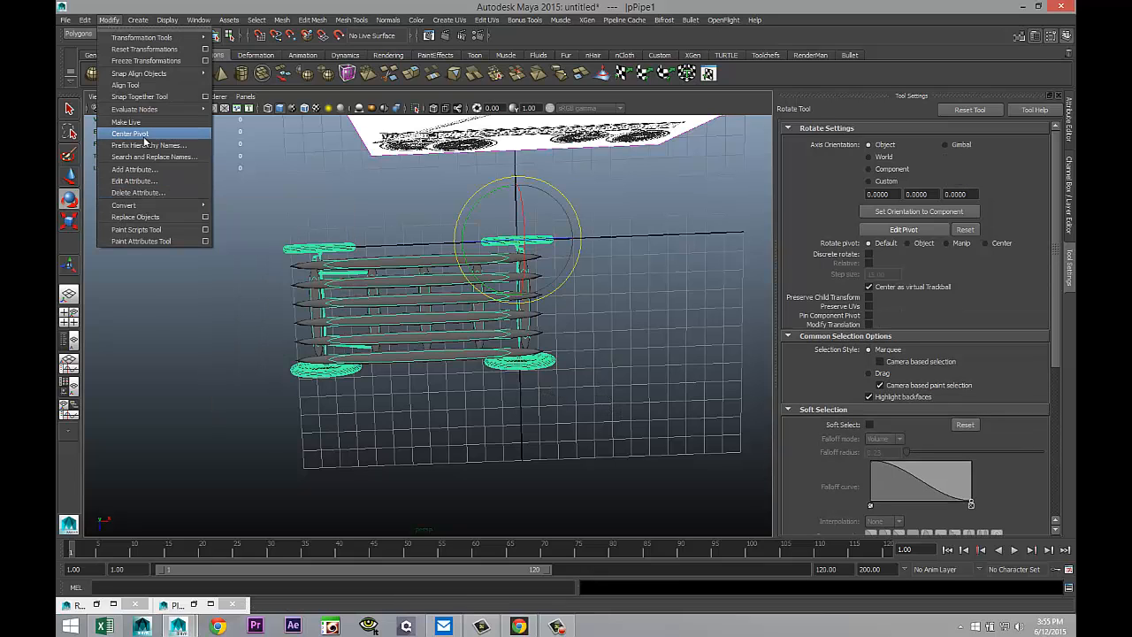
pyautogui.click(130, 132)
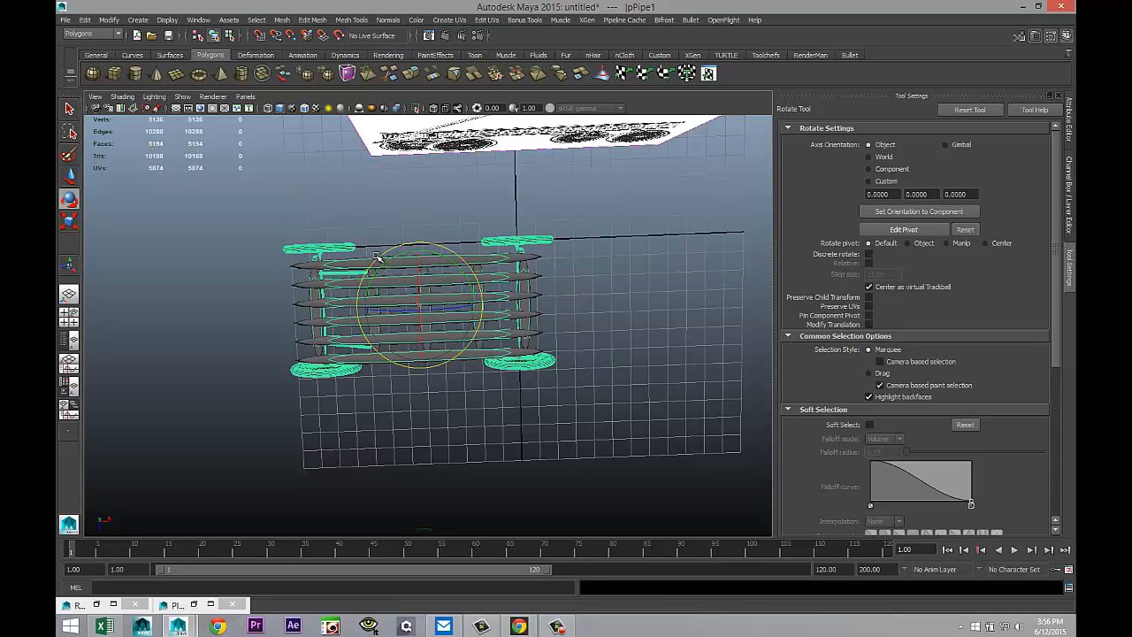
# Turn the combined wagon half a turn and set its Rotate values to -180, 0 and 180
pyautogui.moveTo(373, 257); pyautogui.dragTo(465, 352)
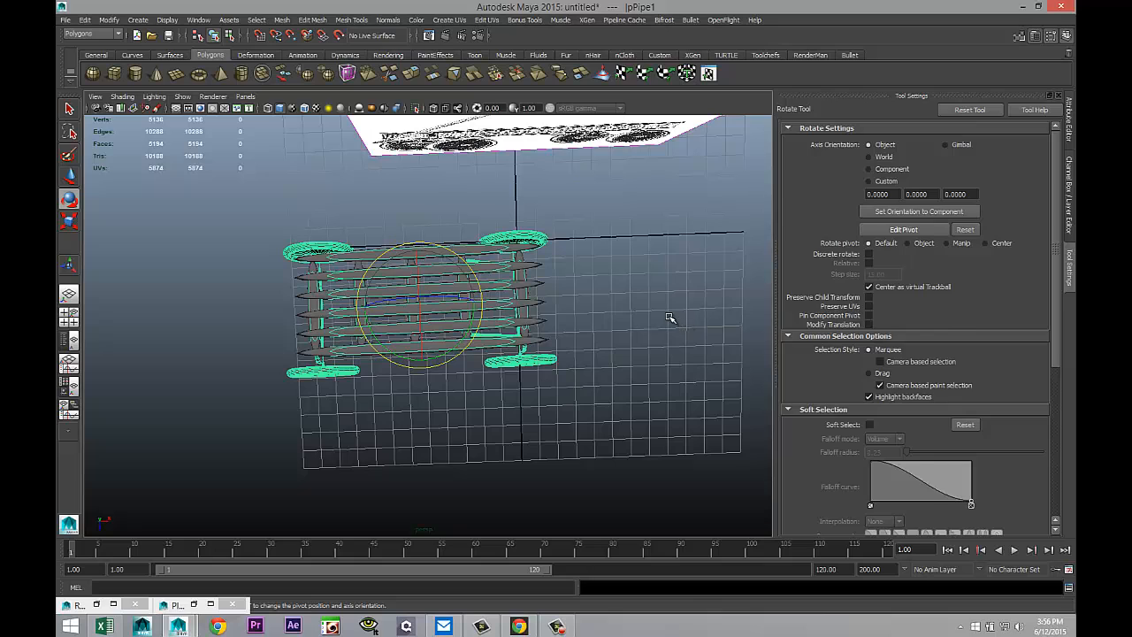
pyautogui.hotkey('ctrl', 'a')
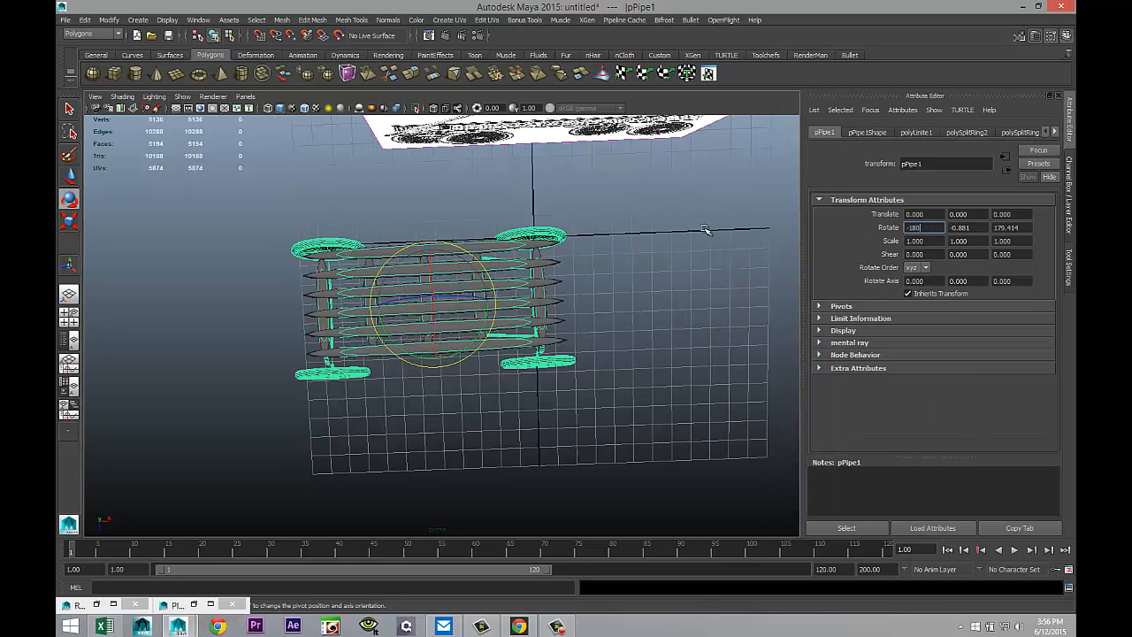
pyautogui.write('-180')
pyautogui.press('Return')
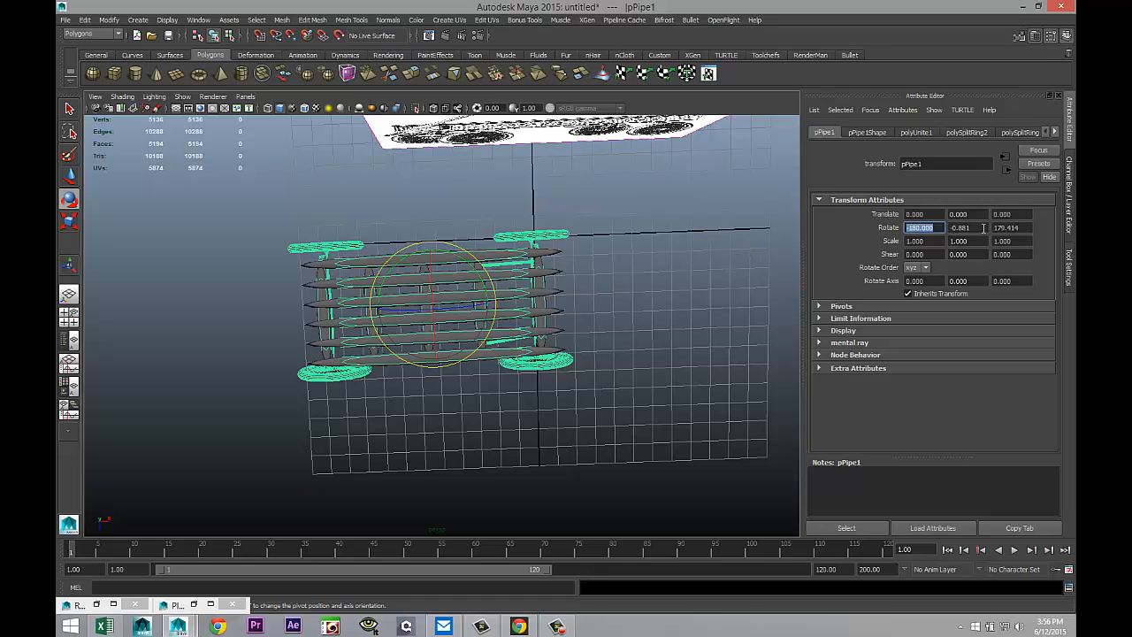
pyautogui.click(983, 227)
pyautogui.click(1010, 228)
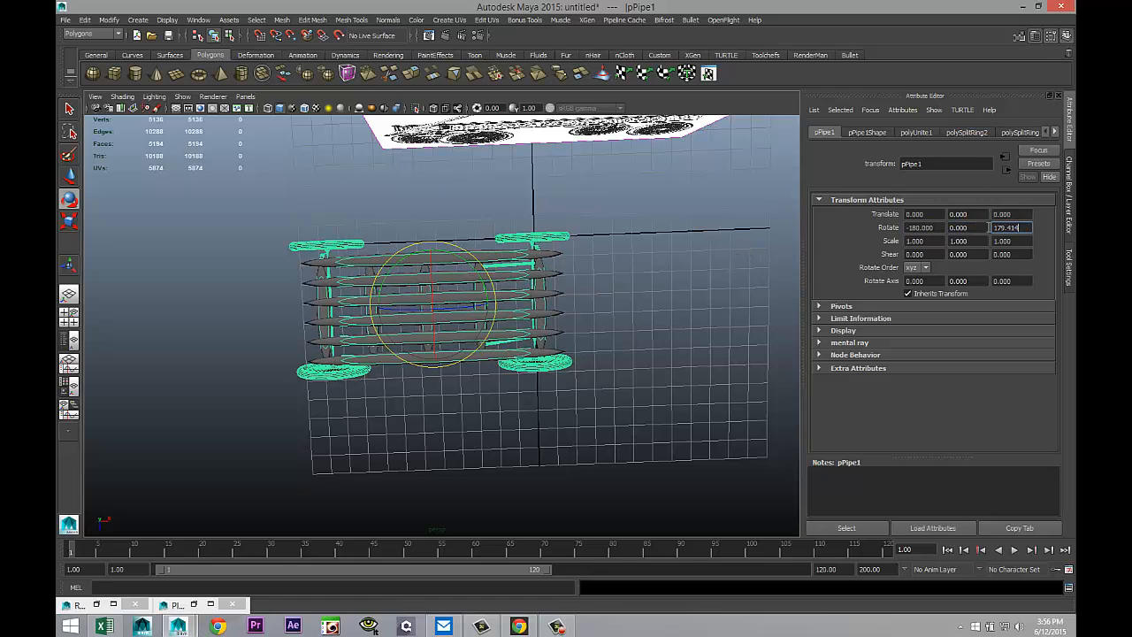
pyautogui.write('180')
pyautogui.press('Return')
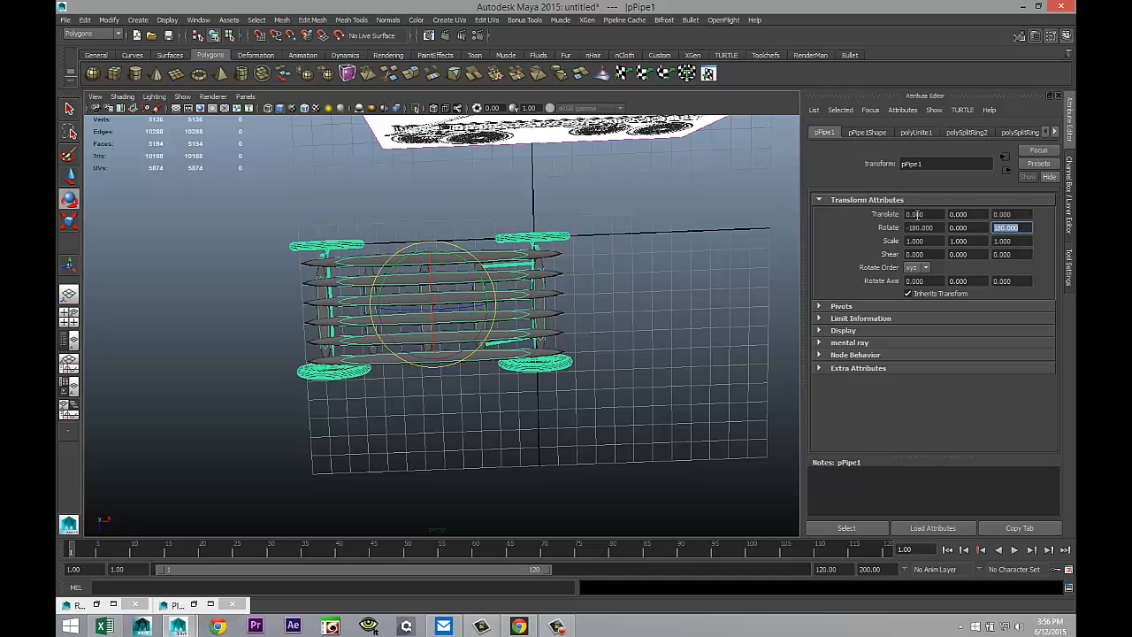
pyautogui.click(658, 310)
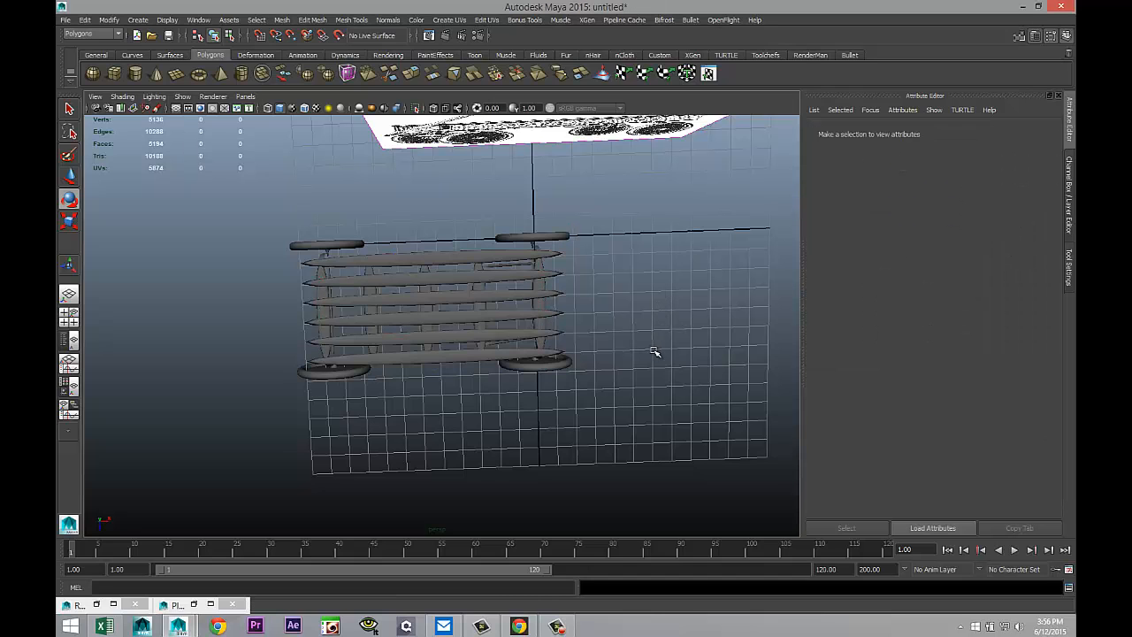
# Turn off the smooth mesh preview on the combined wagon and deselect it
pyautogui.keyDown('alt'); pyautogui.moveTo(654, 352); pyautogui.dragTo(659, 330); pyautogui.keyUp('alt')
pyautogui.moveTo(235, 227); pyautogui.dragTo(682, 458)
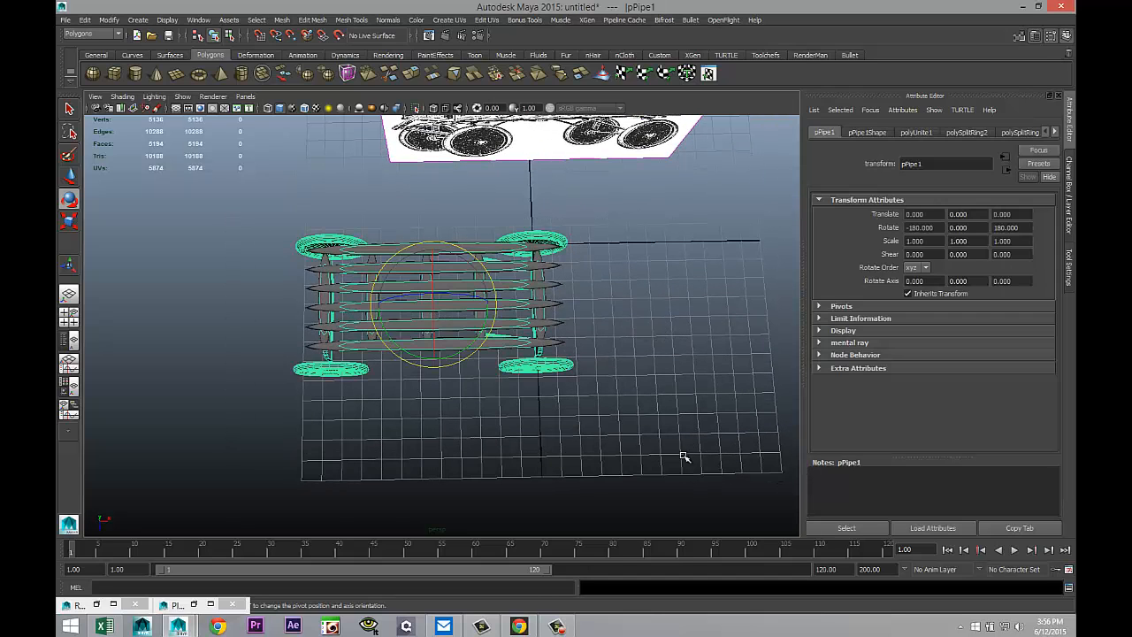
pyautogui.press('1')
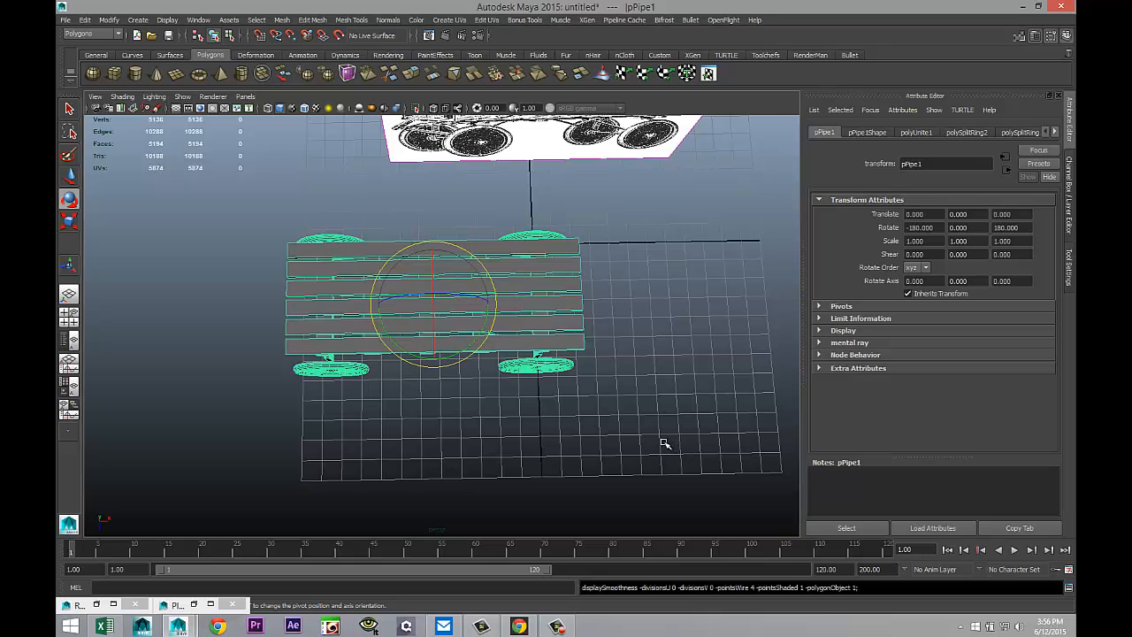
pyautogui.click(665, 444)
# Separate the combined wagon mesh back into its individual parts
pyautogui.keyDown('alt'); pyautogui.moveTo(649, 445); pyautogui.dragTo(663, 403); pyautogui.keyUp('alt')
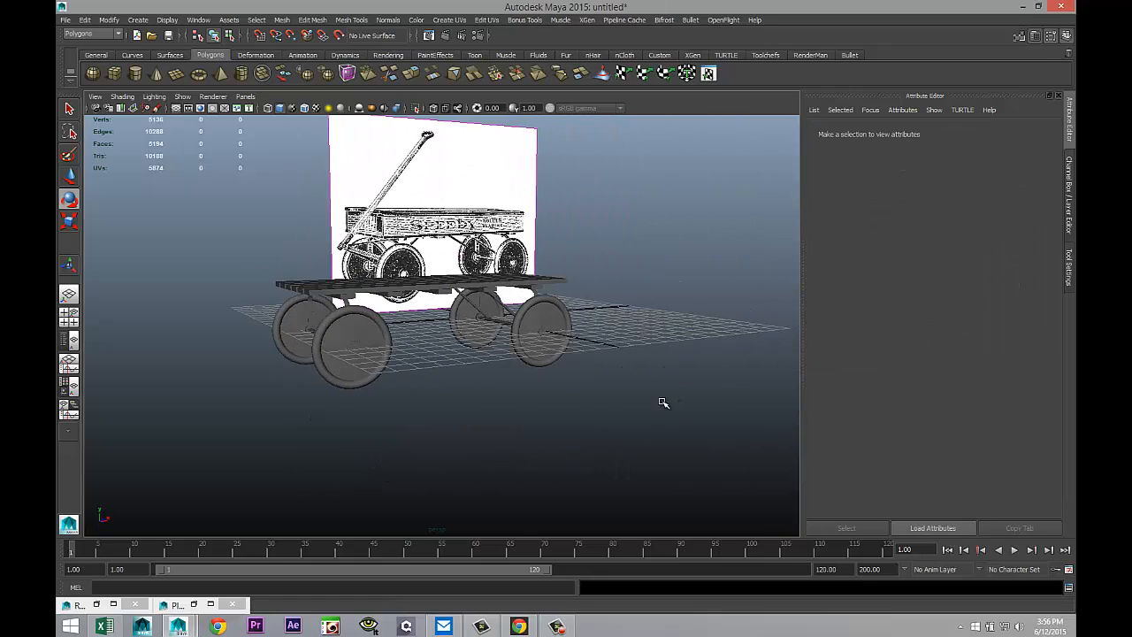
pyautogui.scroll(3, 663, 402)
pyautogui.click(292, 317)
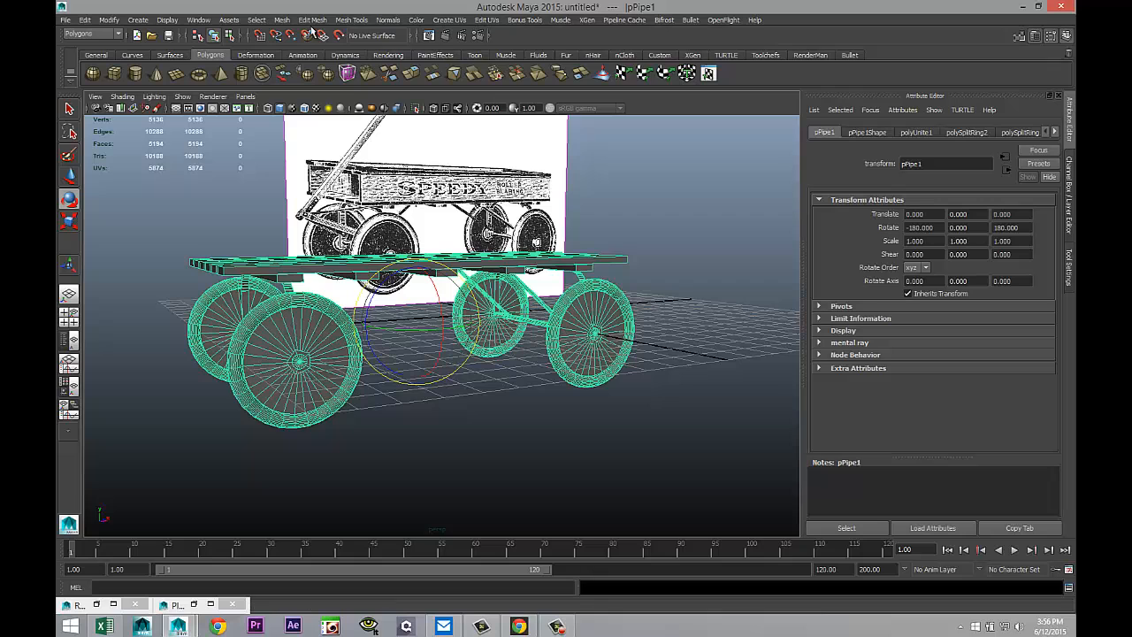
pyautogui.click(282, 20)
pyautogui.click(305, 88)
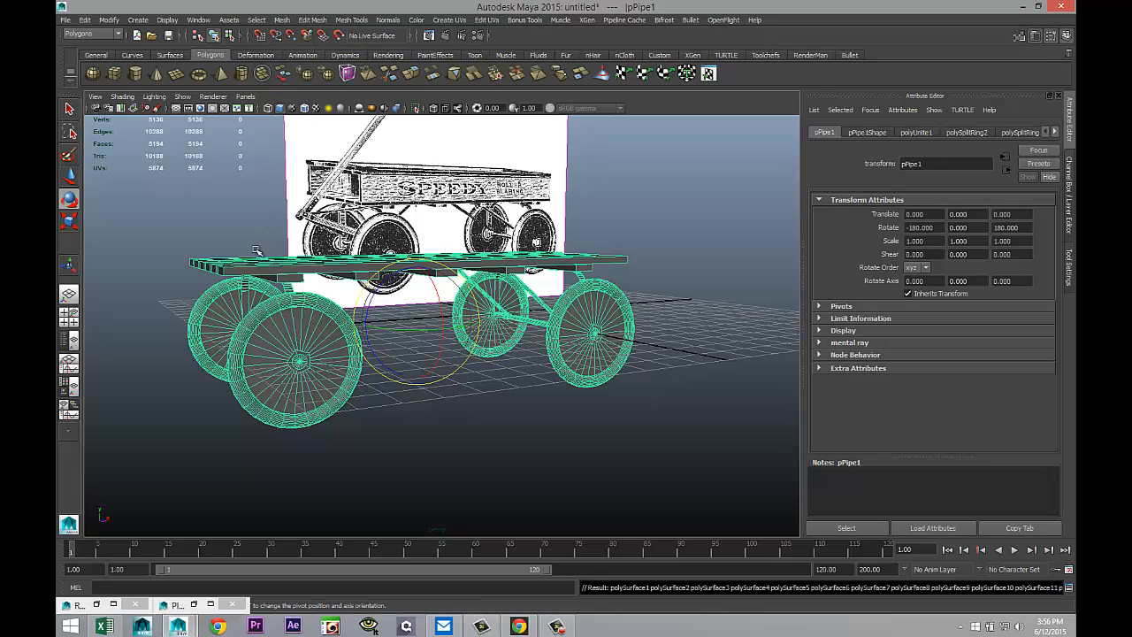
# Turn on the smooth mesh preview for the spokes of all four wheels and deselect them
pyautogui.click(272, 341)
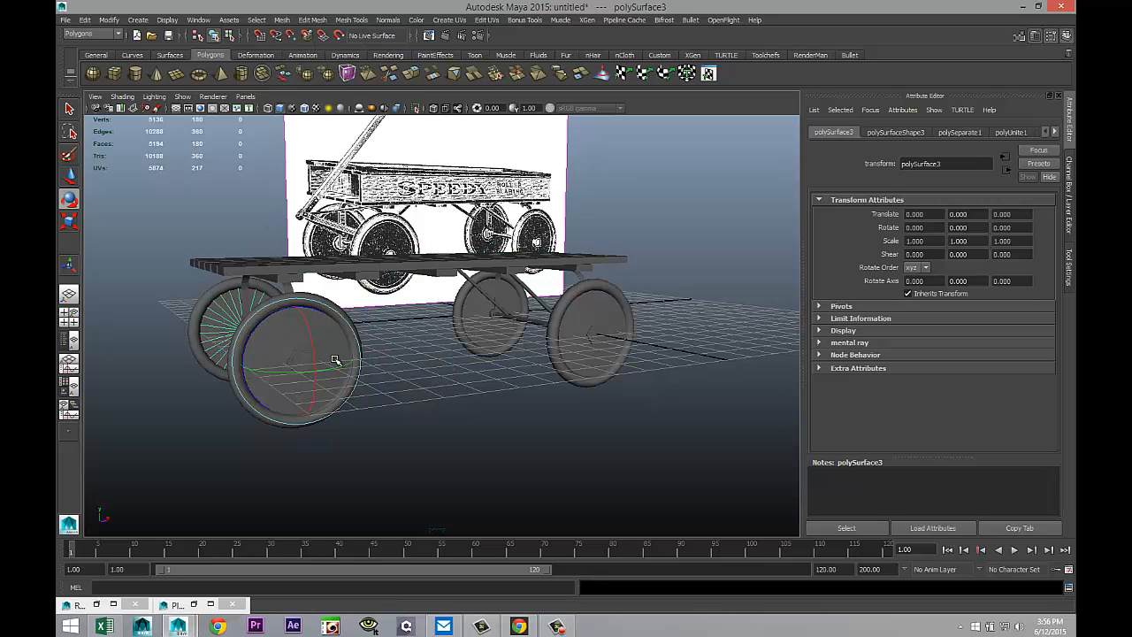
pyautogui.keyDown('shift'); pyautogui.click(587, 362); pyautogui.keyUp('shift')
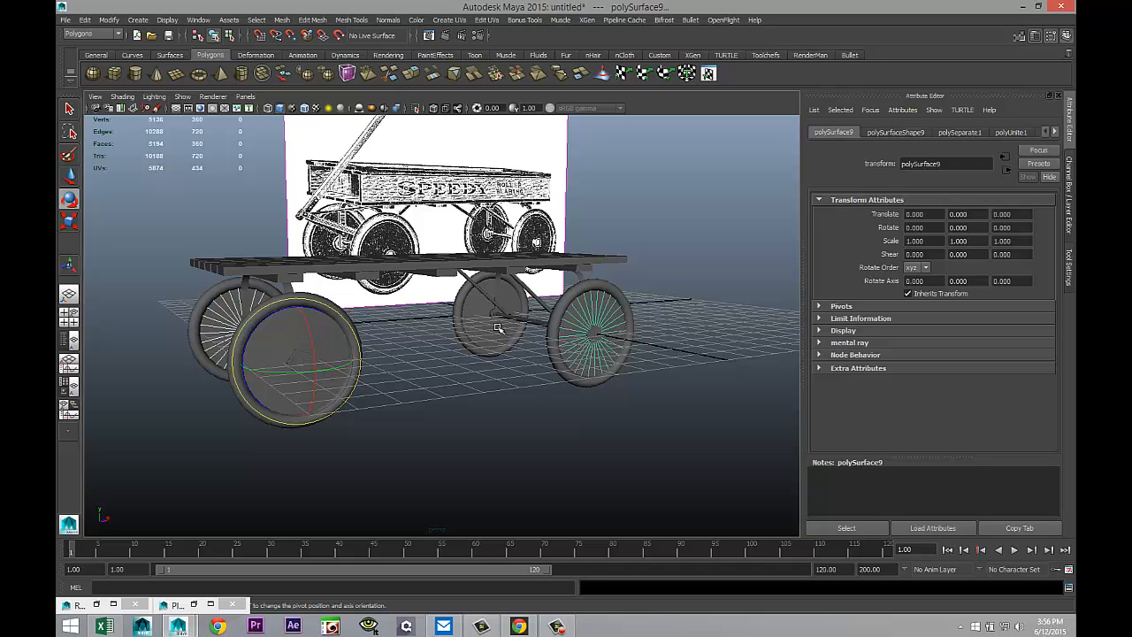
pyautogui.keyDown('shift'); pyautogui.click(476, 307); pyautogui.keyUp('shift')
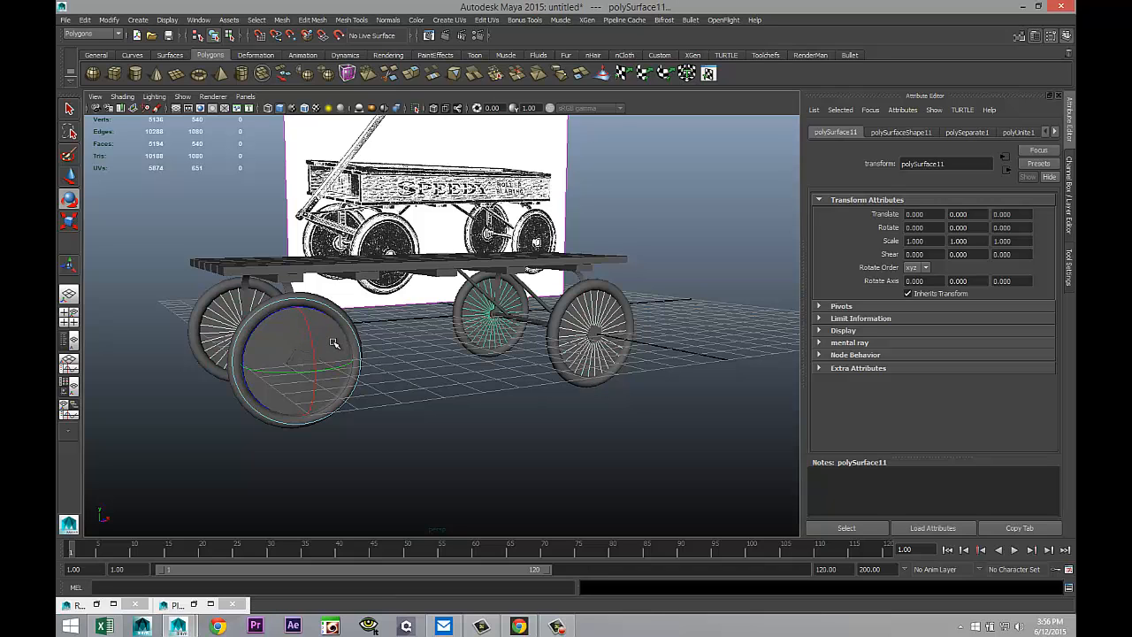
pyautogui.scroll(4, 342, 364)
pyautogui.keyDown('shift'); pyautogui.click(192, 369); pyautogui.keyUp('shift')
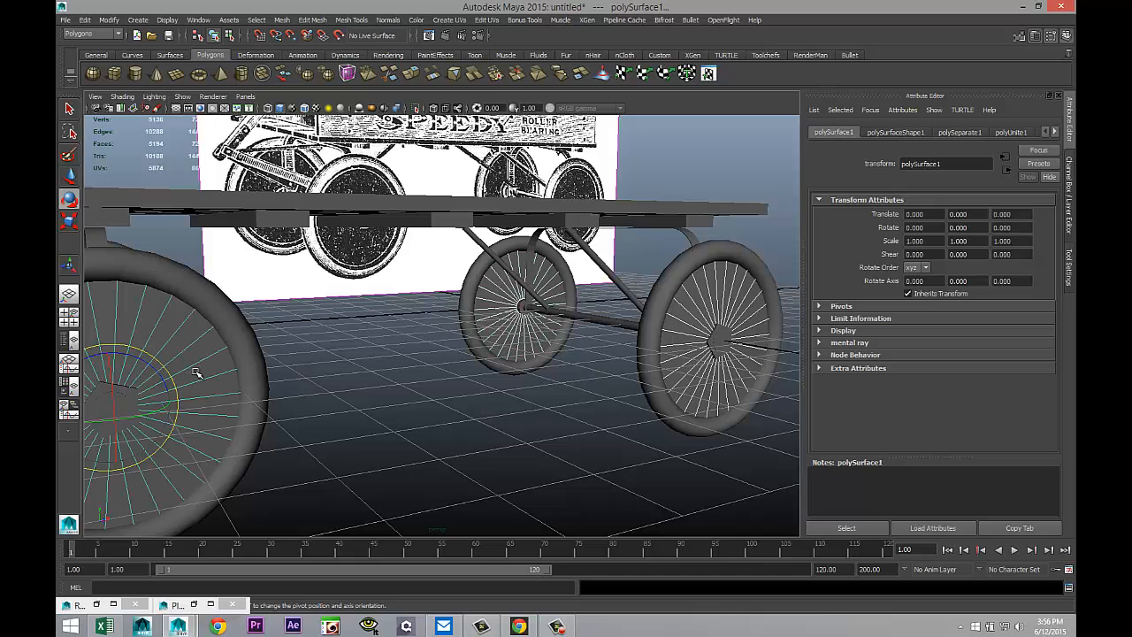
pyautogui.scroll(-1, 316, 407)
pyautogui.scroll(-3, 318, 405)
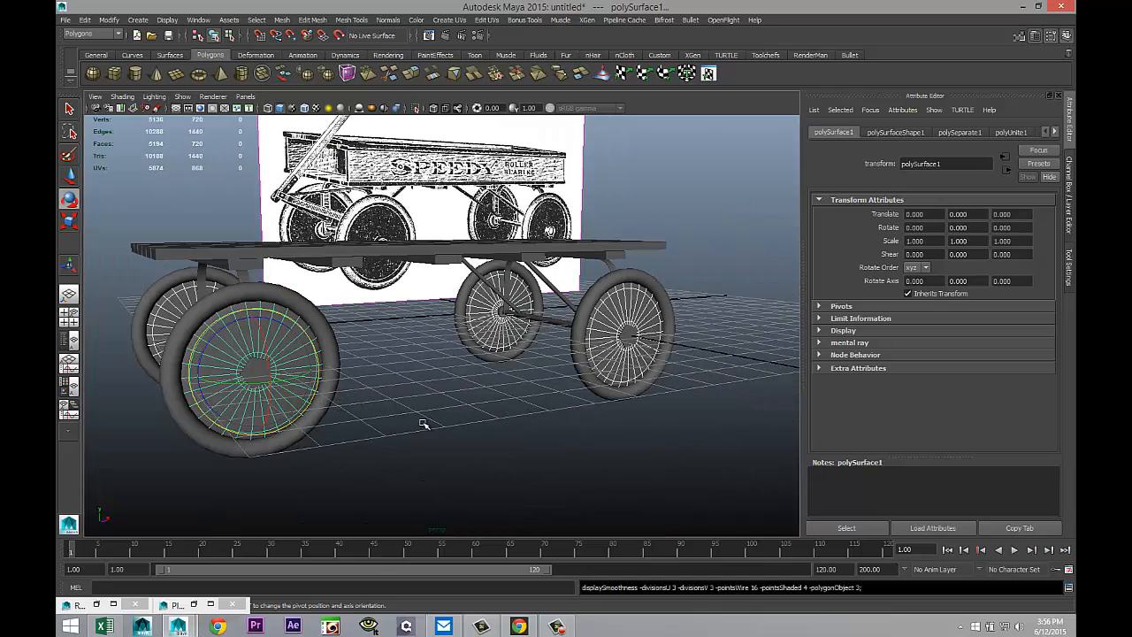
pyautogui.click(451, 416)
# Create a small polygon sphere on the ground grid beside the wagon
pyautogui.scroll(-4, 455, 412)
pyautogui.scroll(3, 462, 406)
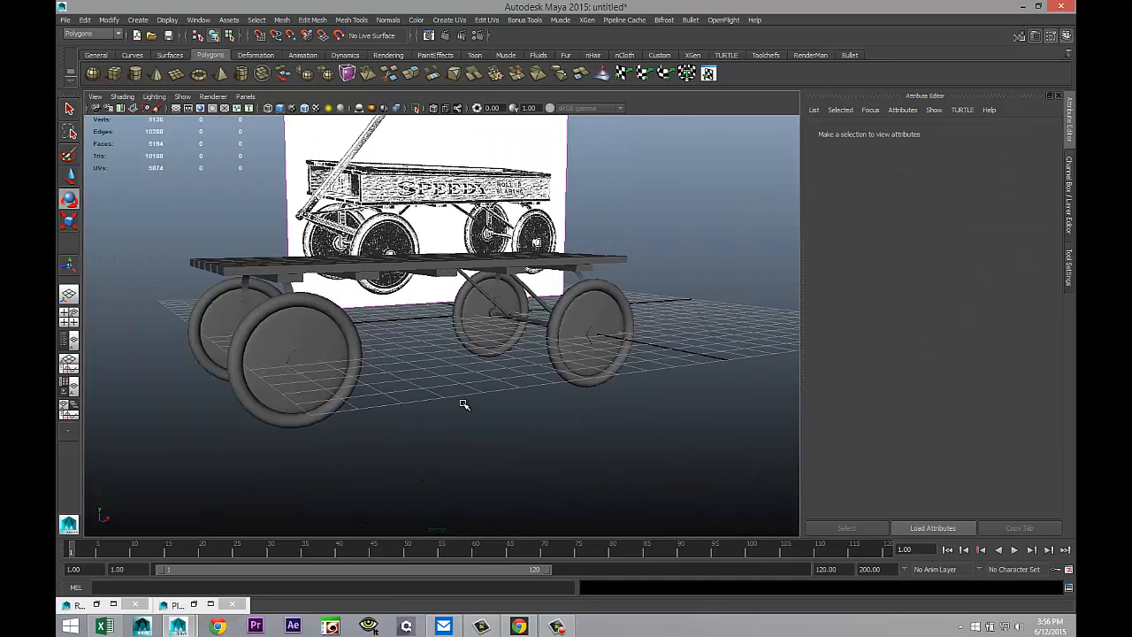
pyautogui.keyDown('alt'); pyautogui.moveTo(462, 405); pyautogui.dragTo(492, 410); pyautogui.keyUp('alt')
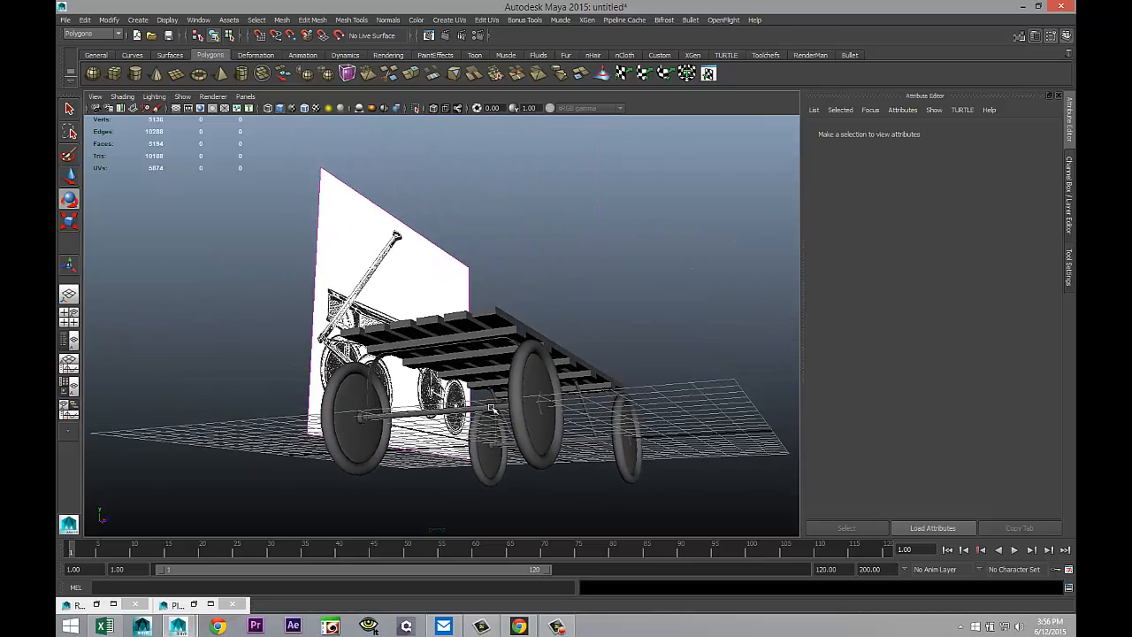
pyautogui.keyDown('alt'); pyautogui.moveTo(457, 372); pyautogui.dragTo(448, 292); pyautogui.keyUp('alt')
pyautogui.scroll(2, 436, 423)
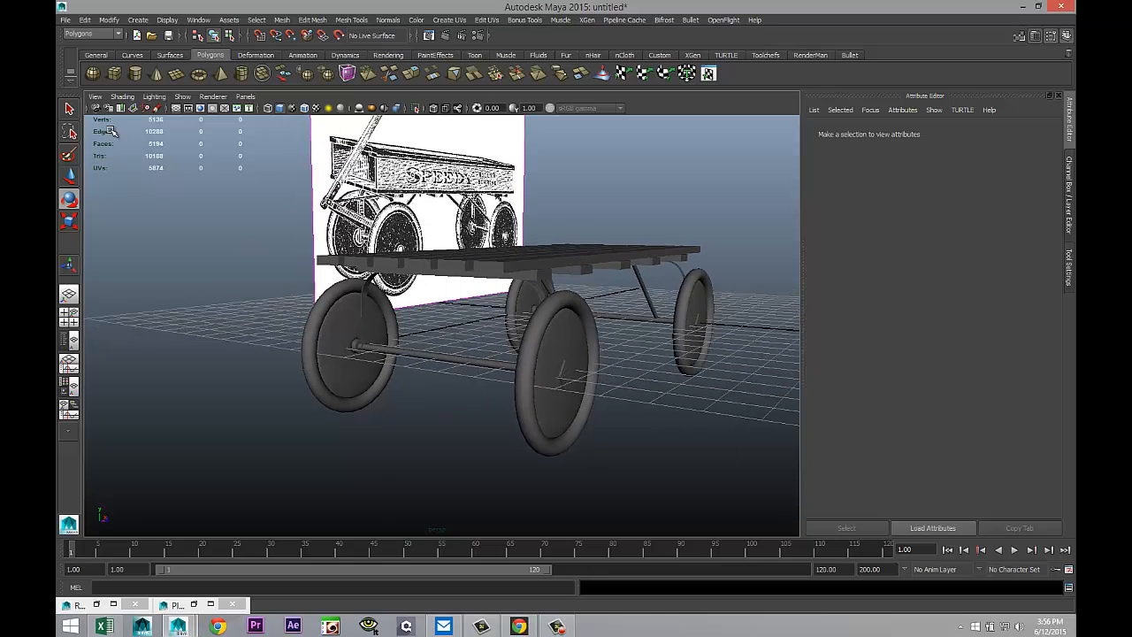
pyautogui.click(94, 75)
pyautogui.scroll(-3, 661, 436)
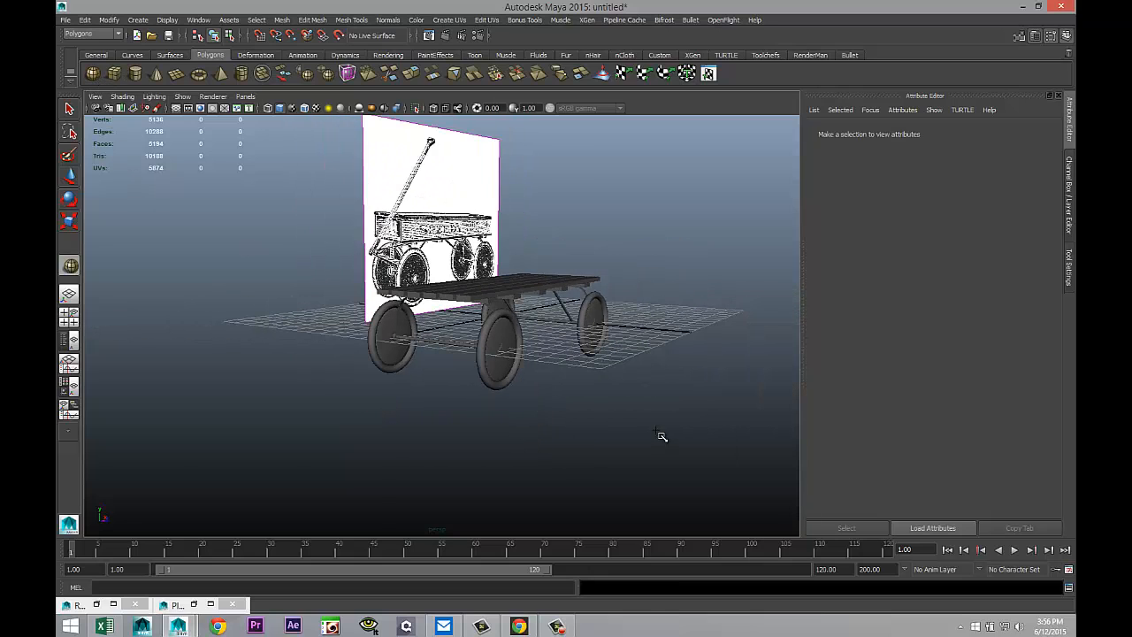
pyautogui.click(603, 420)
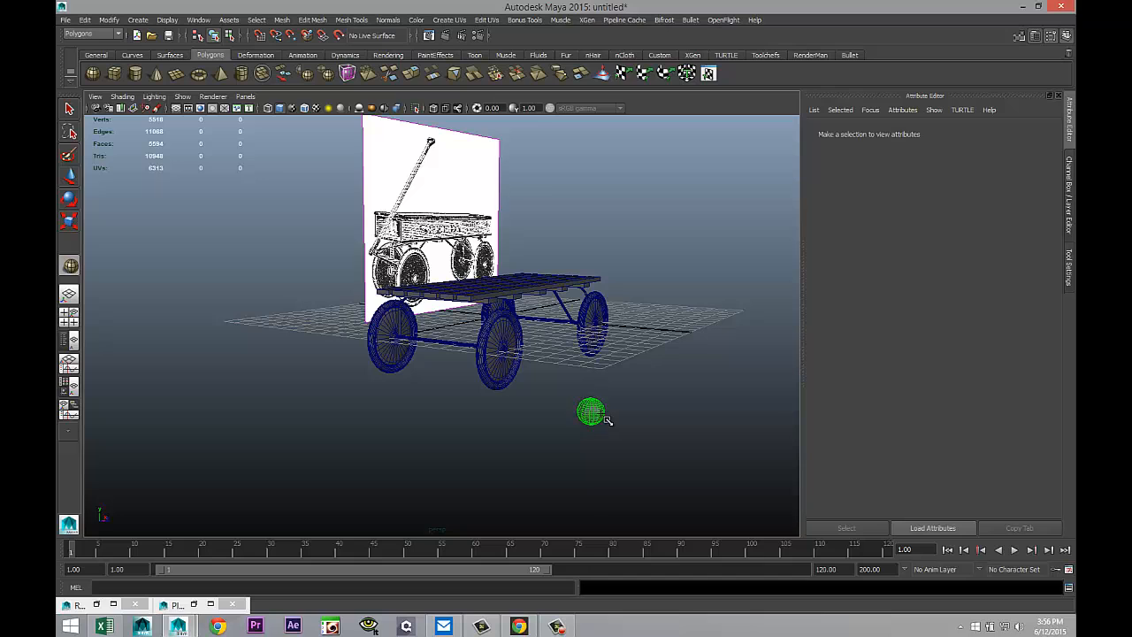
# Delete the upper half of the sphere's faces in the side view and reselect the remaining hemisphere as an object
pyautogui.click(69, 316)
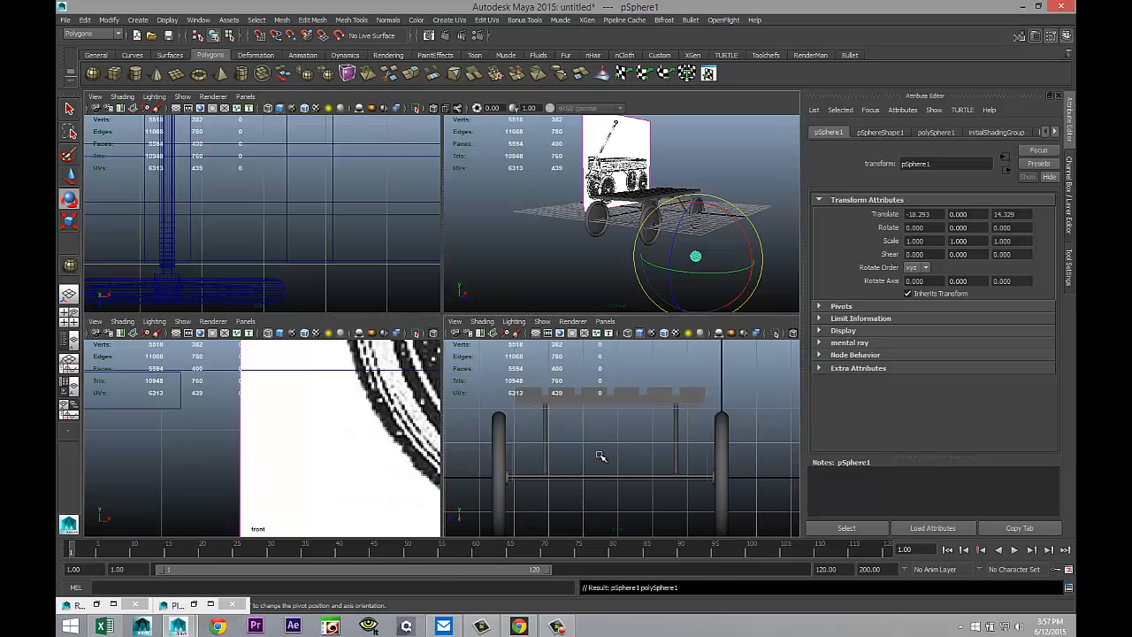
pyautogui.press('space')
pyautogui.press('f')
pyautogui.moveTo(546, 307); pyautogui.dragTo(537, 329, button='right')
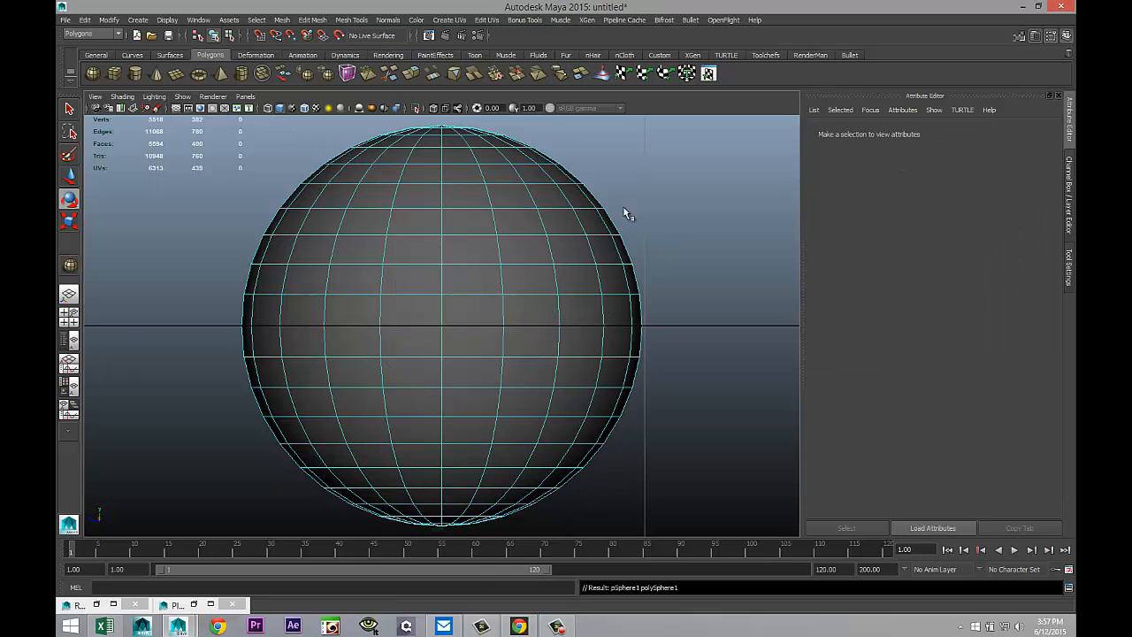
pyautogui.scroll(-10, 561, 298)
pyautogui.scroll(6, 490, 316)
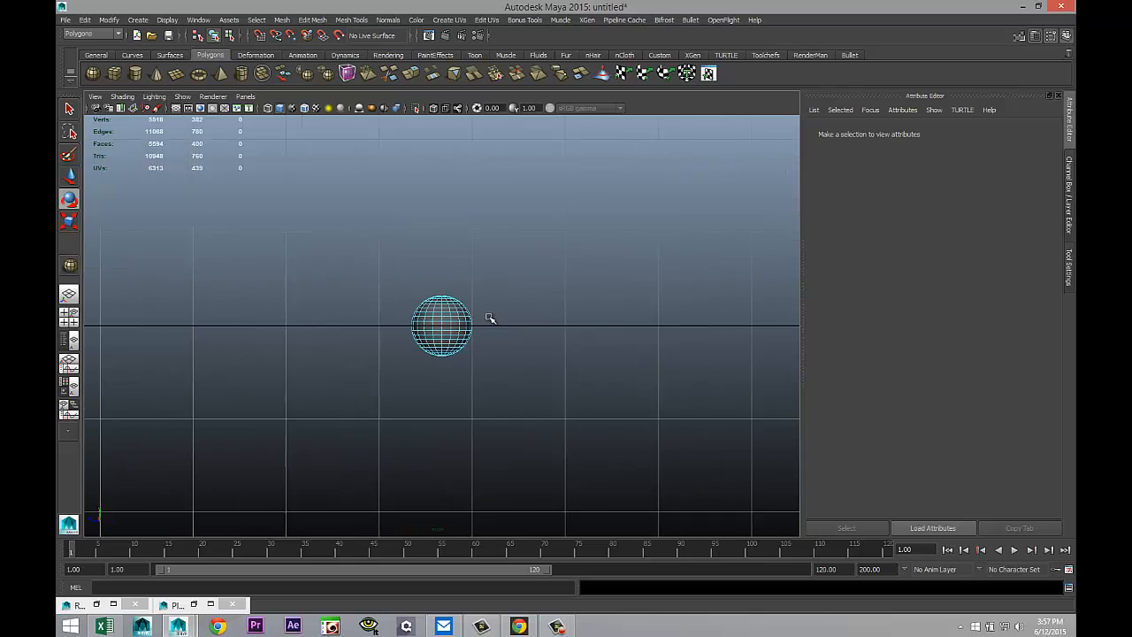
pyautogui.moveTo(450, 306); pyautogui.dragTo(459, 331, button='right')
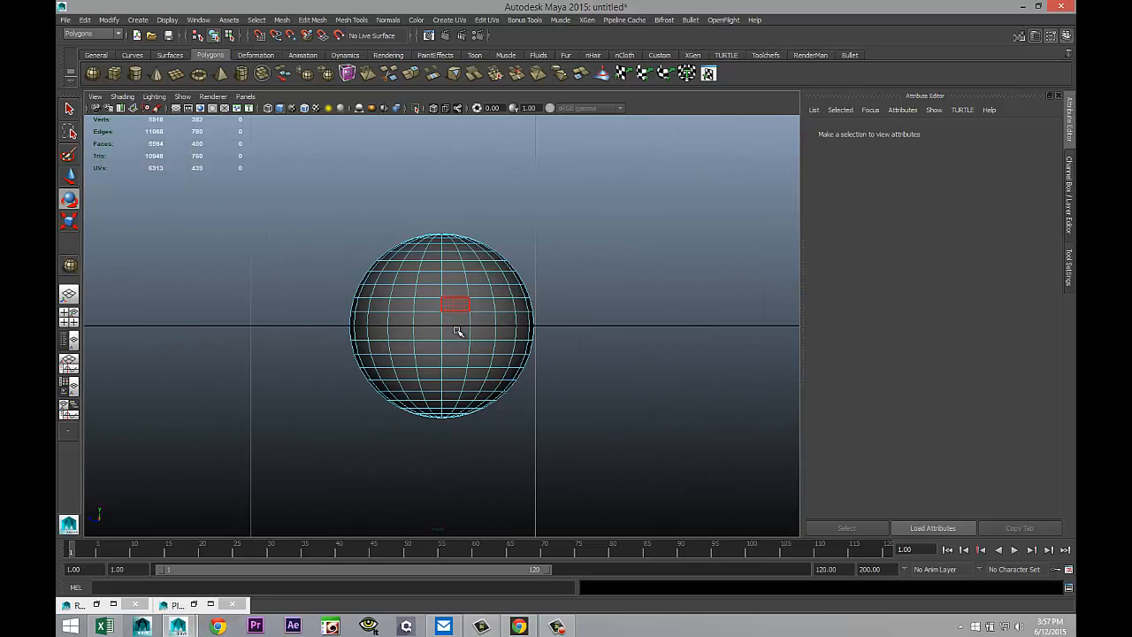
pyautogui.moveTo(283, 215); pyautogui.dragTo(643, 317)
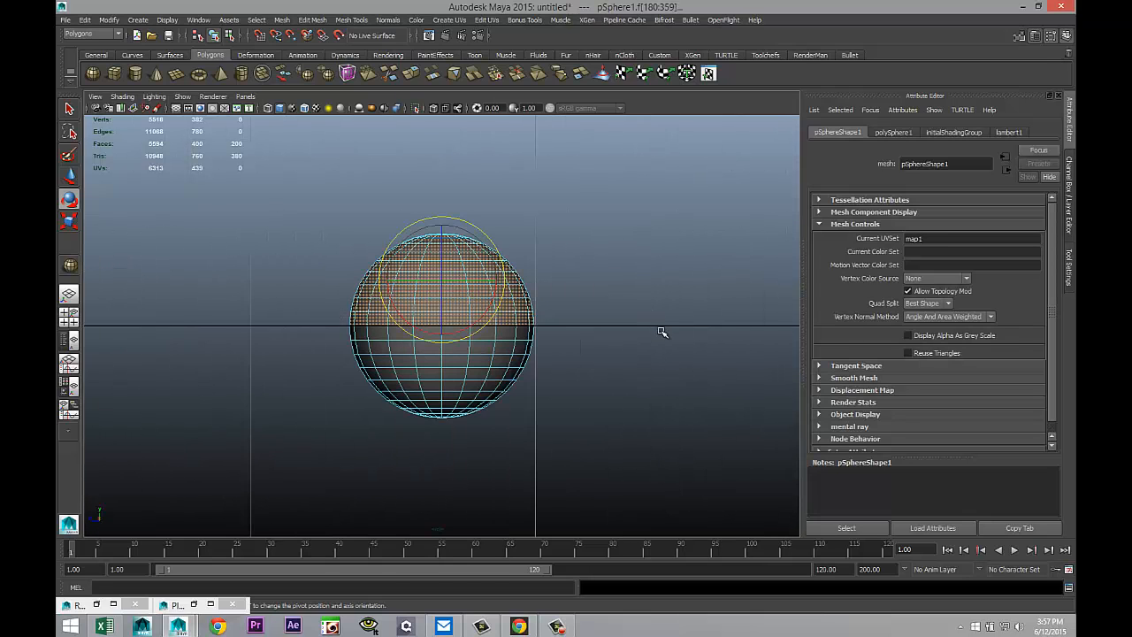
pyautogui.press('Delete')
pyautogui.moveTo(450, 345); pyautogui.dragTo(332, 383, button='right')
pyautogui.click(462, 350)
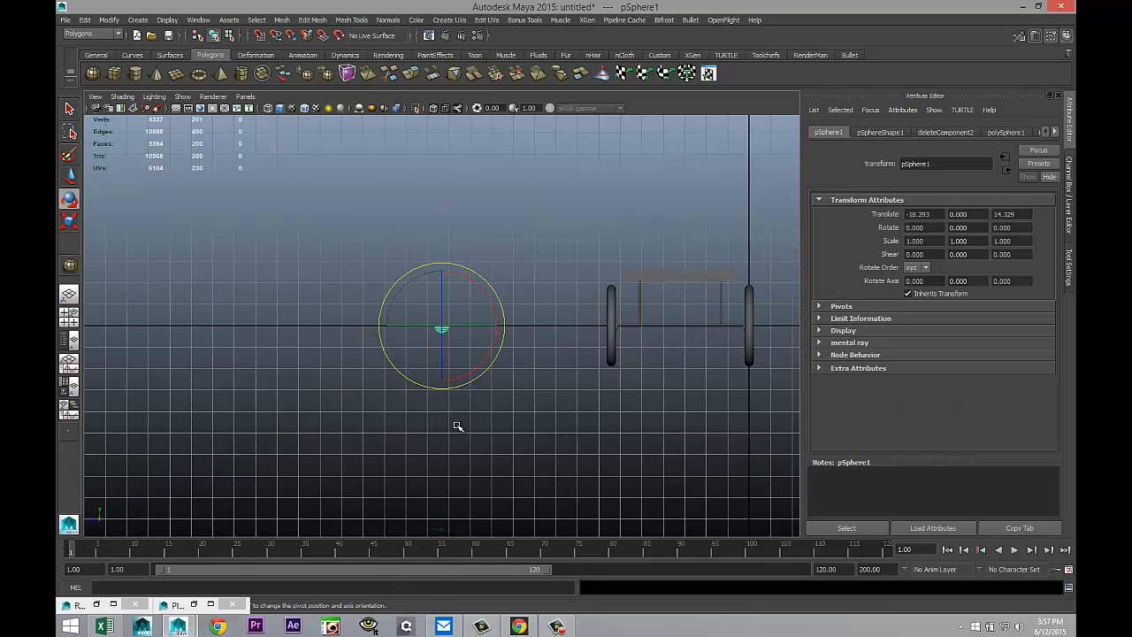
# Move the hemisphere between the wheels just under the deck, to about Translate Y 1.812 and Z 3.313
pyautogui.press('w')
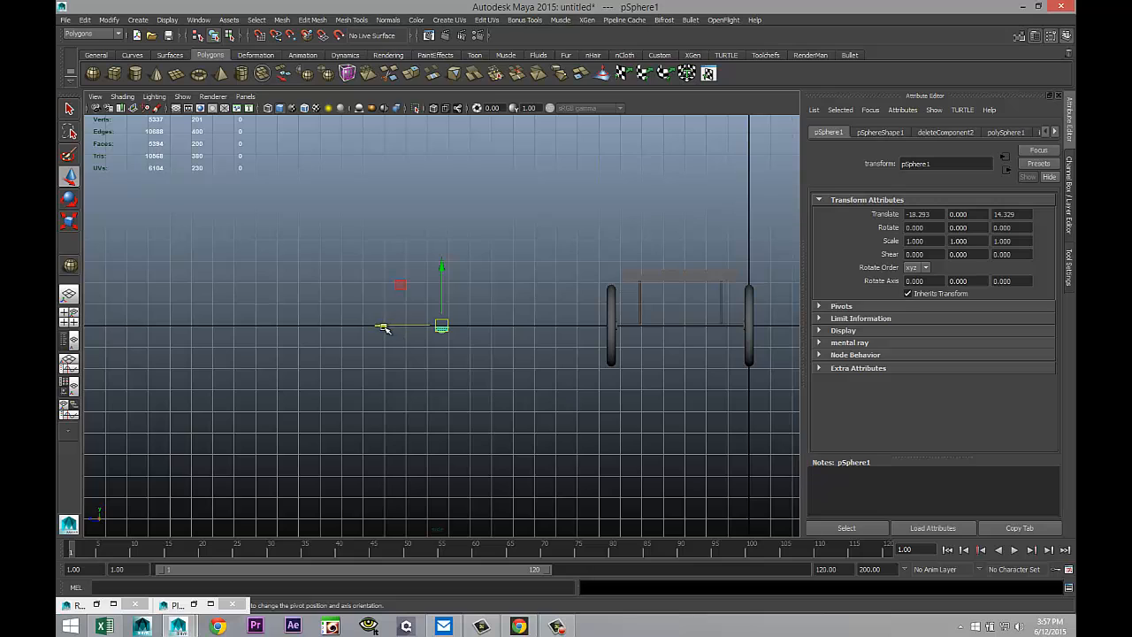
pyautogui.moveTo(380, 336); pyautogui.dragTo(617, 342)
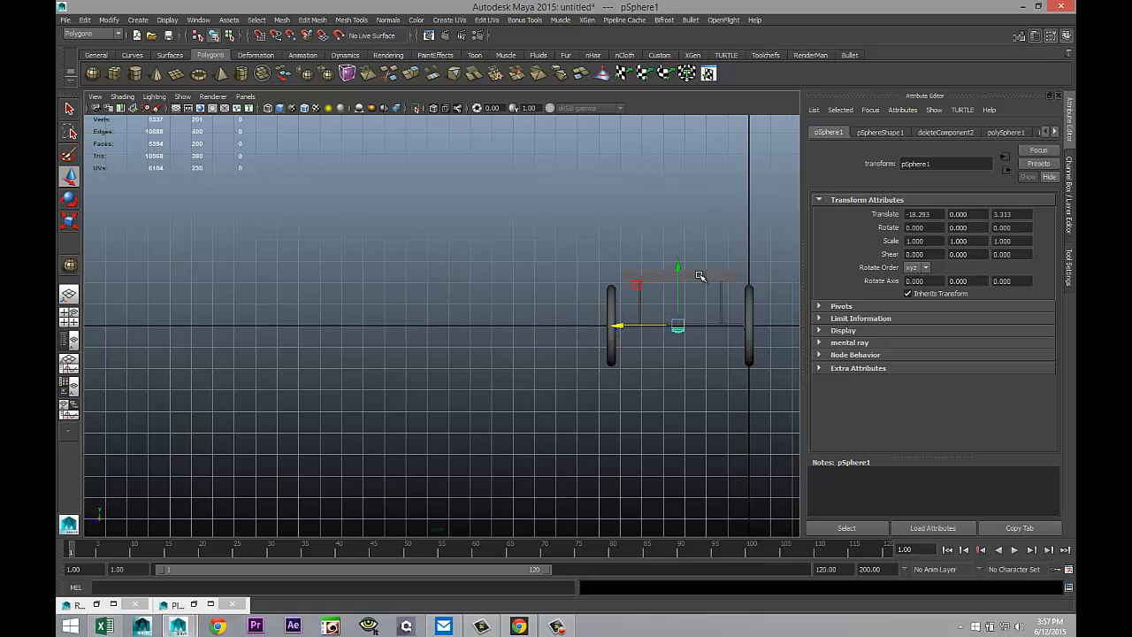
pyautogui.moveTo(677, 268); pyautogui.dragTo(677, 228)
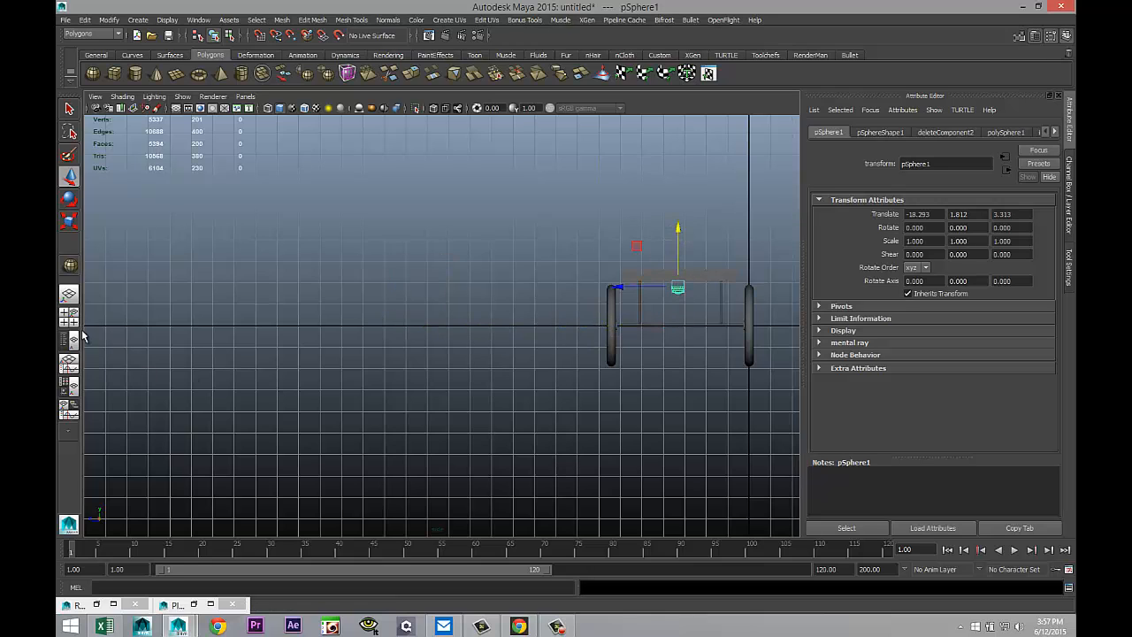
# Slide the hemisphere along X to about -9.718, beneath the deck near the front axle
pyautogui.press('space')
pyautogui.press('space')
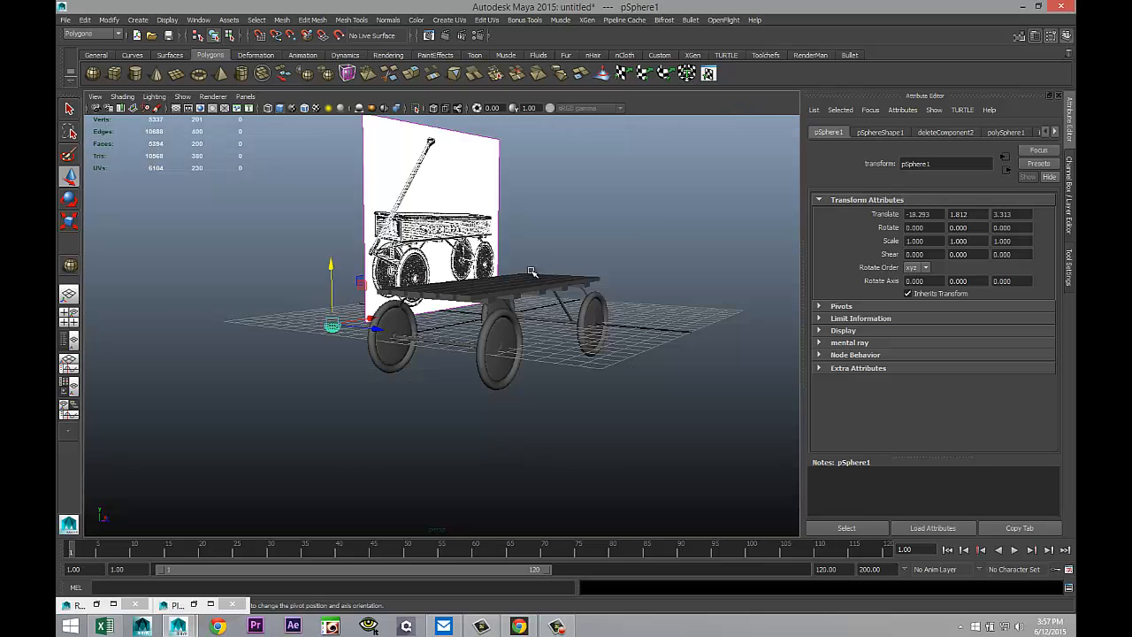
pyautogui.press('f')
pyautogui.scroll(-8, 509, 301)
pyautogui.keyDown('alt'); pyautogui.moveTo(611, 364); pyautogui.dragTo(579, 383); pyautogui.keyUp('alt')
pyautogui.moveTo(489, 296); pyautogui.dragTo(796, 238)
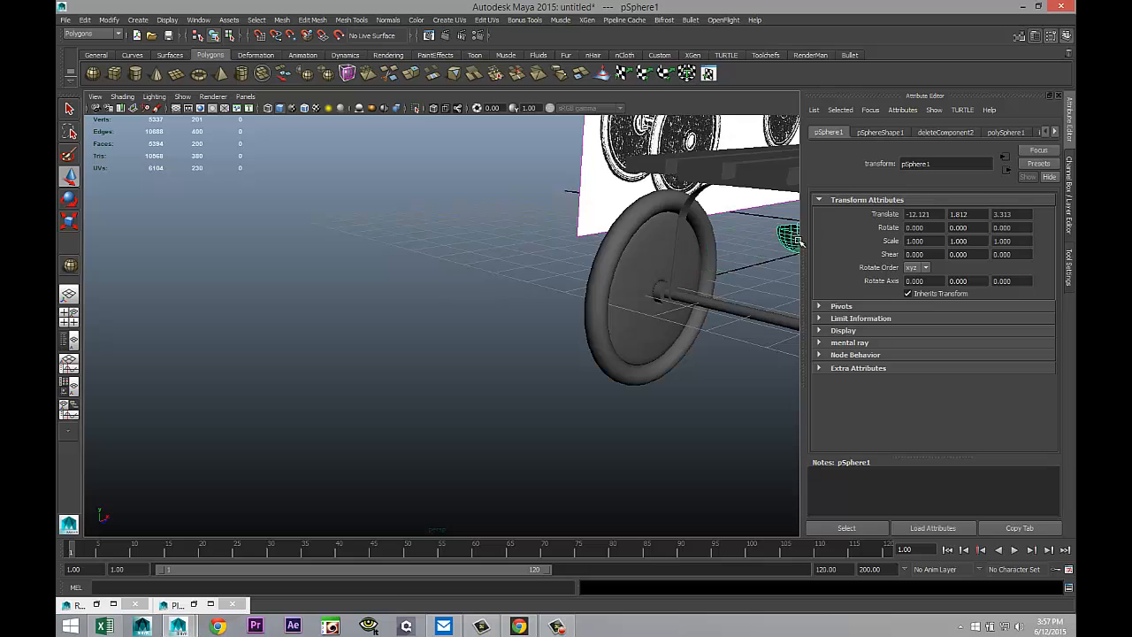
pyautogui.keyDown('alt'); pyautogui.moveTo(669, 254); pyautogui.dragTo(264, 316, button='middle'); pyautogui.keyUp('alt')
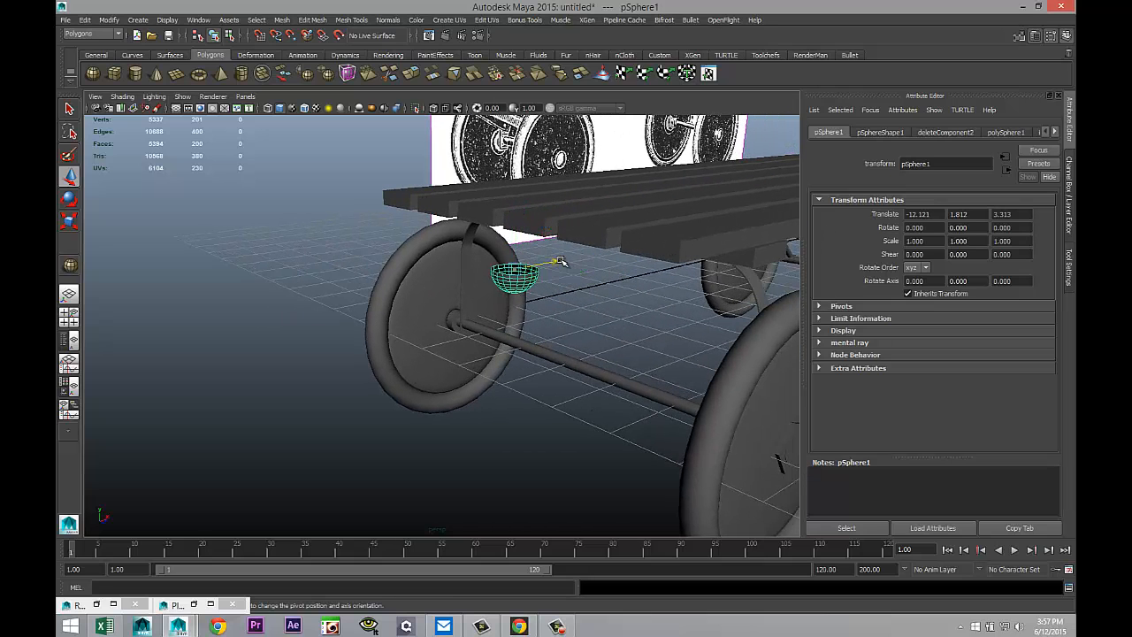
pyautogui.moveTo(560, 262); pyautogui.dragTo(664, 240)
# Align the hemisphere over the middle of the front axle in the top view, at about Translate X -10.538 and Z 3.177
pyautogui.click(74, 316)
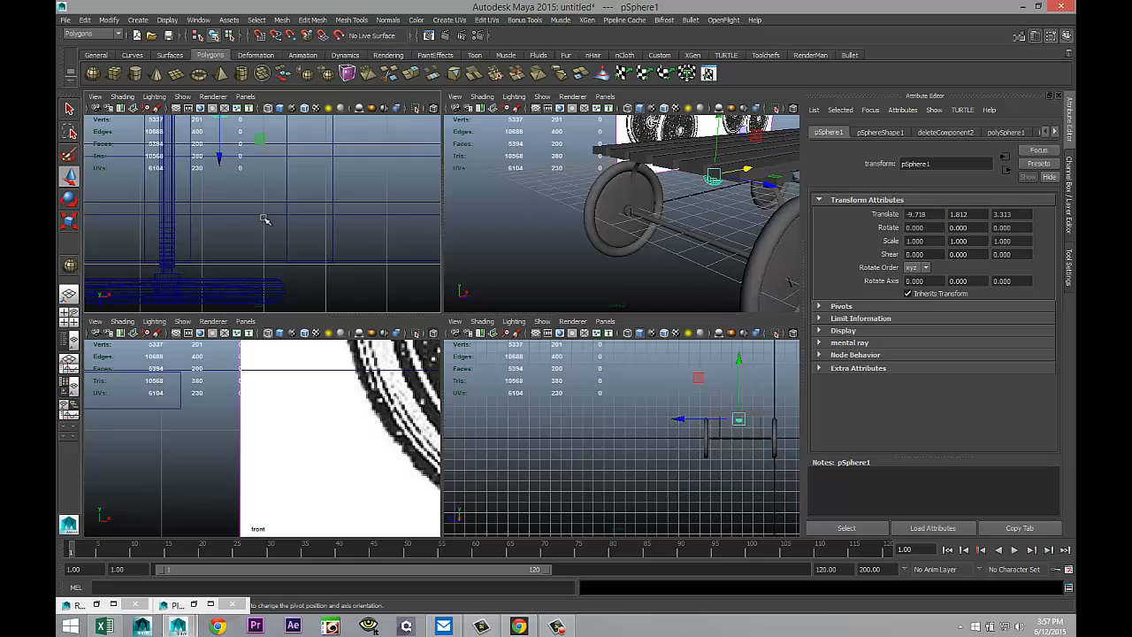
pyautogui.press('space')
pyautogui.press('f')
pyautogui.scroll(-6, 484, 368)
pyautogui.scroll(-8, 484, 368)
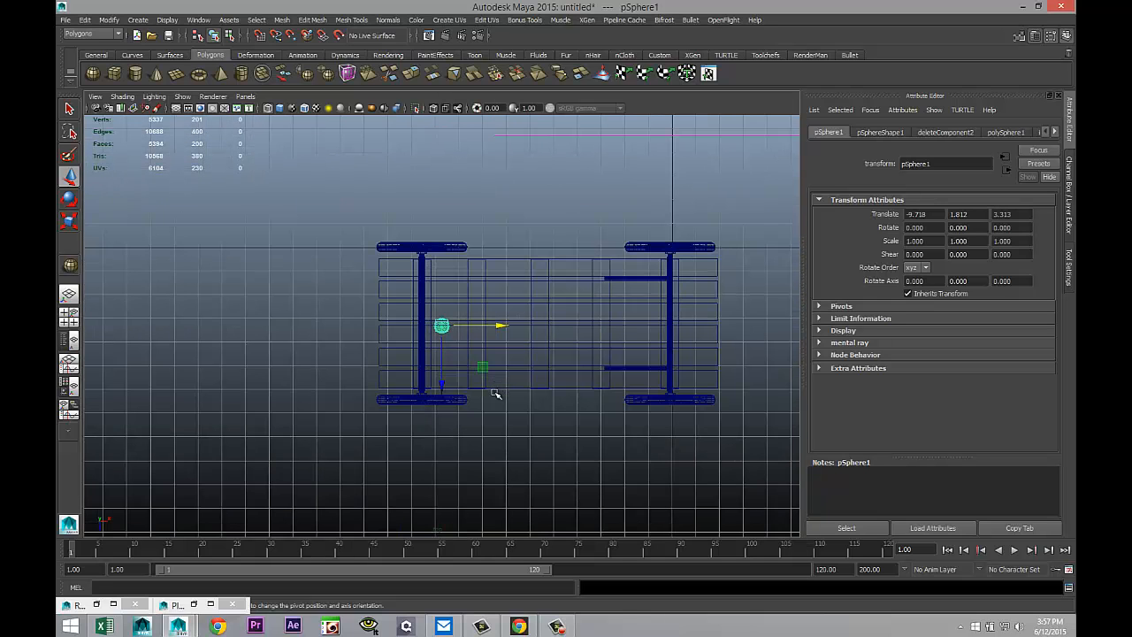
pyautogui.moveTo(502, 324); pyautogui.dragTo(485, 329)
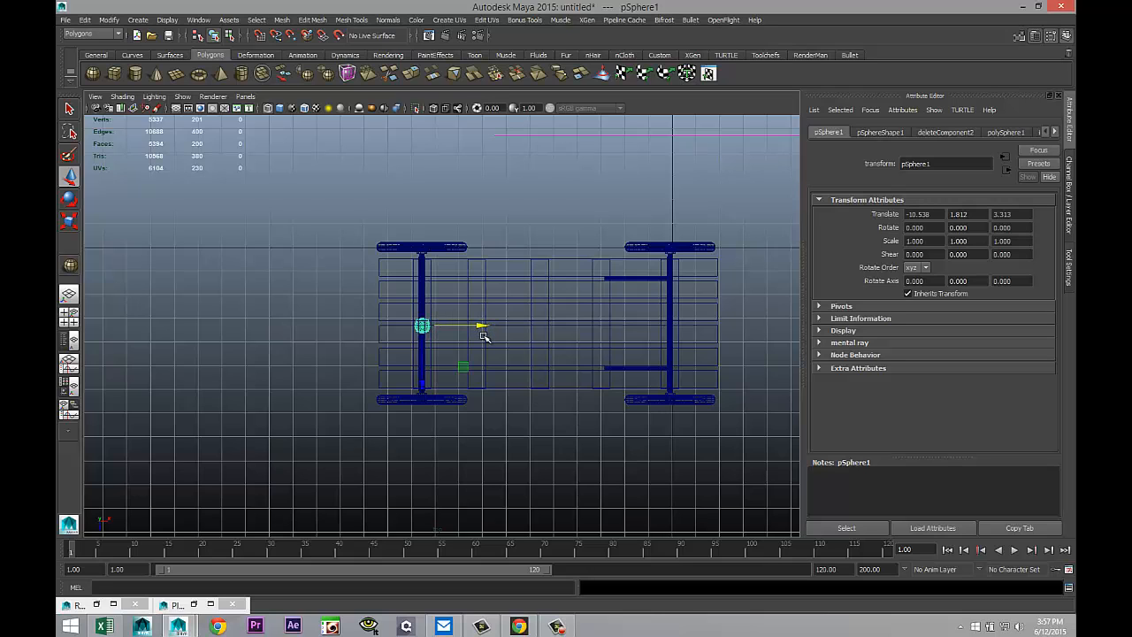
pyautogui.scroll(5, 493, 358)
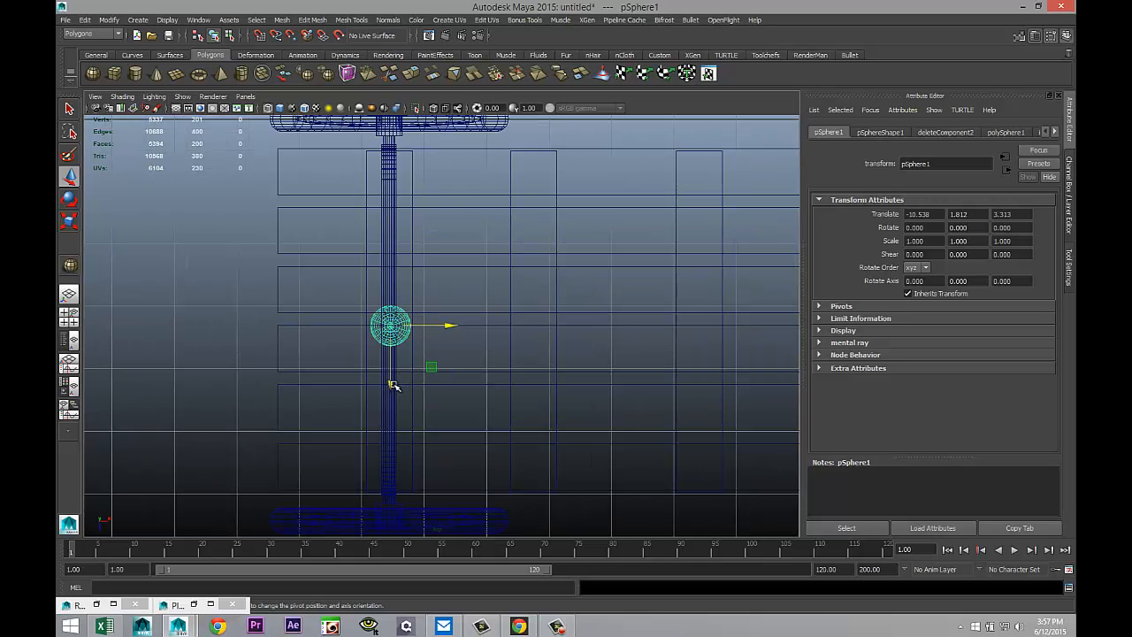
pyautogui.moveTo(394, 385); pyautogui.dragTo(394, 378)
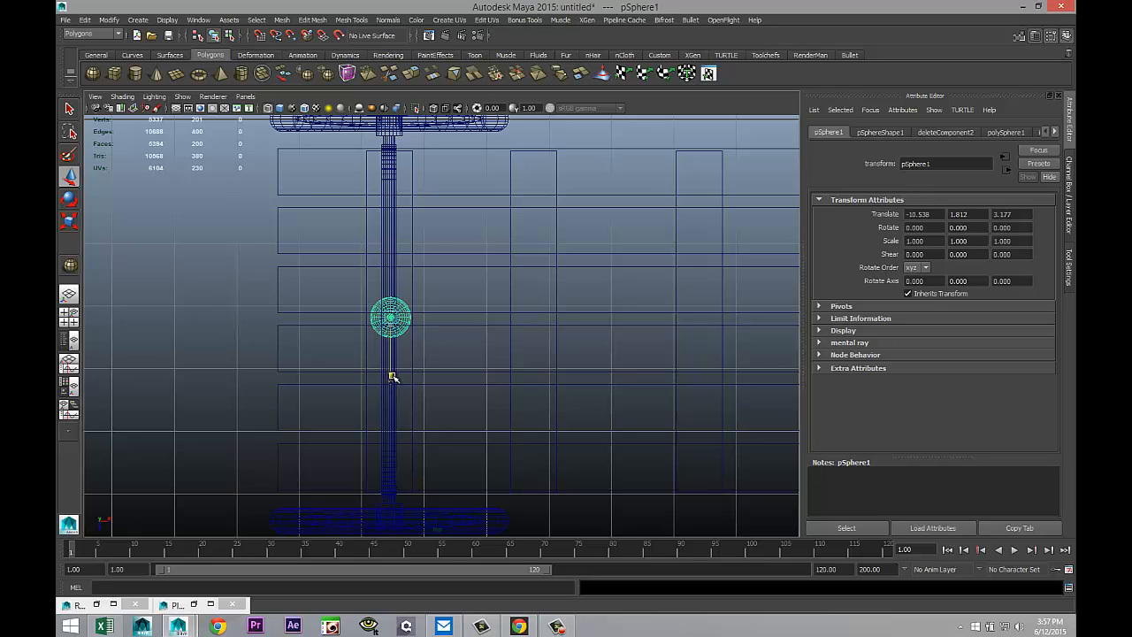
# Scale the hemisphere uniformly to about 0.293 and re-center it on the front axle at about Translate X -10.555
pyautogui.scroll(-5, 548, 397)
pyautogui.scroll(6, 548, 397)
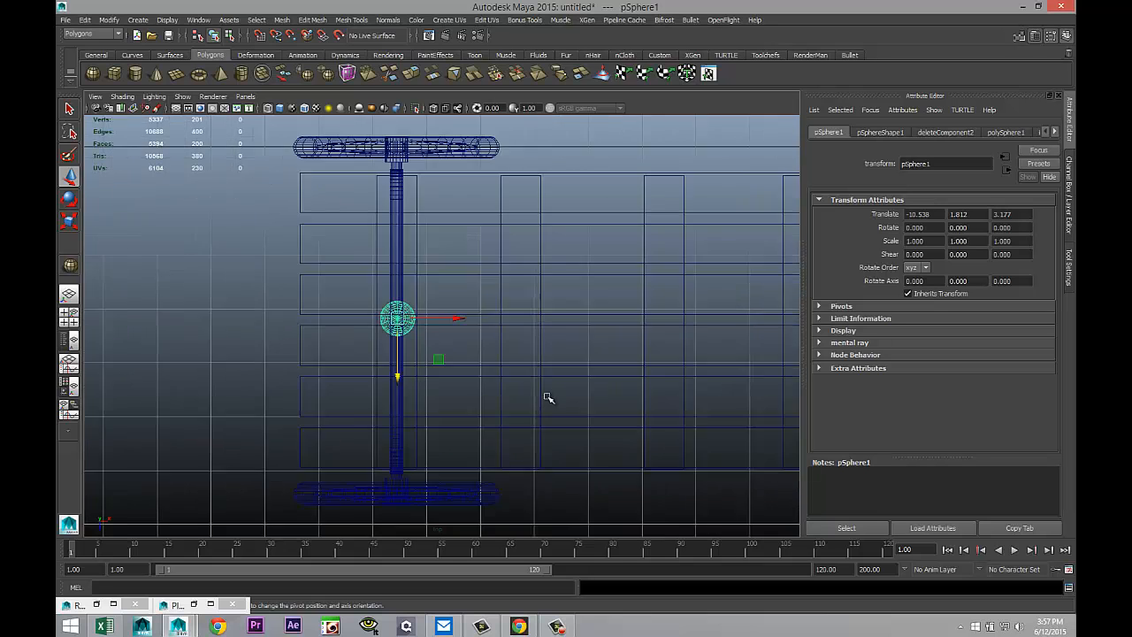
pyautogui.press('r')
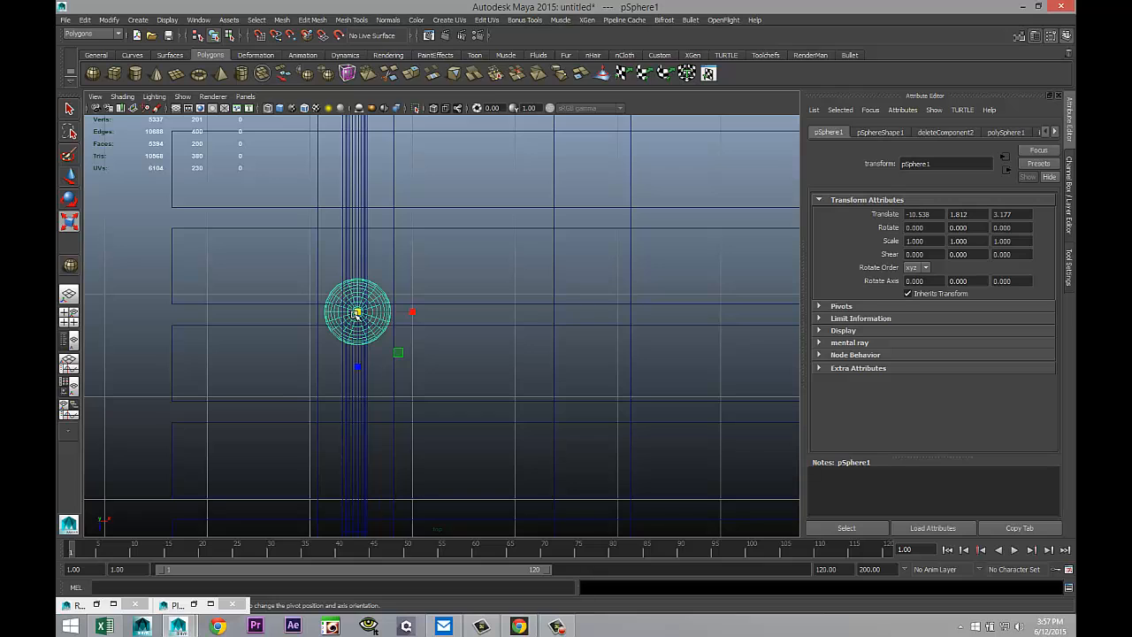
pyautogui.moveTo(357, 313); pyautogui.dragTo(320, 317)
pyautogui.press('w')
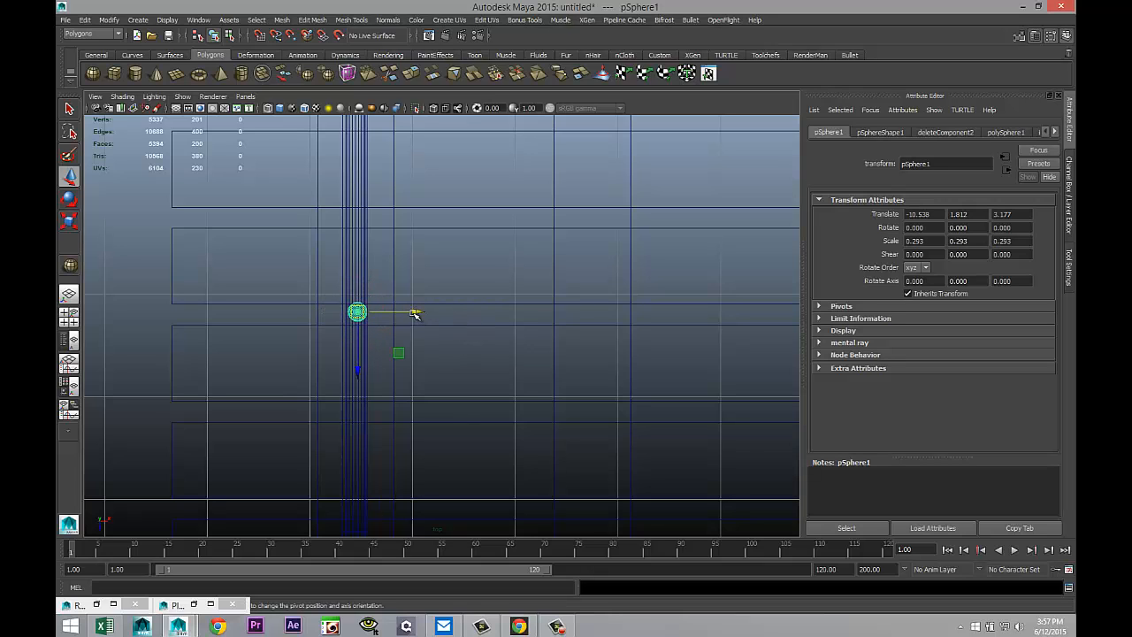
pyautogui.moveTo(415, 312); pyautogui.dragTo(412, 313)
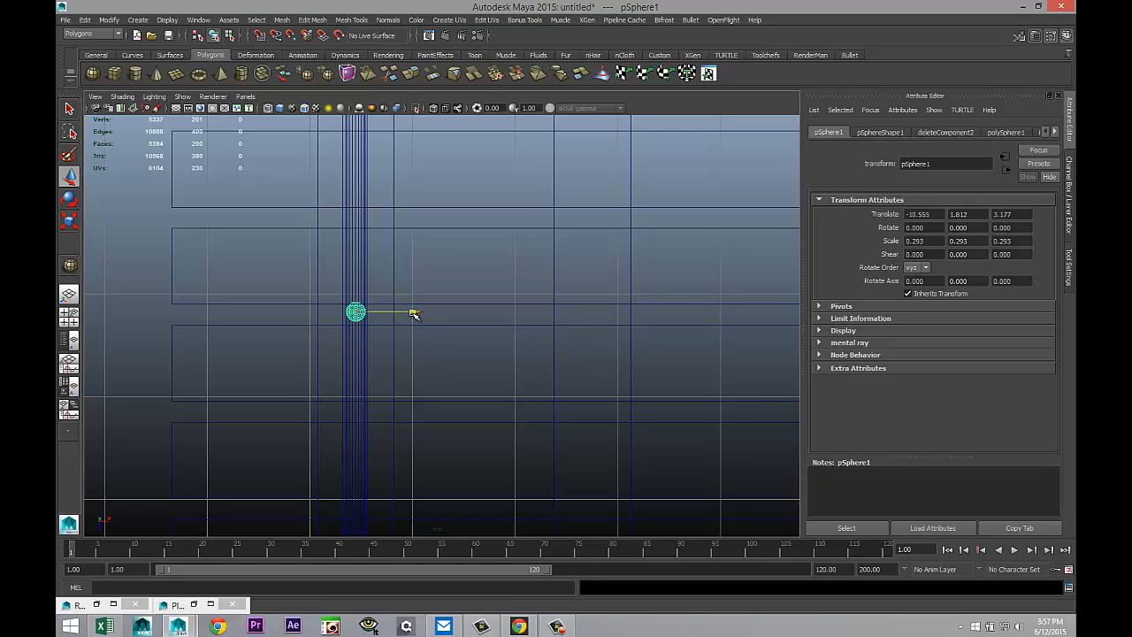
# Raise the hemisphere to about Translate Y 2.115 at the deck's underside and compare the area with the reference image
pyautogui.click(69, 318)
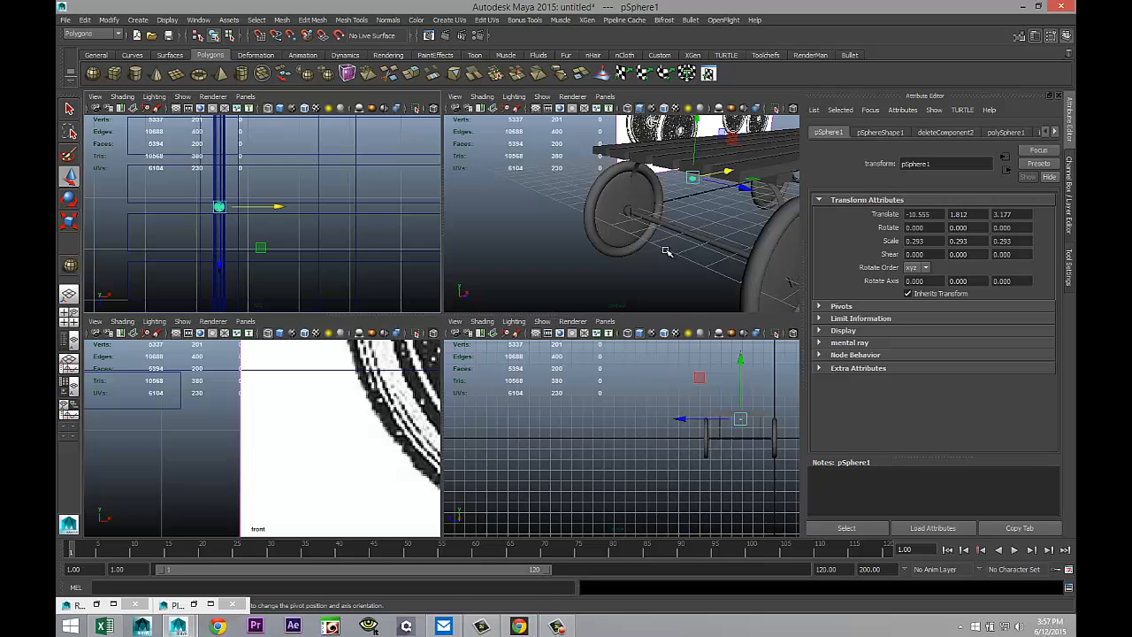
pyautogui.press('space')
pyautogui.scroll(1, 508, 315)
pyautogui.press('f')
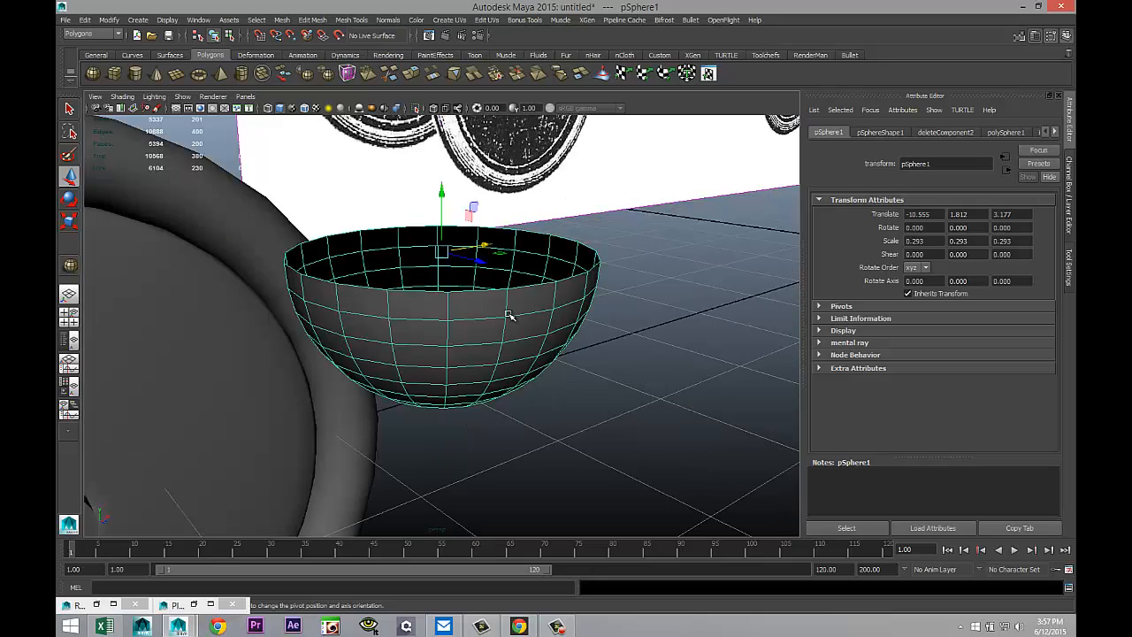
pyautogui.scroll(-6, 510, 316)
pyautogui.keyDown('alt'); pyautogui.moveTo(499, 363); pyautogui.dragTo(473, 389); pyautogui.keyUp('alt')
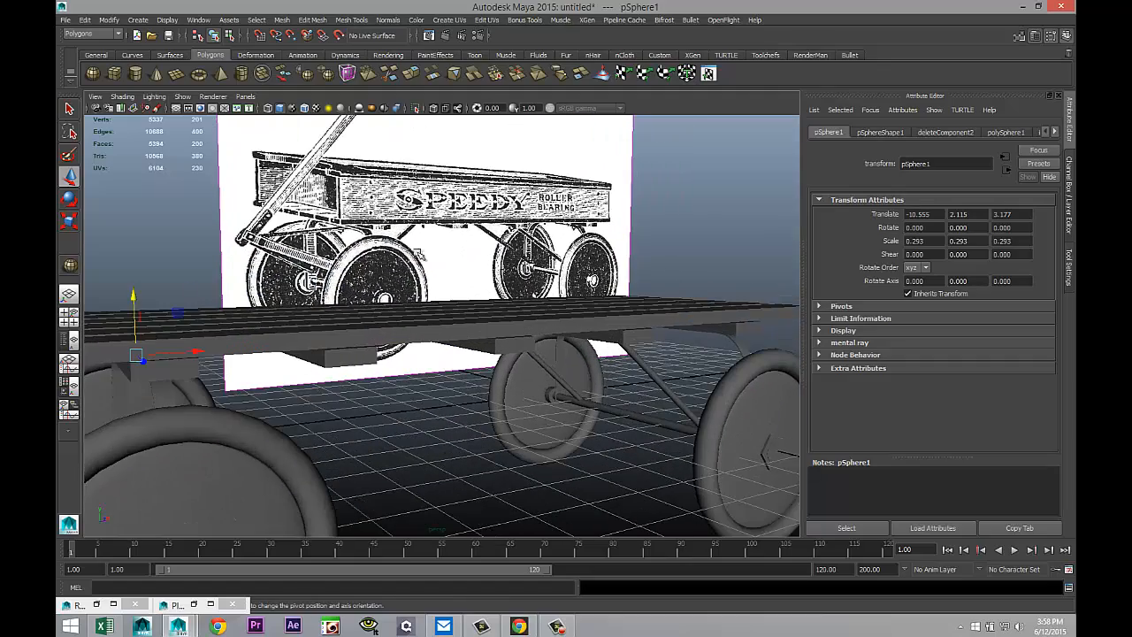
pyautogui.moveTo(421, 253)
pyautogui.keyDown('alt'); pyautogui.mouseDown()
pyautogui.moveTo(452, 248)
pyautogui.moveTo(437, 258)
pyautogui.mouseUp(); pyautogui.keyUp('alt')
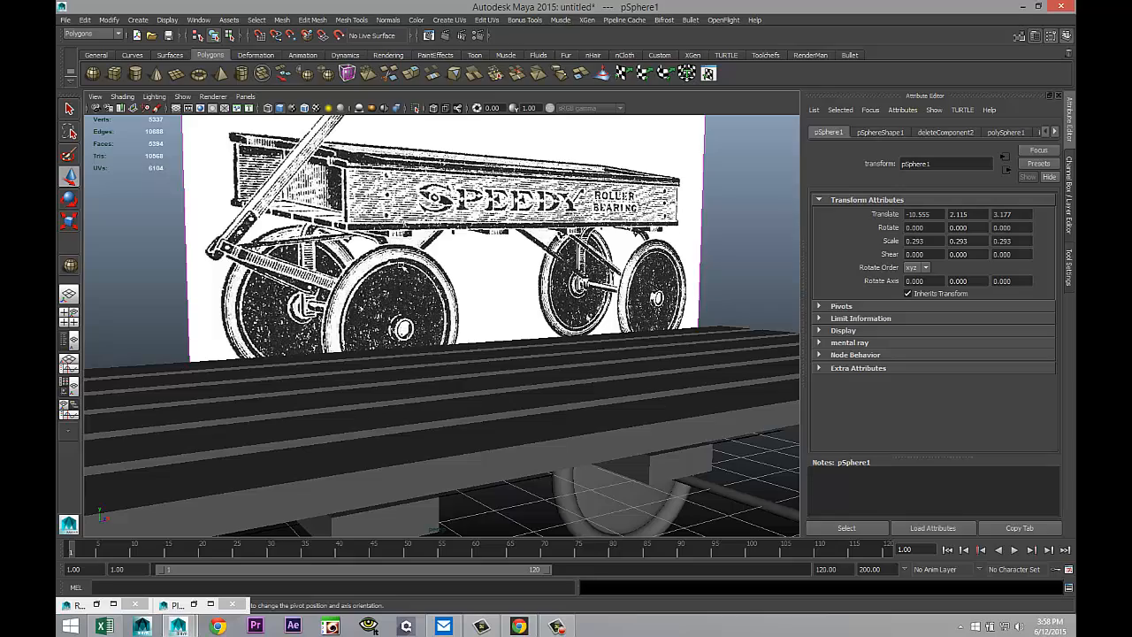
# Duplicate the diagonal brace beside the rear wheel and move the copy ahead of the front axle, to about Translate X 12.388
pyautogui.scroll(-6, 403, 348)
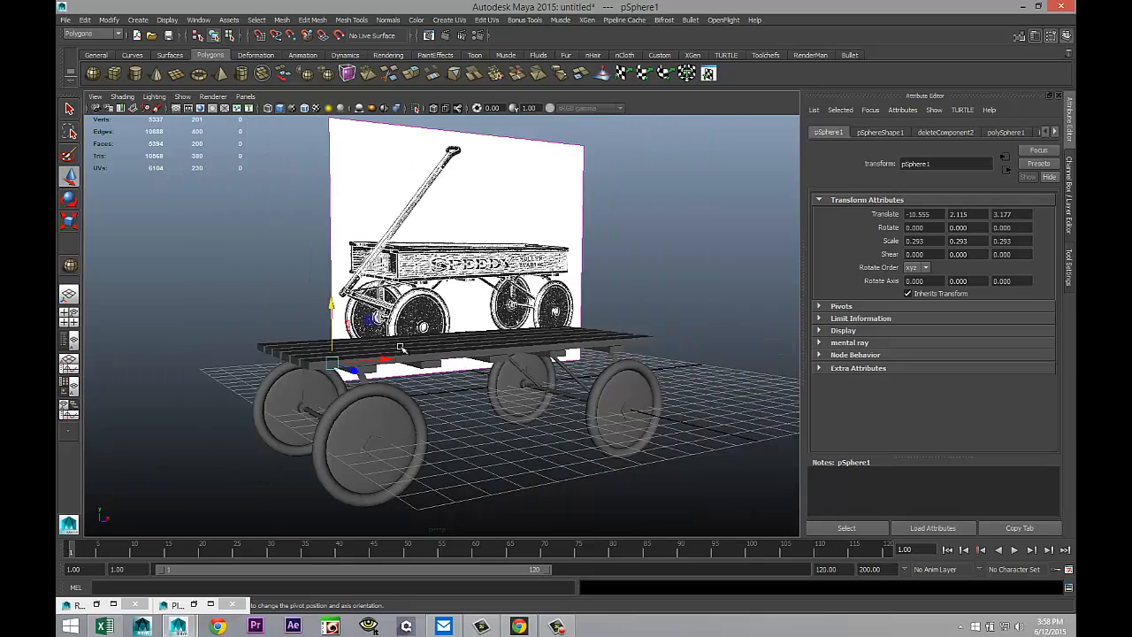
pyautogui.keyDown('alt'); pyautogui.moveTo(401, 388); pyautogui.dragTo(392, 314); pyautogui.keyUp('alt')
pyautogui.keyDown('alt'); pyautogui.moveTo(413, 374); pyautogui.dragTo(419, 375); pyautogui.keyUp('alt')
pyautogui.keyDown('alt'); pyautogui.moveTo(414, 341); pyautogui.dragTo(497, 412, button='middle'); pyautogui.keyUp('alt')
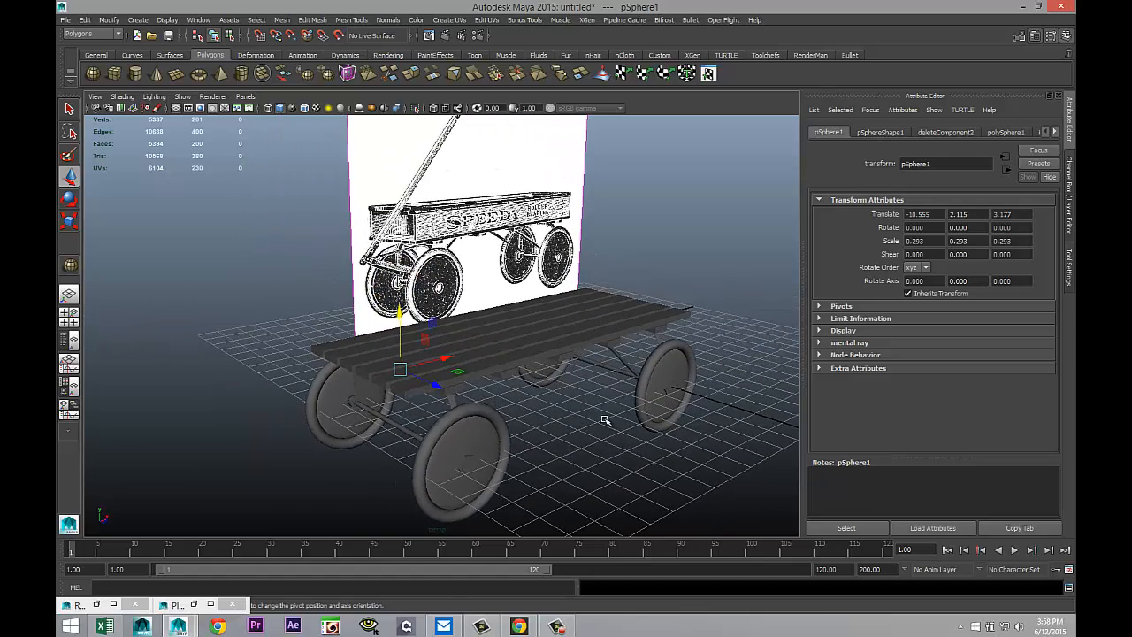
pyautogui.scroll(2, 607, 424)
pyautogui.click(698, 378)
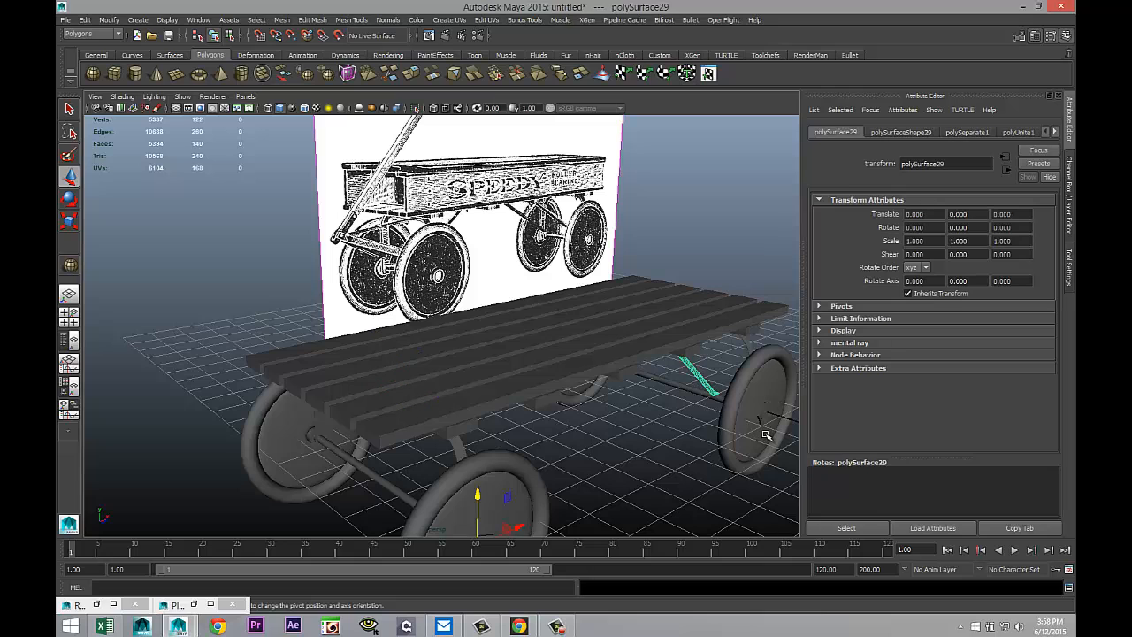
pyautogui.hotkey('ctrl', 'd')
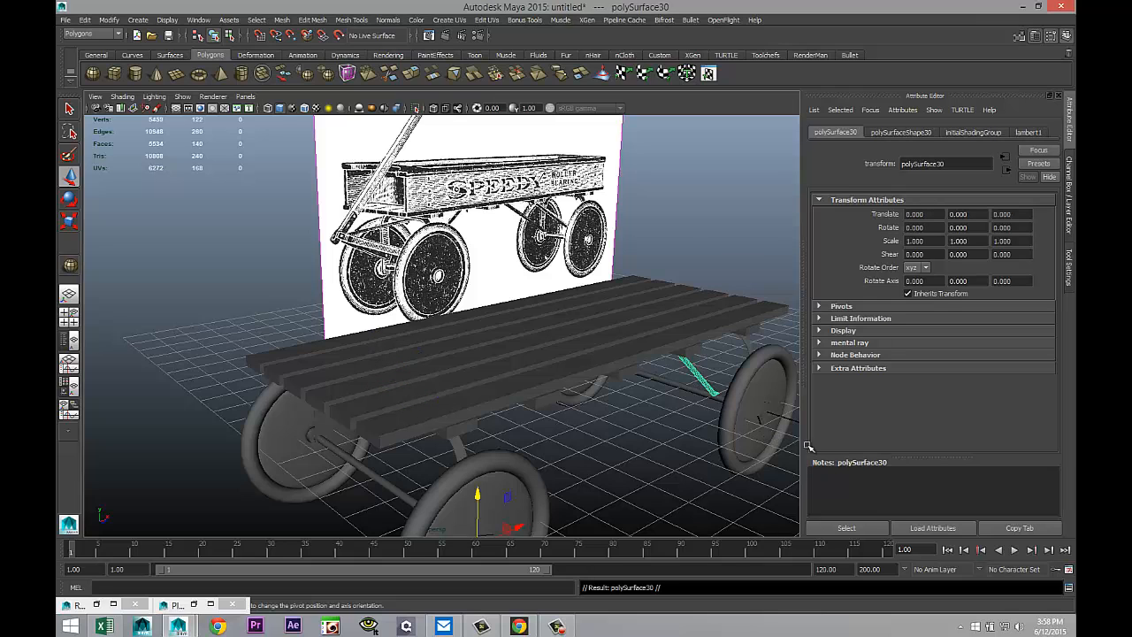
pyautogui.press('a')
pyautogui.moveTo(501, 426); pyautogui.dragTo(187, 512)
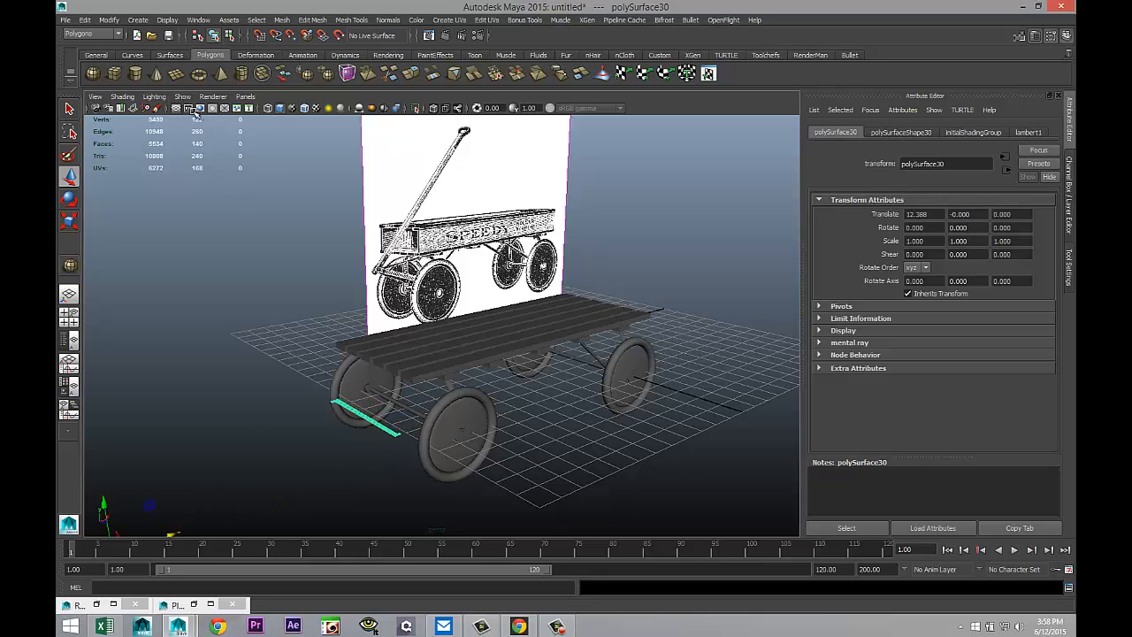
# Center the copied brace's pivot and raise it above the deck to about Translate Y 3.567
pyautogui.click(107, 21)
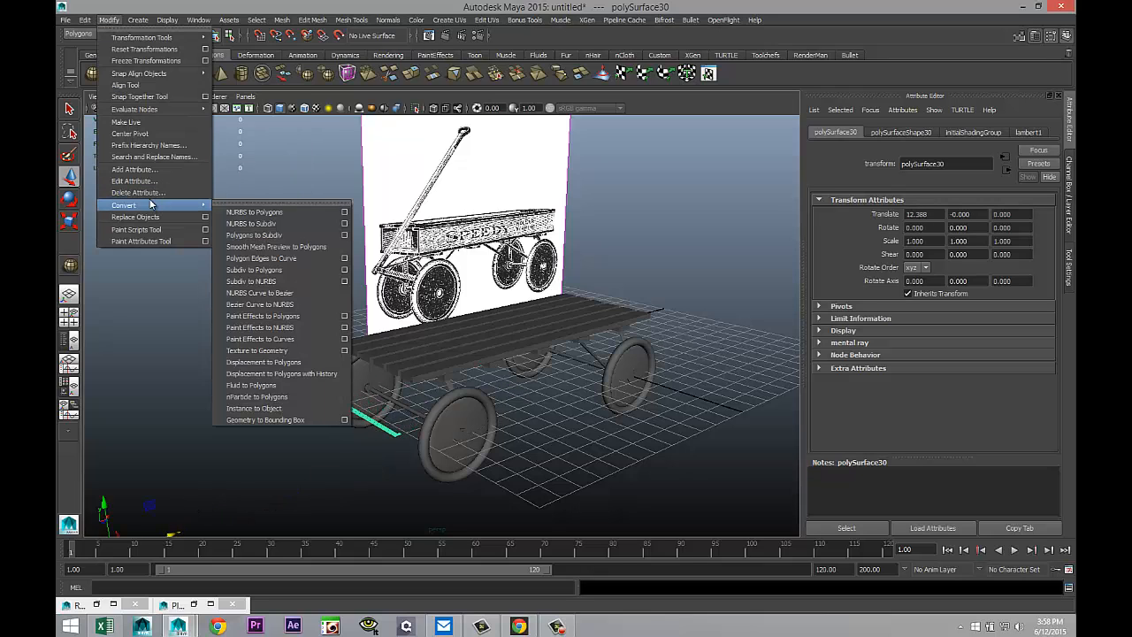
pyautogui.click(146, 134)
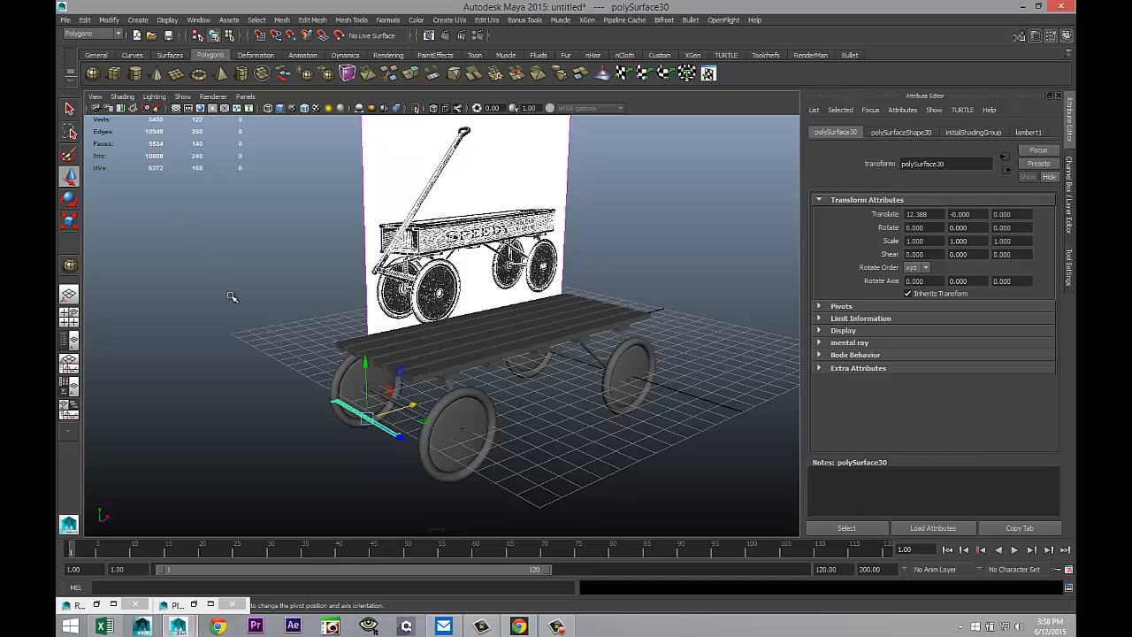
pyautogui.moveTo(365, 362); pyautogui.dragTo(344, 263)
pyautogui.scroll(5, 341, 283)
pyautogui.scroll(-4, 338, 290)
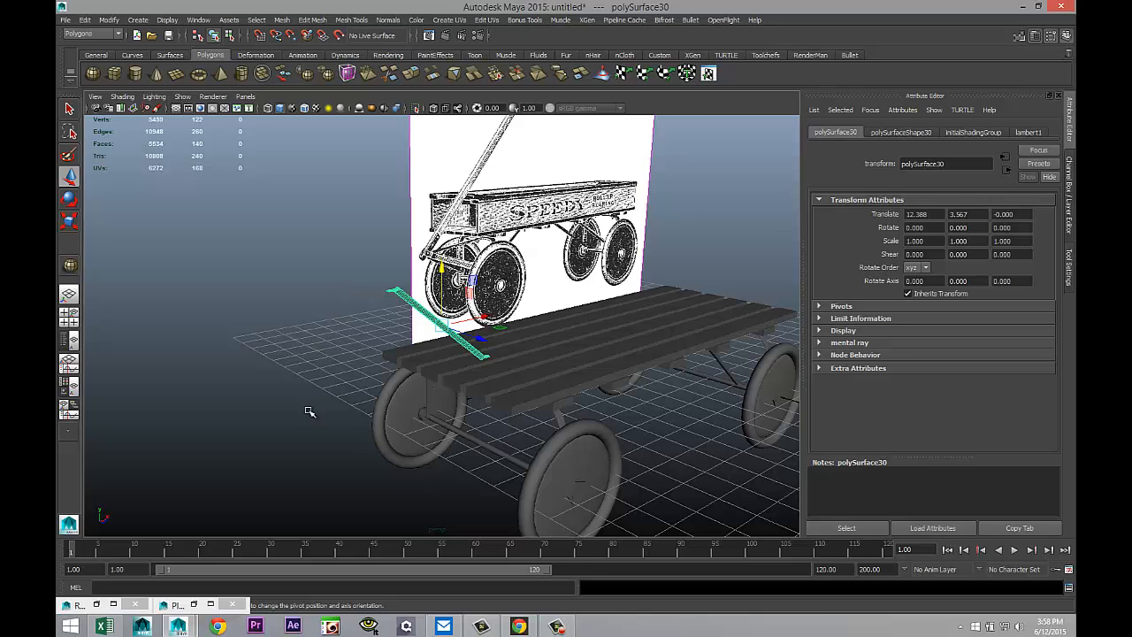
# Rotate the copied brace about its X axis and set Rotate X to 45
pyautogui.keyDown('alt'); pyautogui.moveTo(308, 411); pyautogui.dragTo(371, 435); pyautogui.keyUp('alt')
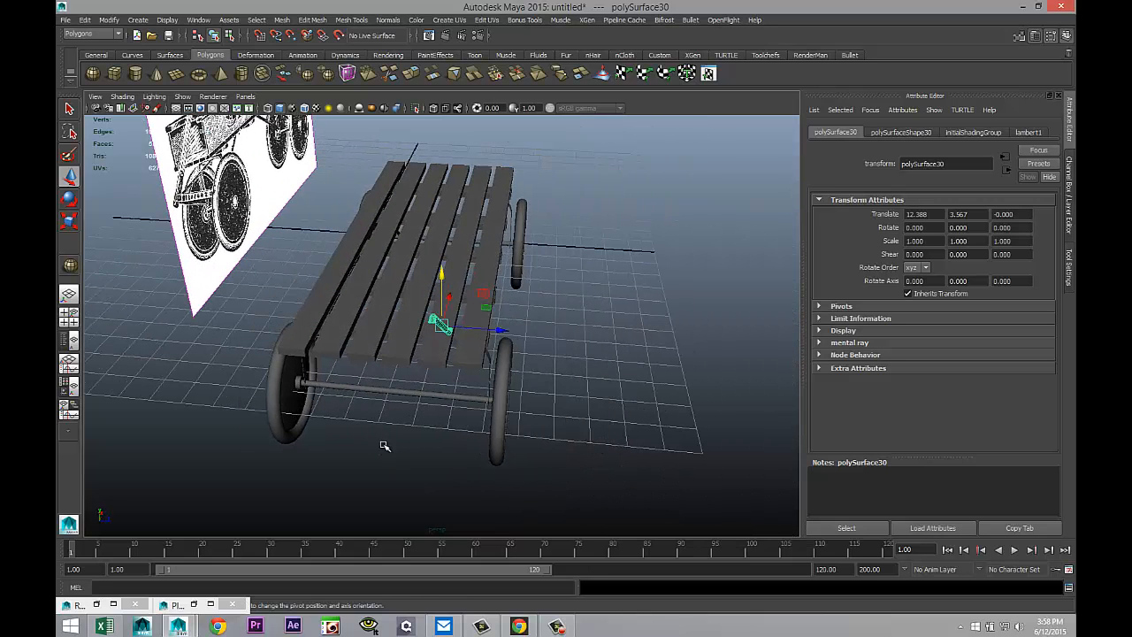
pyautogui.press('e')
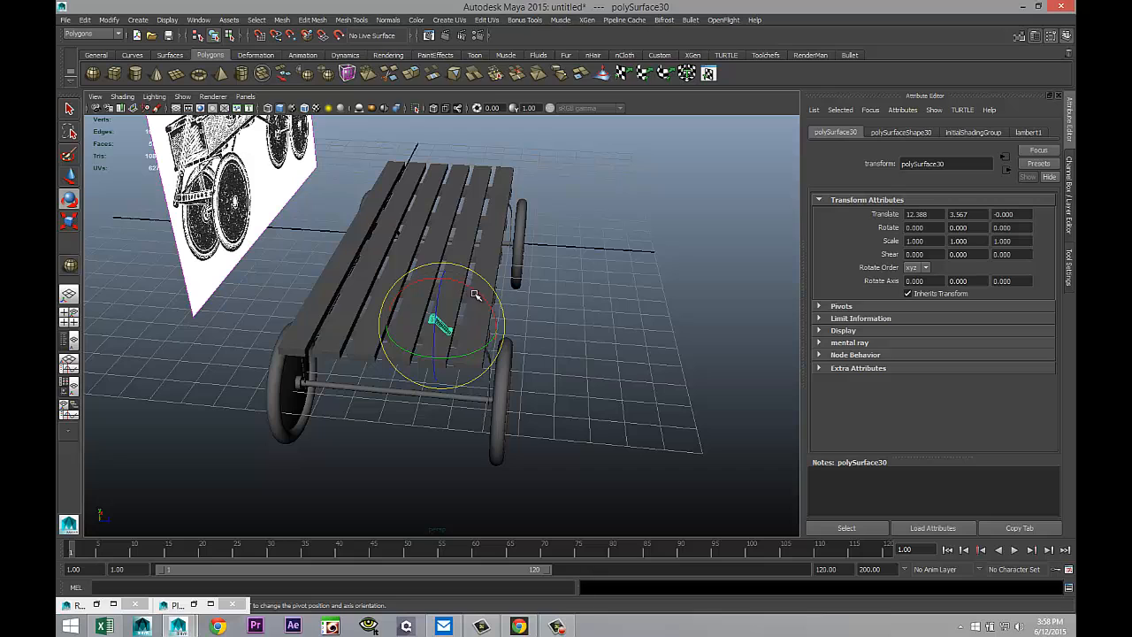
pyautogui.moveTo(474, 289); pyautogui.dragTo(430, 273)
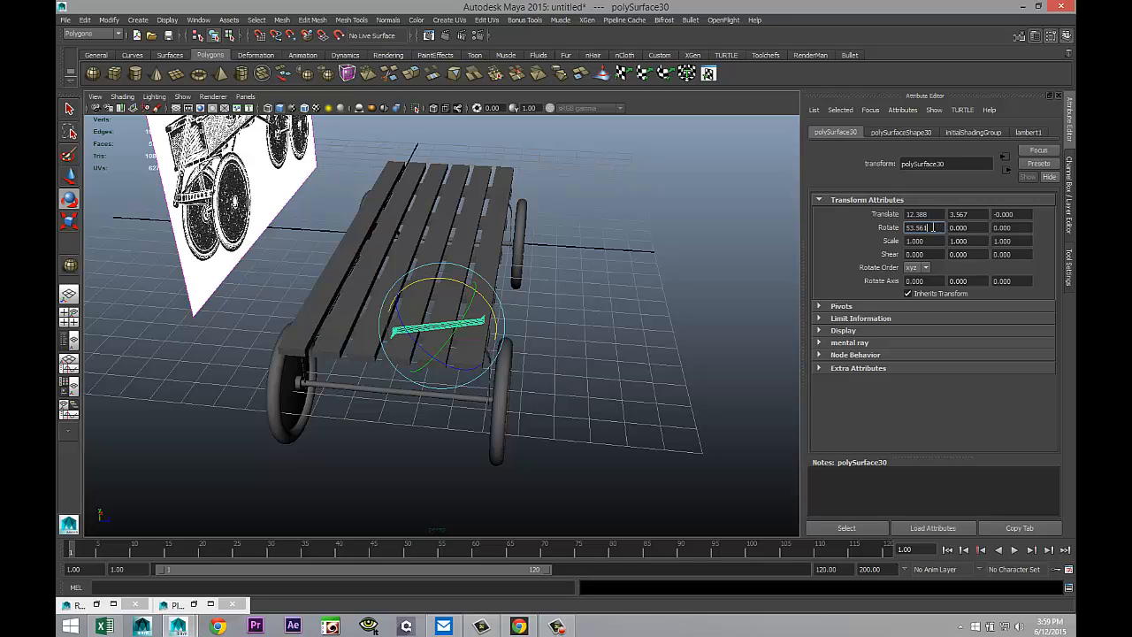
pyautogui.click(933, 228)
pyautogui.press('Return')
pyautogui.keyDown('alt'); pyautogui.moveTo(702, 318); pyautogui.dragTo(658, 324); pyautogui.keyUp('alt')
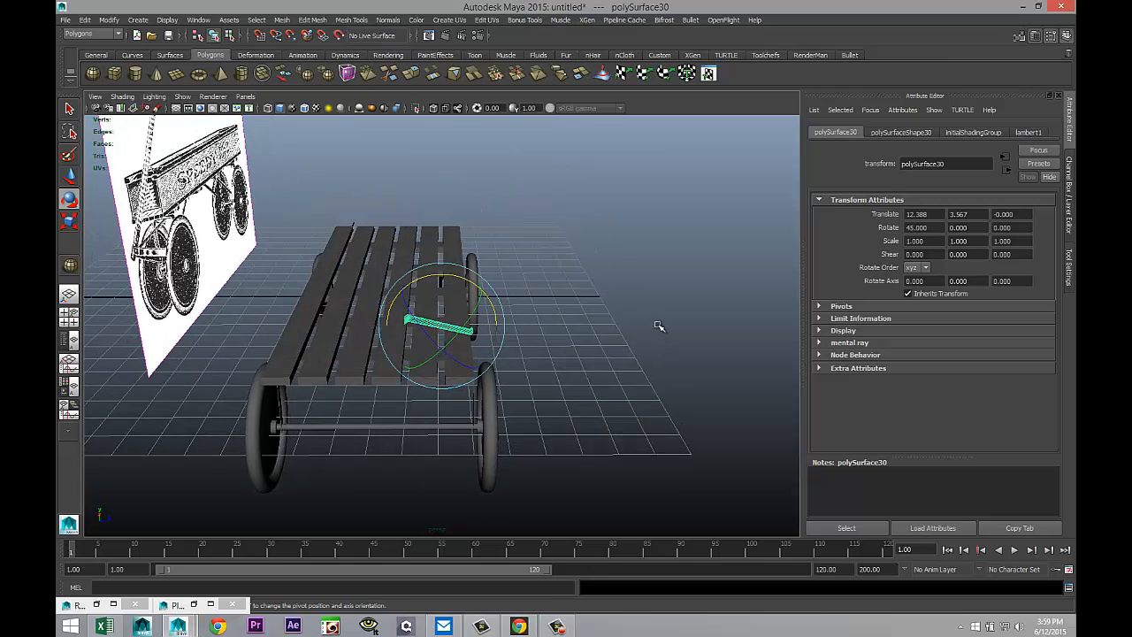
# Lower the brace below the deck and shift it toward the front axle, to about Translate X 10.334, Y -0.671
pyautogui.press('w')
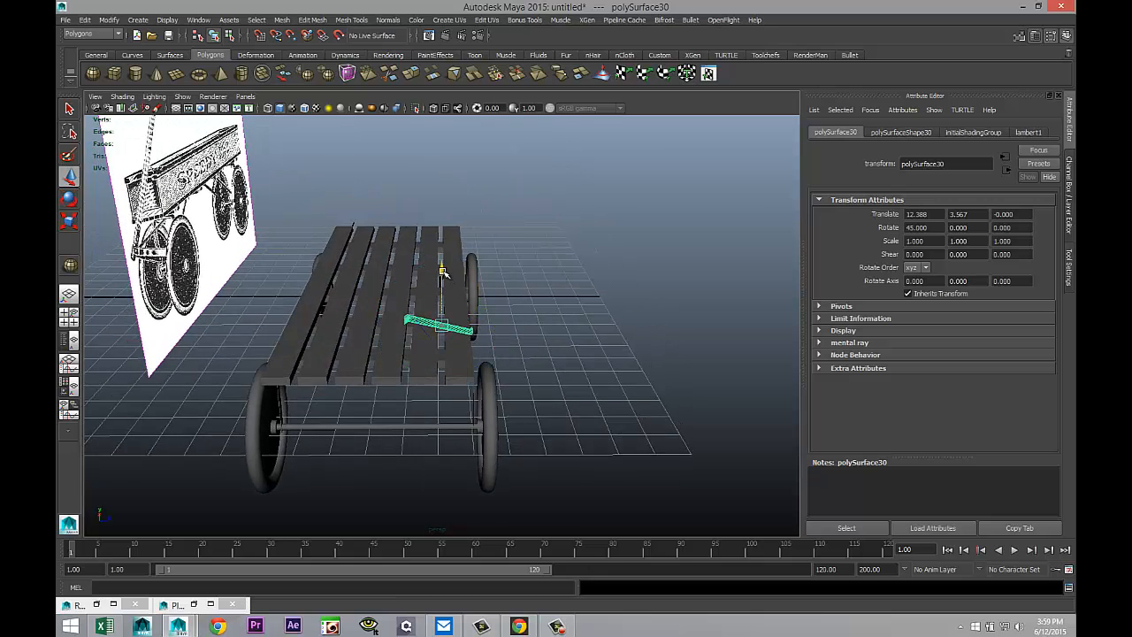
pyautogui.moveTo(439, 278); pyautogui.dragTo(436, 392)
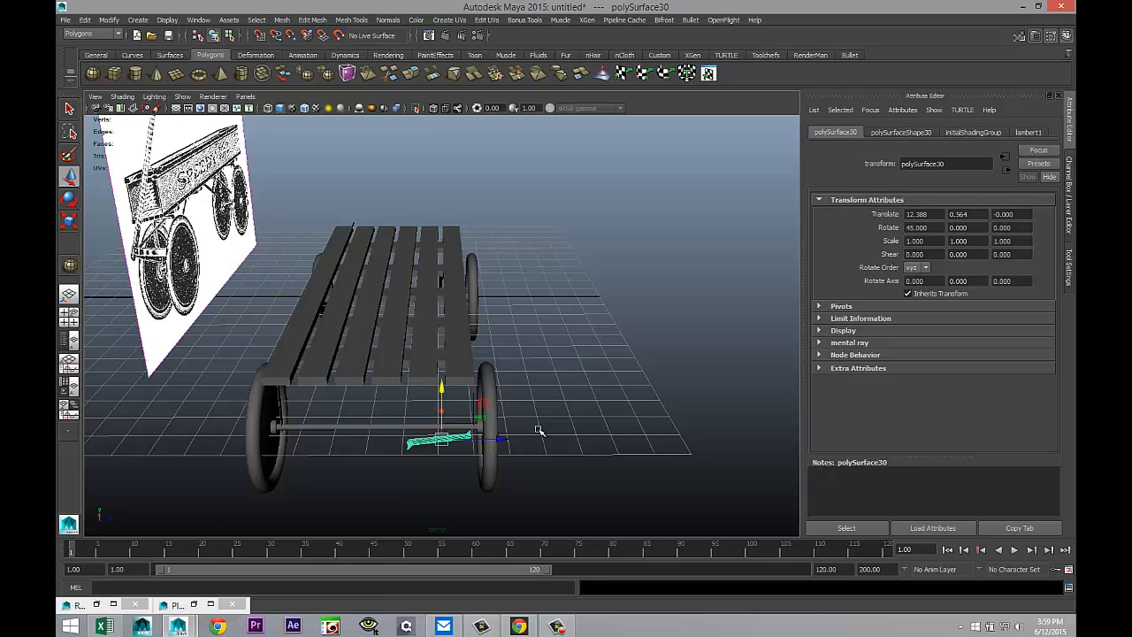
pyautogui.scroll(3, 544, 429)
pyautogui.keyDown('alt'); pyautogui.moveTo(545, 429); pyautogui.dragTo(453, 423); pyautogui.keyUp('alt')
pyautogui.moveTo(430, 363); pyautogui.dragTo(393, 309)
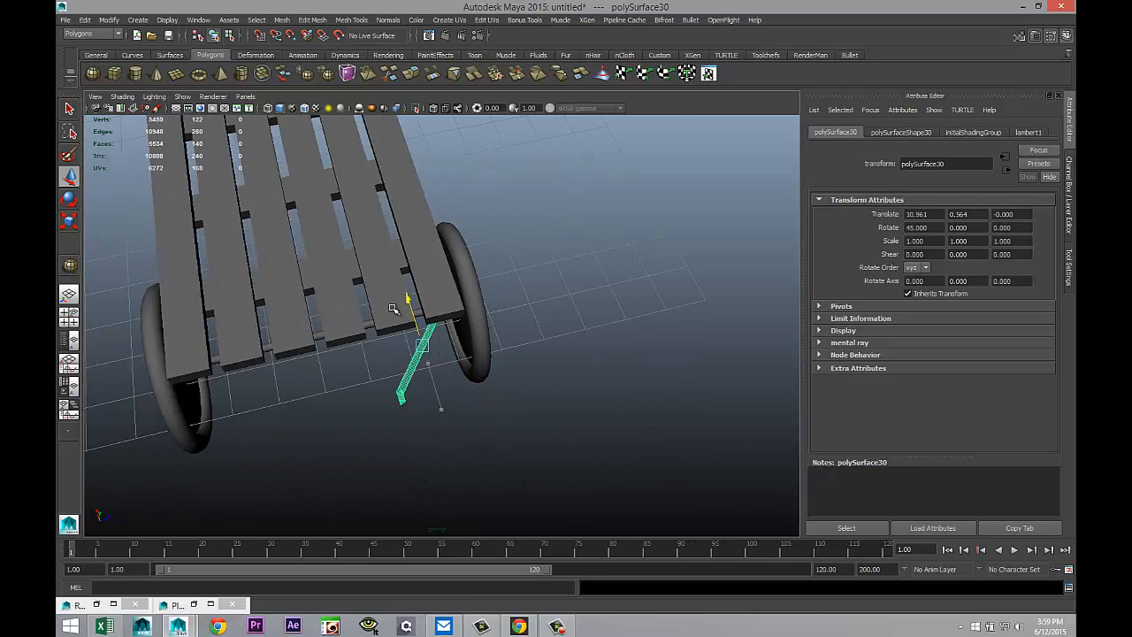
pyautogui.keyDown('alt'); pyautogui.moveTo(381, 346); pyautogui.dragTo(463, 418); pyautogui.keyUp('alt')
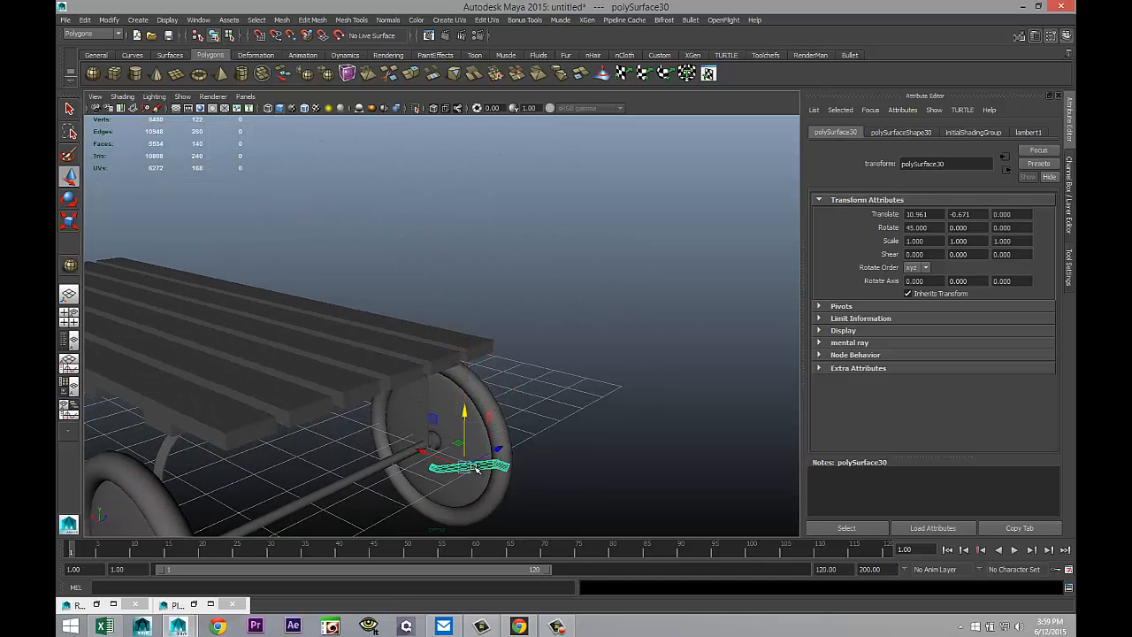
pyautogui.moveTo(423, 457); pyautogui.dragTo(395, 446)
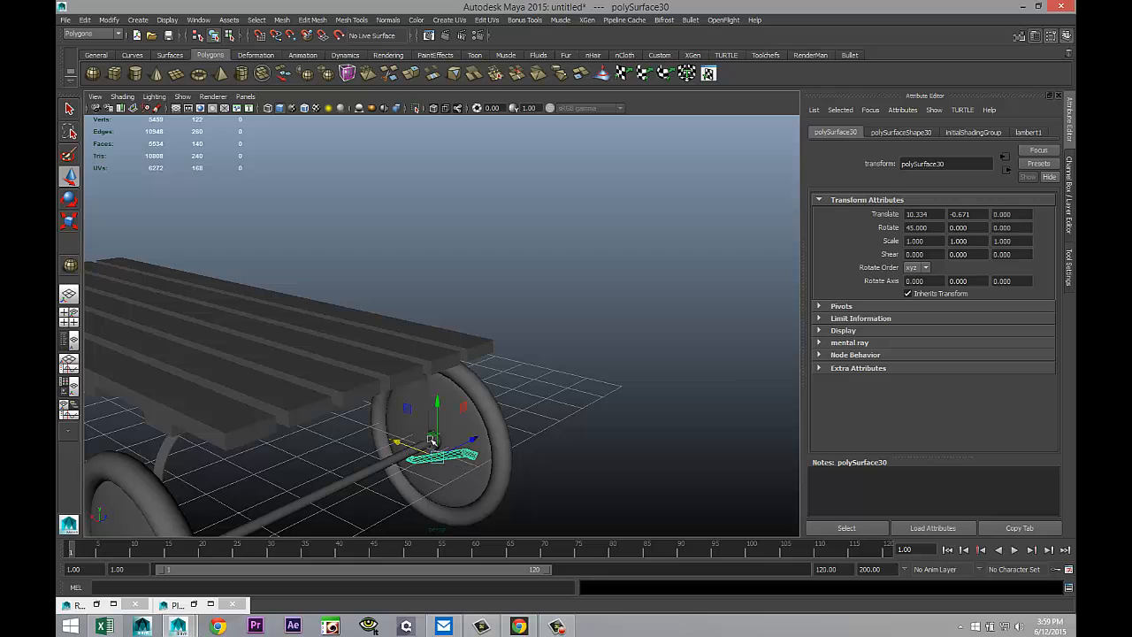
# Fine-tune the brace so its end meets the front axle near the wheel, at about Translate X 10.544, Y -0.382
pyautogui.moveTo(439, 399); pyautogui.dragTo(532, 403)
pyautogui.press('f')
pyautogui.scroll(-5, 441, 402)
pyautogui.scroll(6, 438, 401)
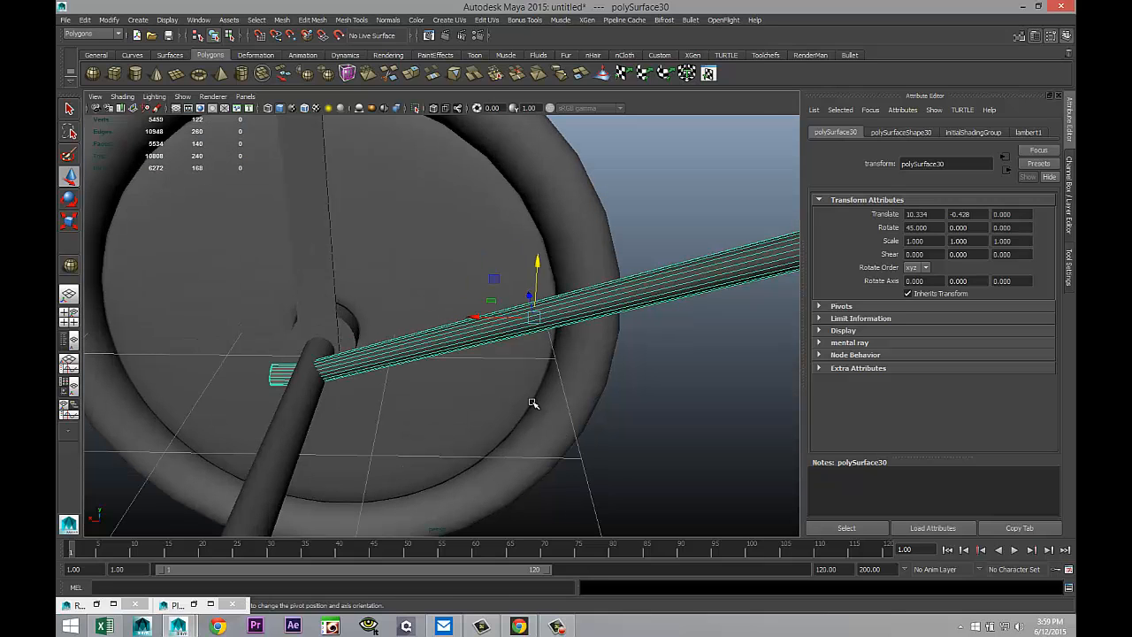
pyautogui.moveTo(472, 315); pyautogui.dragTo(513, 320)
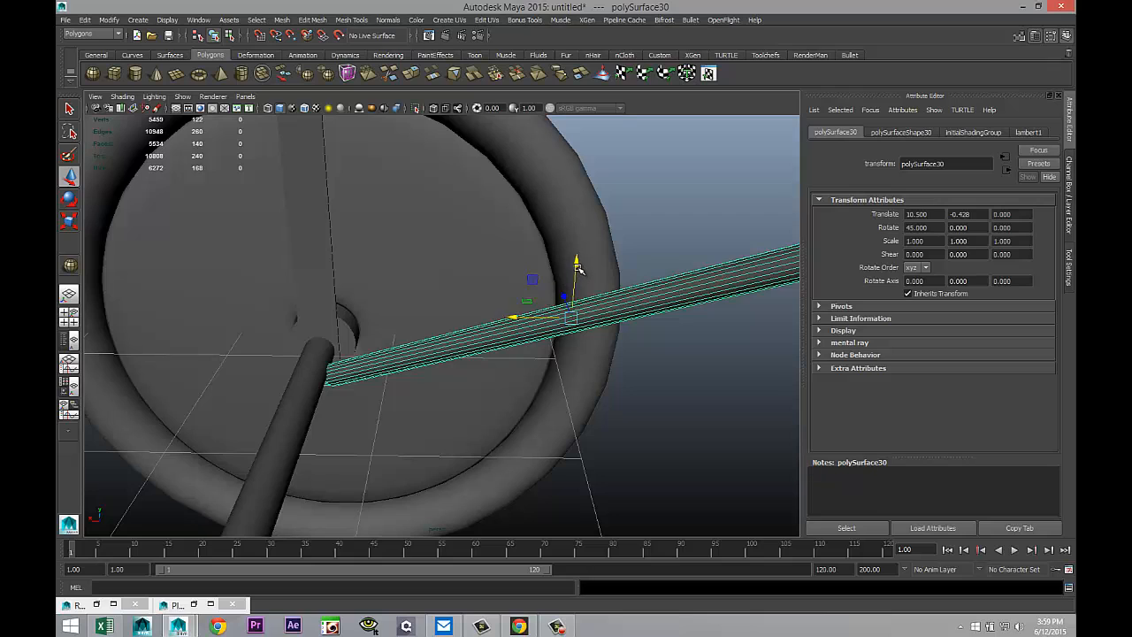
pyautogui.moveTo(576, 264); pyautogui.dragTo(581, 254)
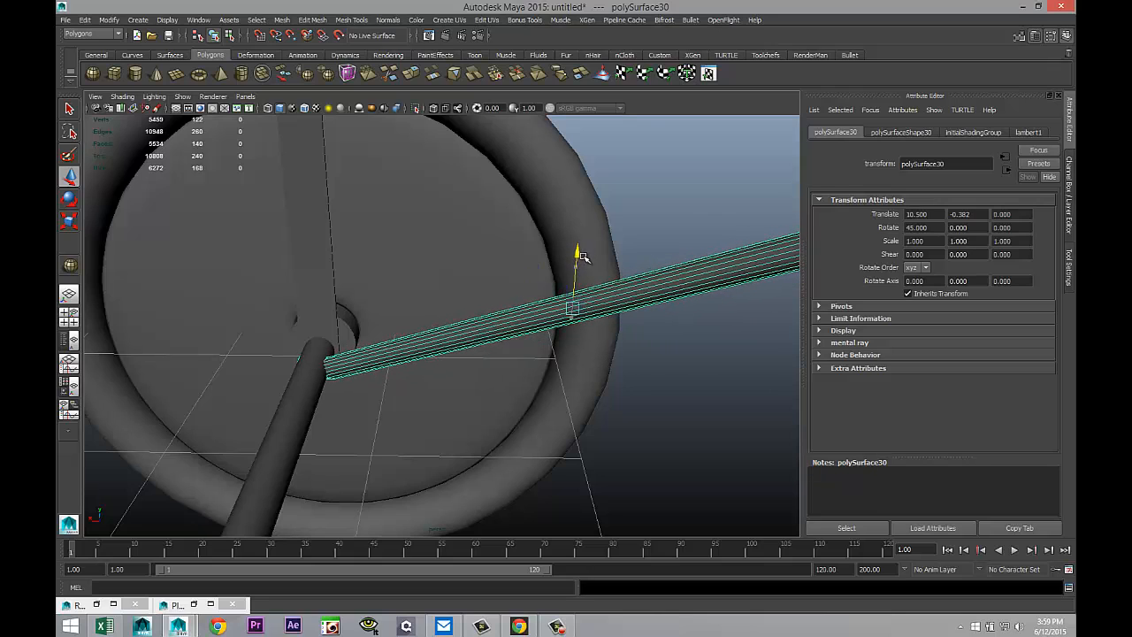
pyautogui.keyDown('alt'); pyautogui.moveTo(439, 337); pyautogui.dragTo(489, 303); pyautogui.keyUp('alt')
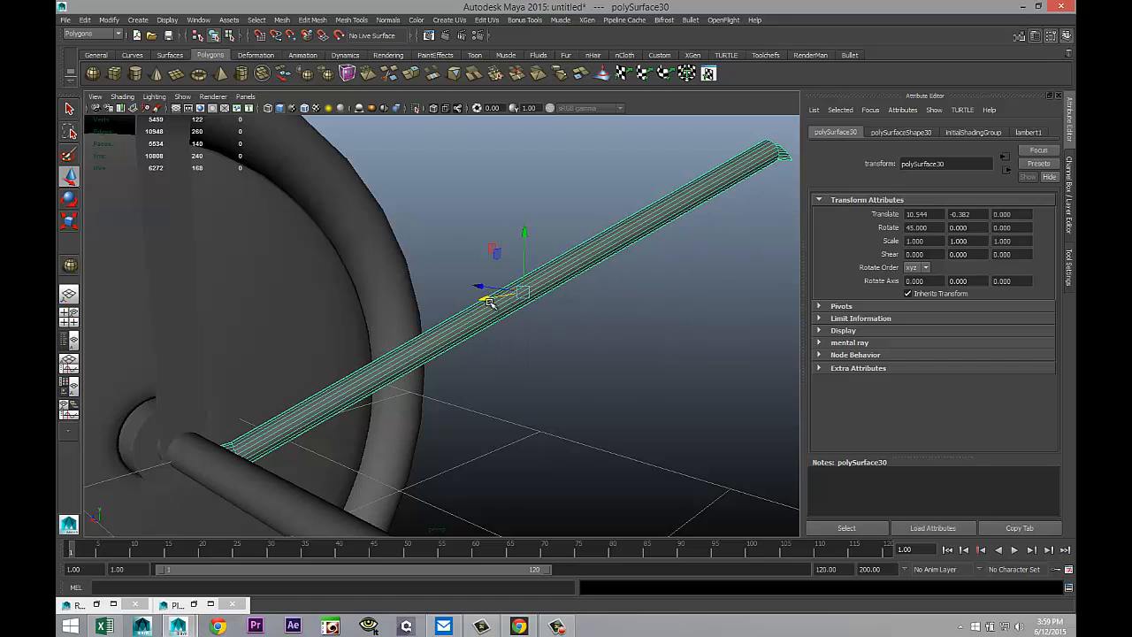
# Create a mirrored instance of the front brace using Duplicate Special with Scale X -1
pyautogui.scroll(-4, 538, 355)
pyautogui.keyDown('alt'); pyautogui.moveTo(538, 355); pyautogui.dragTo(593, 449); pyautogui.keyUp('alt')
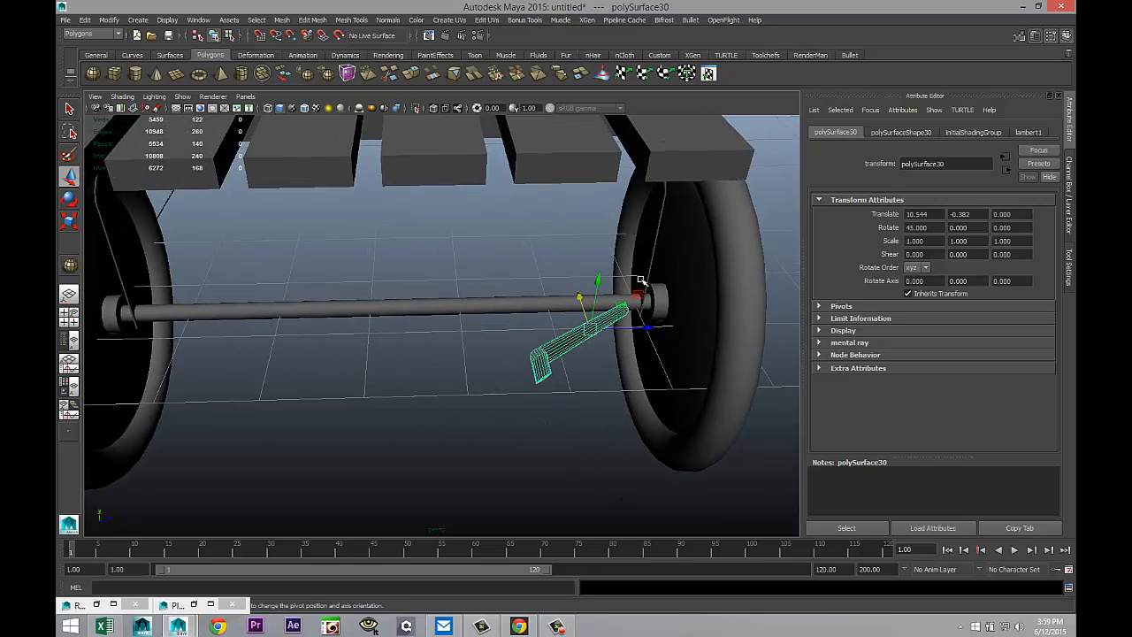
pyautogui.click(85, 20)
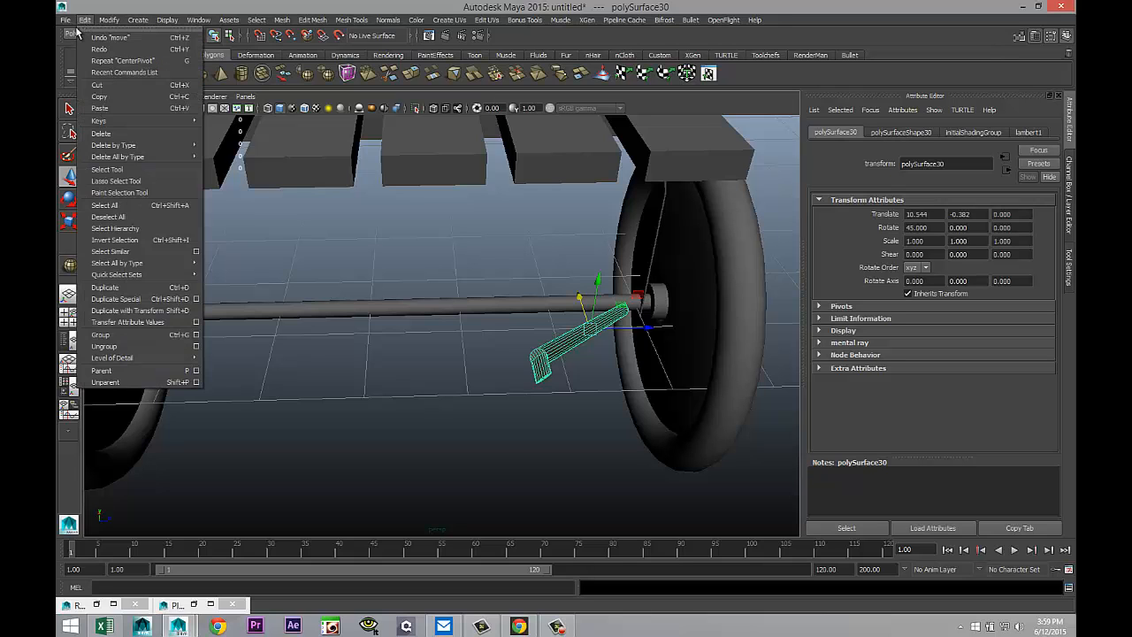
pyautogui.click(196, 299)
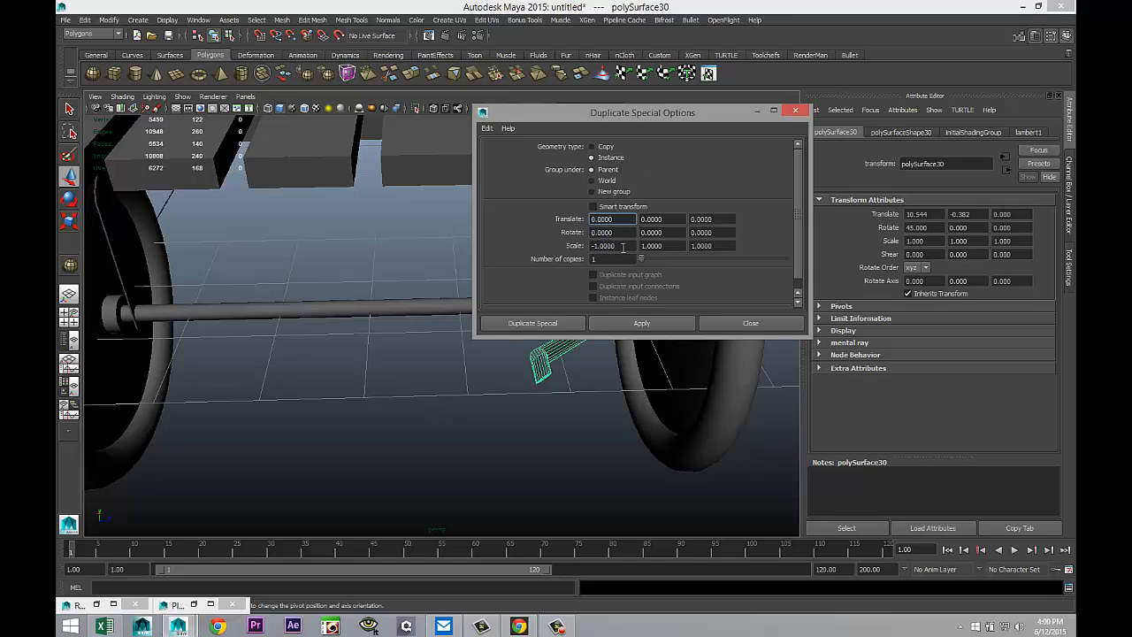
pyautogui.click(651, 326)
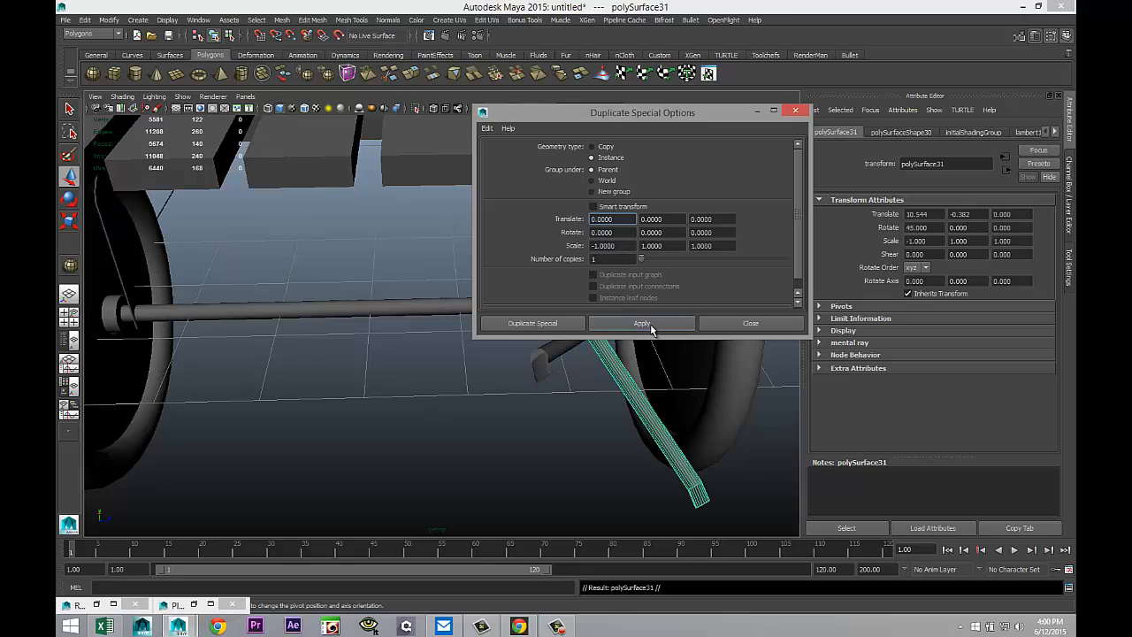
pyautogui.click(774, 111)
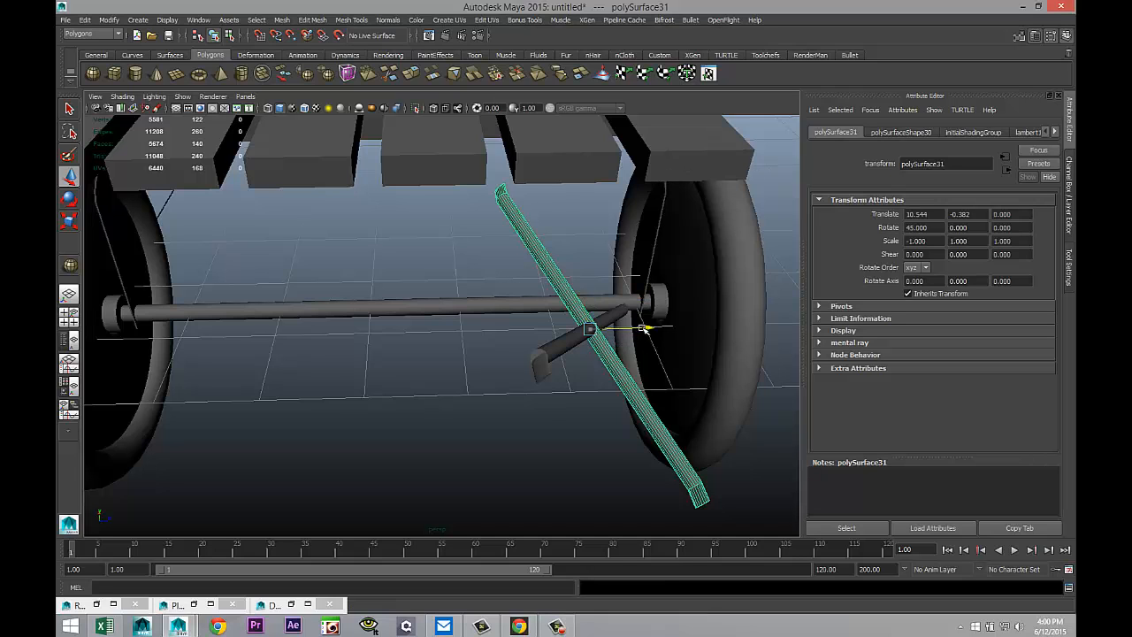
# Slide the mirrored brace along the axle to about Translate Z 2.491 and rotate it to about Rotate X 133.525
pyautogui.moveTo(640, 330); pyautogui.dragTo(314, 292)
pyautogui.press('e')
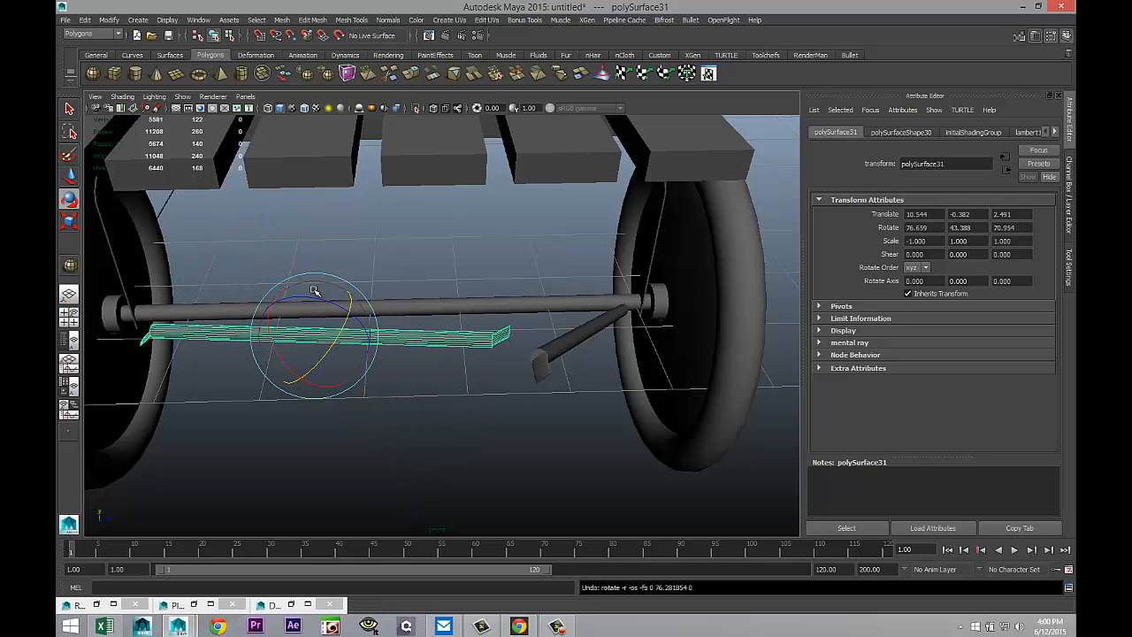
pyautogui.hotkey('ctrl', 'z')
pyautogui.keyDown('alt'); pyautogui.moveTo(282, 309); pyautogui.dragTo(332, 305); pyautogui.keyUp('alt')
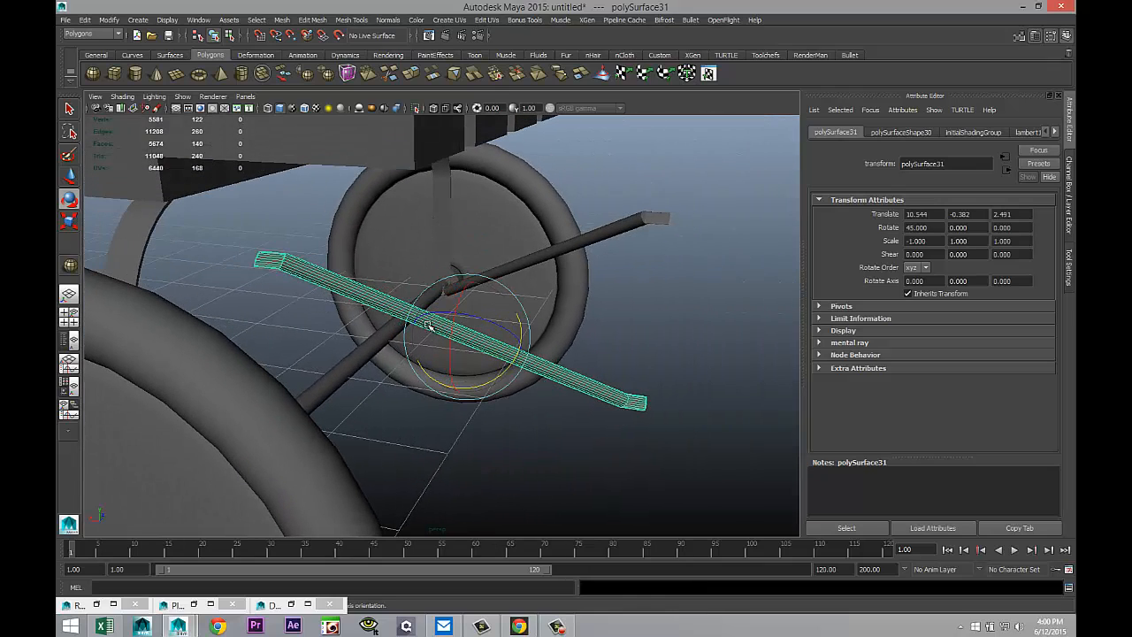
pyautogui.moveTo(458, 300); pyautogui.dragTo(445, 377)
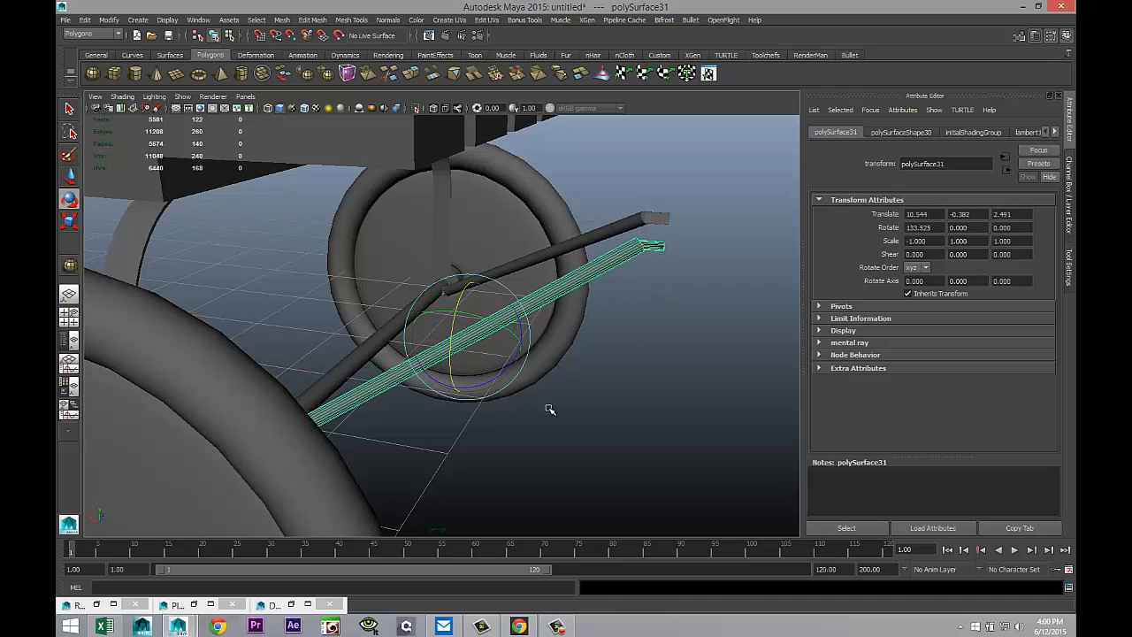
pyautogui.keyDown('alt'); pyautogui.moveTo(550, 410); pyautogui.dragTo(475, 424); pyautogui.keyUp('alt')
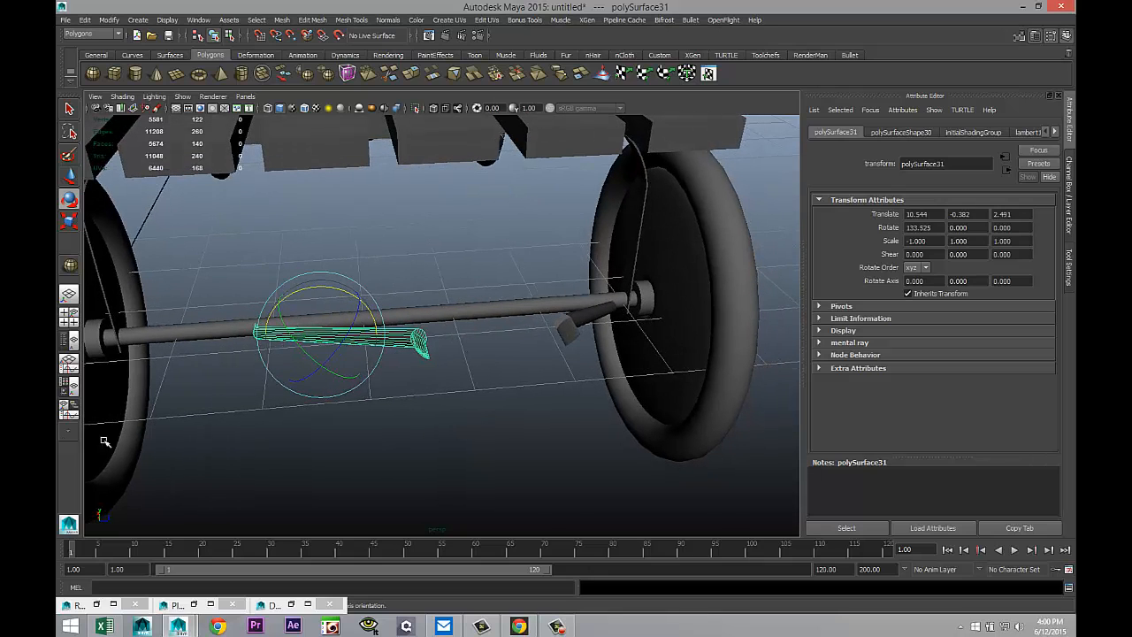
# Select both front braces in the side view and shift them along Z until their lower ends meet the vertical supports, original at about 0.622
pyautogui.click(69, 315)
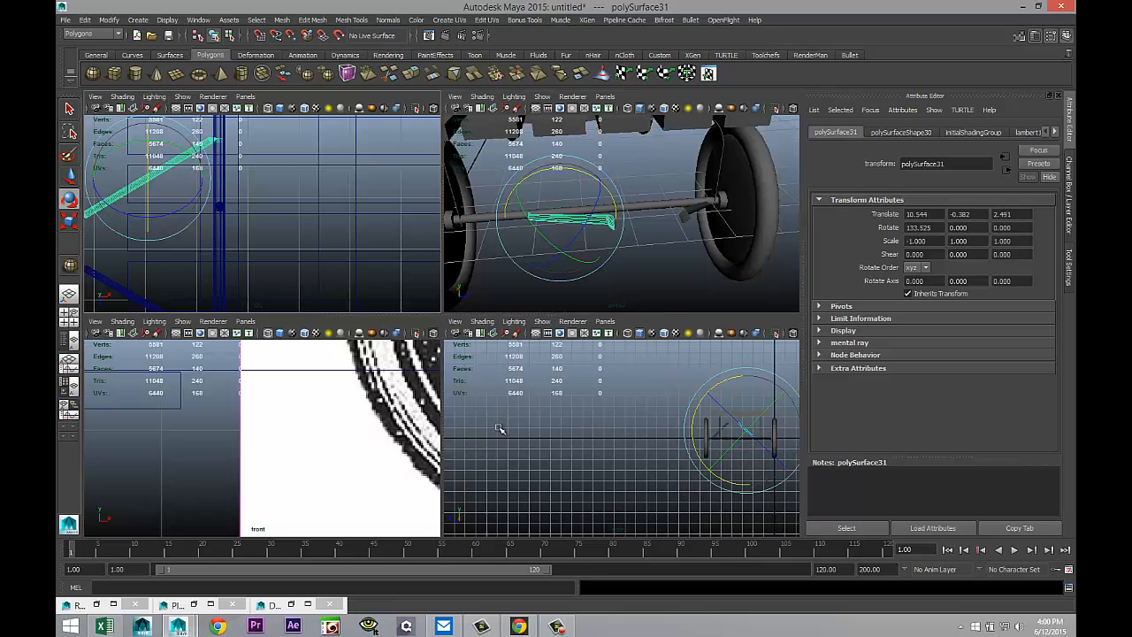
pyautogui.press('space')
pyautogui.press('f')
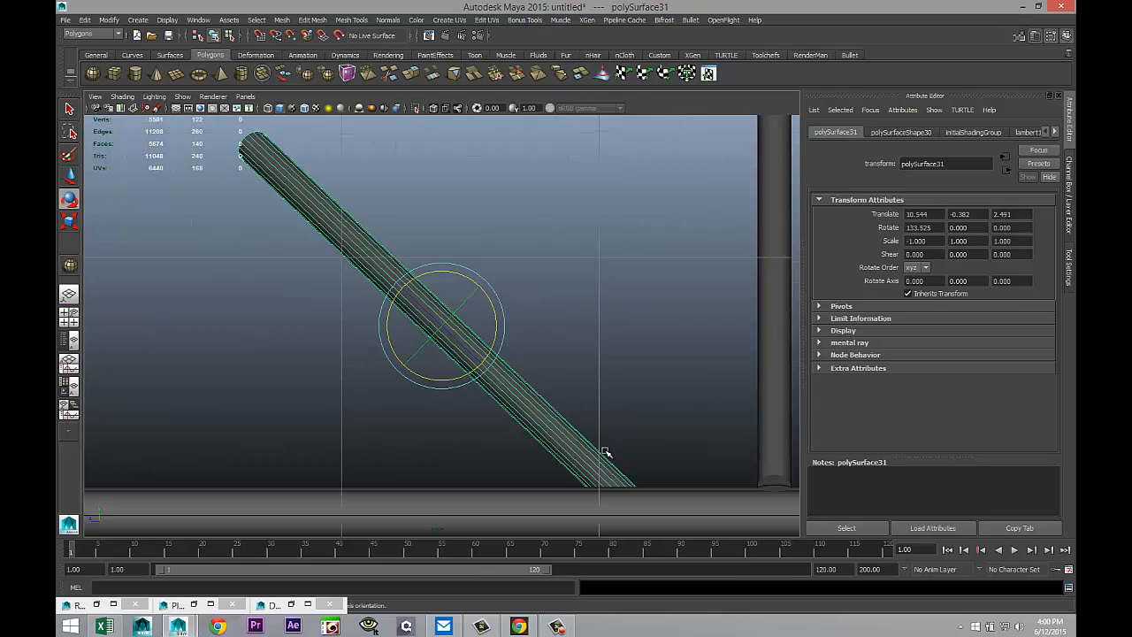
pyautogui.scroll(-8, 508, 410)
pyautogui.scroll(3, 518, 412)
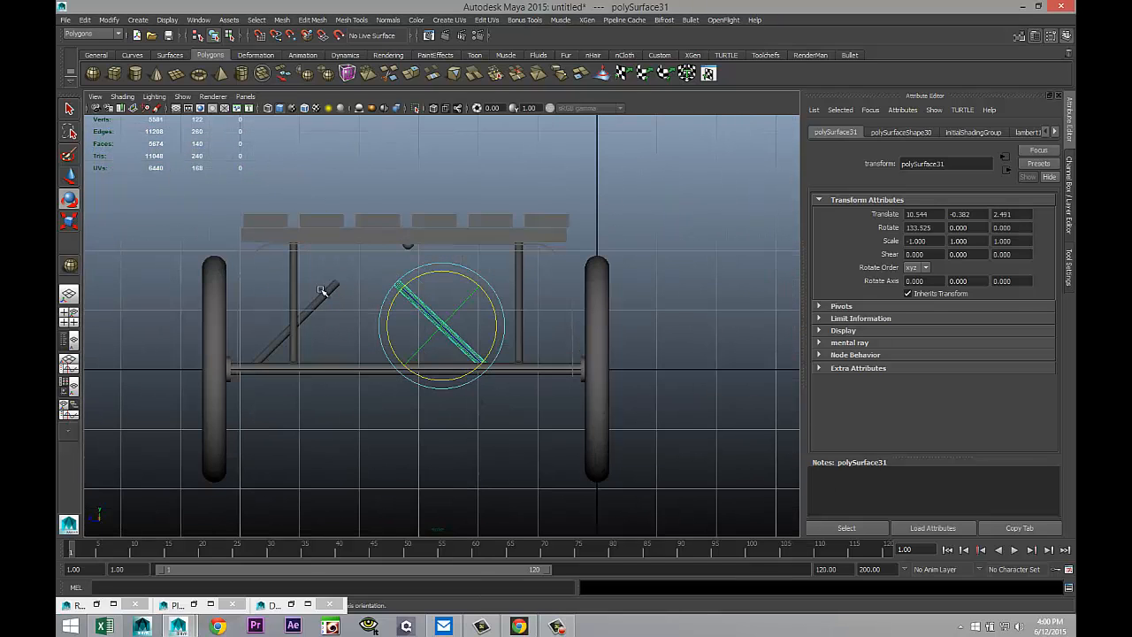
pyautogui.click(324, 292)
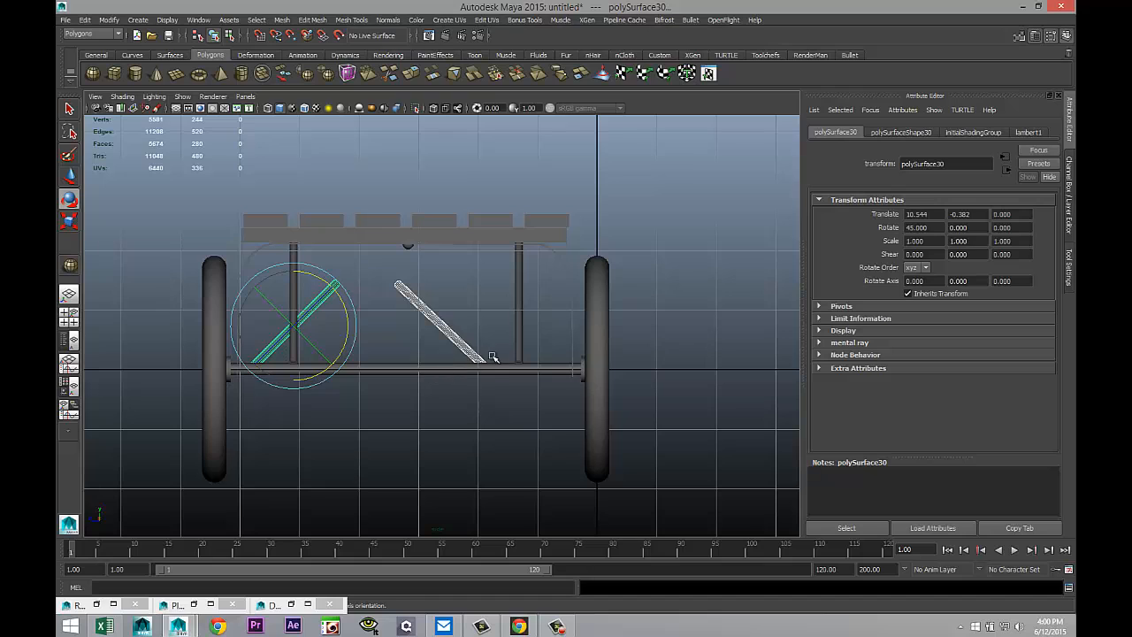
pyautogui.press('w')
pyautogui.moveTo(241, 329); pyautogui.dragTo(271, 327)
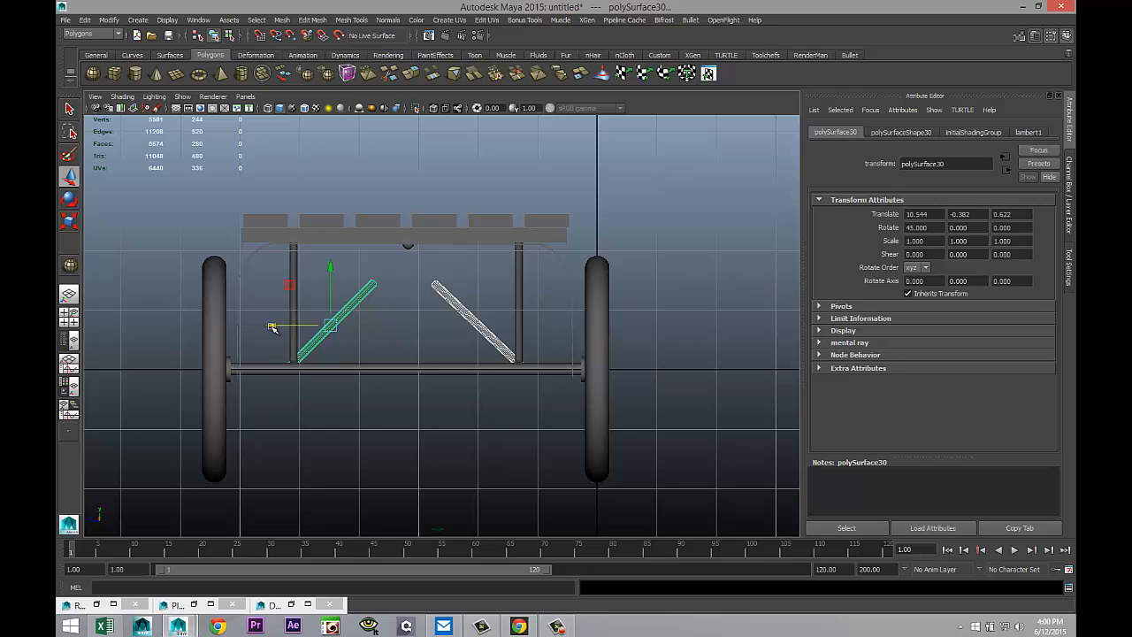
# Select only the original front brace and slide it inward along the axle to about Translate Z 0.989
pyautogui.click(69, 317)
pyautogui.press('space')
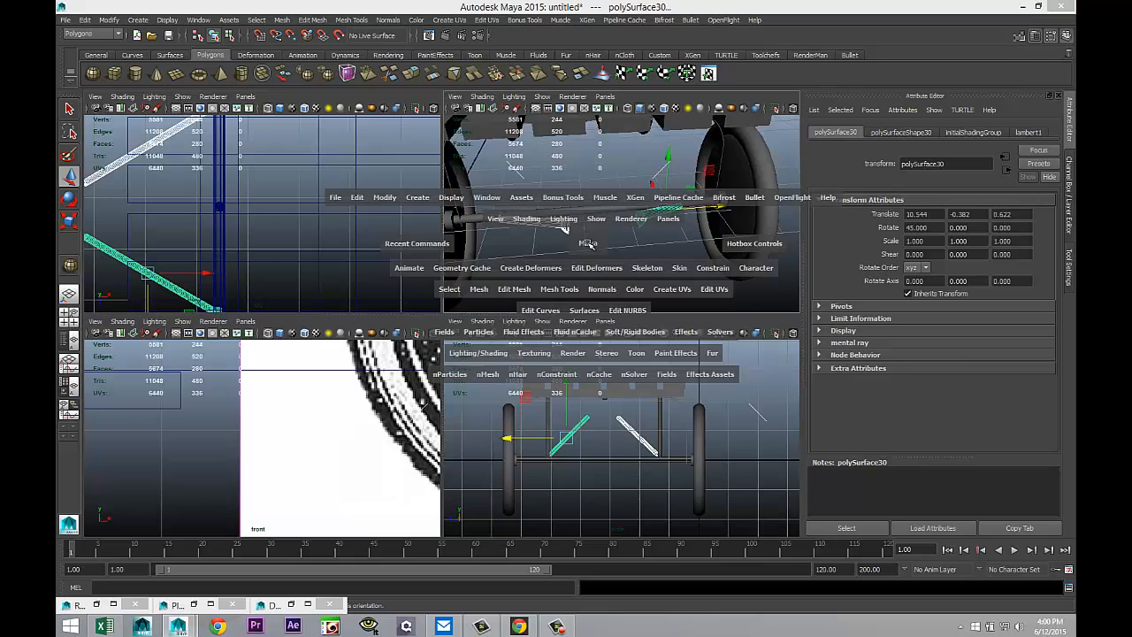
pyautogui.keyDown('alt'); pyautogui.moveTo(547, 395); pyautogui.dragTo(509, 322); pyautogui.keyUp('alt')
pyautogui.scroll(-5, 575, 371)
pyautogui.keyDown('alt'); pyautogui.moveTo(509, 322); pyautogui.dragTo(423, 446, button='middle'); pyautogui.keyUp('alt')
pyautogui.keyDown('alt'); pyautogui.moveTo(594, 264); pyautogui.dragTo(642, 332); pyautogui.keyUp('alt')
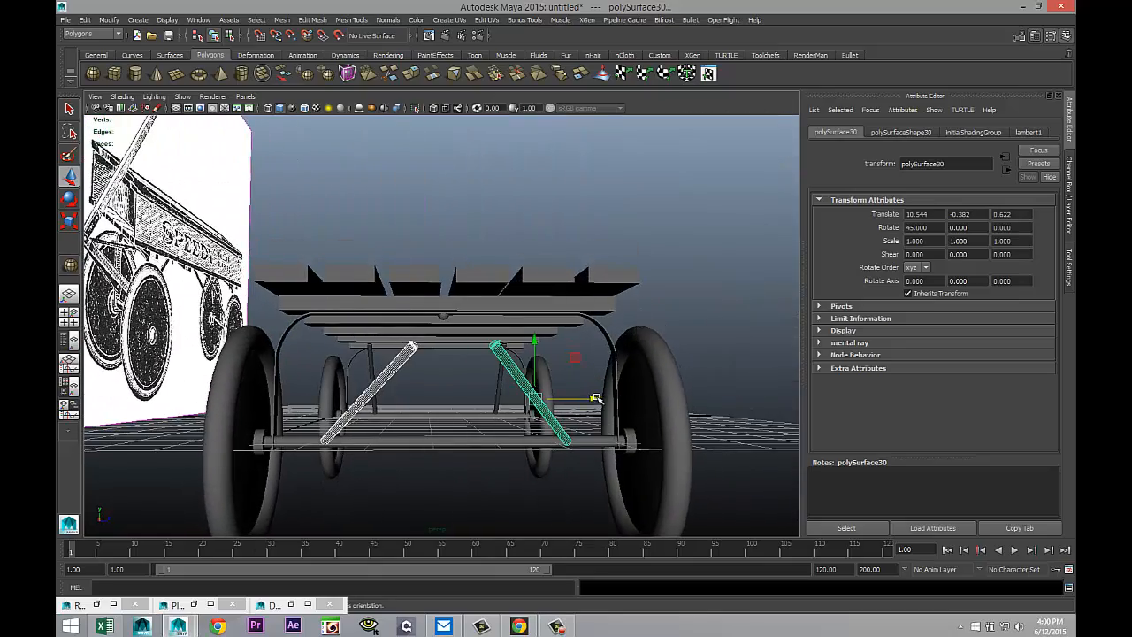
pyautogui.click(560, 211)
pyautogui.click(536, 390)
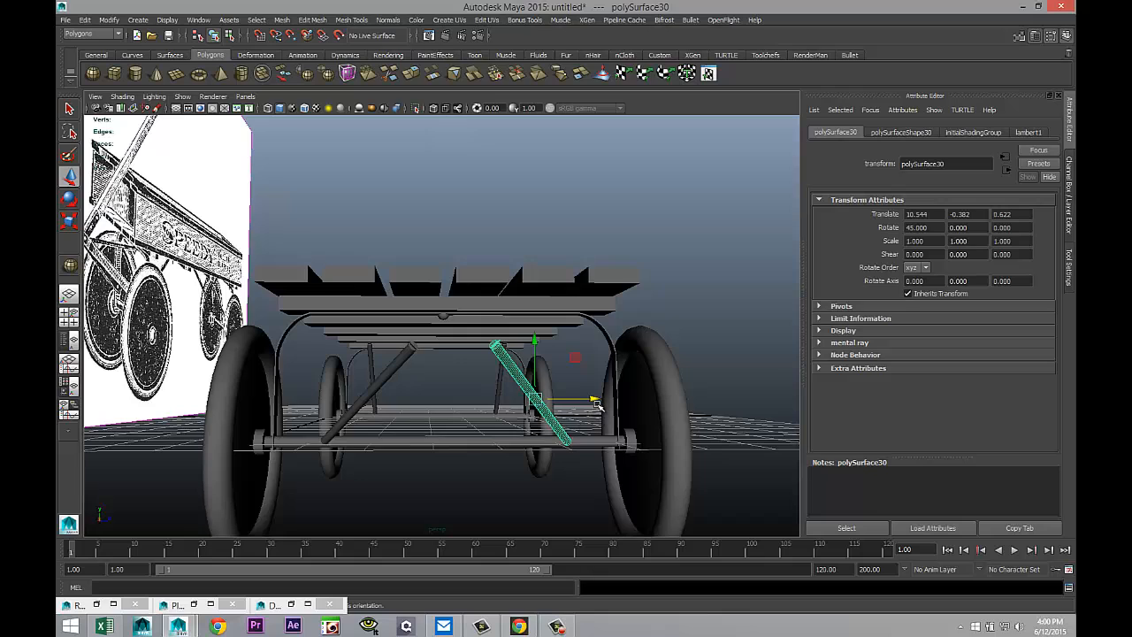
pyautogui.moveTo(594, 402); pyautogui.dragTo(568, 400)
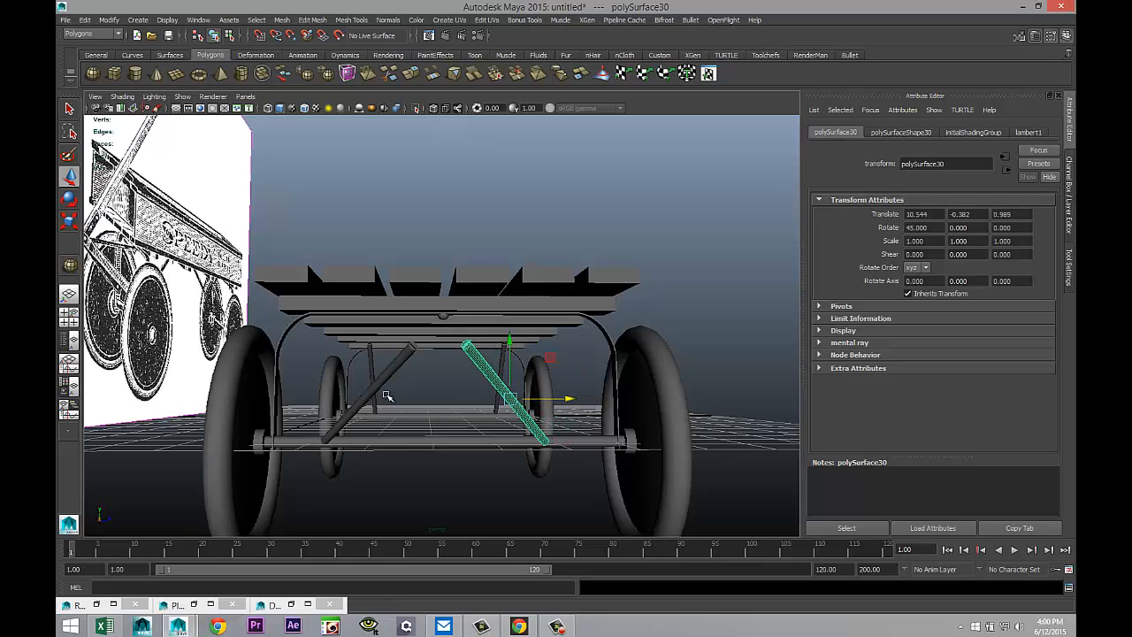
# Bring the braces' upper ends close together by sliding the mirrored brace to about Translate Z 2.690 and the original to about 1.096
pyautogui.hotkey('ctrl', 'shift', 'd')
pyautogui.moveTo(422, 399); pyautogui.dragTo(453, 400)
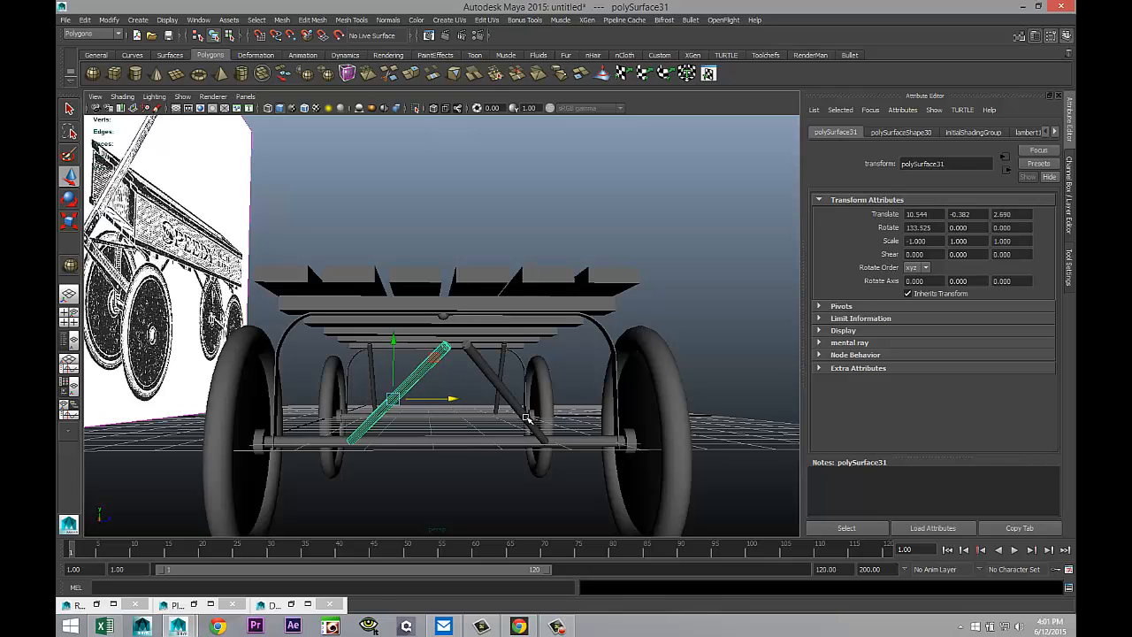
pyautogui.click(525, 417)
pyautogui.moveTo(568, 402); pyautogui.dragTo(561, 403)
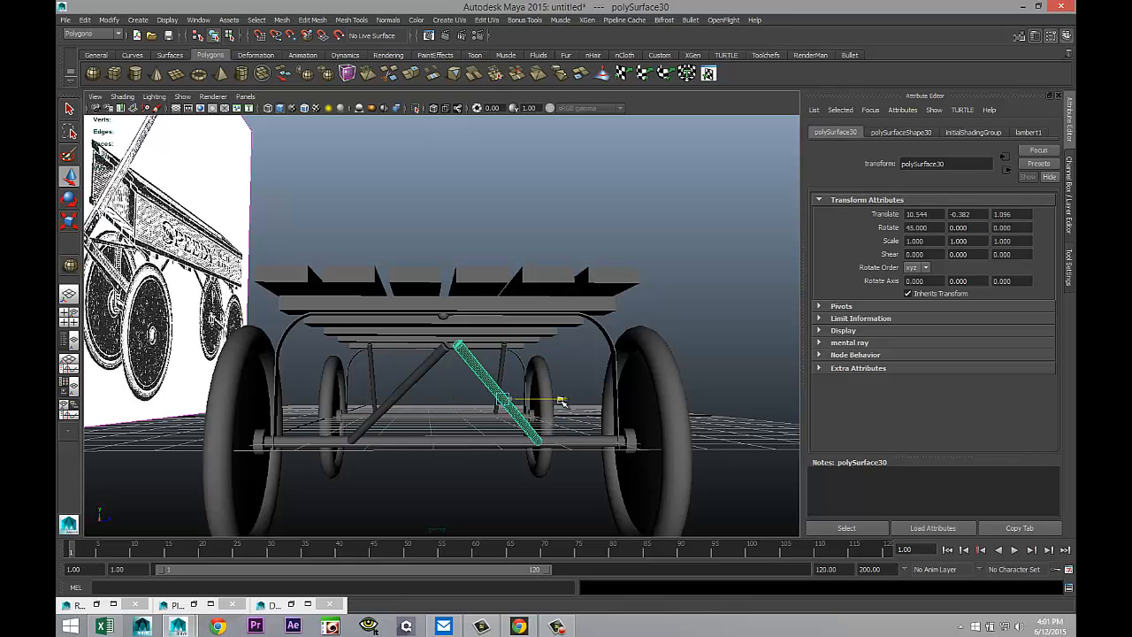
# Select both front braces in the side view and center them together under the wagon bed, with the mirrored one at about Translate Z 2.741
pyautogui.scroll(5, 475, 425)
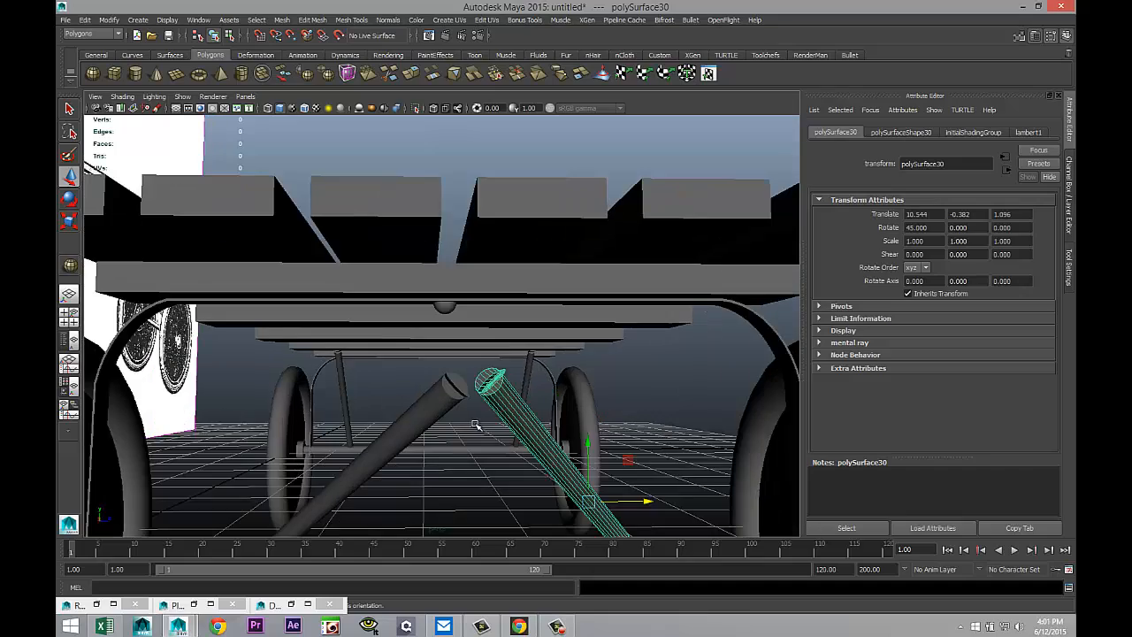
pyautogui.scroll(-5, 502, 431)
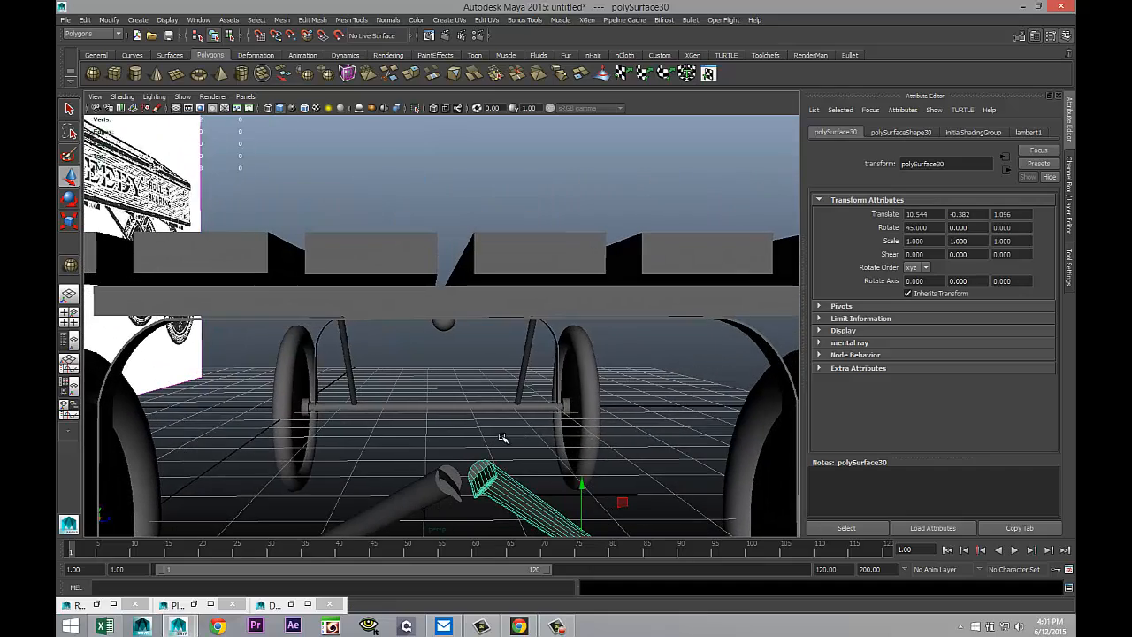
pyautogui.keyDown('alt'); pyautogui.moveTo(507, 394); pyautogui.dragTo(493, 341); pyautogui.keyUp('alt')
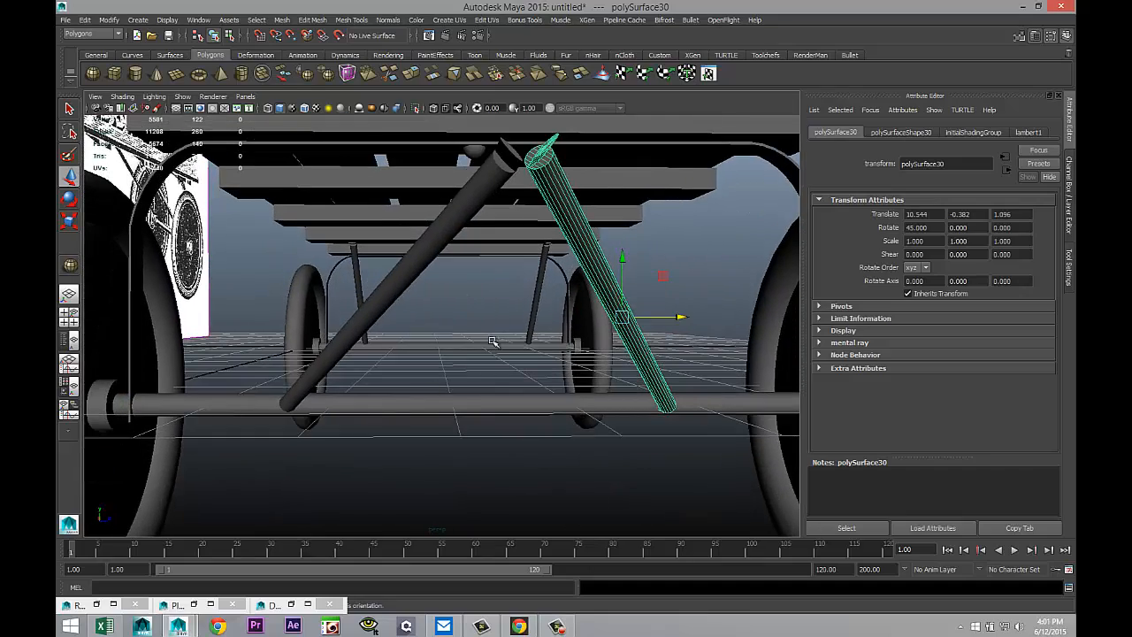
pyautogui.click(69, 317)
pyautogui.press('space')
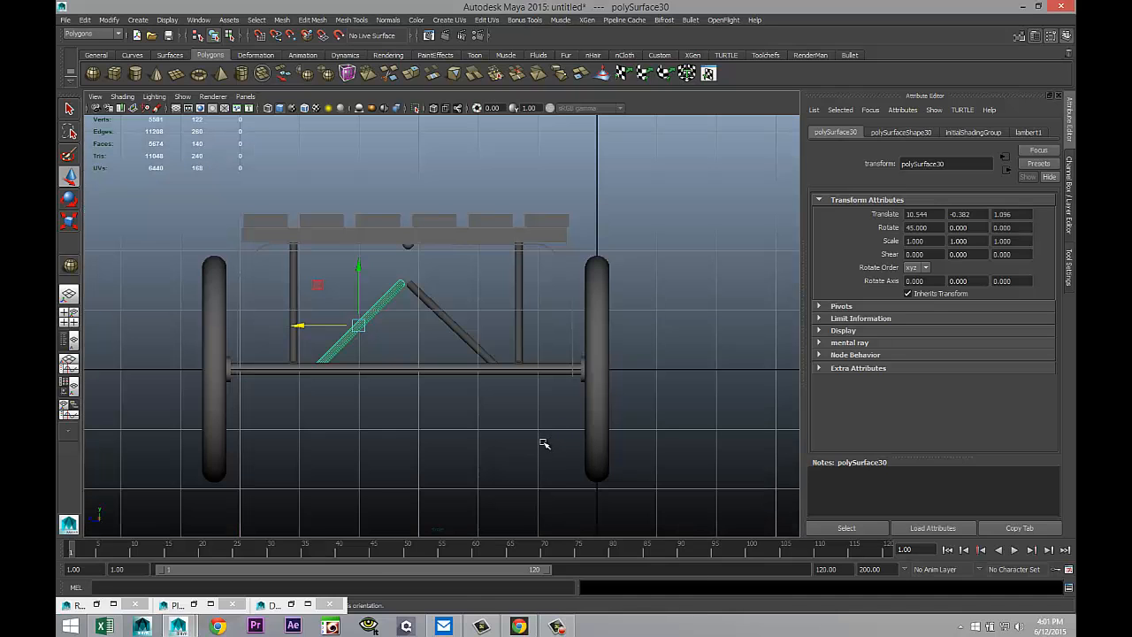
pyautogui.keyDown('shift'); pyautogui.click(441, 320); pyautogui.keyUp('shift')
pyautogui.moveTo(399, 325); pyautogui.dragTo(401, 327)
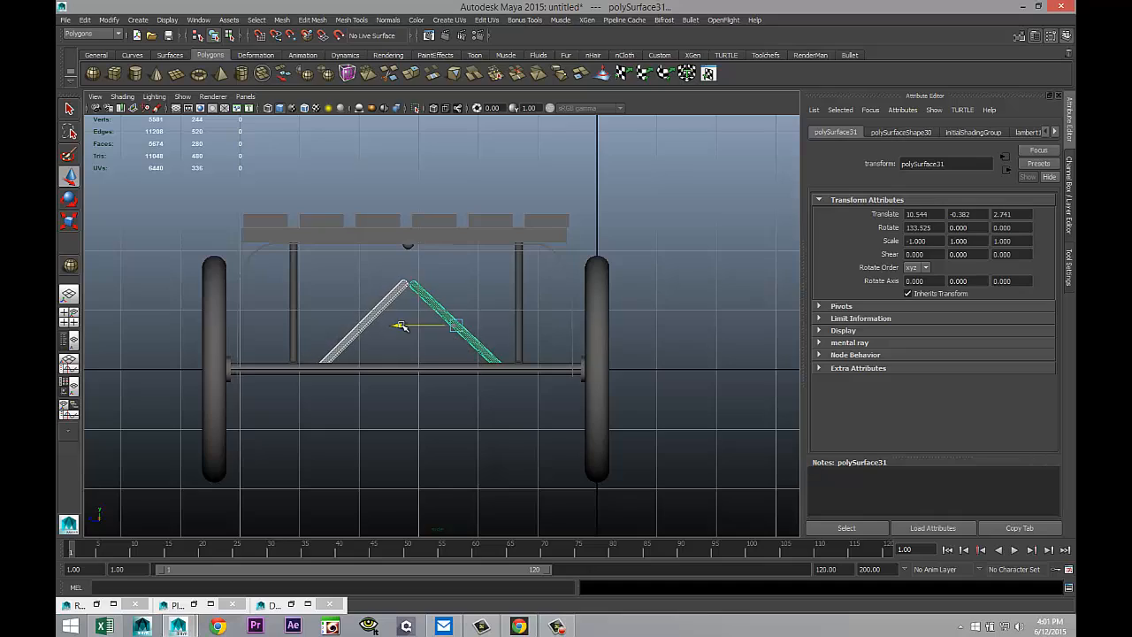
# Set the mirrored front brace's Rotate X to 135 in the perspective view, and clear the selection
pyautogui.click(69, 316)
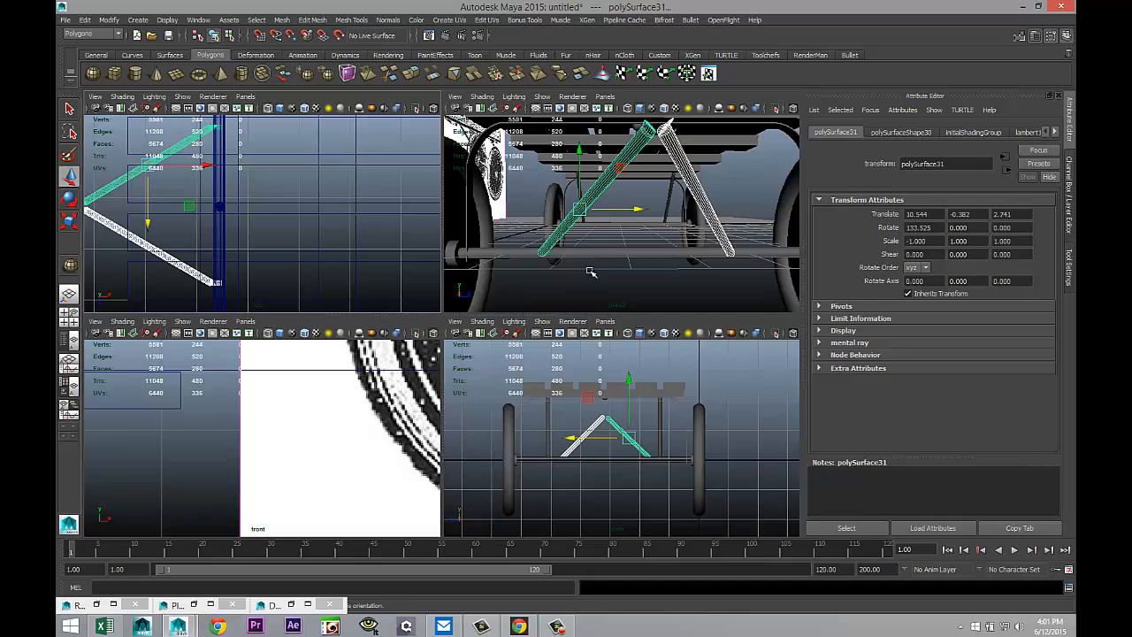
pyautogui.press('space')
pyautogui.keyDown('alt'); pyautogui.moveTo(606, 320); pyautogui.dragTo(582, 433); pyautogui.keyUp('alt')
pyautogui.keyDown('alt'); pyautogui.moveTo(509, 418); pyautogui.dragTo(573, 411); pyautogui.keyUp('alt')
pyautogui.click(547, 451)
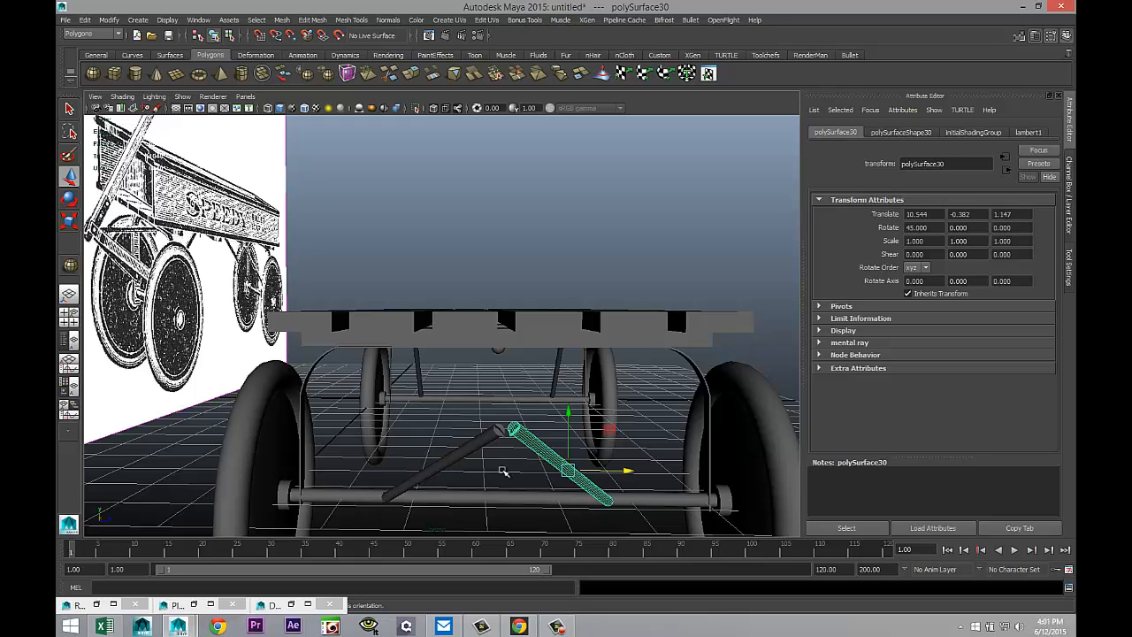
pyautogui.click(476, 445)
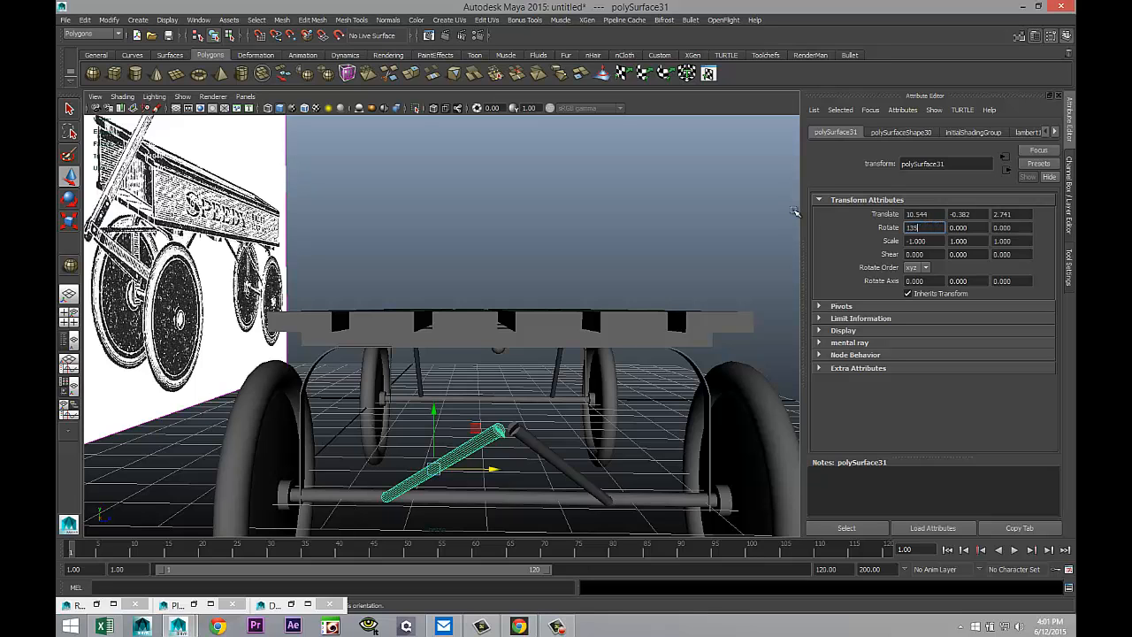
pyautogui.press('Return')
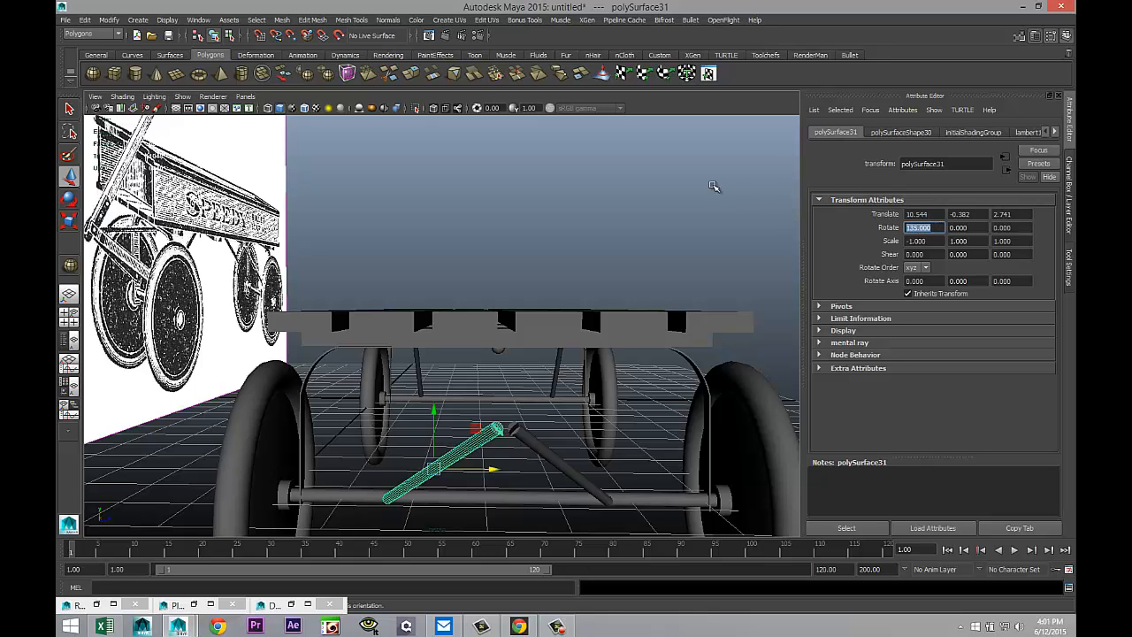
pyautogui.click(607, 470)
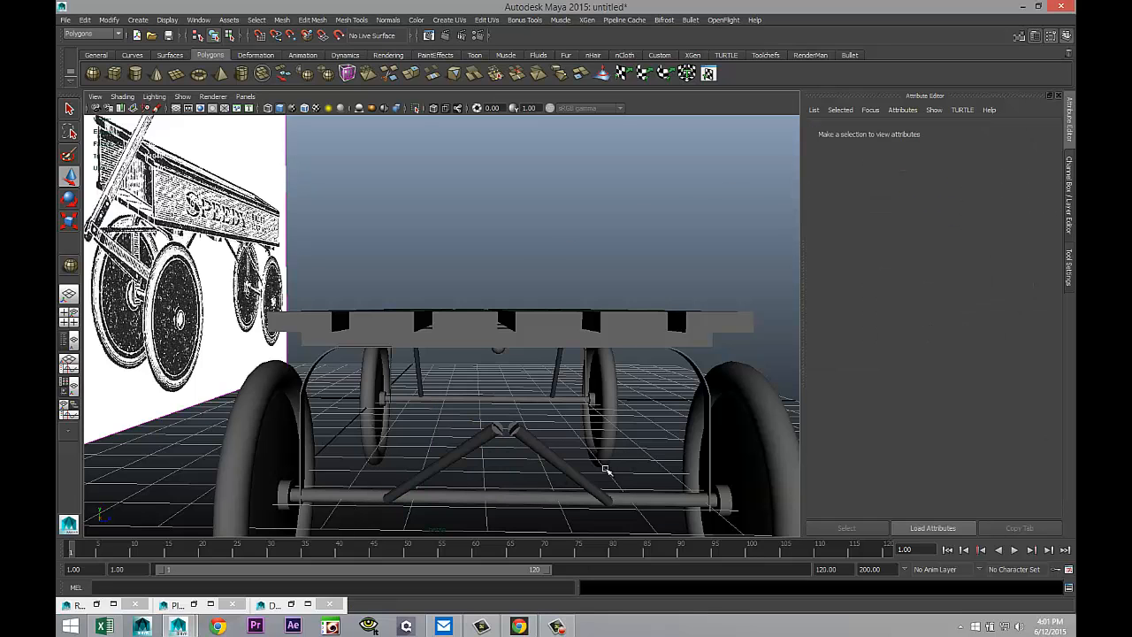